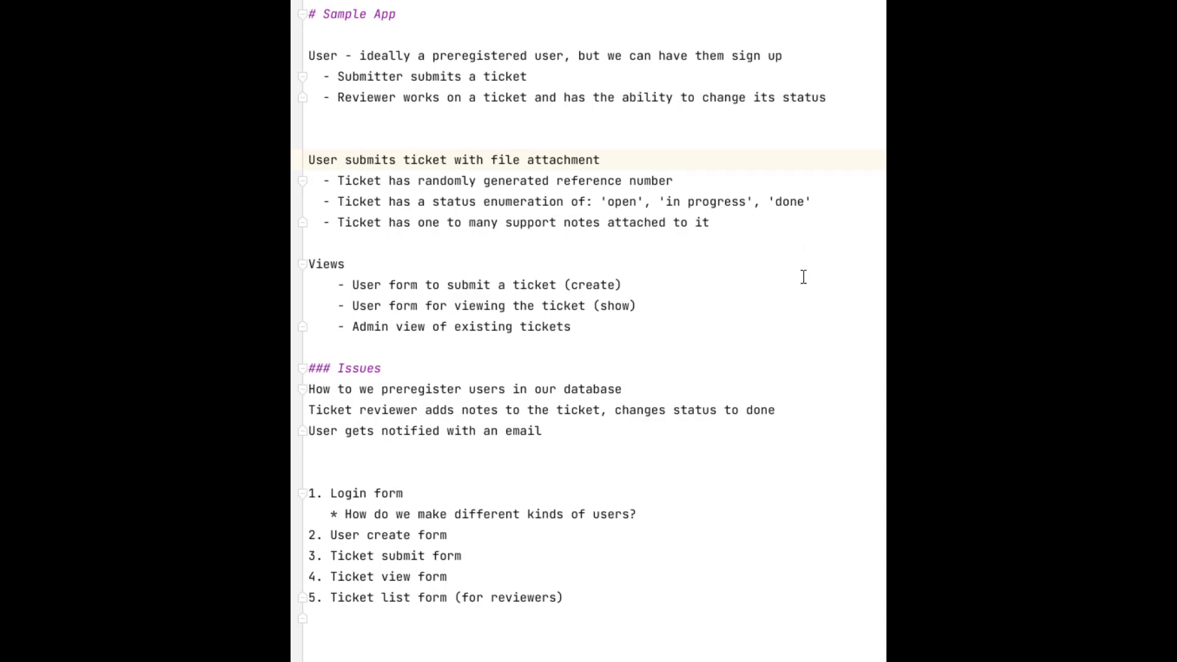
Start creating a new application in the Bubble account.
{"action": "scroll", "coordinate": [613, 156], "scroll_direction": "down", "scroll_amount": 1}
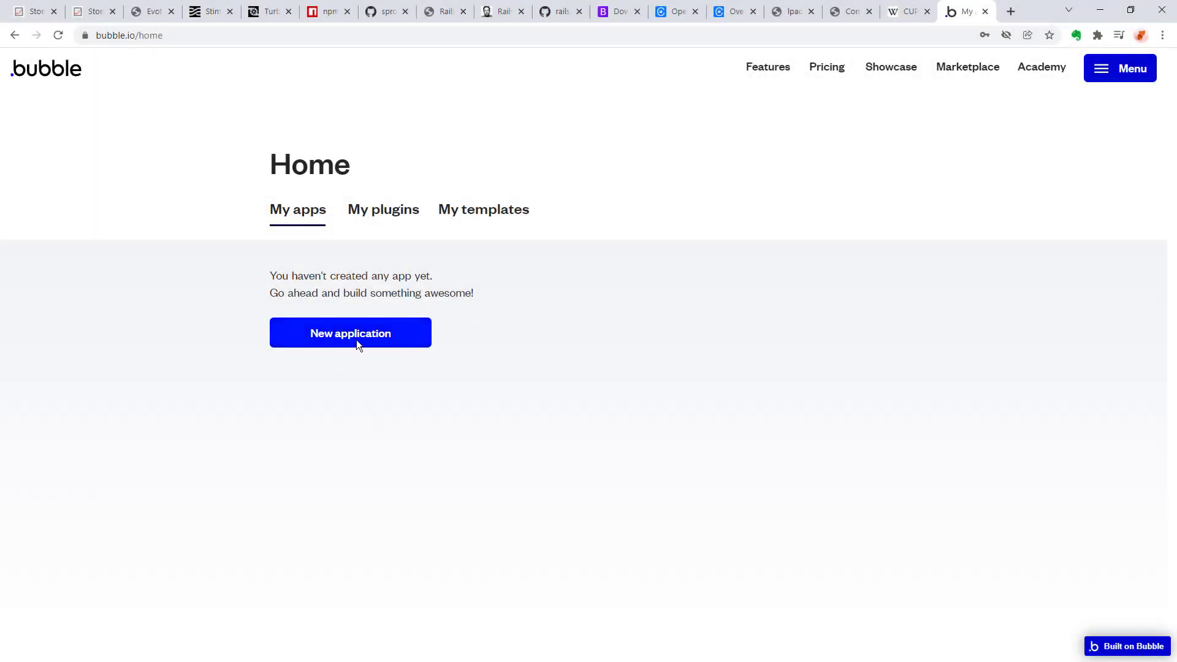
{"action": "left_click", "coordinate": [358, 345]}
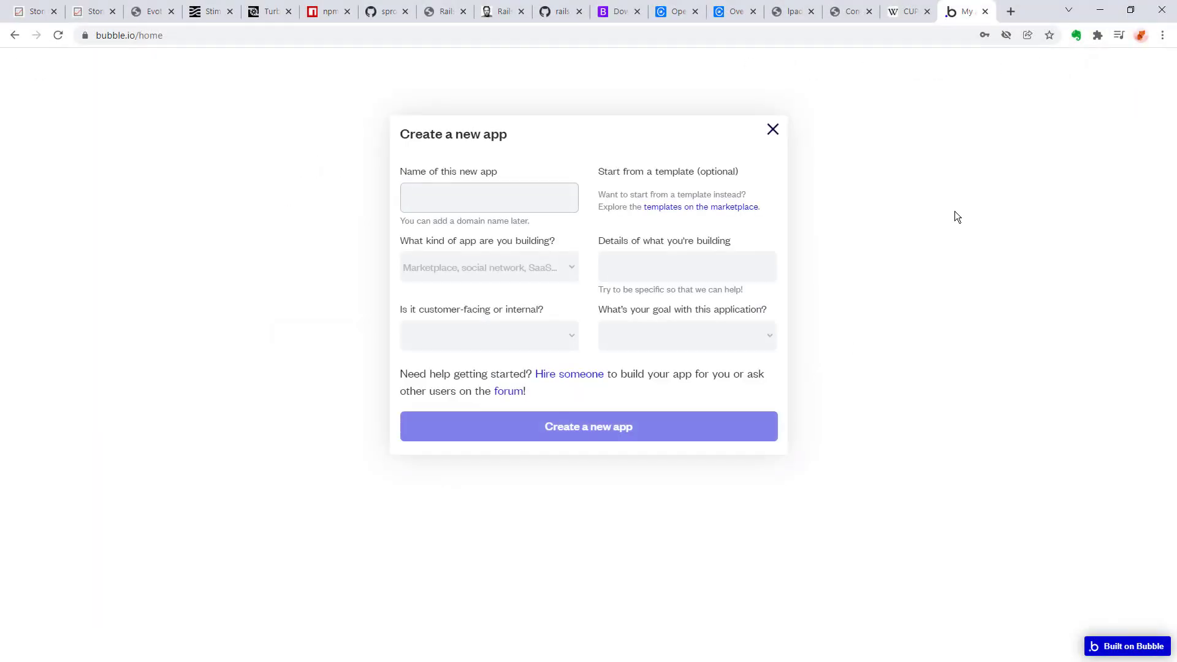
{"action": "type", "text": "ticketing"}
{"action": "key", "text": "BackSpace"}
{"action": "key", "text": "BackSpace"}
{"action": "key", "text": "BackSpace"}
{"action": "key", "text": "BackSpace"}
{"action": "key", "text": "BackSpace"}
{"action": "key", "text": "BackSpace"}
{"action": "key", "text": "BackSpace"}
{"action": "key", "text": "BackSpace"}
{"action": "key", "text": "BackSpace"}
{"action": "type", "text": "Ticket"}
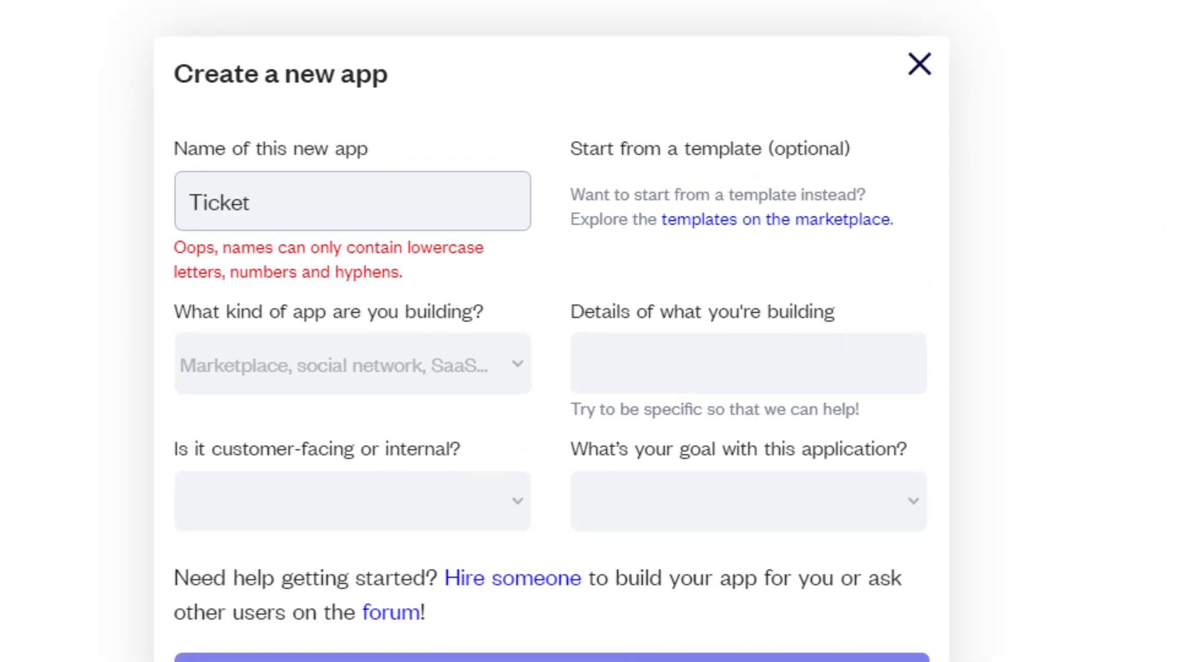
{"action": "key", "text": "ctrl+a"}
{"action": "type", "text": "teicke"}
{"action": "key", "text": "BackSpace"}
{"action": "key", "text": "BackSpace"}
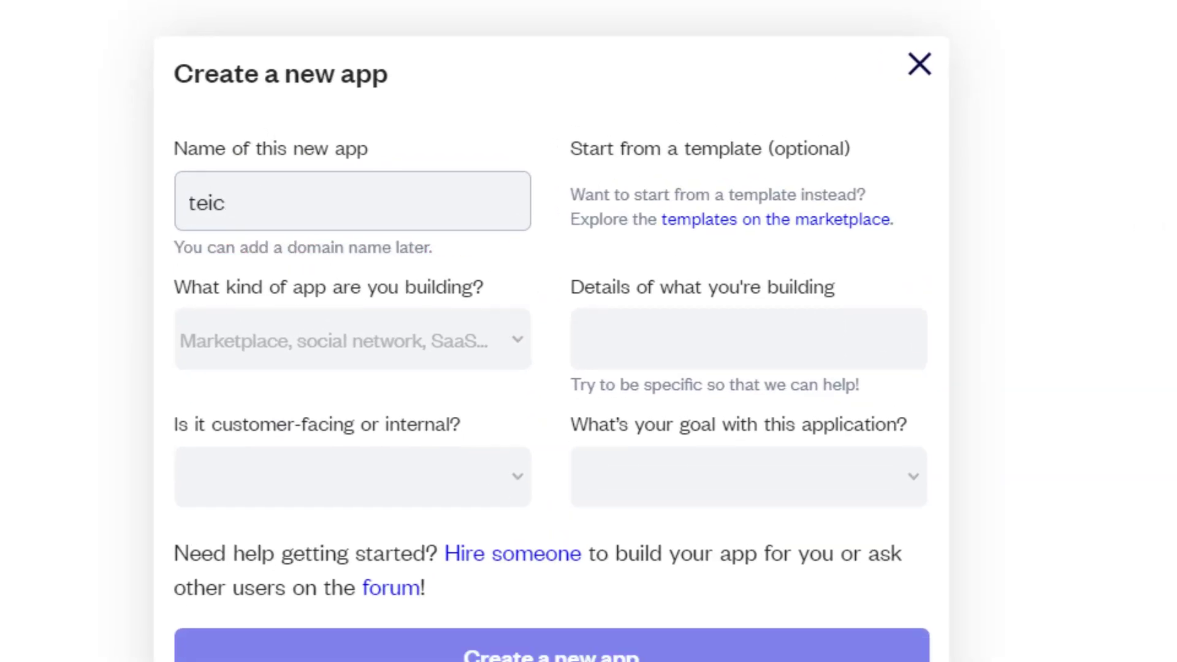
{"action": "key", "text": "BackSpace"}
{"action": "key", "text": "BackSpace"}
{"action": "key", "text": "BackSpace"}
{"action": "type", "text": "icket-"}
{"action": "key", "text": "ctrl+a"}
{"action": "key", "text": "BackSpace"}
Name the new app support-tickets-demo and classify it as an internal or employee-facing Project Management app.
{"action": "type", "text": "support-tickets-demo"}
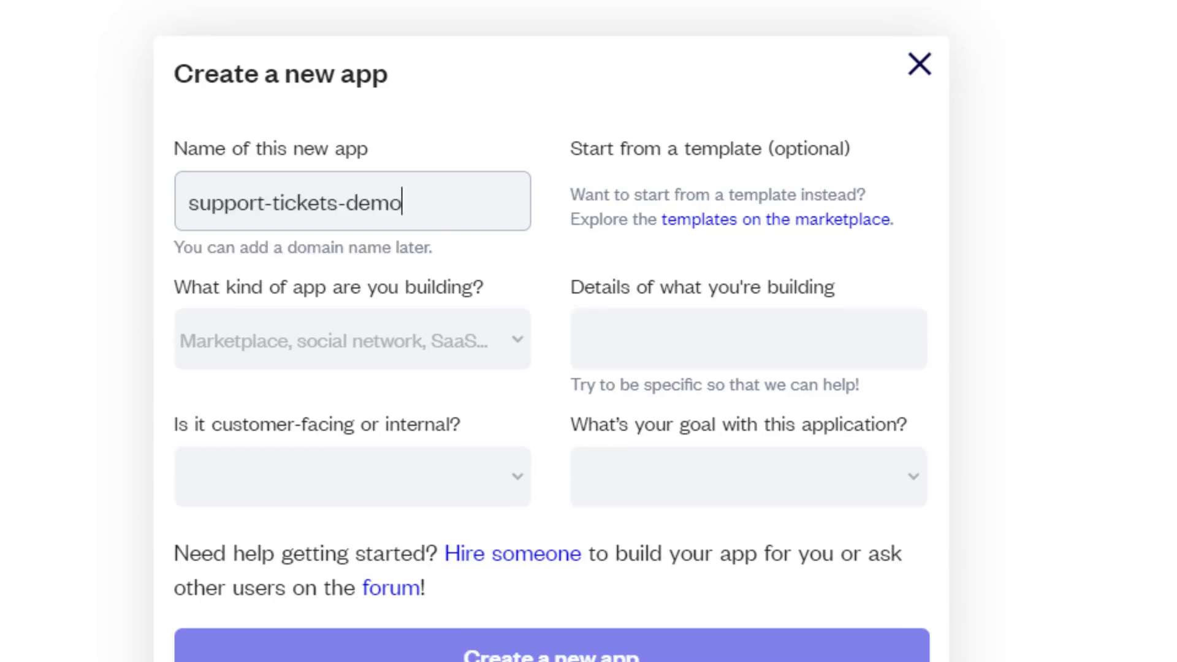
{"action": "left_click", "coordinate": [473, 348]}
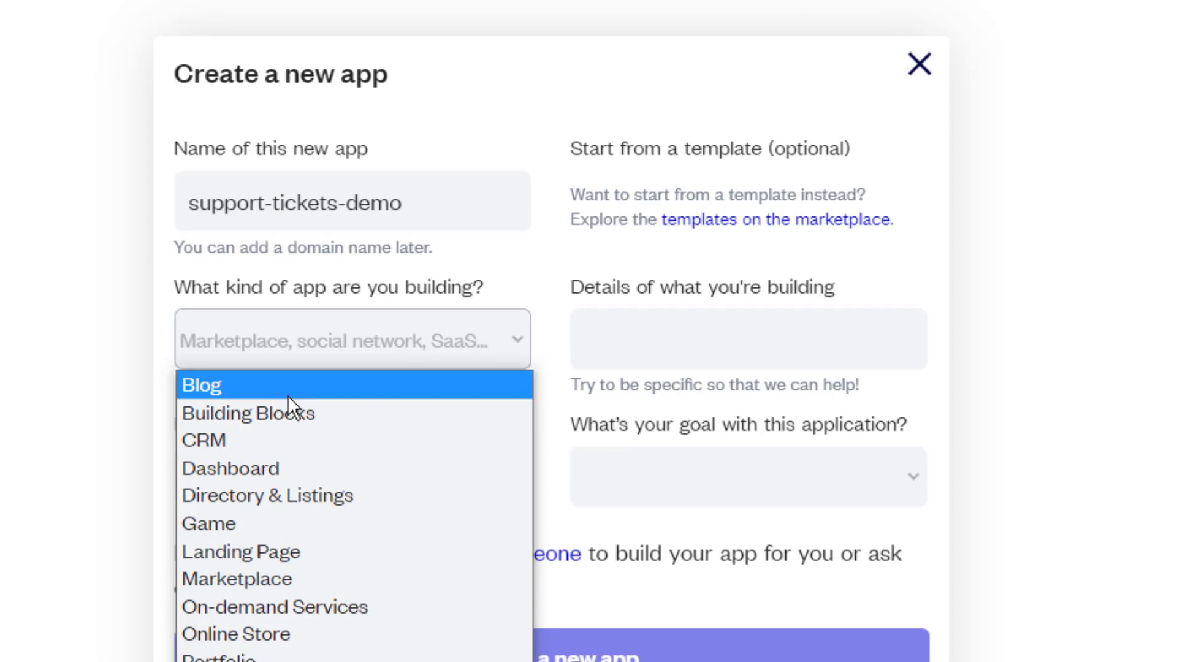
{"action": "left_click", "coordinate": [294, 661]}
{"action": "left_click", "coordinate": [513, 486]}
{"action": "left_click", "coordinate": [392, 551]}
Describe the app as "Test support ticket management", choose its goal and create the app.
{"action": "left_click", "coordinate": [708, 339]}
{"action": "type", "text": "Test support ticket management"}
{"action": "left_click", "coordinate": [836, 476]}
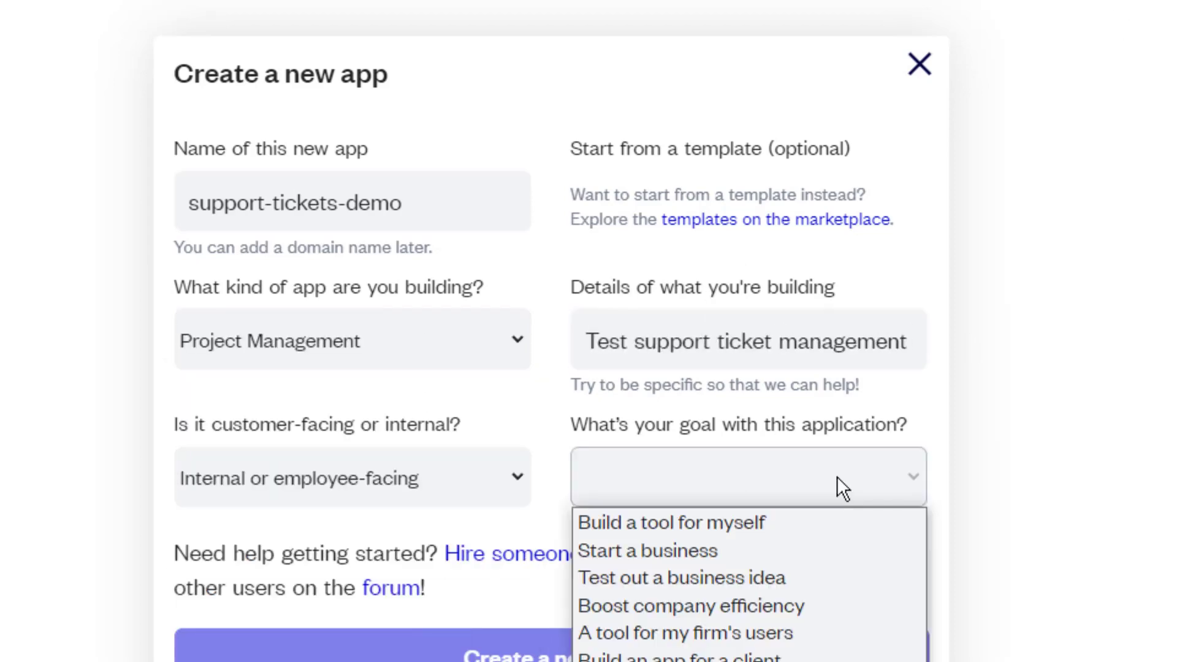
{"action": "left_click", "coordinate": [705, 661]}
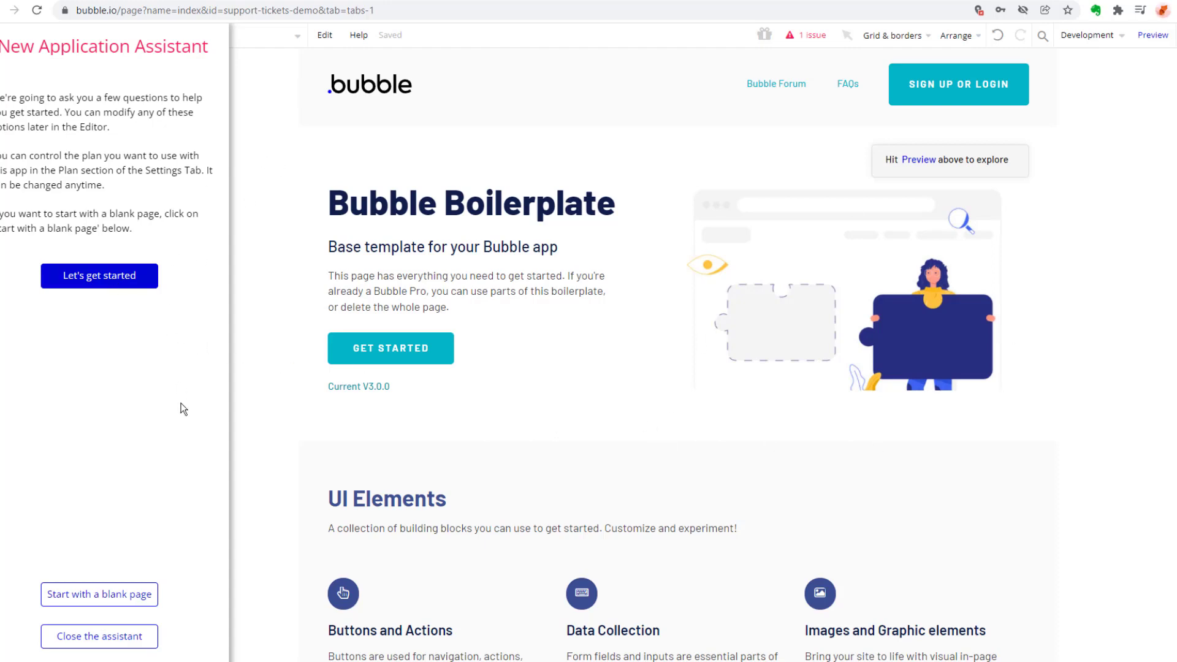
Work through the New Application Assistant's setup questions to its last step and finish it.
{"action": "left_click", "coordinate": [110, 288]}
{"action": "type", "text": "Website"}
{"action": "left_click", "coordinate": [108, 247]}
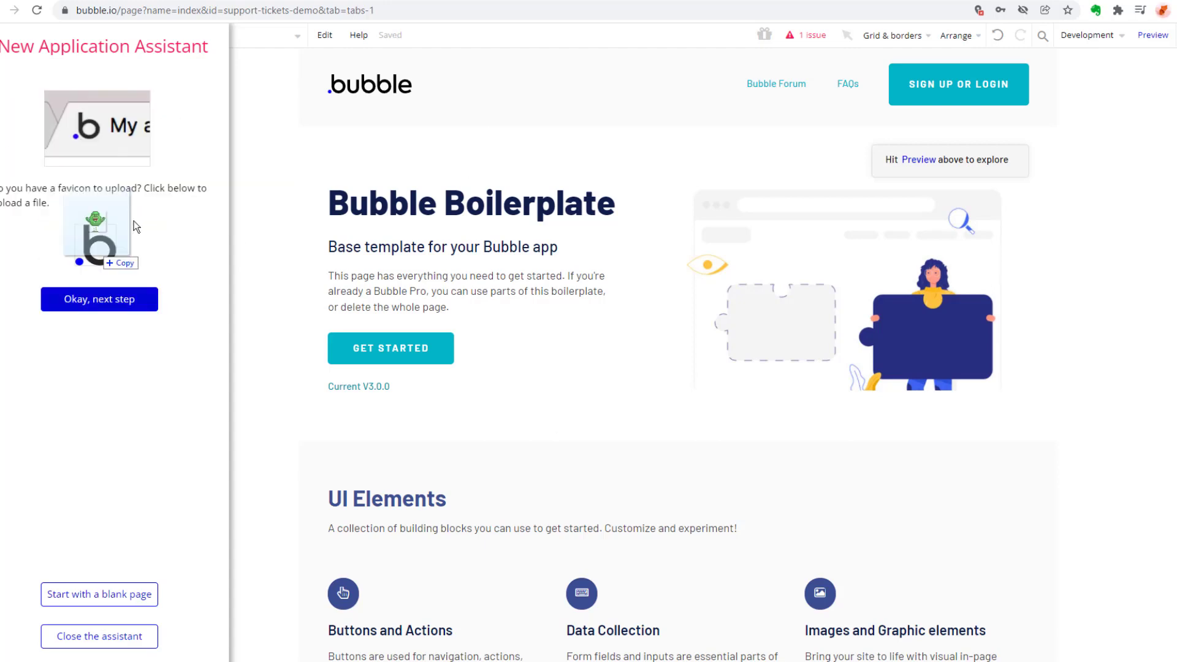
{"action": "left_click_drag", "start_coordinate": [98, 248], "coordinate": [97, 251]}
{"action": "left_click", "coordinate": [116, 304]}
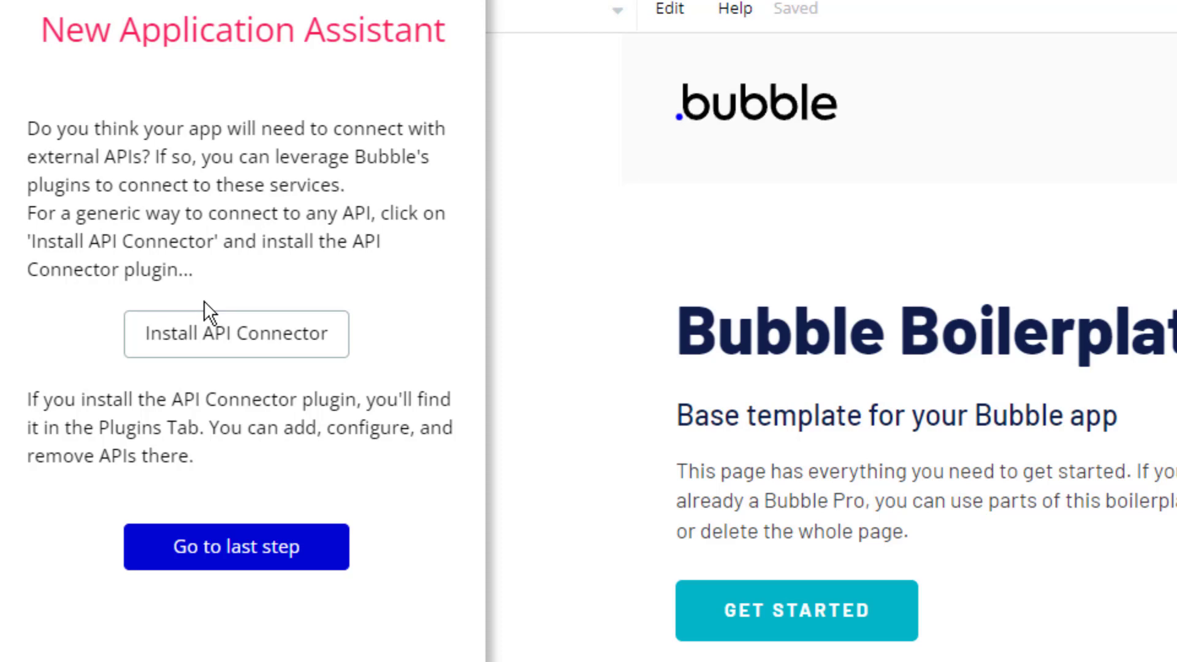
{"action": "left_click", "coordinate": [259, 561]}
{"action": "left_click", "coordinate": [257, 606]}
Step through the introductory tour of the editor's different areas to its end.
{"action": "left_click", "coordinate": [1168, 552]}
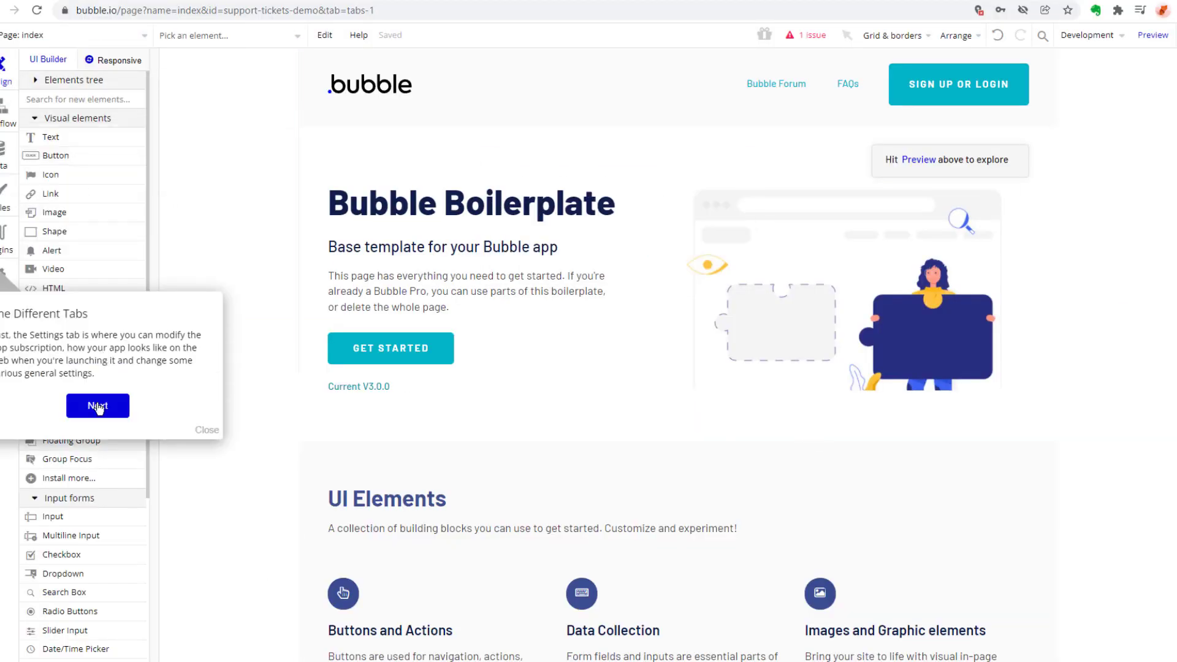
{"action": "left_click", "coordinate": [98, 405]}
{"action": "left_click", "coordinate": [98, 323]}
Look over the prebuilt sections of the boilerplate index page from the hero area to the plugin section.
{"action": "left_click", "coordinate": [1070, 150]}
{"action": "left_click", "coordinate": [1111, 260]}
{"action": "scroll", "coordinate": [1111, 260], "scroll_direction": "down", "scroll_amount": 9}
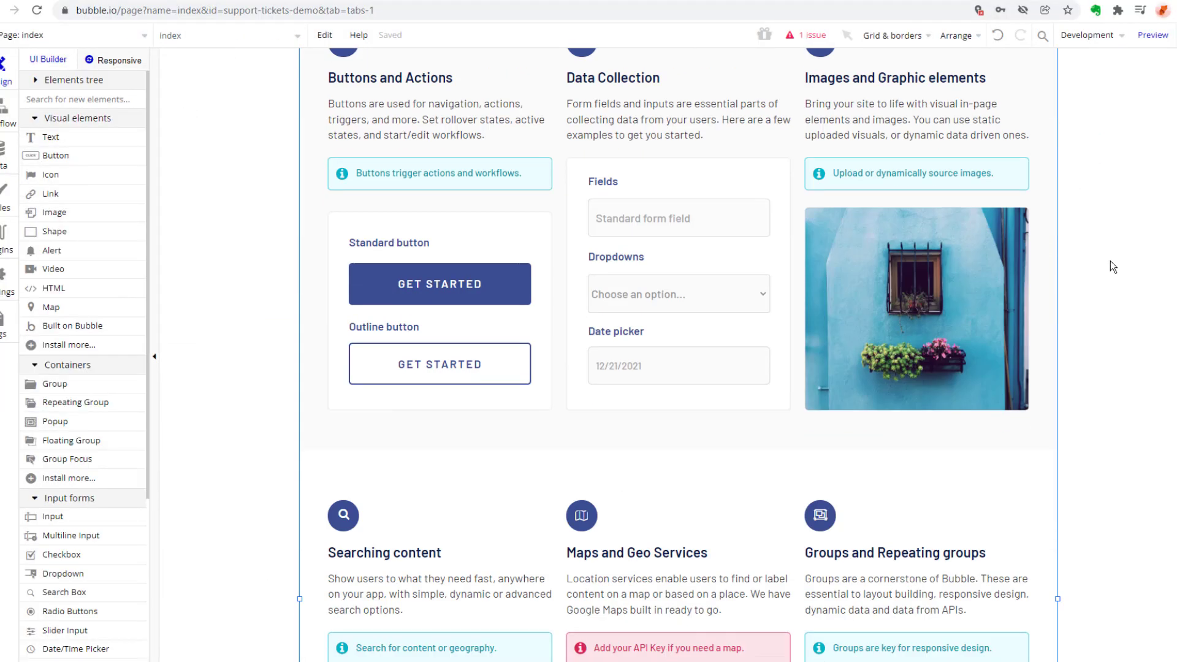
{"action": "scroll", "coordinate": [1109, 260], "scroll_direction": "down", "scroll_amount": 12}
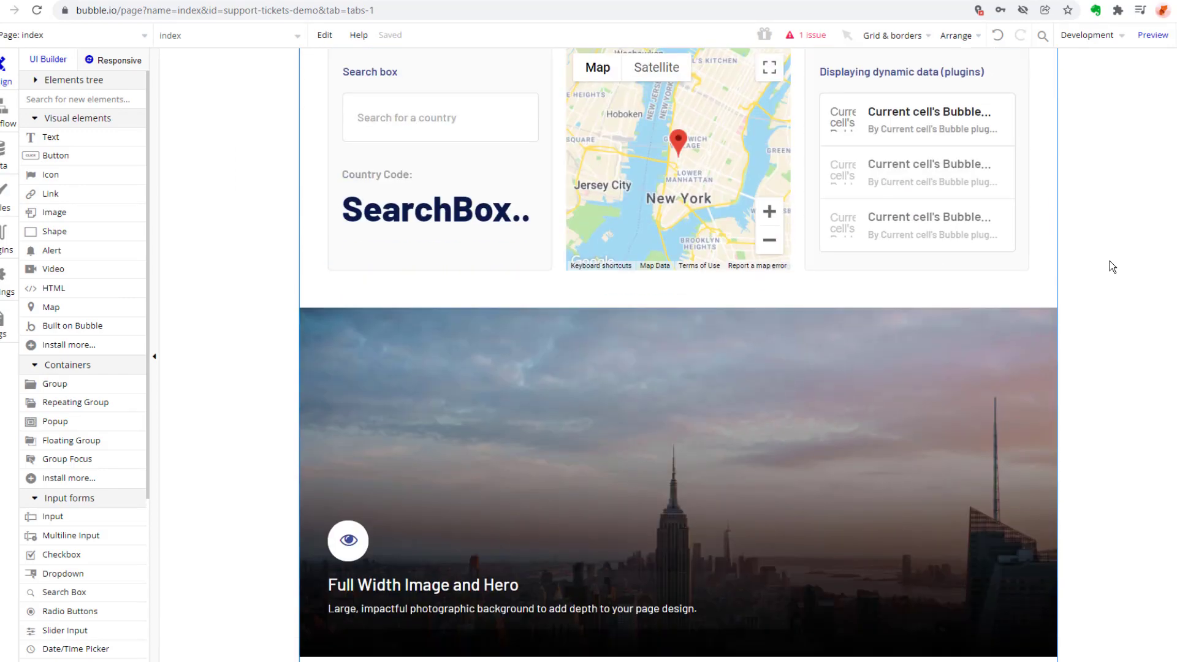
{"action": "scroll", "coordinate": [1110, 260], "scroll_direction": "down", "scroll_amount": 6}
{"action": "scroll", "coordinate": [1093, 254], "scroll_direction": "up", "scroll_amount": 5}
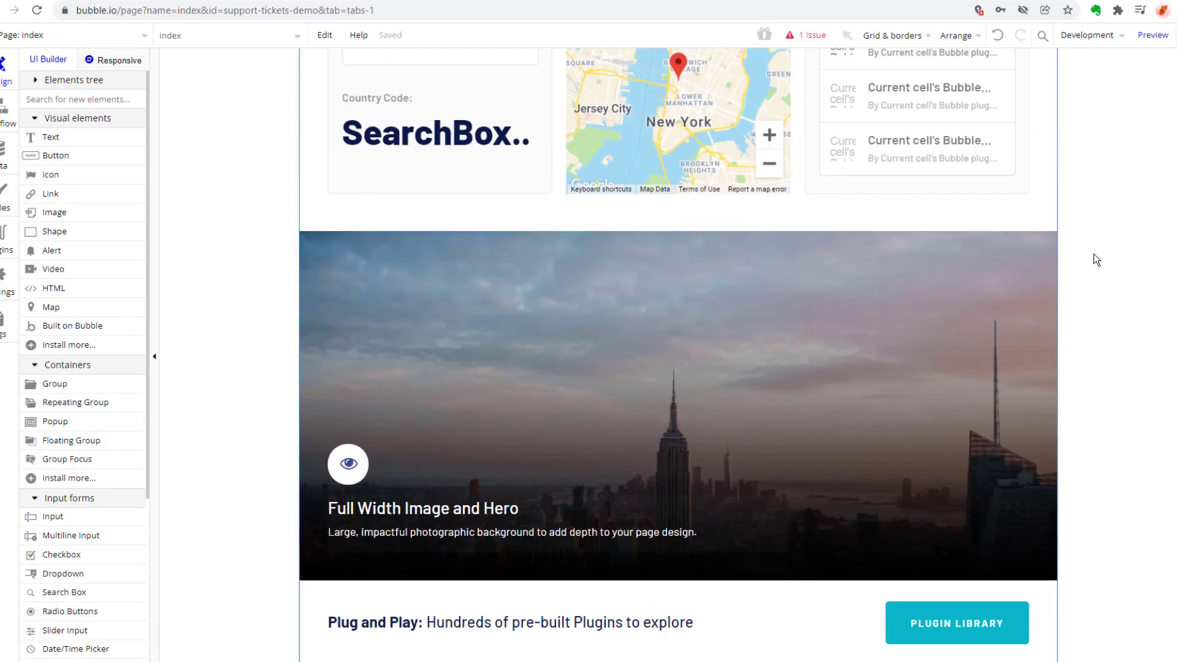
{"action": "scroll", "coordinate": [1093, 254], "scroll_direction": "up", "scroll_amount": 15}
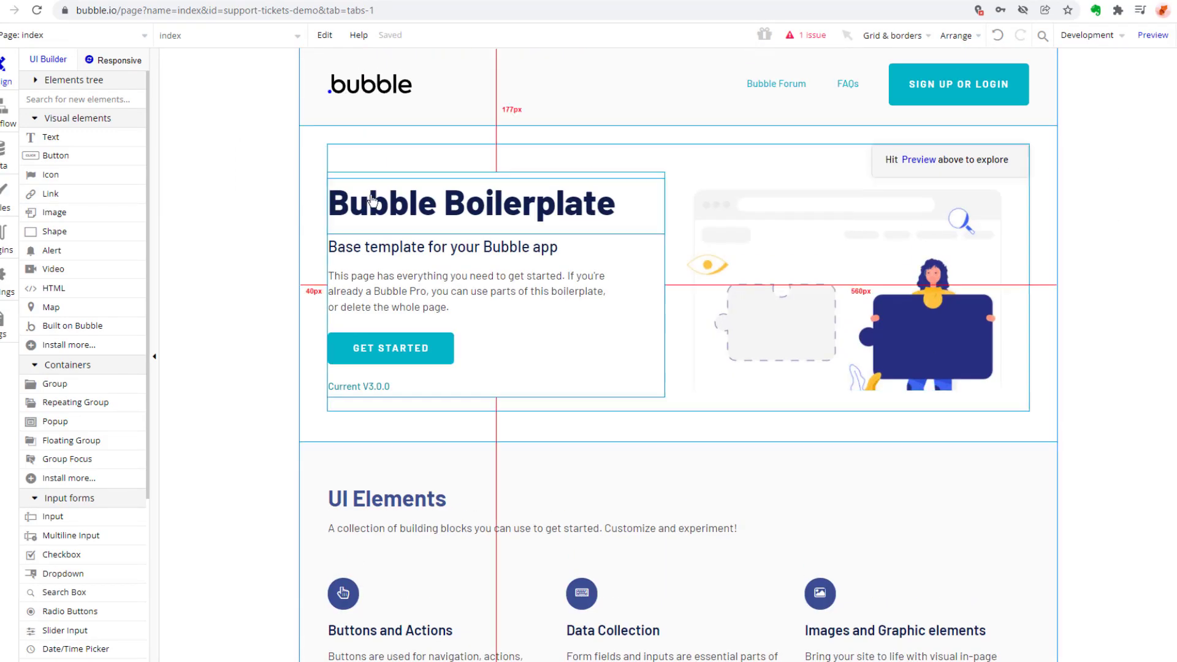
Show the index page in the responsive preview and open the browser's developer tools to inspect it.
{"action": "left_click", "coordinate": [114, 60]}
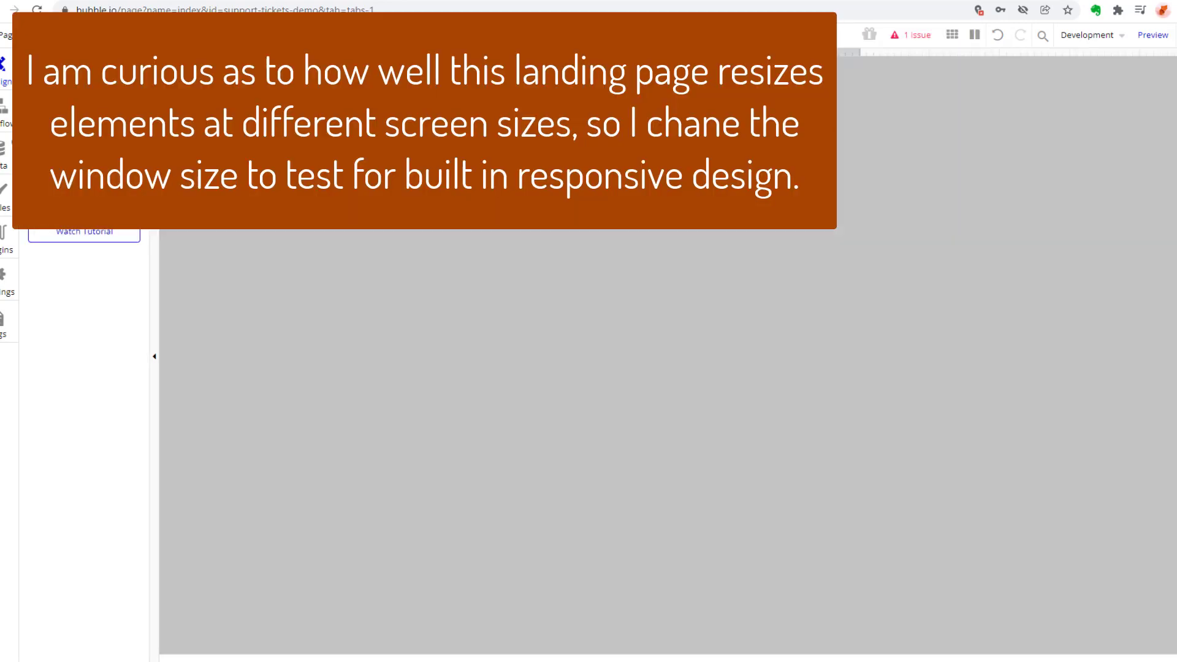
{"action": "right_click", "coordinate": [1064, 612]}
{"action": "left_click", "coordinate": [1049, 604]}
{"action": "left_click_drag", "start_coordinate": [1138, 420], "coordinate": [1138, 524]}
{"action": "left_click", "coordinate": [1170, 519]}
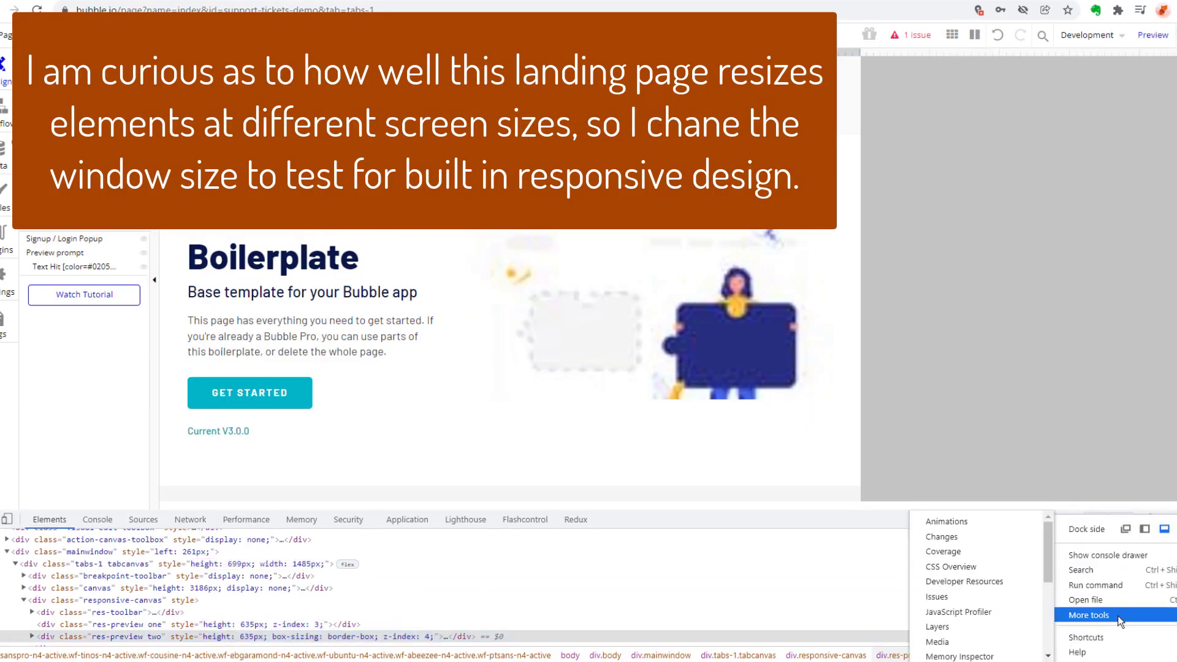
Resize the responsive preview through narrow and wide widths, ending at about 362 px, to check the layout.
{"action": "left_click_drag", "start_coordinate": [583, 1], "coordinate": [655, 10]}
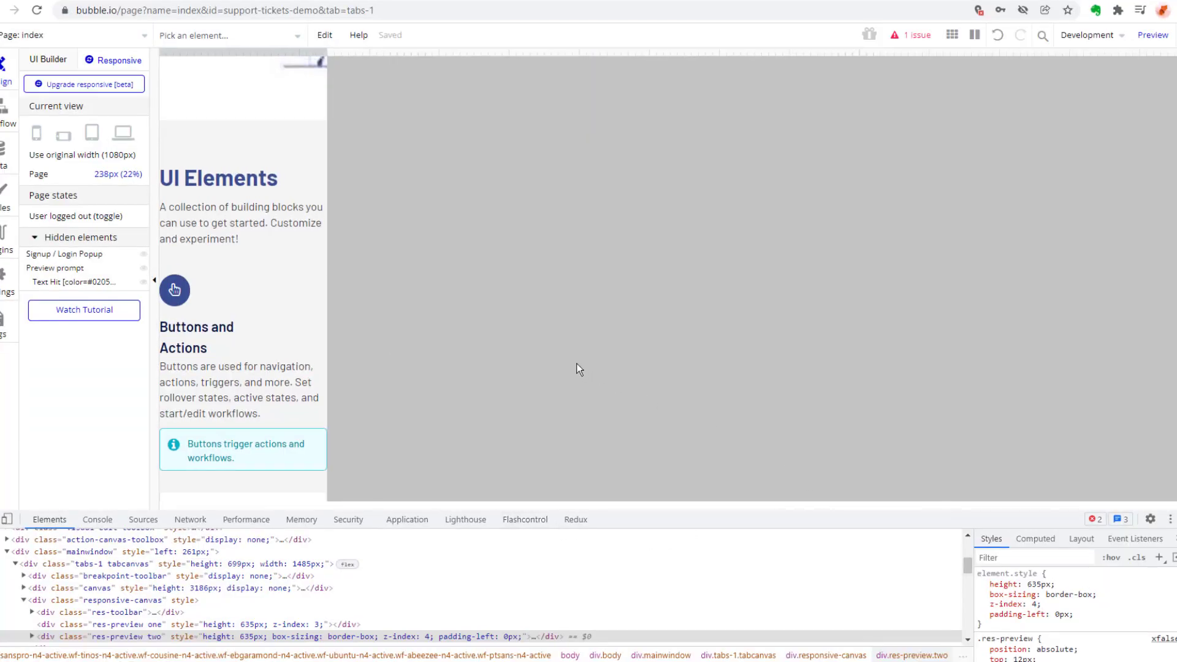
{"action": "scroll", "coordinate": [325, 131], "scroll_direction": "up", "scroll_amount": 10}
{"action": "mouse_move", "coordinate": [328, 71]}
{"action": "left_mouse_down"}
{"action": "mouse_move", "coordinate": [724, 78]}
{"action": "mouse_move", "coordinate": [1023, 126]}
{"action": "mouse_move", "coordinate": [414, 100]}
{"action": "left_mouse_up"}
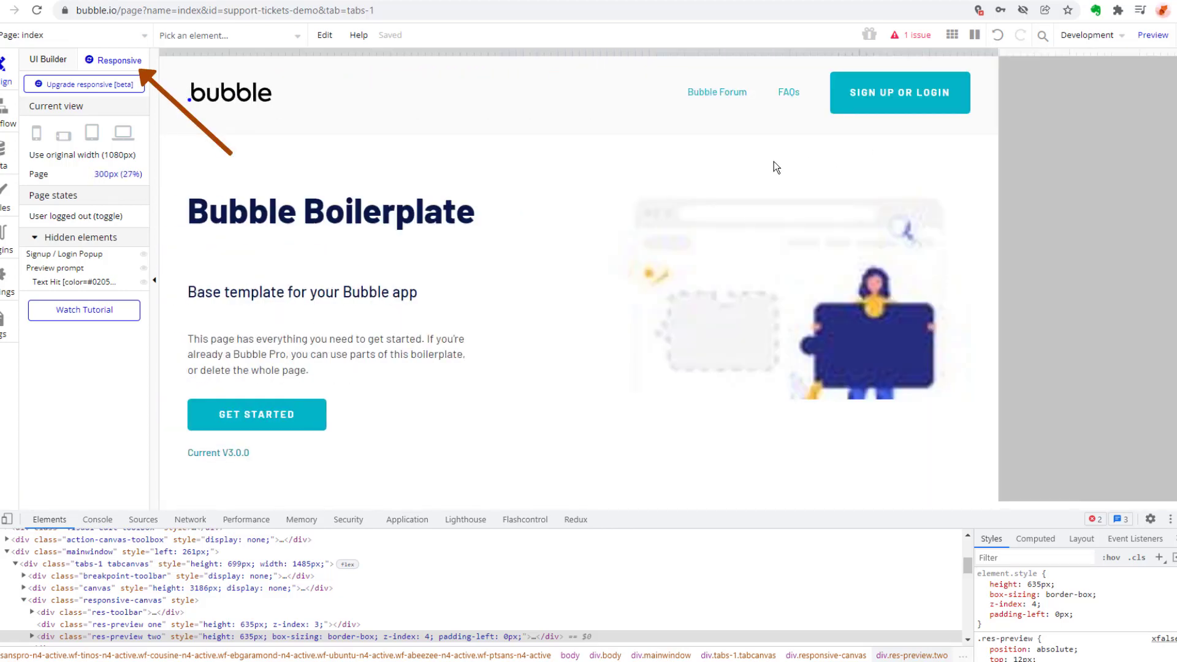
{"action": "left_click_drag", "start_coordinate": [706, 162], "coordinate": [415, 149]}
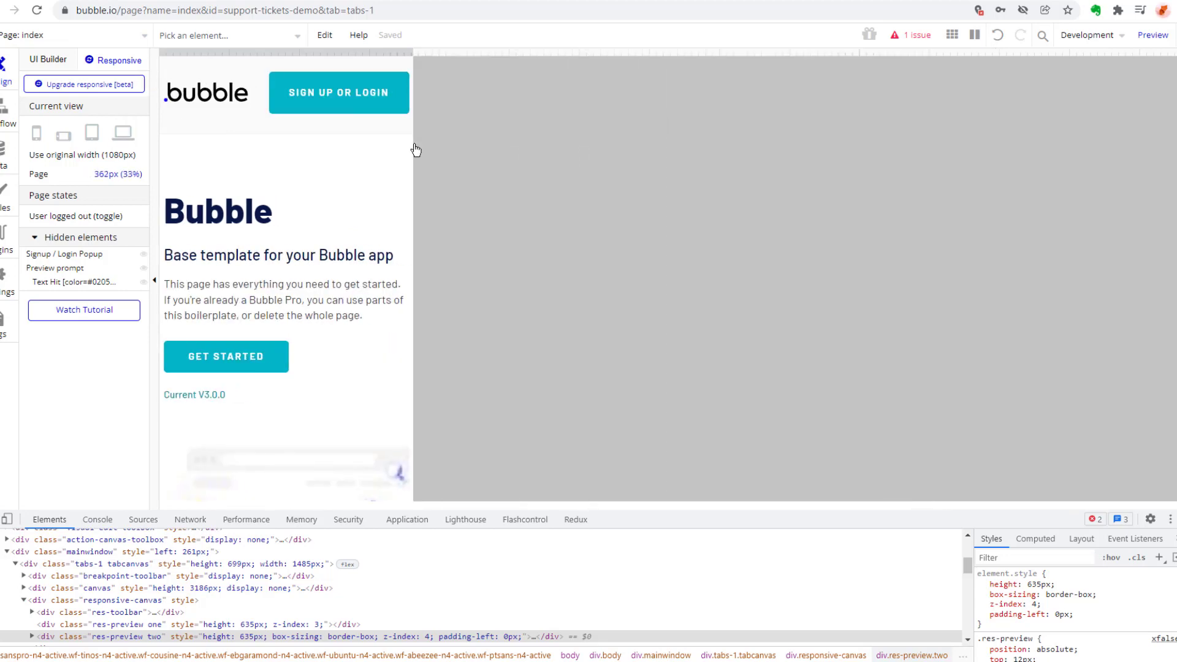
Compare the index page's normal design view with its responsive preview at several widths, ending in the design view.
{"action": "left_click", "coordinate": [51, 59]}
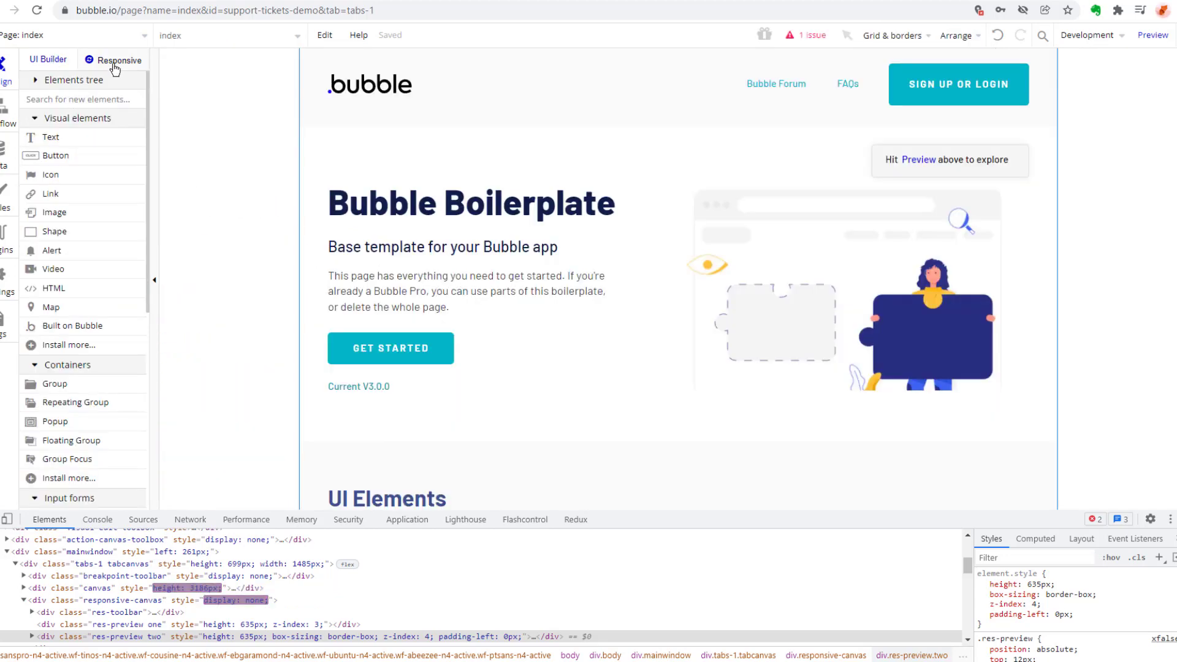
{"action": "left_click", "coordinate": [114, 62]}
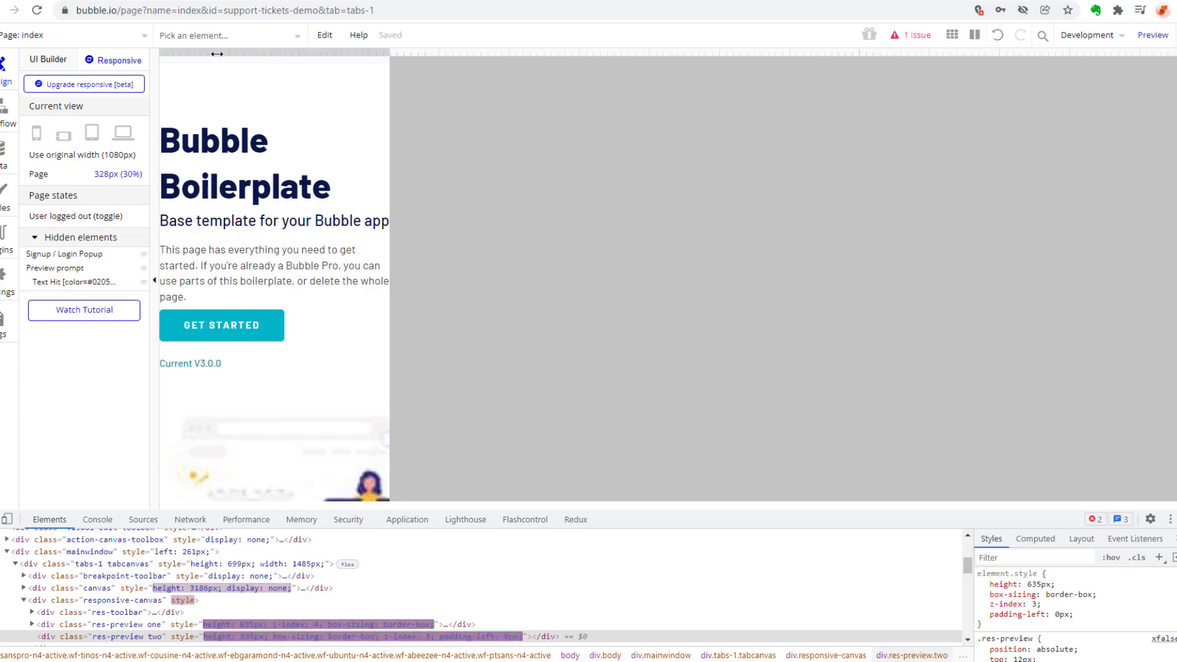
{"action": "left_click", "coordinate": [49, 60]}
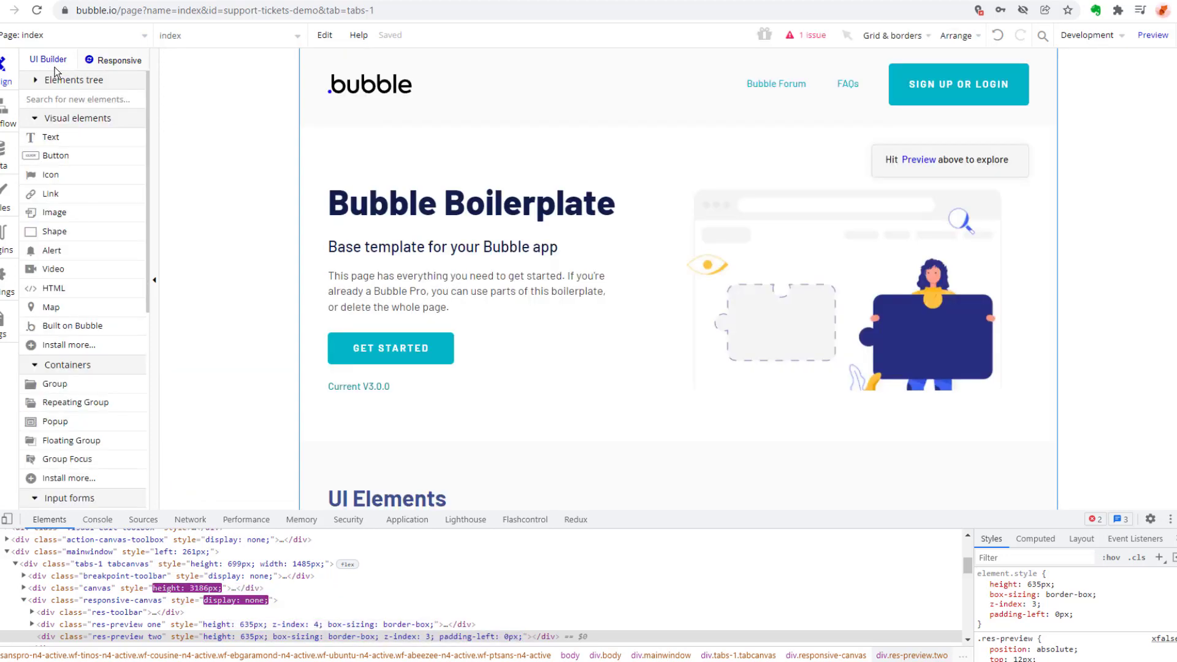
{"action": "left_click", "coordinate": [120, 61]}
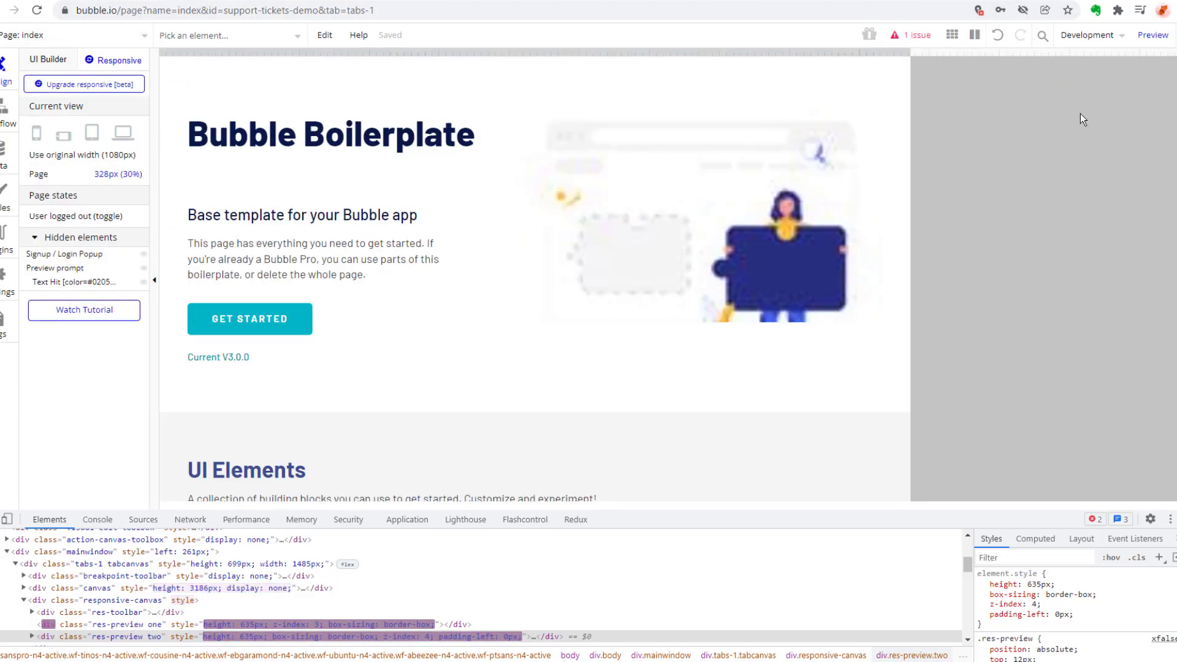
{"action": "left_click", "coordinate": [51, 60]}
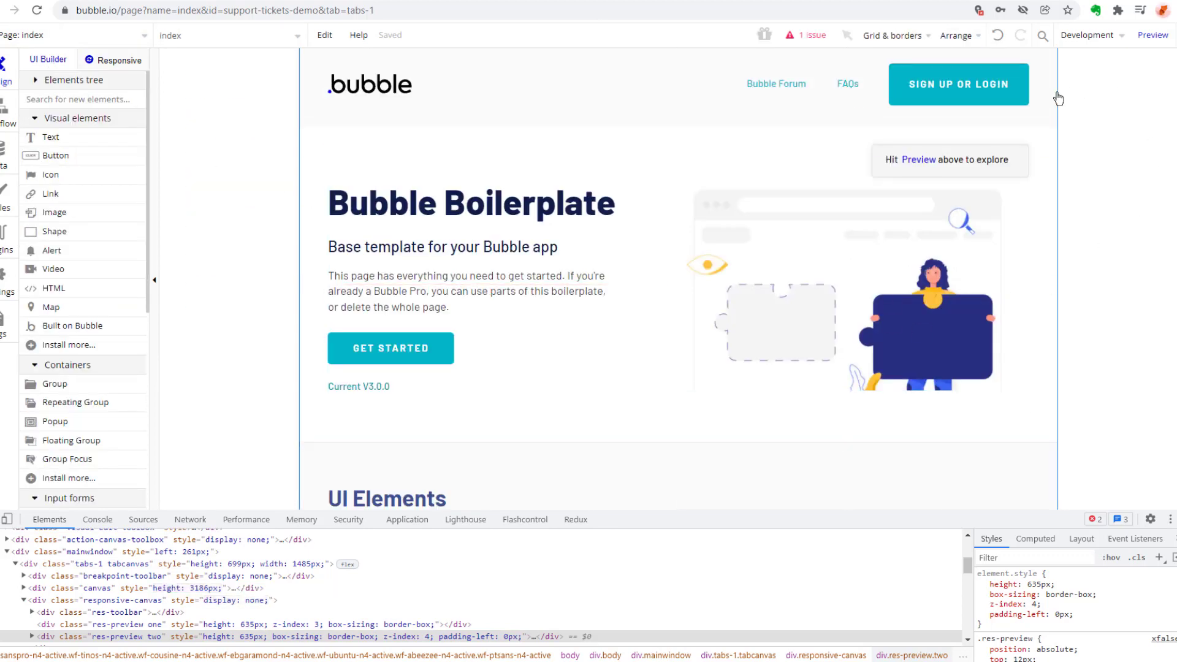
Create a new page named login without cloning an existing page.
{"action": "left_click", "coordinate": [124, 40]}
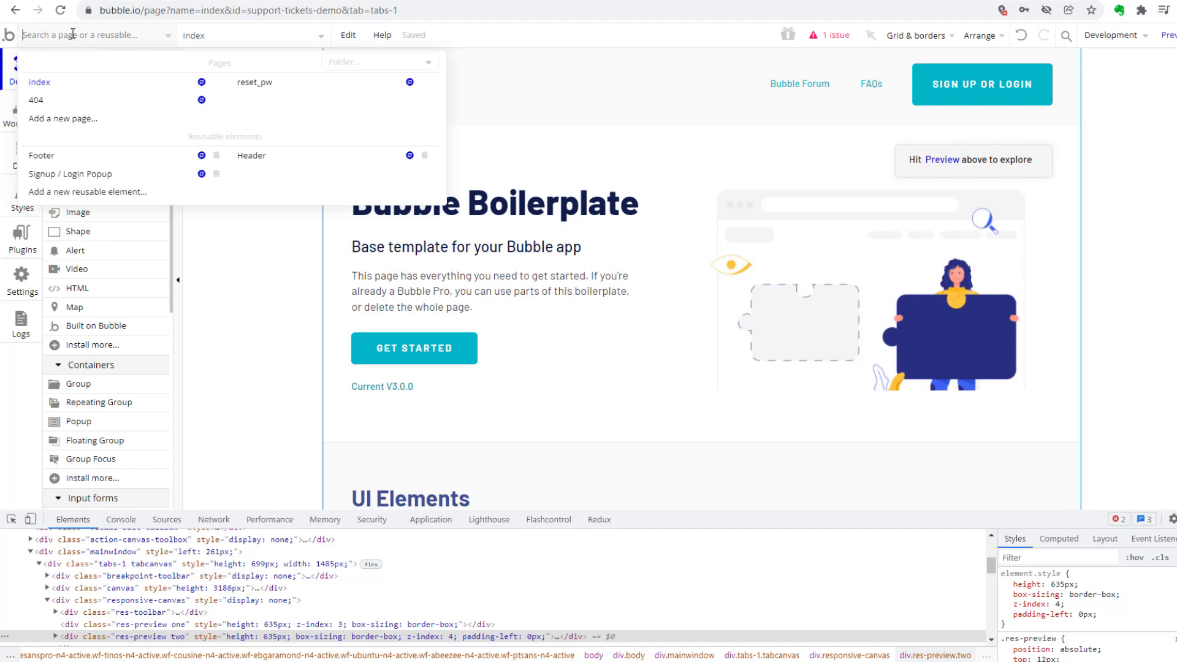
{"action": "left_click", "coordinate": [76, 120]}
{"action": "type", "text": "login"}
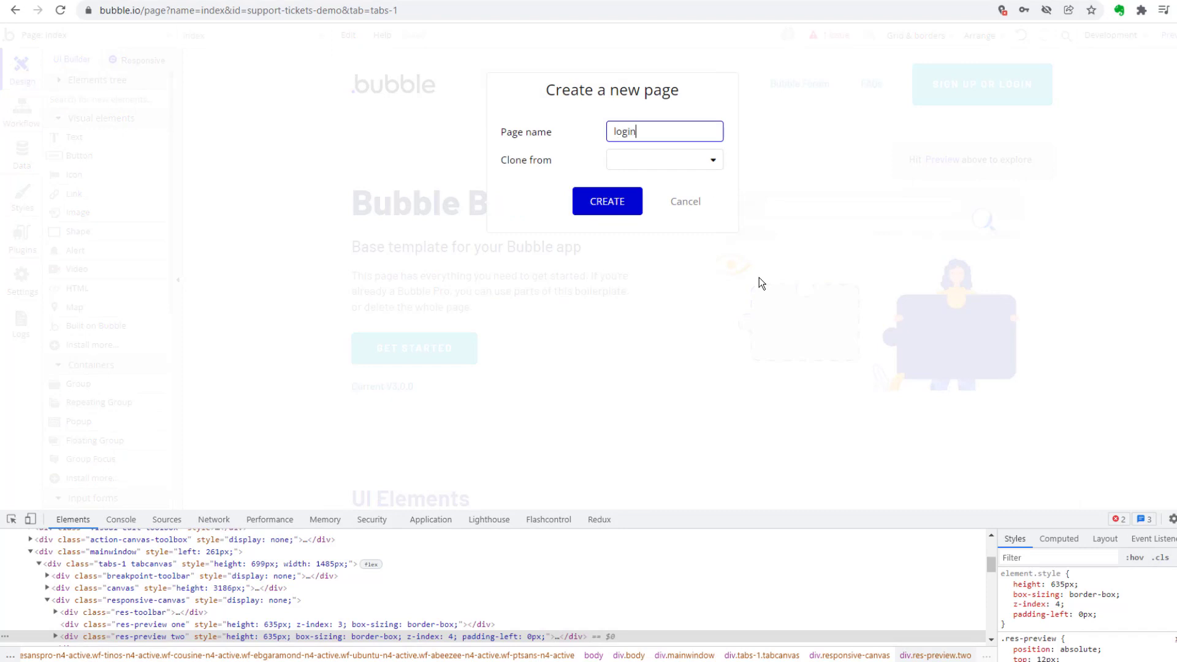
{"action": "left_click", "coordinate": [713, 160]}
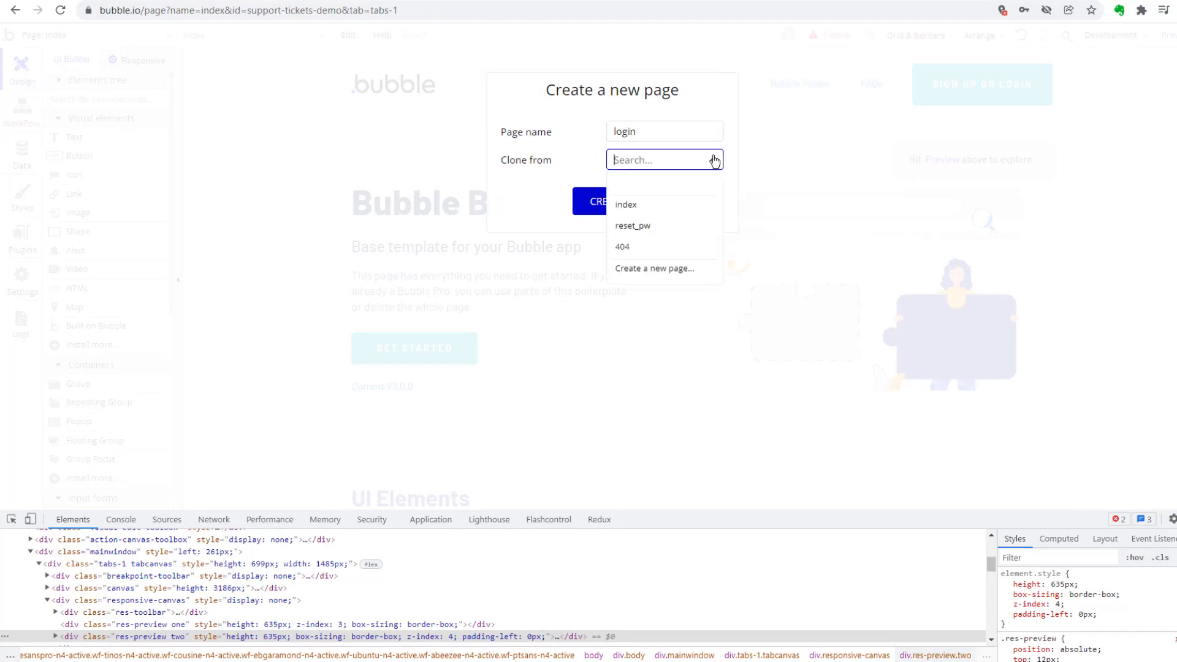
{"action": "left_click", "coordinate": [714, 161]}
{"action": "left_click", "coordinate": [610, 209]}
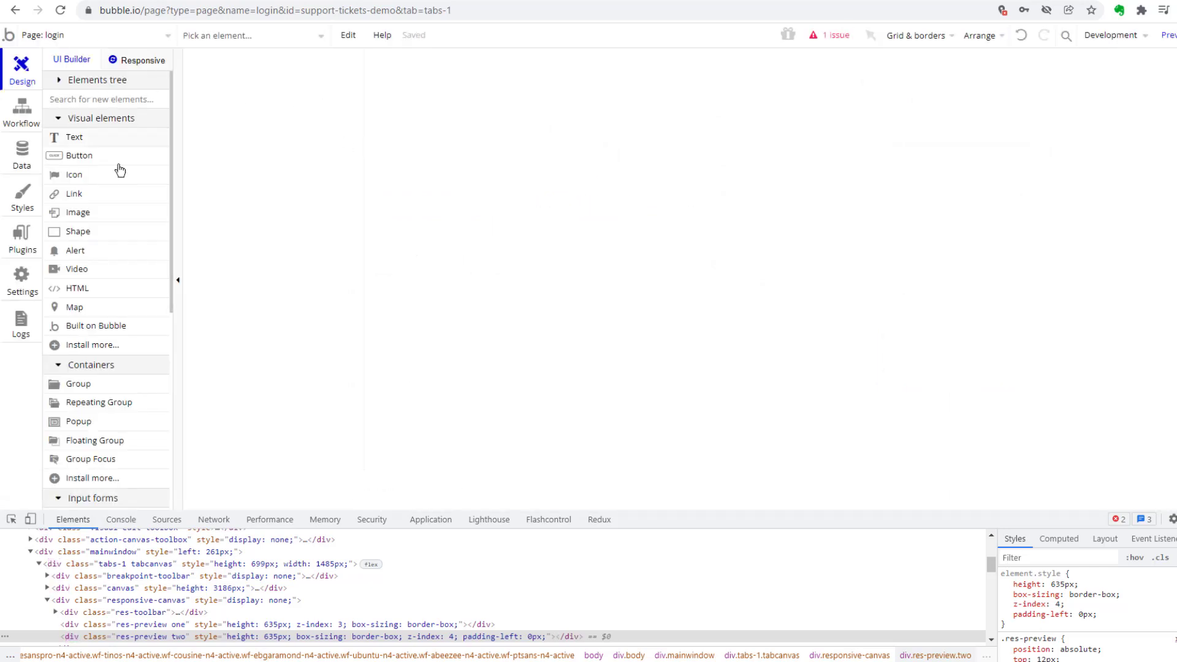
Replace the index page's "Bubble Boilerplate" heading with the owner's first name in possessive form and "Demo Ticketing App", and move the property editor aside.
{"action": "left_click", "coordinate": [111, 37]}
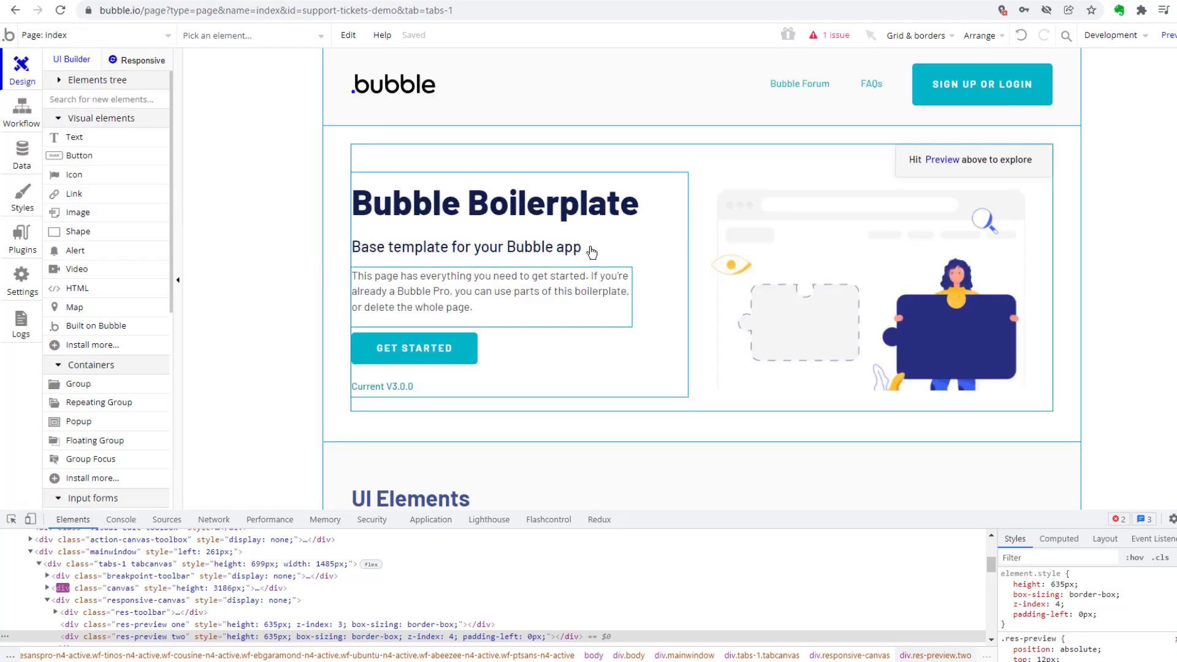
{"action": "double_click", "coordinate": [384, 200]}
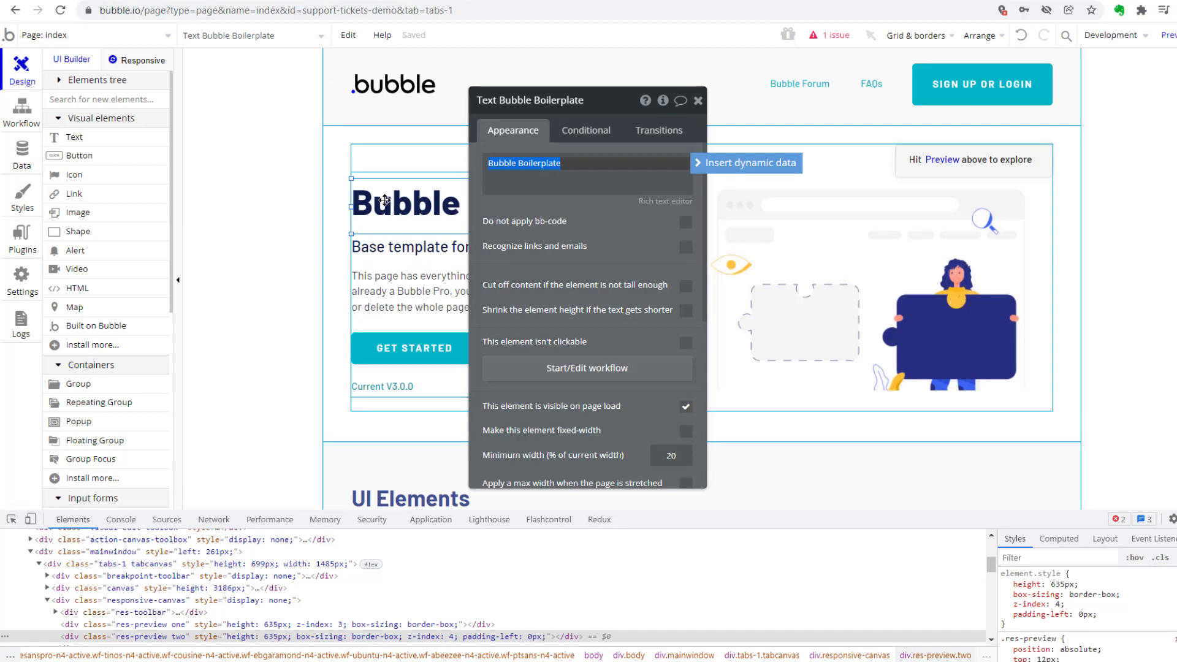
{"action": "type", "text": "Winston's"}
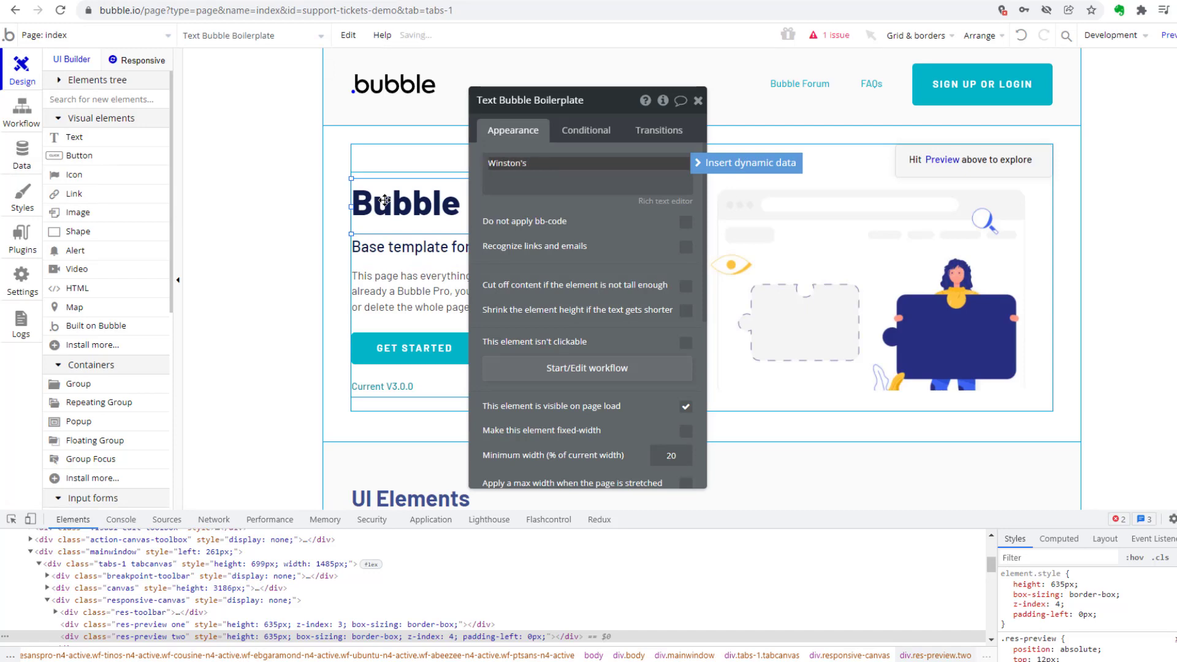
{"action": "type", "text": " Demo Ticketing App"}
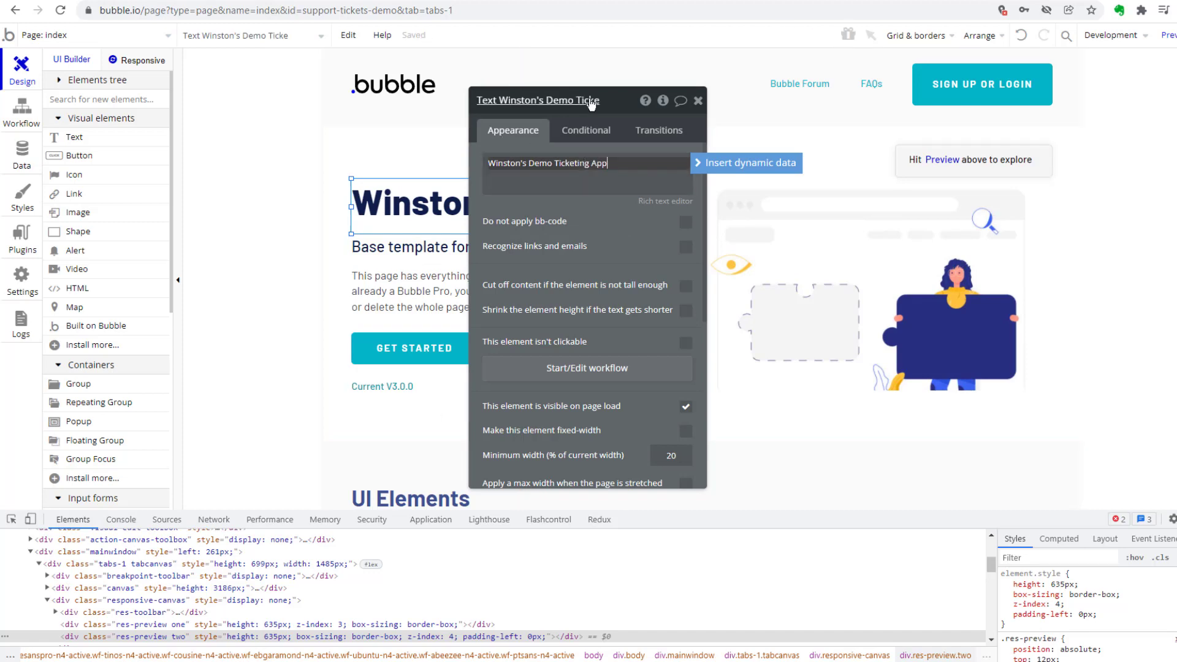
{"action": "left_click_drag", "start_coordinate": [615, 101], "coordinate": [1103, 46]}
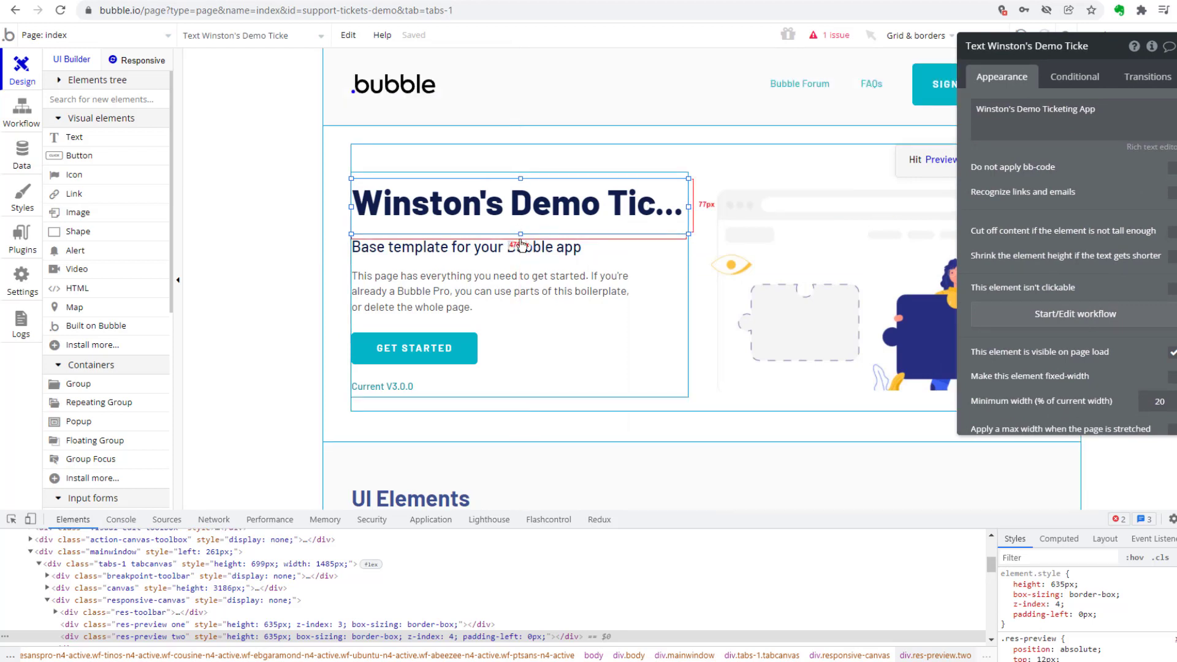
Move the "Base template for your Bubble app" subtitle about 40 px lower beneath the index page heading.
{"action": "left_click", "coordinate": [510, 267]}
{"action": "left_click", "coordinate": [473, 247]}
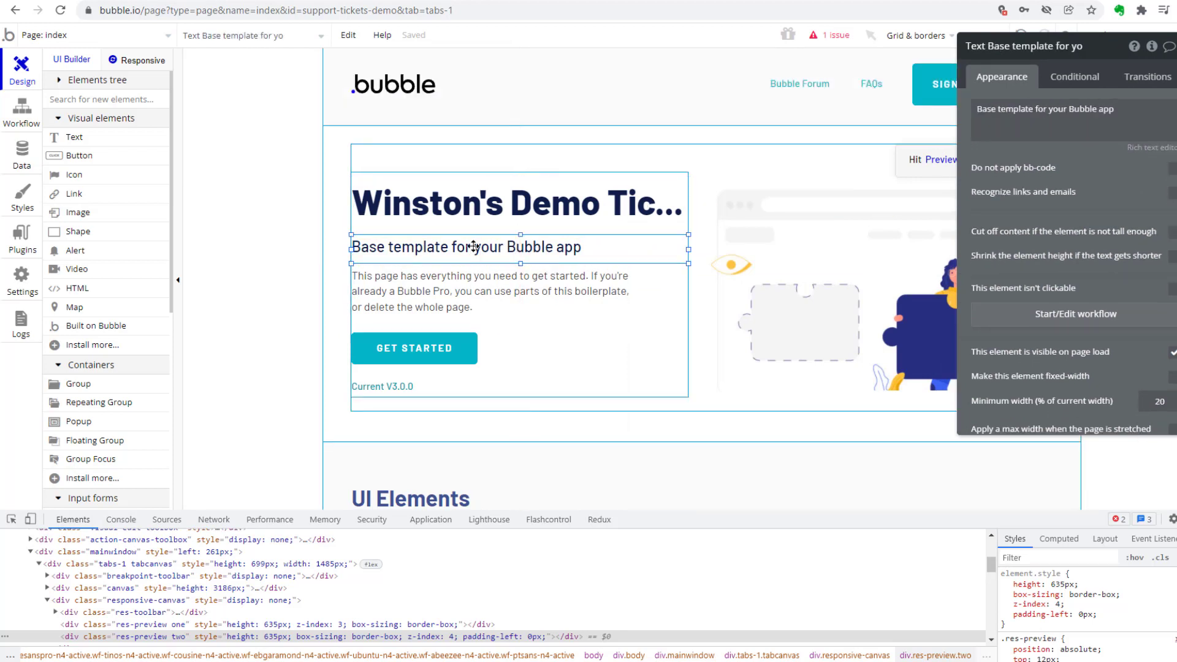
{"action": "left_click_drag", "start_coordinate": [474, 247], "coordinate": [724, 110]}
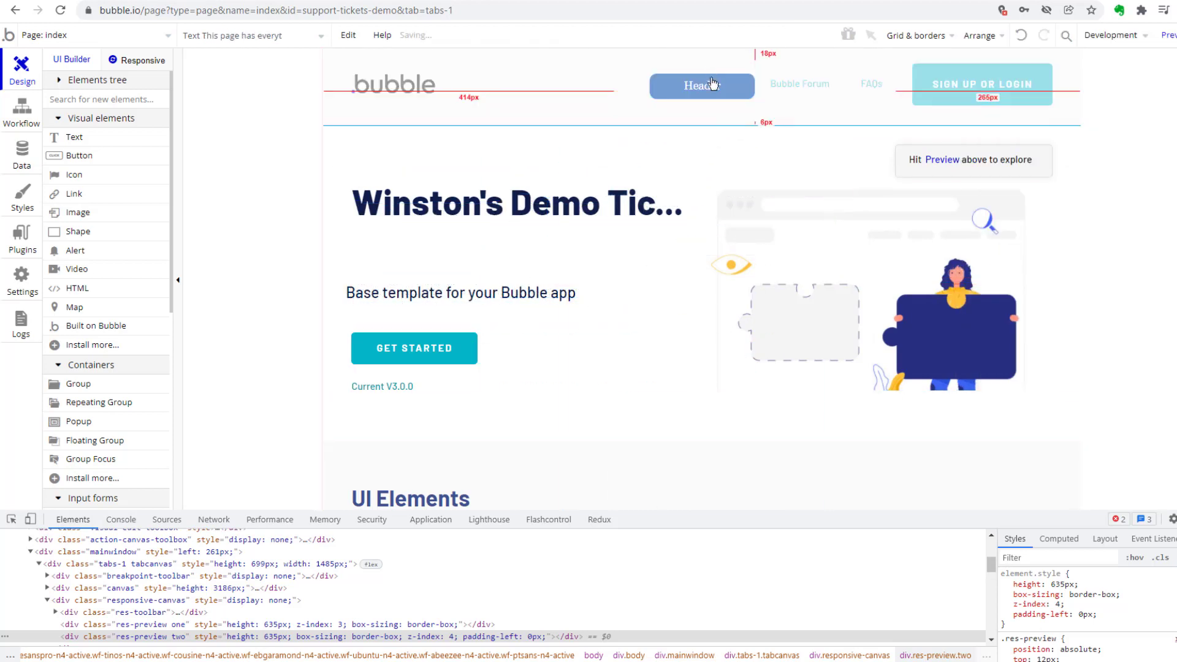
Delete the "Base template for your Bubble app" subtitle beneath the index page heading.
{"action": "left_click", "coordinate": [480, 220]}
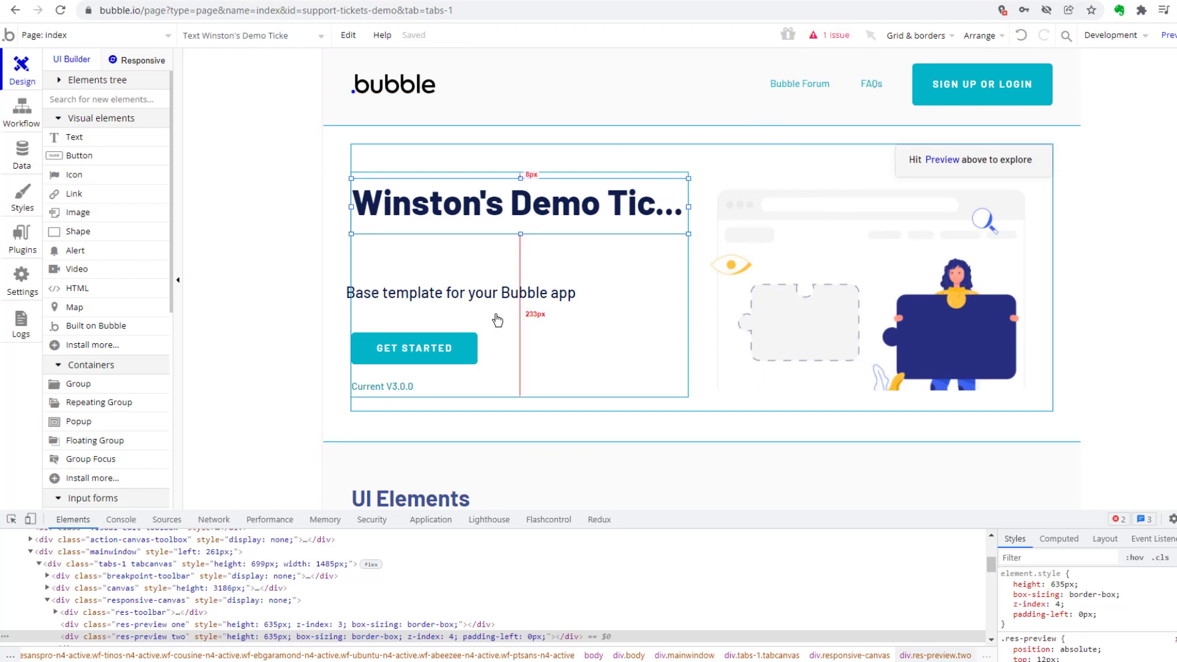
{"action": "left_click", "coordinate": [791, 63]}
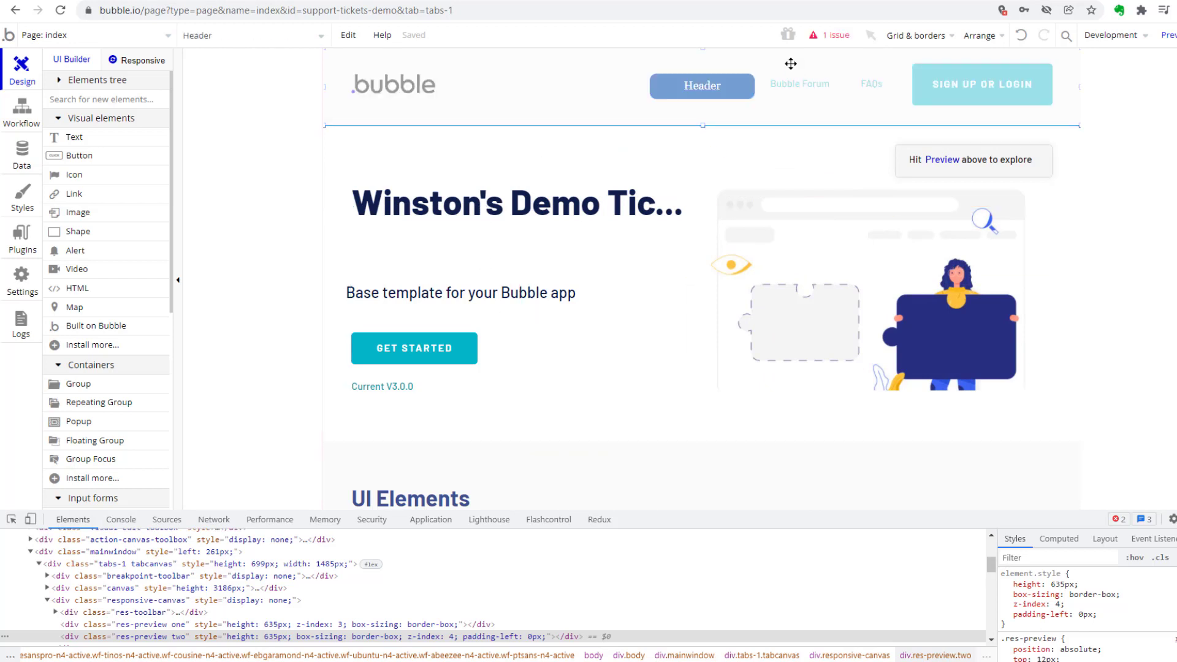
{"action": "left_click", "coordinate": [553, 298]}
{"action": "left_click", "coordinate": [268, 280]}
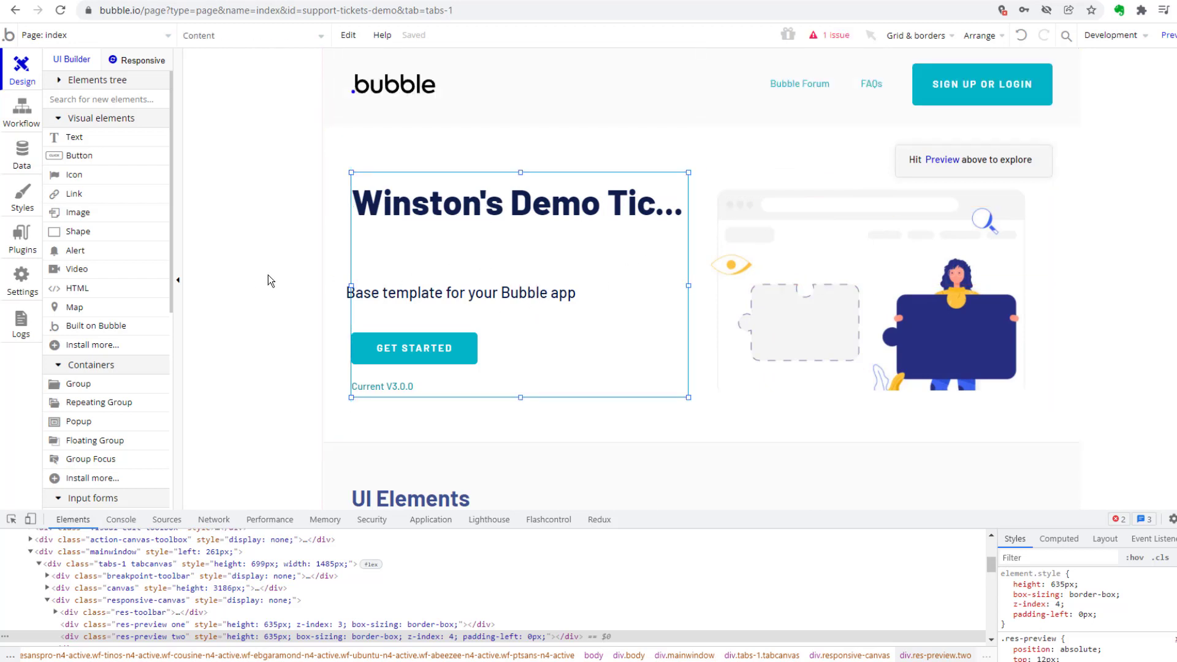
{"action": "left_click", "coordinate": [381, 299]}
{"action": "key", "text": "Delete"}
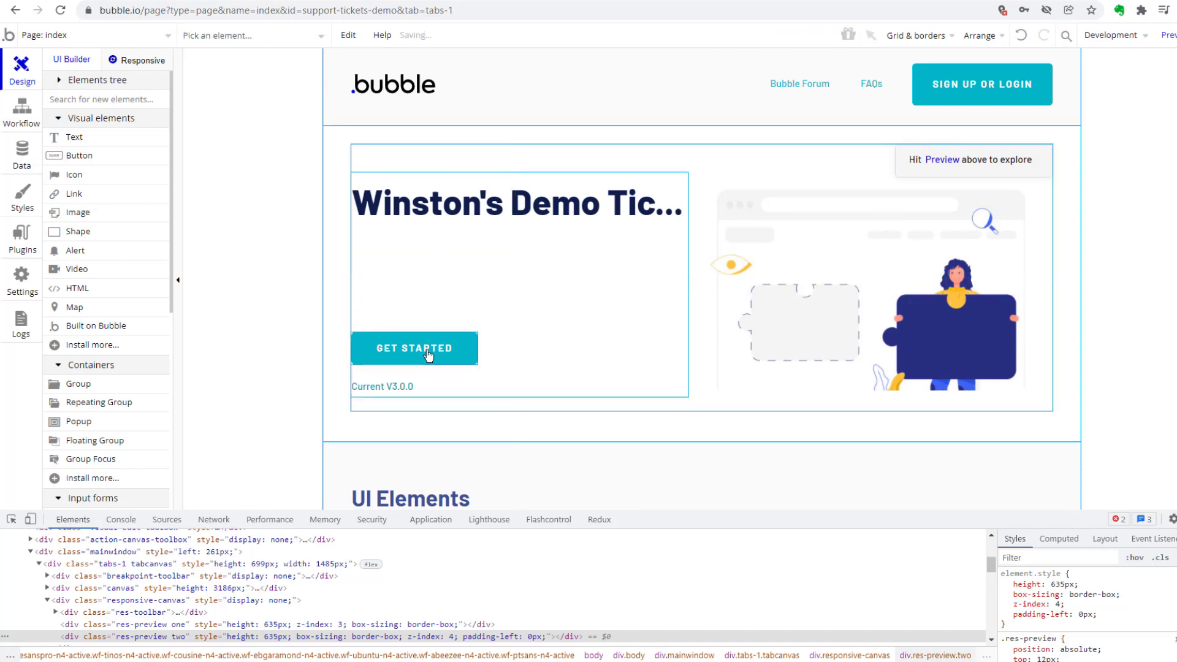
Delete the hero illustration and the "Hit Preview above to explore" tip from the index page's hero section.
{"action": "left_click", "coordinate": [467, 230]}
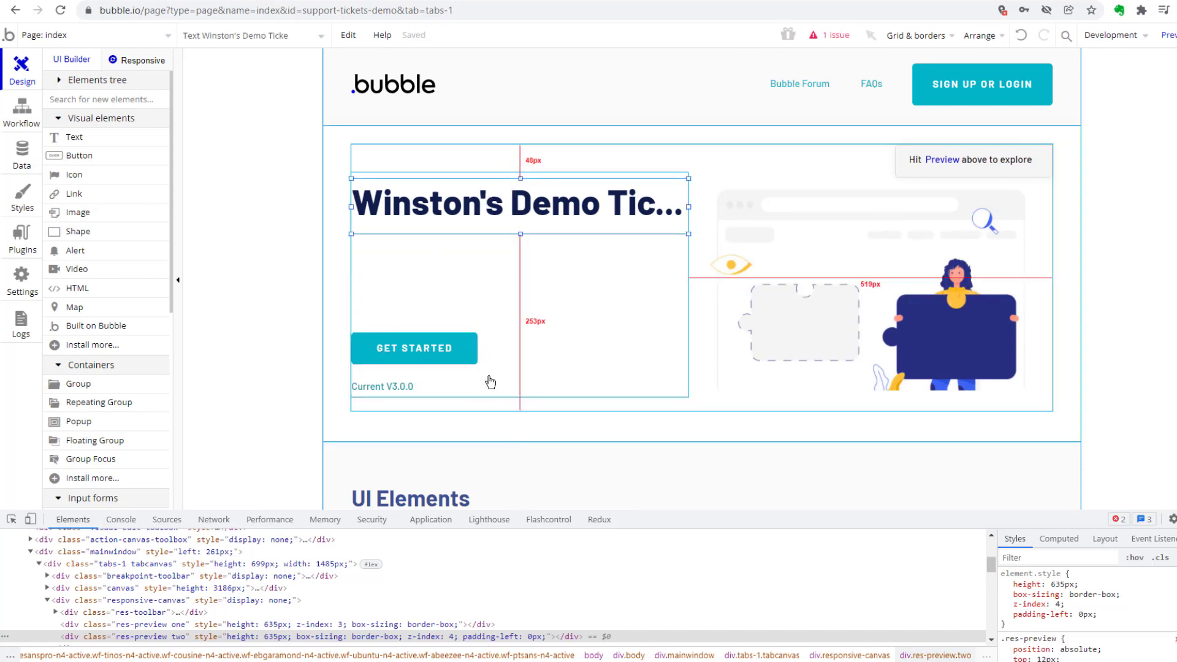
{"action": "left_click", "coordinate": [716, 366]}
{"action": "key", "text": "Delete"}
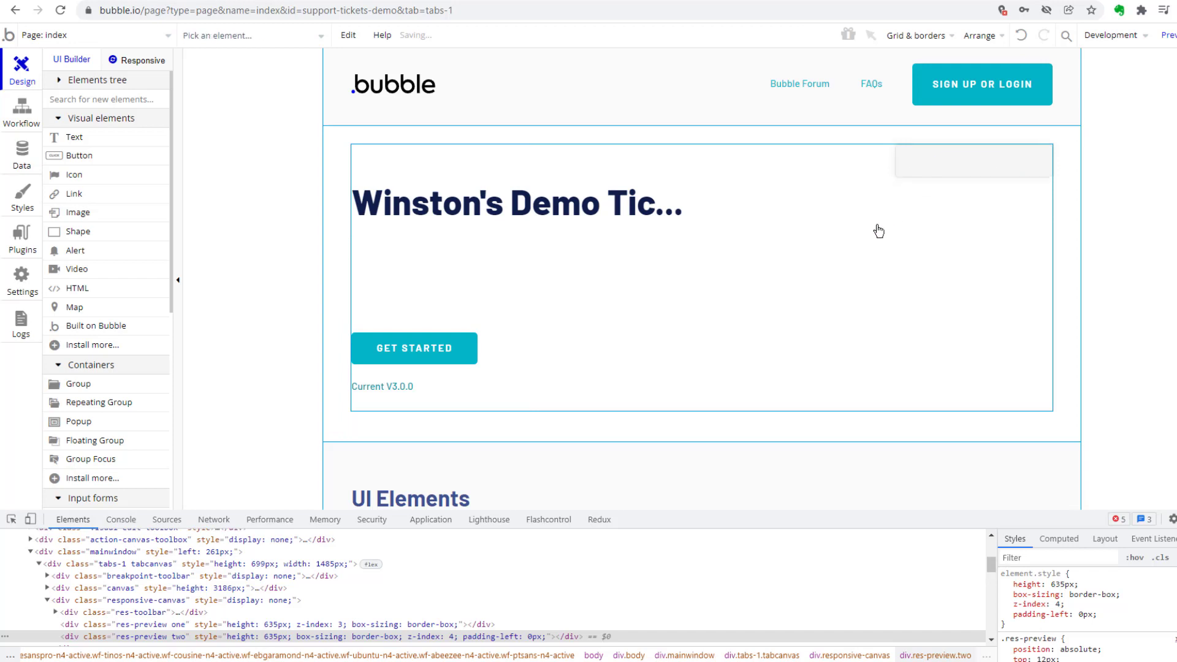
{"action": "left_click", "coordinate": [745, 294]}
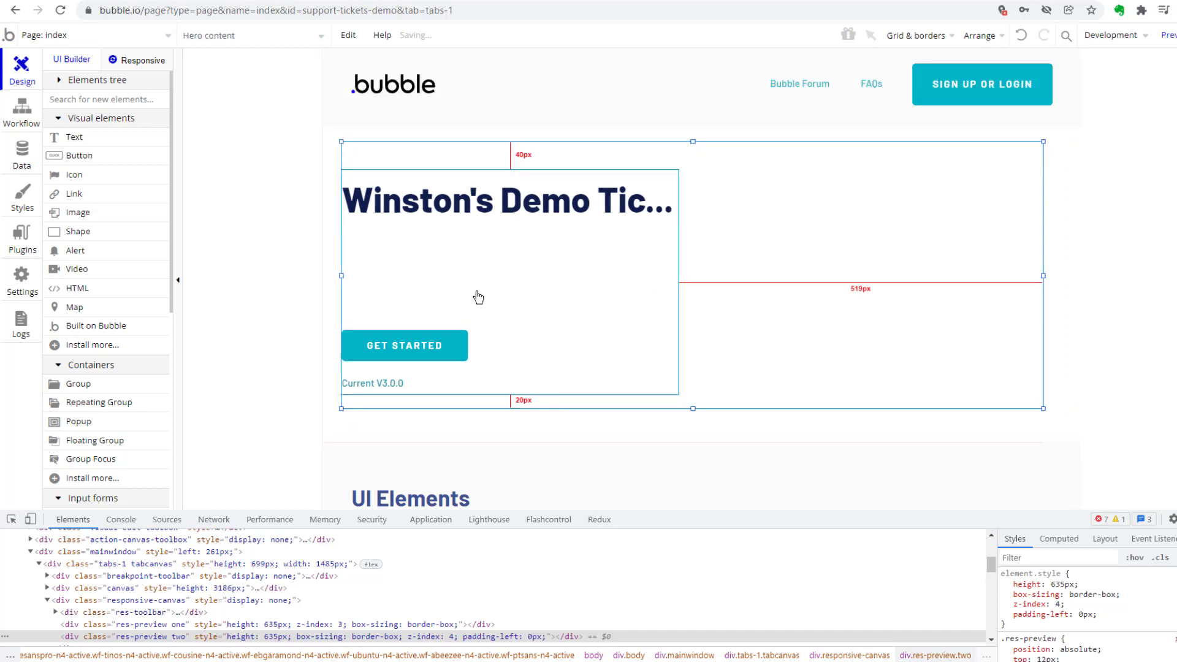
Delete the GET STARTED button and the "Current V3.0.0" text from the hero section.
{"action": "left_click", "coordinate": [445, 353]}
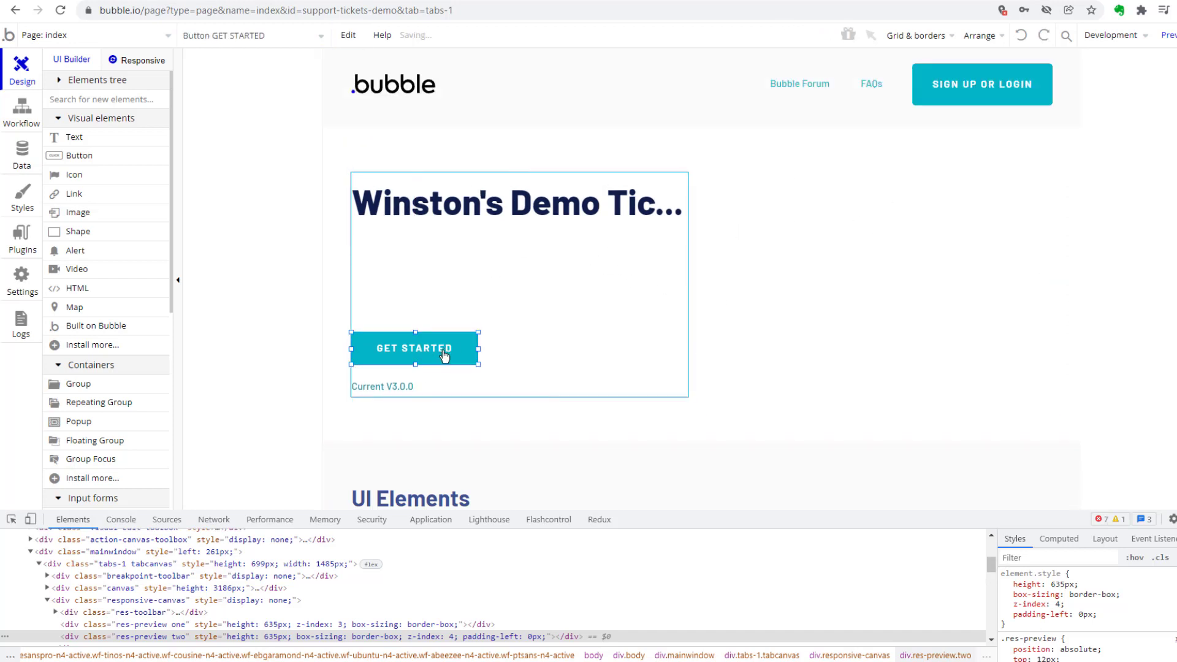
{"action": "key", "text": "Delete"}
{"action": "left_click", "coordinate": [394, 396]}
{"action": "key", "text": "Delete"}
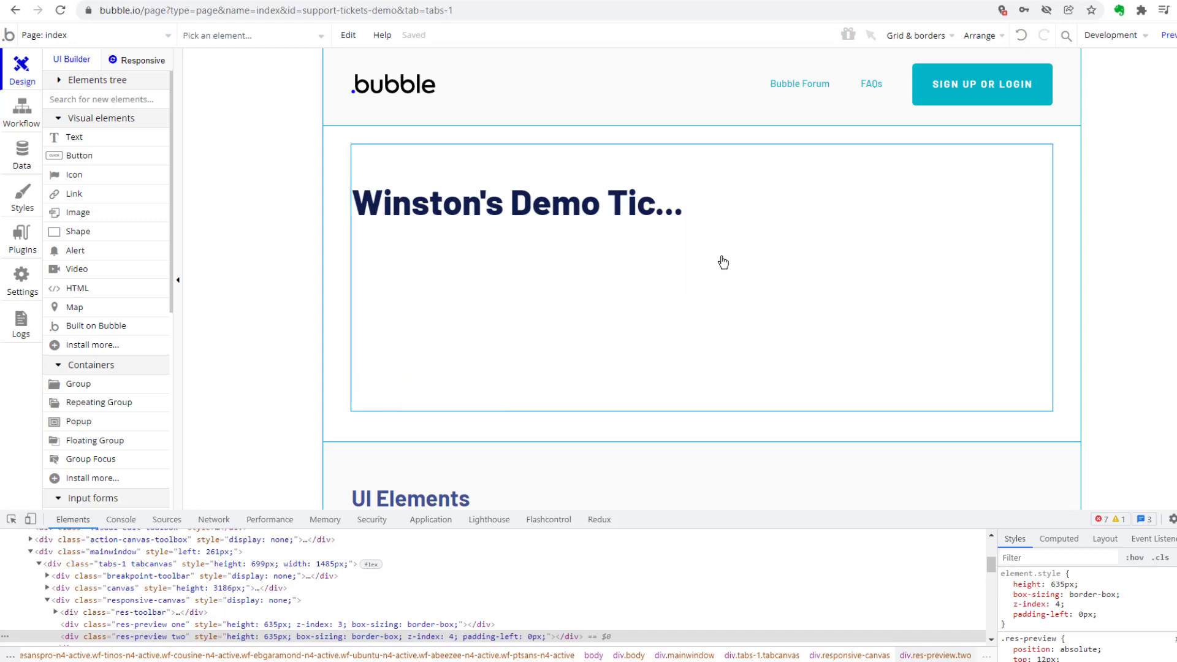
Widen the hero's content group and the heading text so the full title fits on one line, and move the property editor clear of the header.
{"action": "left_click", "coordinate": [662, 198]}
{"action": "left_click_drag", "start_coordinate": [688, 285], "coordinate": [1039, 262]}
{"action": "double_click", "coordinate": [651, 208]}
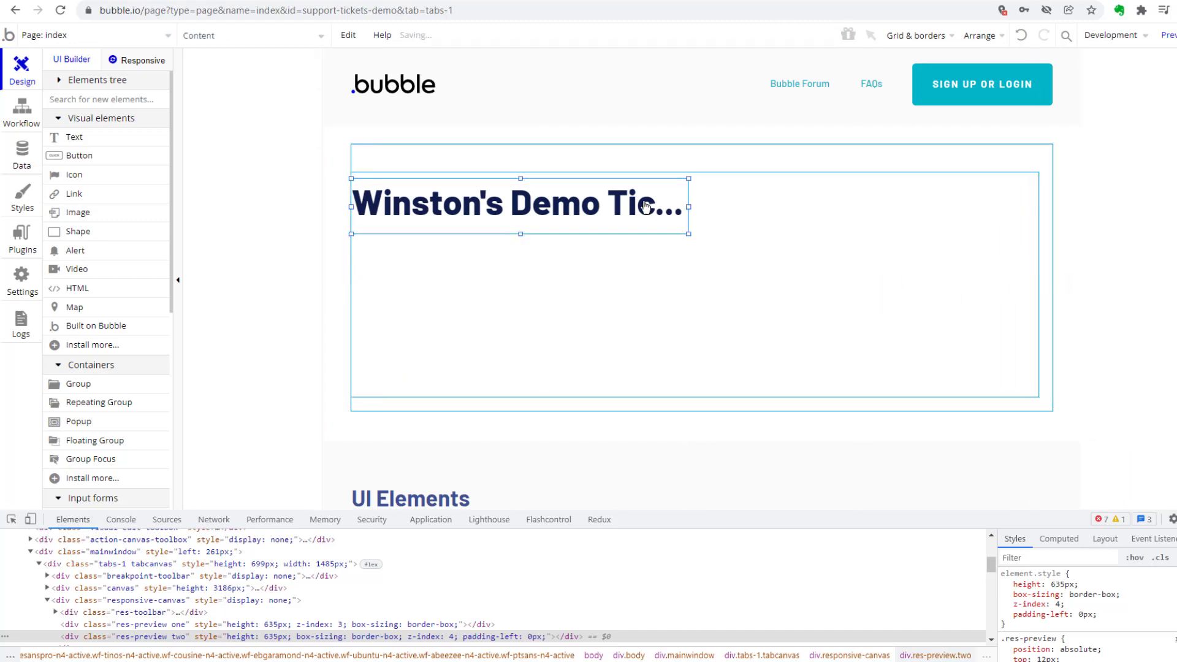
{"action": "left_click", "coordinate": [1052, 109]}
{"action": "left_click", "coordinate": [689, 207]}
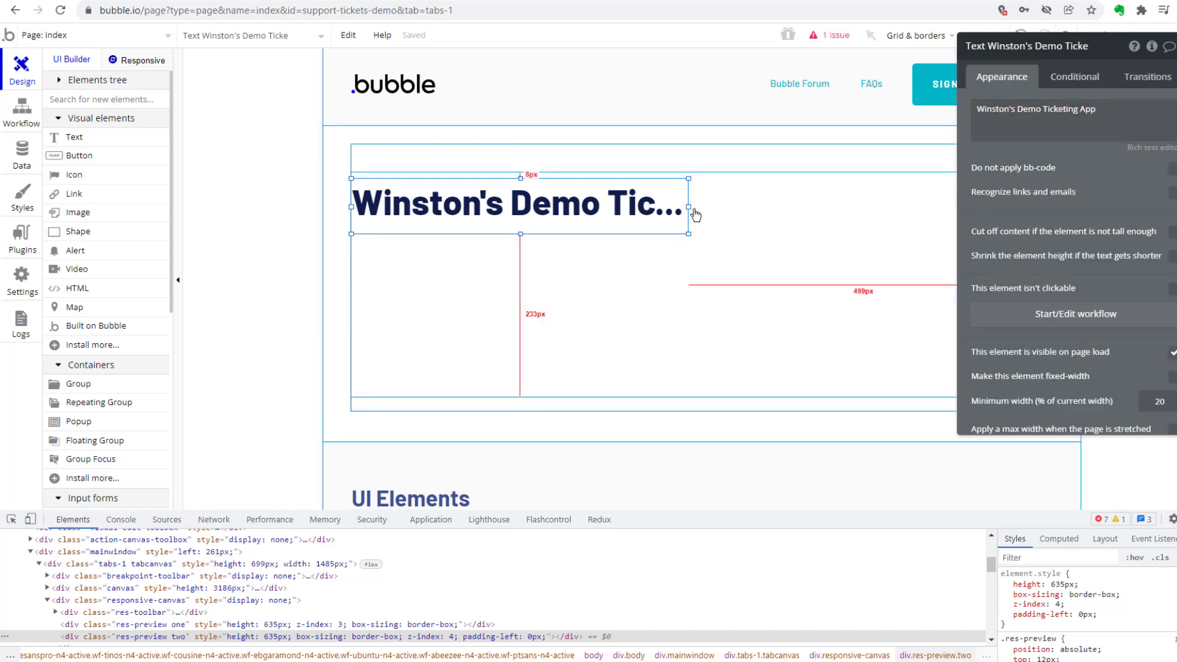
{"action": "left_click_drag", "start_coordinate": [689, 207], "coordinate": [995, 265]}
{"action": "left_click", "coordinate": [766, 295]}
{"action": "left_click", "coordinate": [263, 305]}
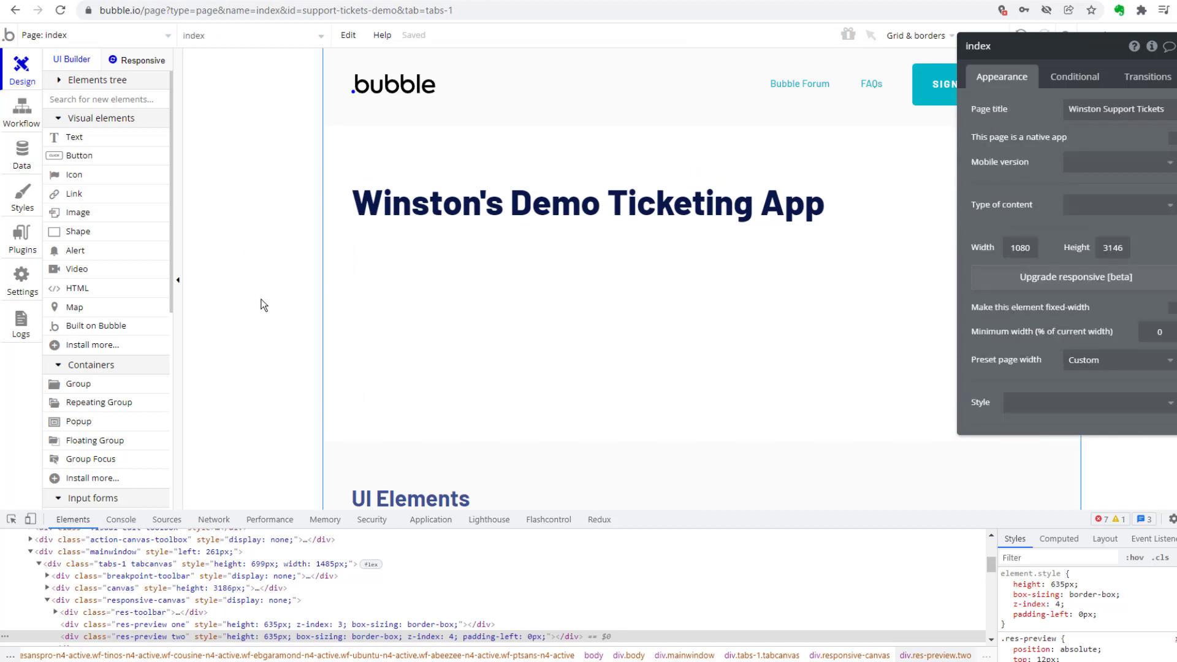
{"action": "left_click_drag", "start_coordinate": [1048, 104], "coordinate": [1055, 181]}
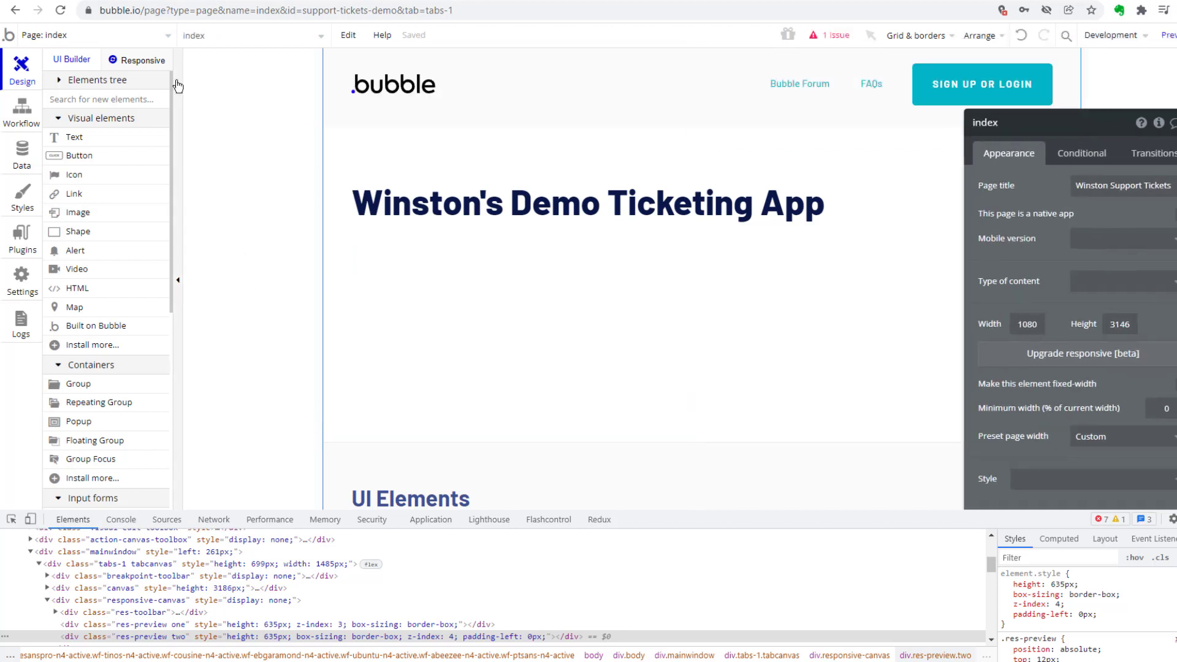
Check how the heading wraps in the responsive preview at a page width of about 362 px, then return to the design view.
{"action": "left_click", "coordinate": [134, 63]}
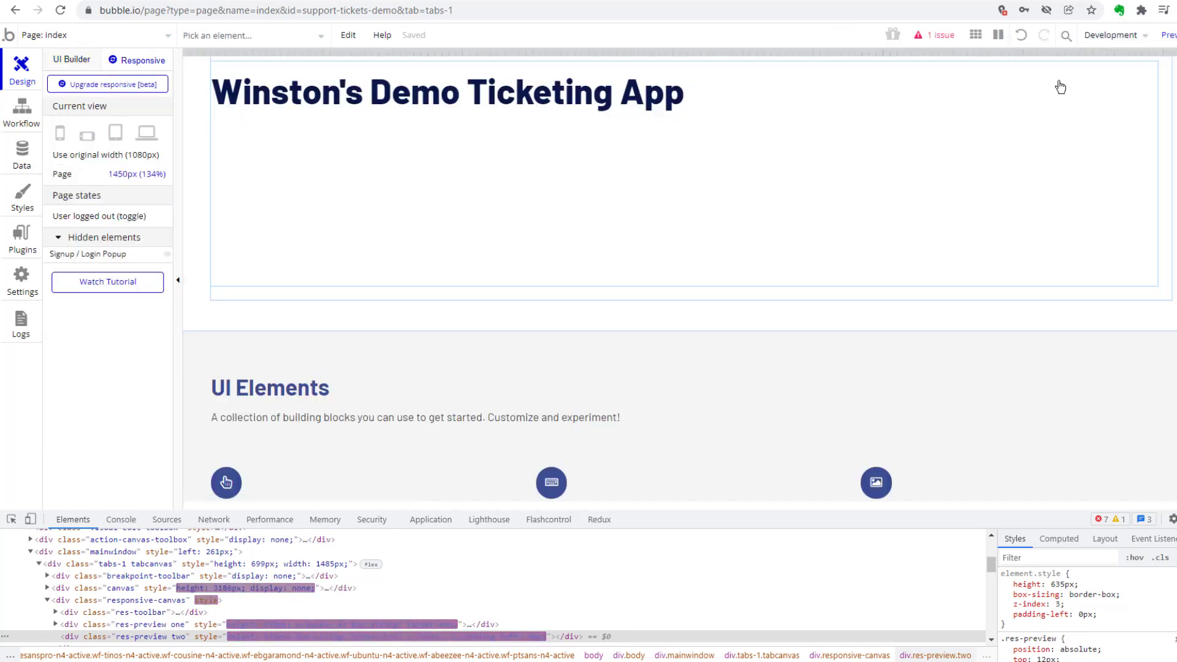
{"action": "left_click_drag", "start_coordinate": [1174, 79], "coordinate": [438, 97]}
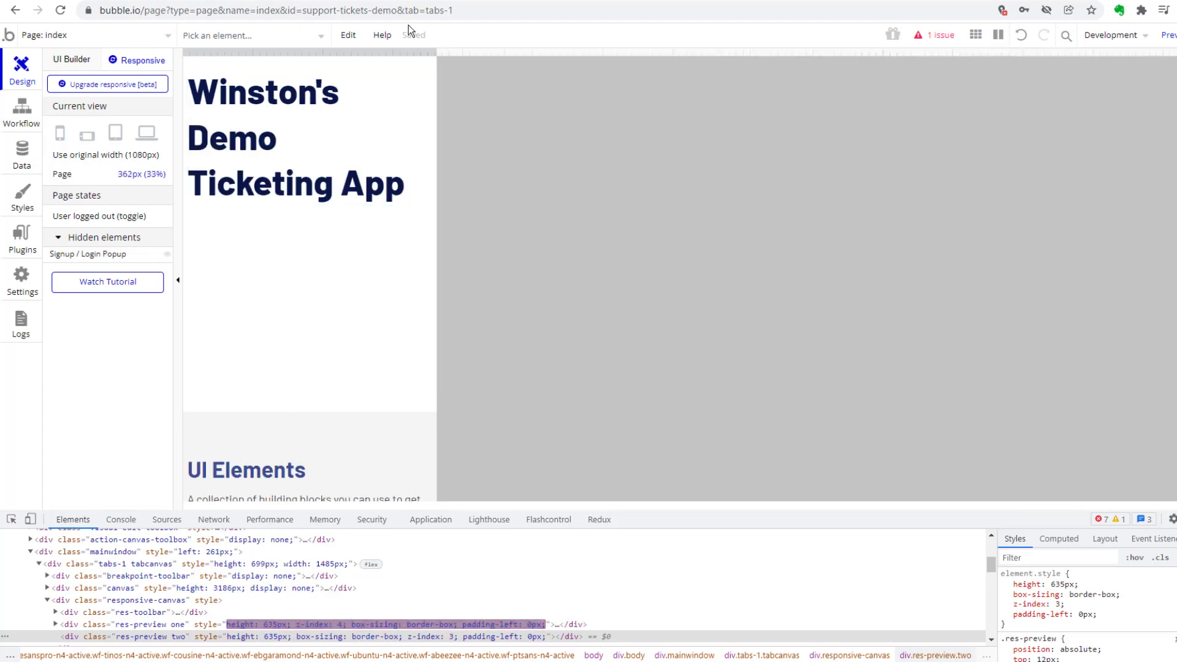
{"action": "left_click_drag", "start_coordinate": [437, 53], "coordinate": [434, 53]}
{"action": "left_click", "coordinate": [68, 59]}
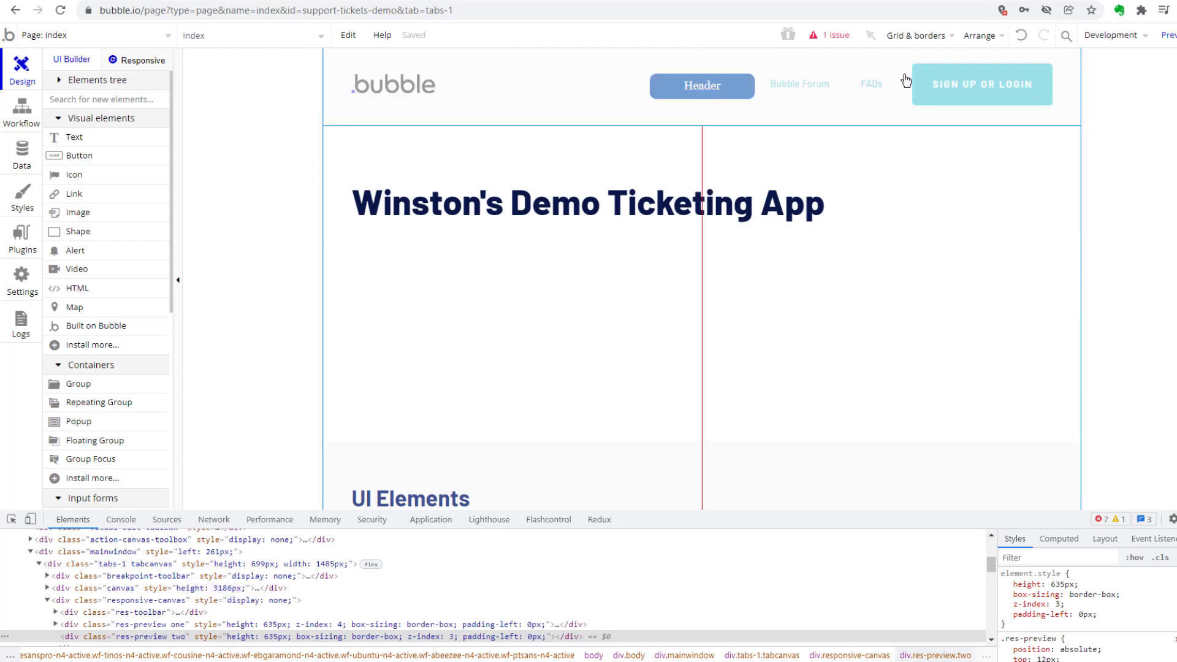
Select the Header reusable element on the index page and open it for editing.
{"action": "left_click", "coordinate": [788, 89]}
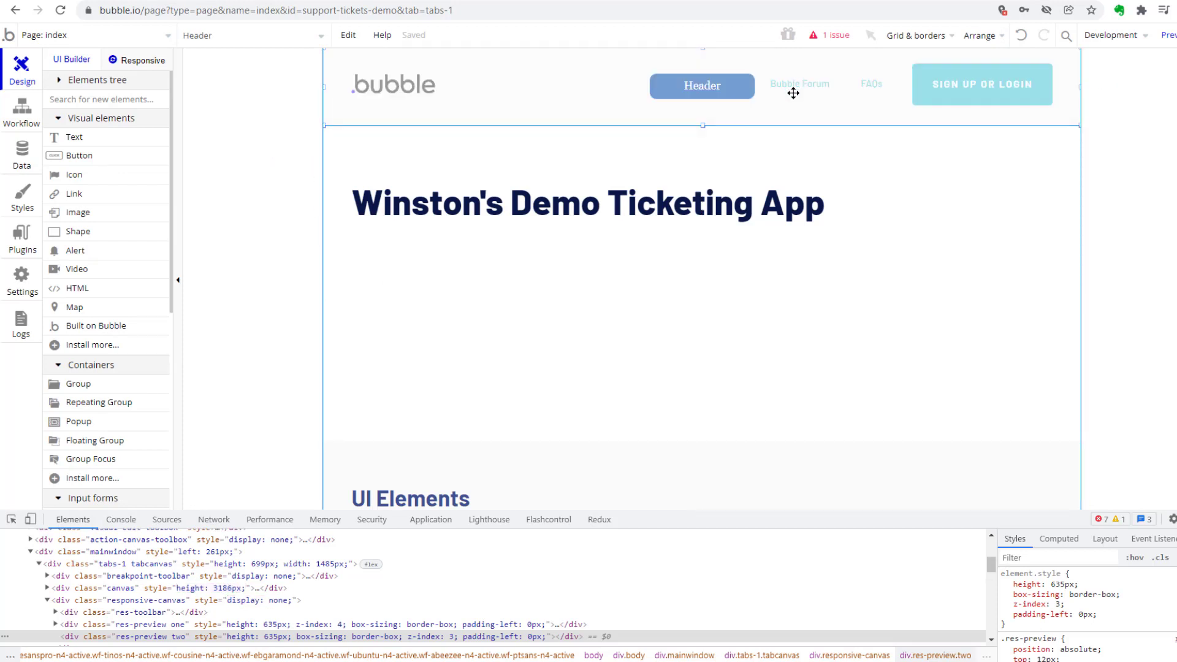
{"action": "double_click", "coordinate": [780, 80]}
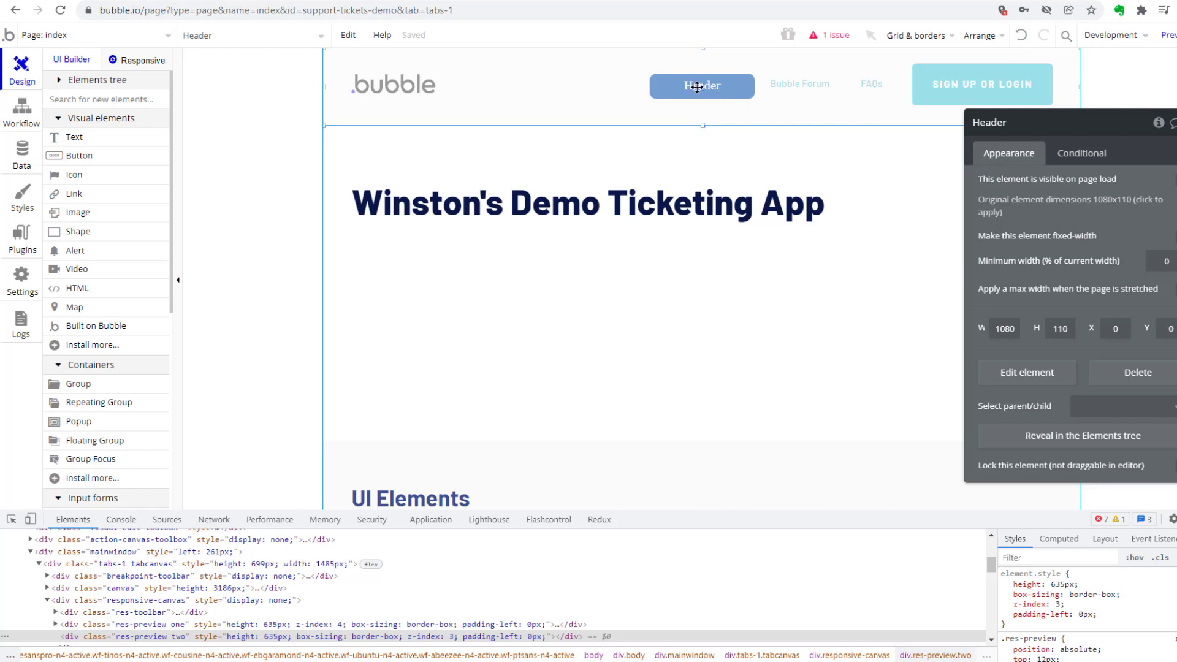
{"action": "left_click", "coordinate": [255, 36]}
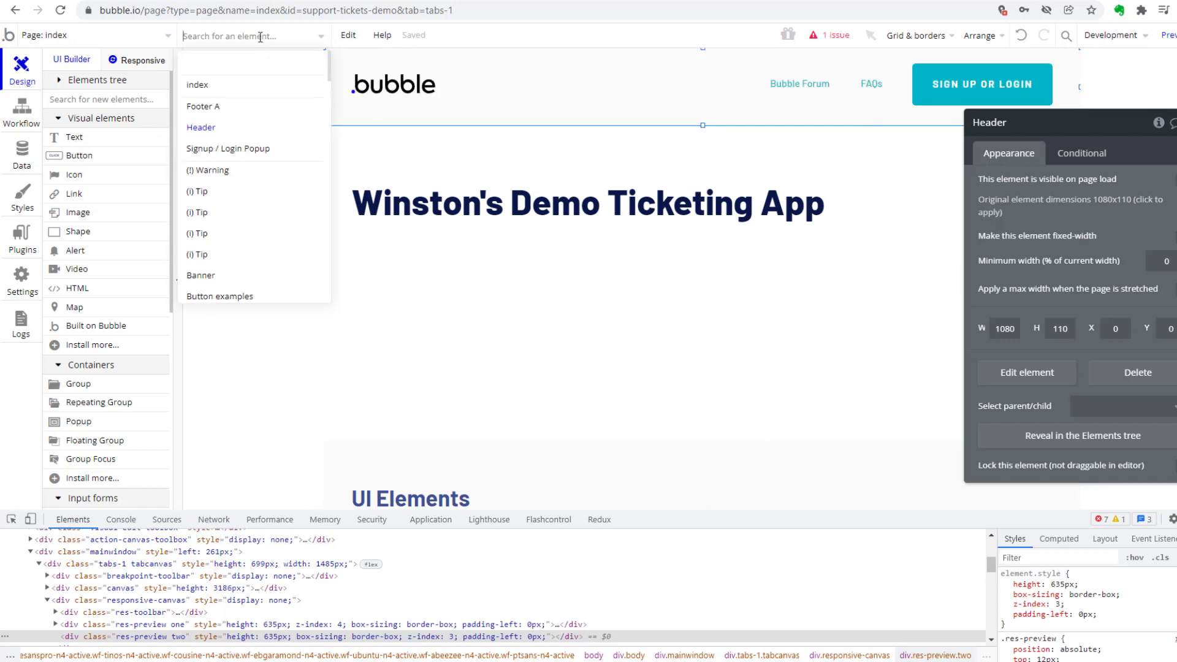
{"action": "left_click", "coordinate": [284, 126]}
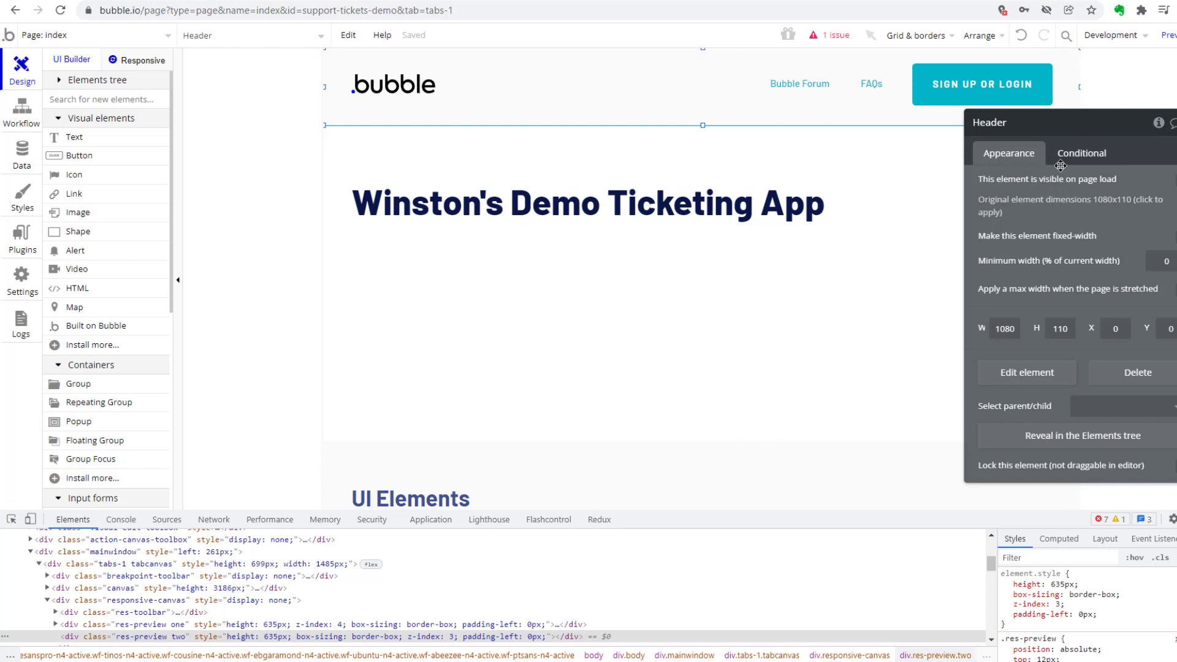
{"action": "left_click", "coordinate": [1043, 375]}
Delete the Bubble Forum link, the FAQs link and the bubble logo from the reusable header.
{"action": "left_click", "coordinate": [797, 86]}
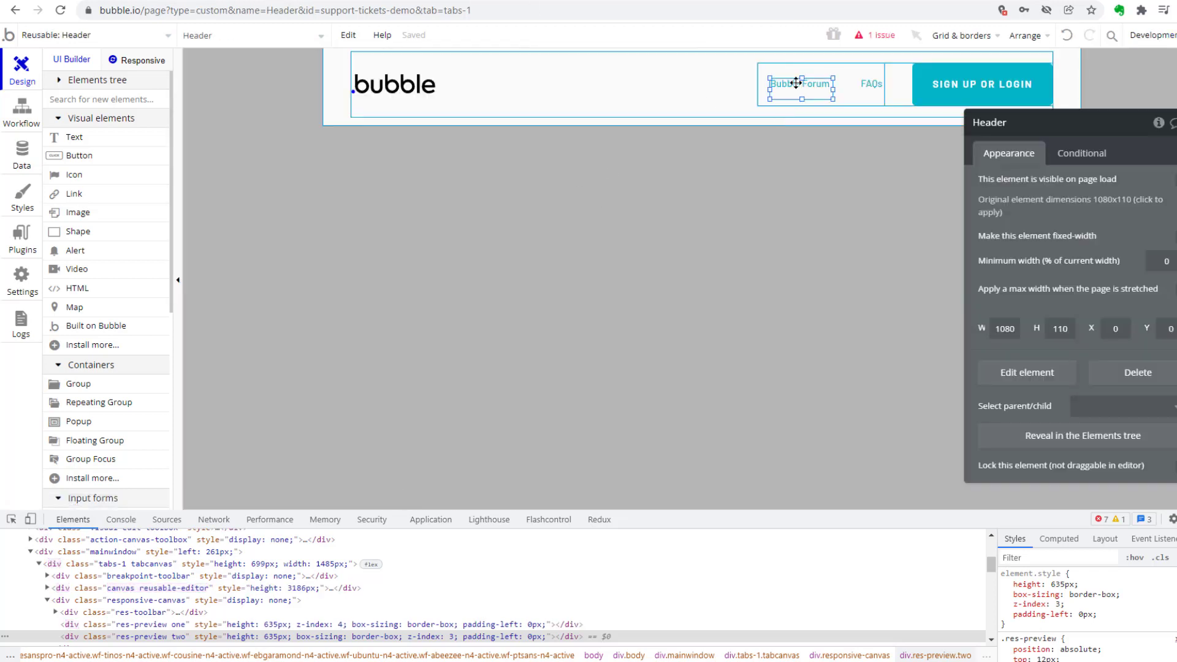
{"action": "key", "text": "Delete"}
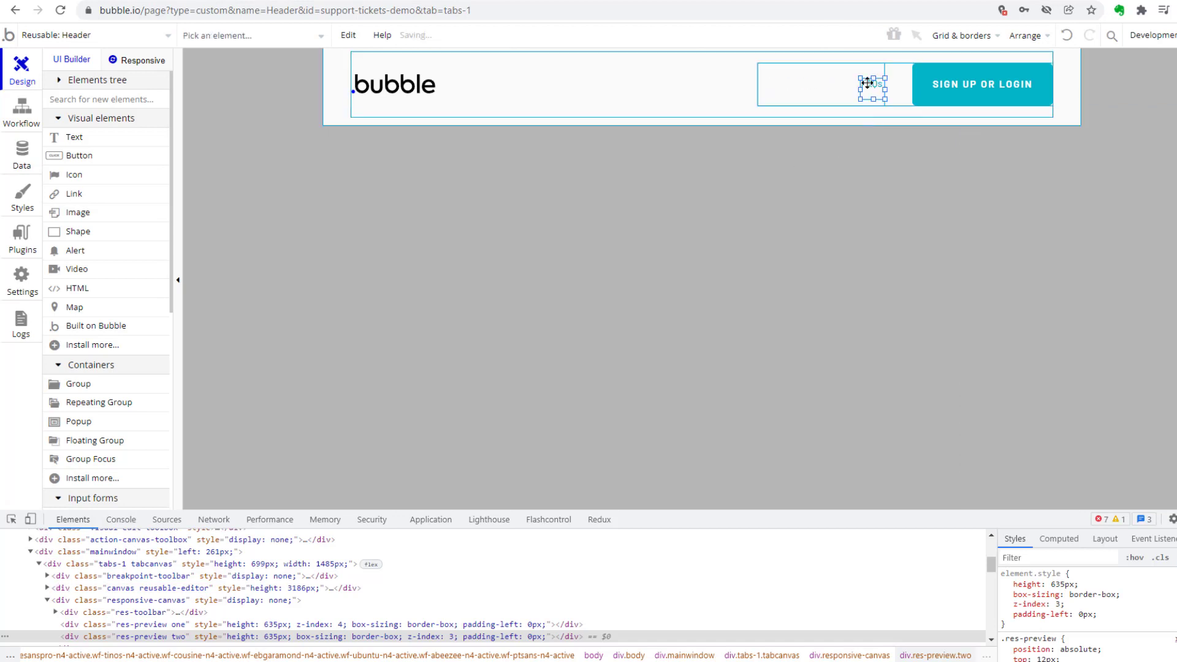
{"action": "left_click", "coordinate": [870, 84]}
{"action": "key", "text": "Delete"}
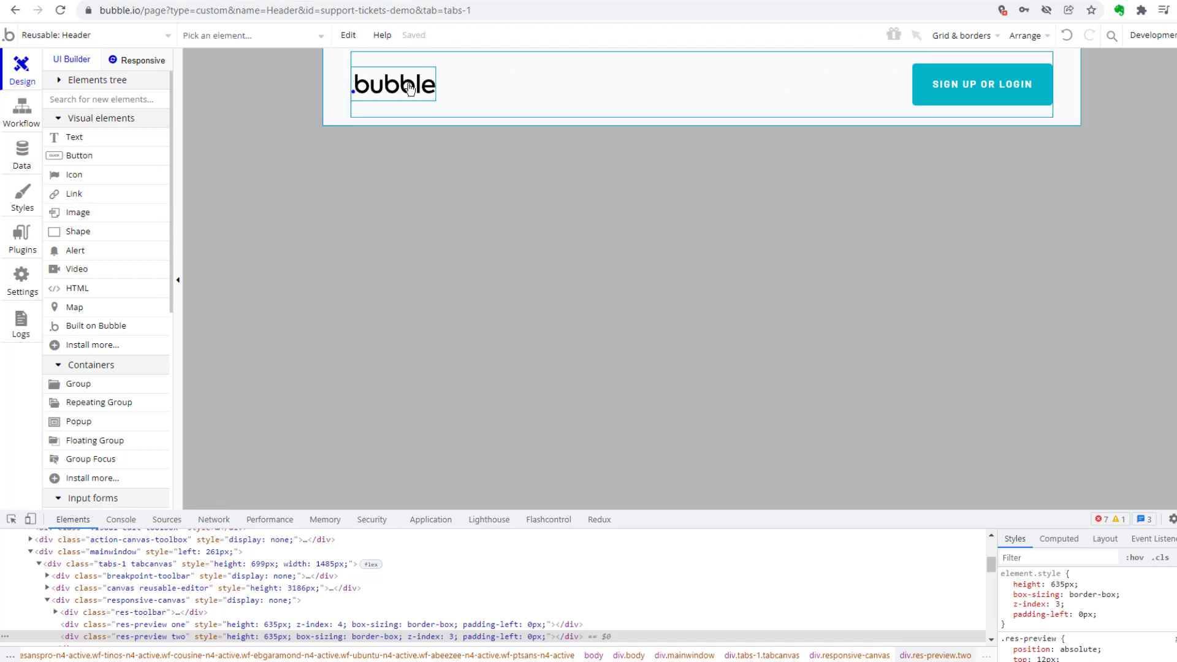
{"action": "left_click", "coordinate": [408, 84]}
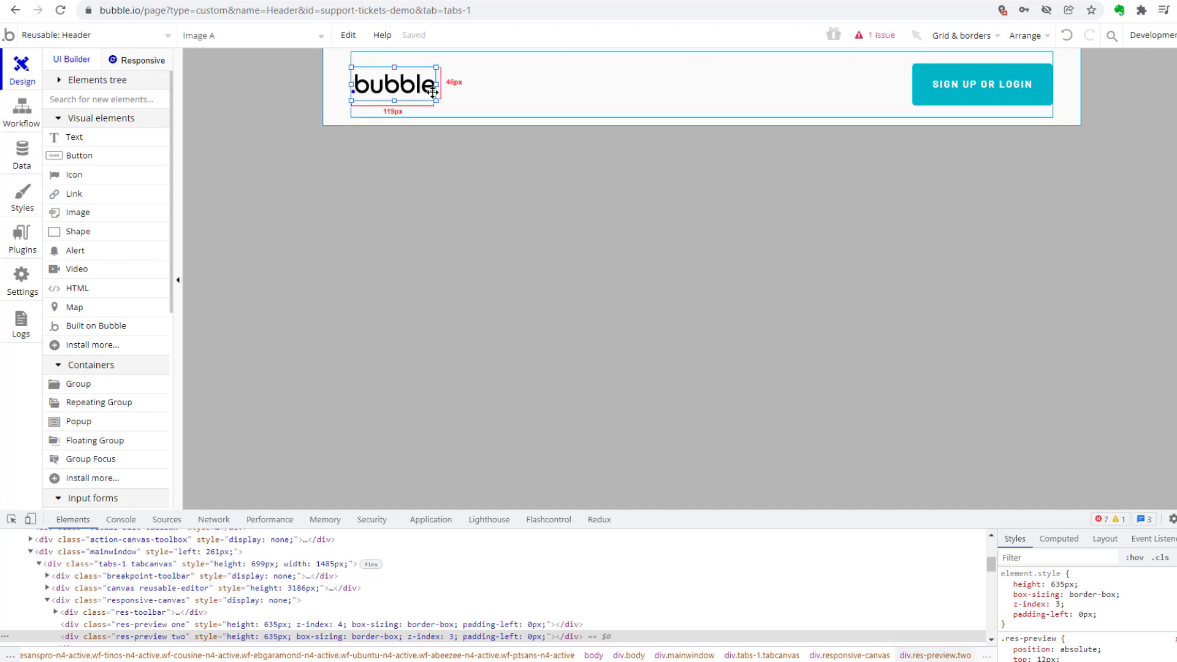
{"action": "key", "text": "Delete"}
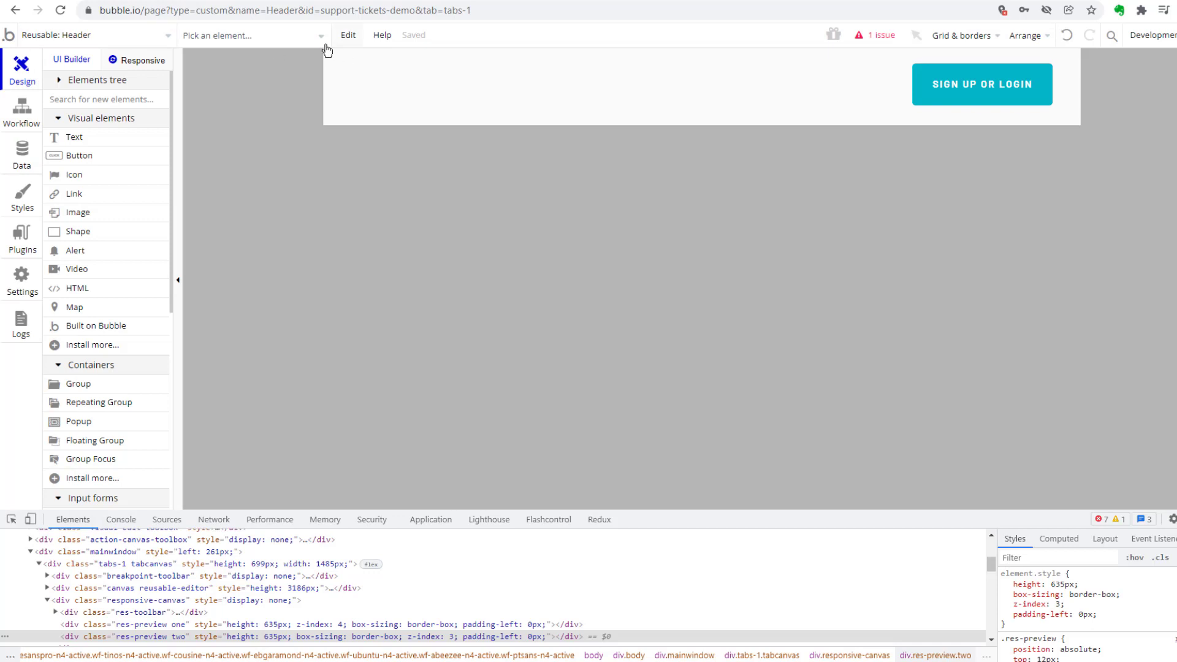
Review the list of elements remaining in the header and switch back to the index page.
{"action": "left_click", "coordinate": [220, 41]}
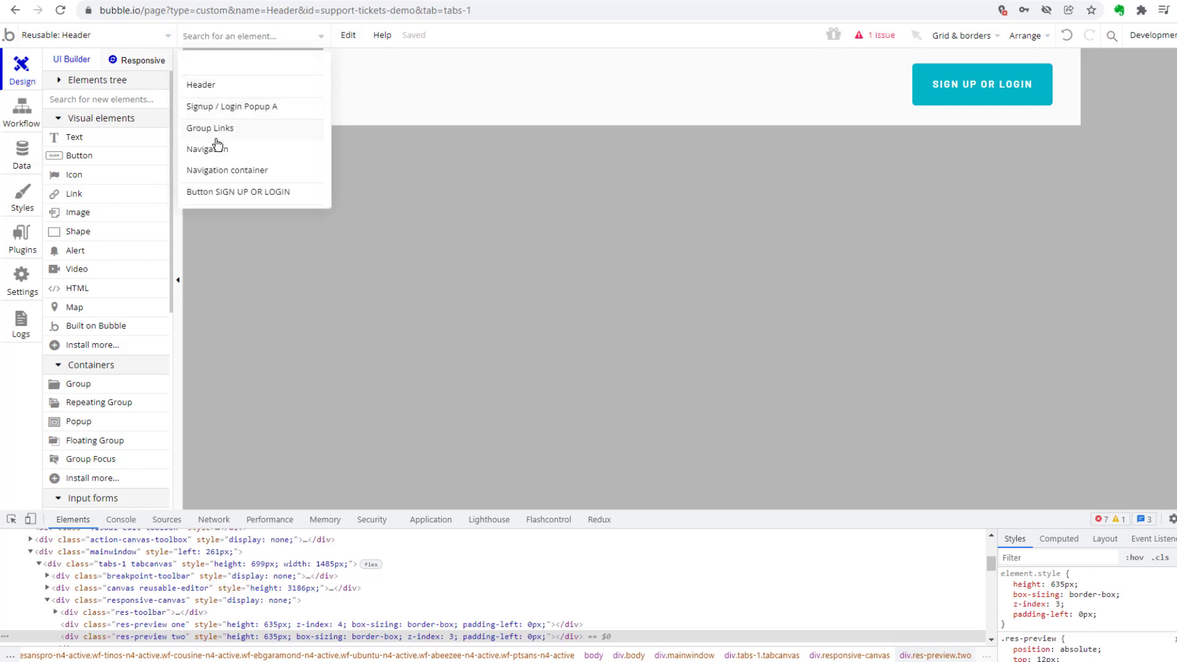
{"action": "mouse_move", "coordinate": [216, 141]}
{"action": "left_click", "coordinate": [542, 326]}
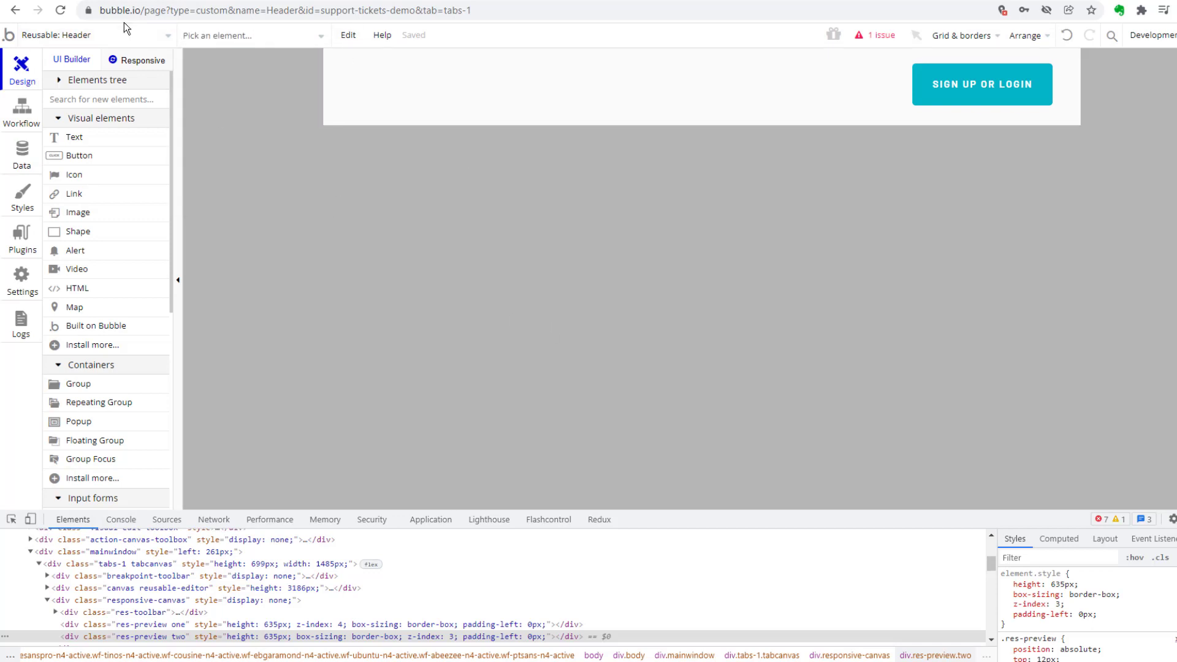
{"action": "left_click", "coordinate": [105, 38]}
{"action": "left_click", "coordinate": [57, 82]}
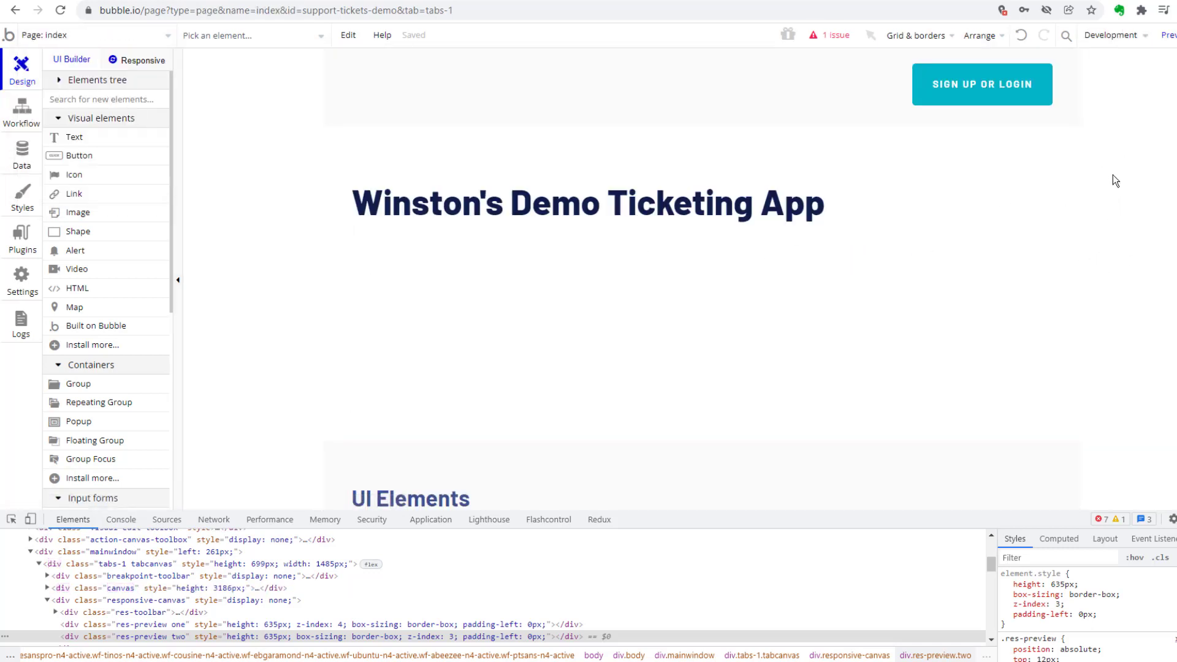
Preview the index page in the browser and check its layout in a narrow window and at full size.
{"action": "left_click", "coordinate": [1167, 35]}
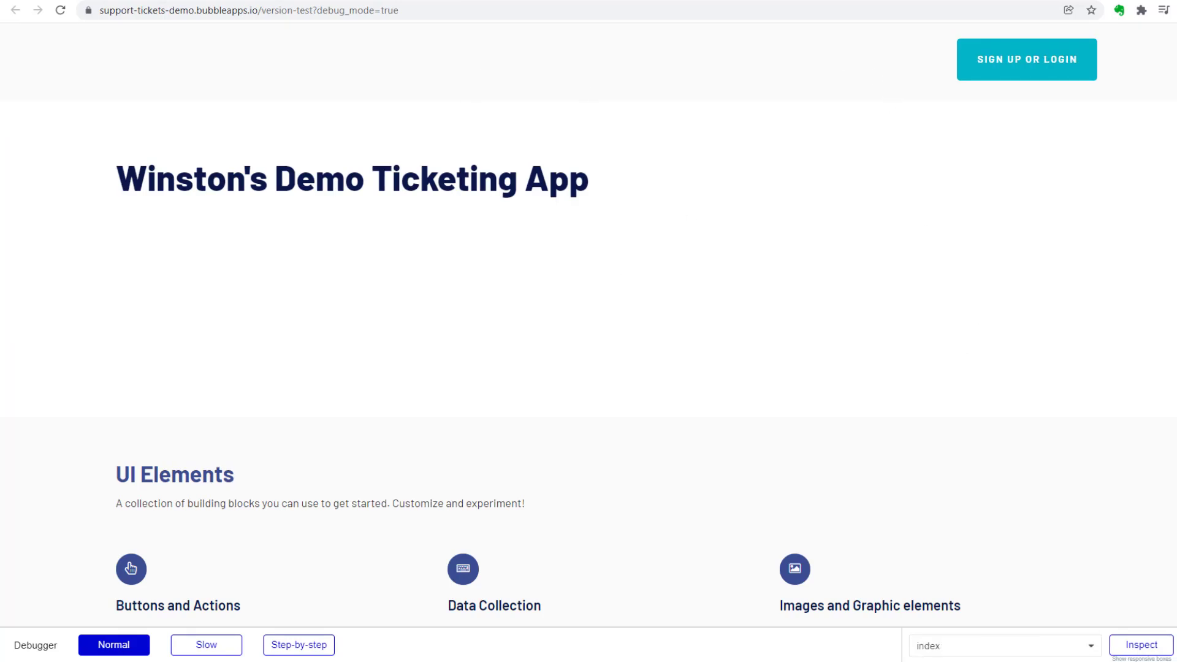
{"action": "left_click_drag", "start_coordinate": [272, 0], "coordinate": [686, 122]}
{"action": "left_click_drag", "start_coordinate": [587, 0], "coordinate": [586, 86]}
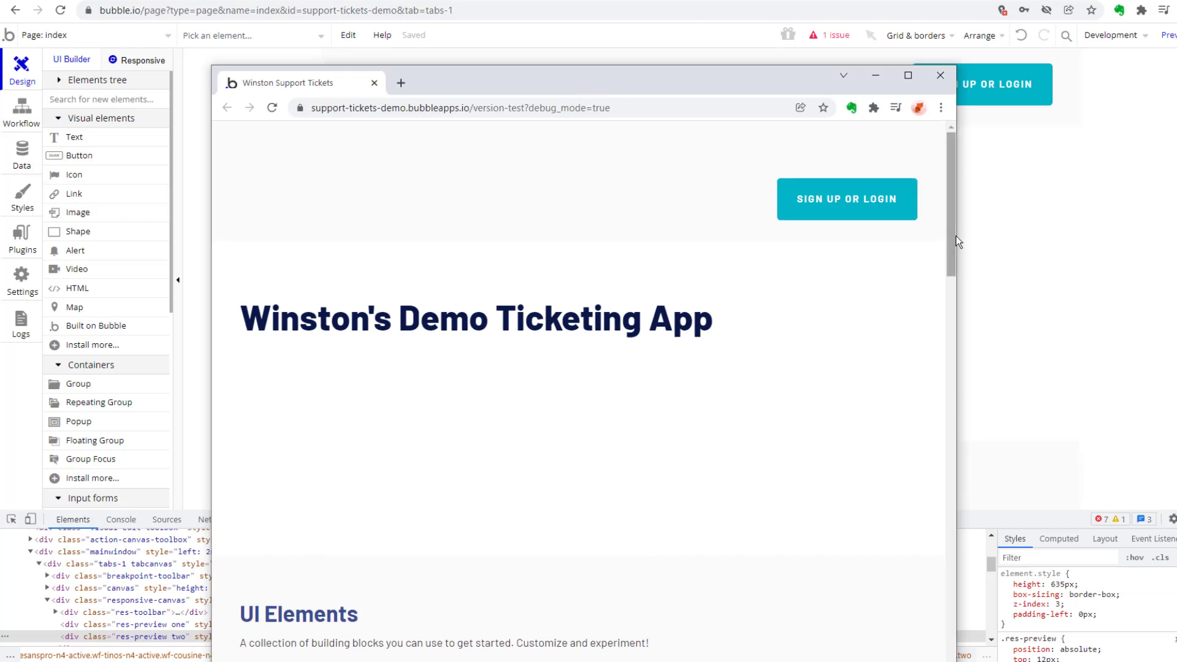
{"action": "left_click_drag", "start_coordinate": [960, 238], "coordinate": [488, 236]}
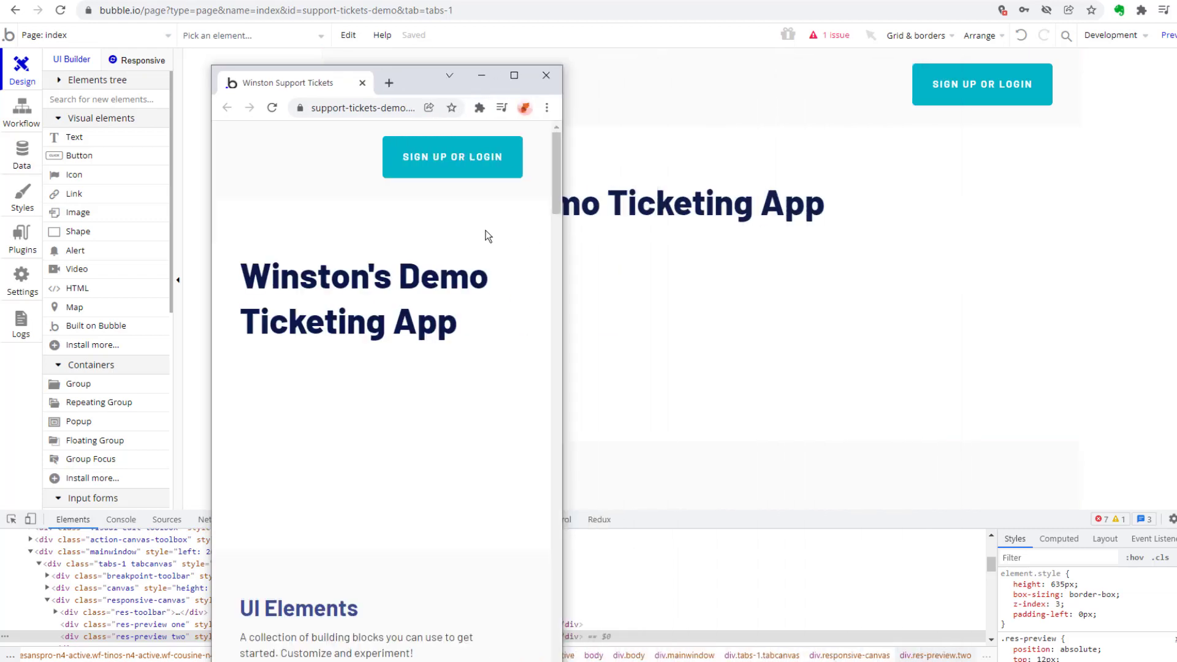
{"action": "left_click_drag", "start_coordinate": [412, 78], "coordinate": [650, 44]}
{"action": "left_click", "coordinate": [699, 53]}
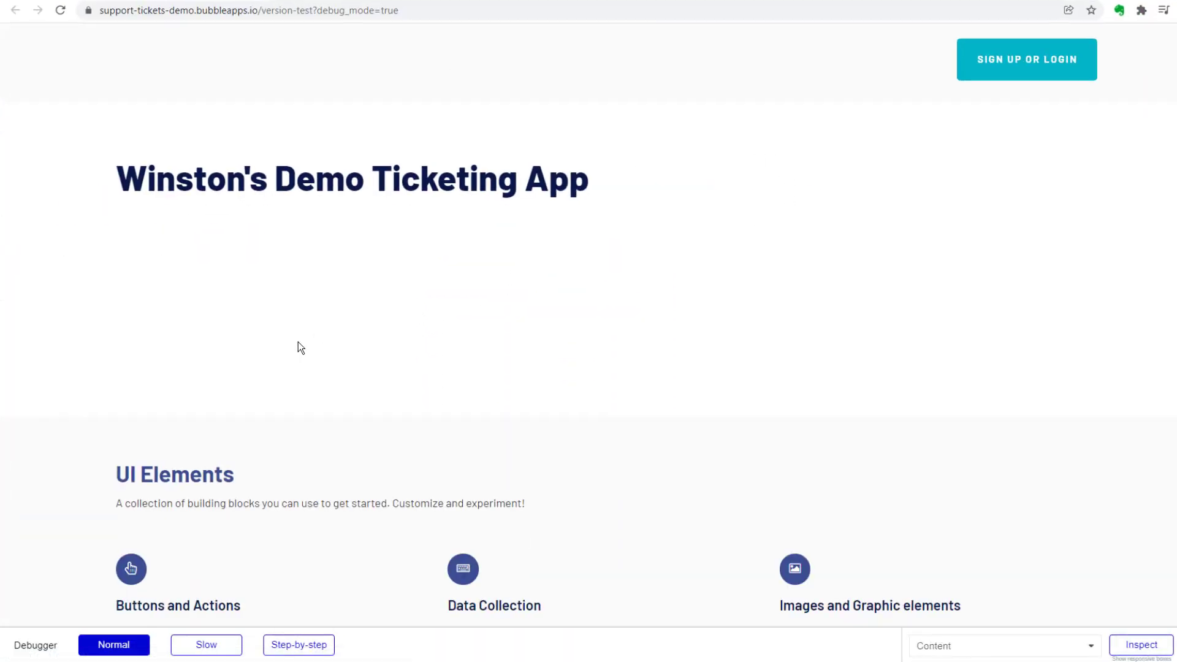
Inspect the page heading's HTML and its positioning styles in the browser's developer tools.
{"action": "right_click", "coordinate": [394, 231]}
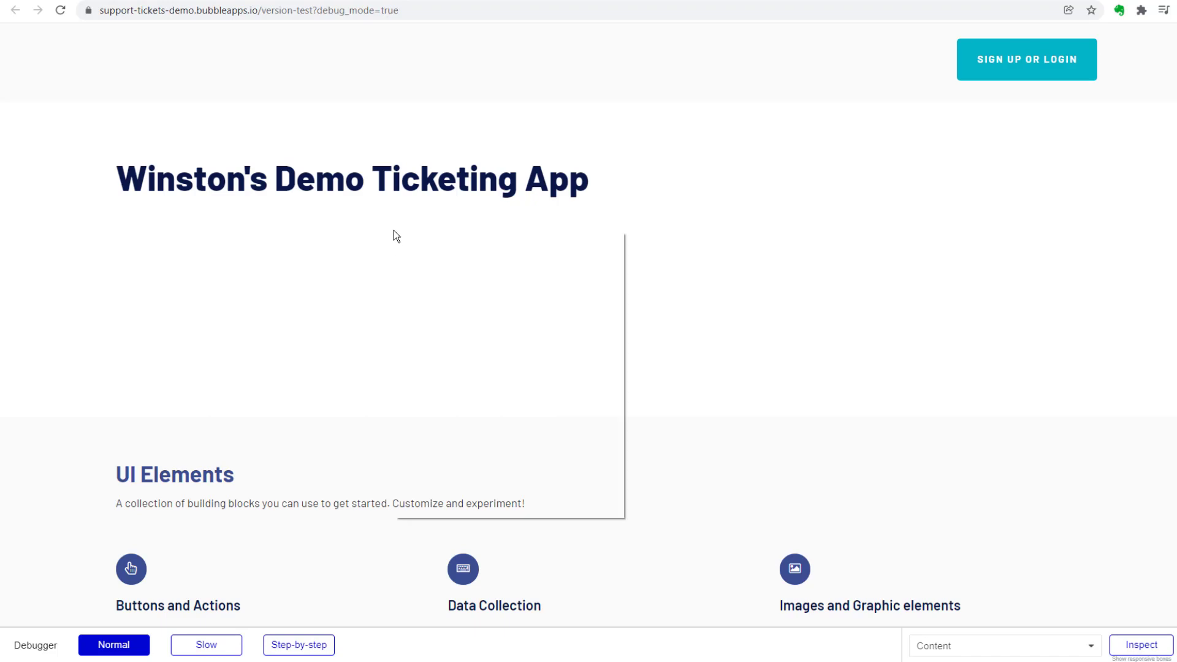
{"action": "left_click", "coordinate": [491, 512]}
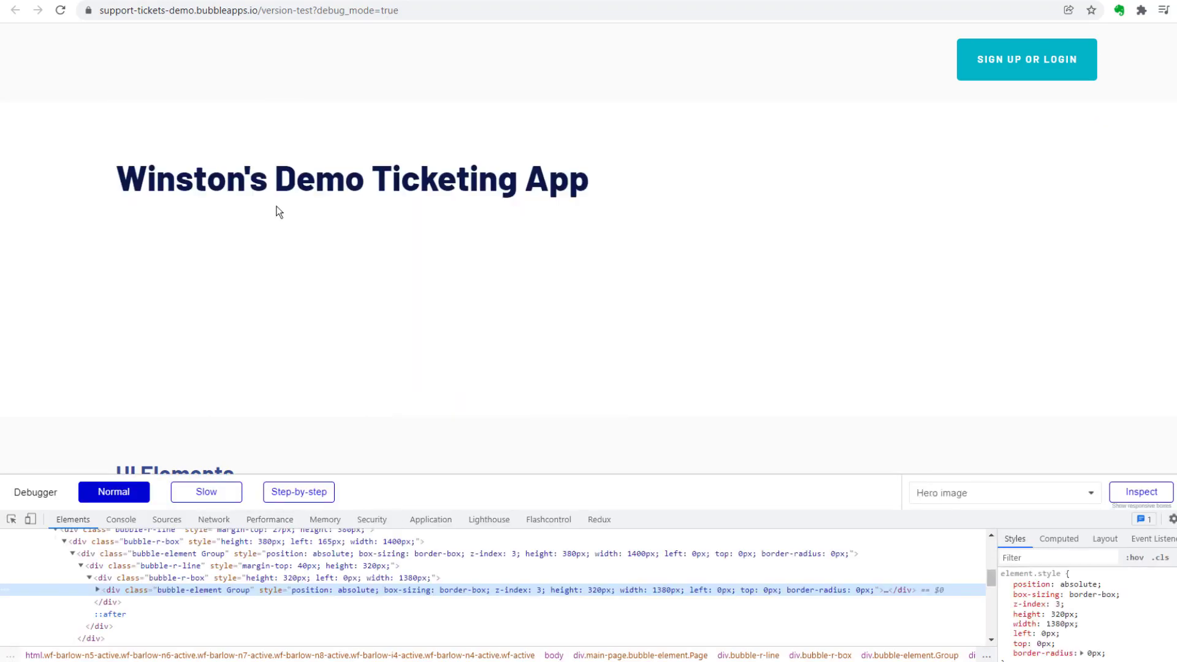
{"action": "right_click", "coordinate": [204, 201]}
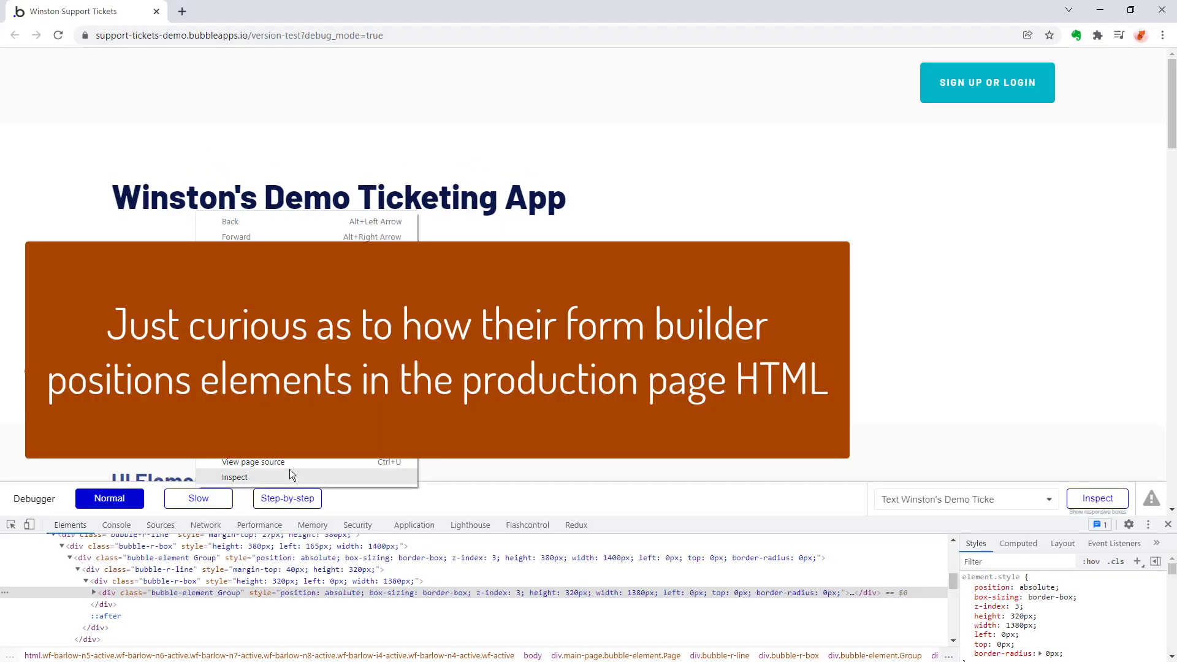
{"action": "left_click", "coordinate": [290, 474]}
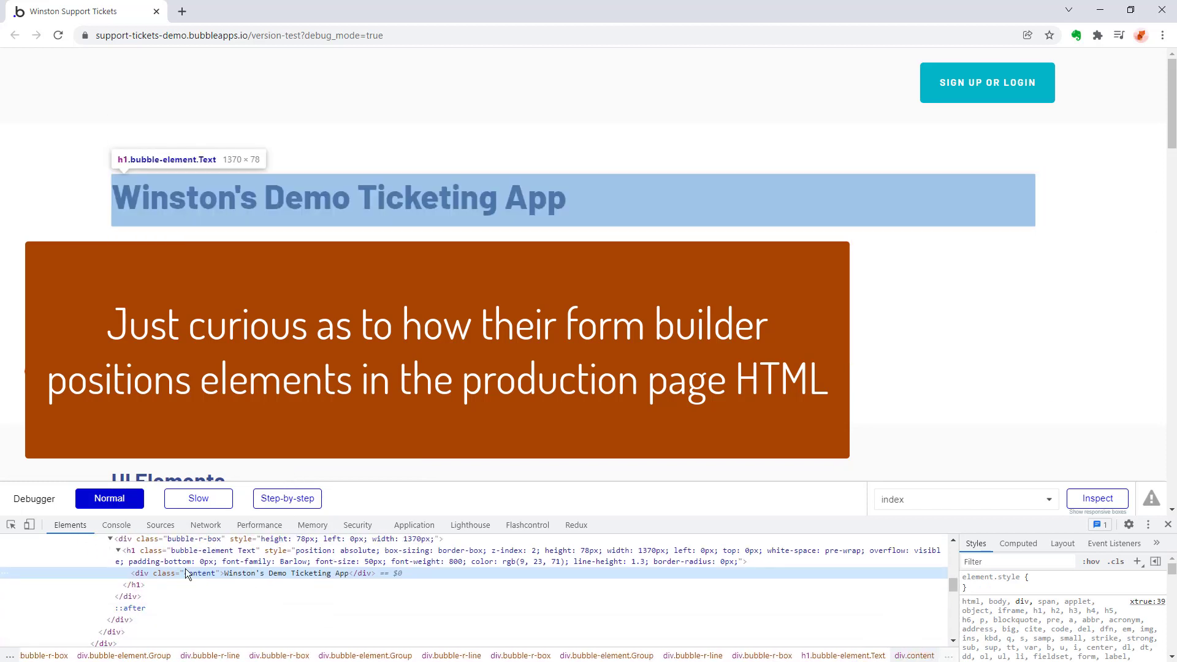
{"action": "left_click", "coordinate": [159, 556]}
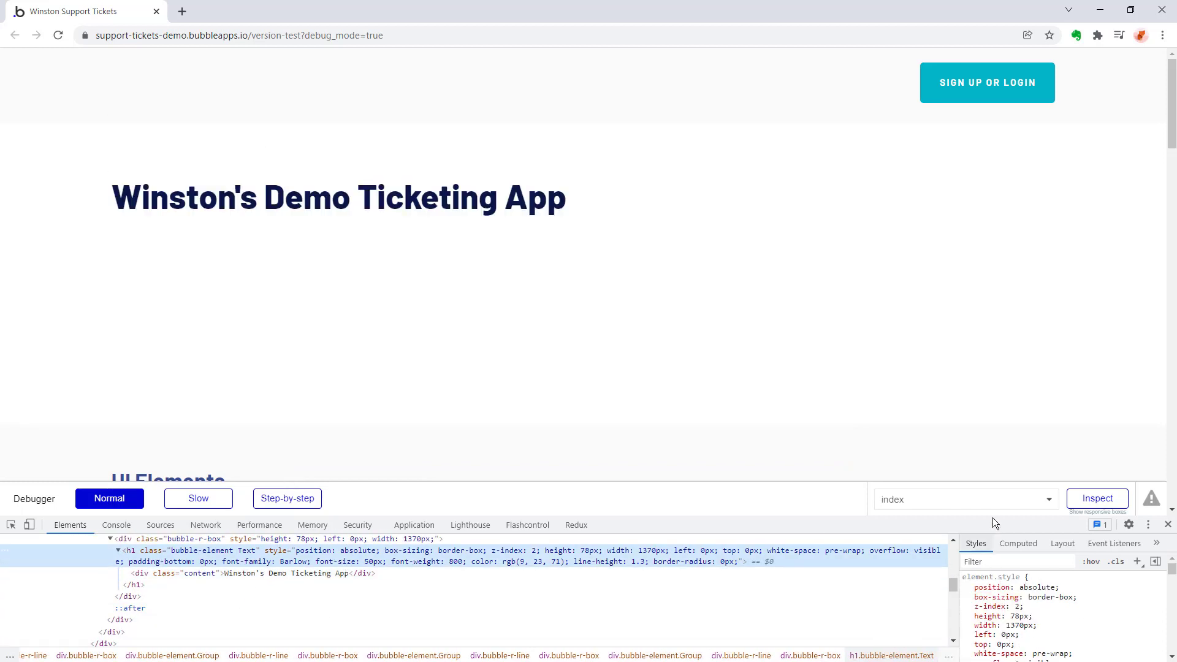
{"action": "left_click_drag", "start_coordinate": [999, 518], "coordinate": [993, 195]}
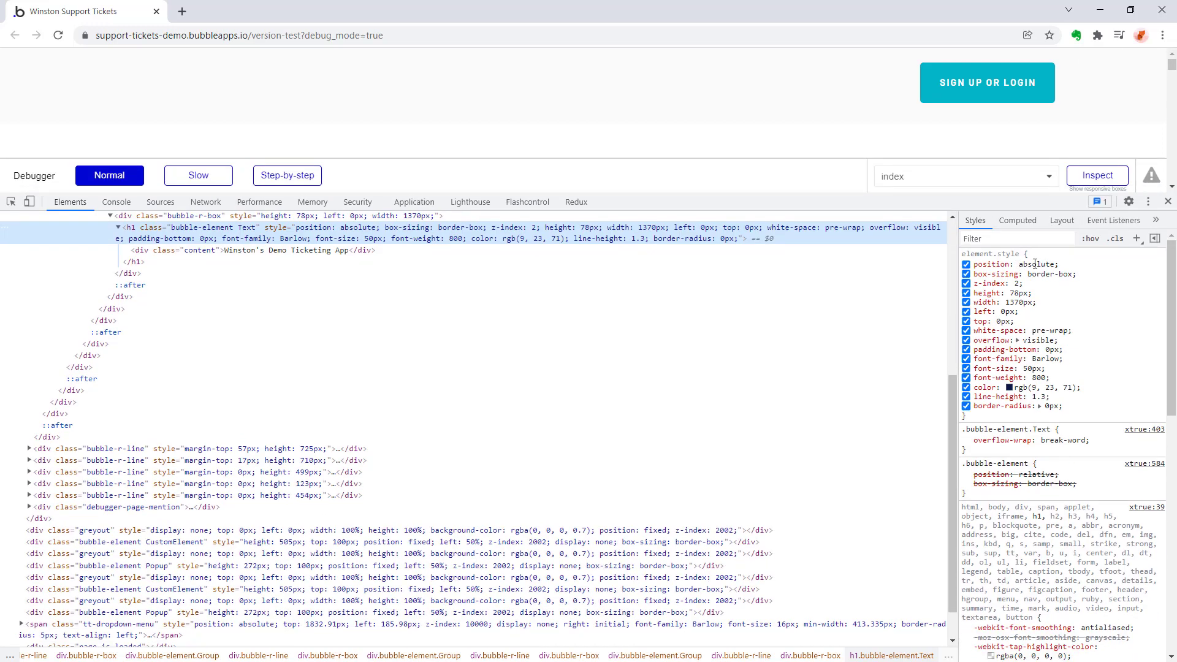
{"action": "left_click_drag", "start_coordinate": [982, 198], "coordinate": [984, 397]}
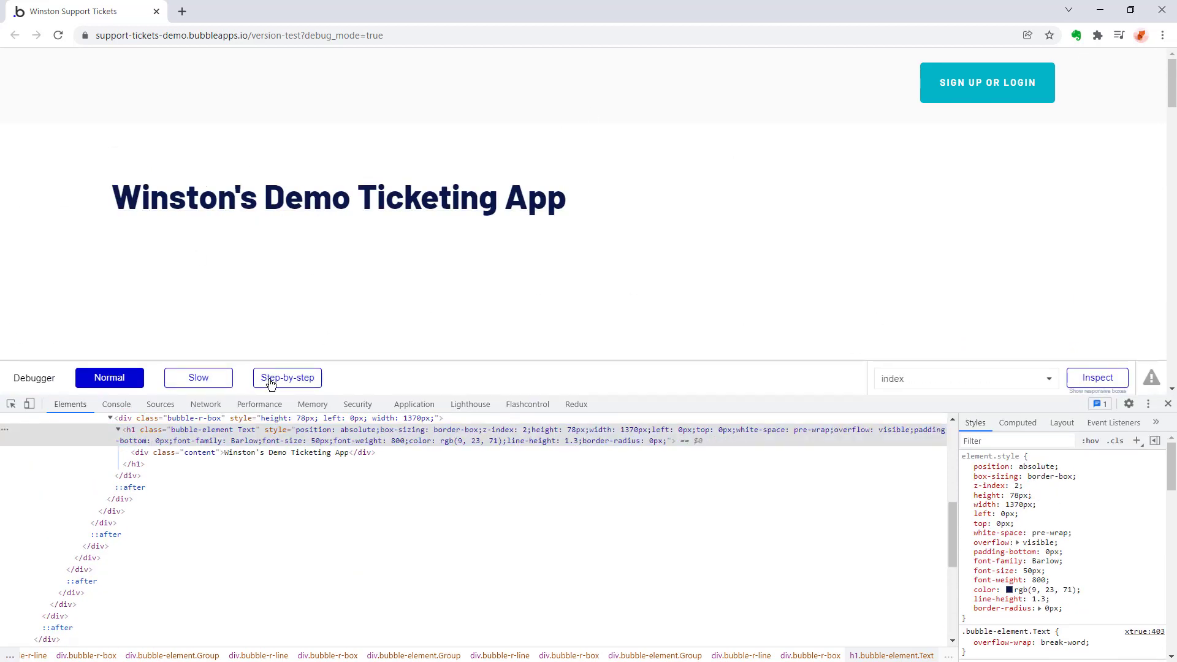
In the index page editor, narrow the heading so it starts about 278 px from the page's left edge, and move it slightly lower.
{"action": "scroll", "coordinate": [447, 520], "scroll_direction": "up", "scroll_amount": 2}
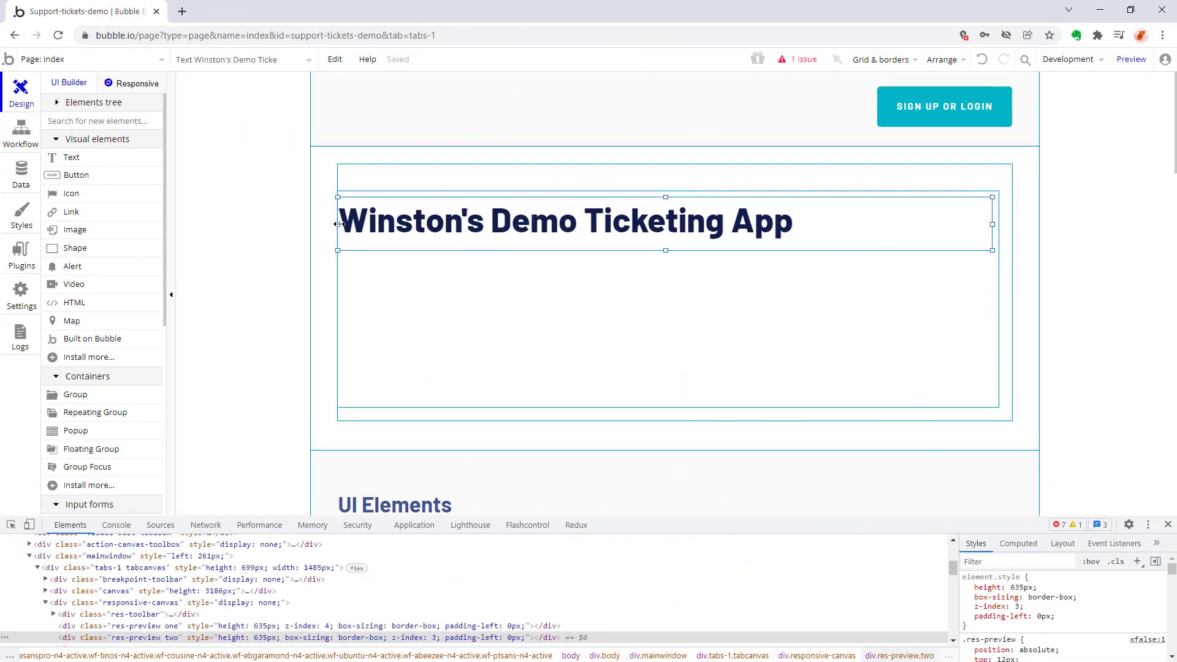
{"action": "left_click_drag", "start_coordinate": [339, 224], "coordinate": [499, 225]}
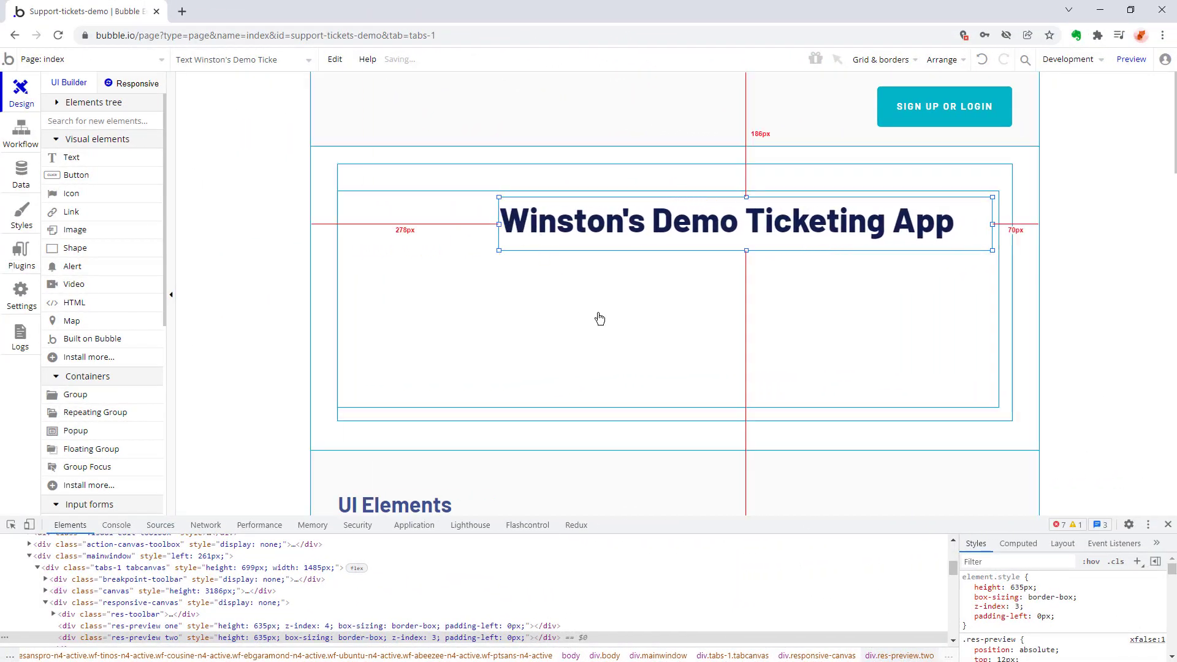
{"action": "left_click_drag", "start_coordinate": [691, 251], "coordinate": [692, 270]}
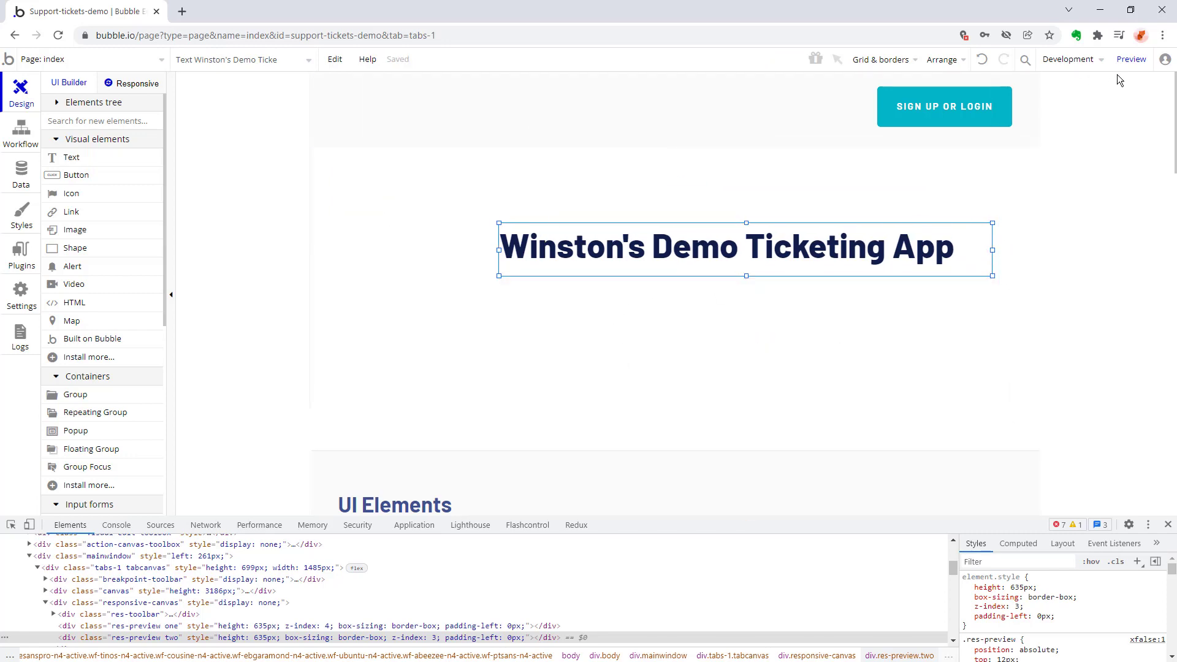
Preview the page, inspect the moved heading and disable the h1 element's inline left and top styles as a test.
{"action": "left_click", "coordinate": [1131, 59]}
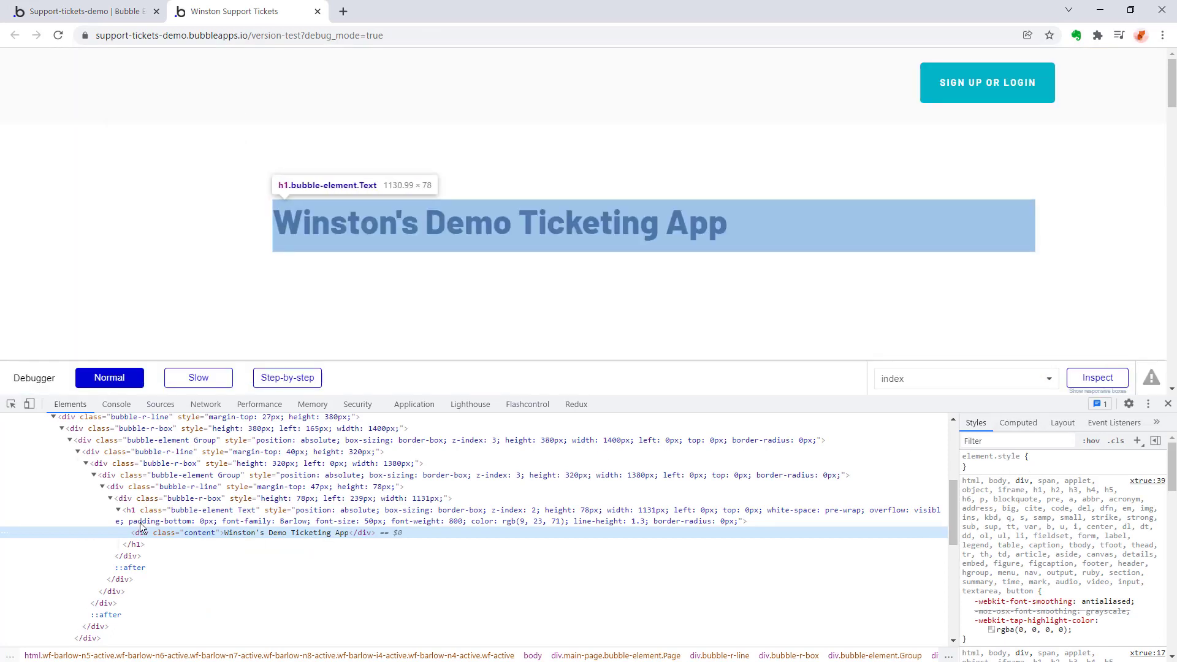
{"action": "left_click", "coordinate": [170, 513]}
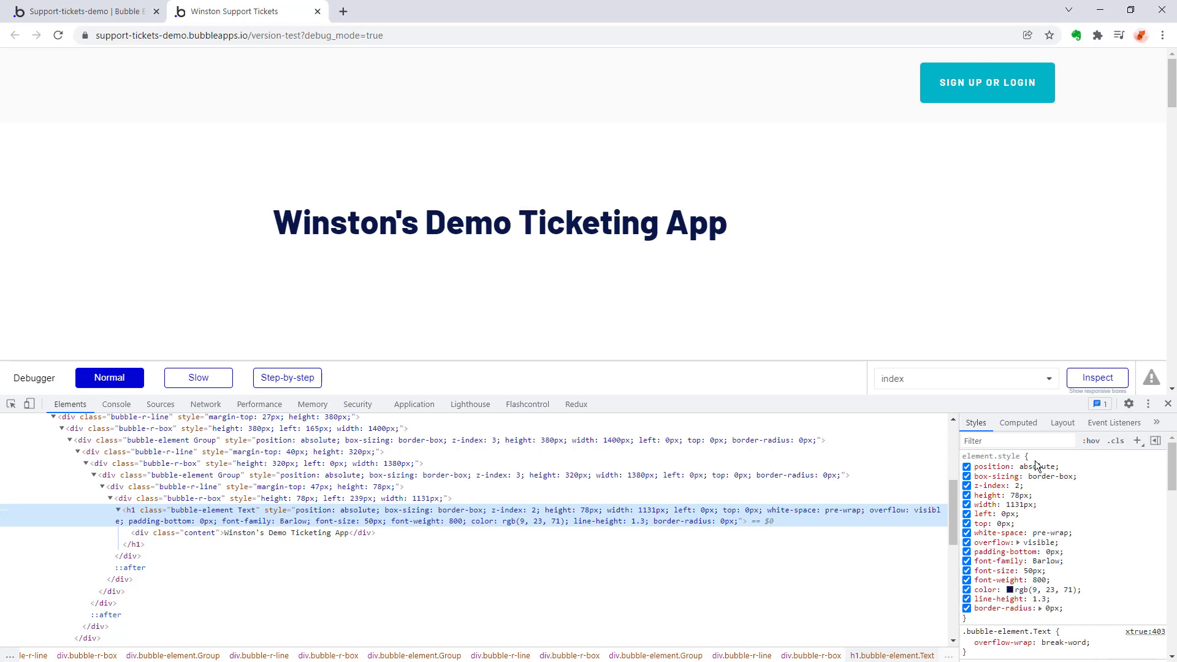
{"action": "left_click", "coordinate": [966, 514]}
{"action": "left_click", "coordinate": [967, 523]}
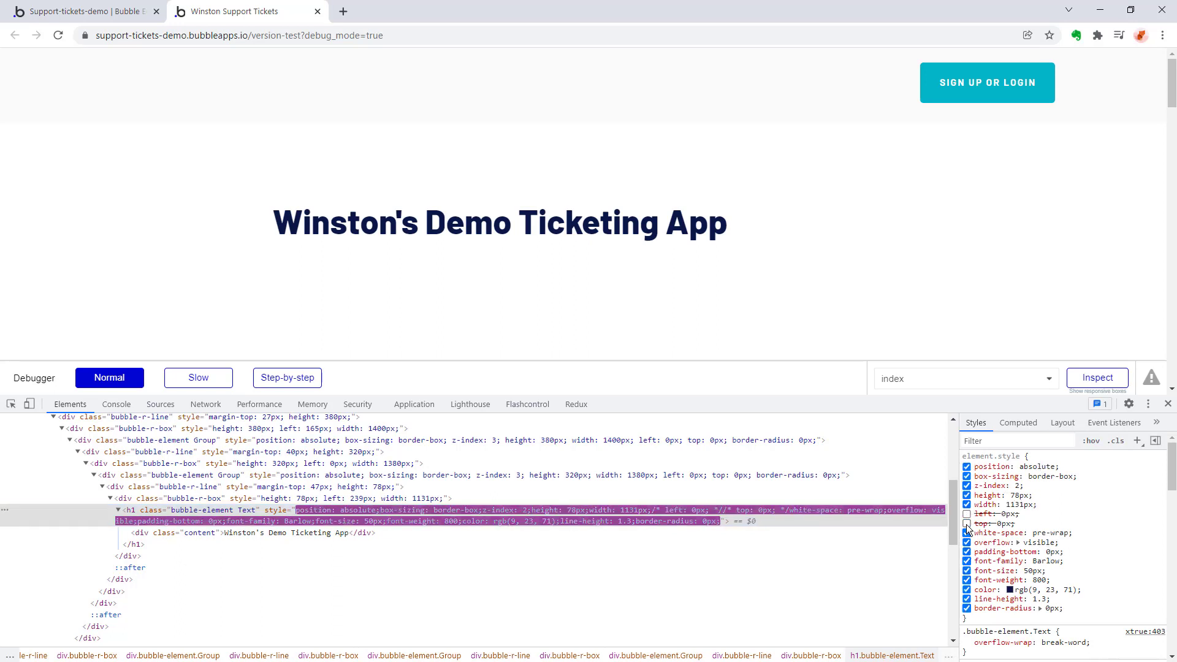
Toggle the inline height and left styles of the heading's enclosing bubble-r-box off and on to compare their effect.
{"action": "left_click", "coordinate": [340, 498]}
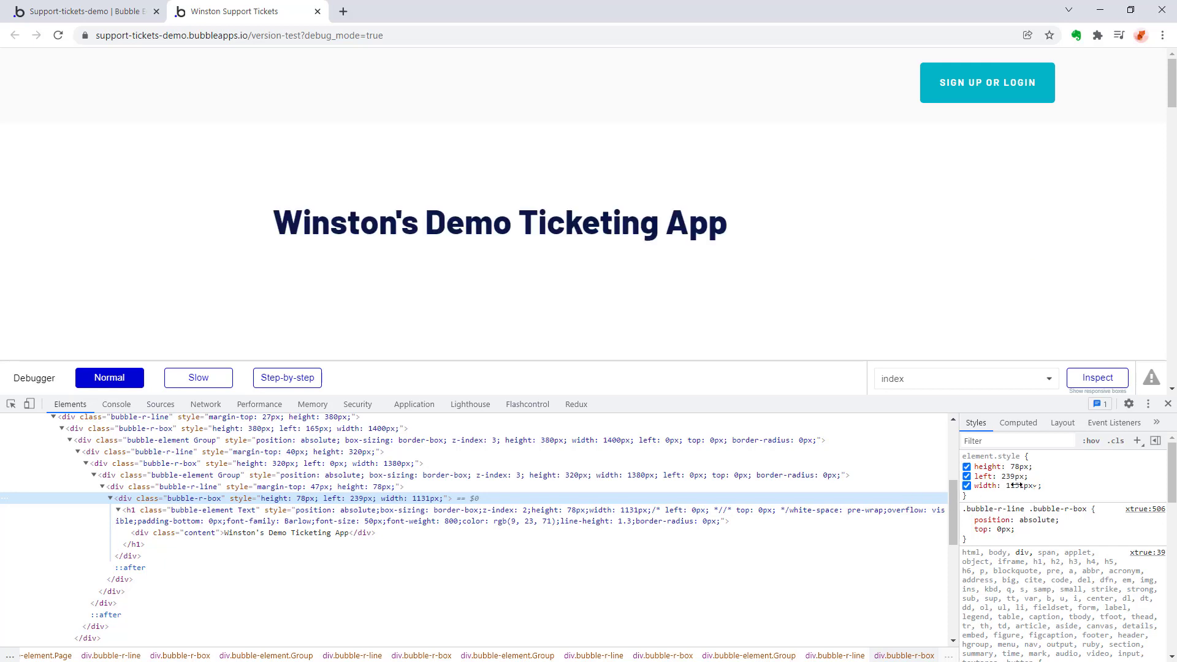
{"action": "left_click", "coordinate": [967, 477]}
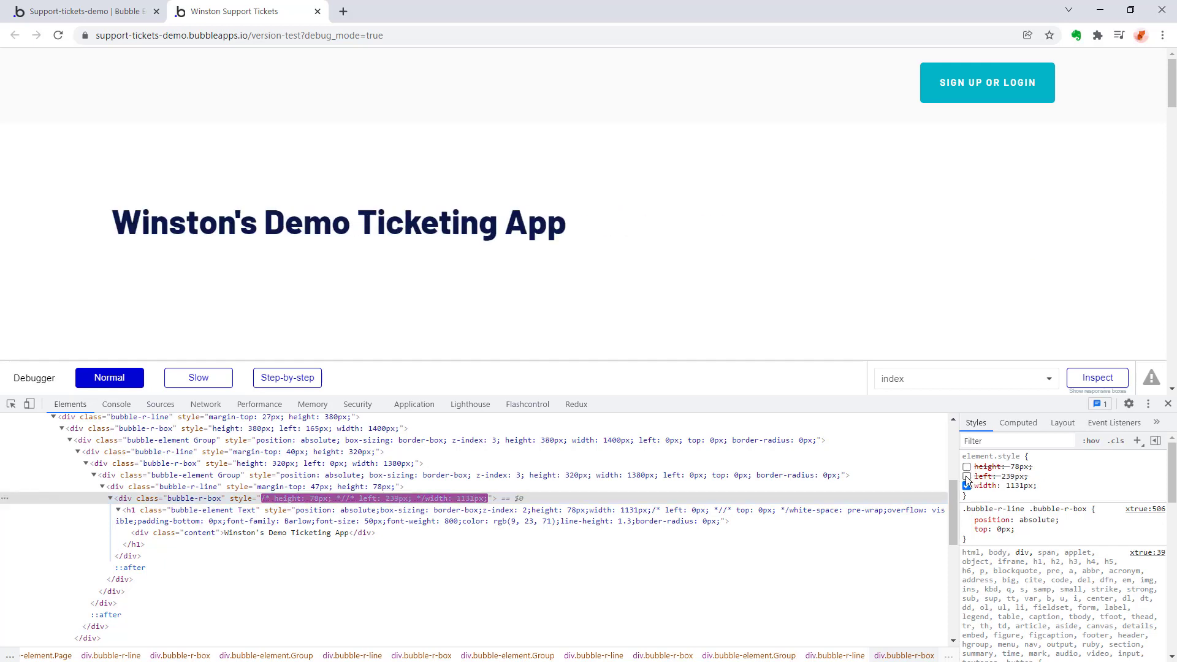
{"action": "left_click", "coordinate": [967, 467]}
{"action": "left_click", "coordinate": [967, 476]}
{"action": "left_click", "coordinate": [968, 469]}
{"action": "left_click", "coordinate": [966, 476]}
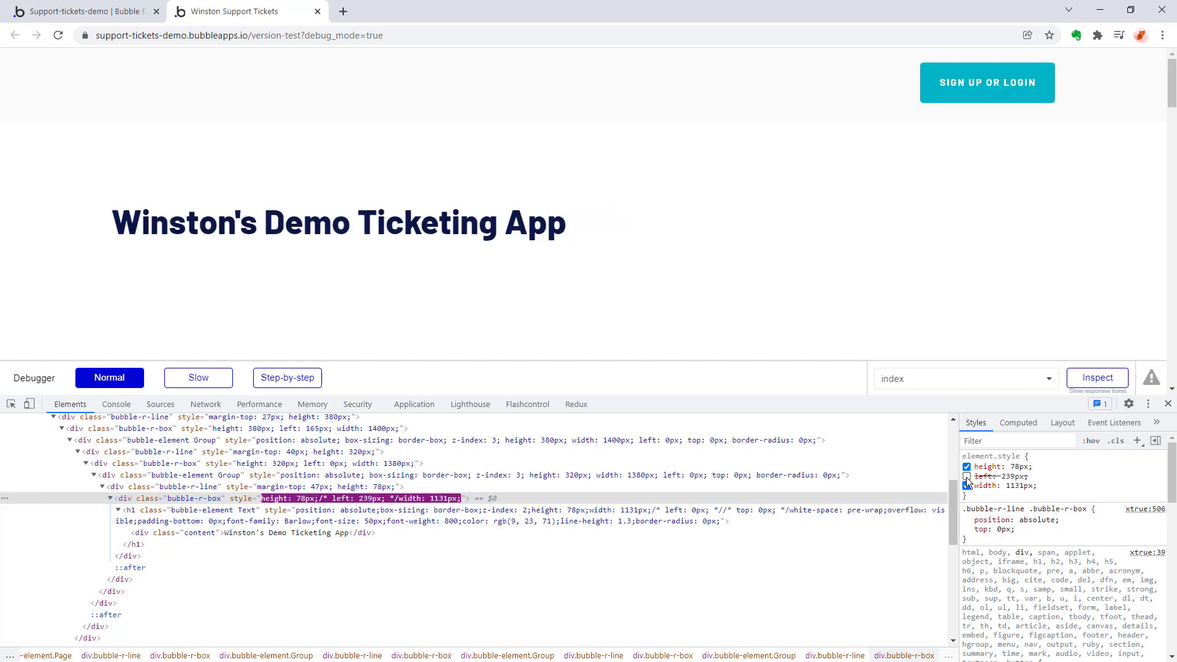
{"action": "left_click", "coordinate": [967, 468]}
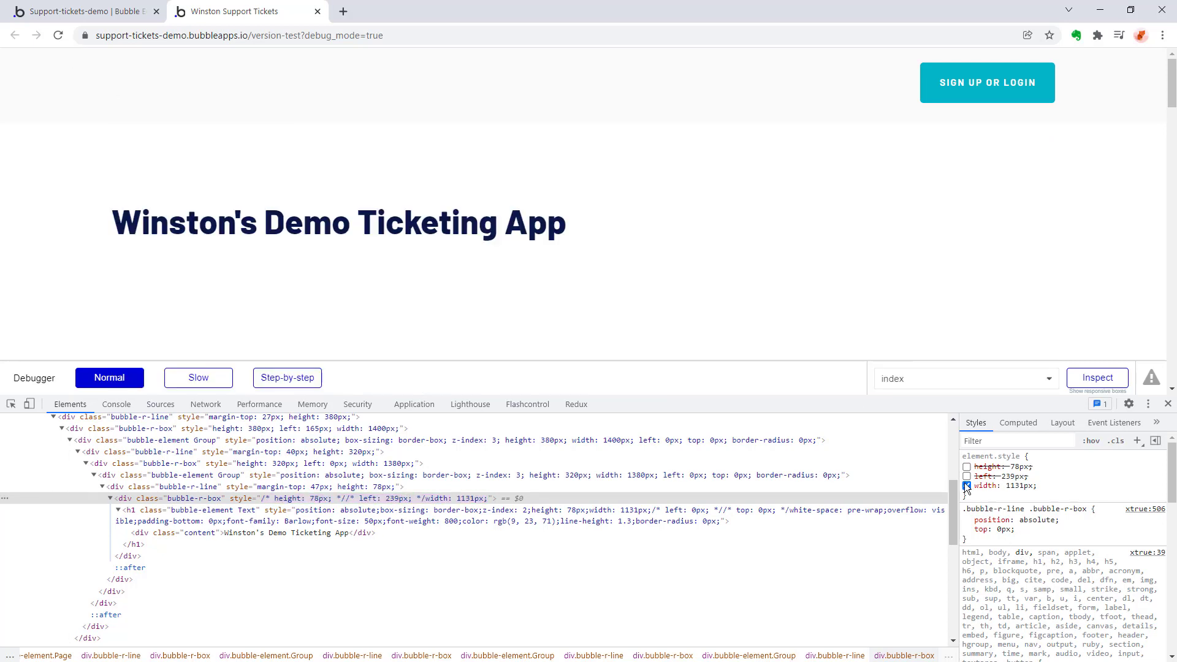
{"action": "left_click", "coordinate": [966, 477]}
{"action": "left_click", "coordinate": [967, 468]}
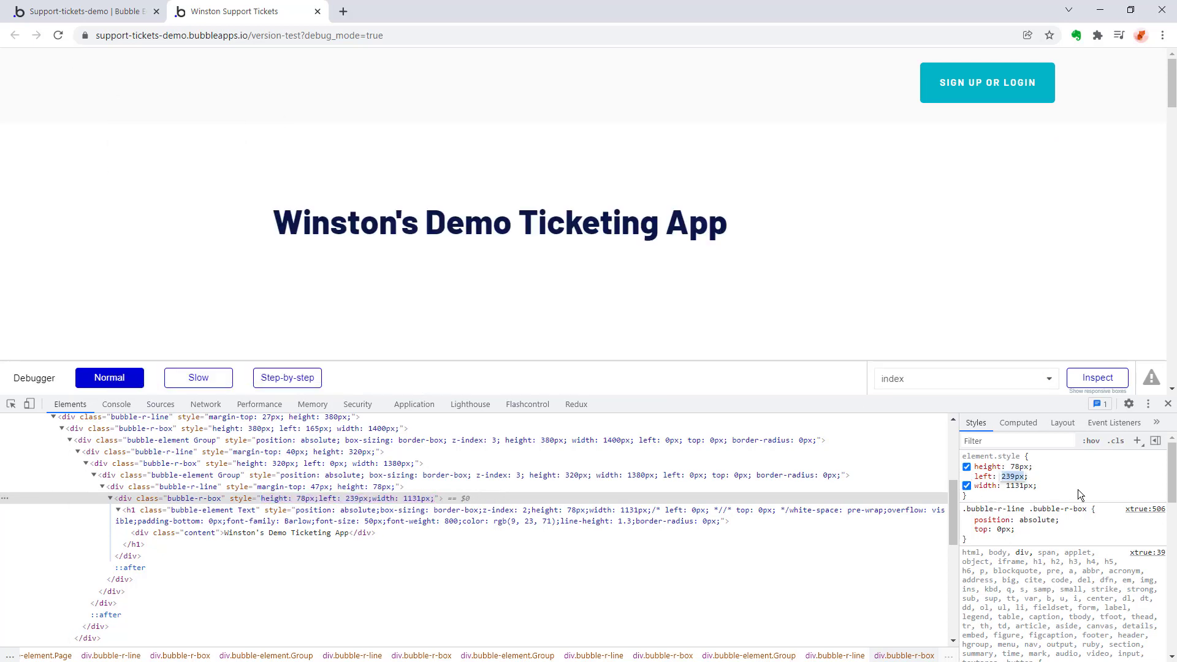
Set the left offset of the heading's enclosing bubble-r-box to -14px in the inspected styles as a test.
{"action": "type", "text": "-`"}
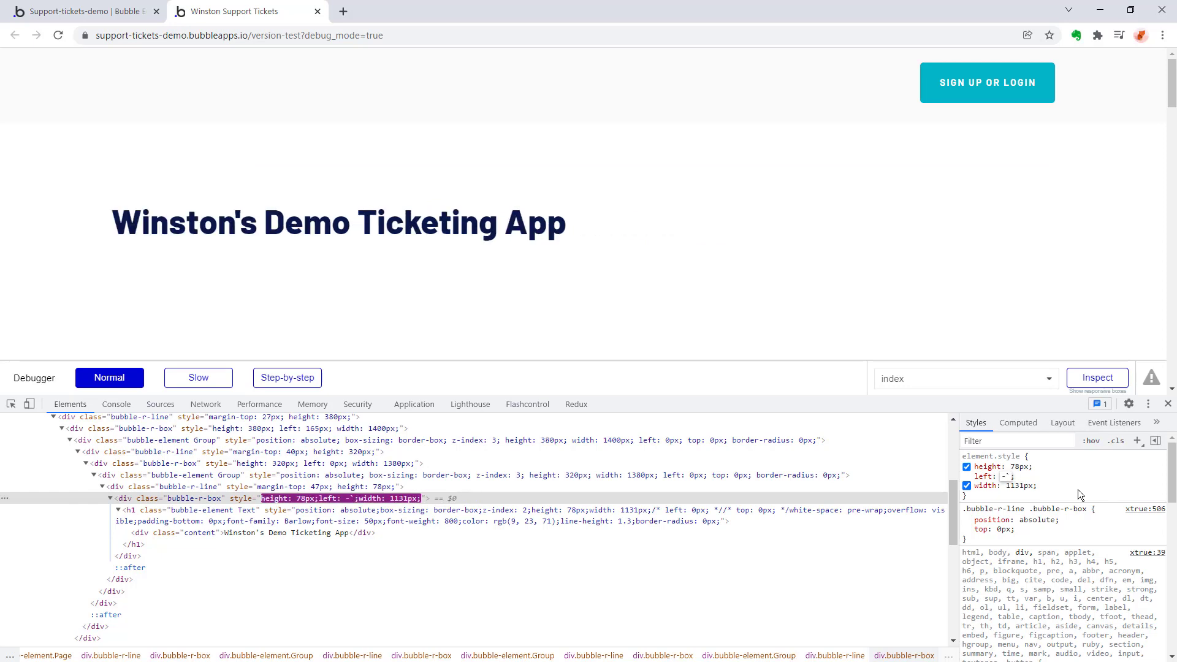
{"action": "key", "text": "BackSpace"}
{"action": "type", "text": "14"}
{"action": "key", "text": "Tab"}
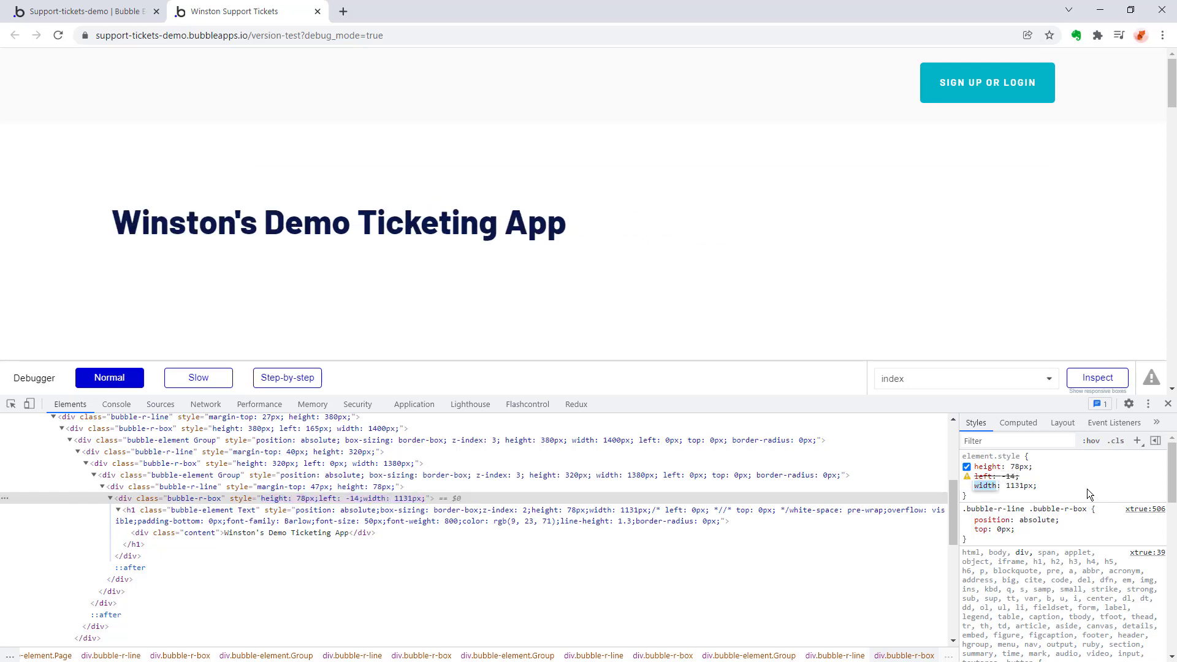
{"action": "left_click", "coordinate": [1006, 476]}
{"action": "key", "text": "Right"}
{"action": "type", "text": "px"}
{"action": "key", "text": "Tab"}
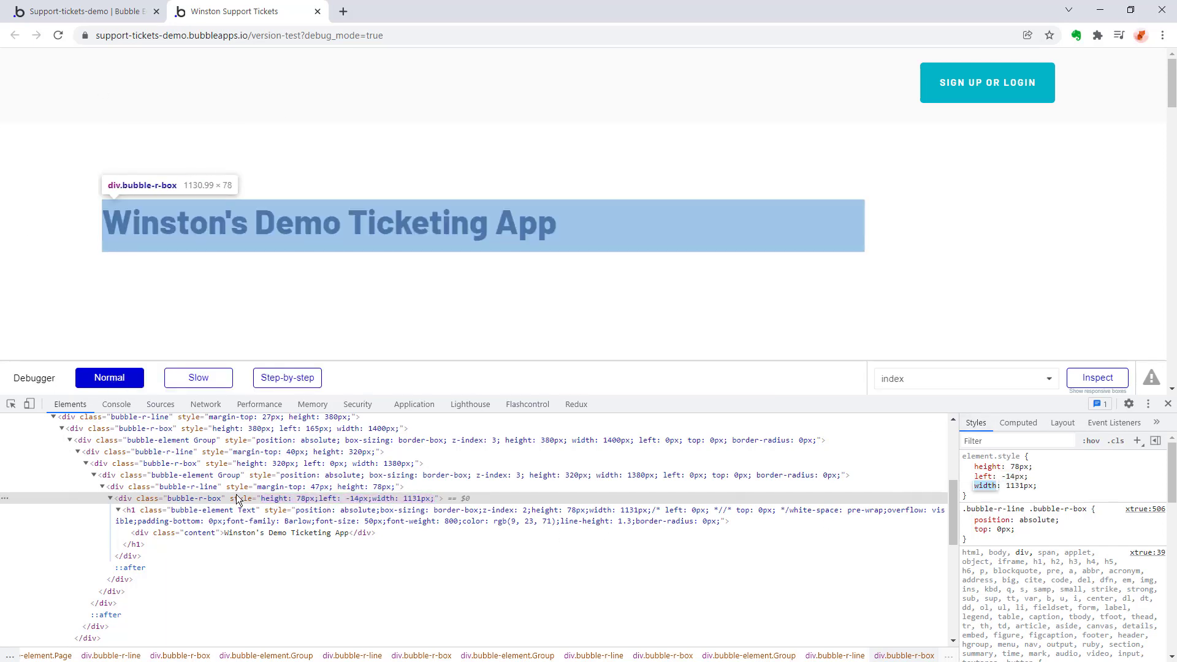
Close the preview and open the login page for editing.
{"action": "key", "text": "ctrl+w"}
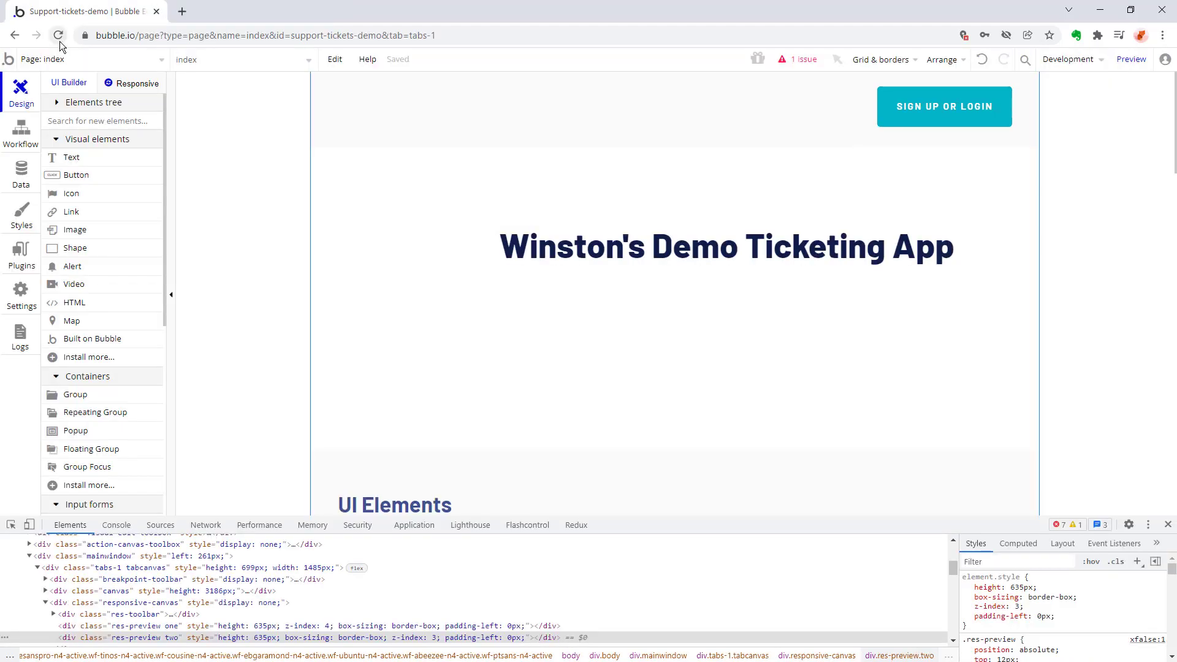
{"action": "left_click", "coordinate": [84, 60]}
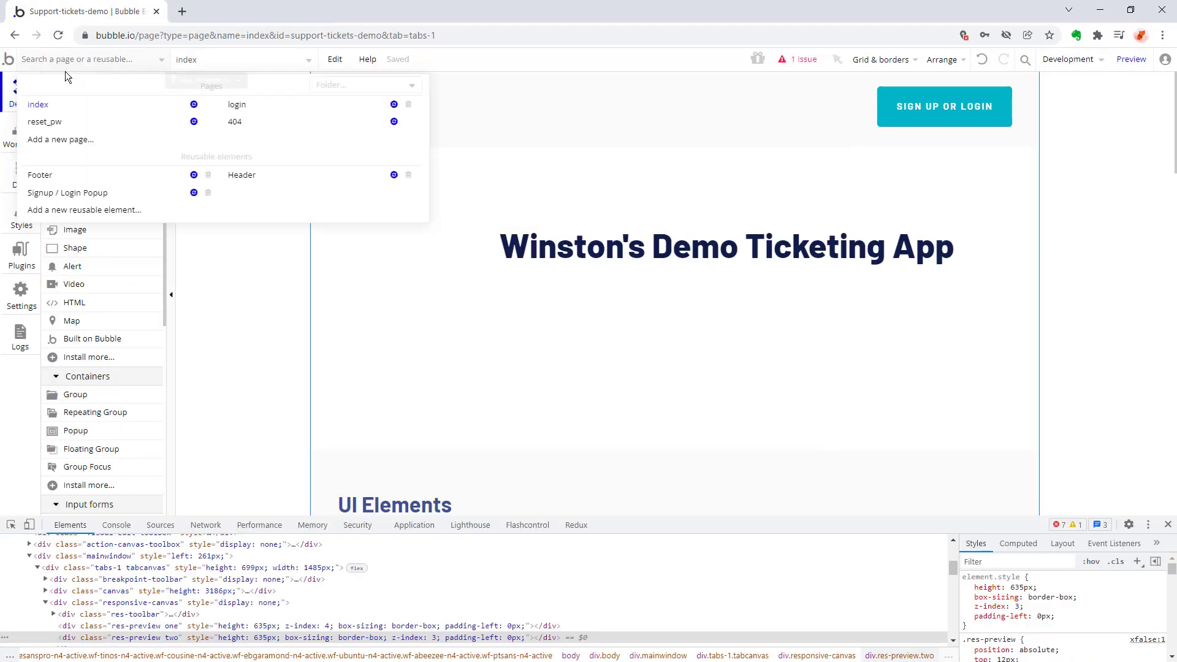
{"action": "left_click", "coordinate": [239, 105]}
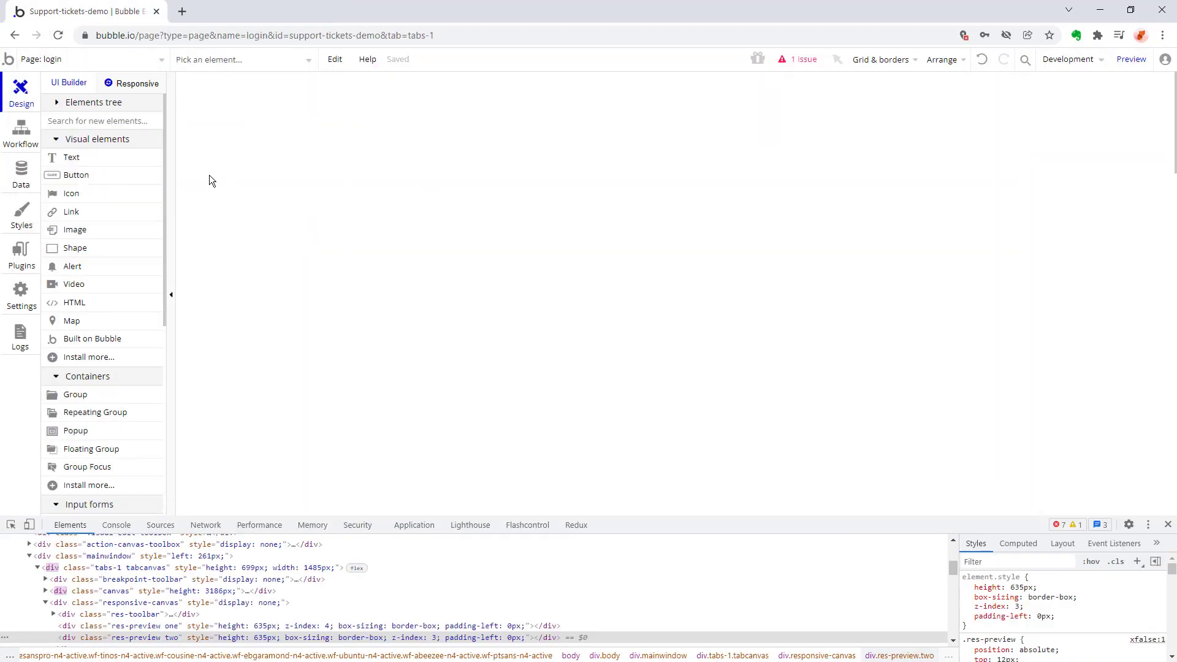
{"action": "left_click", "coordinate": [67, 160]}
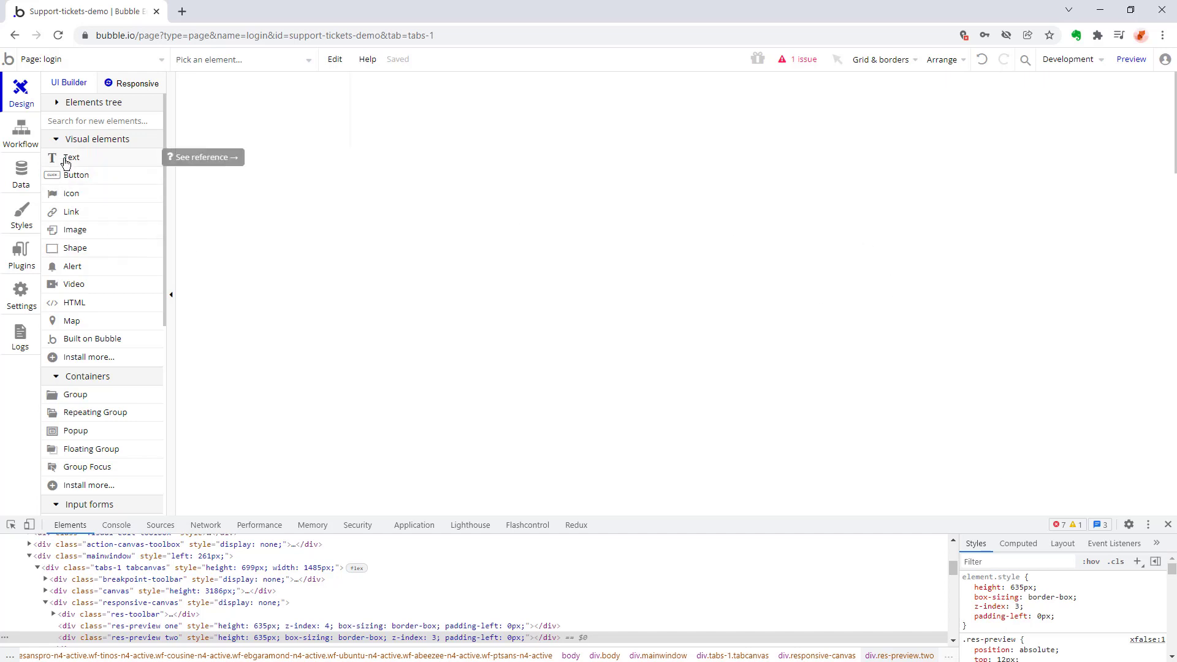
{"action": "left_click", "coordinate": [555, 149]}
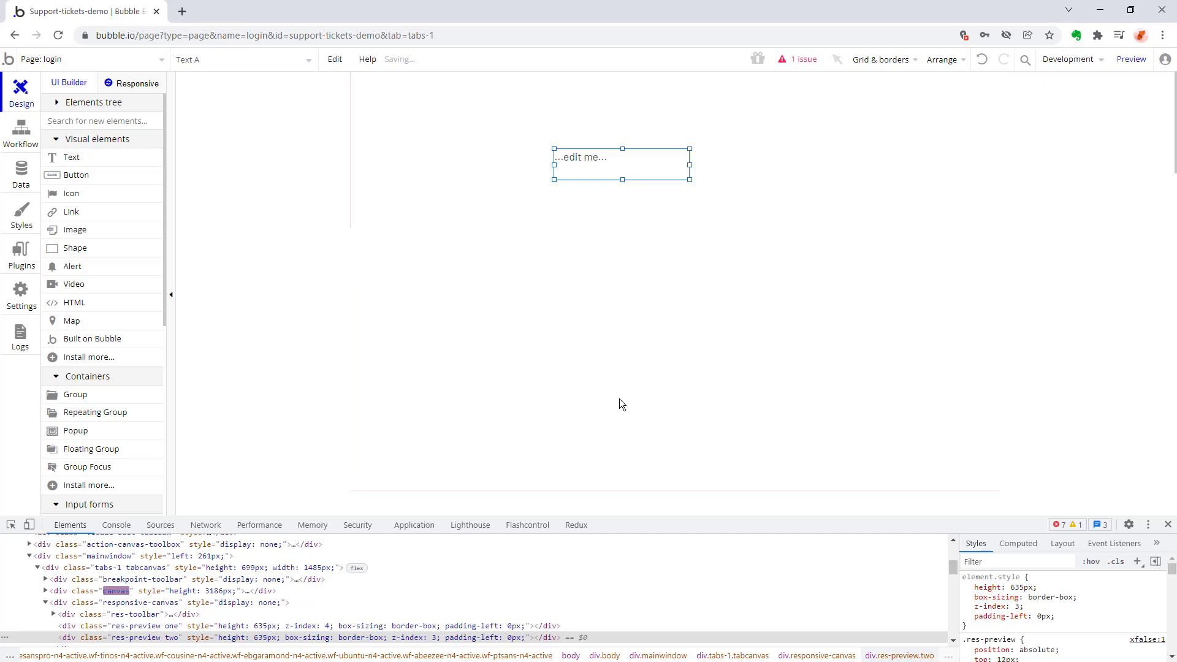
{"action": "key", "text": "Delete"}
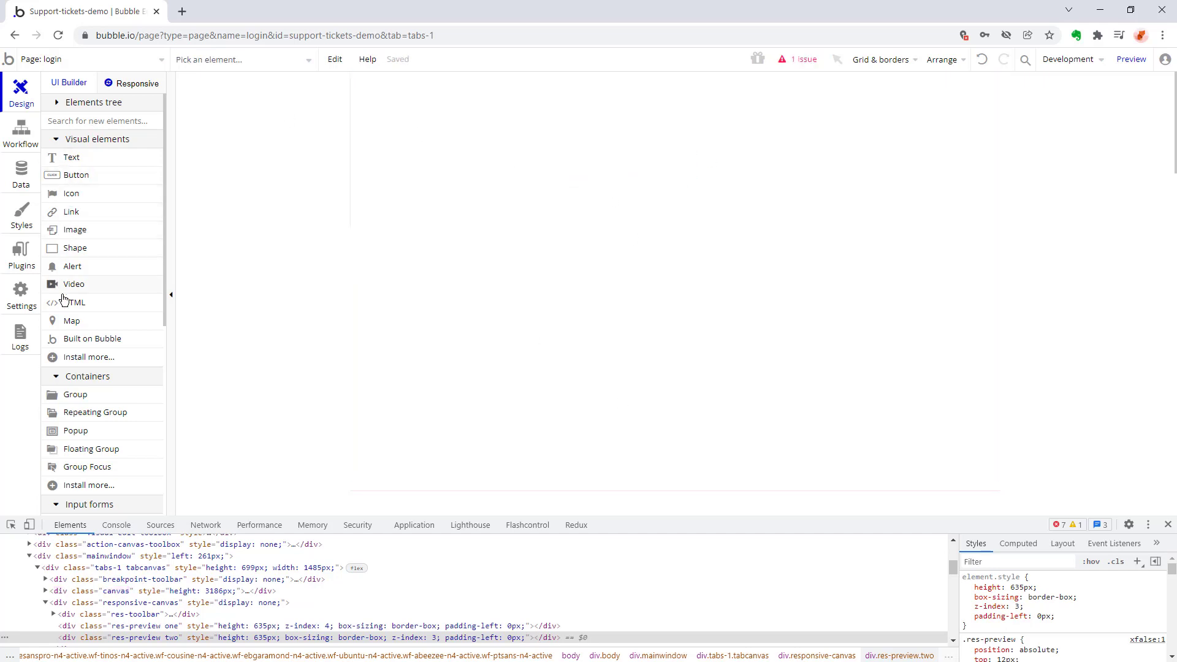
Add two input fields to the upper part of the login page, aligning the second about 18 px below the first.
{"action": "scroll", "coordinate": [89, 258], "scroll_direction": "down", "scroll_amount": 2}
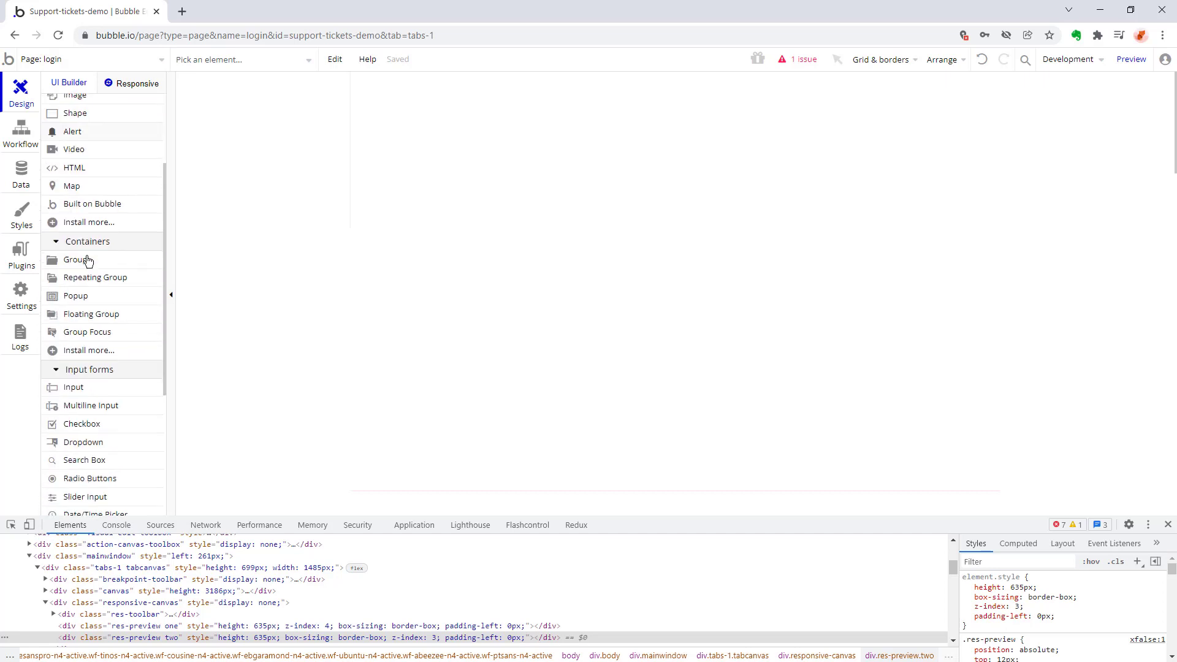
{"action": "left_click", "coordinate": [84, 388]}
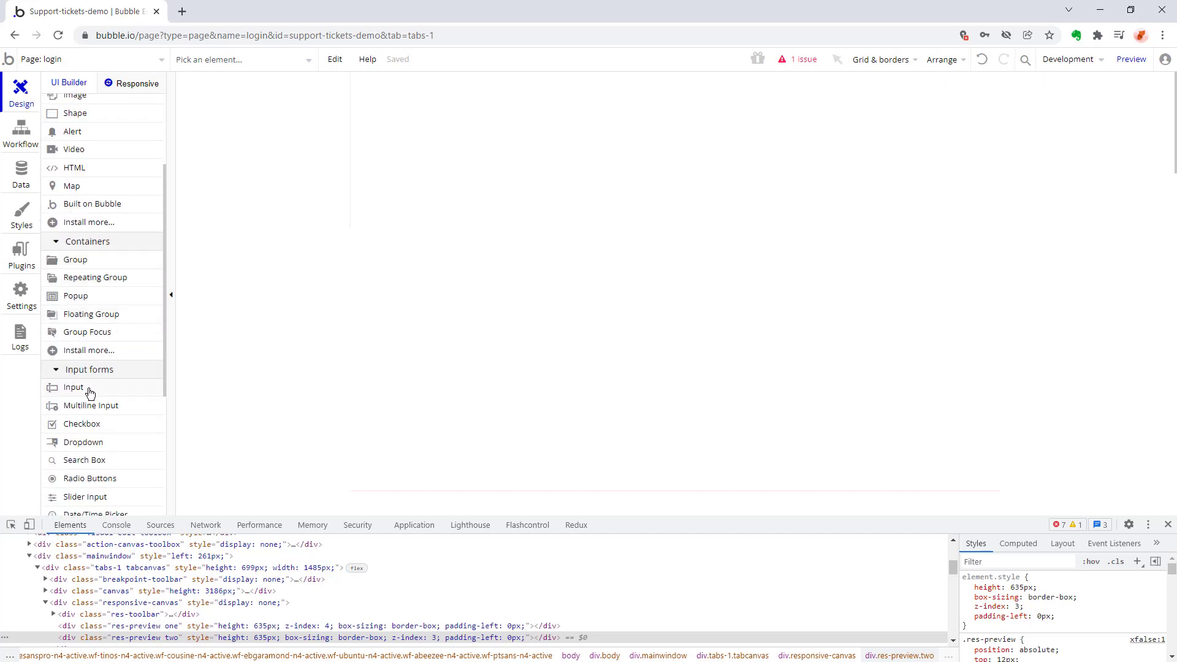
{"action": "left_click", "coordinate": [573, 134]}
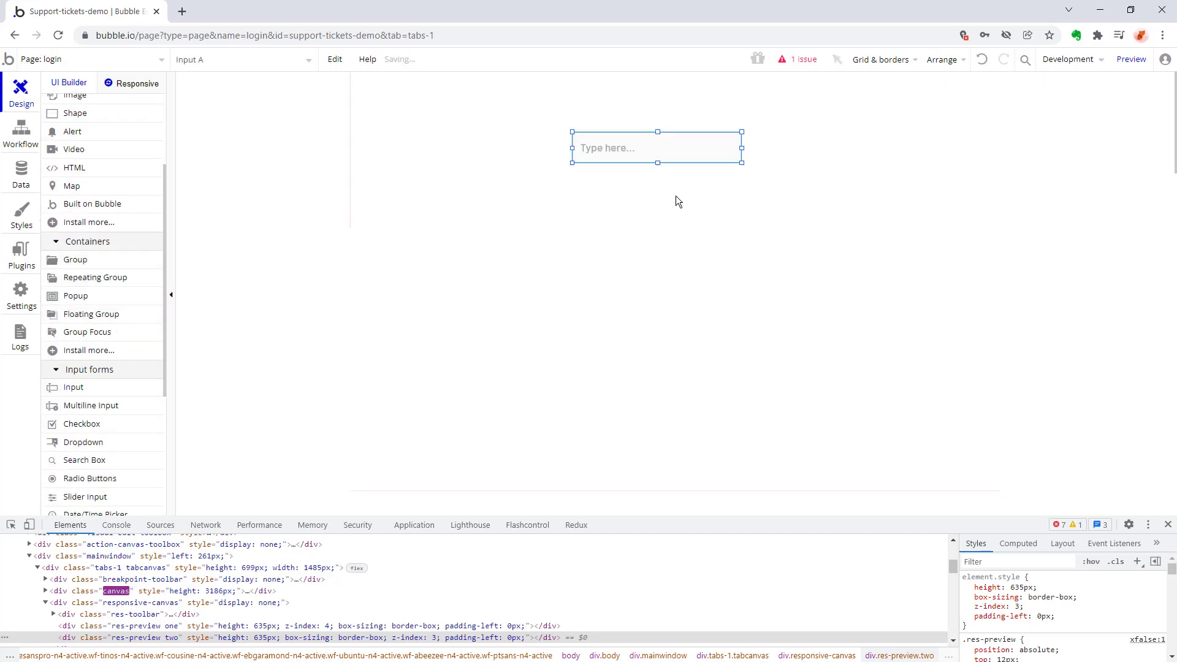
{"action": "left_click", "coordinate": [72, 388]}
{"action": "left_click", "coordinate": [577, 178]}
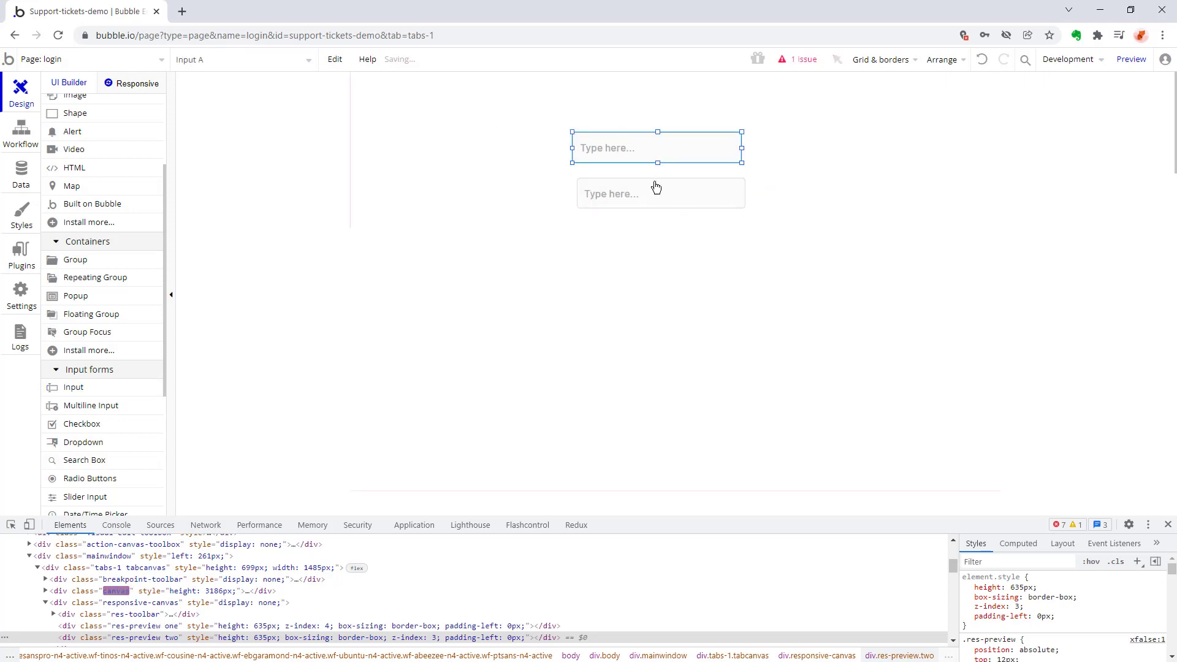
{"action": "left_click_drag", "start_coordinate": [617, 187], "coordinate": [622, 184]}
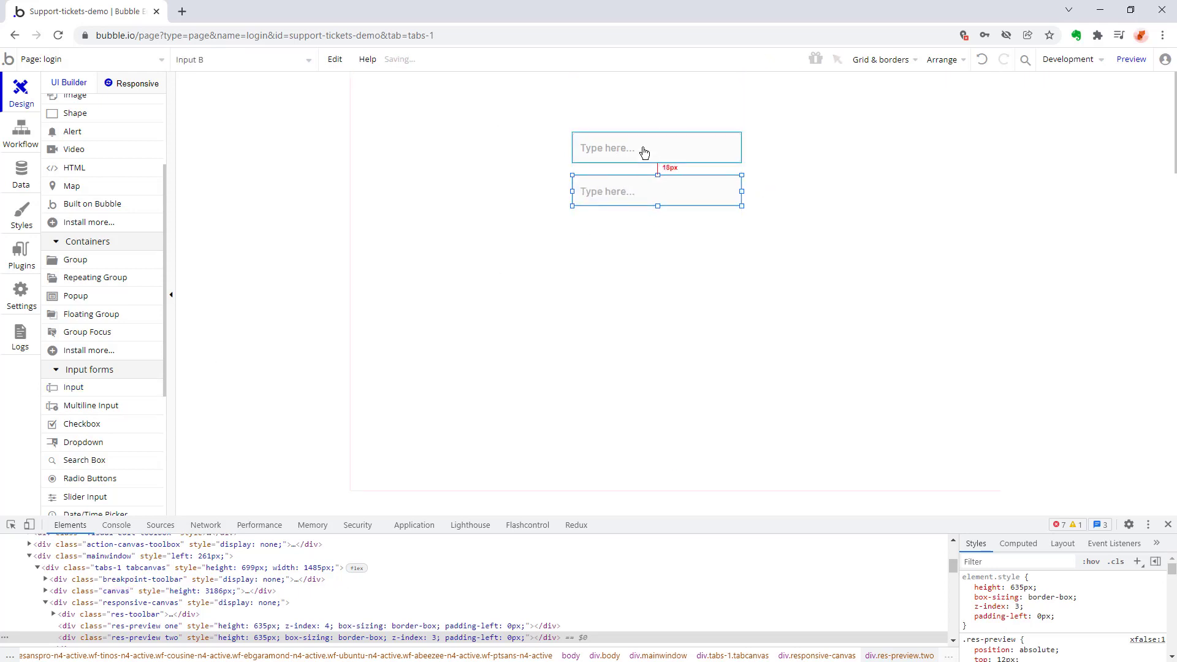
Set the upper input field's placeholder to "Email".
{"action": "double_click", "coordinate": [638, 148]}
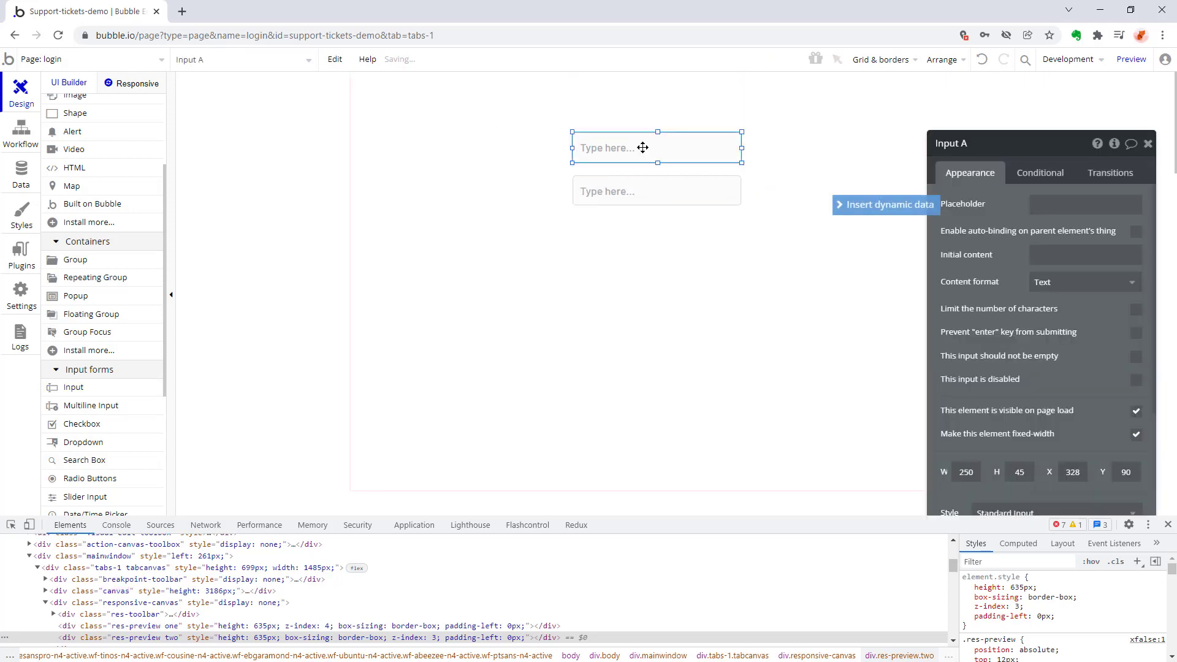
{"action": "left_click", "coordinate": [1061, 205]}
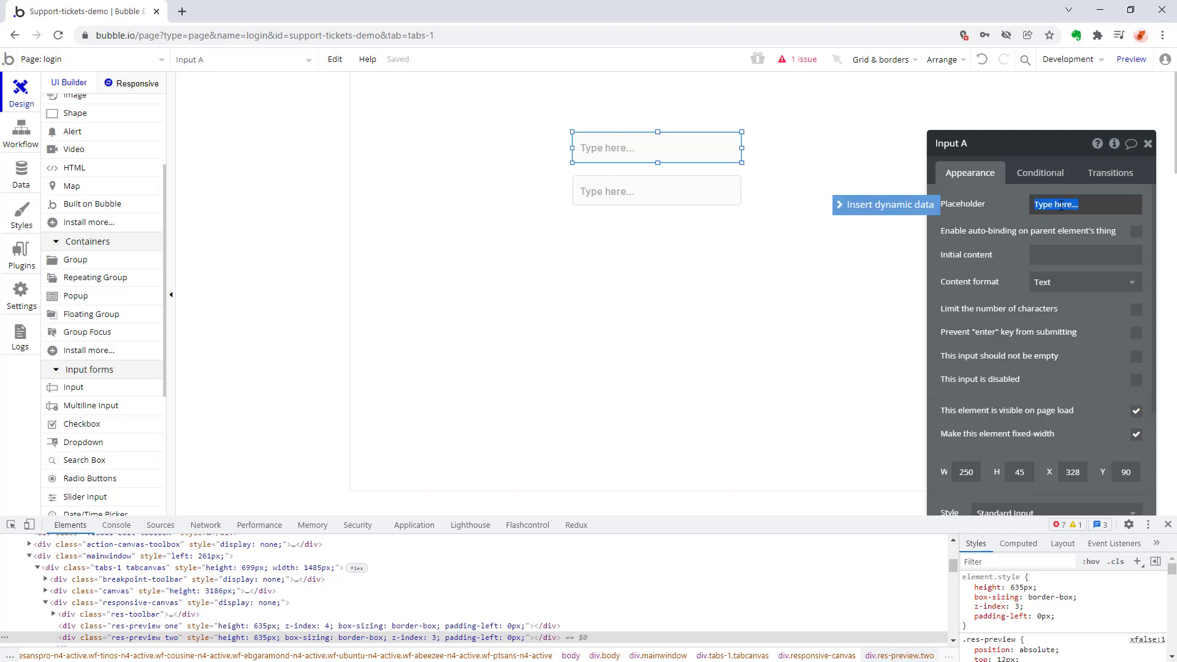
{"action": "type", "text": "Username"}
{"action": "double_click", "coordinate": [1061, 206]}
{"action": "type", "text": "Email"}
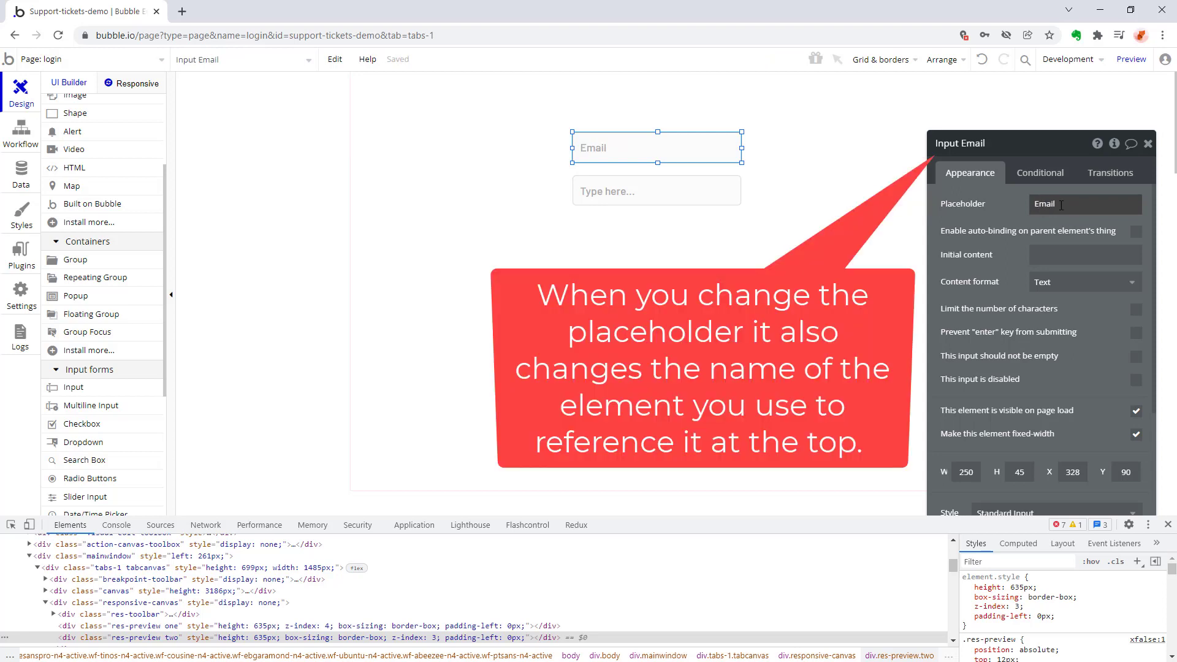
Set the lower input field's placeholder to "Password".
{"action": "left_click", "coordinate": [631, 195]}
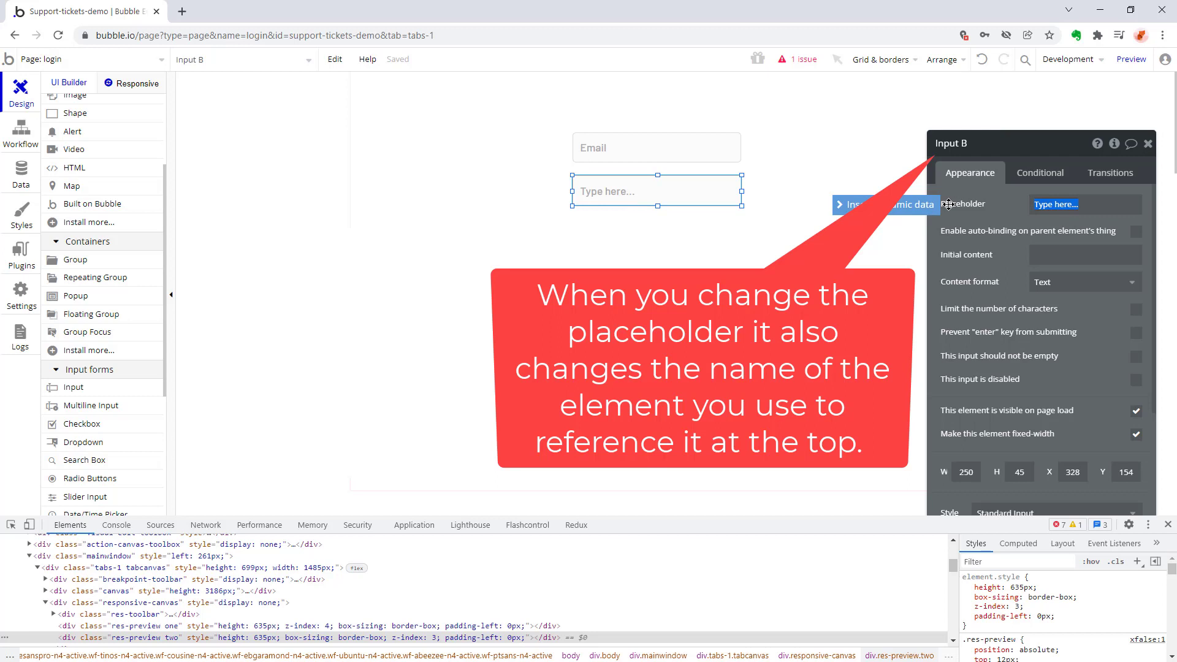
{"action": "type", "text": "Password"}
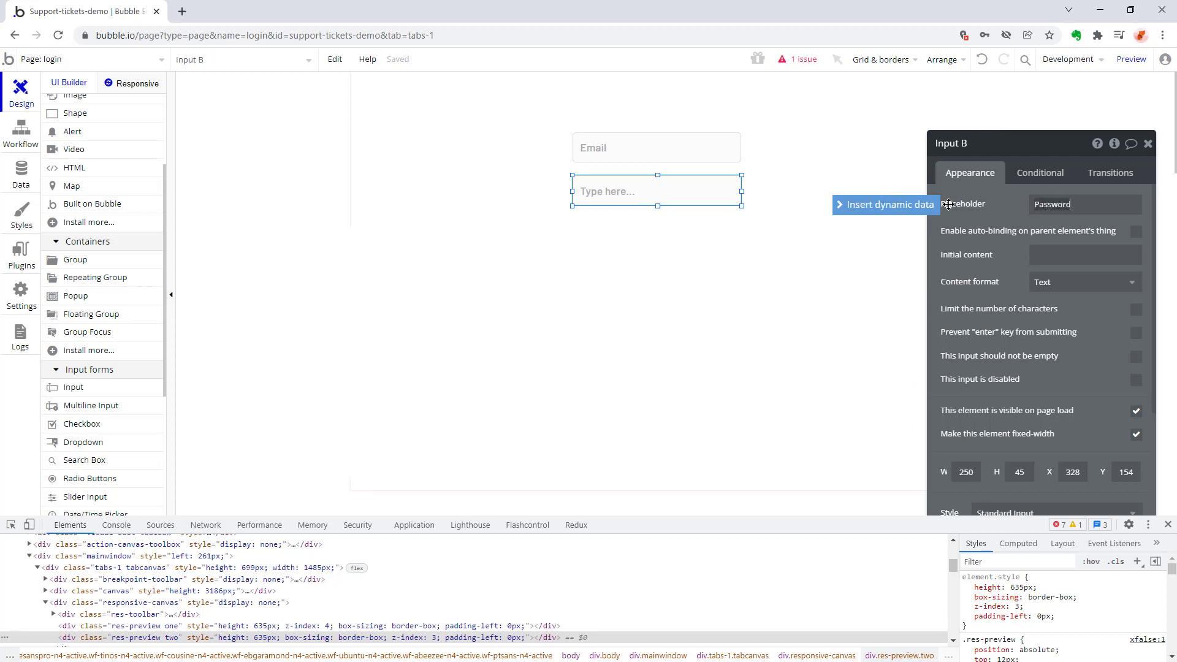
{"action": "left_click", "coordinate": [948, 204]}
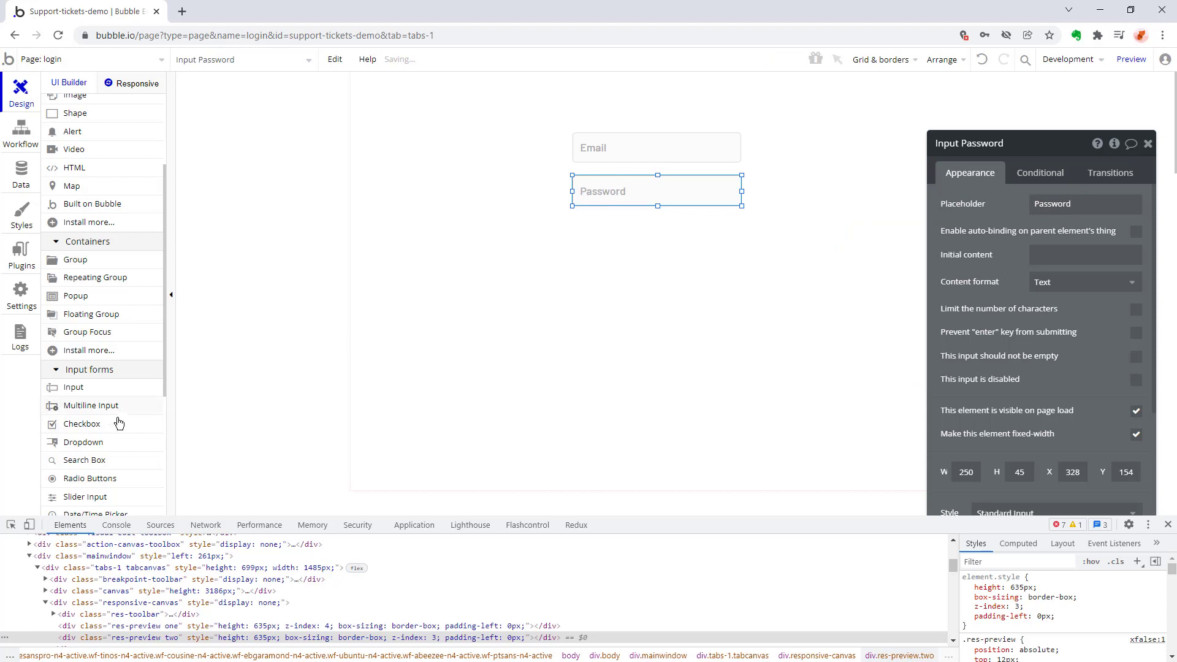
Change the Password input's content format to Password.
{"action": "scroll", "coordinate": [111, 423], "scroll_direction": "down", "scroll_amount": 3}
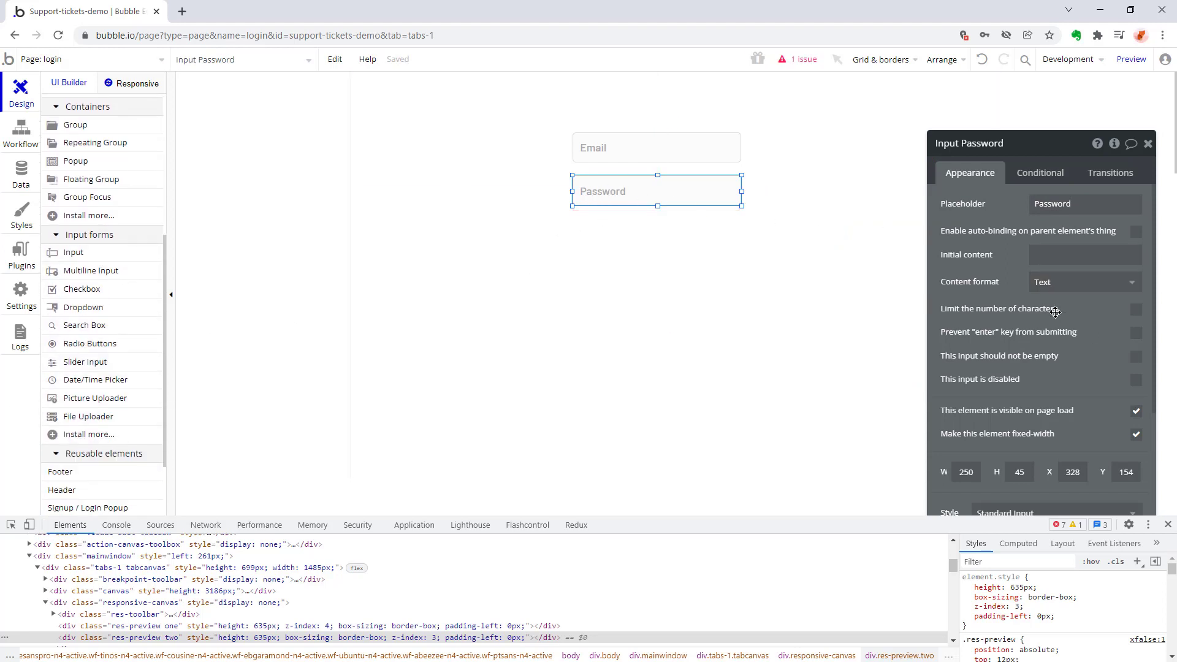
{"action": "scroll", "coordinate": [1056, 323], "scroll_direction": "down", "scroll_amount": 1}
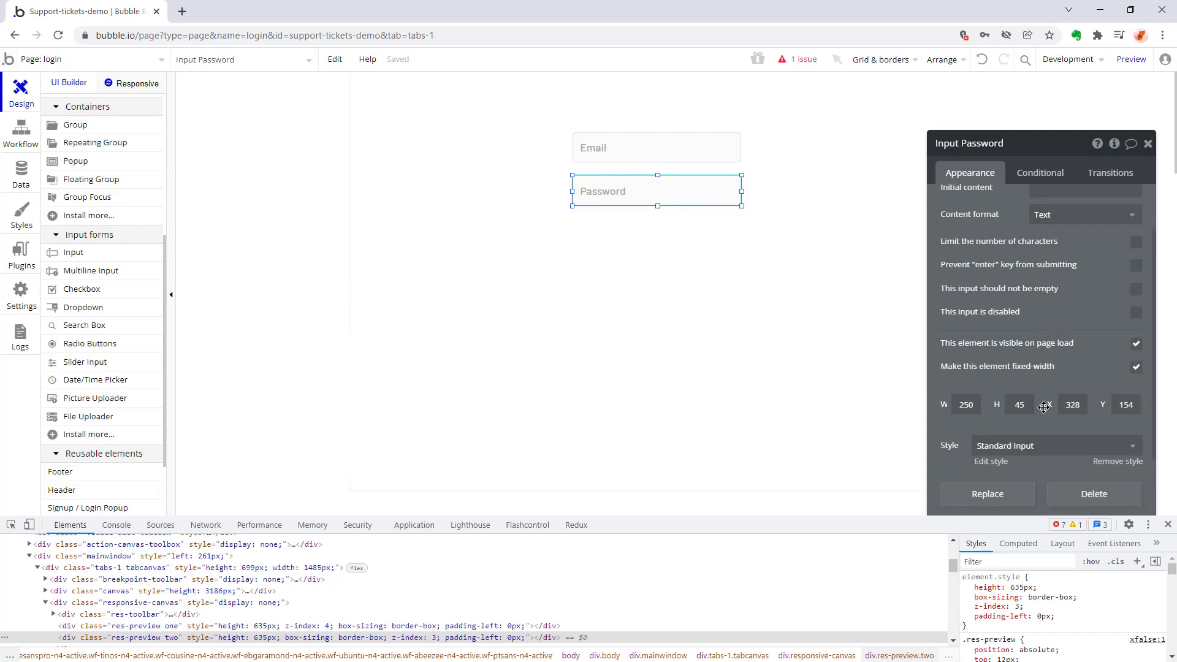
{"action": "scroll", "coordinate": [1044, 396], "scroll_direction": "up", "scroll_amount": 1}
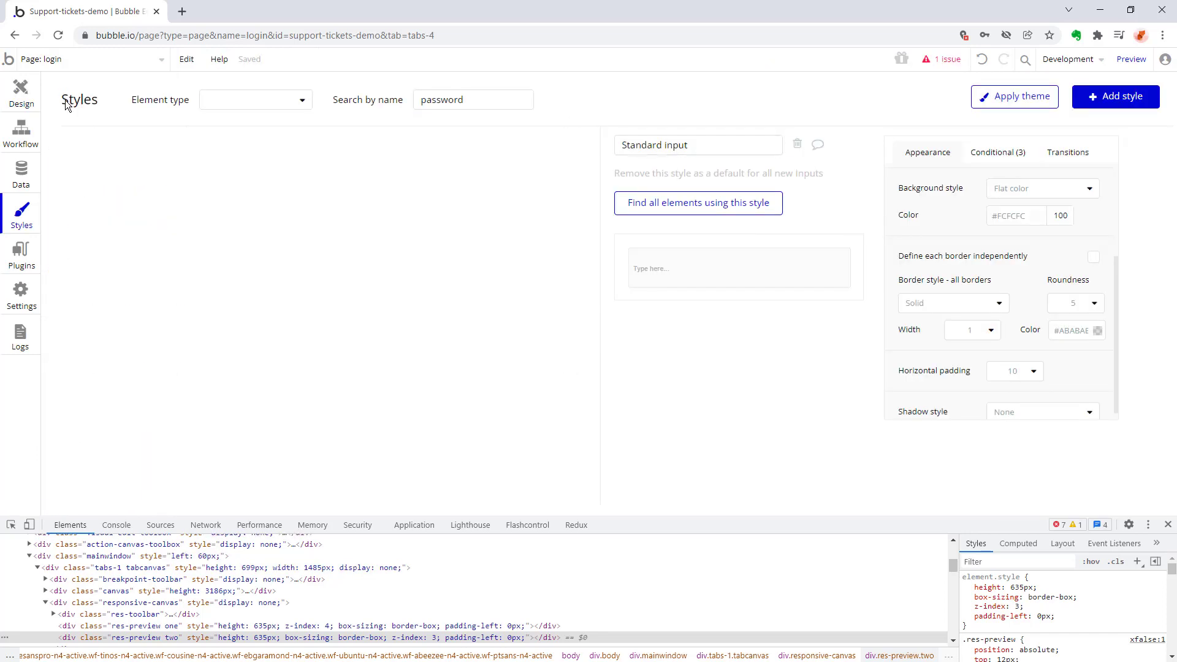
{"action": "left_click", "coordinate": [1133, 201]}
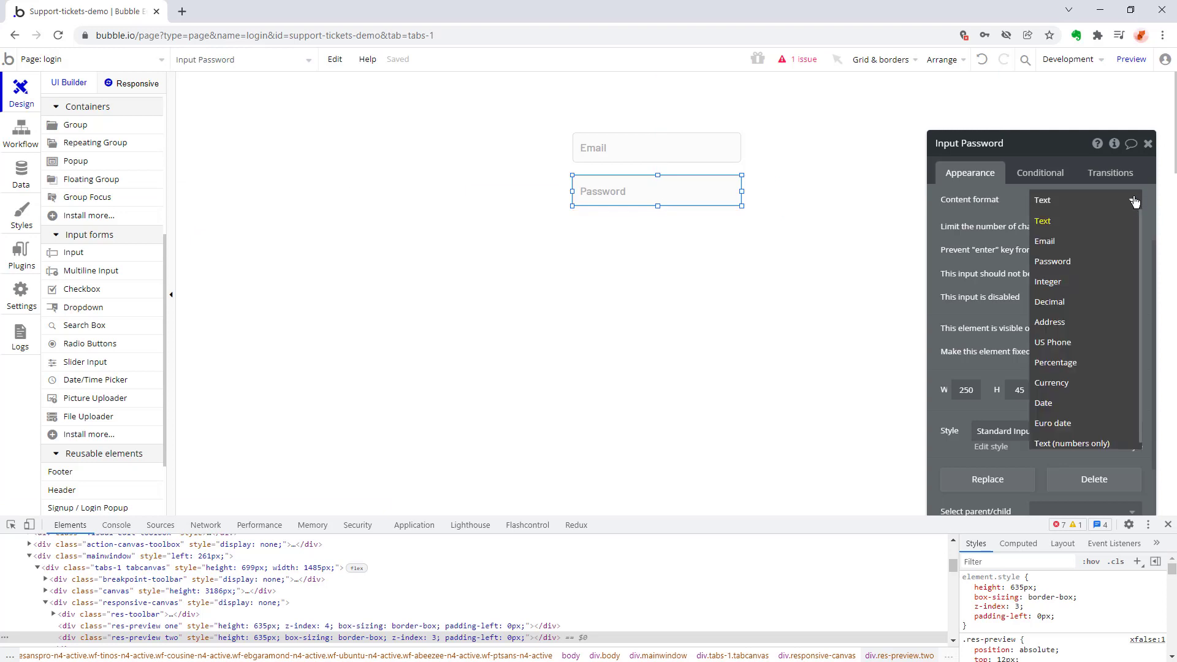
{"action": "left_click", "coordinate": [1063, 262]}
{"action": "scroll", "coordinate": [1047, 340], "scroll_direction": "up", "scroll_amount": 2}
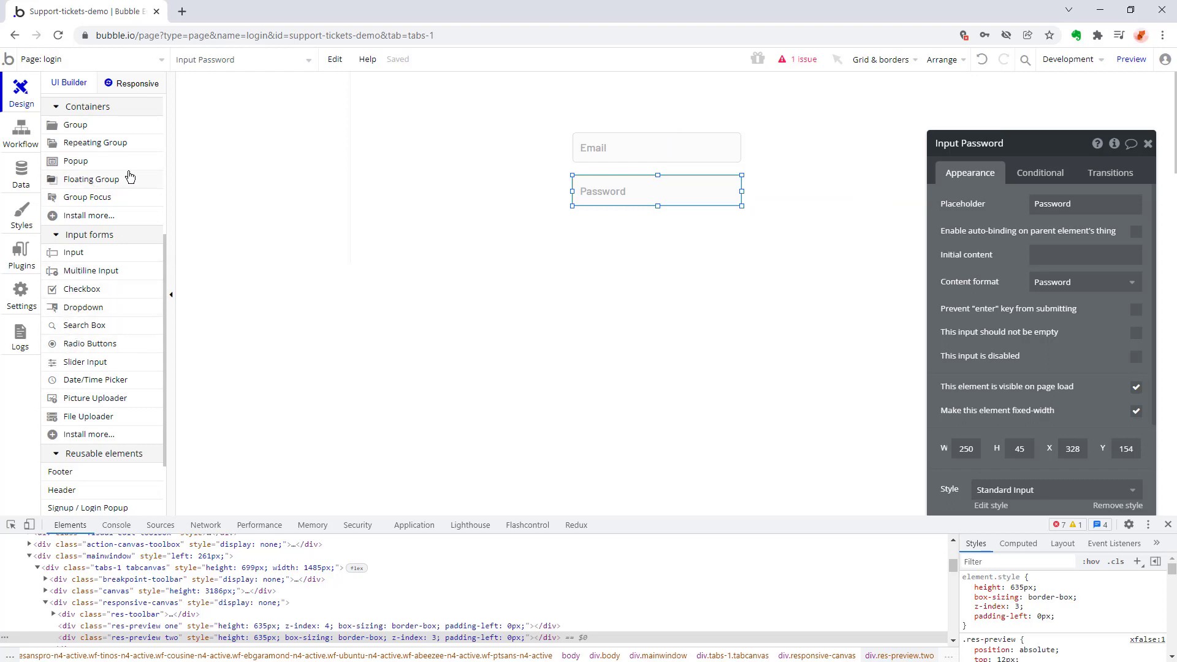
Add a button below the Password input on the login page and label it "Login".
{"action": "scroll", "coordinate": [130, 178], "scroll_direction": "up", "scroll_amount": 5}
{"action": "left_click", "coordinate": [76, 175]}
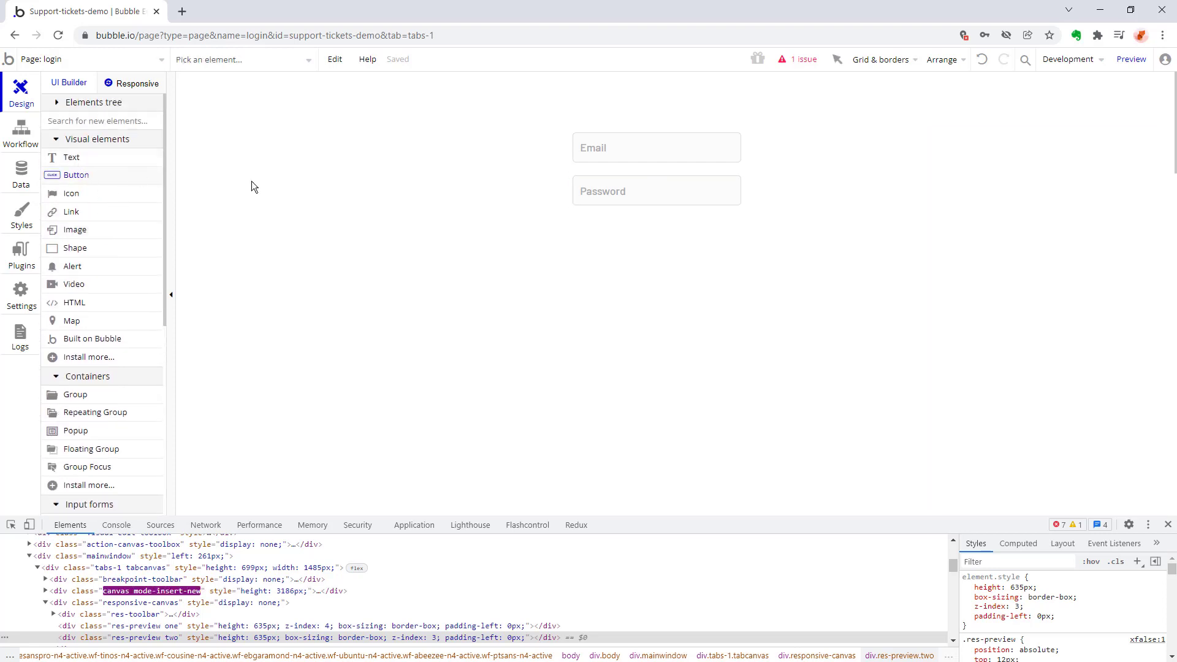
{"action": "left_click", "coordinate": [613, 229]}
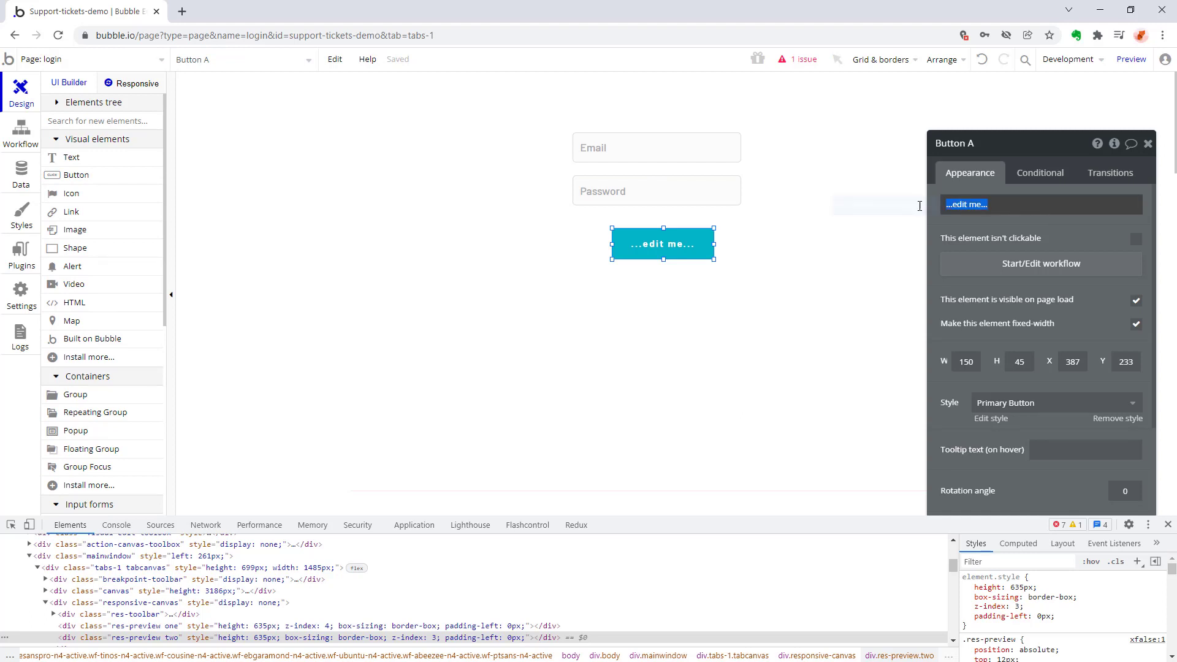
{"action": "type", "text": "Login"}
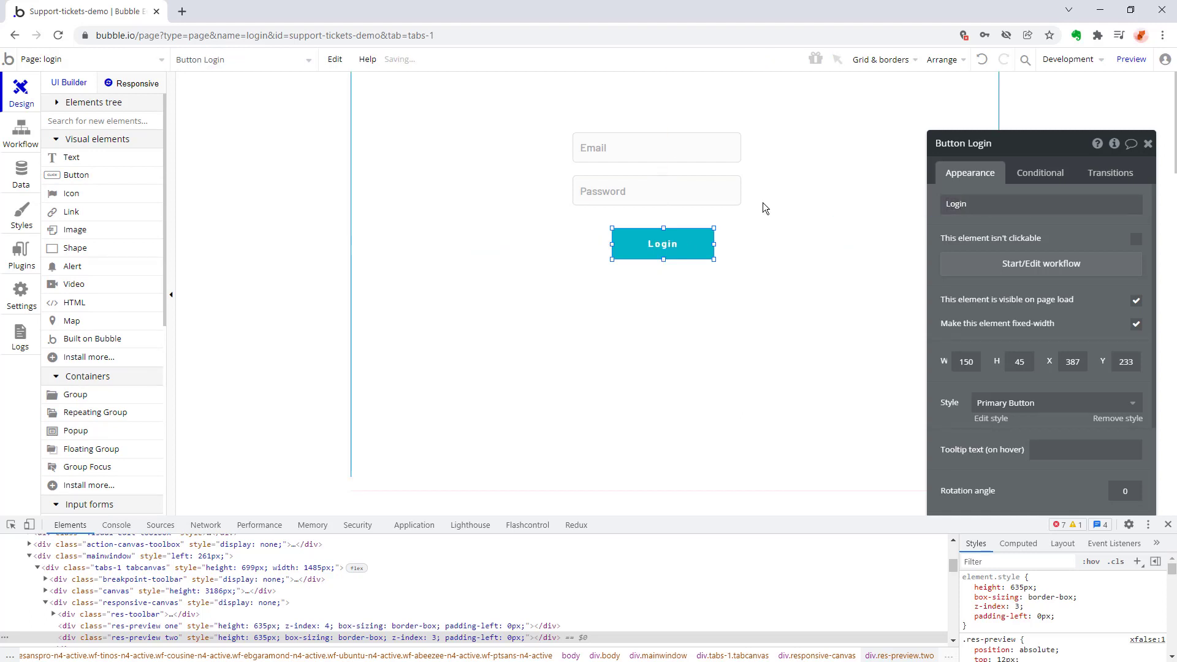
Open the index page and inspect the Header element that holds the SIGN UP OR LOGIN button.
{"action": "left_click", "coordinate": [72, 57]}
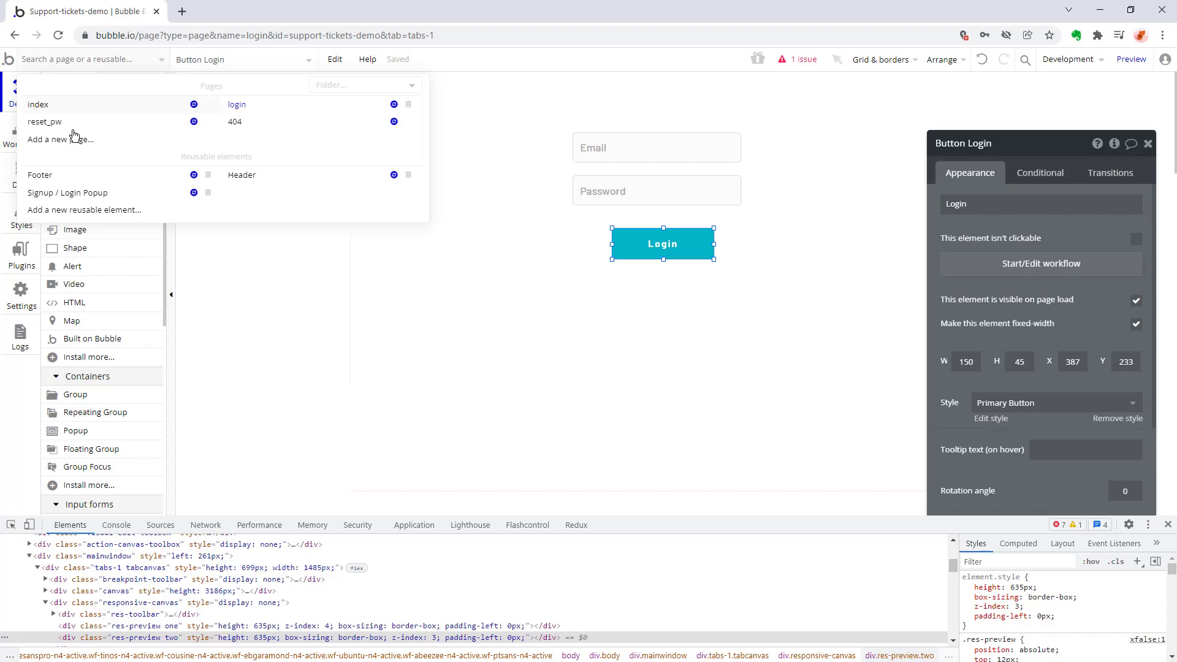
{"action": "left_click", "coordinate": [55, 104]}
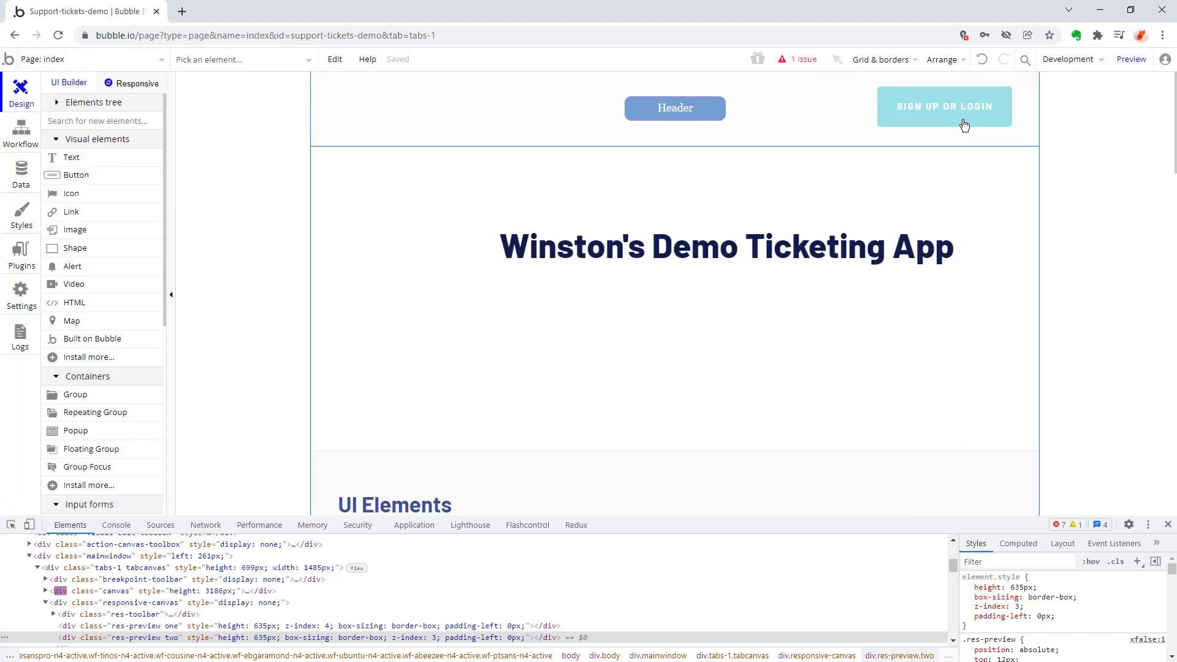
{"action": "left_click", "coordinate": [960, 112]}
{"action": "double_click", "coordinate": [960, 112]}
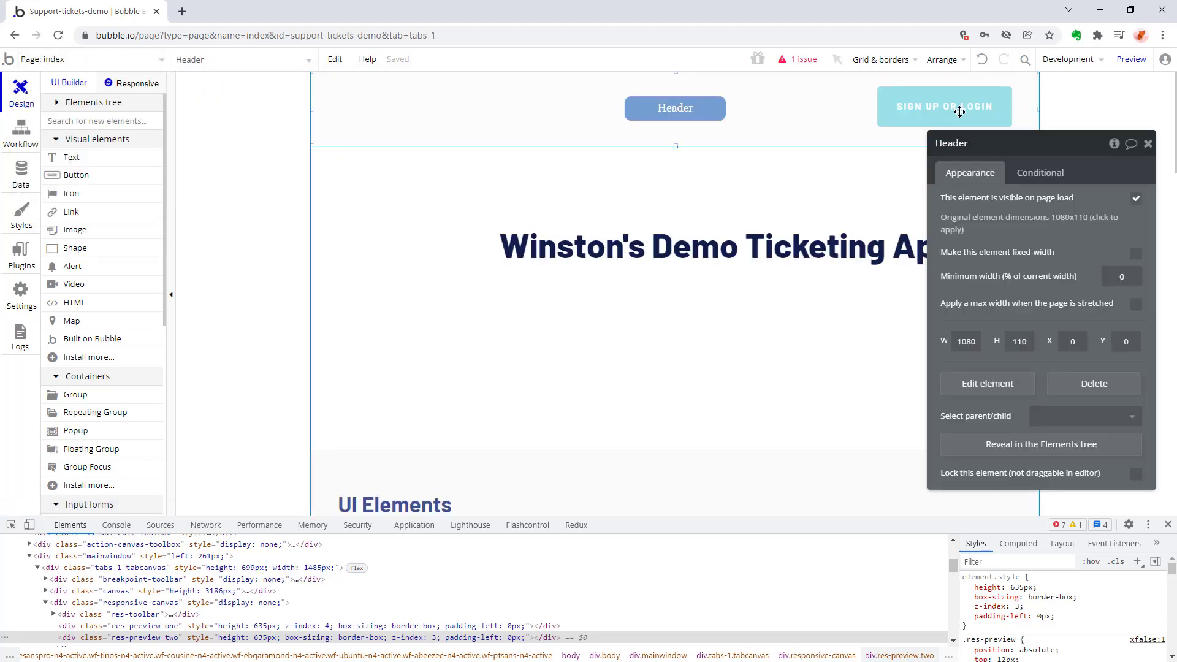
{"action": "left_click", "coordinate": [226, 60]}
{"action": "left_click", "coordinate": [193, 148]}
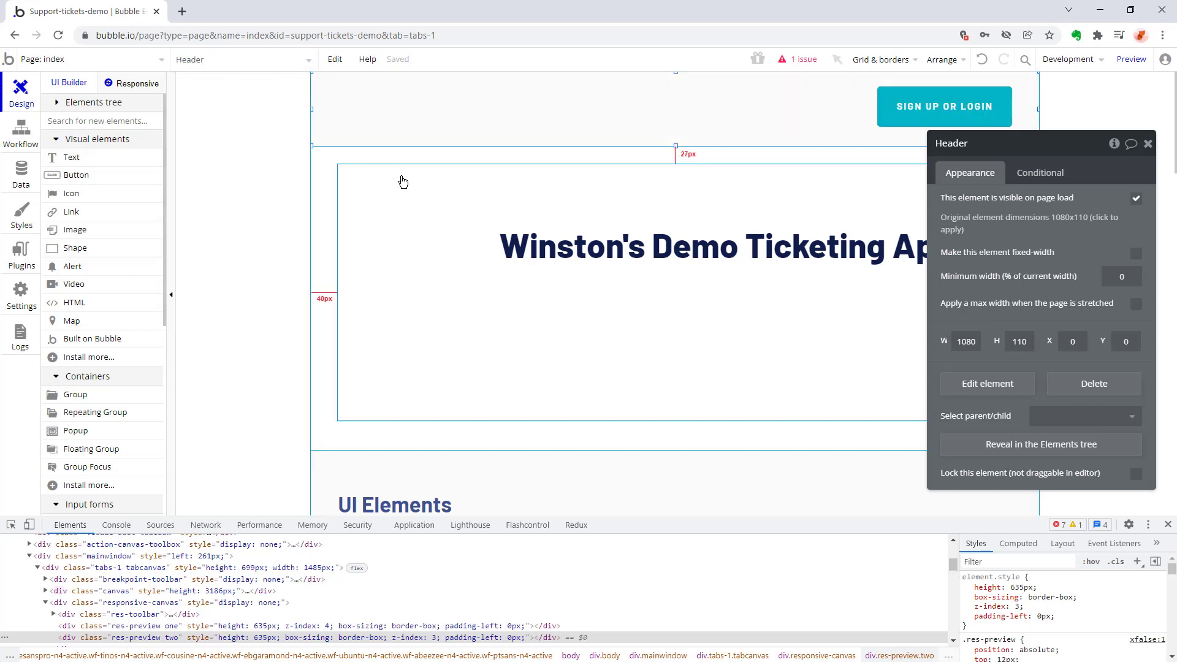
{"action": "right_click", "coordinate": [914, 101]}
{"action": "left_click", "coordinate": [881, 134]}
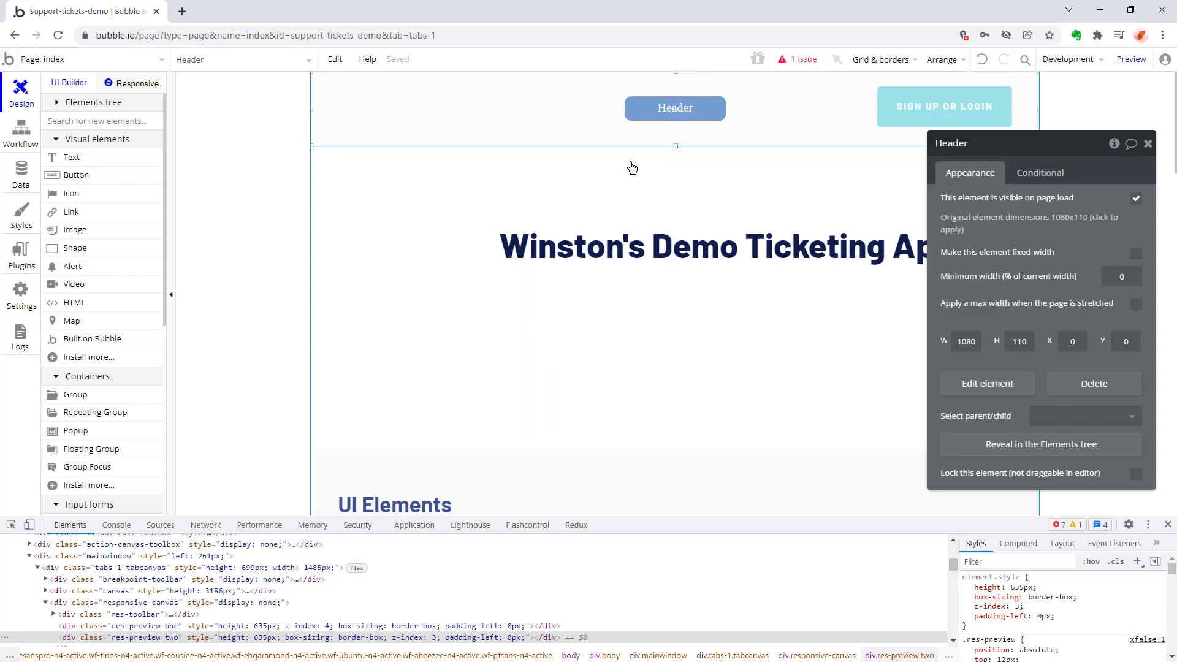
Open the reusable Header element and show the properties of its SIGN UP OR LOGIN button.
{"action": "left_click", "coordinate": [140, 64]}
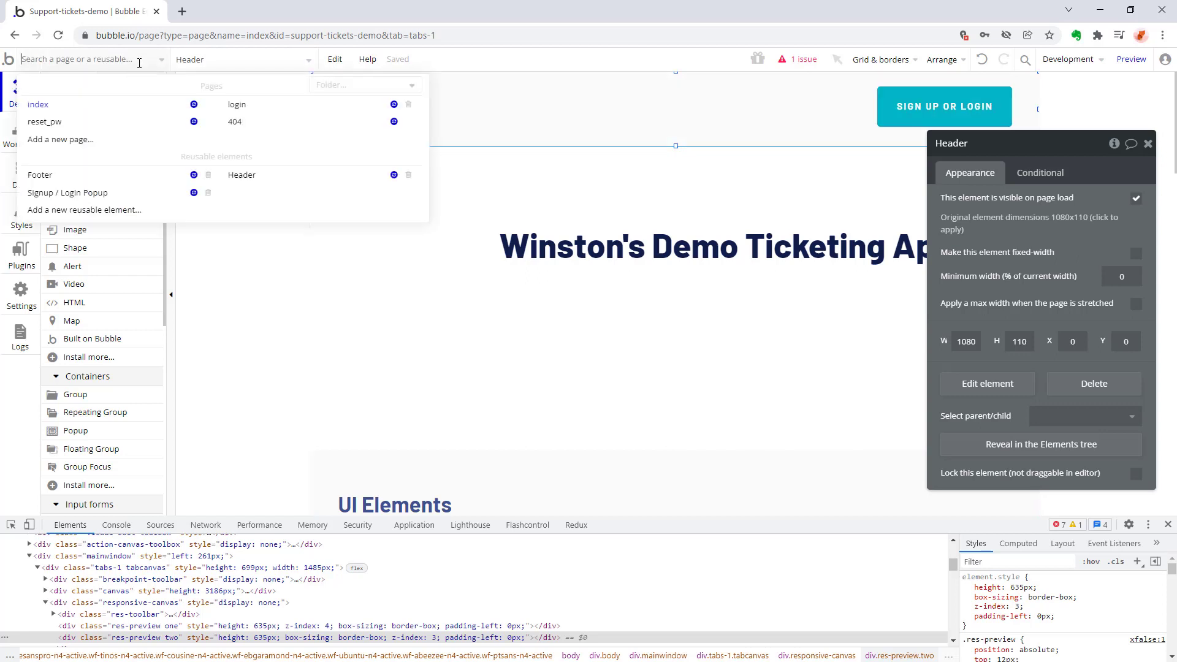
{"action": "left_click", "coordinate": [266, 184]}
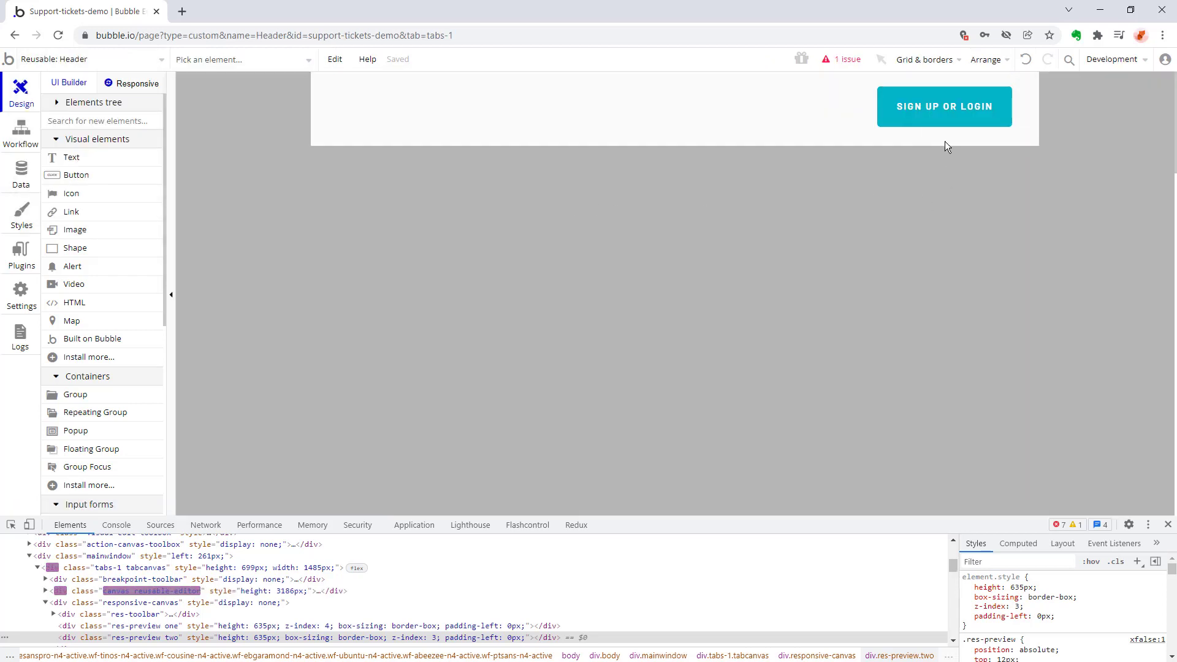
{"action": "left_click", "coordinate": [940, 109]}
{"action": "double_click", "coordinate": [940, 109]}
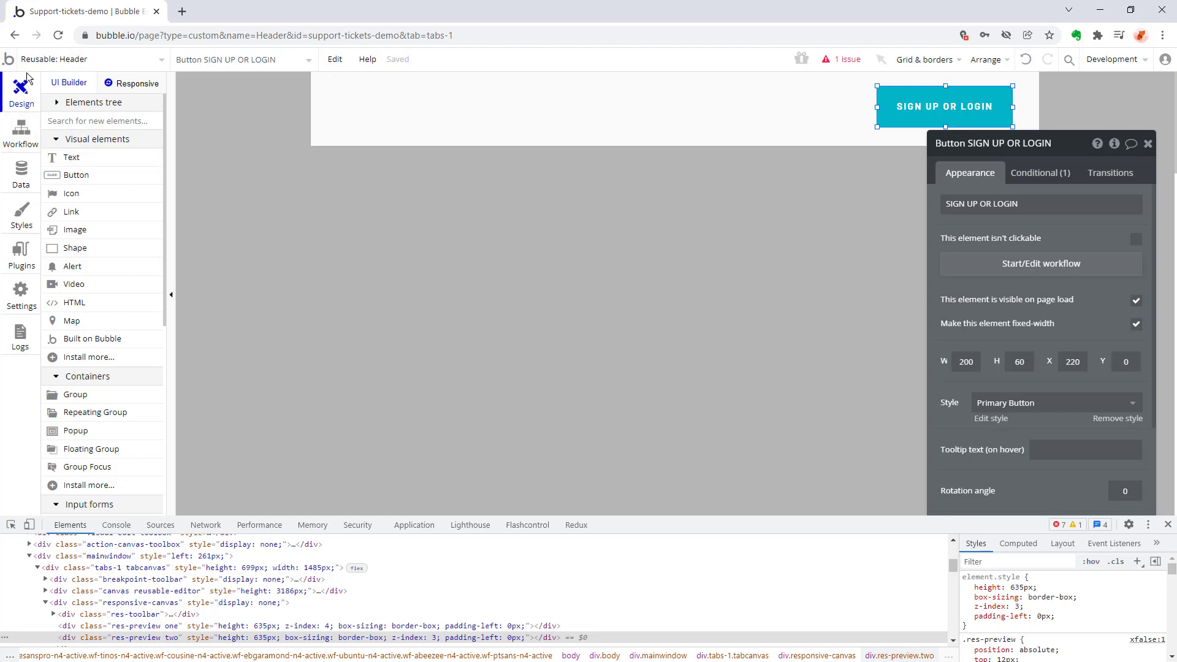
{"action": "left_click", "coordinate": [8, 59]}
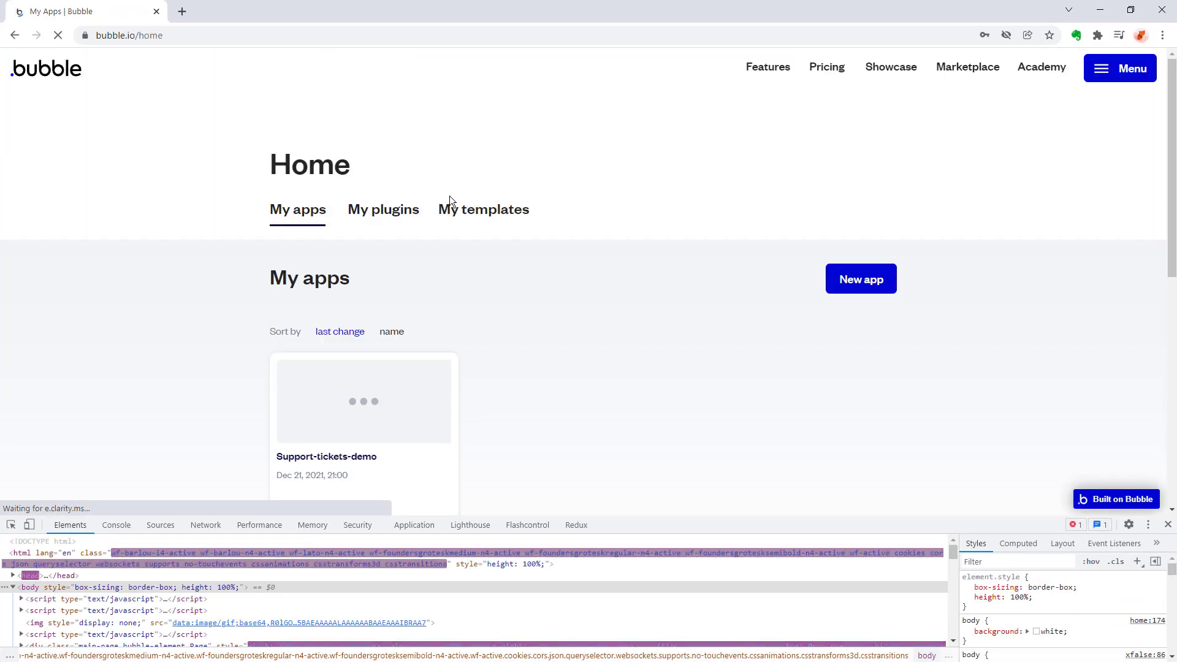
{"action": "left_click", "coordinate": [15, 37]}
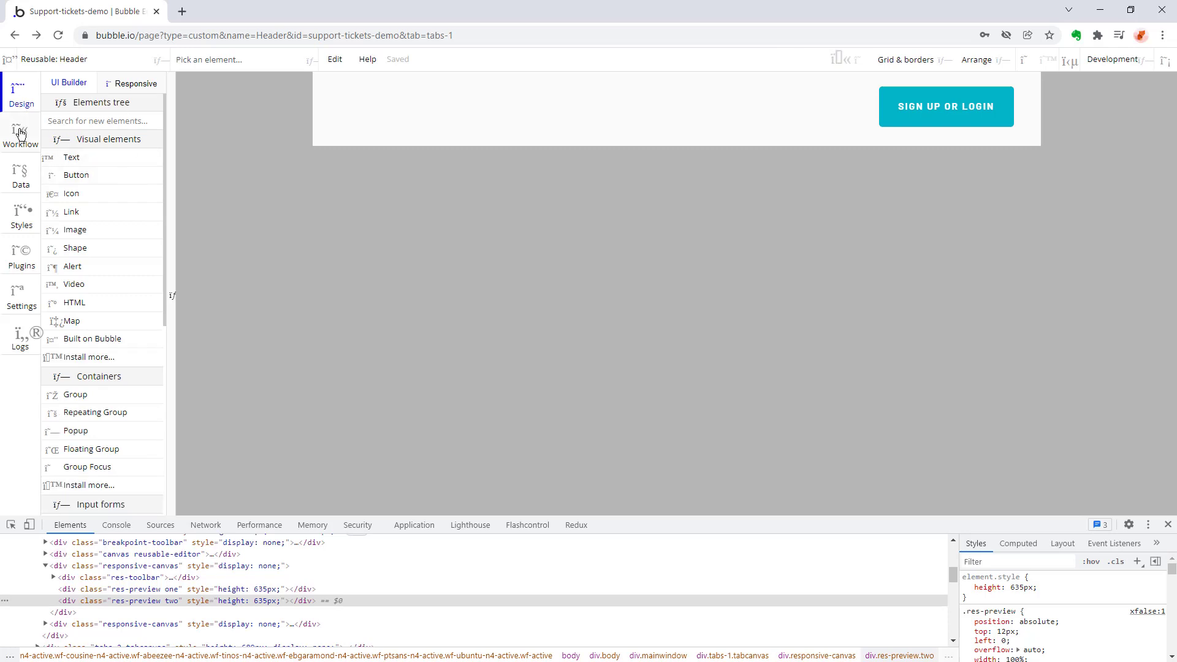
{"action": "left_click", "coordinate": [338, 219]}
{"action": "left_click", "coordinate": [58, 36]}
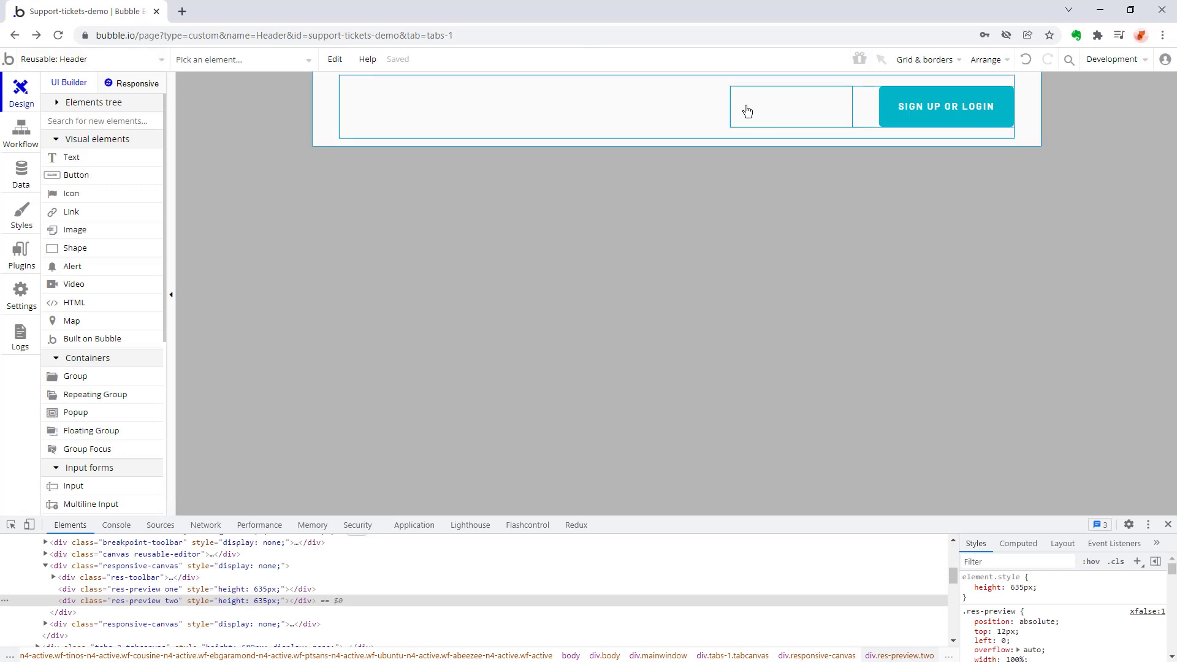
Preview the index page, check the sign-up and login views of the SIGN UP OR LOGIN popup, and close the preview.
{"action": "left_click", "coordinate": [64, 59]}
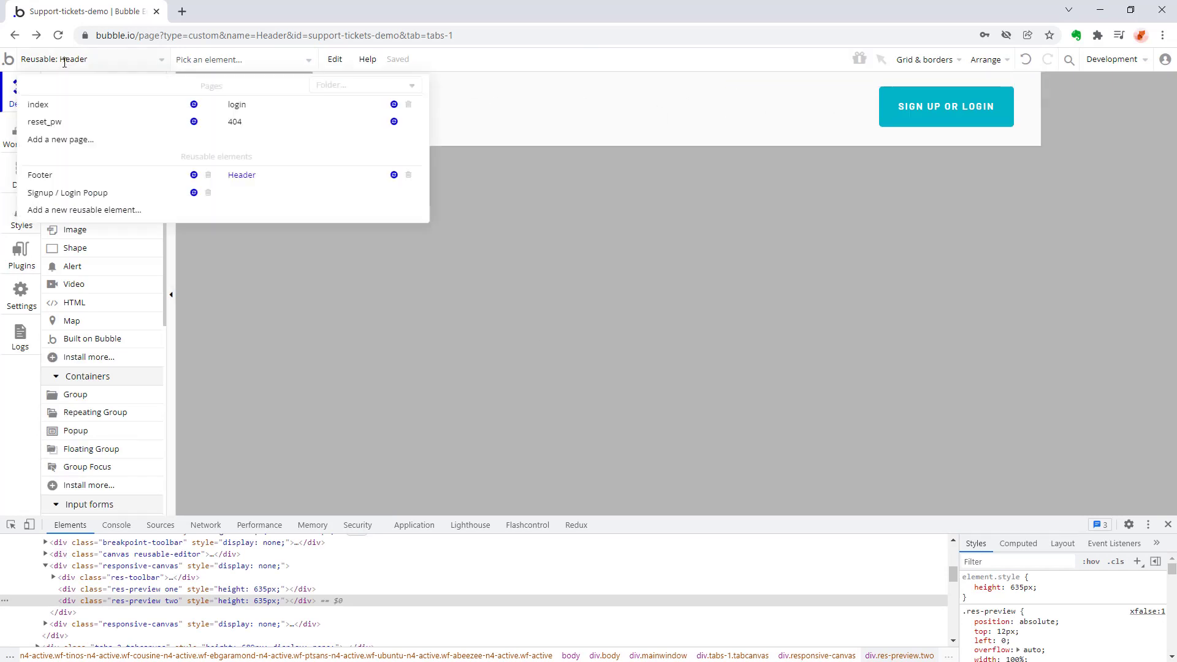
{"action": "left_click", "coordinate": [47, 105]}
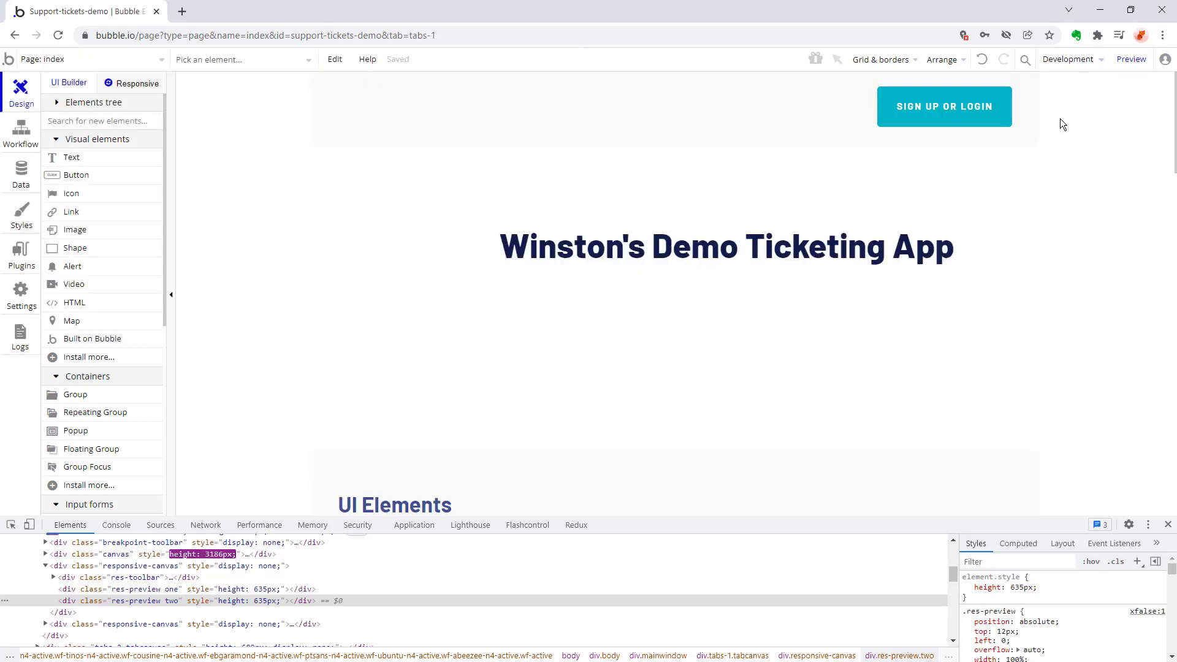
{"action": "left_click", "coordinate": [1131, 59]}
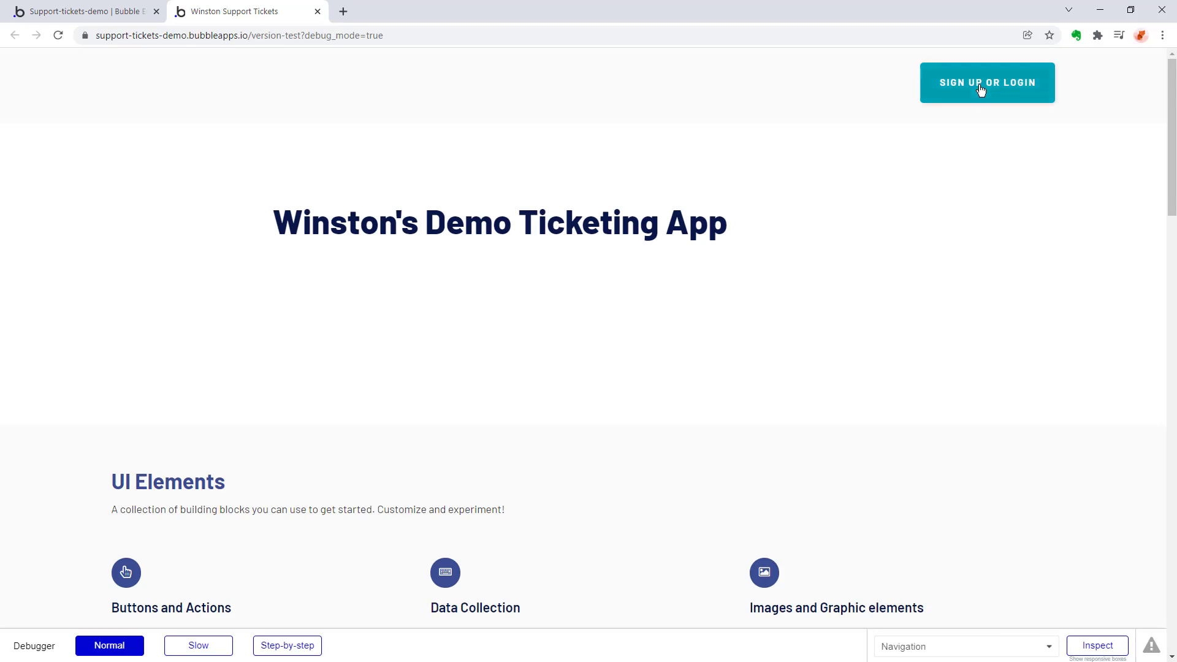
{"action": "left_click", "coordinate": [980, 89]}
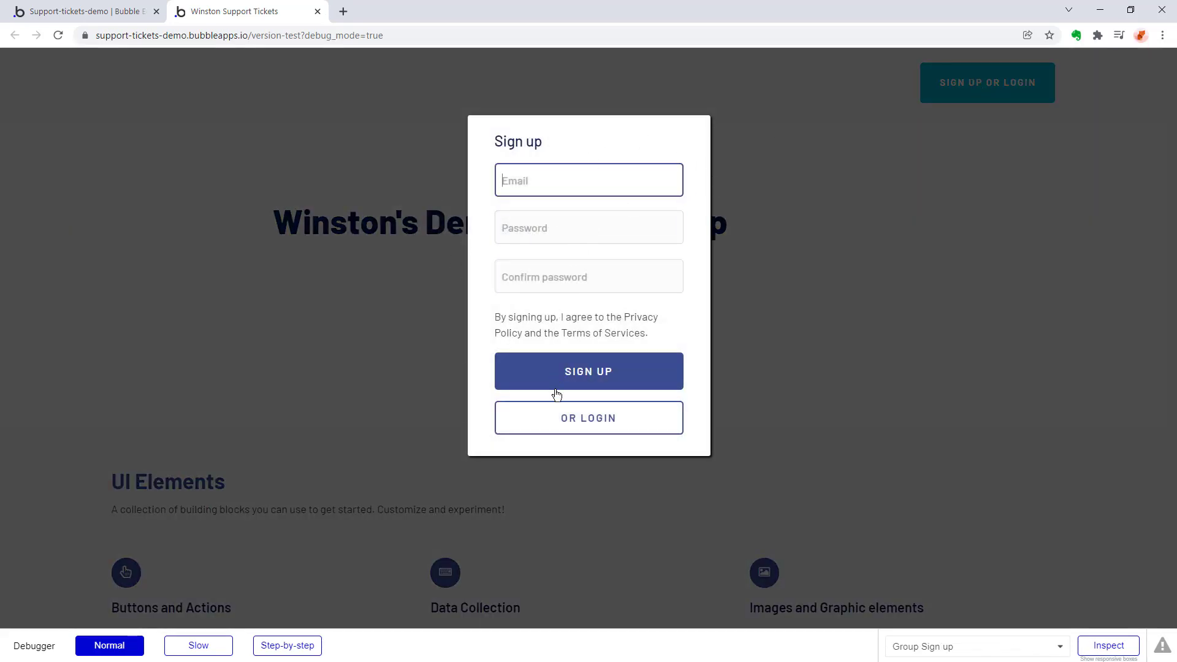
{"action": "left_click", "coordinate": [523, 417]}
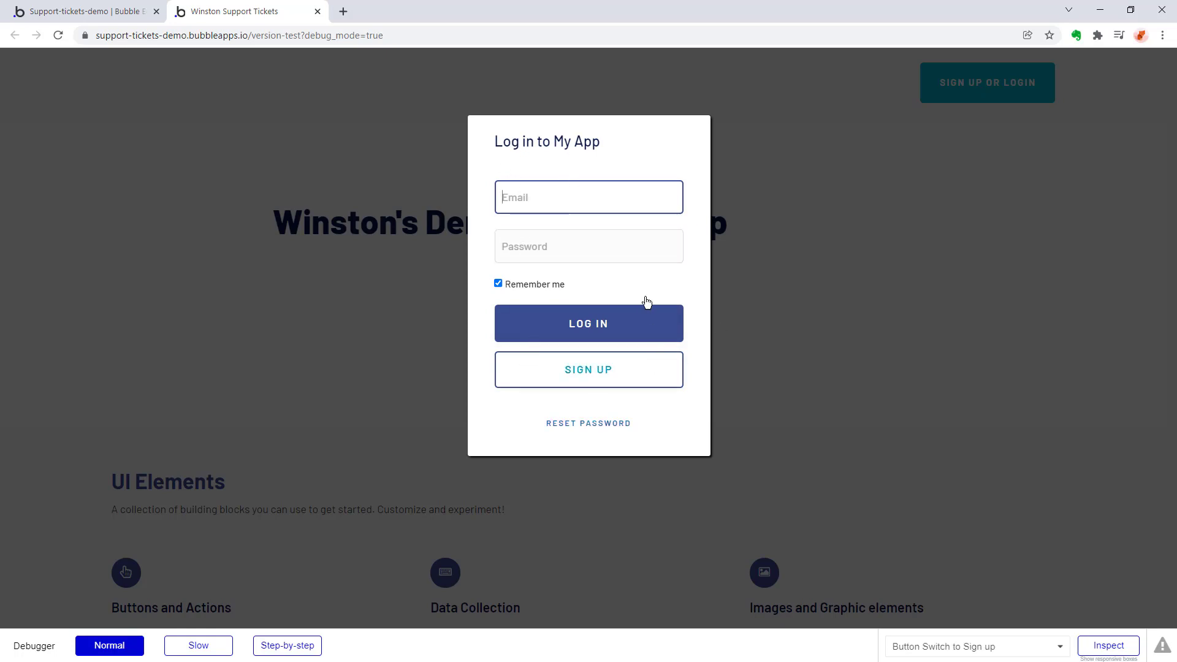
{"action": "left_click", "coordinate": [211, 234]}
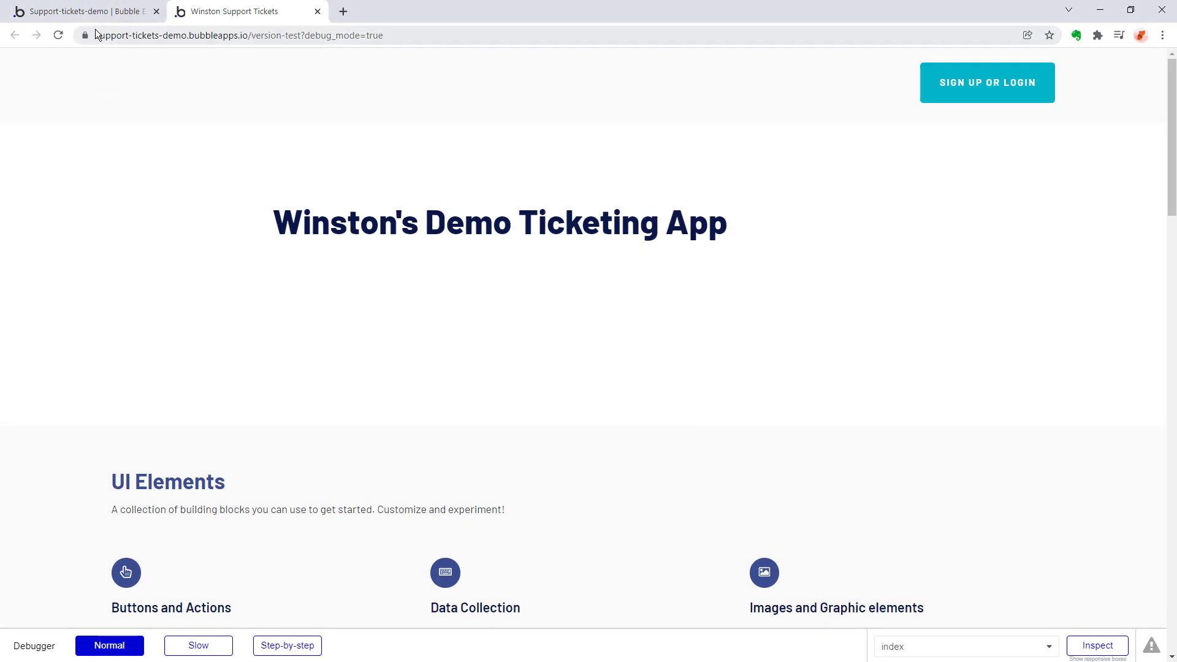
{"action": "left_click", "coordinate": [318, 12]}
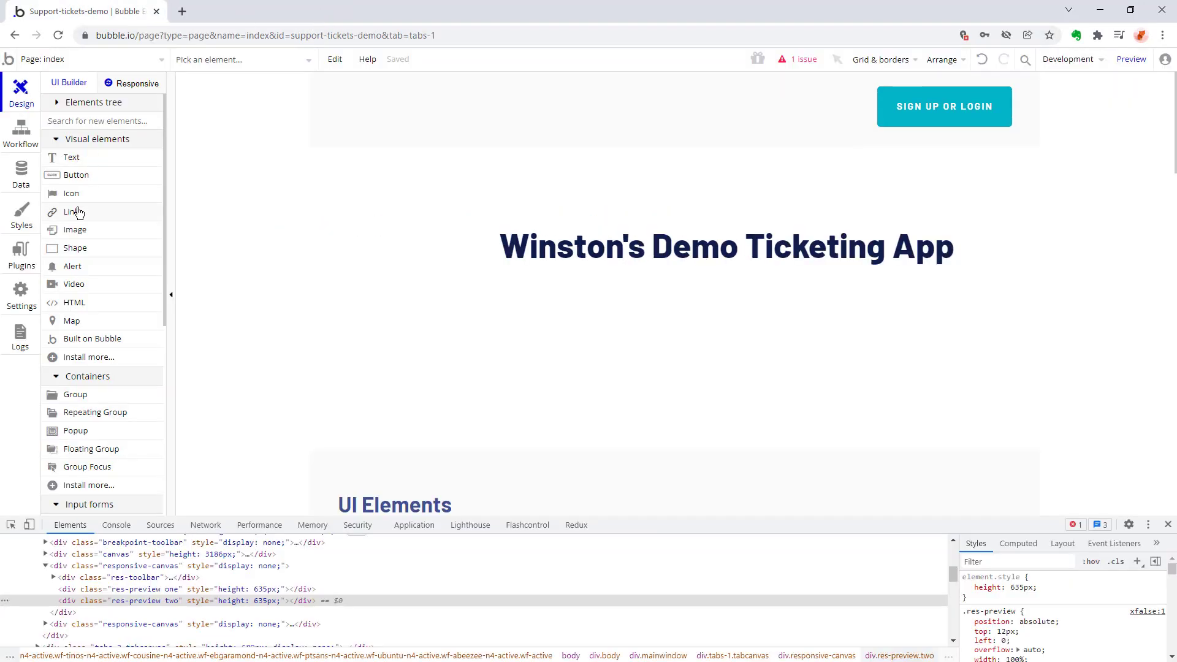
Open the reusable Signup / Login Popup element and show the properties of its "Sign up" title.
{"action": "left_click", "coordinate": [37, 60]}
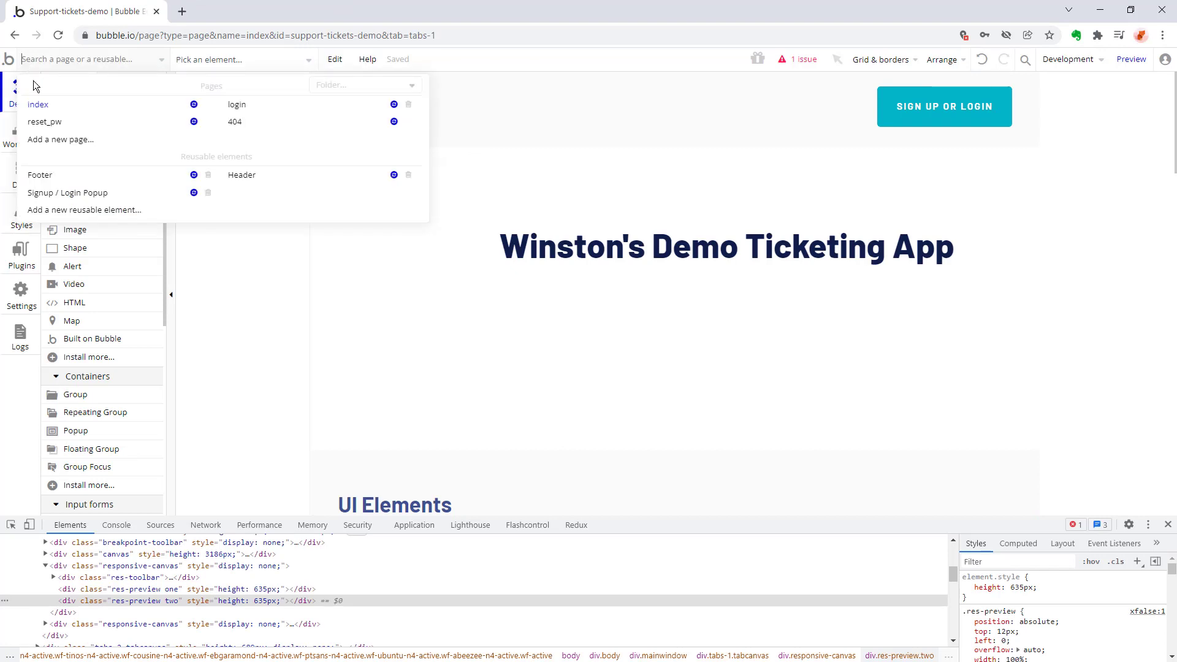
{"action": "mouse_move", "coordinate": [80, 195]}
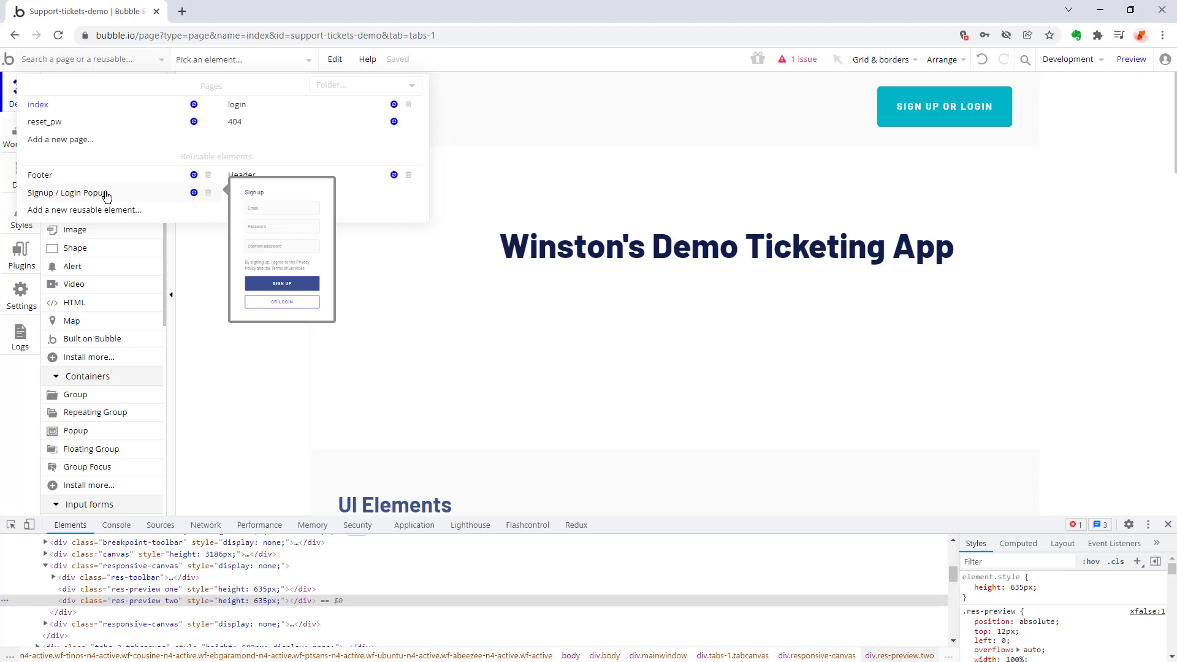
{"action": "left_click", "coordinate": [106, 194]}
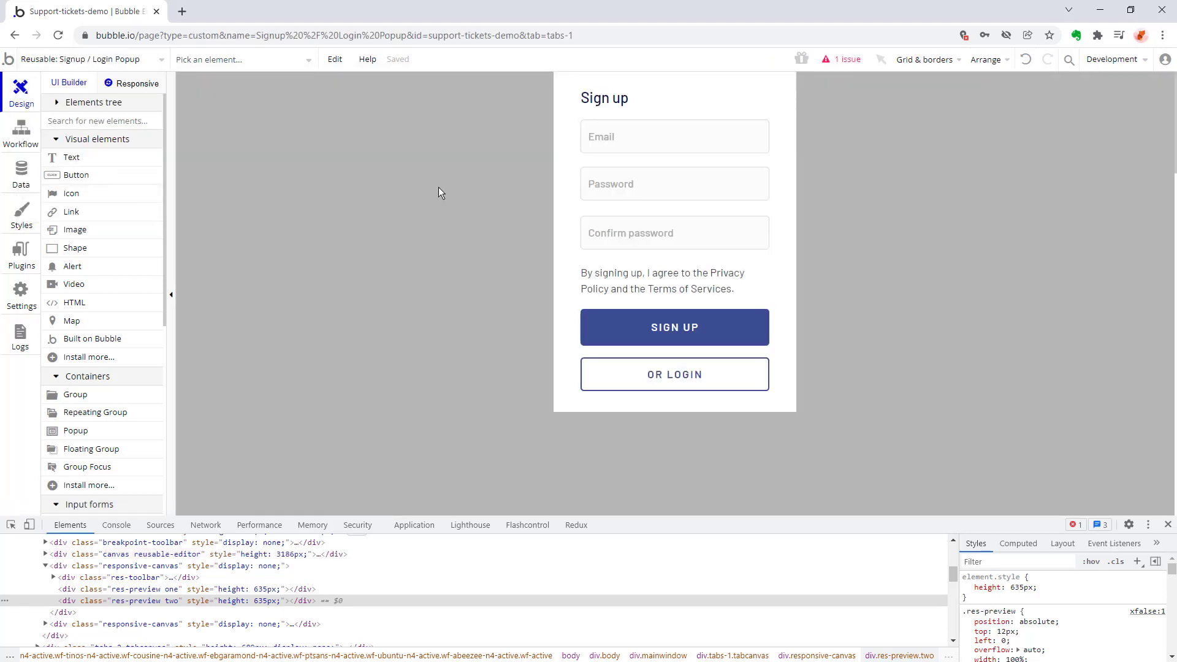
{"action": "left_click", "coordinate": [623, 381]}
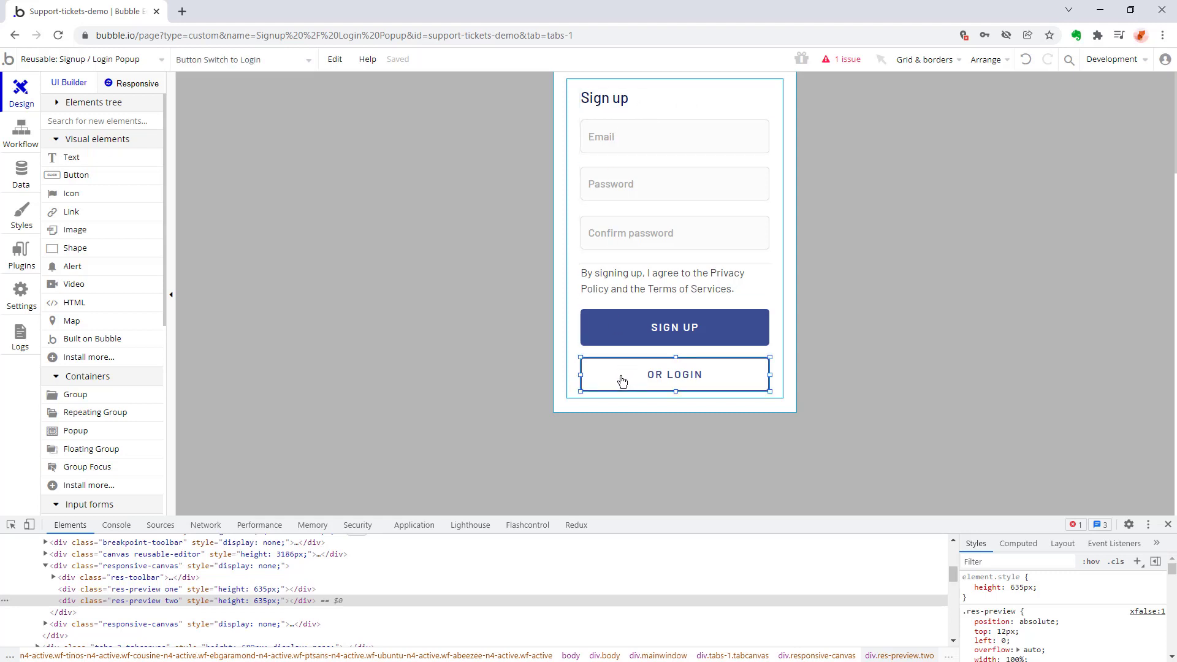
{"action": "left_click", "coordinate": [618, 96]}
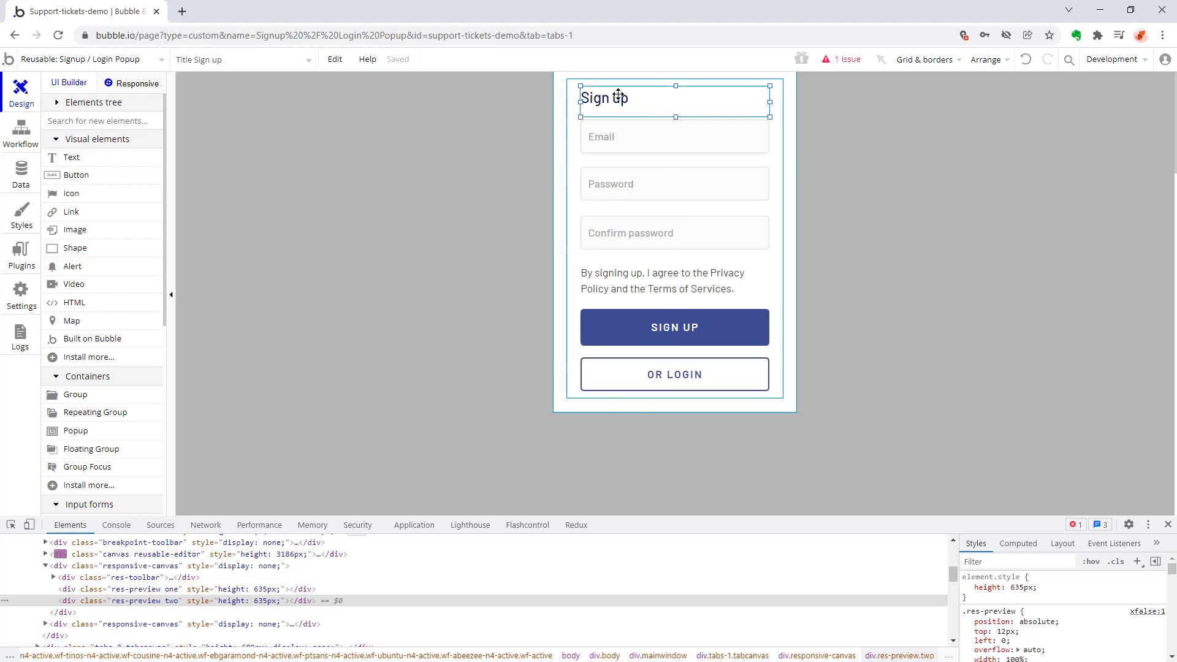
{"action": "double_click", "coordinate": [617, 96]}
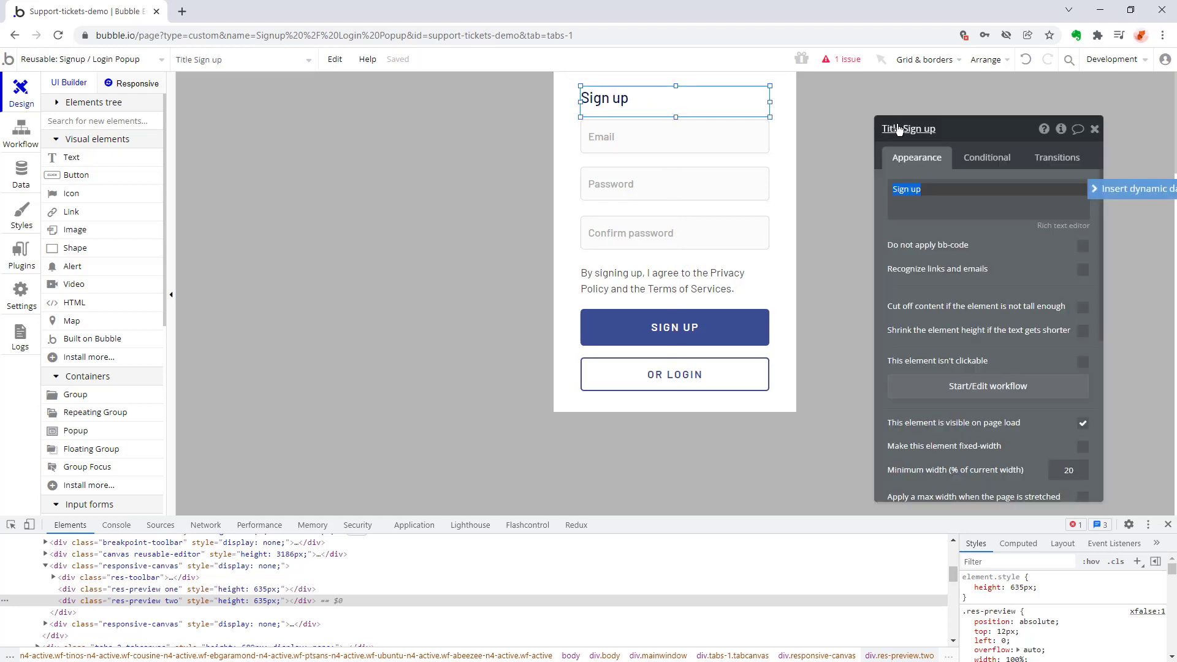
{"action": "left_click", "coordinate": [1145, 190]}
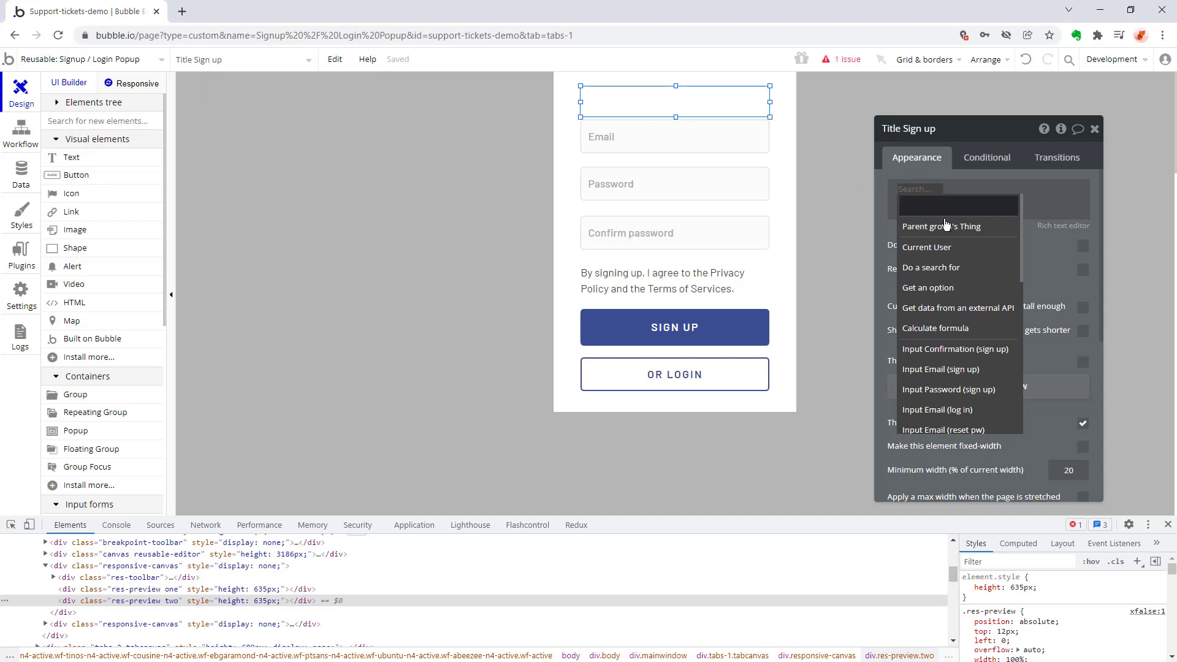
{"action": "left_click", "coordinate": [830, 248]}
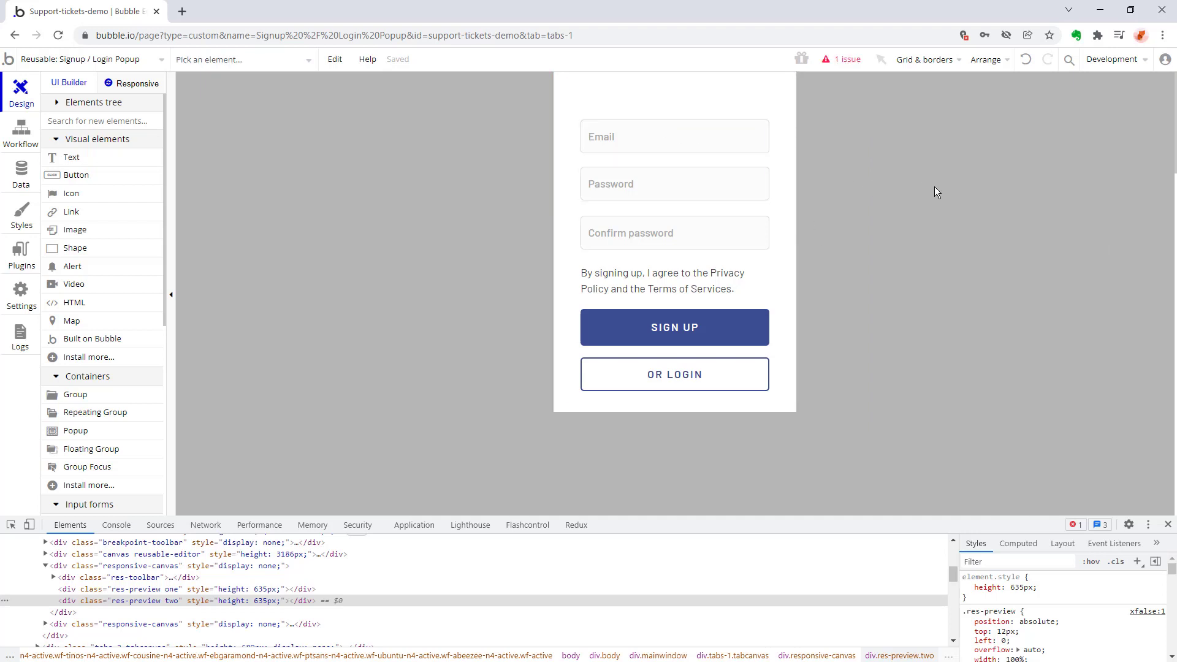
{"action": "left_click", "coordinate": [1026, 58]}
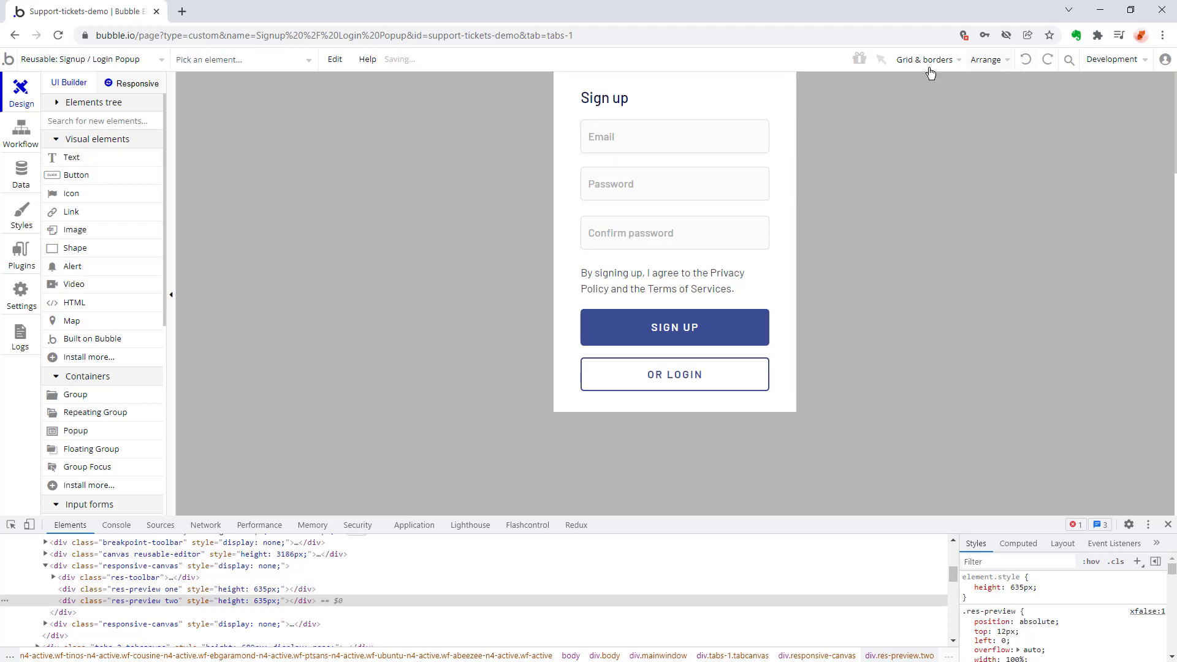
Reopen the properties of the "Sign up" title and review its appearance and transition settings.
{"action": "double_click", "coordinate": [602, 100]}
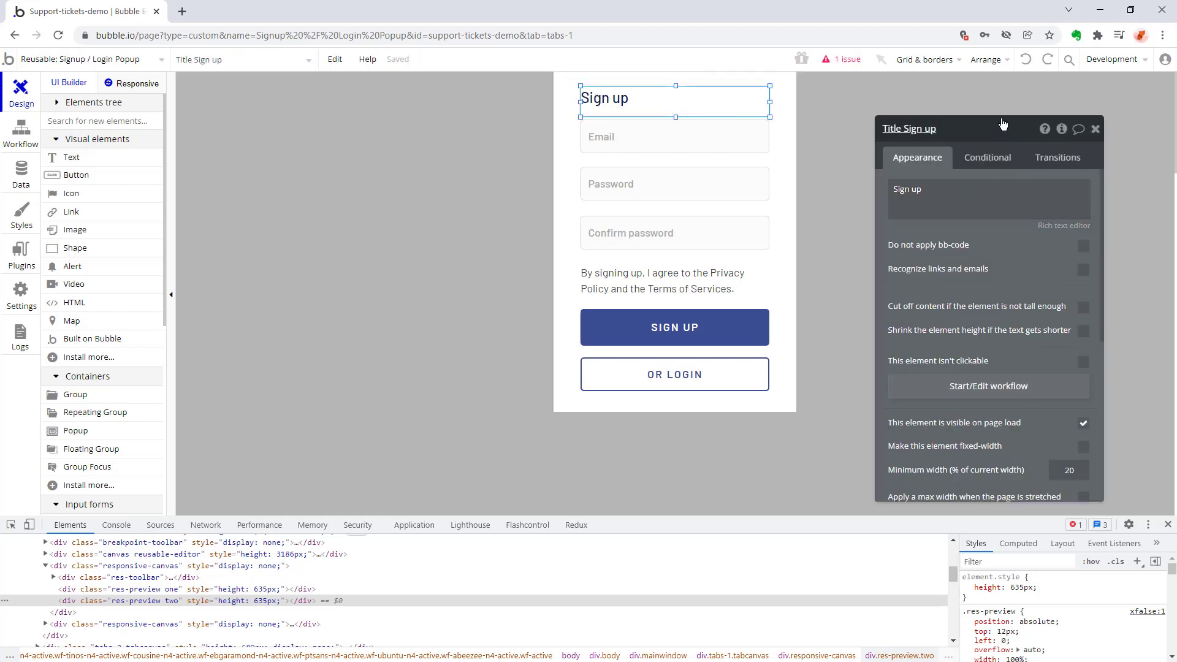
{"action": "left_click_drag", "start_coordinate": [964, 141], "coordinate": [994, 116]}
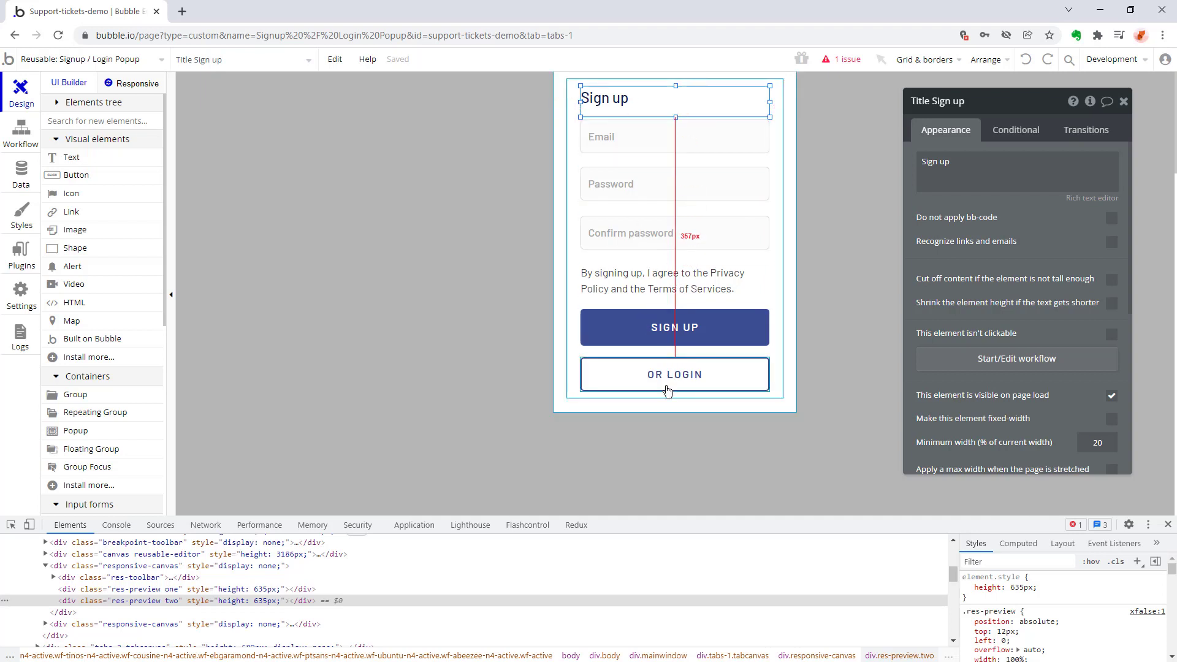
{"action": "scroll", "coordinate": [991, 360], "scroll_direction": "down", "scroll_amount": 1}
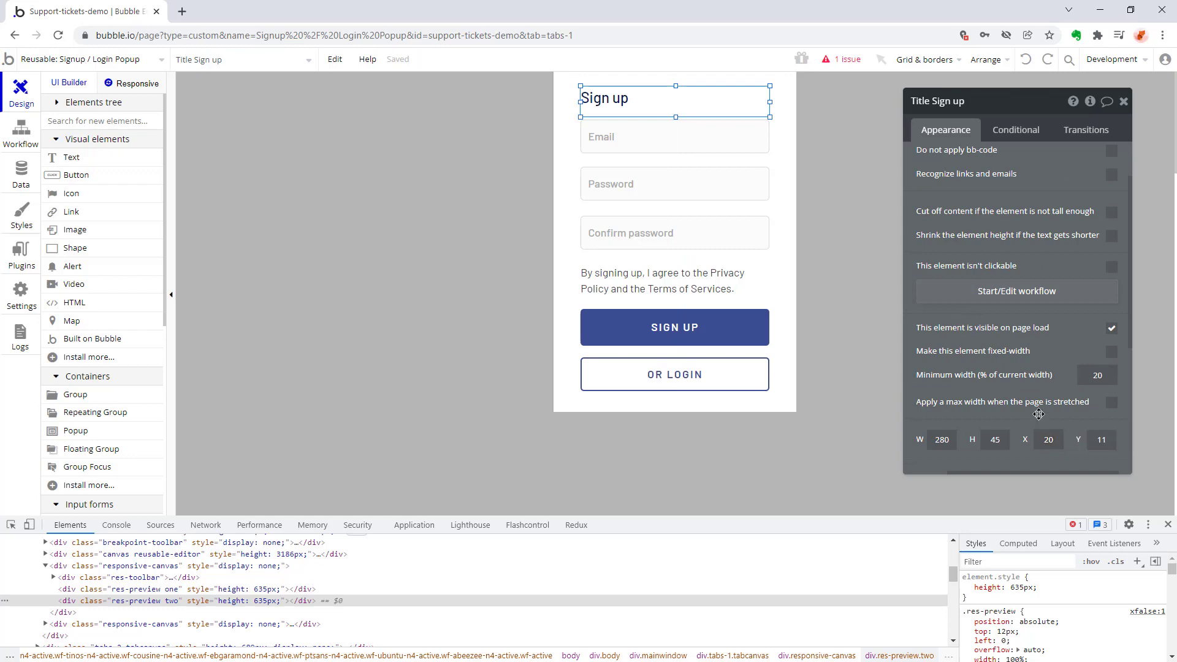
{"action": "scroll", "coordinate": [1113, 335], "scroll_direction": "up", "scroll_amount": 1}
{"action": "left_click", "coordinate": [1086, 130]}
{"action": "left_click", "coordinate": [966, 131]}
{"action": "scroll", "coordinate": [981, 337], "scroll_direction": "down", "scroll_amount": 4}
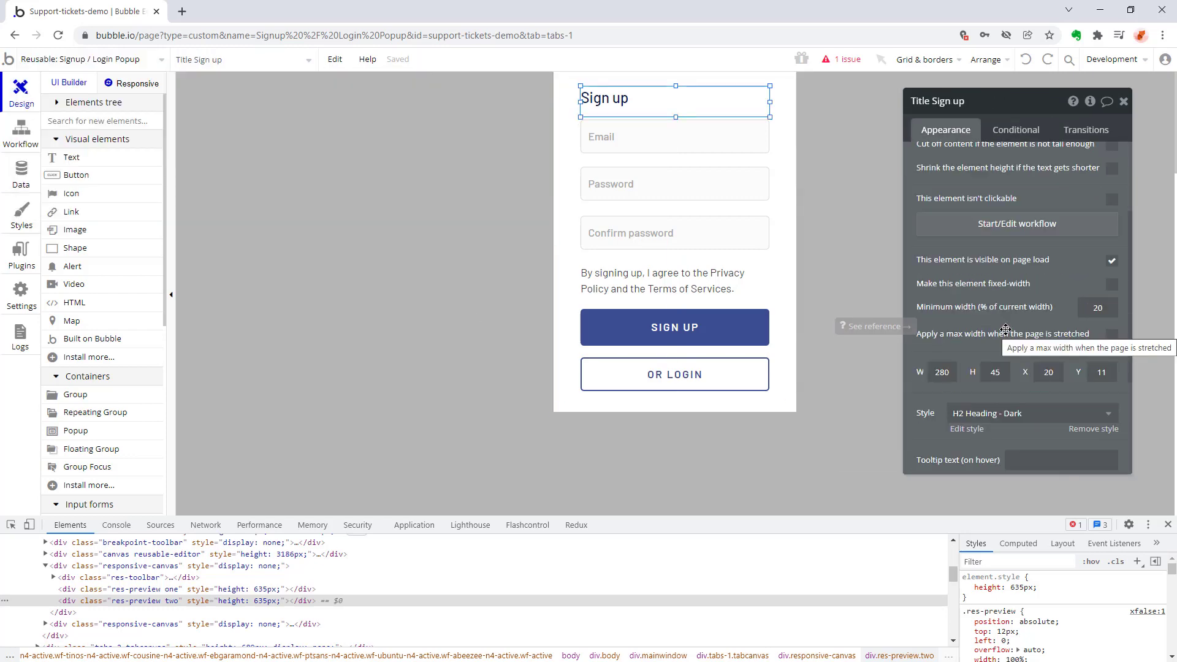
{"action": "scroll", "coordinate": [980, 339], "scroll_direction": "up", "scroll_amount": 5}
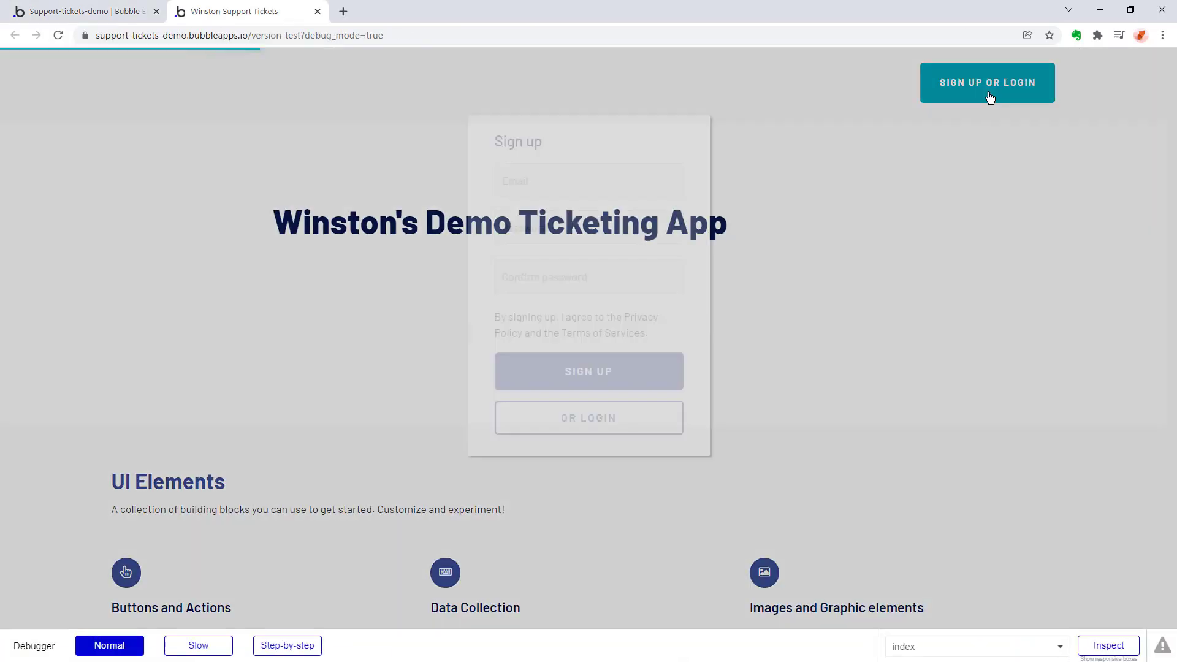
Check the login view of the popup in the index page preview and reopen the reusable Signup / Login Popup in the editor.
{"action": "left_click", "coordinate": [988, 92]}
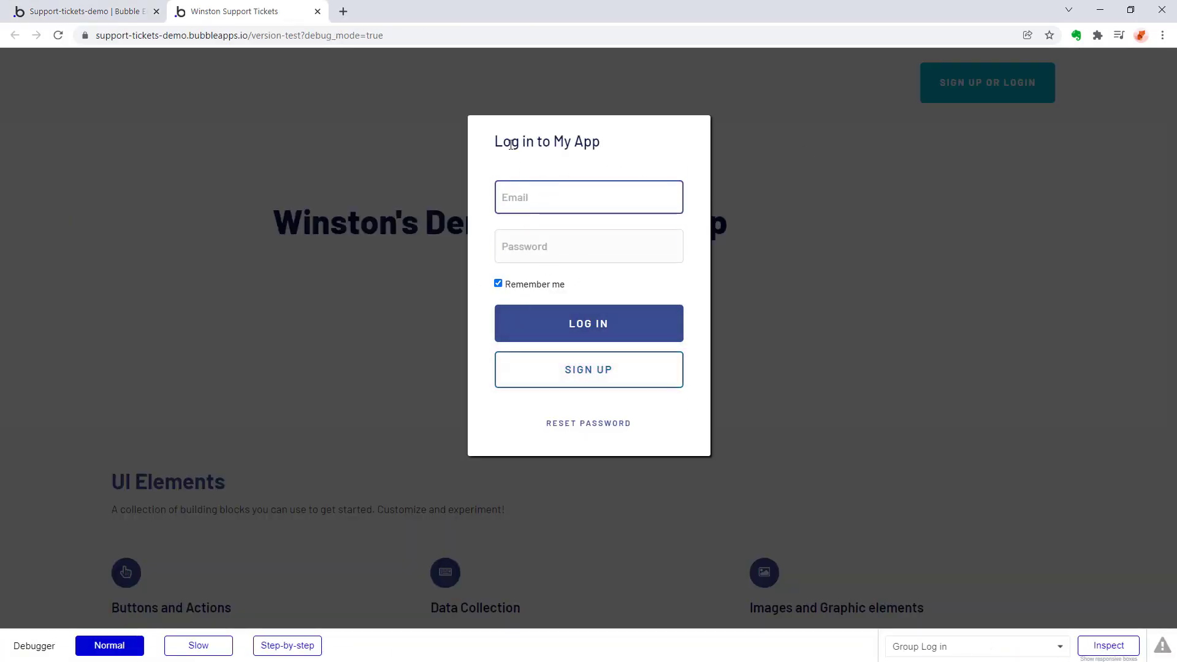
{"action": "left_click", "coordinate": [97, 16]}
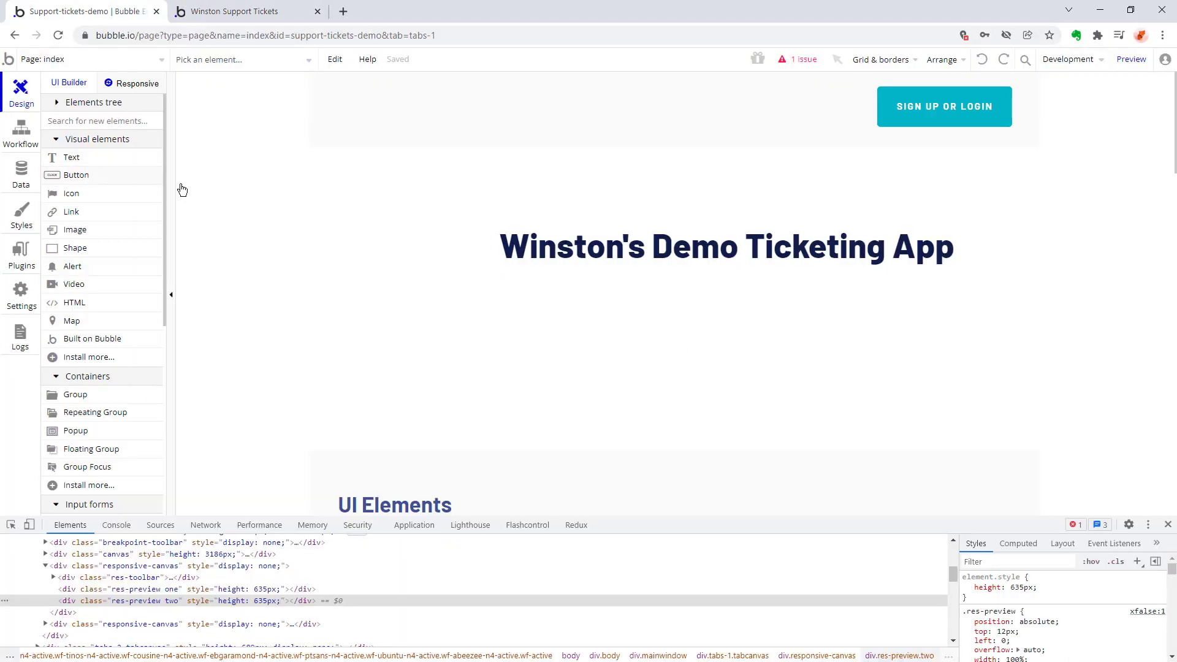
{"action": "left_click", "coordinate": [62, 62]}
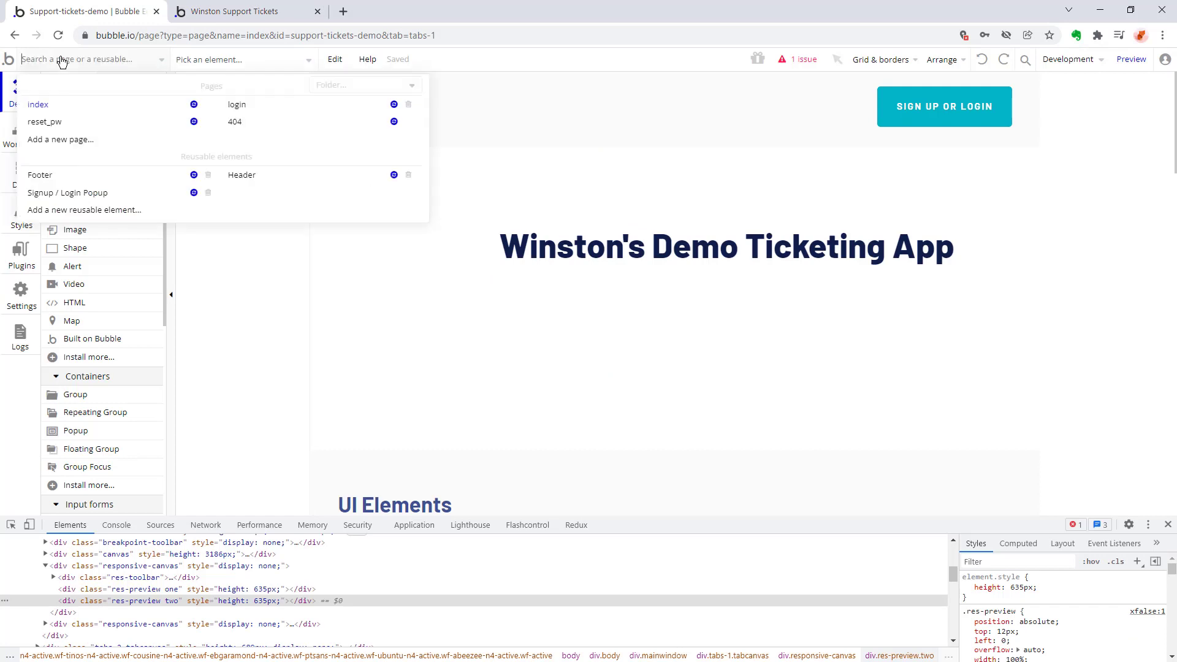
{"action": "left_click", "coordinate": [71, 191]}
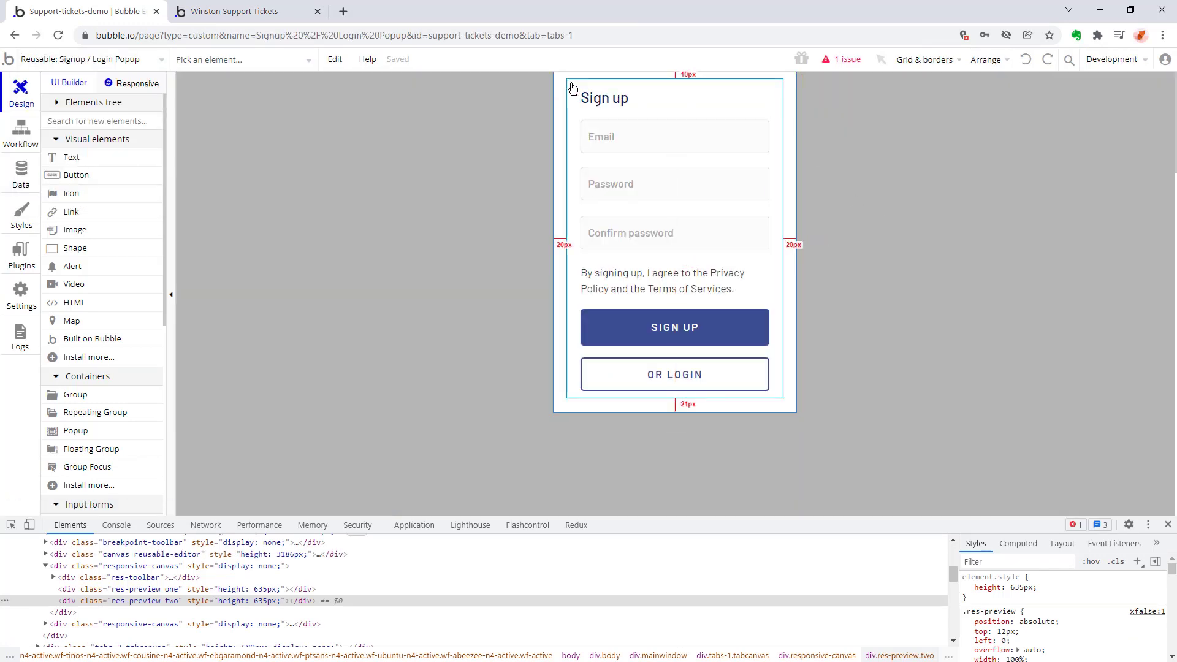
{"action": "double_click", "coordinate": [569, 83]}
{"action": "left_click_drag", "start_coordinate": [569, 83], "coordinate": [537, 186]}
{"action": "key", "text": "ctrl+z"}
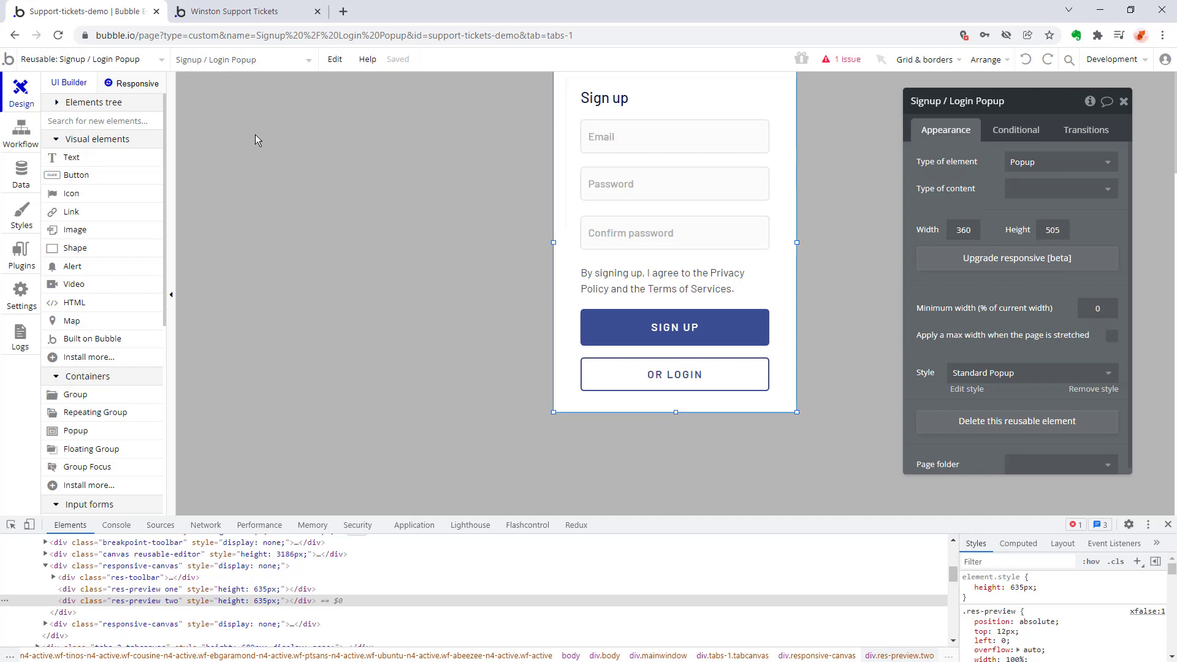
Reveal Group Log in from the popup's element list and examine how it overlaps the sign-up form.
{"action": "left_click", "coordinate": [259, 56]}
{"action": "scroll", "coordinate": [284, 159], "scroll_direction": "down", "scroll_amount": 3}
{"action": "scroll", "coordinate": [284, 160], "scroll_direction": "up", "scroll_amount": 3}
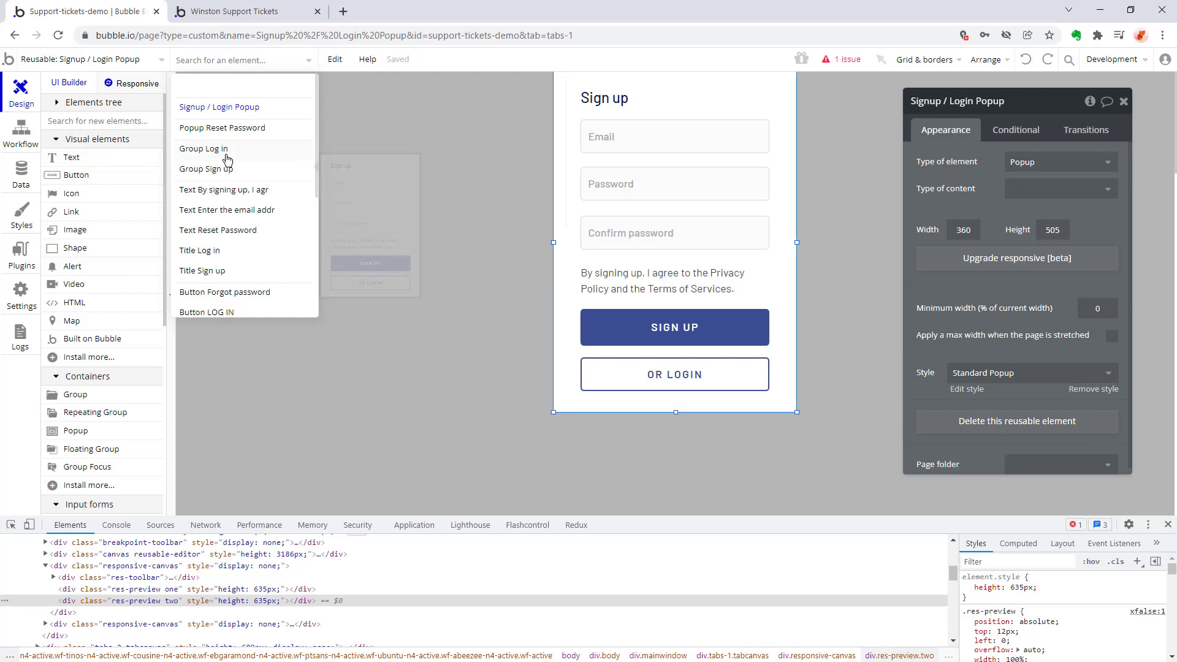
{"action": "mouse_move", "coordinate": [227, 159]}
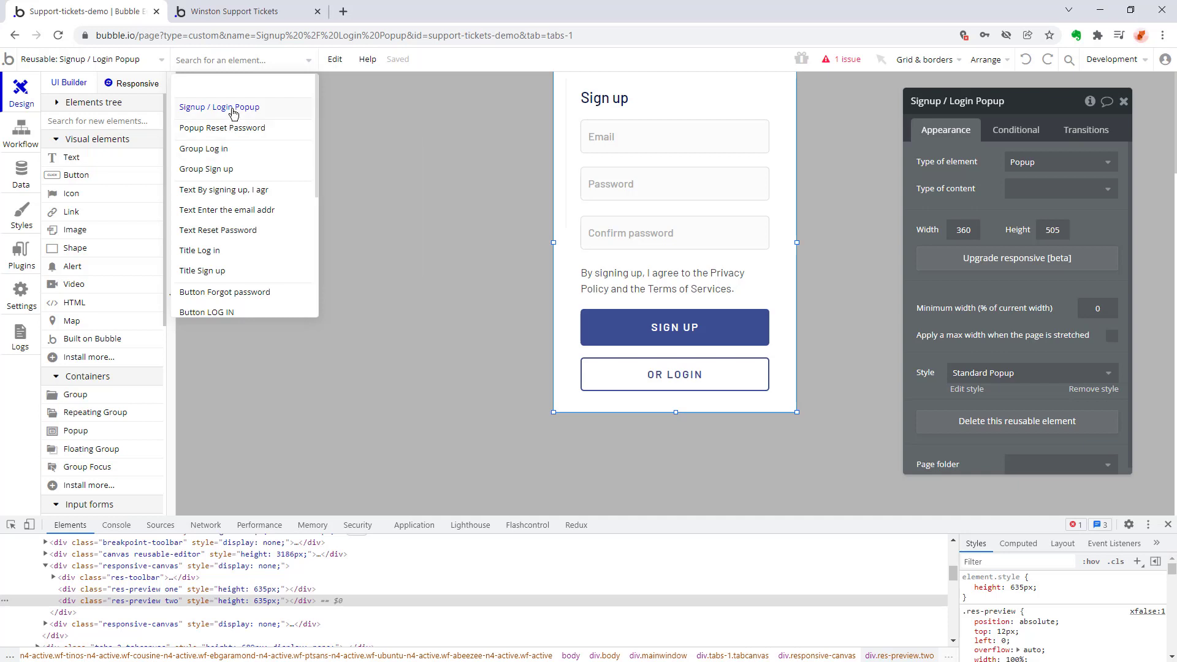
{"action": "mouse_move", "coordinate": [234, 113]}
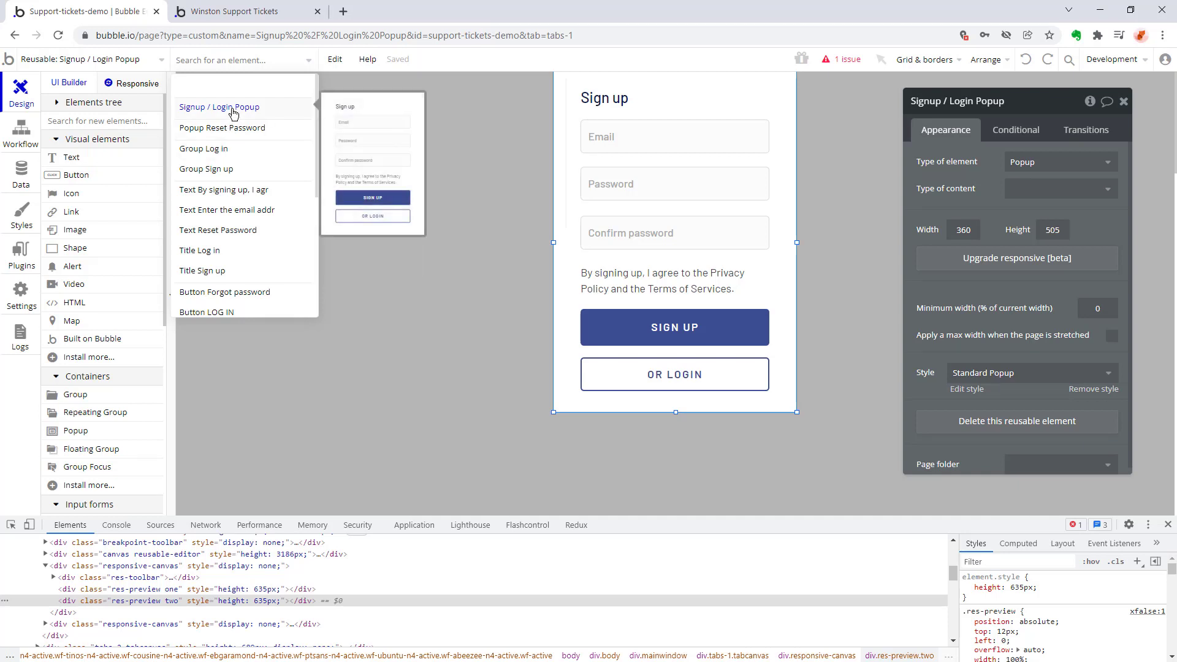
{"action": "left_click", "coordinate": [234, 151]}
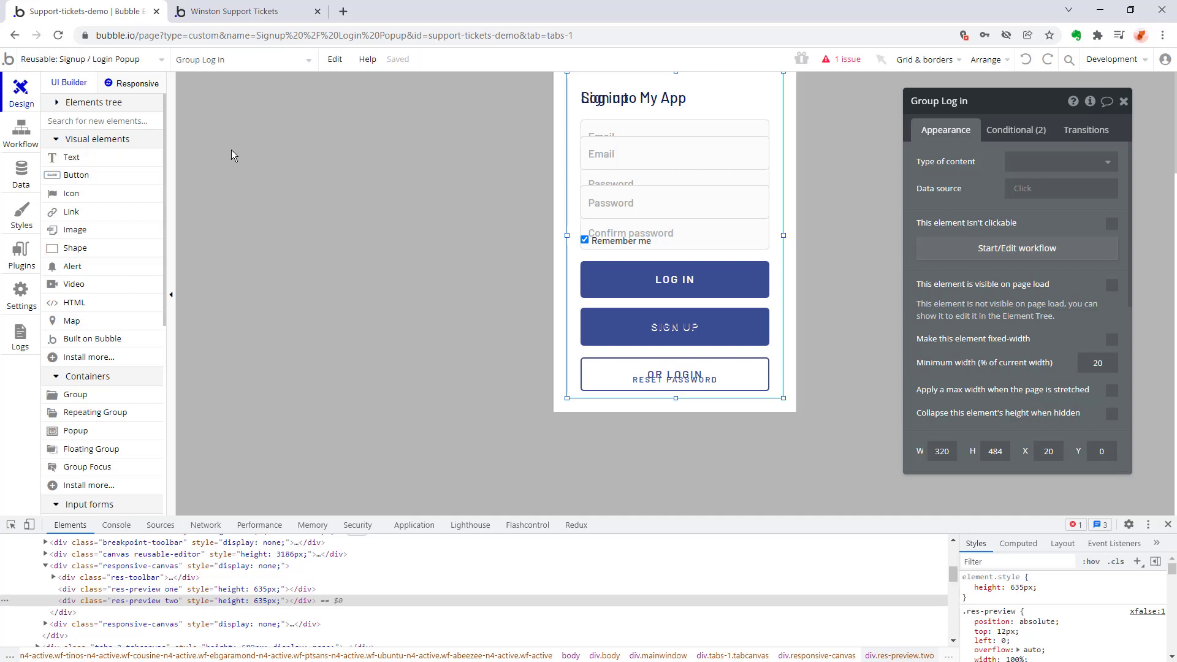
{"action": "left_click", "coordinate": [473, 141]}
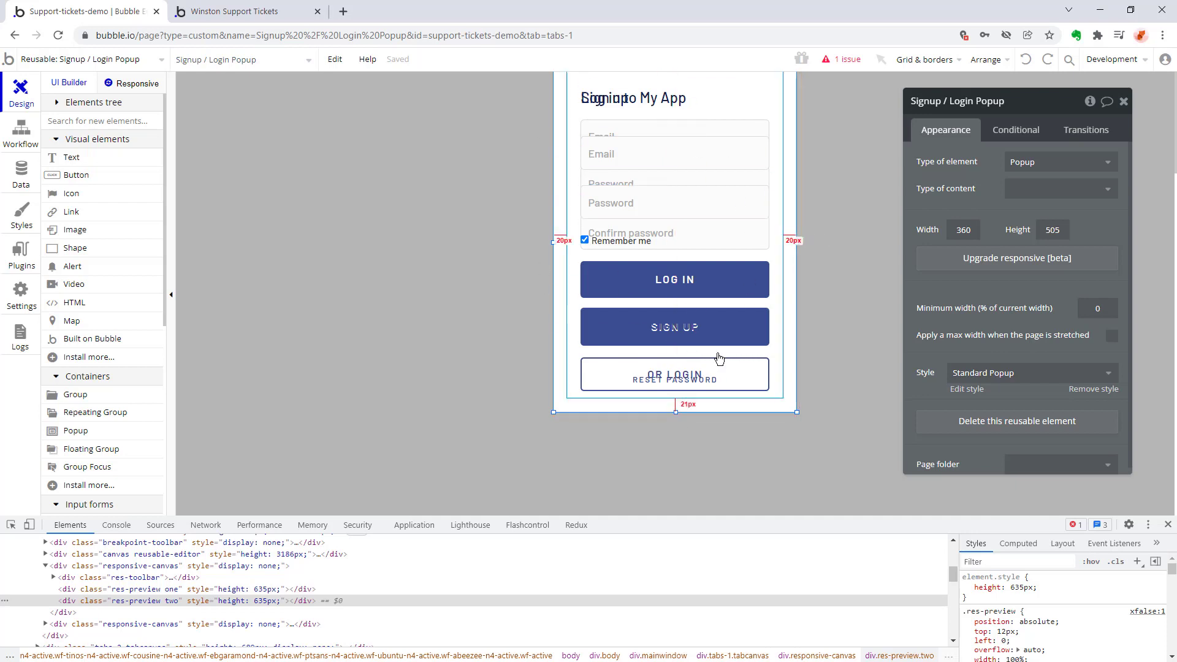
{"action": "scroll", "coordinate": [425, 286], "scroll_direction": "down", "scroll_amount": 2}
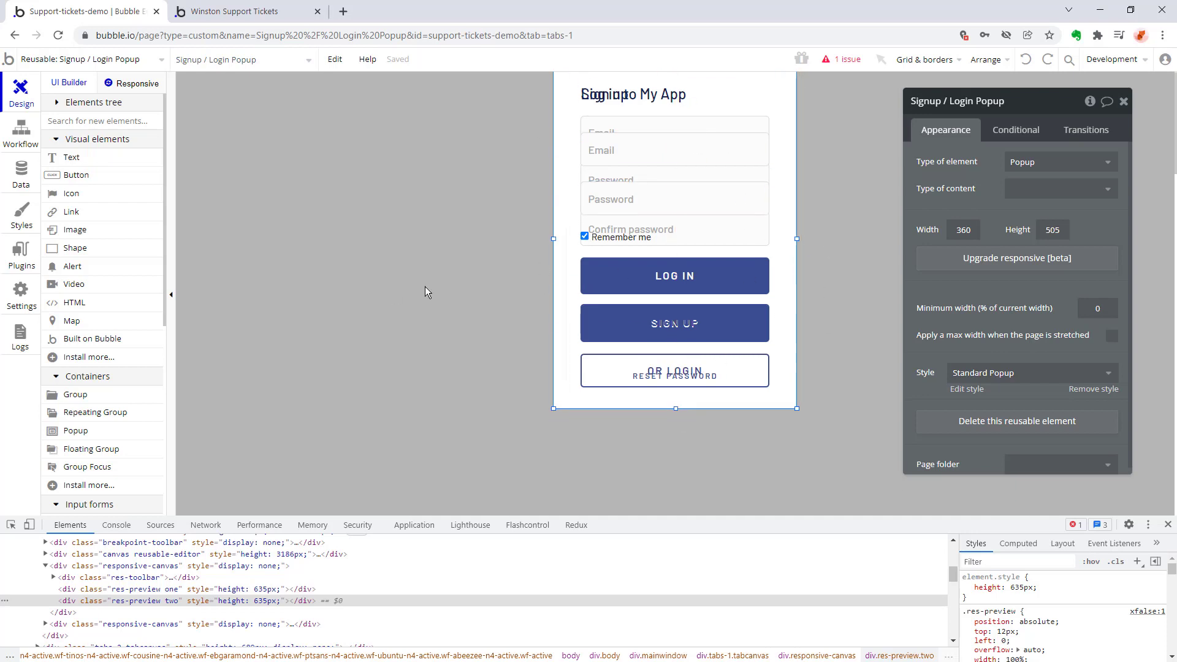
{"action": "scroll", "coordinate": [425, 286], "scroll_direction": "up", "scroll_amount": 2}
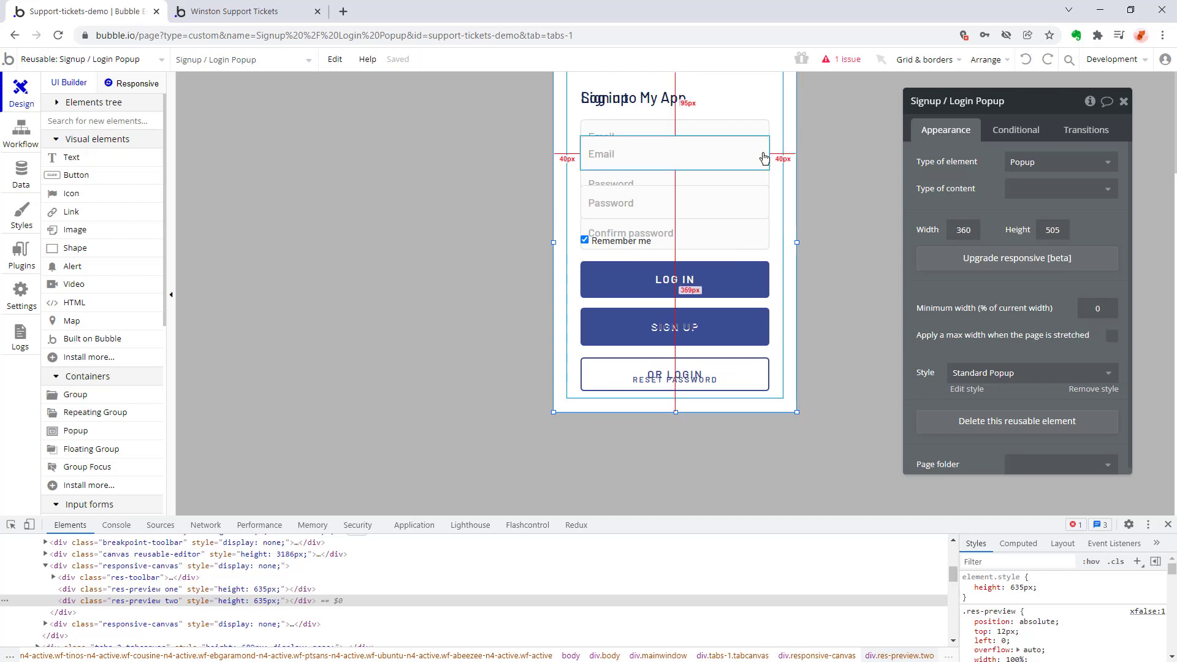
Select Group Log in, Group Sign up and the "By signing up" text in turn to compare their properties and layers.
{"action": "left_click", "coordinate": [226, 64]}
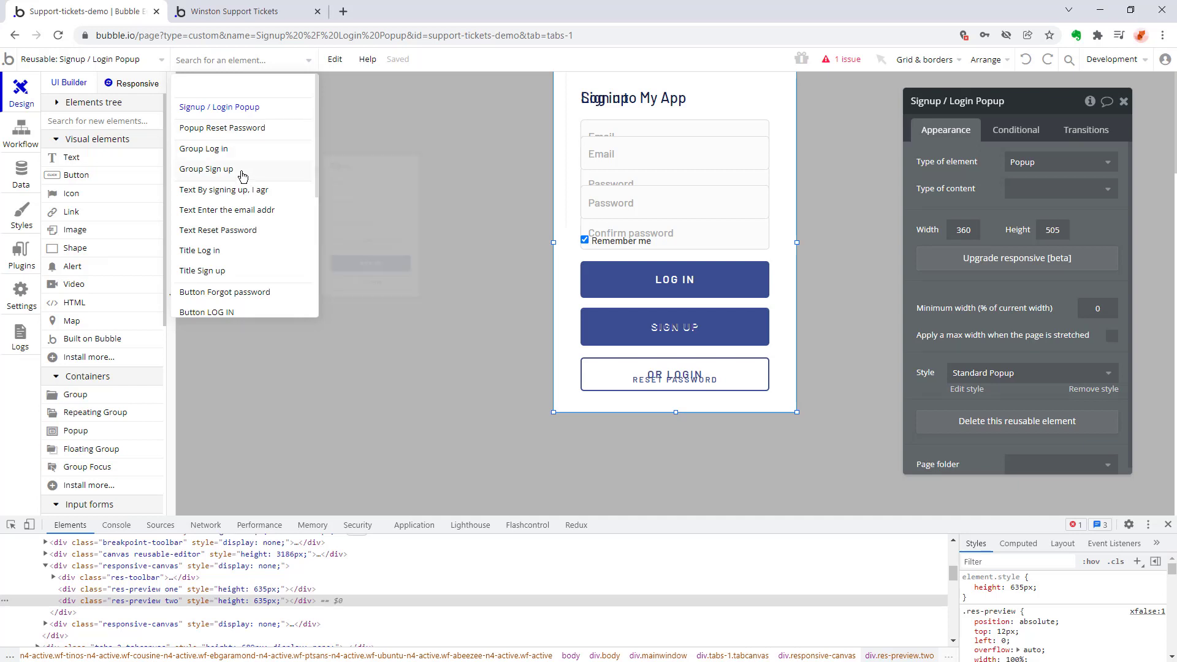
{"action": "left_click", "coordinate": [237, 154]}
{"action": "left_click", "coordinate": [231, 77]}
{"action": "left_click", "coordinate": [226, 172]}
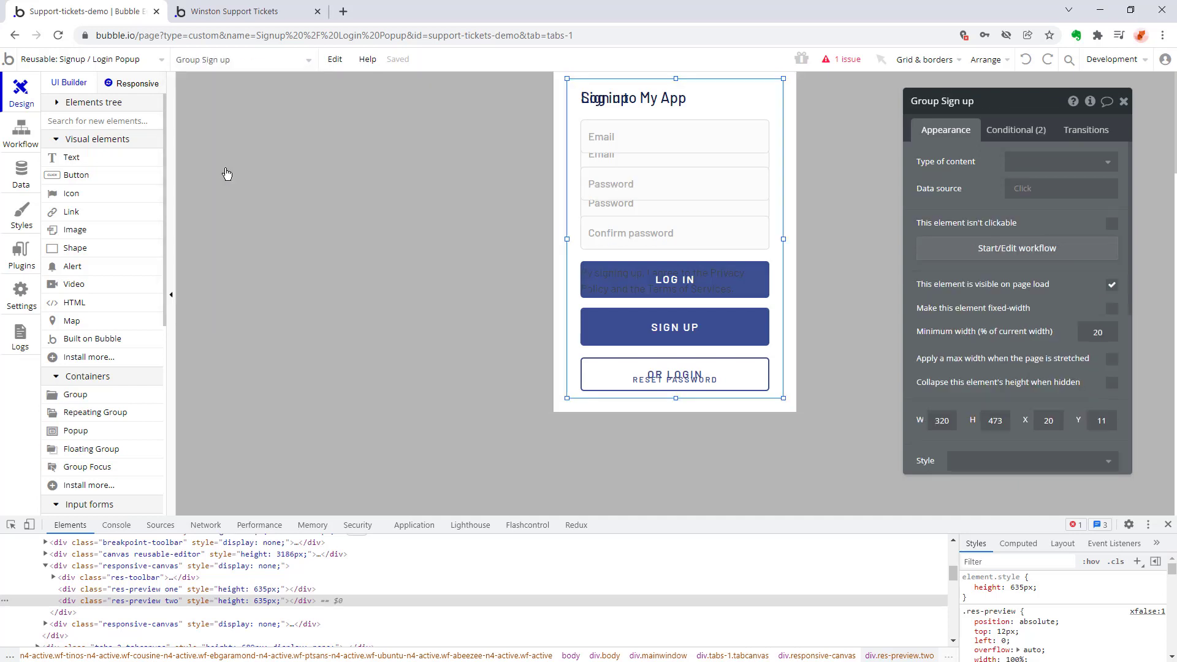
{"action": "left_click", "coordinate": [224, 63]}
{"action": "left_click", "coordinate": [224, 191]}
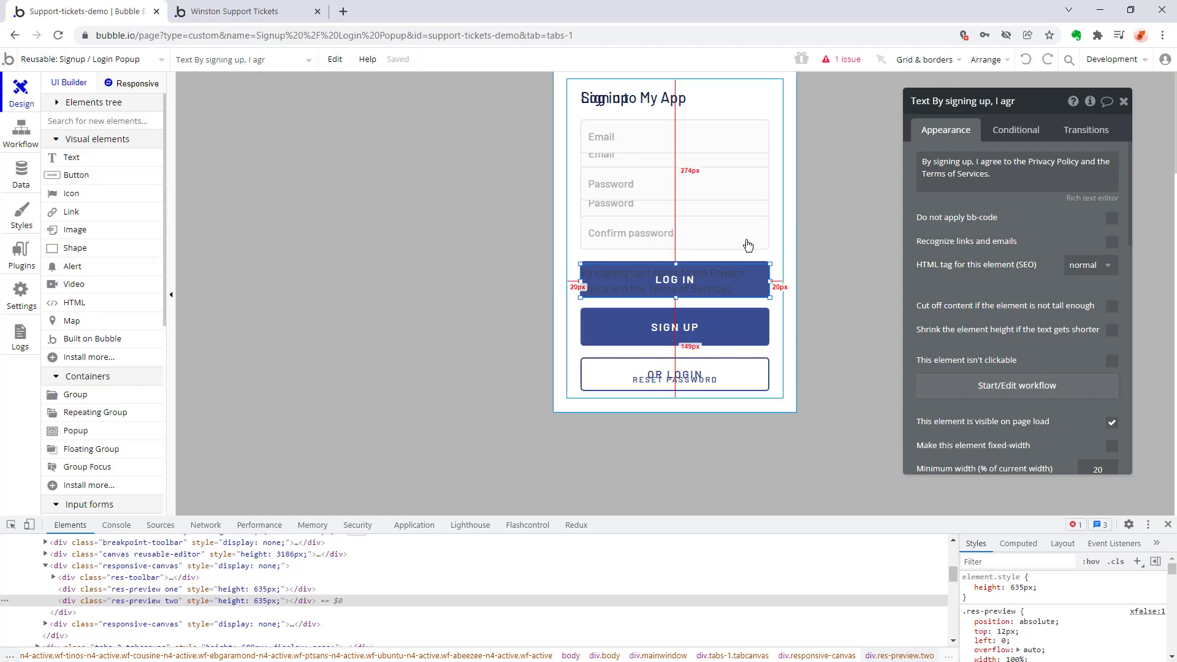
{"action": "left_click", "coordinate": [515, 377]}
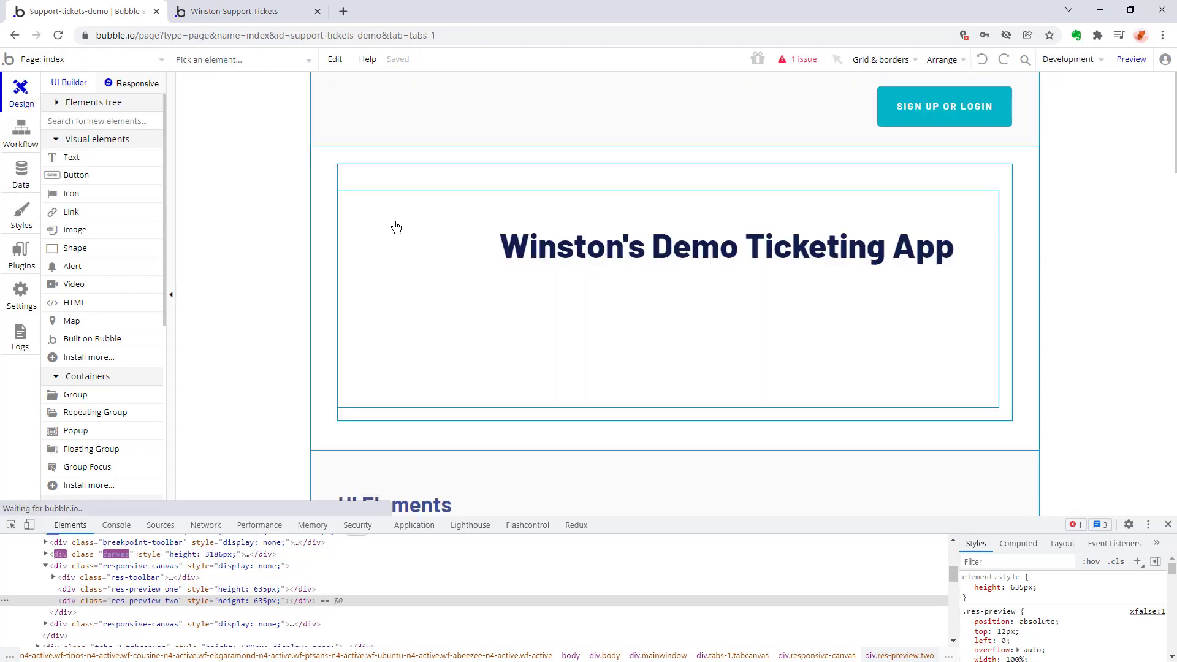
Examine the conditions on Group Log in that control its visibility by the Signup / Login Popup's mode.
{"action": "left_click", "coordinate": [224, 60]}
{"action": "left_click", "coordinate": [227, 149]}
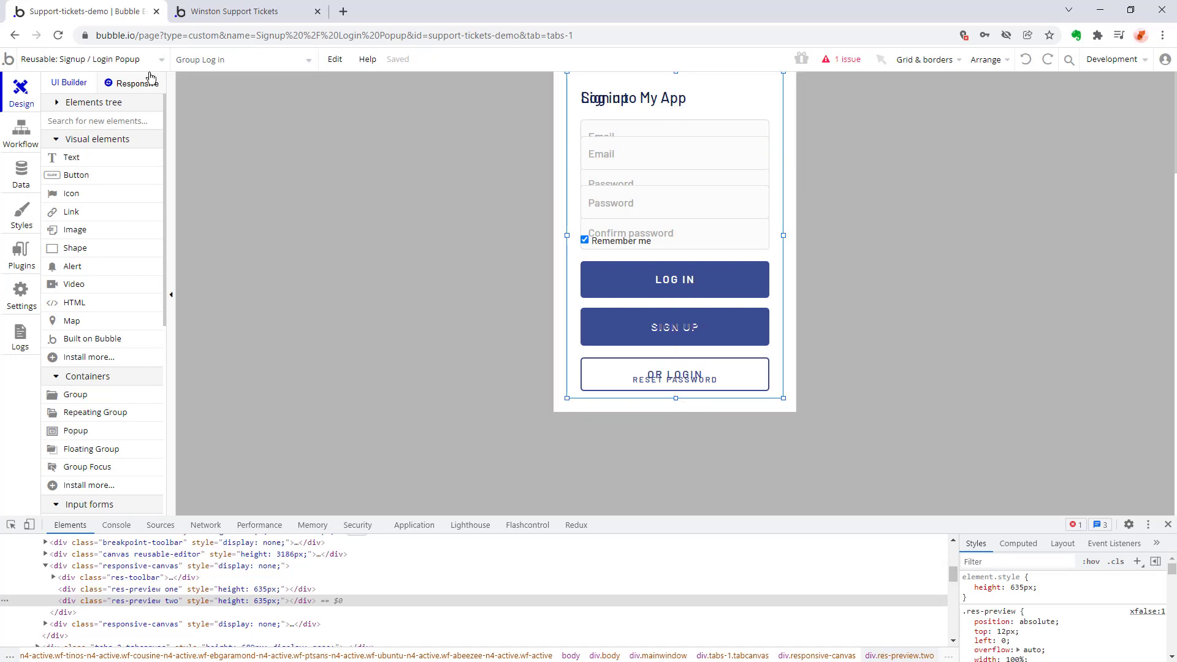
{"action": "left_click", "coordinate": [1015, 130]}
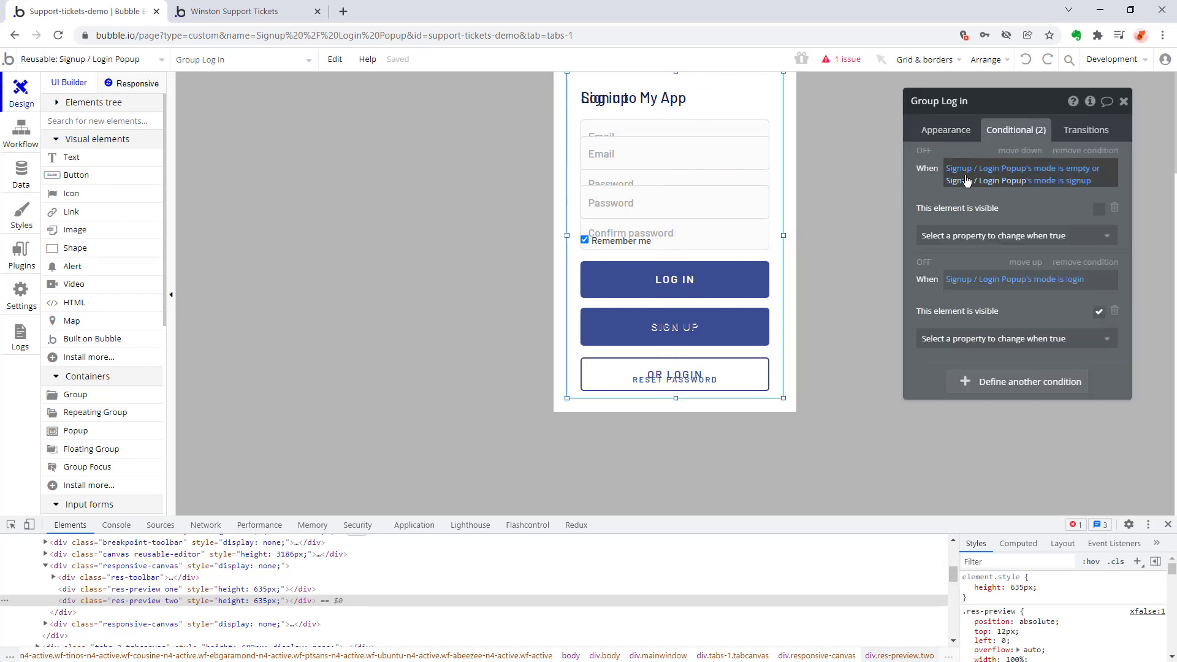
{"action": "mouse_move", "coordinate": [967, 181]}
{"action": "left_click", "coordinate": [1049, 180]}
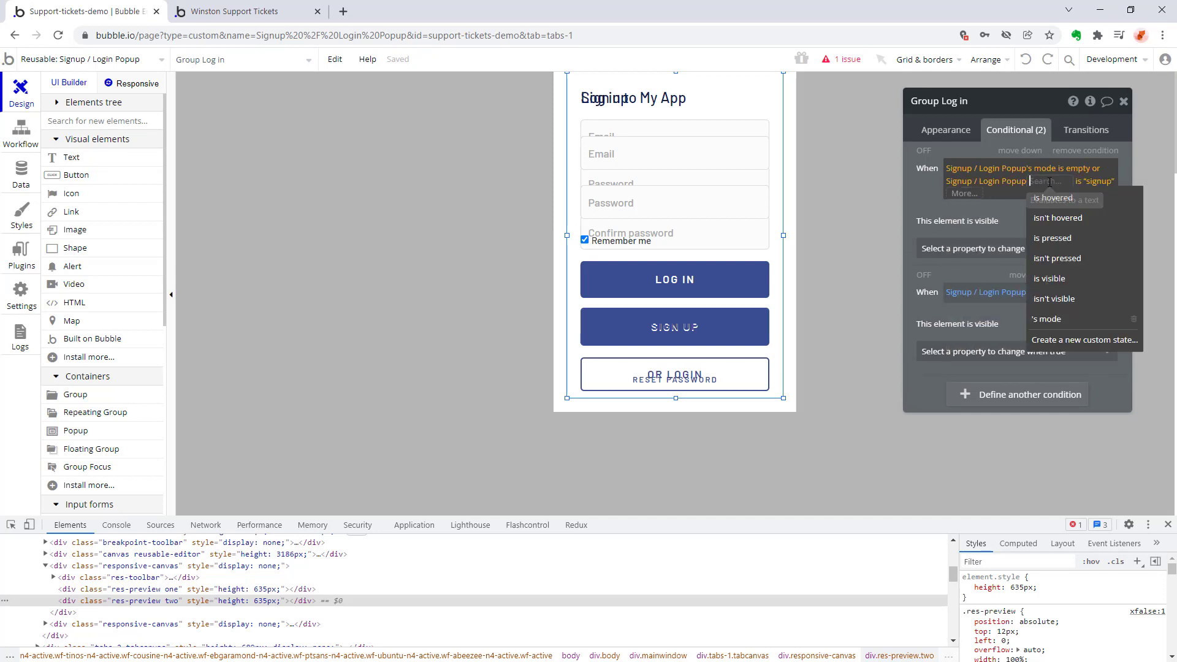
{"action": "key", "text": "Escape"}
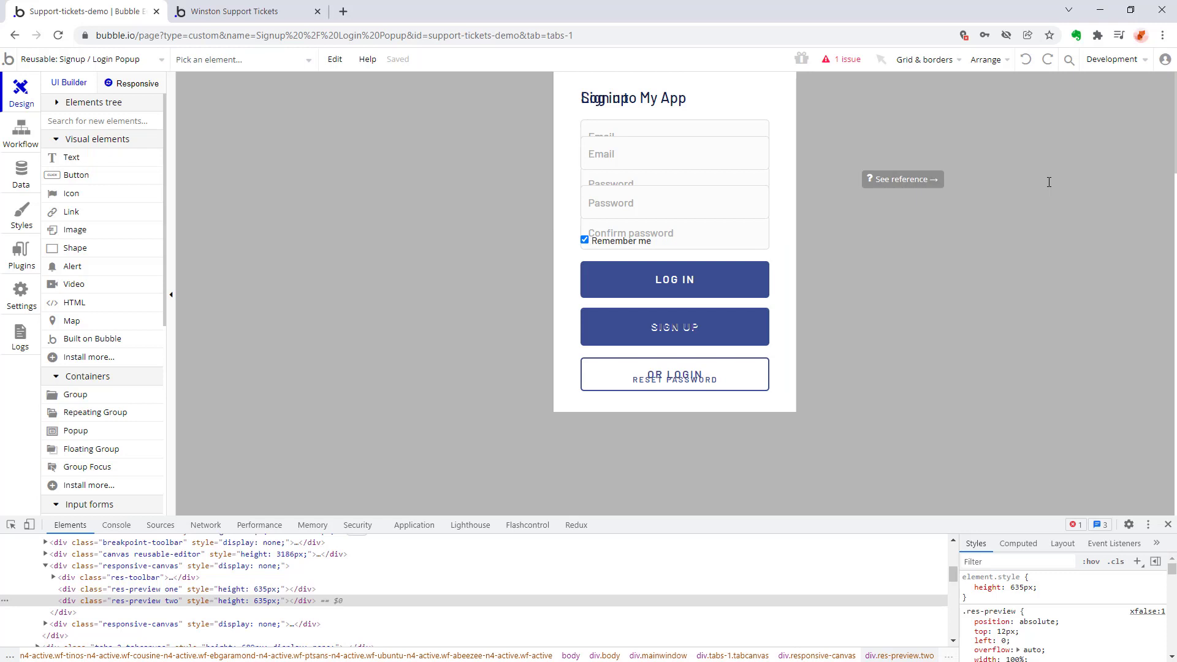
Show the properties of Signup / Login Popup, Popup Reset Password, Group Sign up and Group Log in one after another.
{"action": "left_click", "coordinate": [985, 221]}
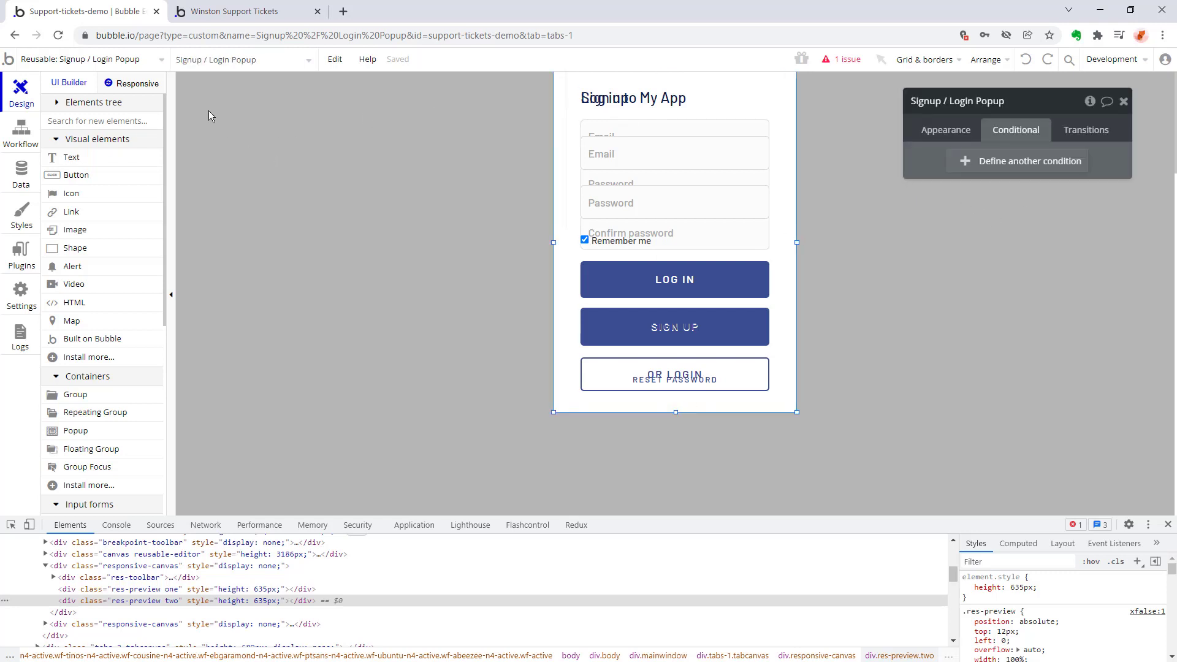
{"action": "left_click", "coordinate": [954, 131]}
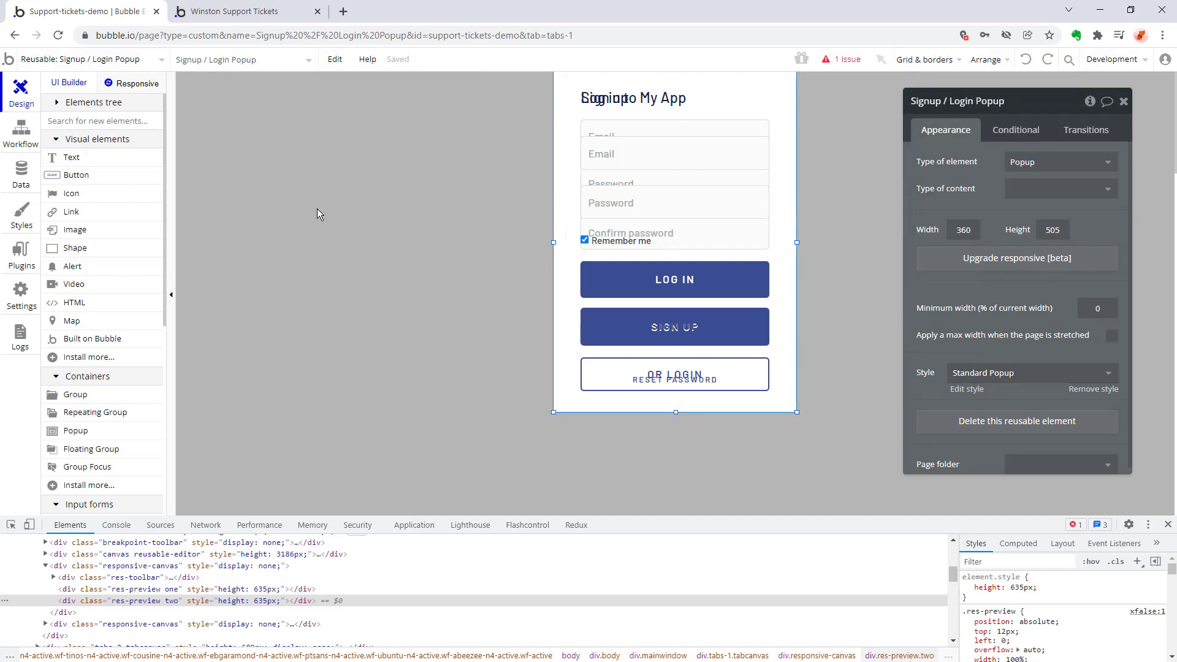
{"action": "mouse_move", "coordinate": [244, 59]}
{"action": "left_click", "coordinate": [214, 128]}
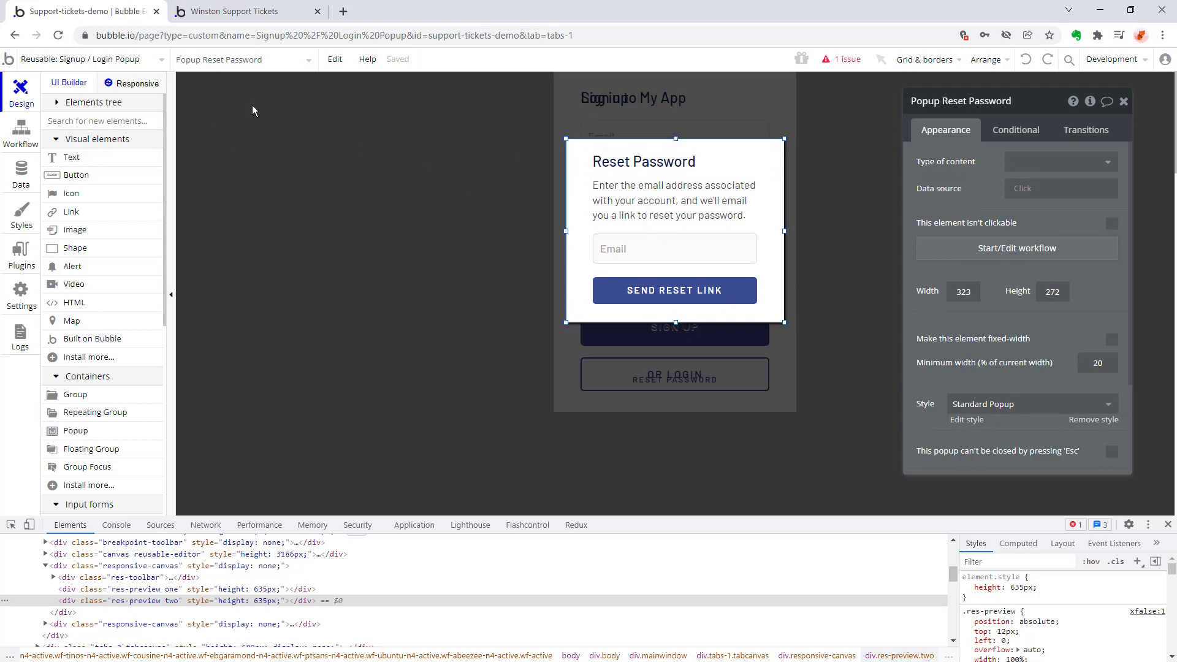
{"action": "mouse_move", "coordinate": [212, 64]}
{"action": "left_click", "coordinate": [219, 107]}
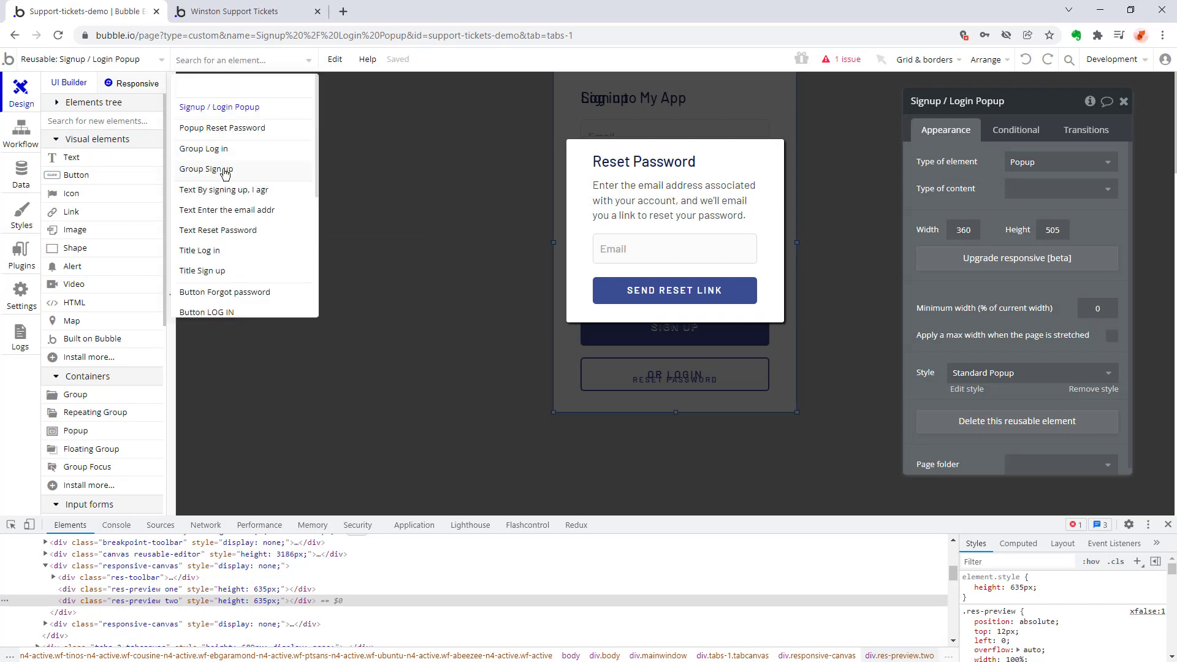
{"action": "left_click", "coordinate": [225, 166]}
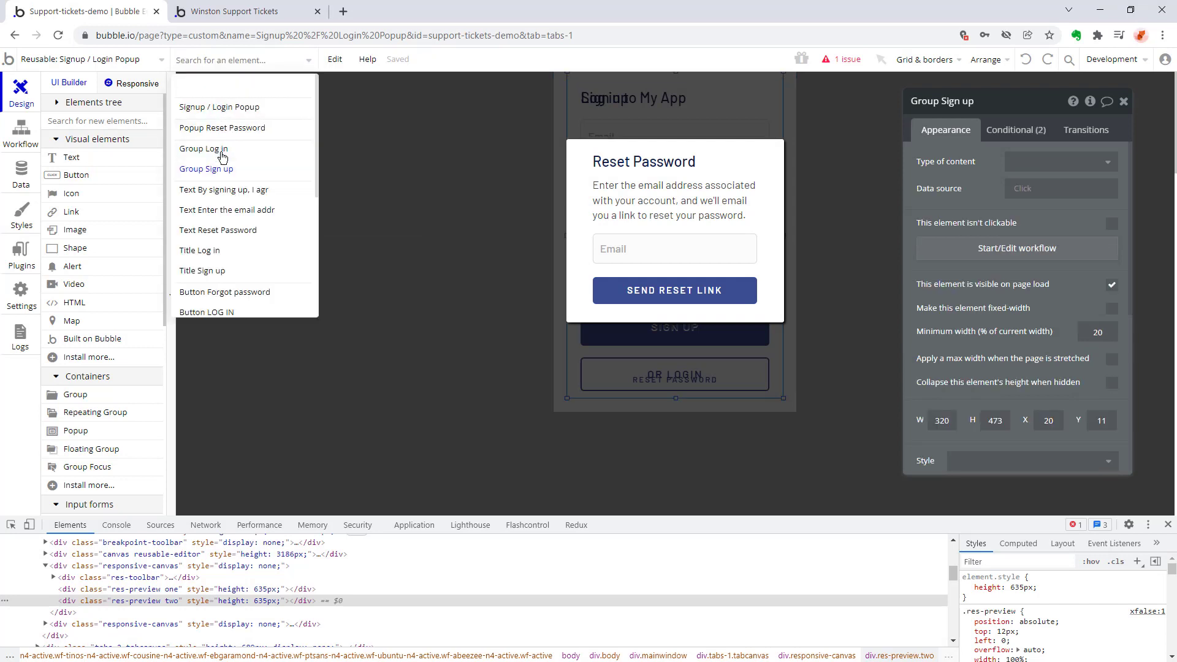
{"action": "left_click", "coordinate": [222, 149]}
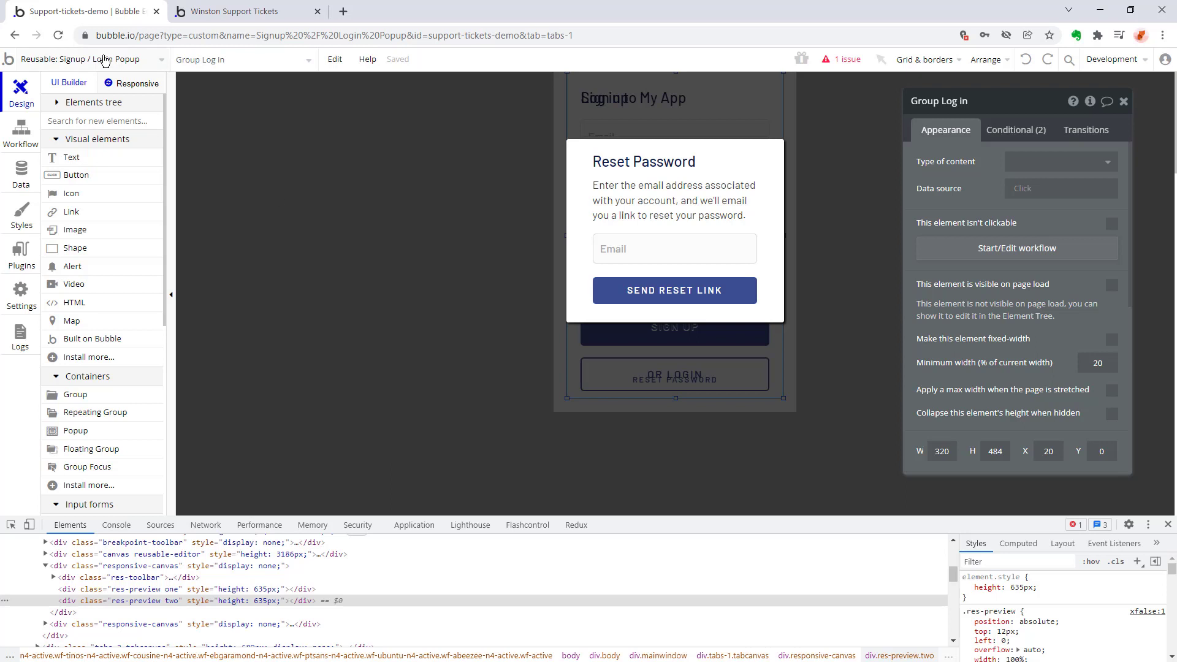
{"action": "mouse_move", "coordinate": [104, 55]}
{"action": "mouse_move", "coordinate": [60, 193]}
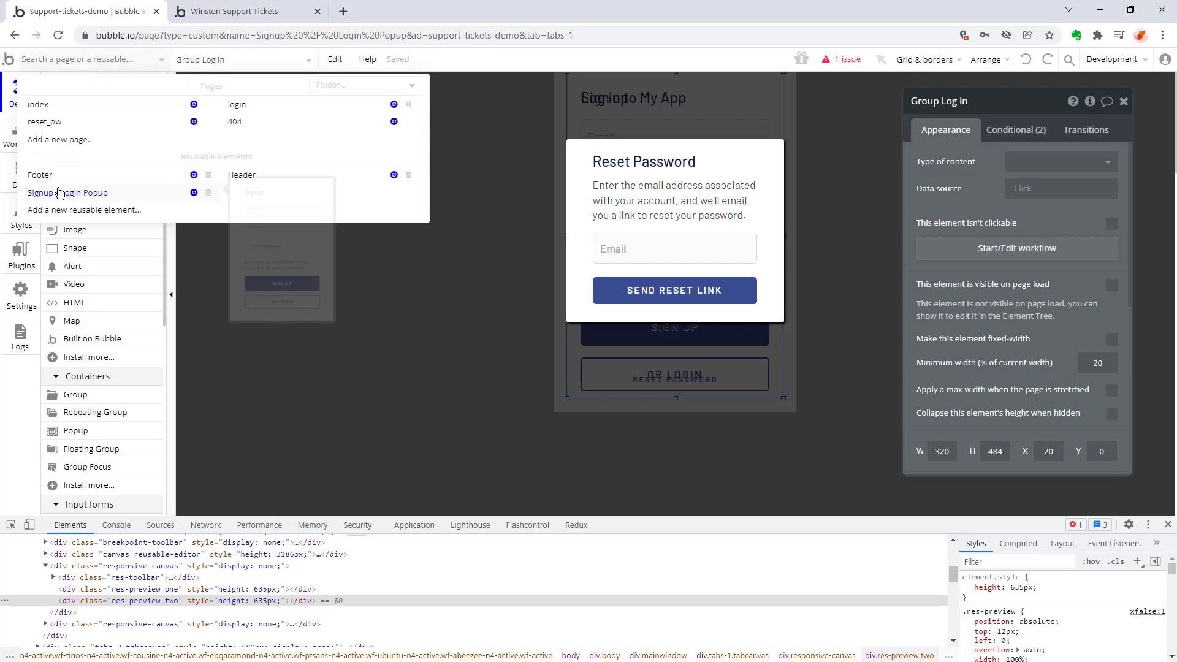
Switch to the index page and return to the Signup / Login Popup reusable element to reset its editing view.
{"action": "left_click", "coordinate": [38, 105]}
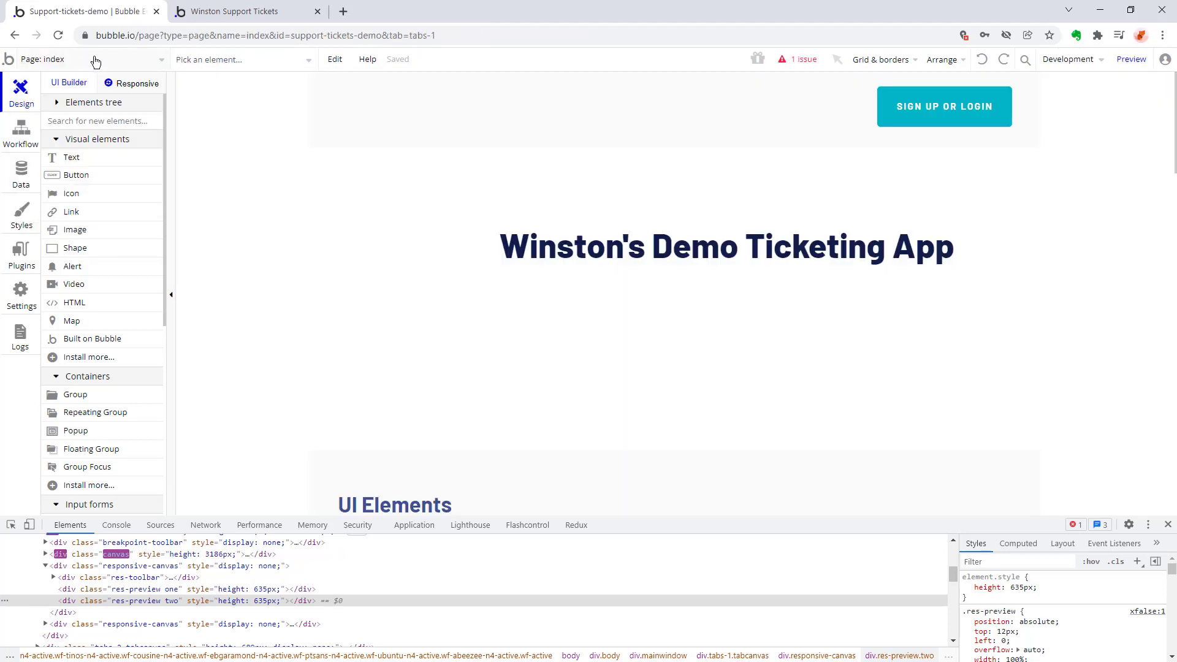
{"action": "mouse_move", "coordinate": [55, 64]}
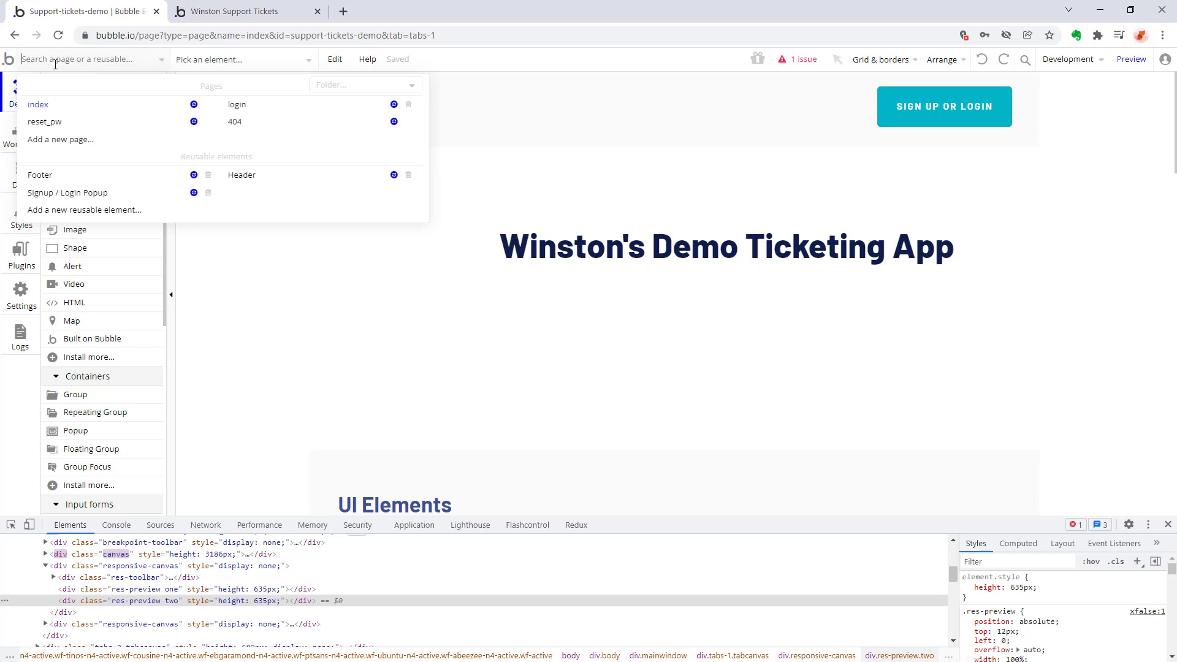
{"action": "left_click", "coordinate": [59, 193]}
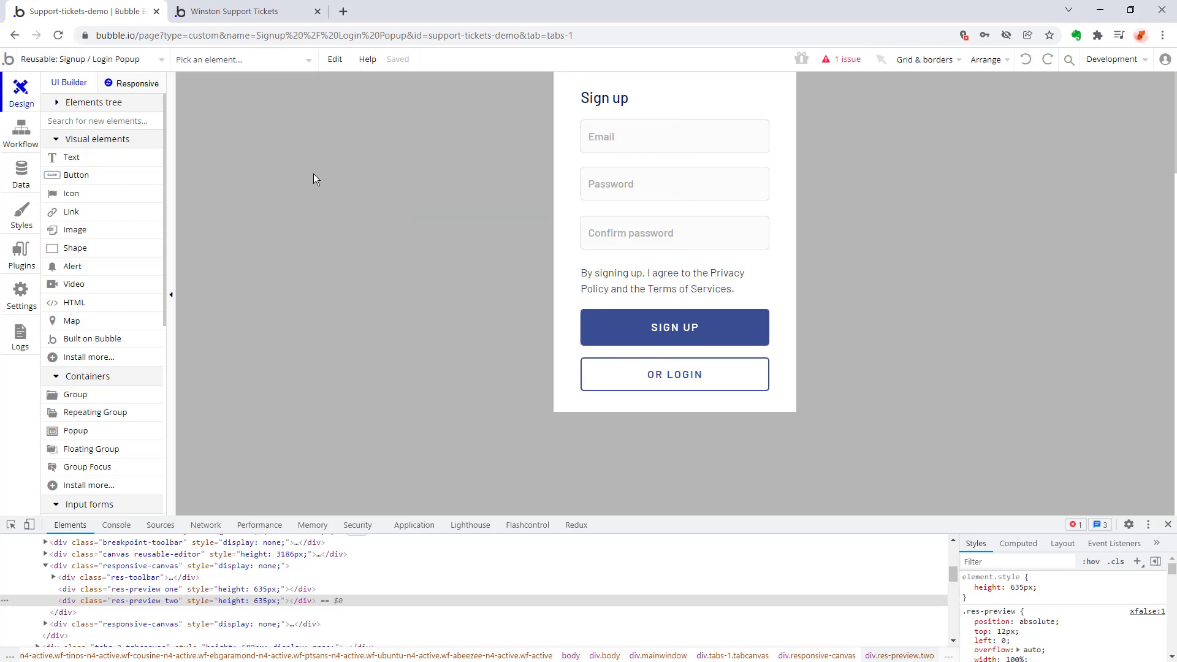
Select the Signup / Login Popup itself and examine its conditional and appearance settings.
{"action": "left_click", "coordinate": [250, 60]}
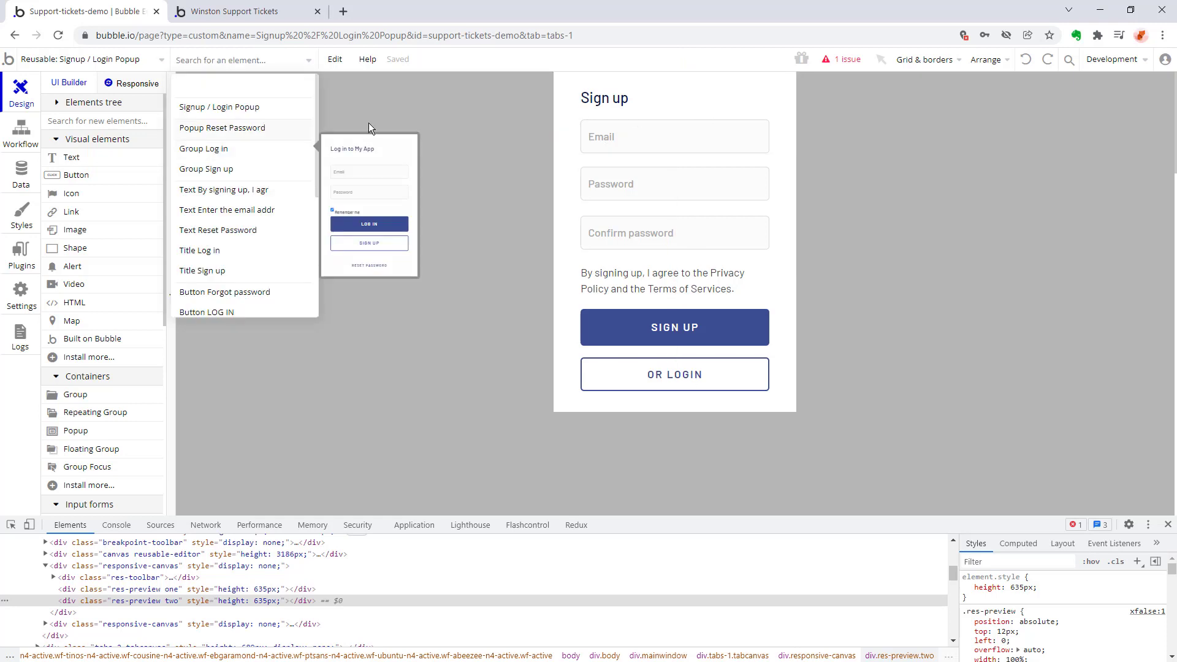
{"action": "left_click", "coordinate": [473, 107]}
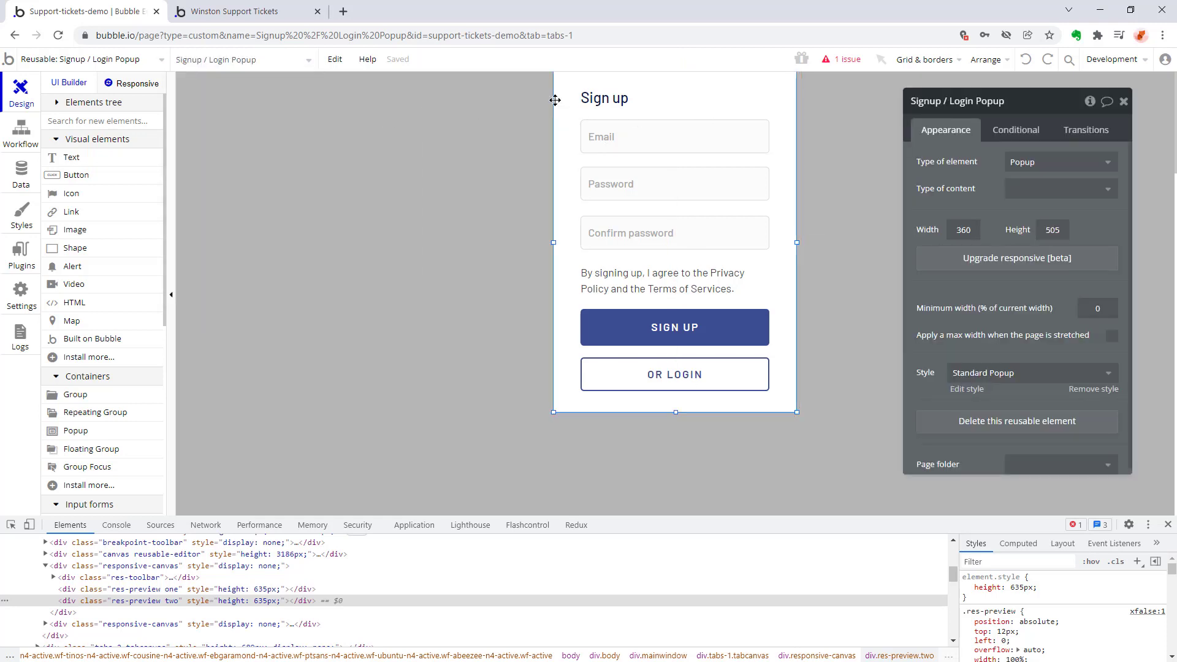
{"action": "left_click", "coordinate": [1015, 130]}
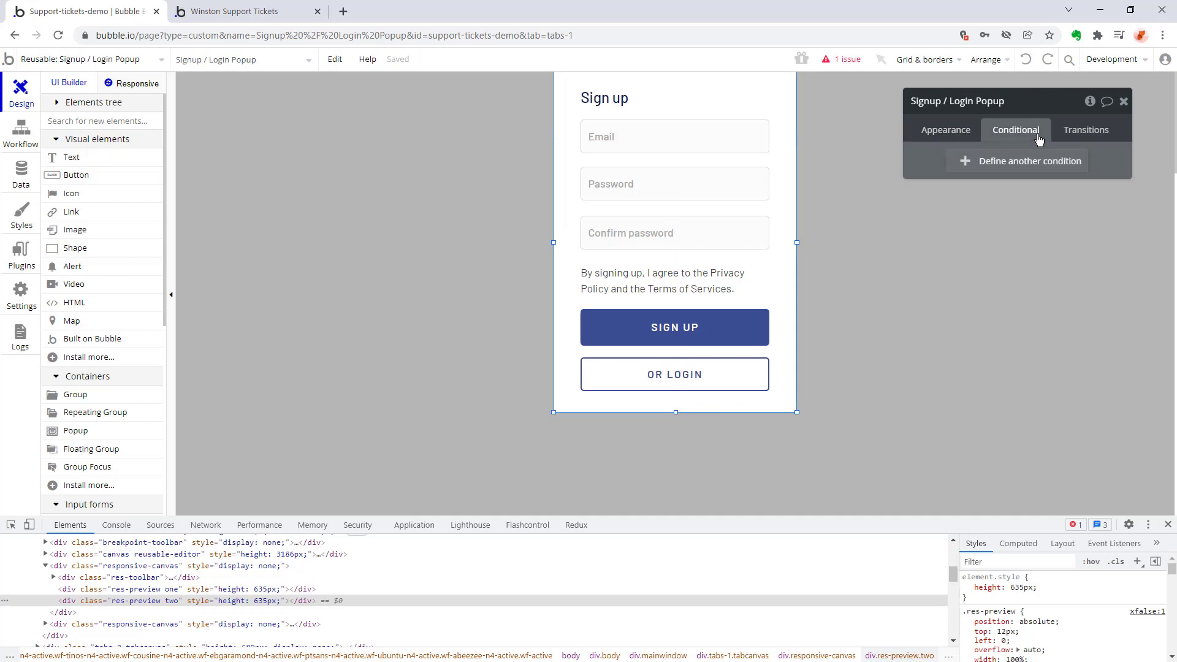
{"action": "left_click", "coordinate": [971, 137]}
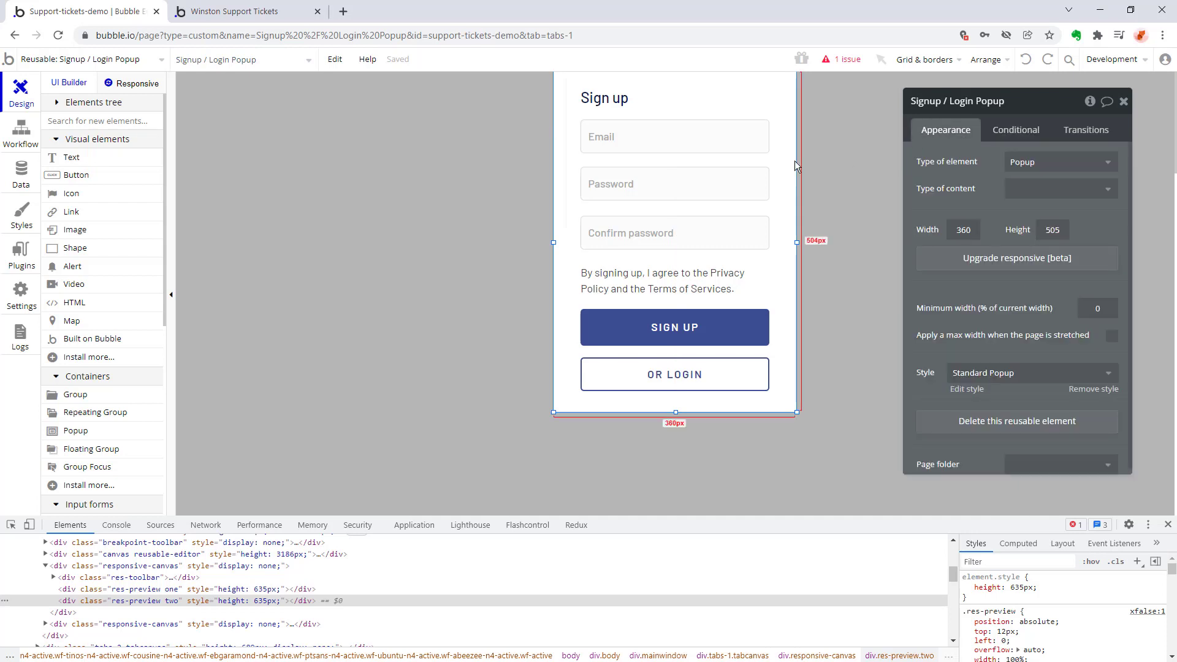
Turn off visibility on page load for Group Sign up.
{"action": "left_click", "coordinate": [782, 89]}
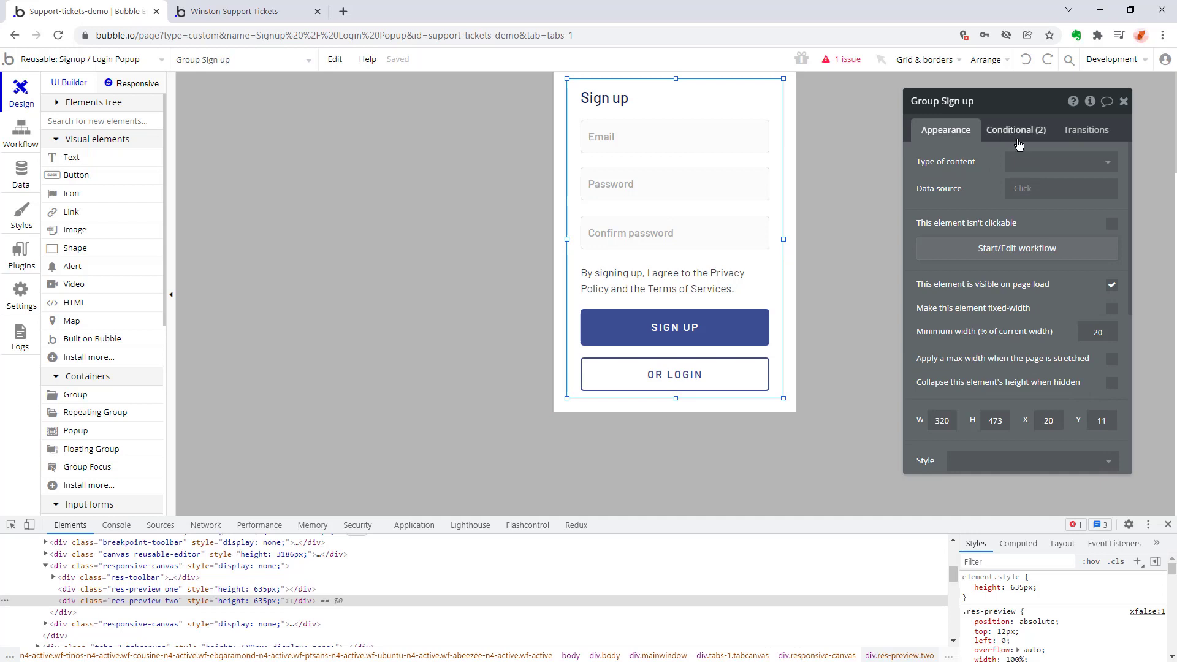
{"action": "left_click", "coordinate": [1111, 285]}
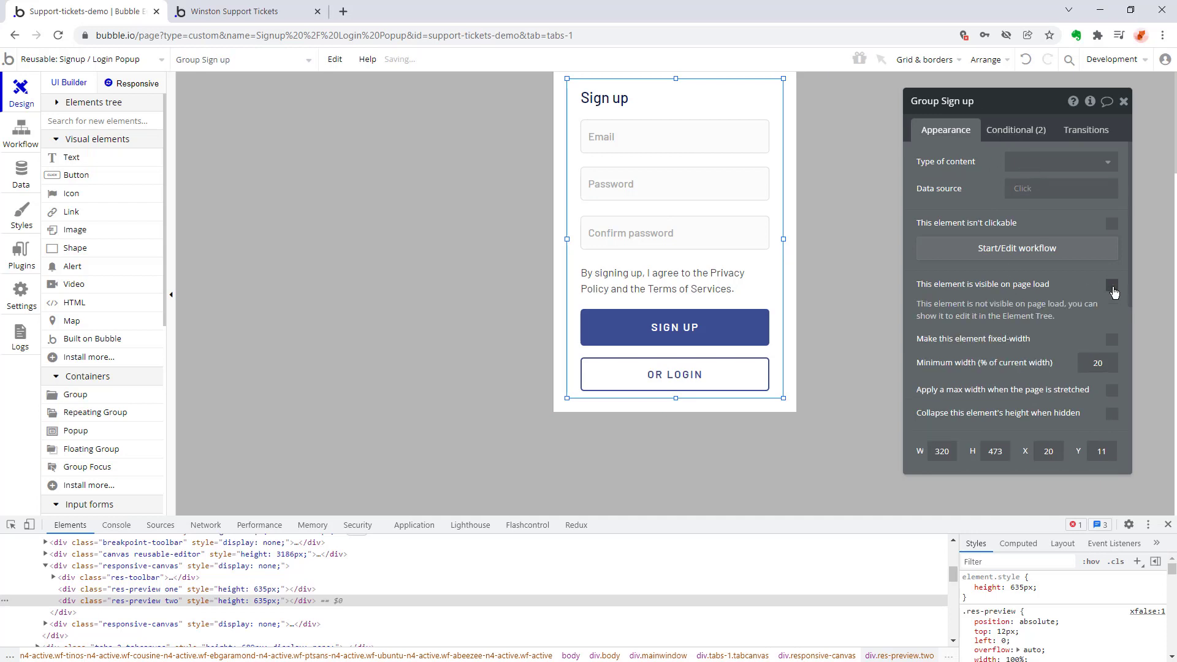
{"action": "left_click", "coordinate": [513, 214]}
Reopen the Signup / Login Popup by way of the index page and examine its default contents.
{"action": "left_click", "coordinate": [46, 59]}
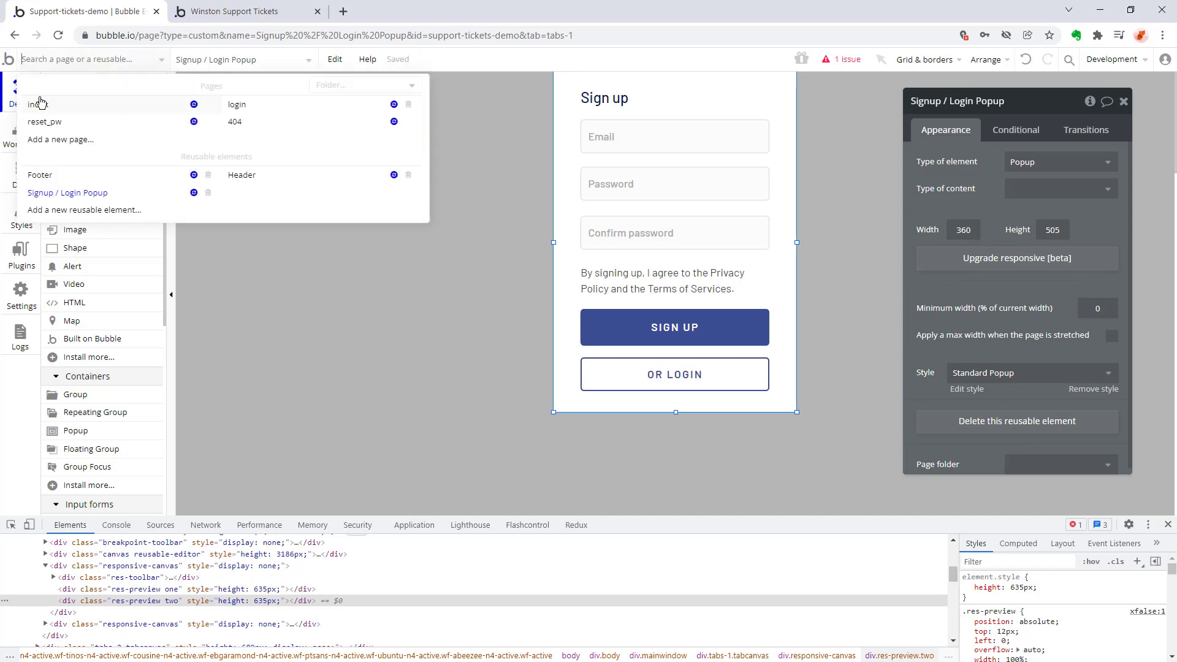
{"action": "left_click", "coordinate": [40, 101]}
{"action": "left_click", "coordinate": [58, 61]}
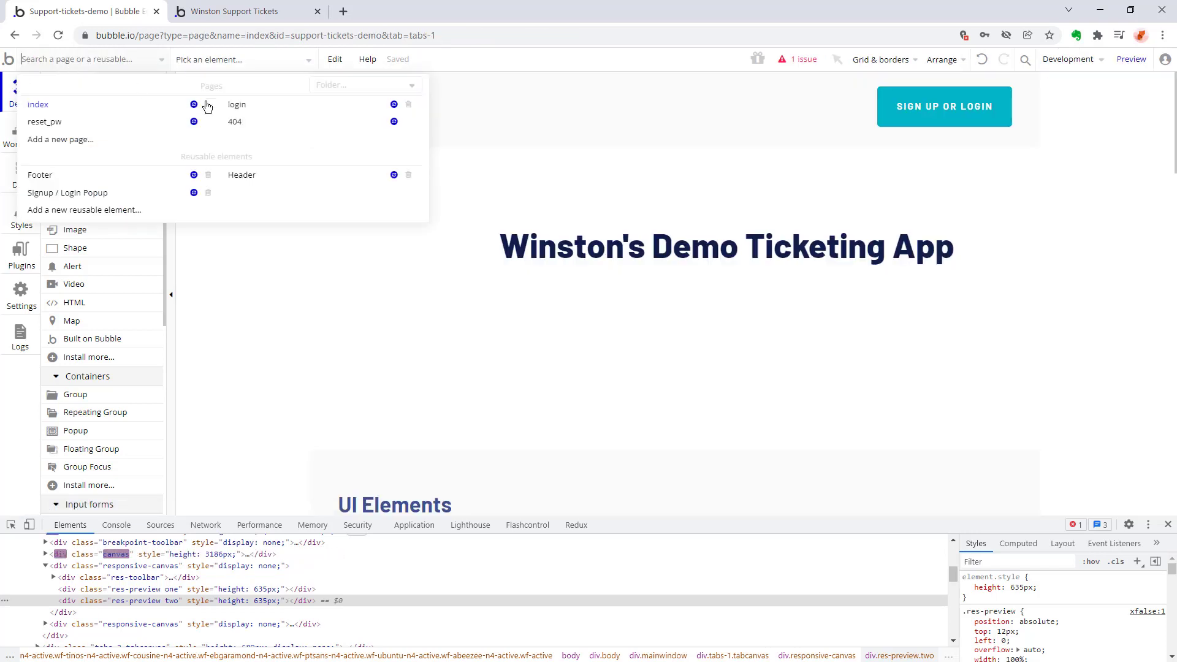
{"action": "left_click", "coordinate": [95, 200]}
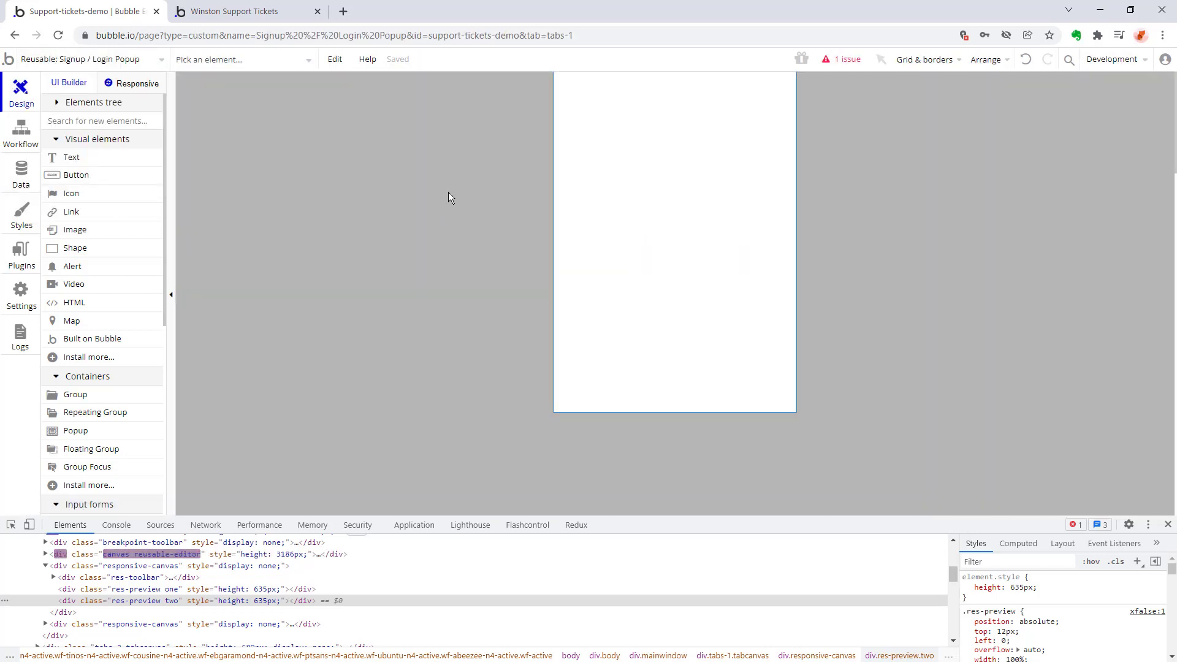
{"action": "left_click", "coordinate": [447, 192]}
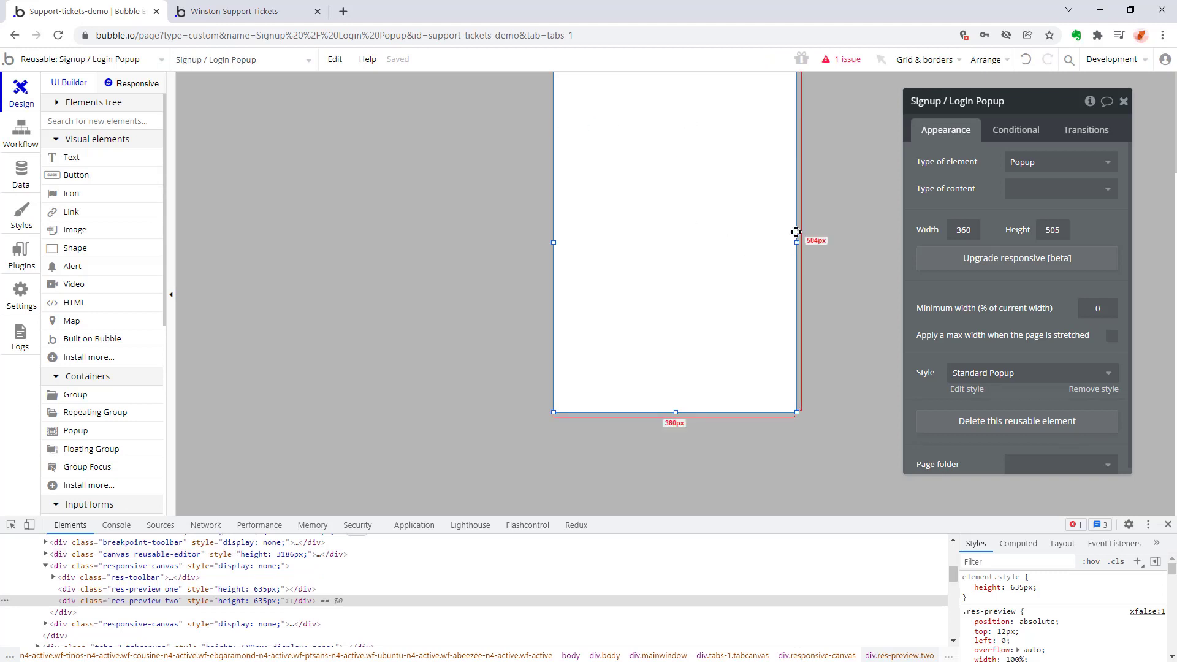
Reveal Group Log in within the popup and make it visible on page load.
{"action": "left_click", "coordinate": [206, 60]}
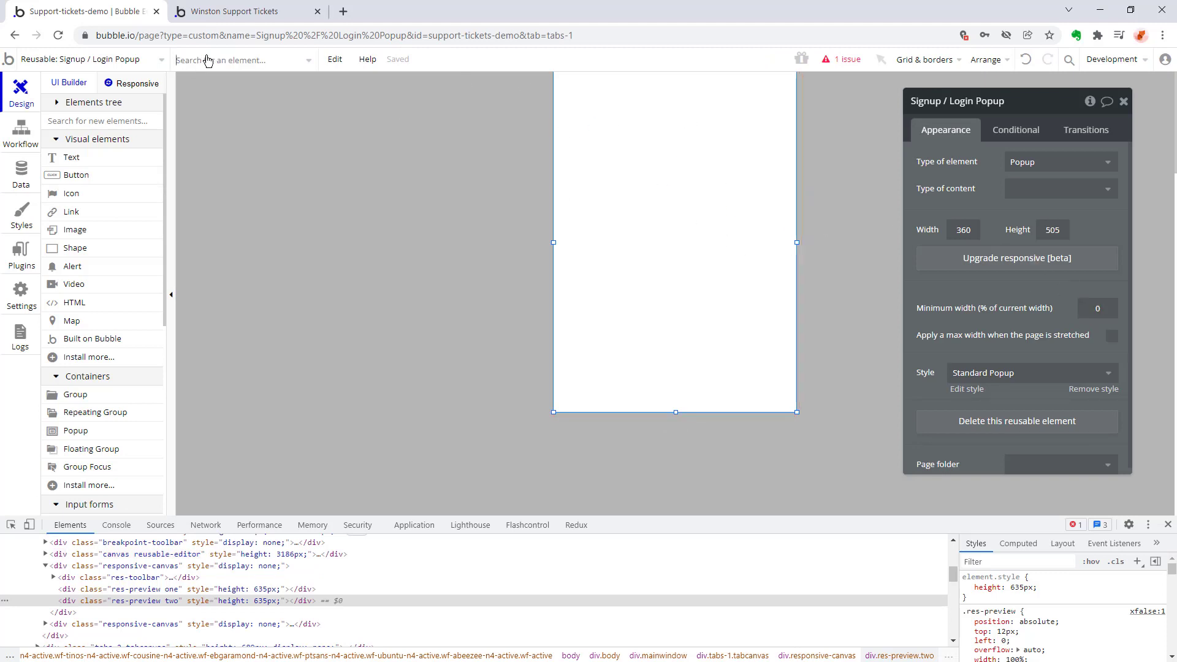
{"action": "left_click", "coordinate": [221, 148]}
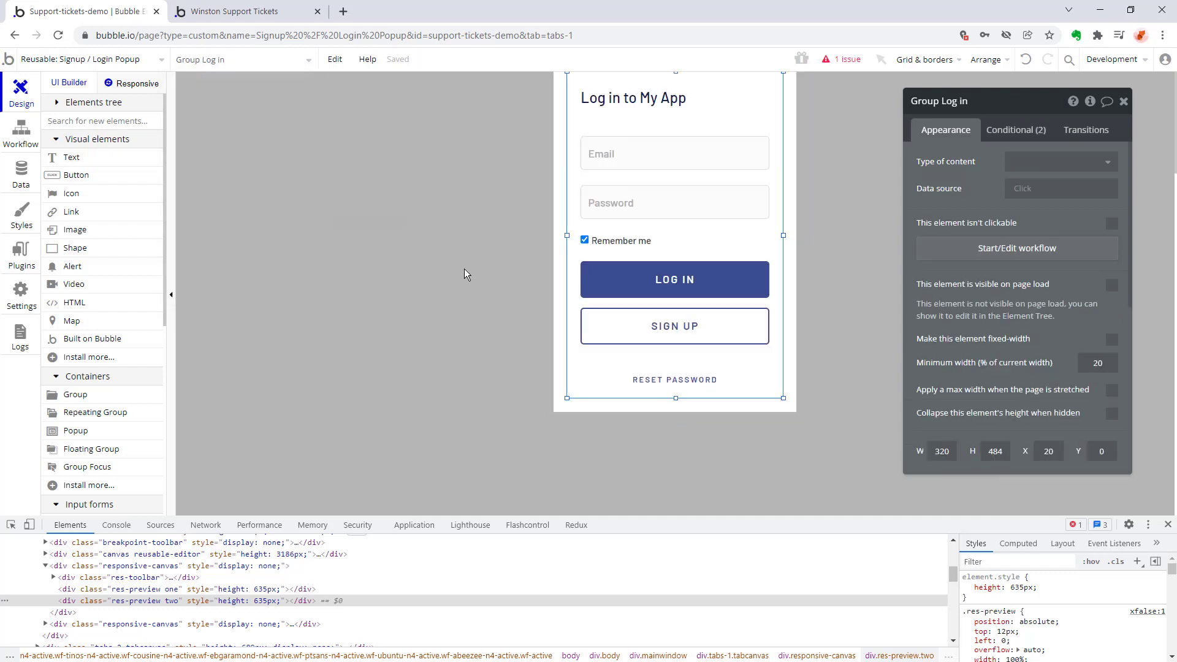
{"action": "left_click", "coordinate": [1105, 287]}
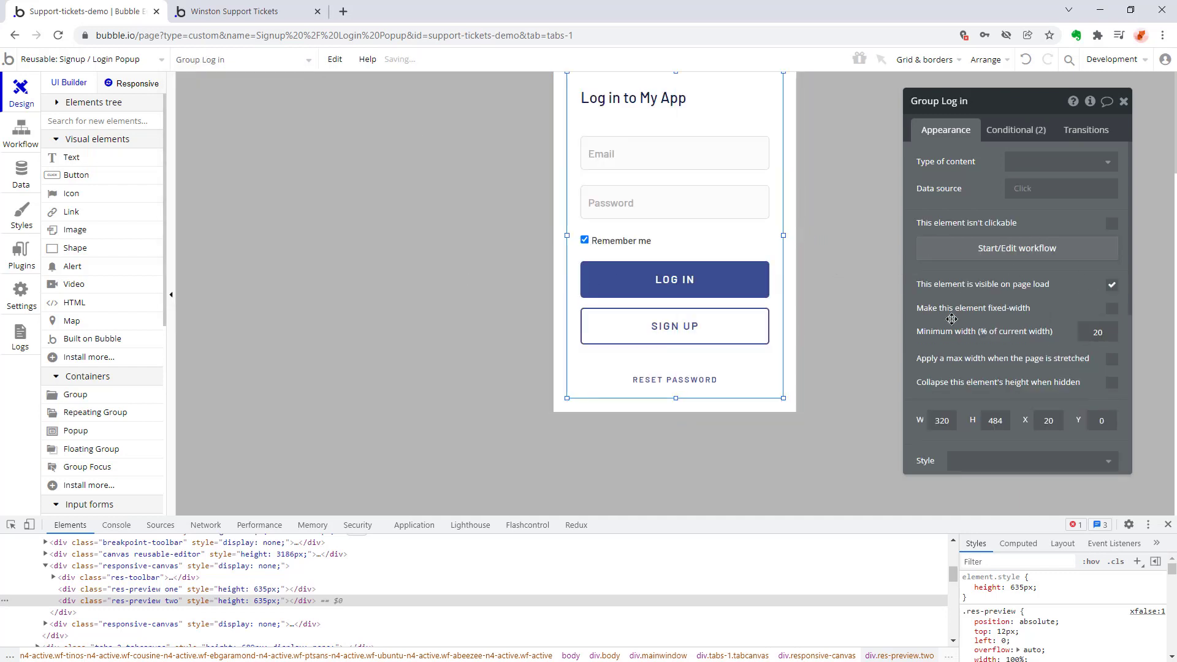
{"action": "left_click", "coordinate": [848, 331]}
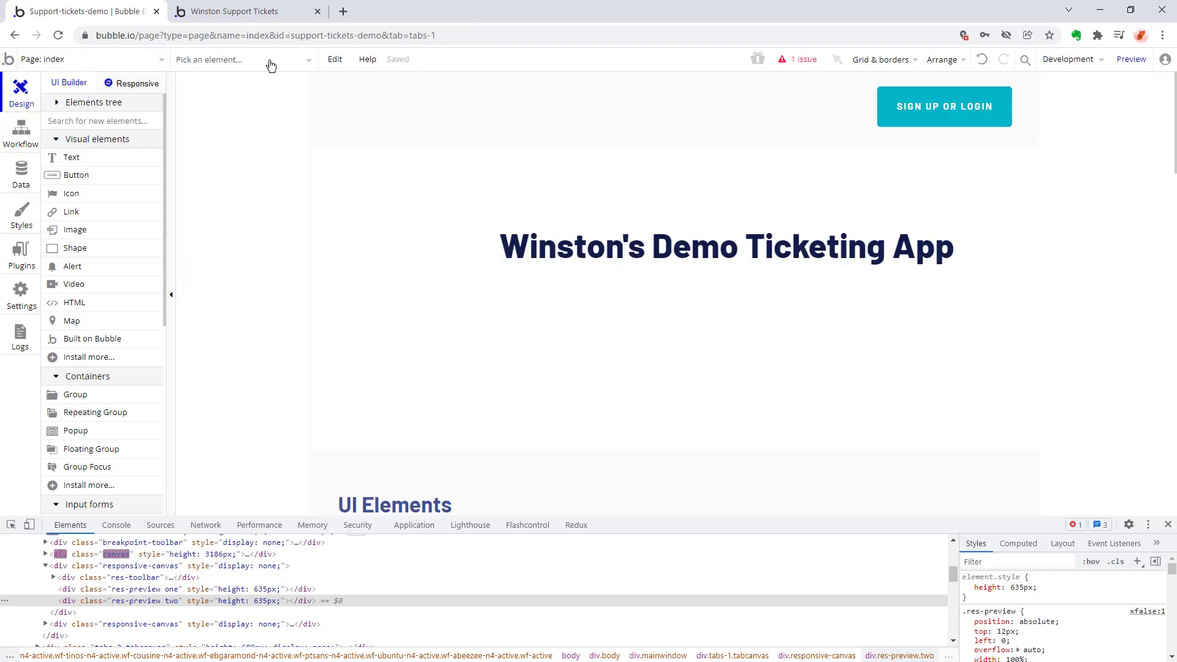
Preview the index page, test which form the sign up or login popup shows, and return to the Bubble editor.
{"action": "left_click", "coordinate": [1131, 59]}
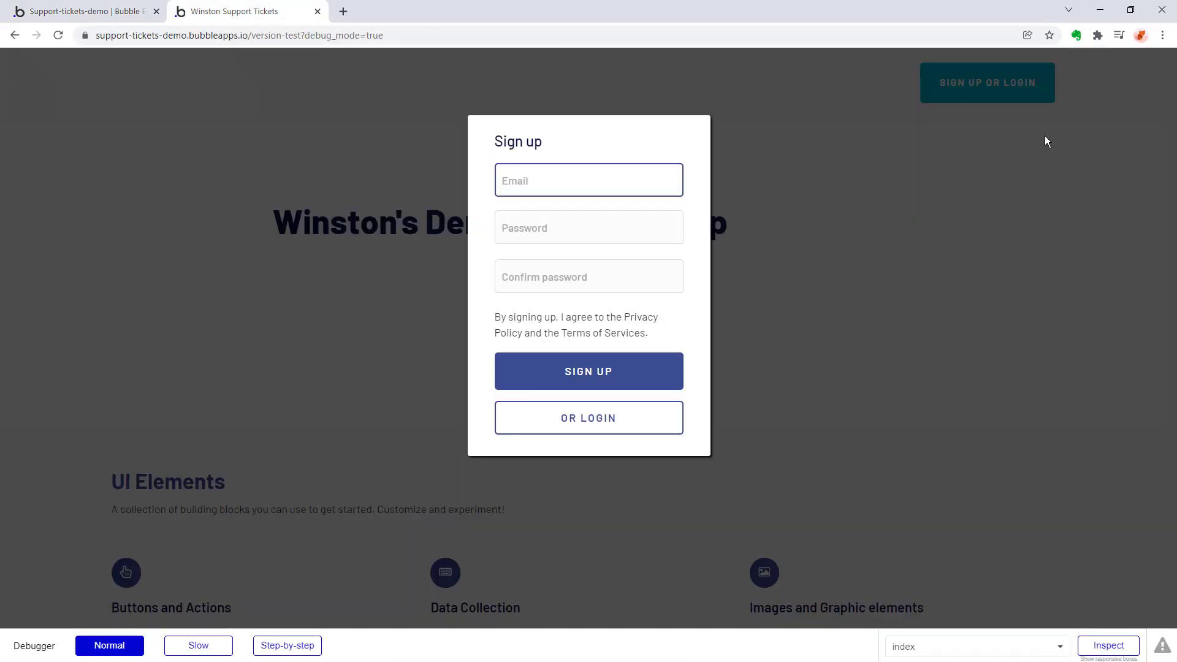
{"action": "key", "text": "Escape"}
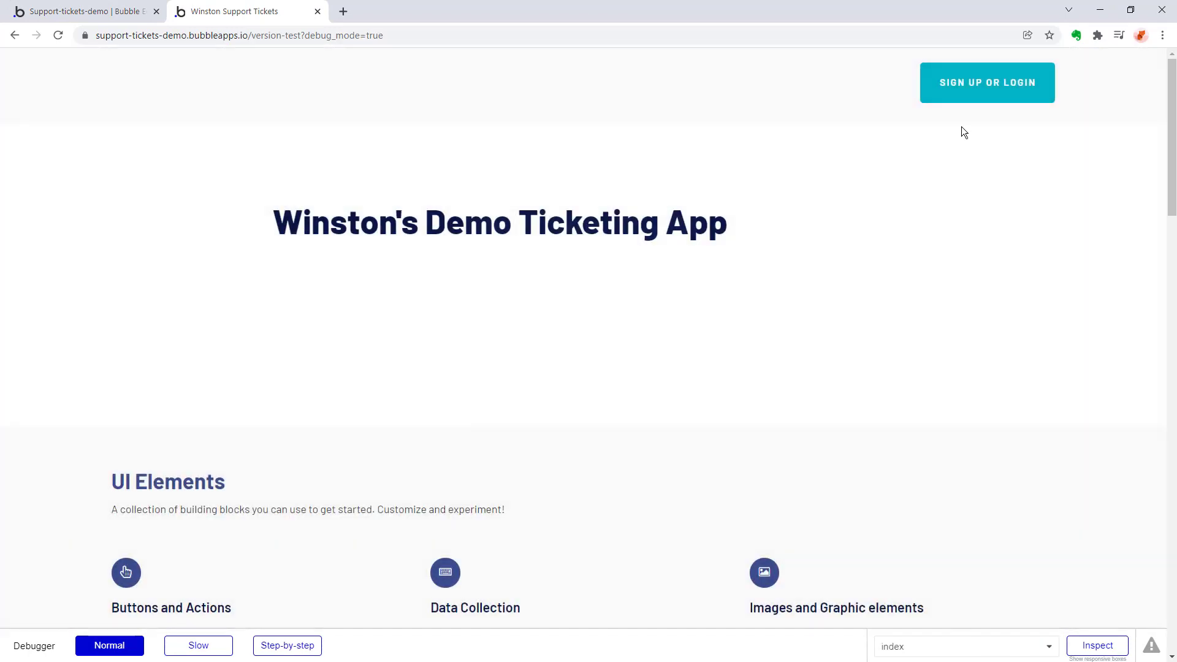
{"action": "left_click", "coordinate": [977, 99]}
{"action": "key", "text": "Escape"}
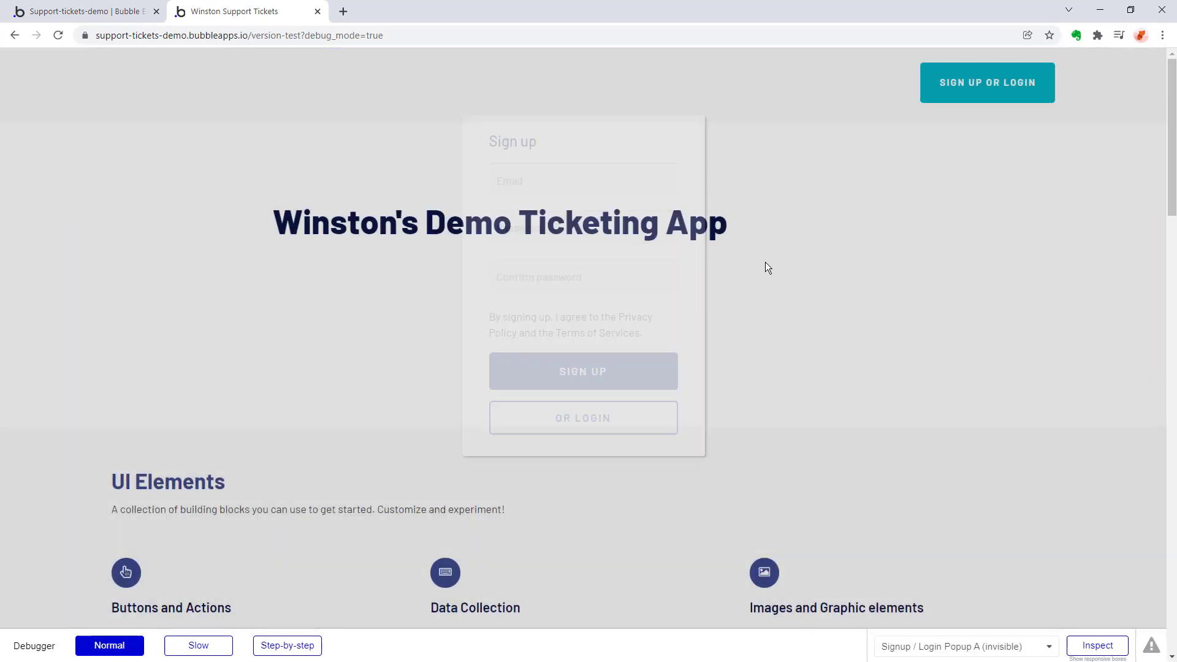
{"action": "key", "text": "ctrl+Tab"}
Check the Signup / Login Popup on the index page, preview the app again, and close the preview.
{"action": "left_click", "coordinate": [240, 60]}
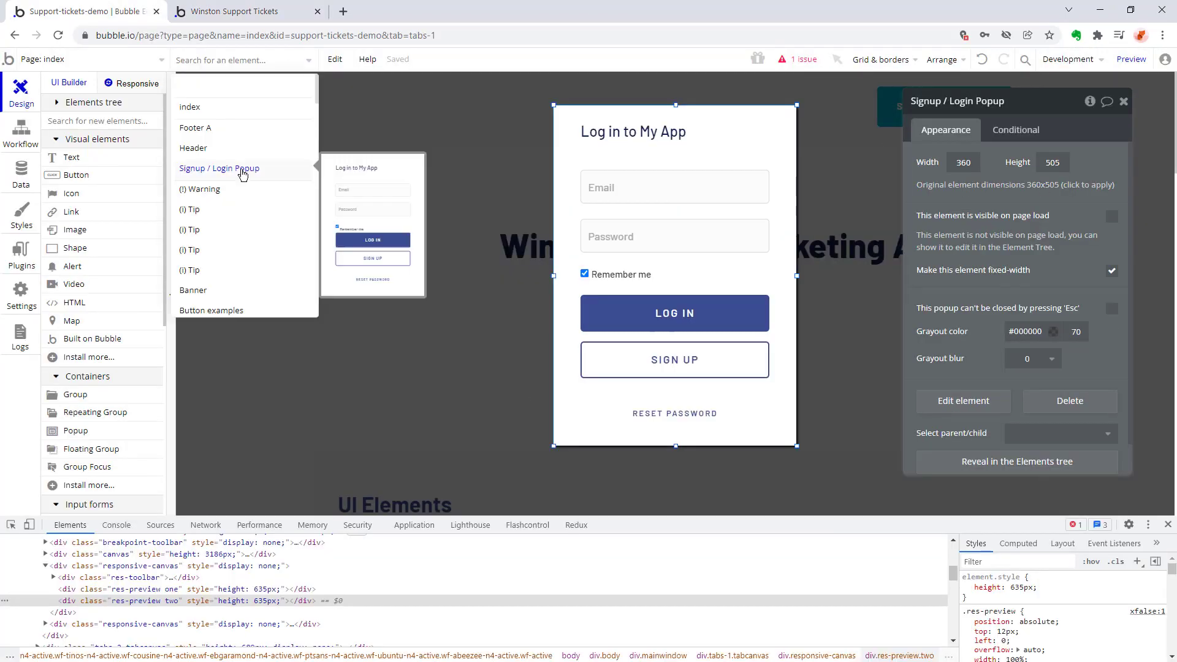
{"action": "left_click", "coordinate": [244, 175]}
{"action": "left_click", "coordinate": [1131, 60]}
{"action": "left_click", "coordinate": [317, 11]}
Examine the mode property options in Group Log in's first visibility condition without changing the expression.
{"action": "left_click", "coordinate": [240, 60]}
{"action": "mouse_move", "coordinate": [972, 176]}
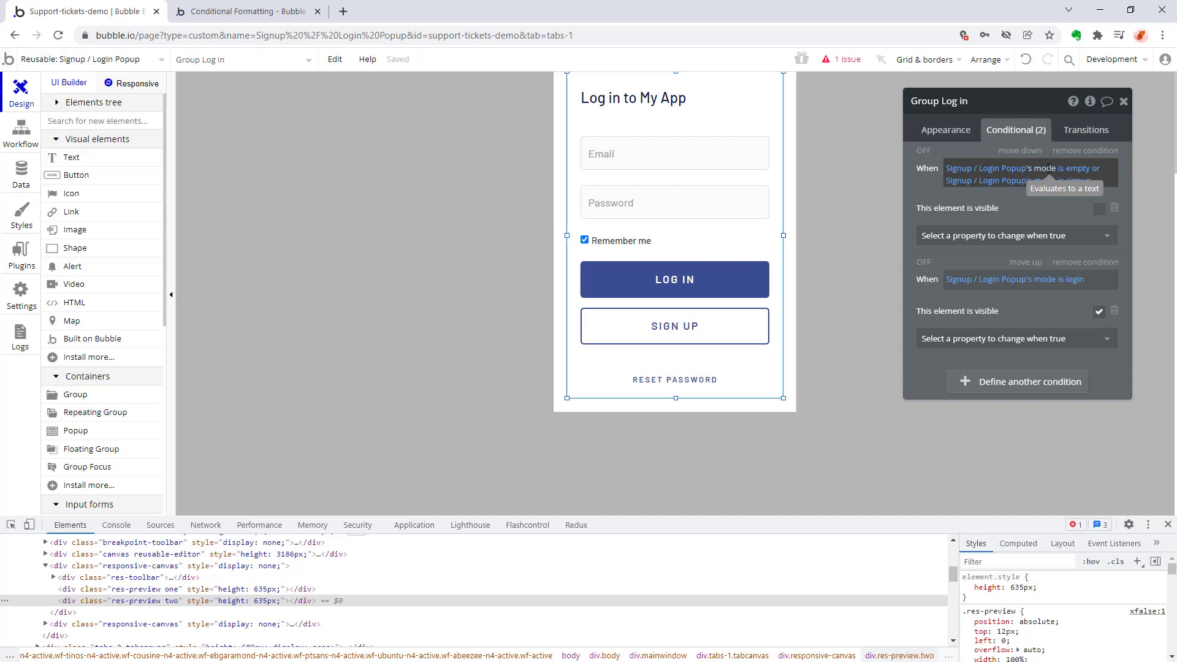
{"action": "left_click", "coordinate": [1049, 171]}
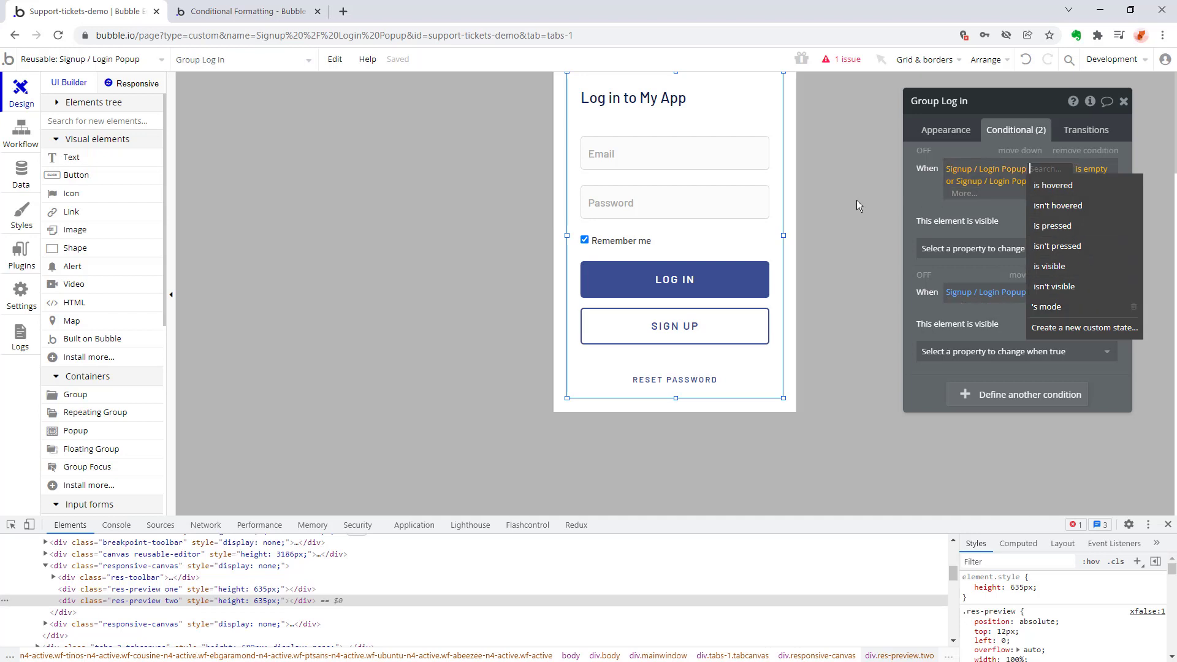
{"action": "left_click", "coordinate": [841, 197]}
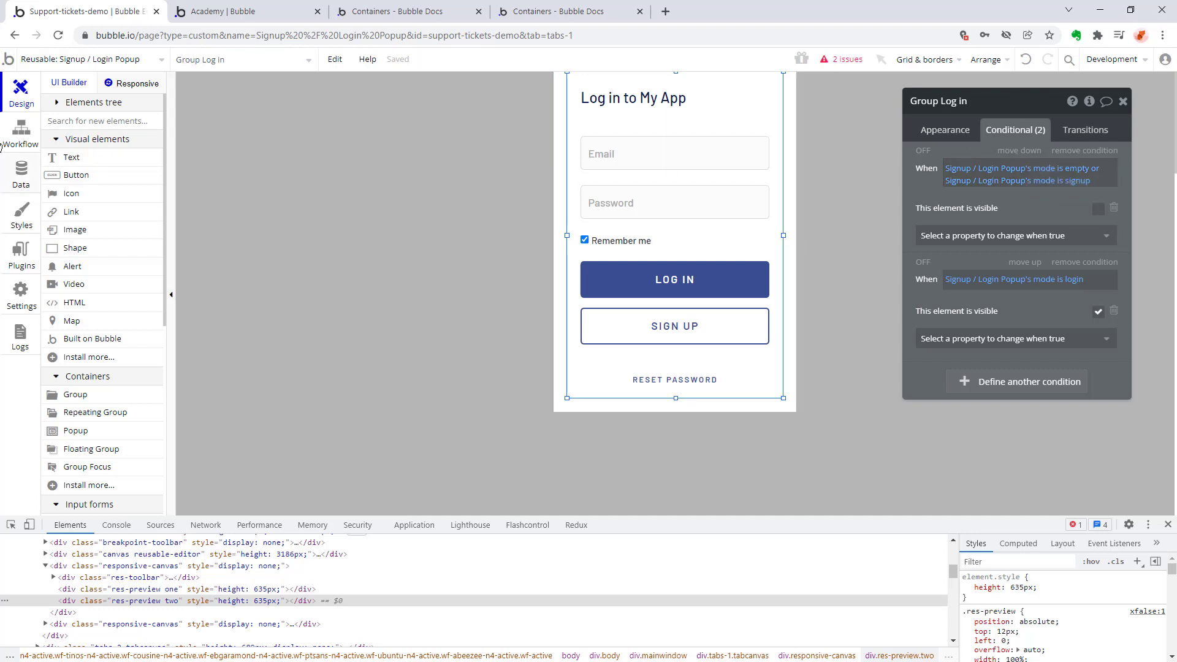
Examine the popup's workflows for the Button LOG IN and Button Switch to Login events.
{"action": "left_click", "coordinate": [25, 137]}
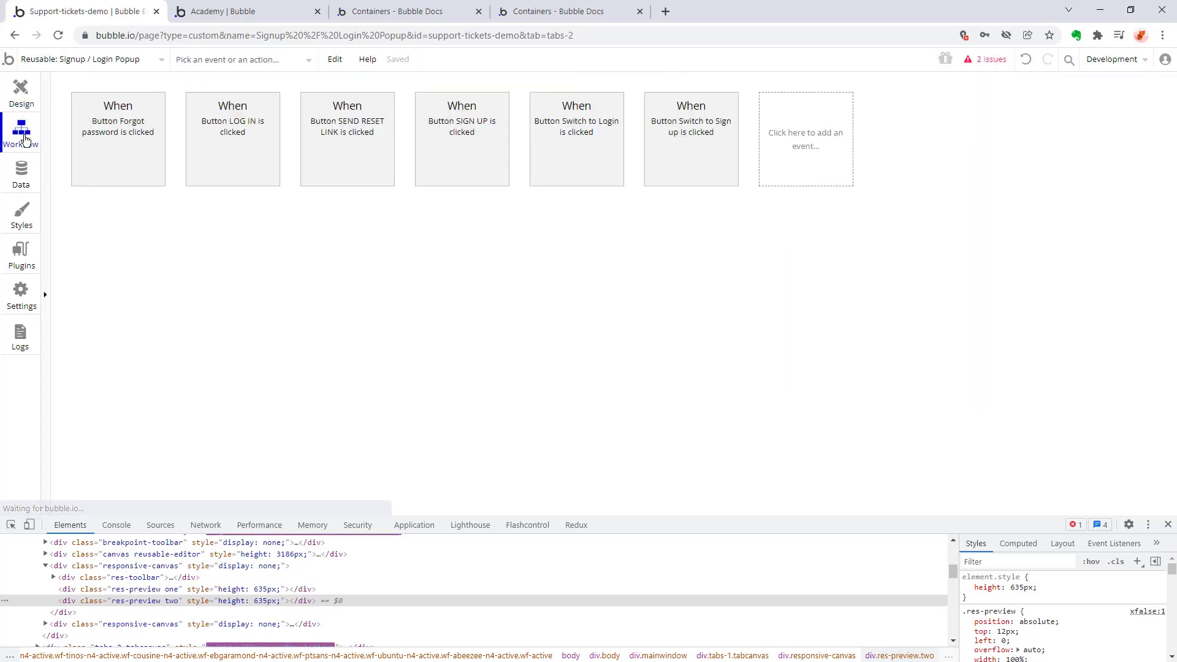
{"action": "left_click", "coordinate": [251, 131]}
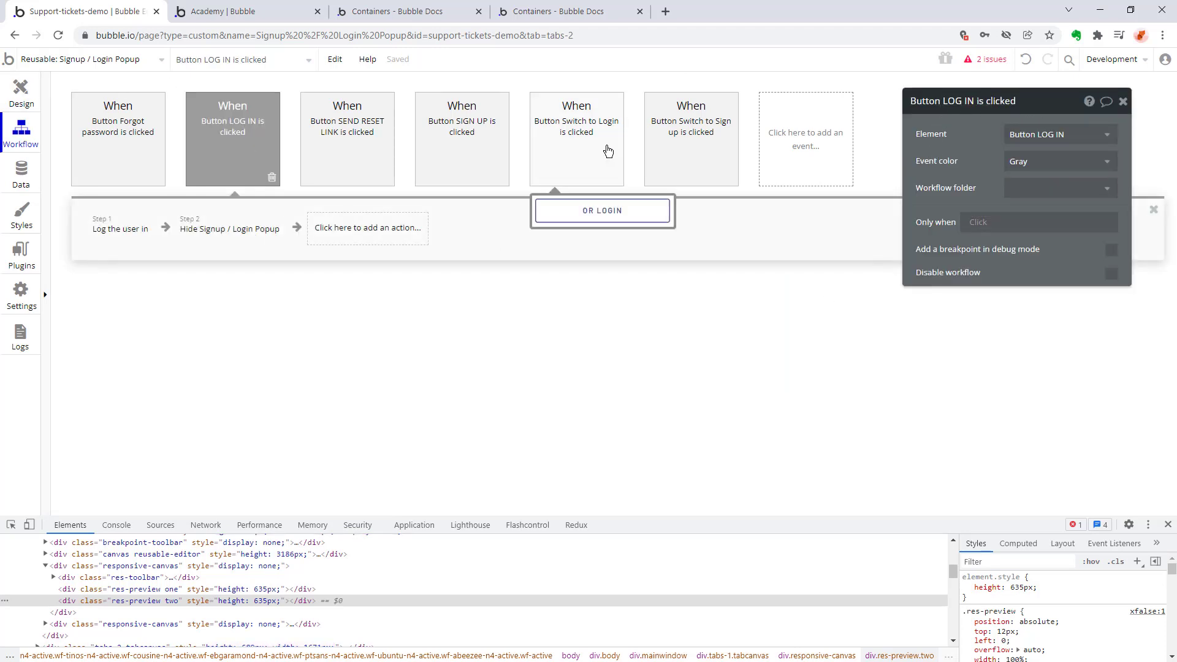
{"action": "left_click", "coordinate": [584, 137]}
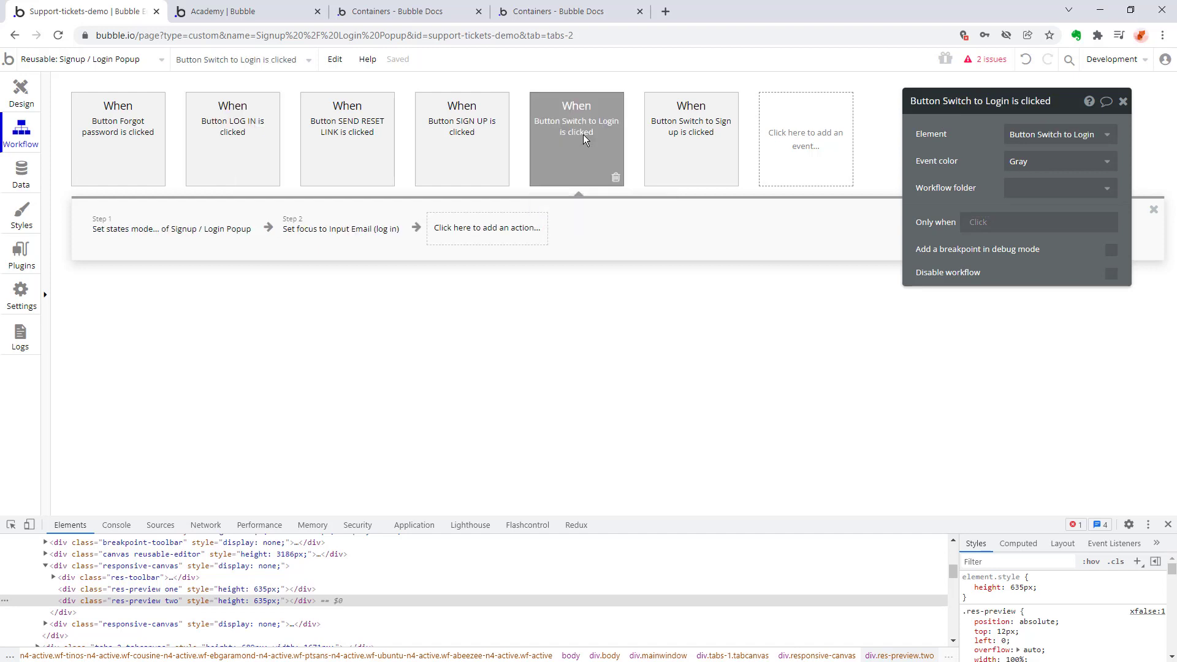
Examine how the Switch to Login workflow's set state action uses the popup's custom state mode.
{"action": "left_click", "coordinate": [199, 224]}
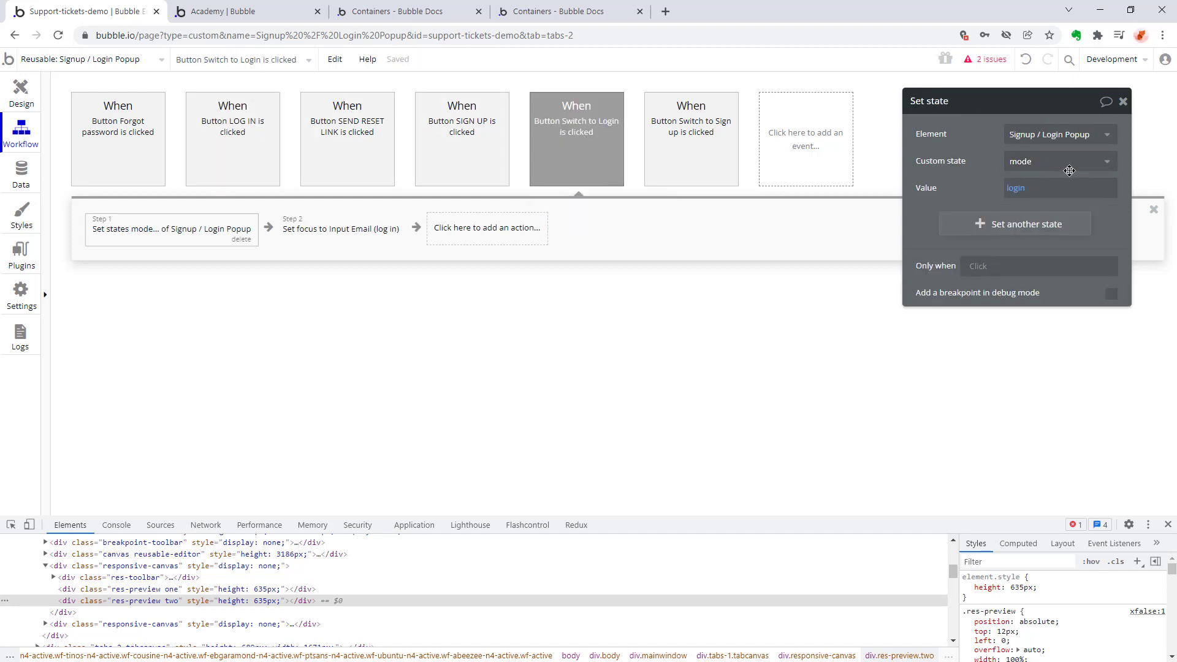
{"action": "left_click", "coordinate": [1117, 165]}
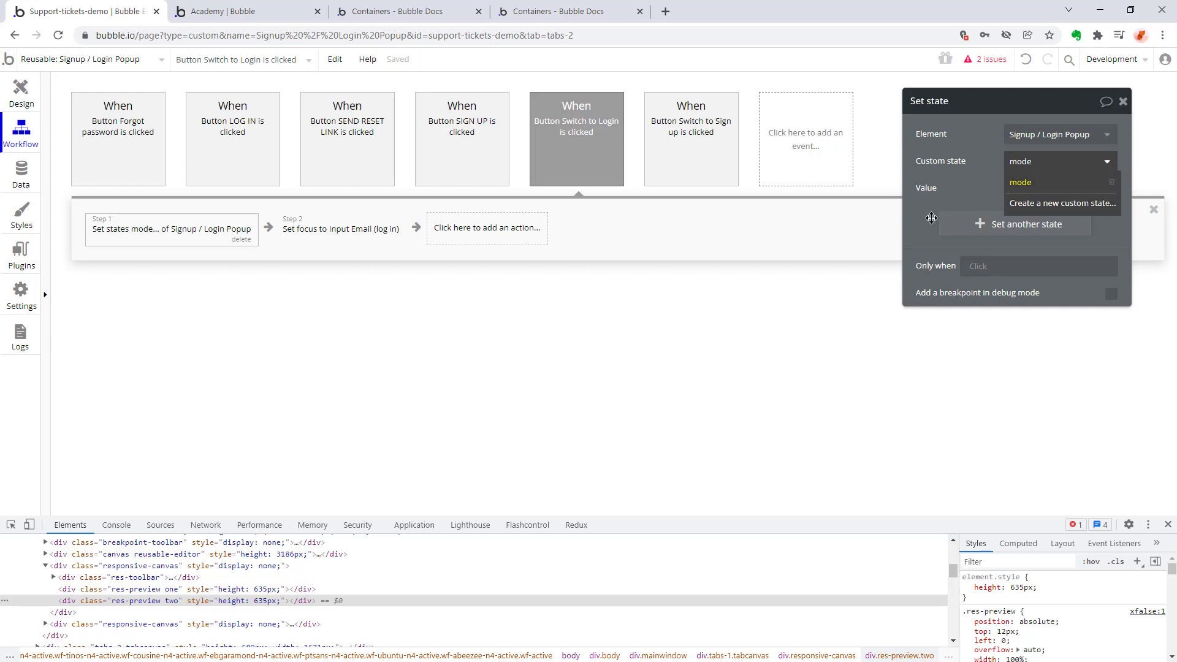
{"action": "left_click", "coordinate": [1110, 165]}
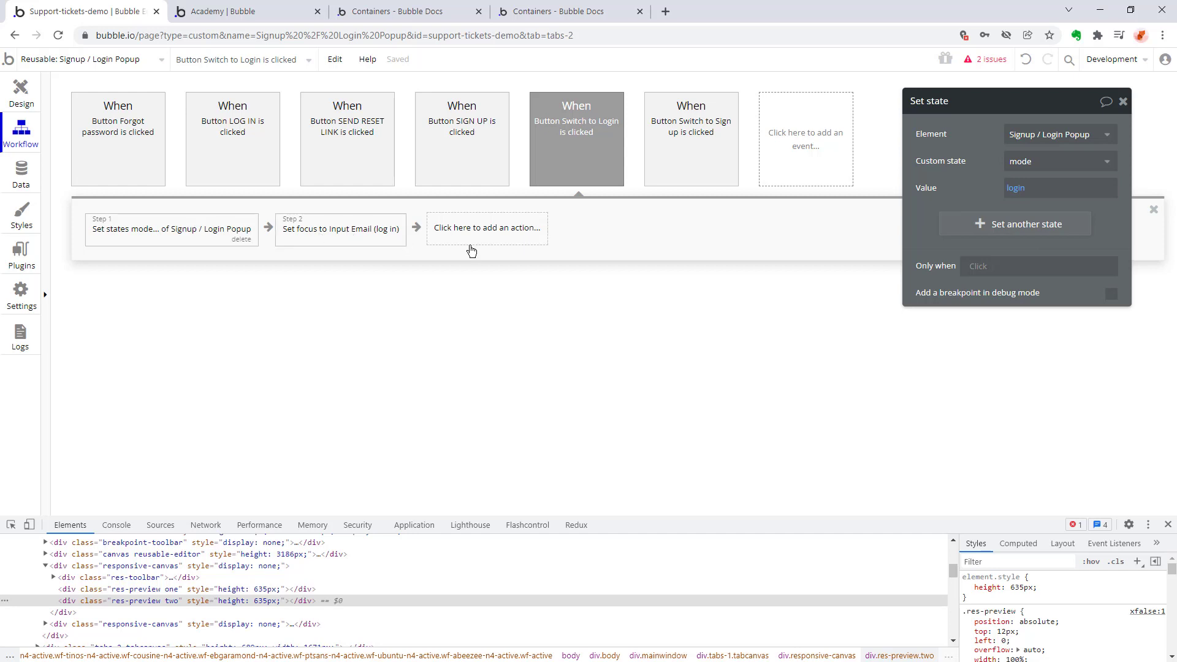
{"action": "left_click", "coordinate": [1110, 165]}
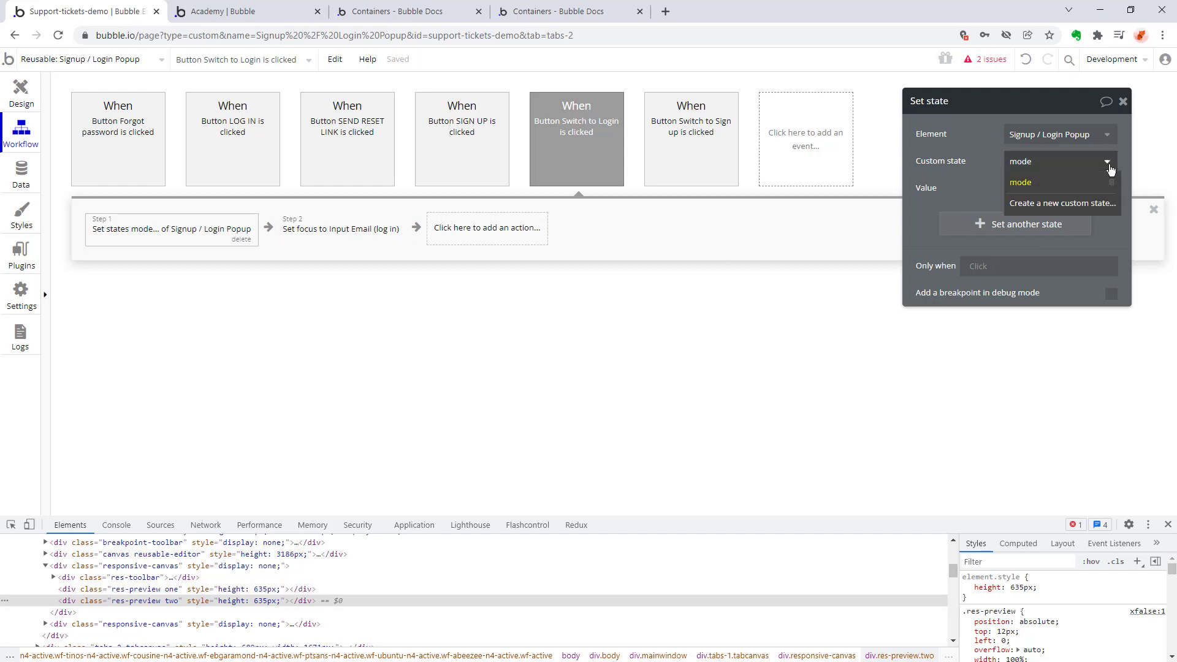
{"action": "left_click", "coordinate": [1107, 163]}
Return to the popup's design, select Group Sign up, and inspect the expression of its first visibility condition.
{"action": "left_click", "coordinate": [23, 92]}
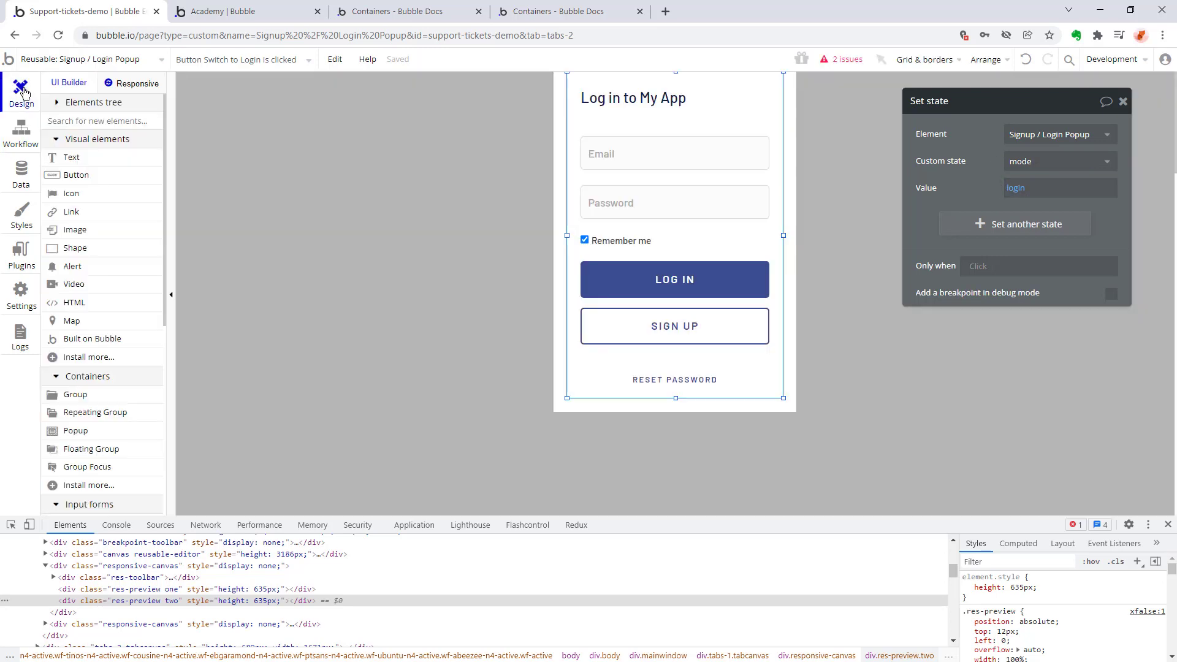
{"action": "left_click", "coordinate": [208, 60]}
{"action": "left_click", "coordinate": [206, 168]}
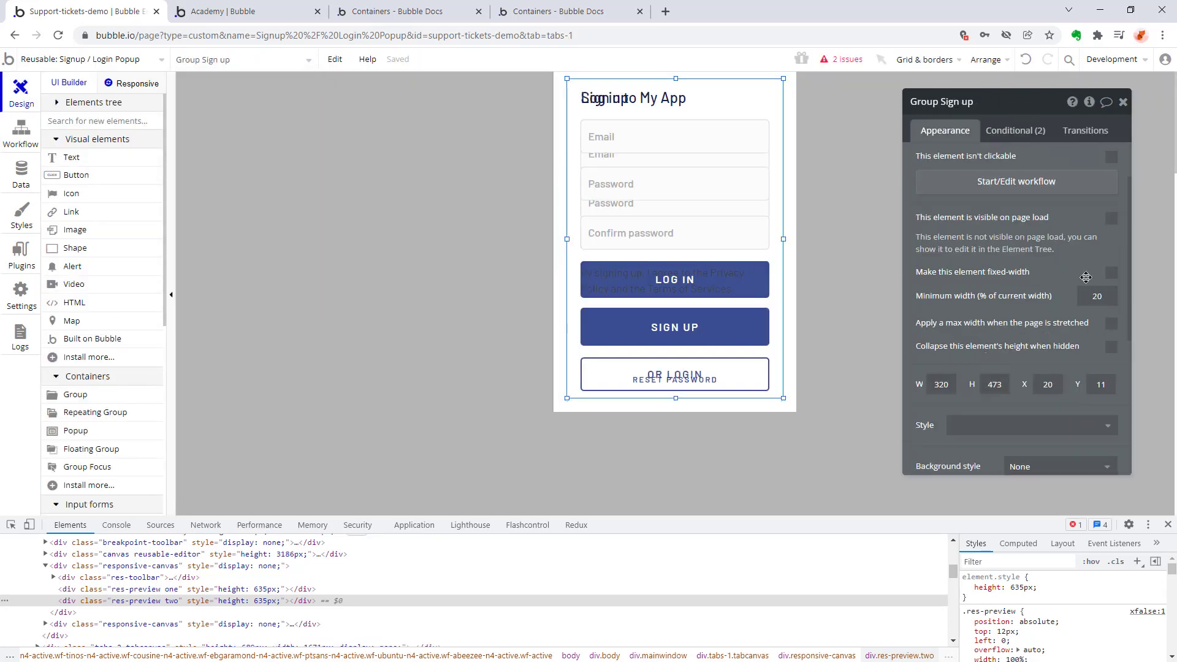
{"action": "left_click", "coordinate": [1016, 130]}
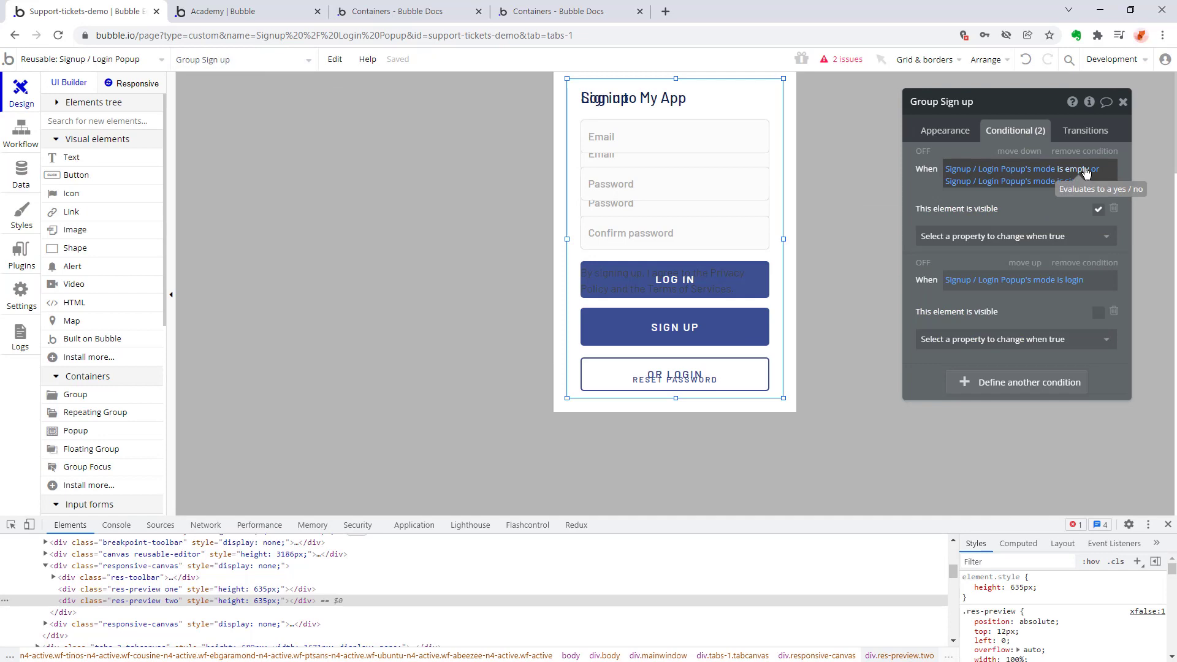
{"action": "left_click", "coordinate": [959, 171]}
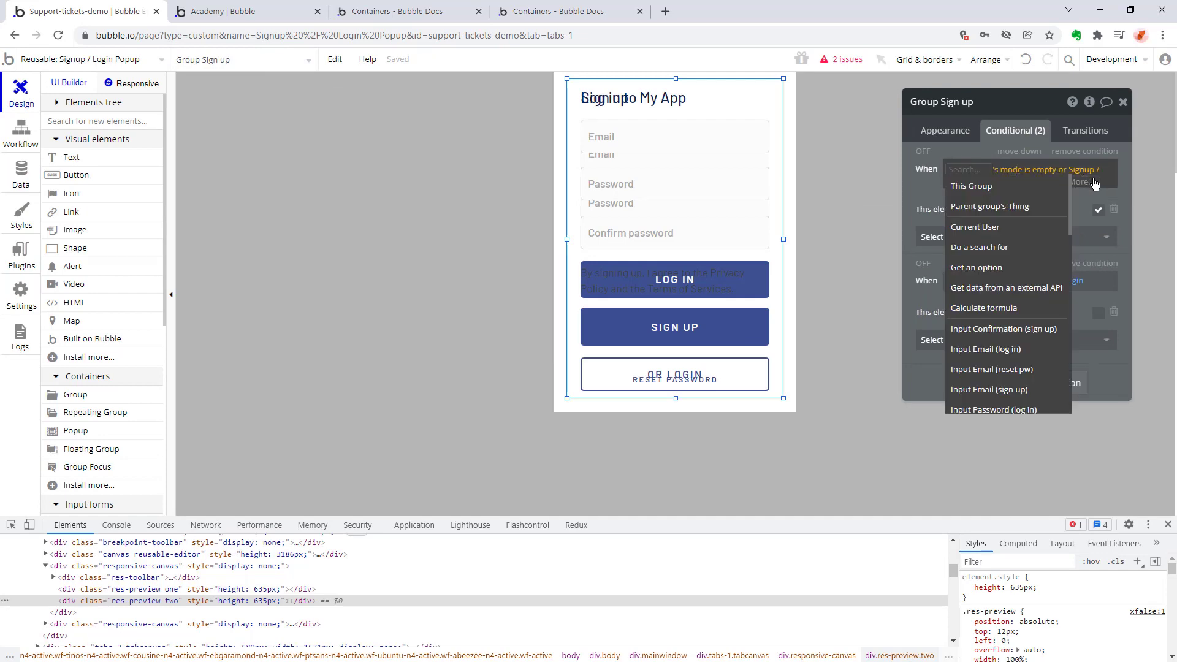
Remove both visibility conditions from Group Sign up.
{"action": "left_click", "coordinate": [116, 524]}
{"action": "left_click", "coordinate": [1077, 154]}
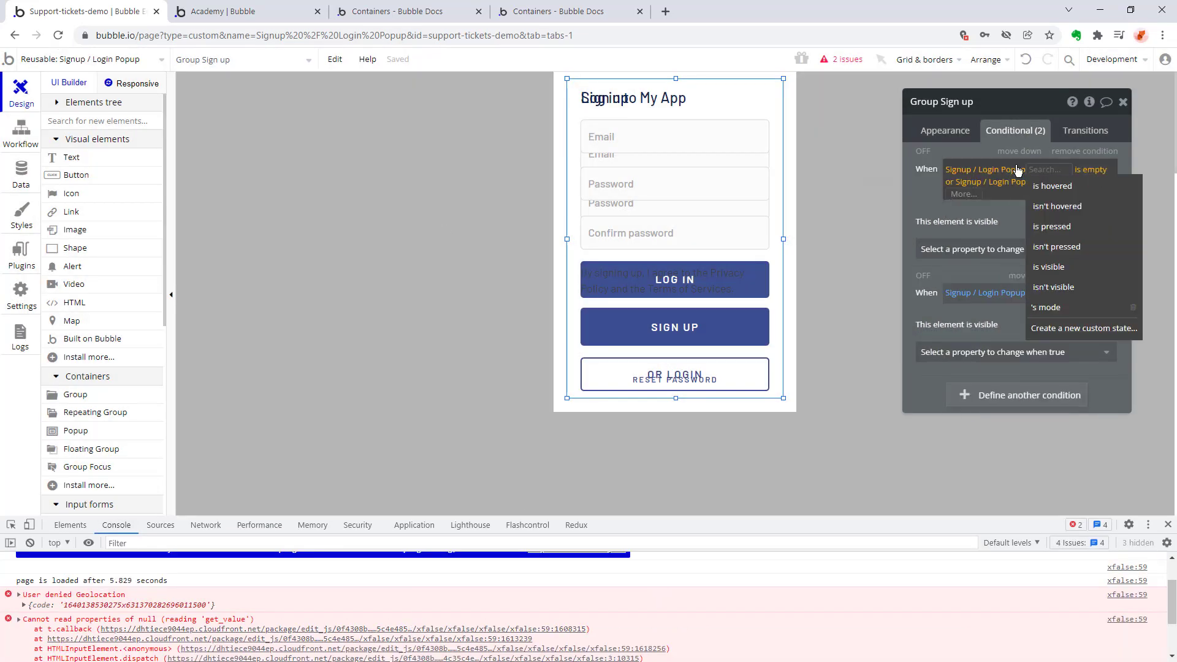
{"action": "left_click", "coordinate": [1077, 154]}
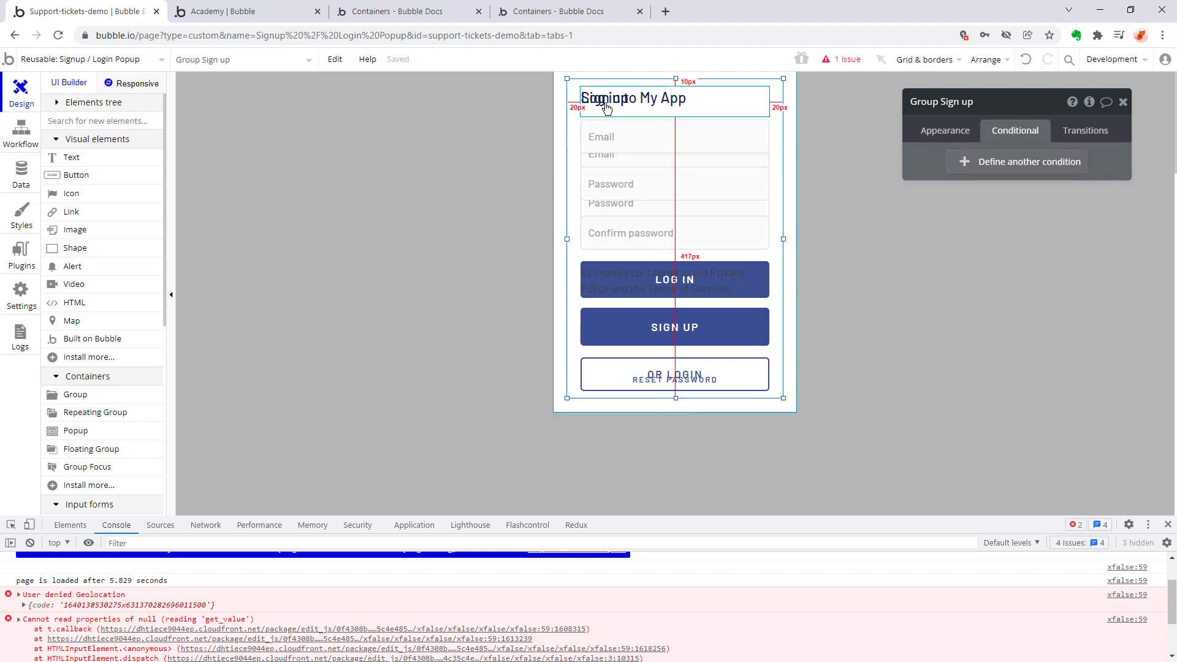
Remove the "mode is empty or mode is signup" visibility condition from Group Log in.
{"action": "left_click", "coordinate": [205, 62]}
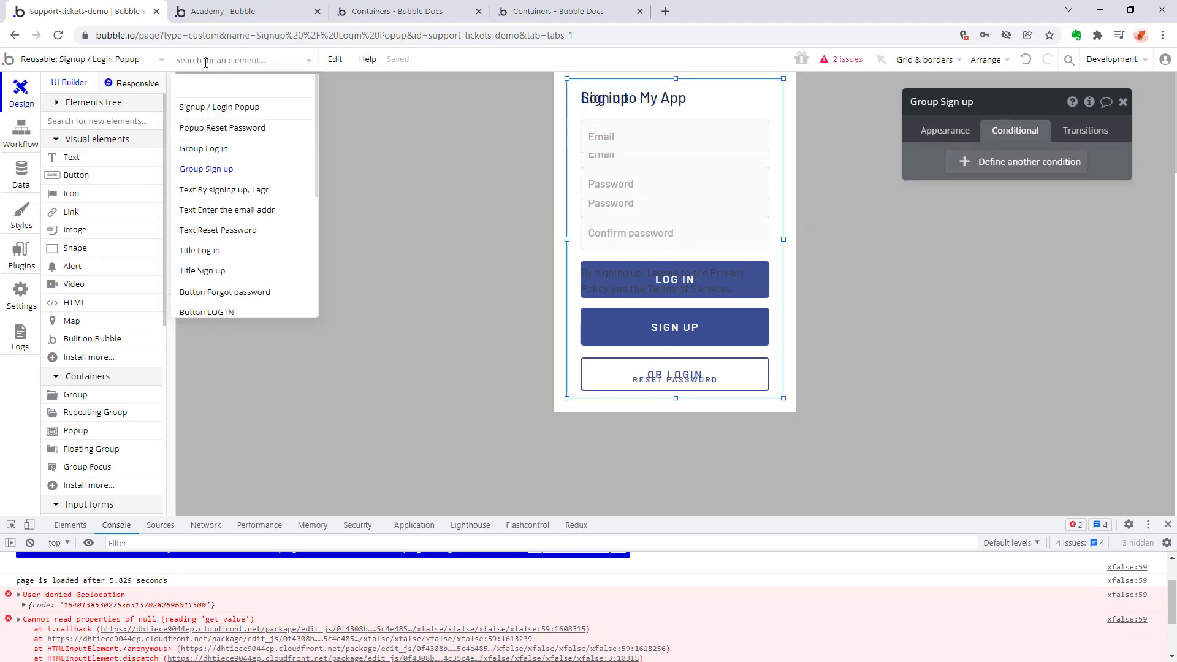
{"action": "left_click", "coordinate": [205, 150]}
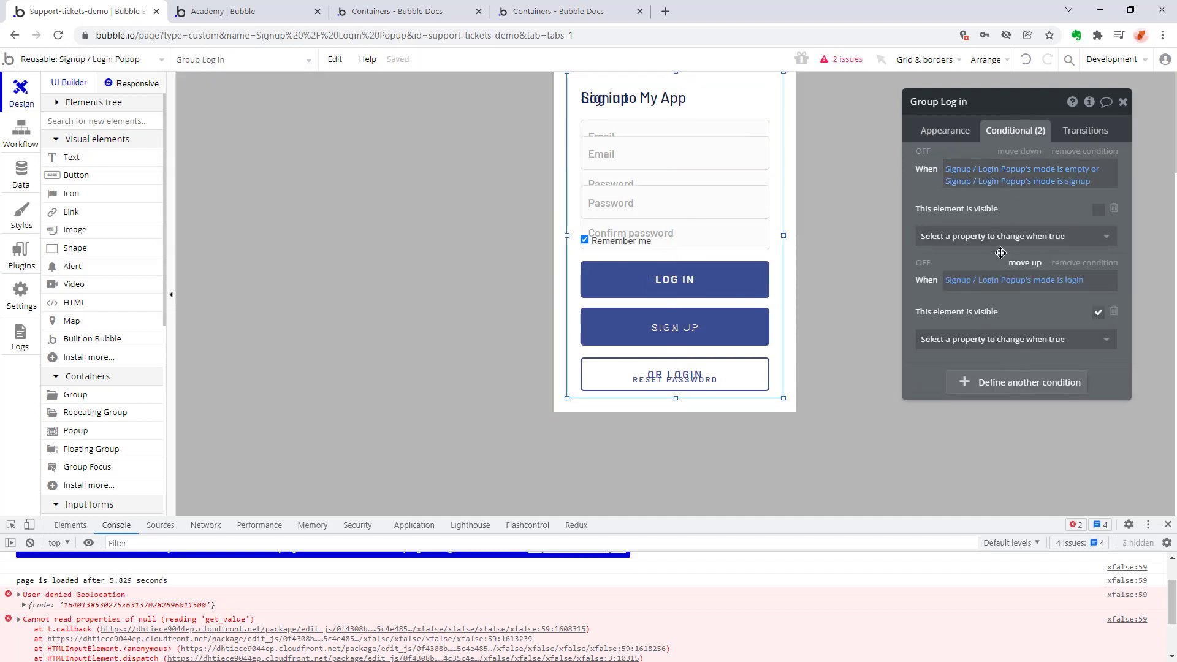
{"action": "left_click", "coordinate": [1084, 151]}
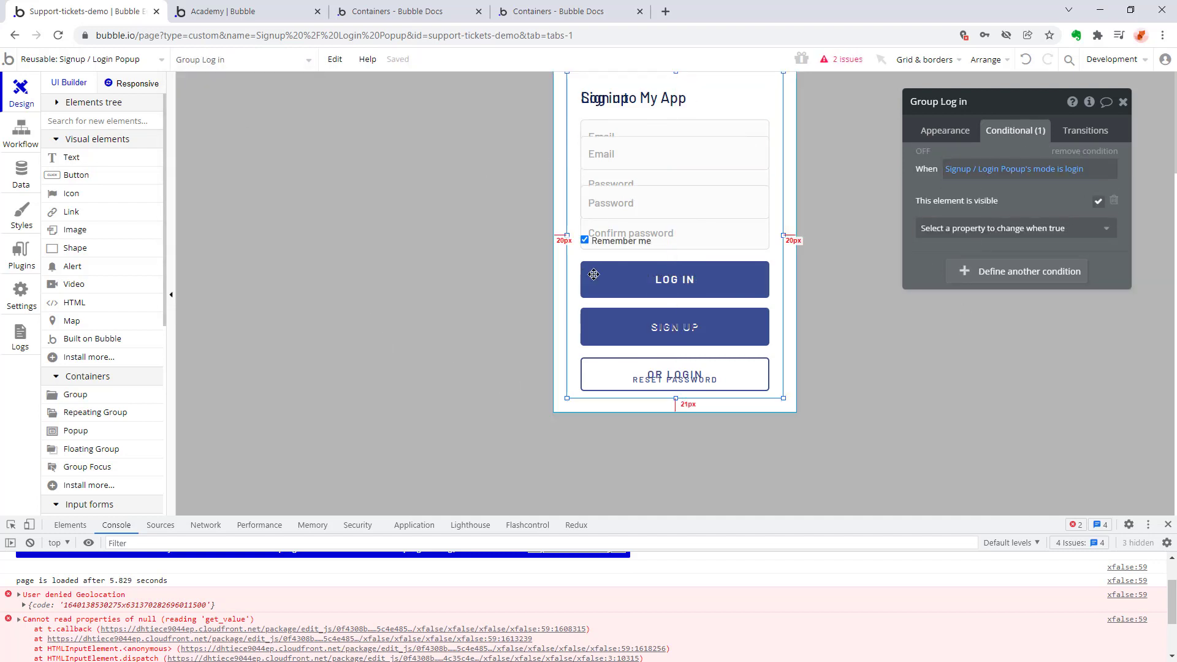
{"action": "left_click", "coordinate": [373, 216]}
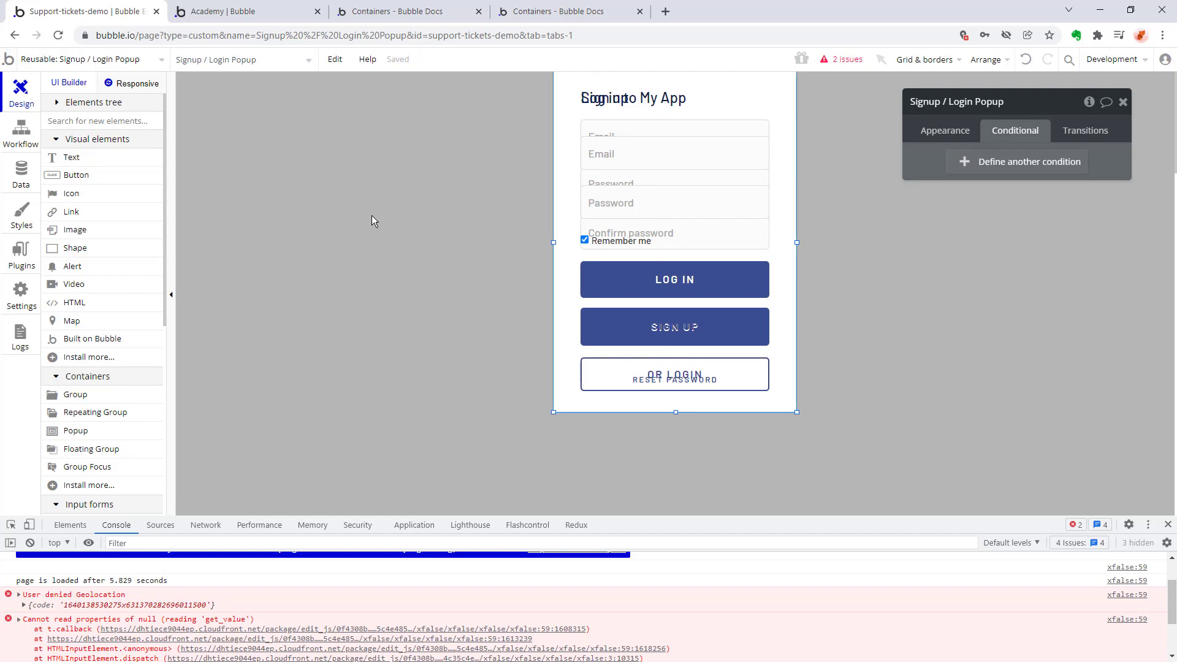
Preview the app, open its login popup and test the popup's Sign up button.
{"action": "key", "text": "ctrl+p"}
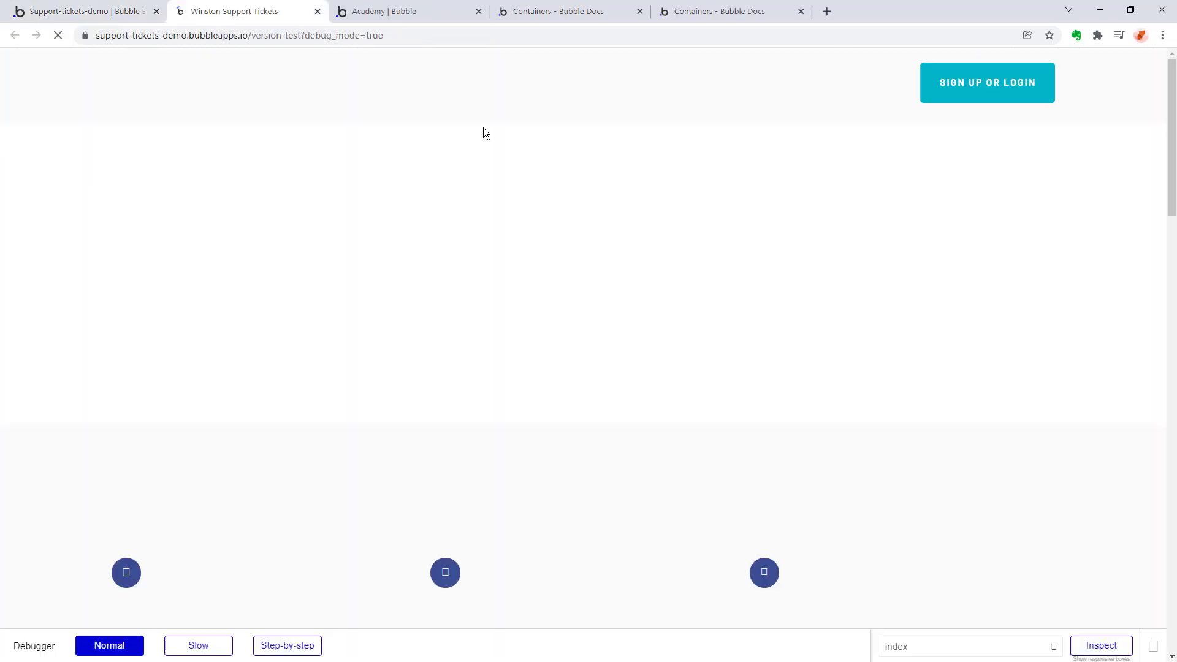
{"action": "left_click", "coordinate": [1036, 93]}
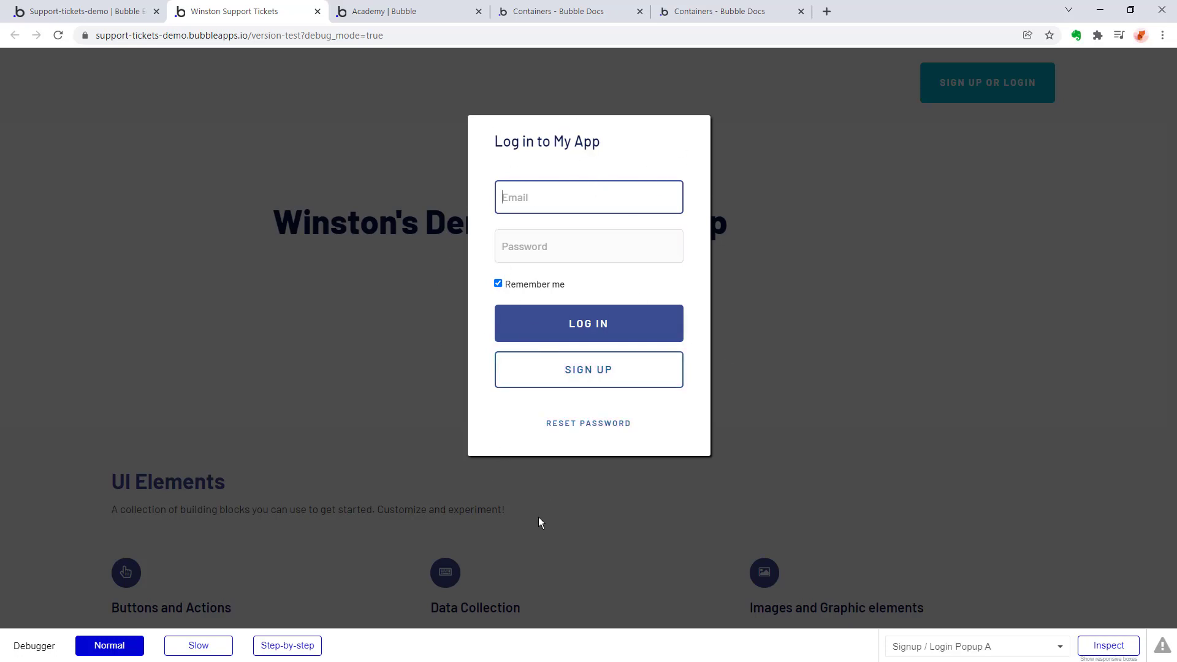
{"action": "left_click", "coordinate": [587, 381]}
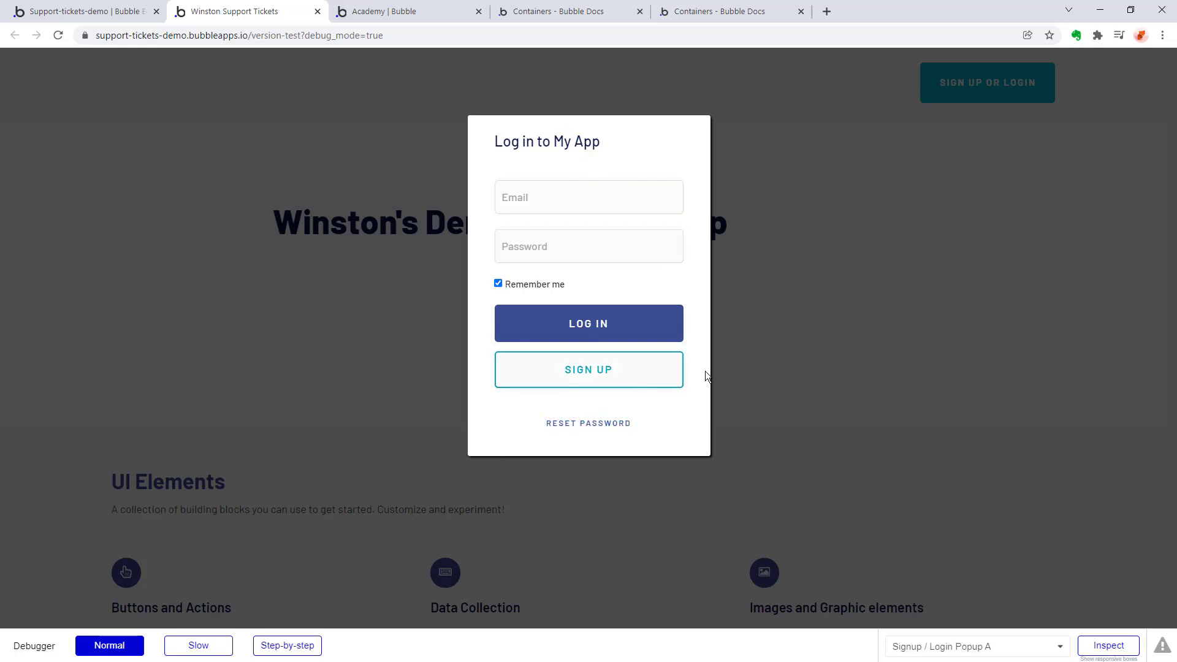
Return to the Signup / Login Popup's design, delete Button Switch to Sign up, and select the Reset Password button.
{"action": "left_click", "coordinate": [37, 11]}
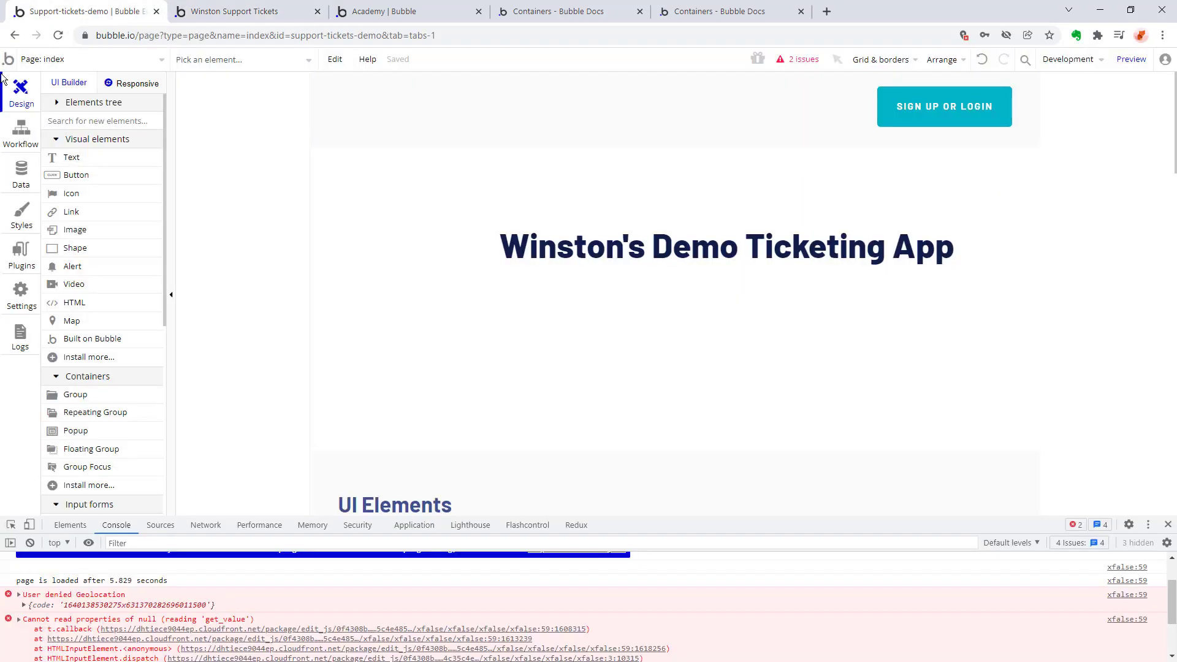
{"action": "left_click", "coordinate": [38, 62]}
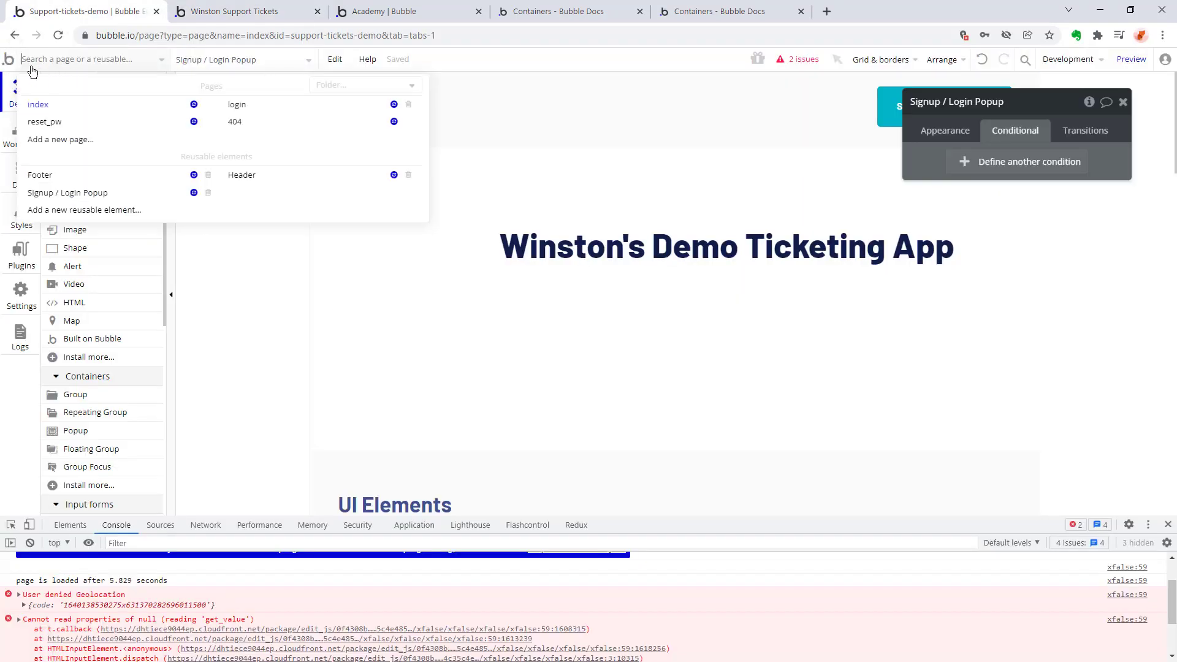
{"action": "left_click", "coordinate": [59, 194]}
{"action": "double_click", "coordinate": [768, 310]}
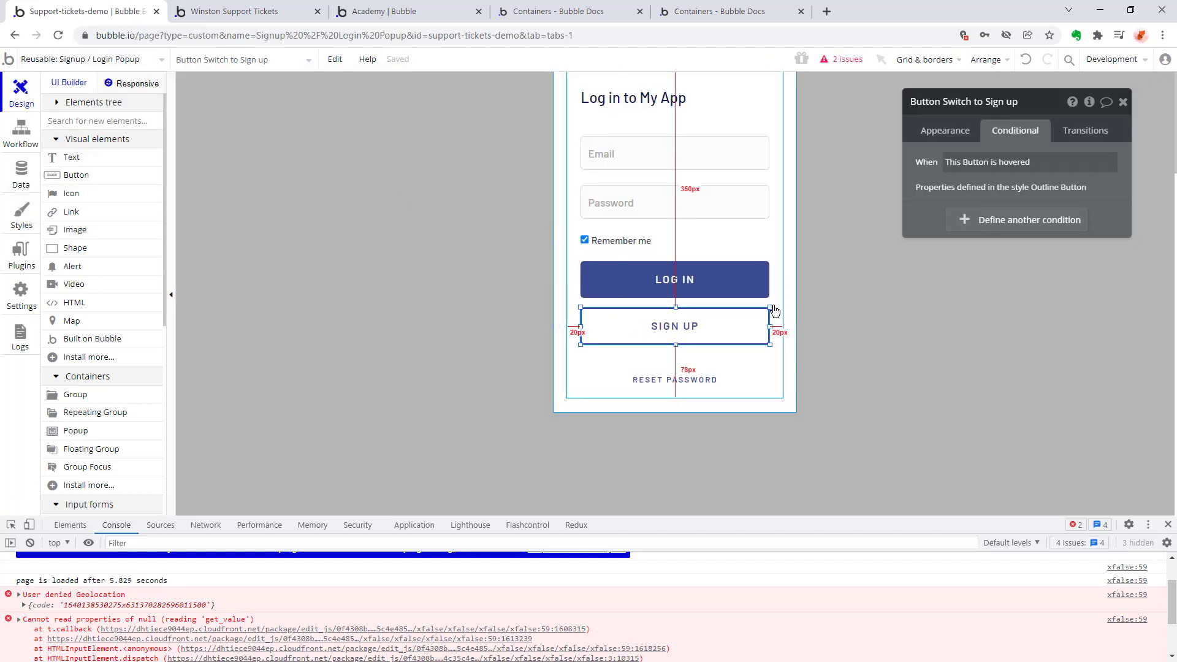
{"action": "key", "text": "Delete"}
{"action": "double_click", "coordinate": [351, 258]}
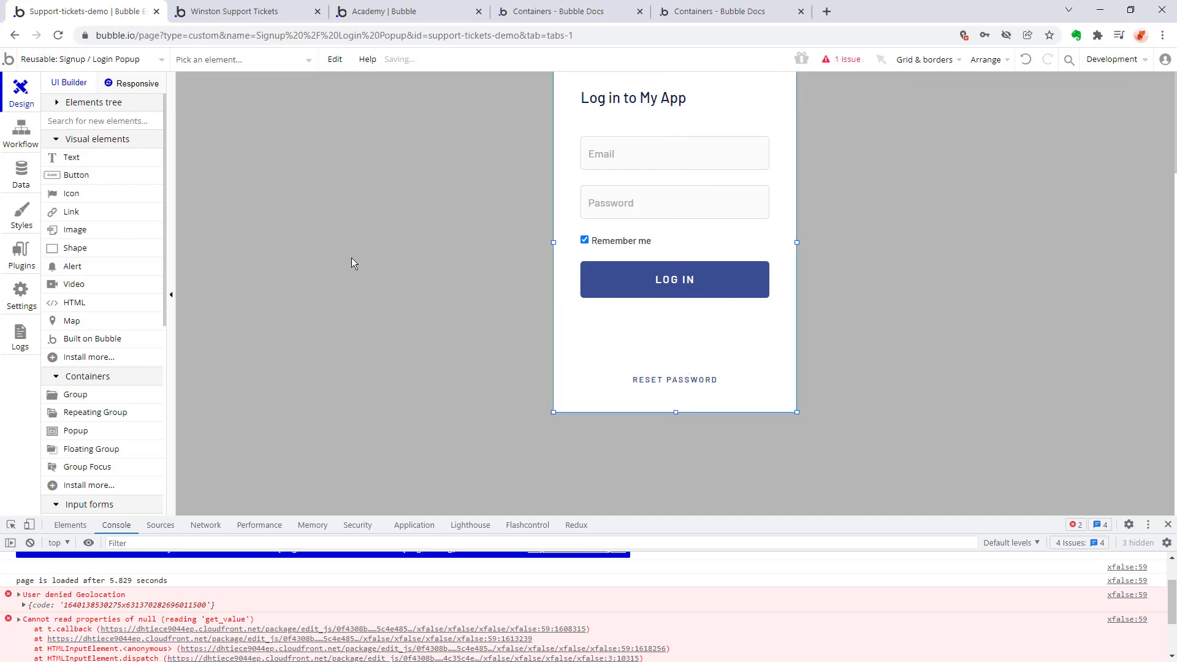
{"action": "left_click", "coordinate": [669, 379]}
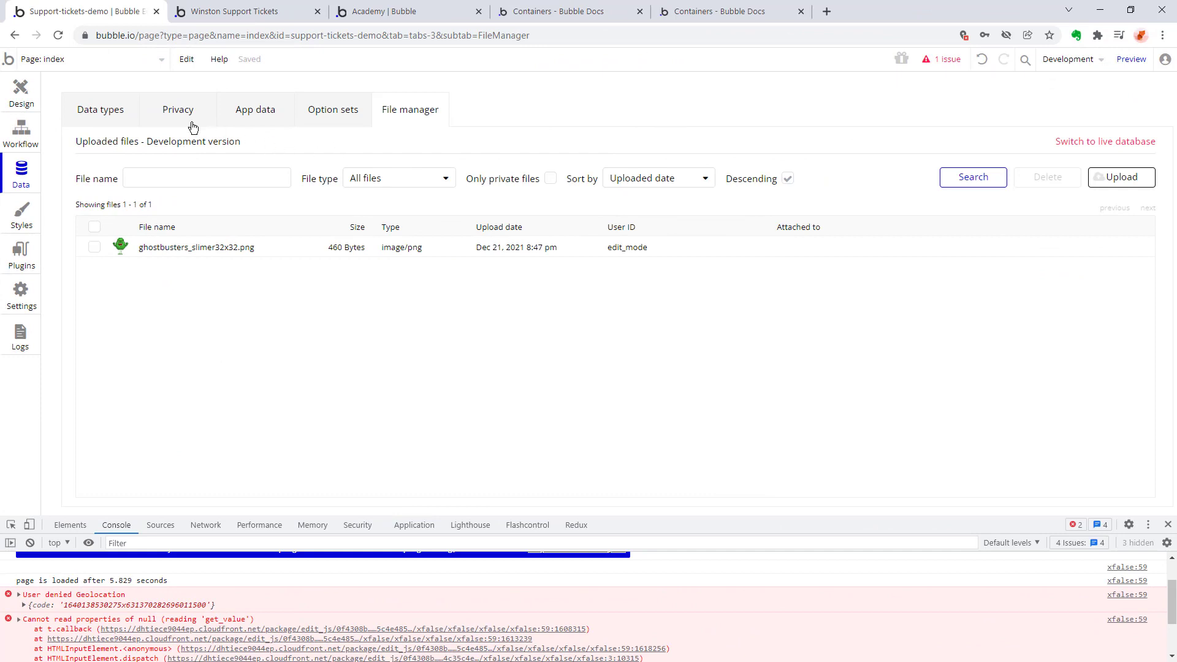
Examine the User data type's fields and its privacy rules.
{"action": "left_click", "coordinate": [118, 114]}
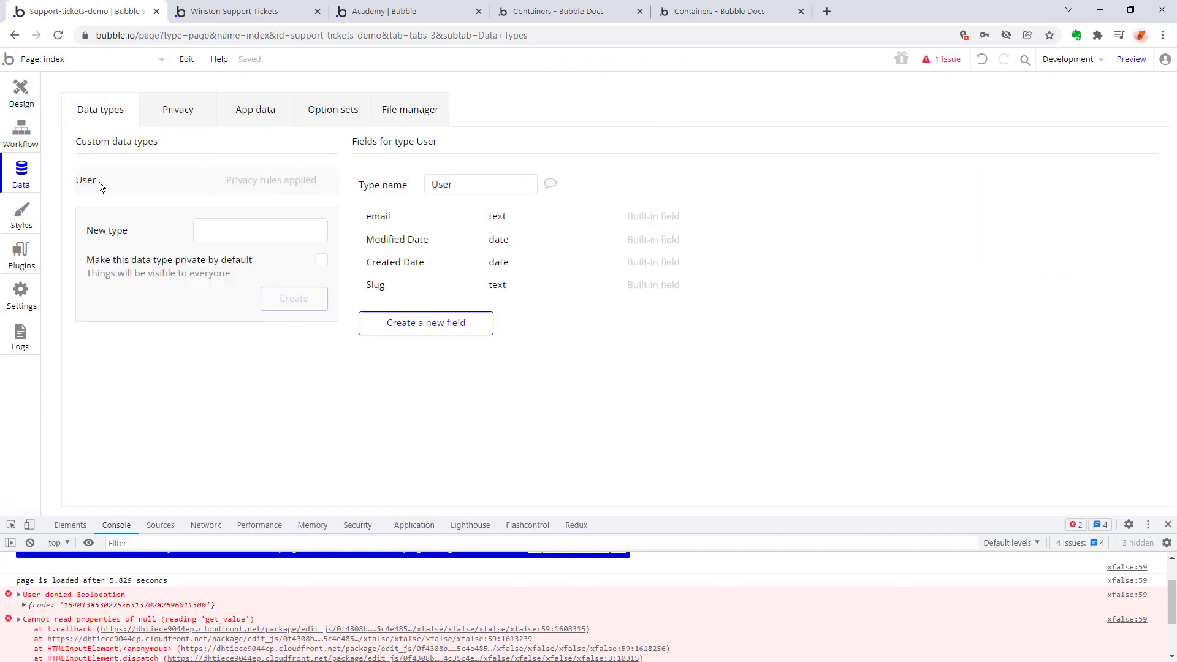
{"action": "left_click", "coordinate": [289, 182]}
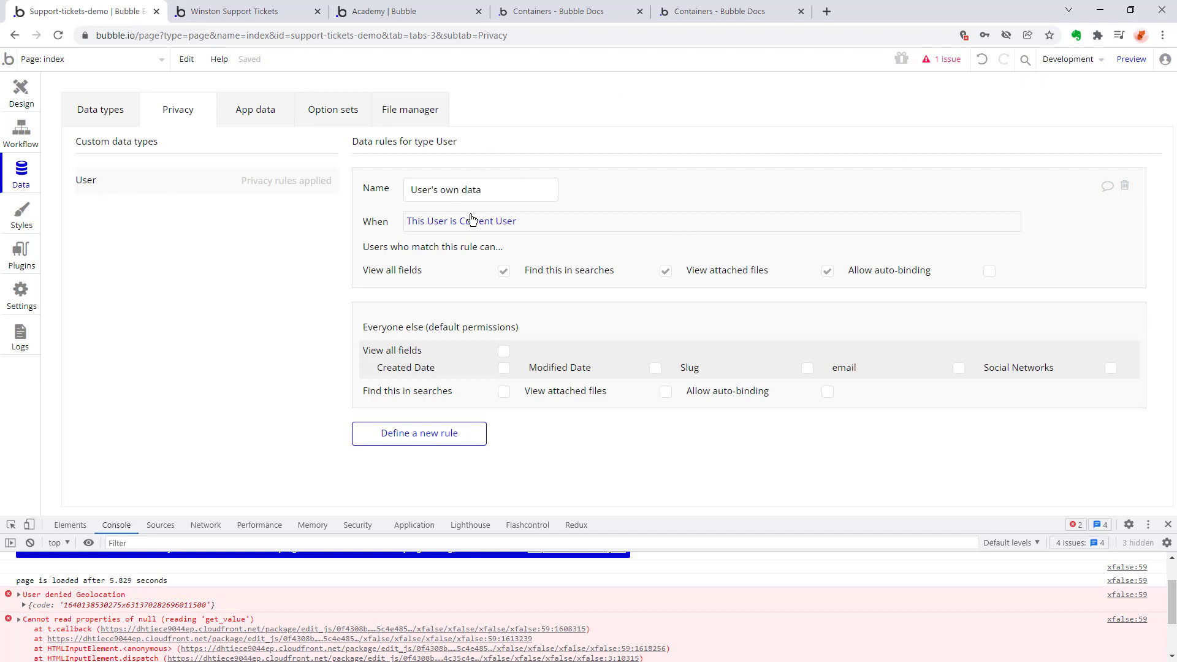
Create a new User entry in the development database with the demo admin's e-mail and no slug.
{"action": "left_click", "coordinate": [189, 153]}
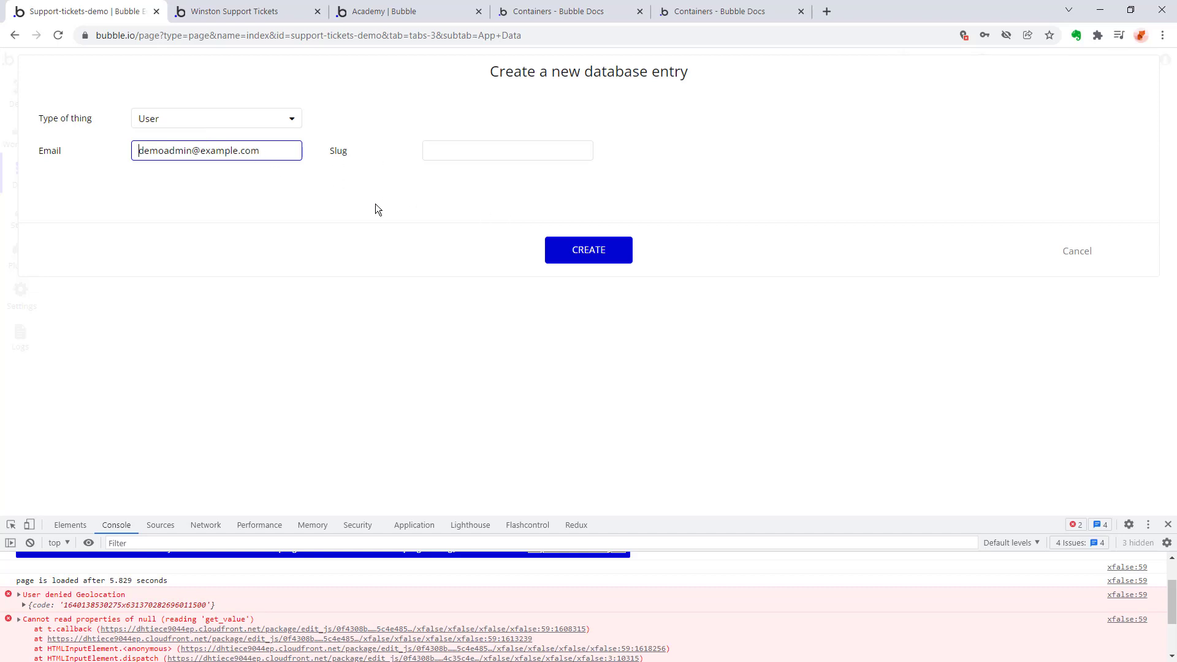
{"action": "left_click", "coordinate": [597, 251]}
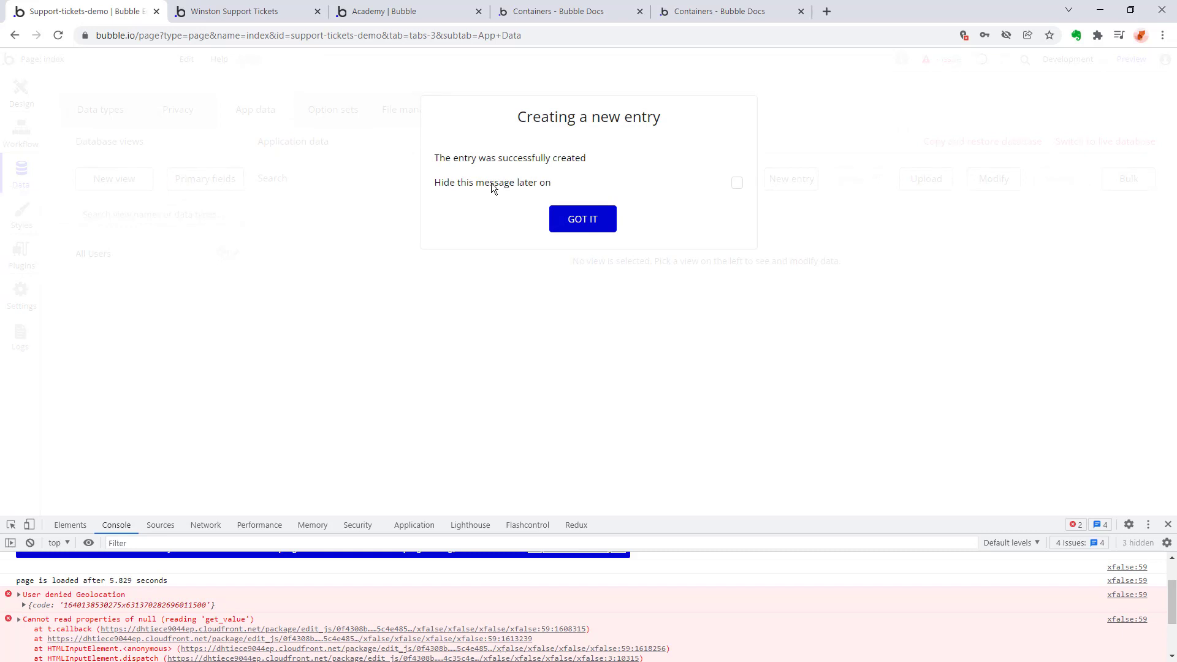
{"action": "left_click", "coordinate": [585, 220]}
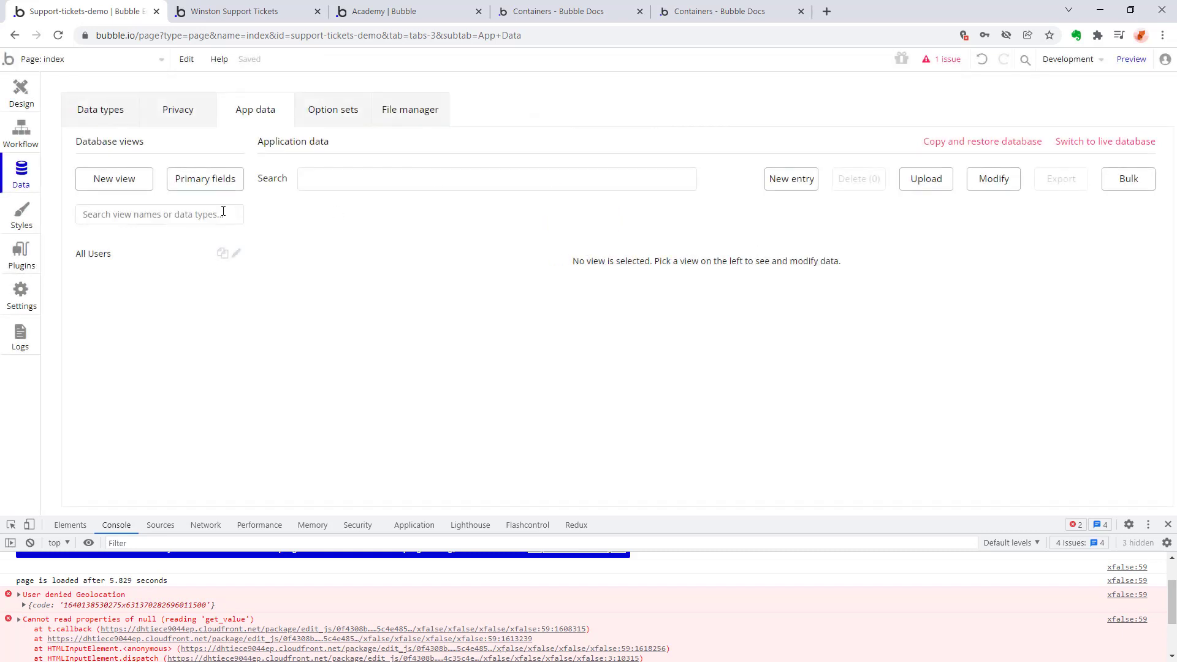
View the All Users records and try to export the data.
{"action": "left_click", "coordinate": [100, 255]}
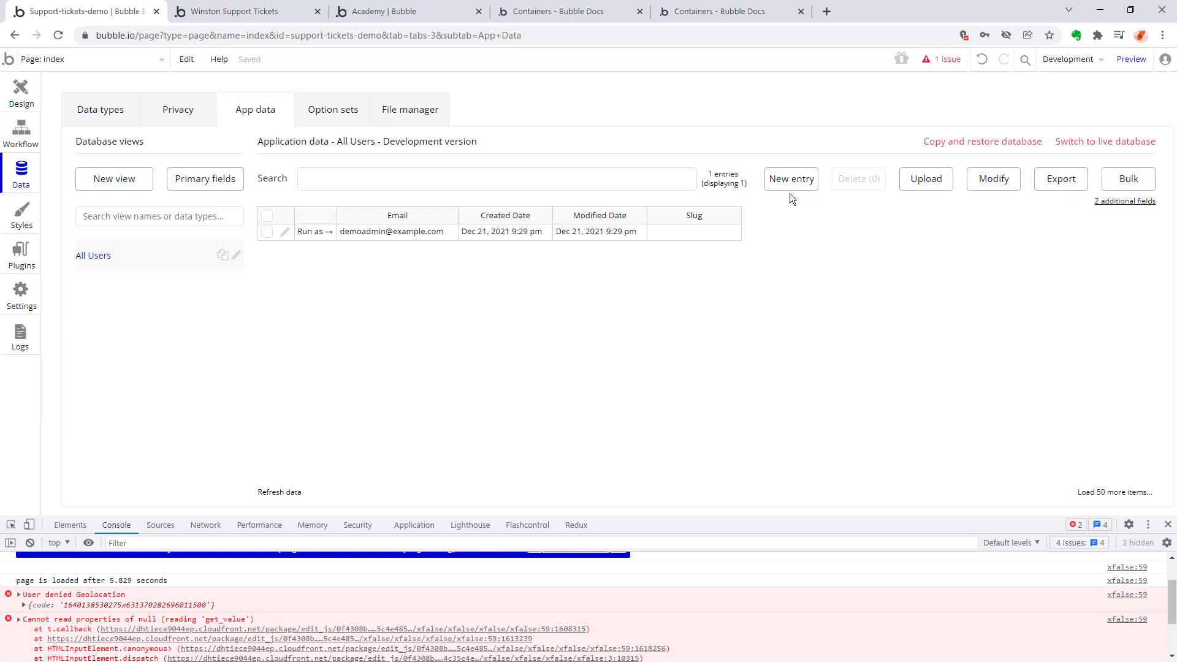
{"action": "left_click", "coordinate": [1055, 183]}
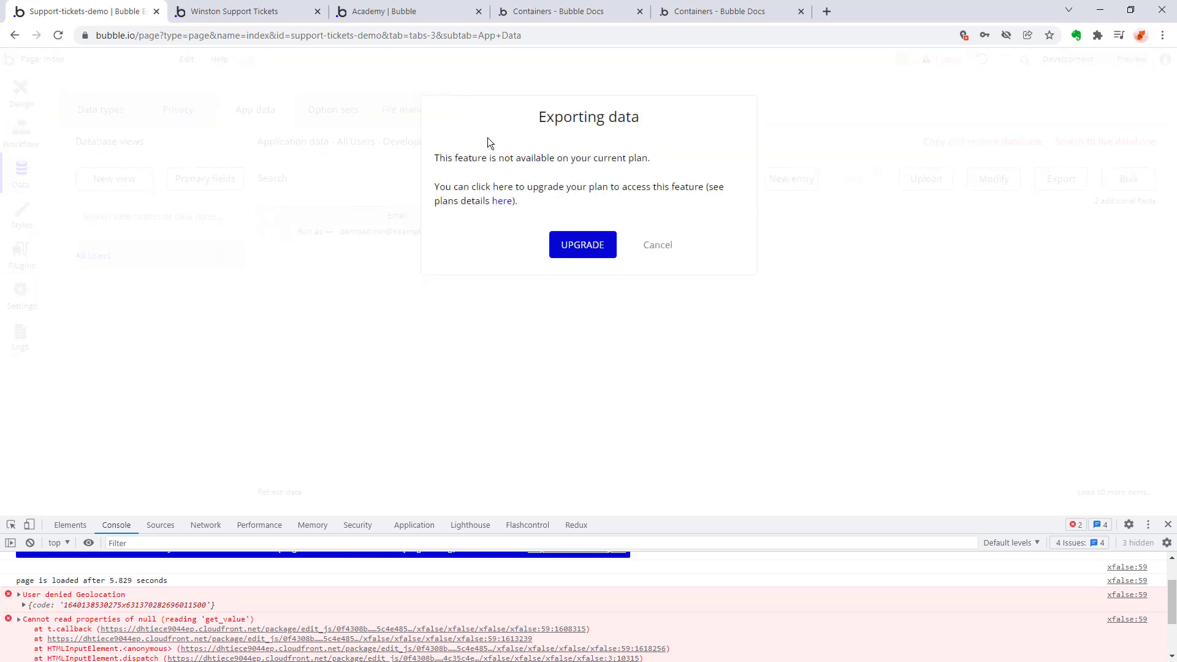
{"action": "left_click", "coordinate": [658, 245]}
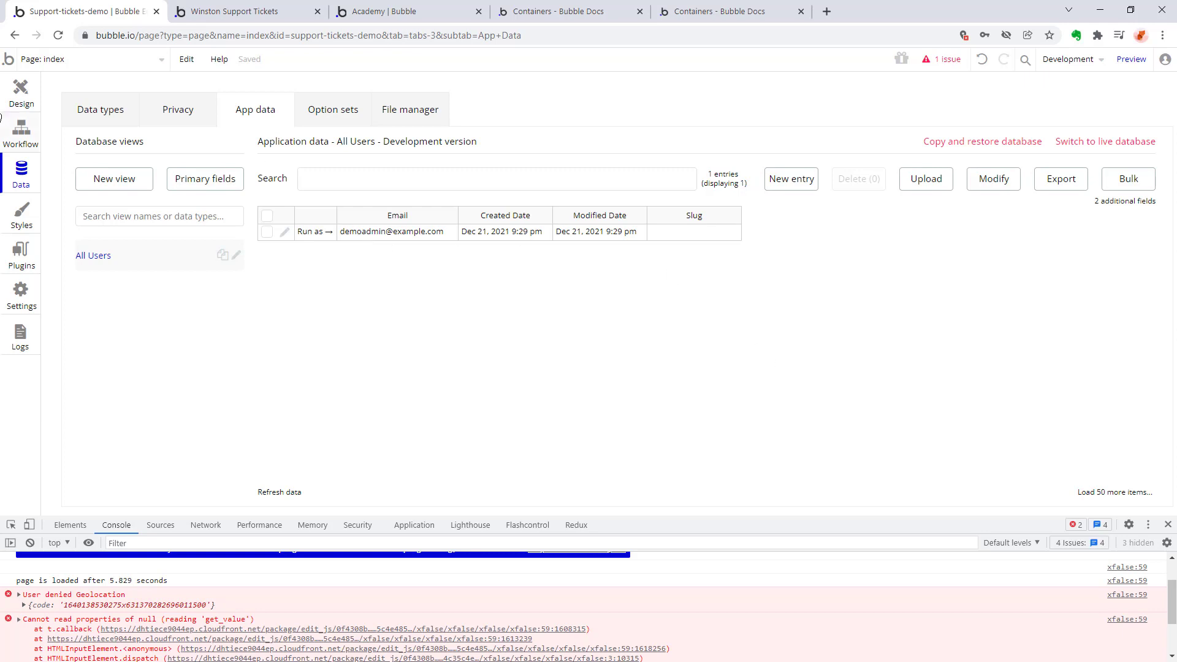
Reopen the Signup / Login Popup's design and examine Group Log in's visibility condition and appearance settings.
{"action": "left_click", "coordinate": [54, 61]}
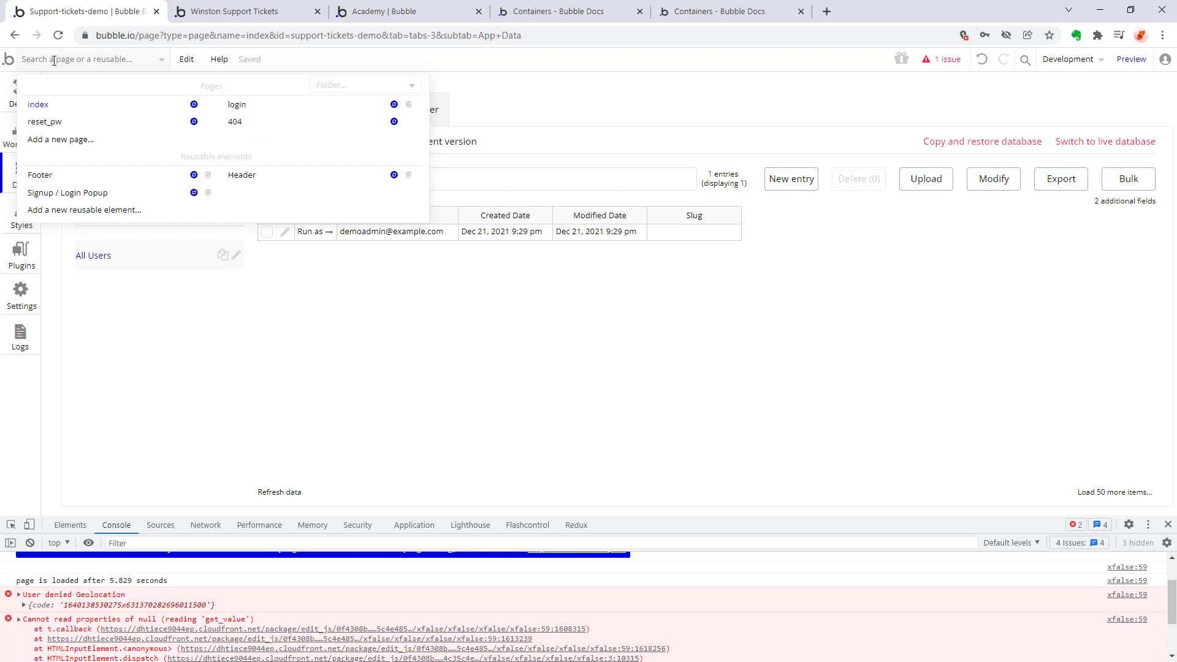
{"action": "mouse_move", "coordinate": [89, 195]}
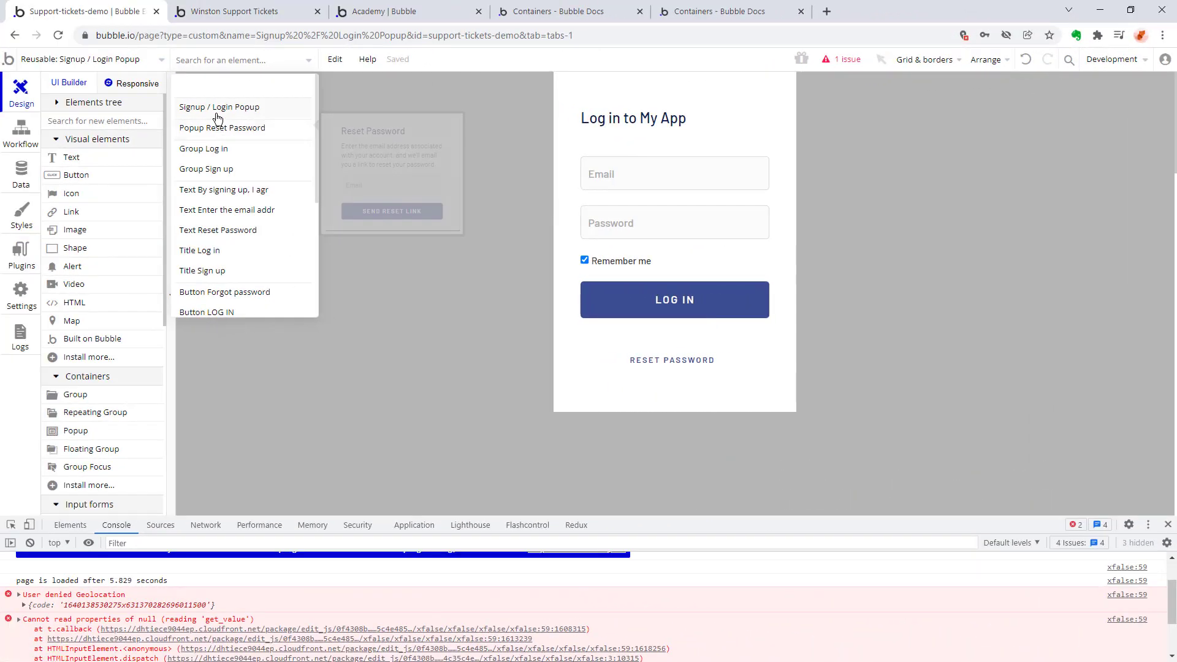
{"action": "mouse_move", "coordinate": [222, 111]}
{"action": "left_click", "coordinate": [204, 148]}
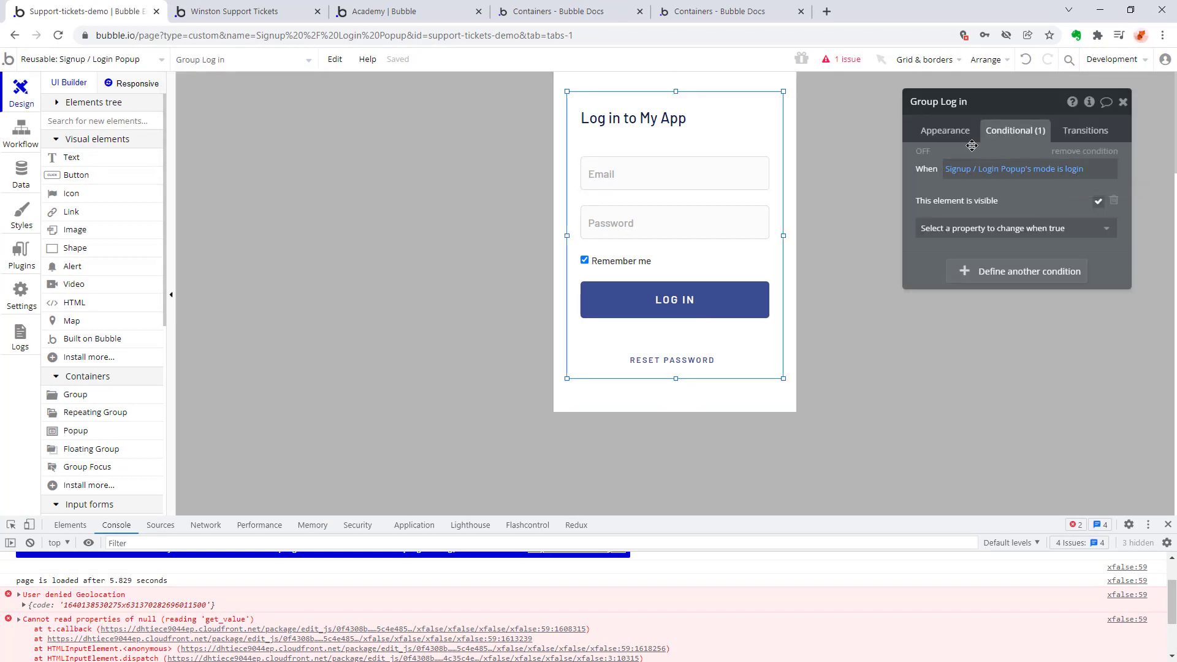
{"action": "left_click", "coordinate": [946, 131]}
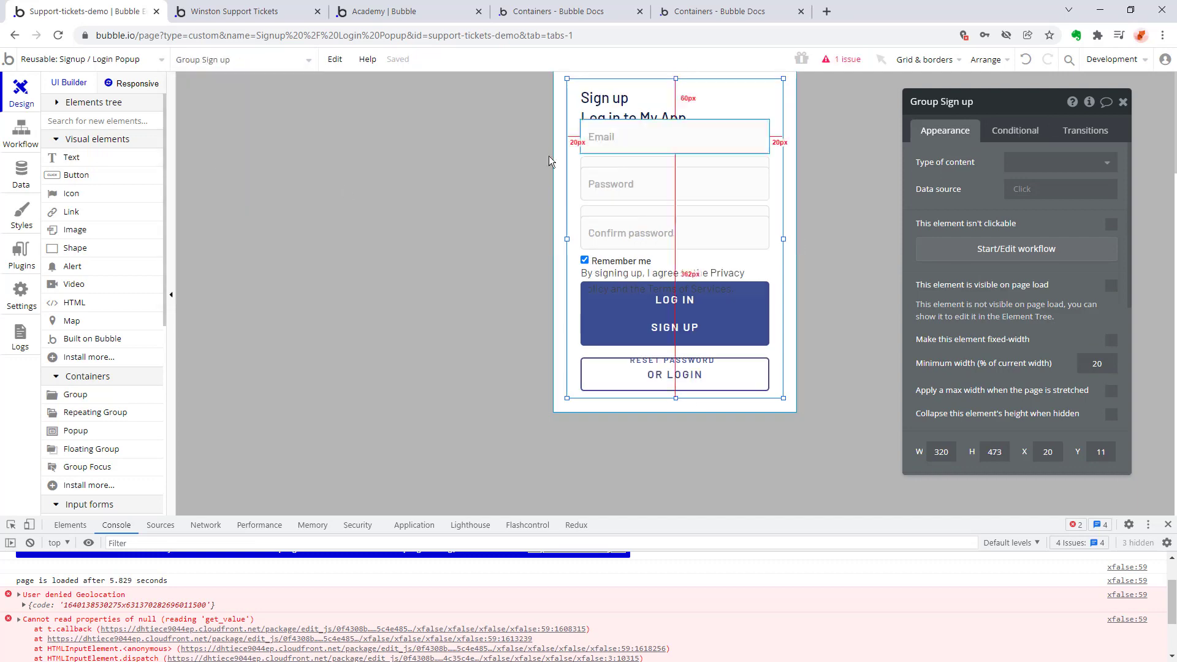
{"action": "left_click", "coordinate": [553, 161]}
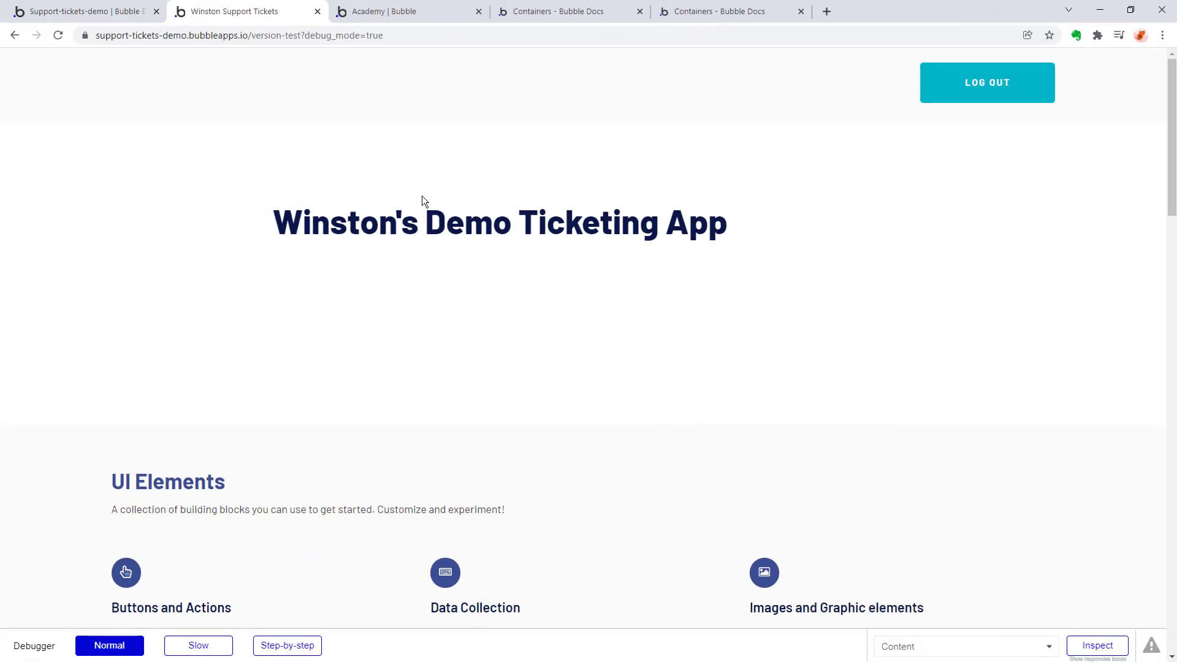
Log out of the previewed app and test the signup popup's Or Login switch.
{"action": "left_click", "coordinate": [969, 81]}
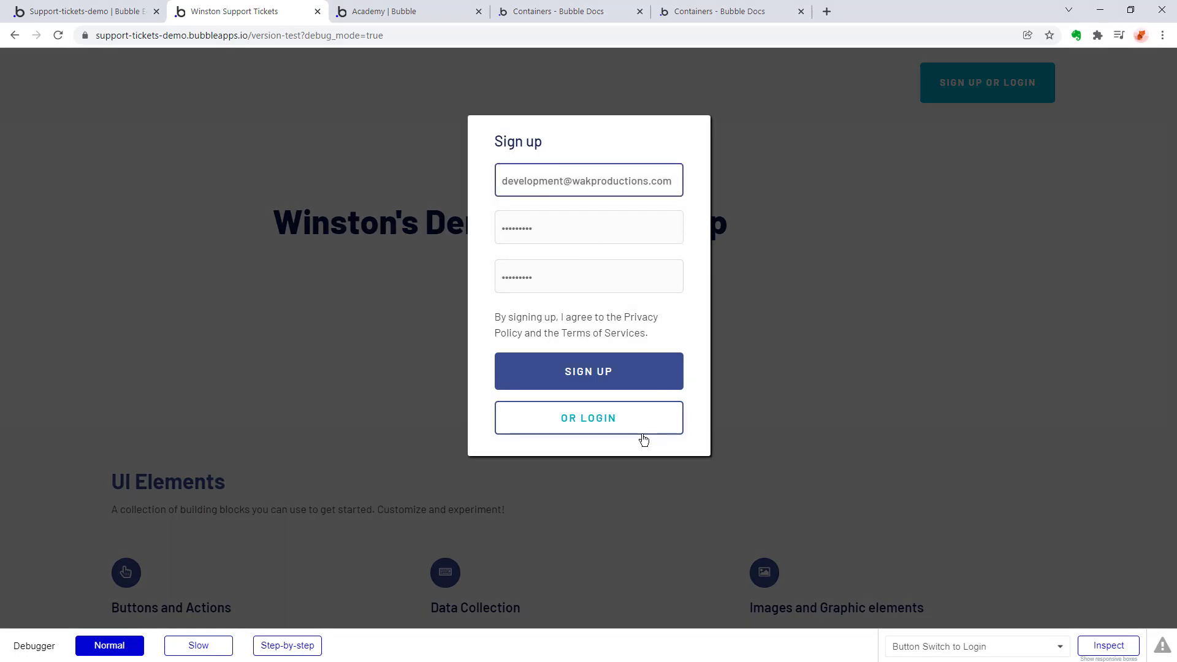
{"action": "left_click", "coordinate": [636, 417]}
{"action": "left_click", "coordinate": [960, 264]}
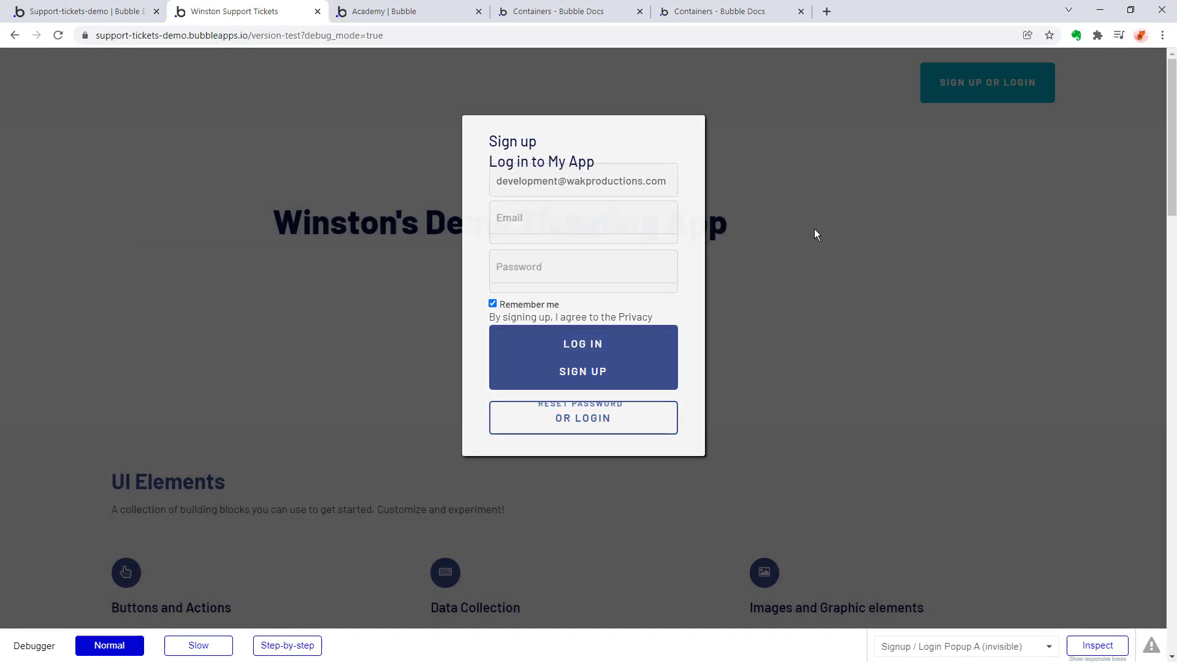
Return to the editor's index page and open the app's data section.
{"action": "left_click", "coordinate": [45, 12]}
{"action": "left_click", "coordinate": [83, 59]}
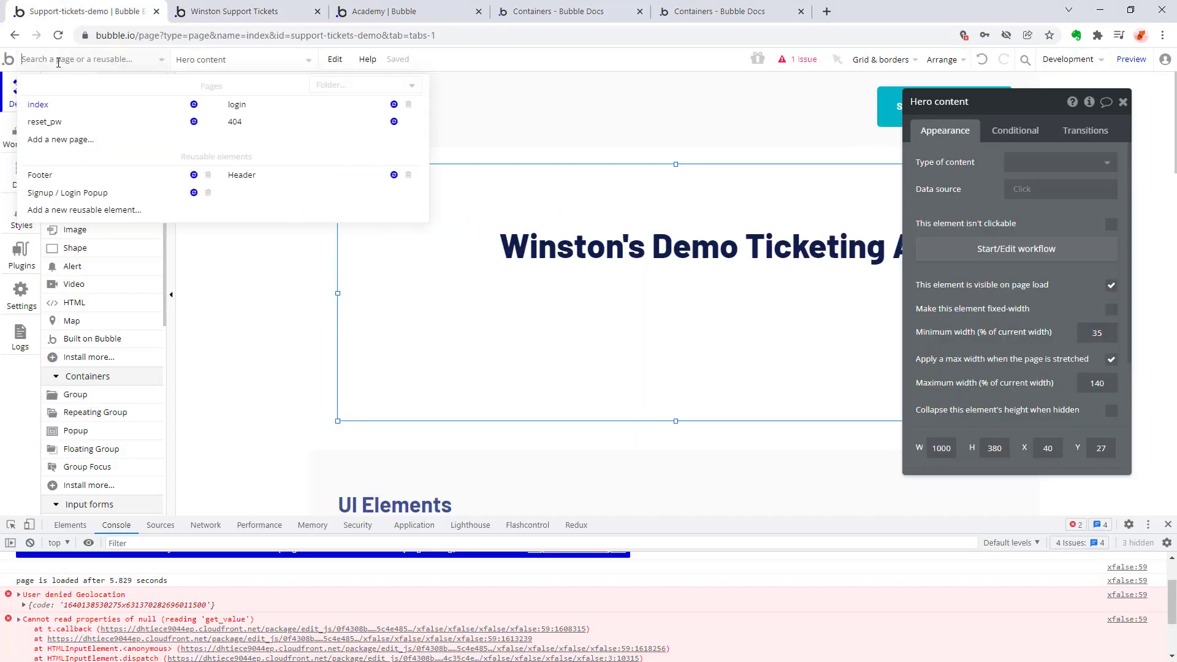
{"action": "mouse_move", "coordinate": [48, 110]}
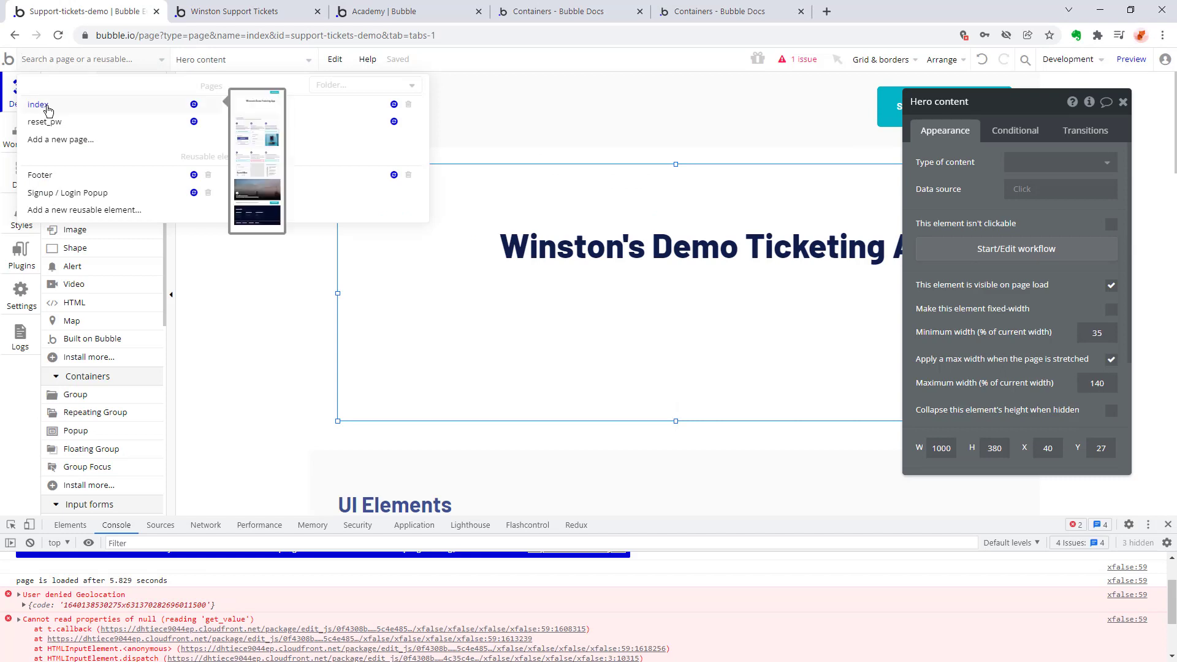
{"action": "left_click", "coordinate": [266, 285]}
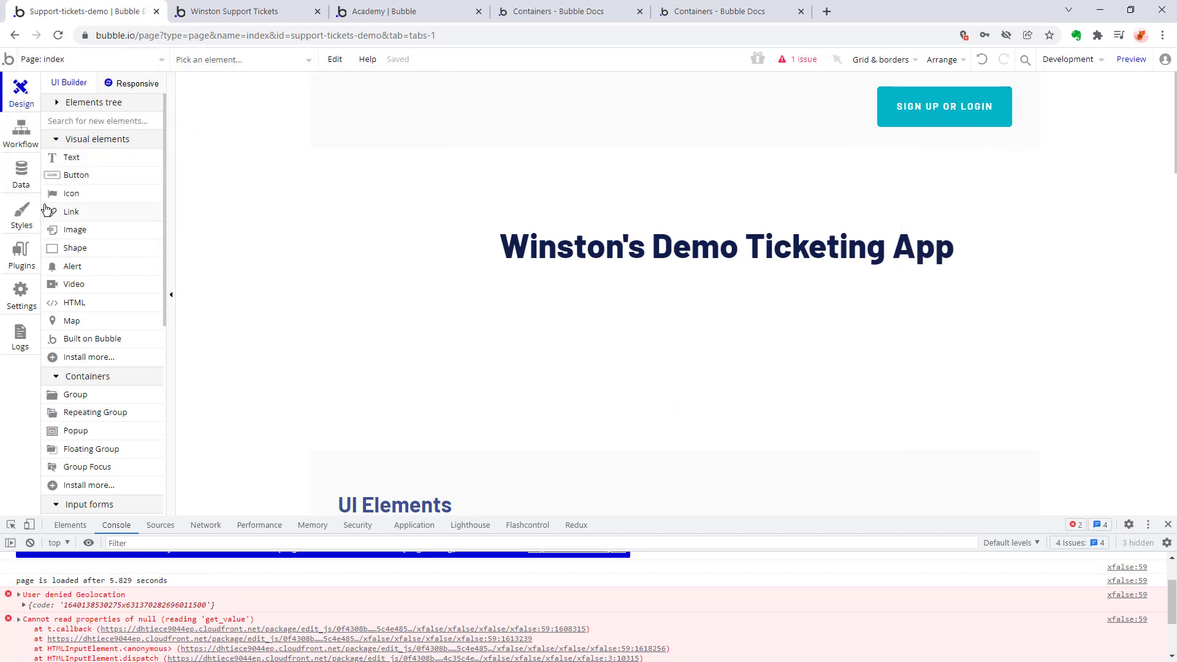
{"action": "left_click", "coordinate": [21, 174]}
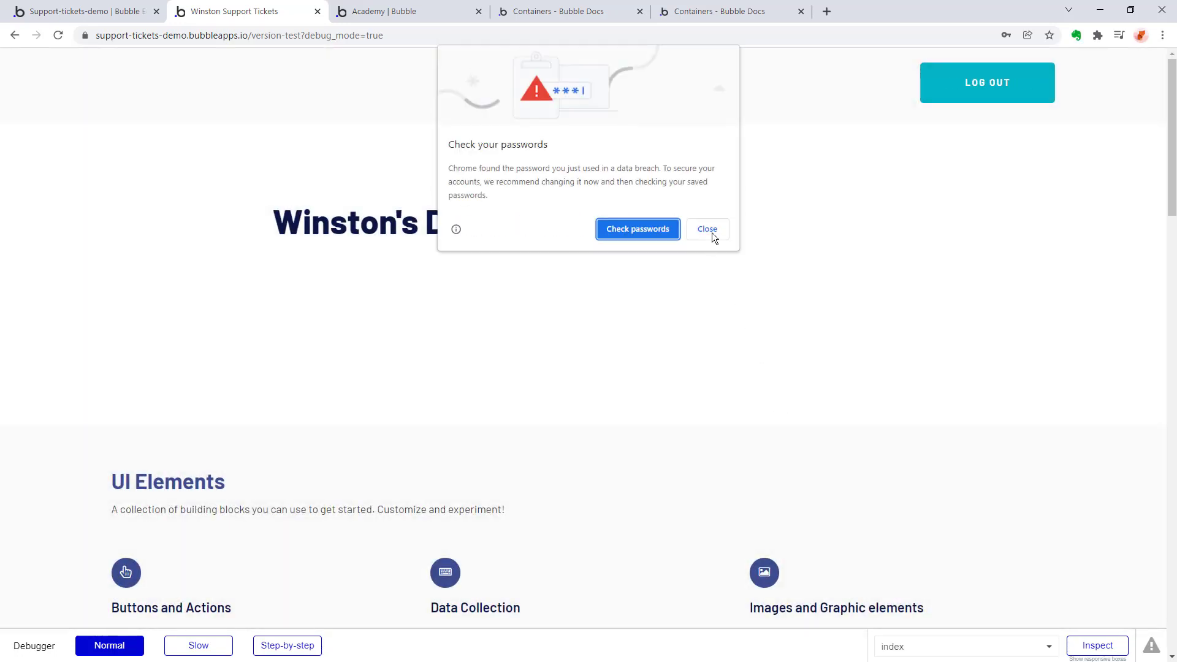
Dismiss the browser's password warning, then log out of the preview and reopen its login popup.
{"action": "left_click", "coordinate": [708, 229]}
{"action": "left_click", "coordinate": [1028, 230]}
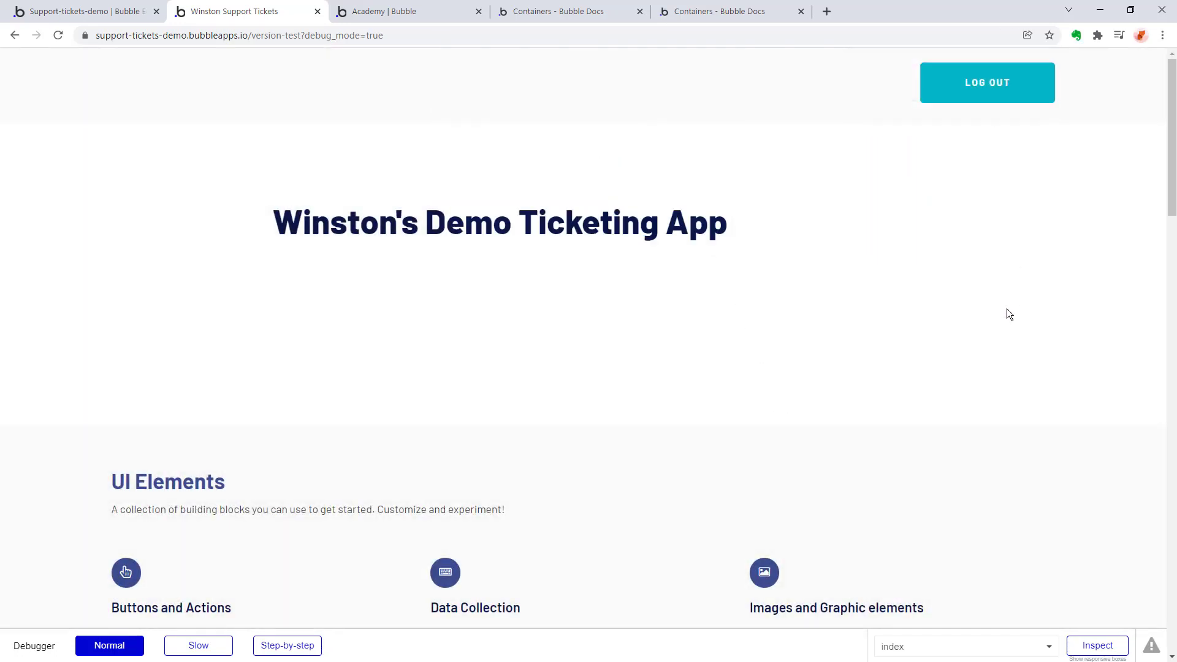
{"action": "left_click", "coordinate": [988, 84]}
{"action": "left_click", "coordinate": [969, 92]}
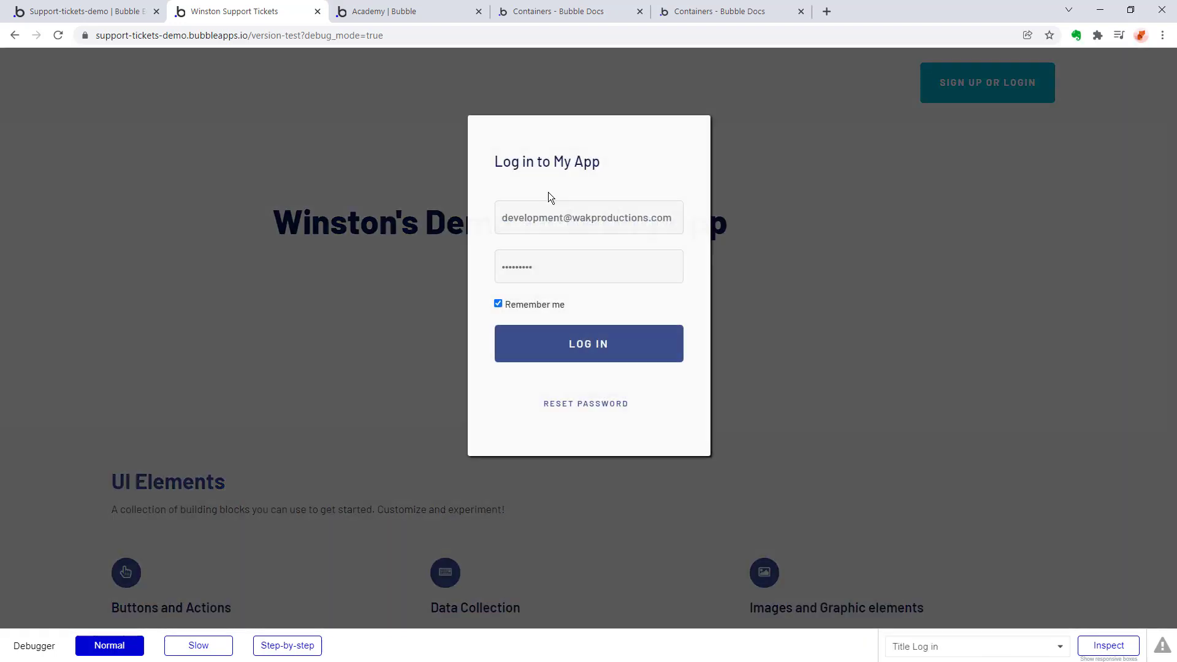
Try to log in with the prefilled development account by replacing its password, and dismiss the resulting alert.
{"action": "double_click", "coordinate": [587, 267]}
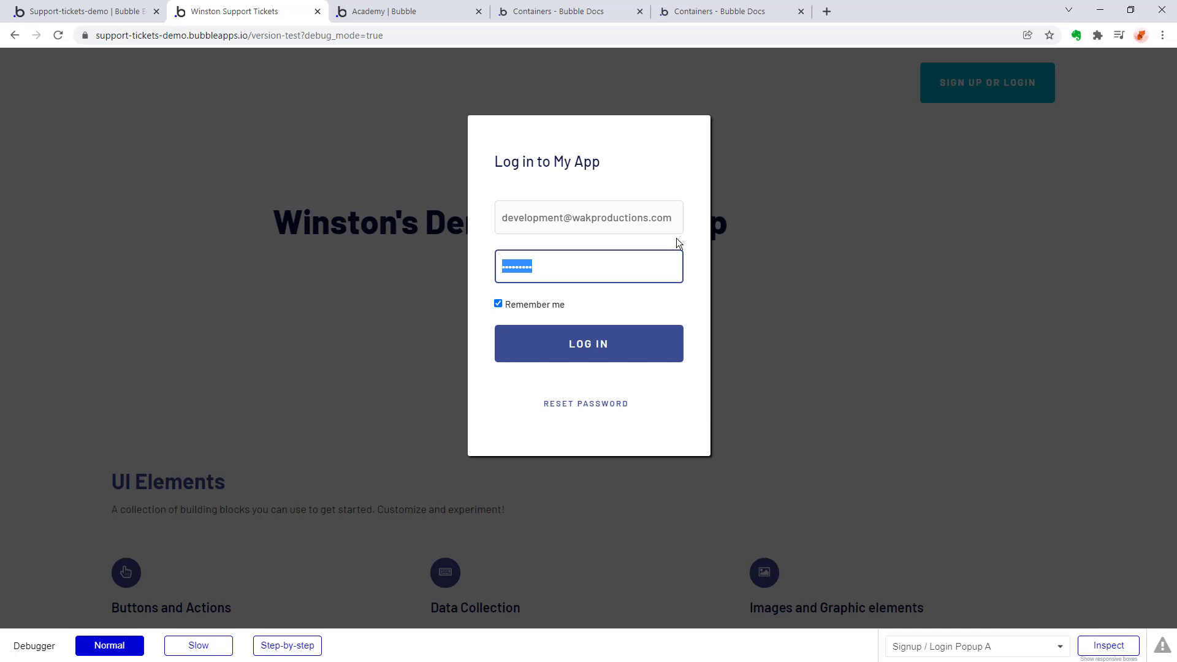
{"action": "type", "text": "••••••••••••"}
{"action": "left_click", "coordinate": [585, 355]}
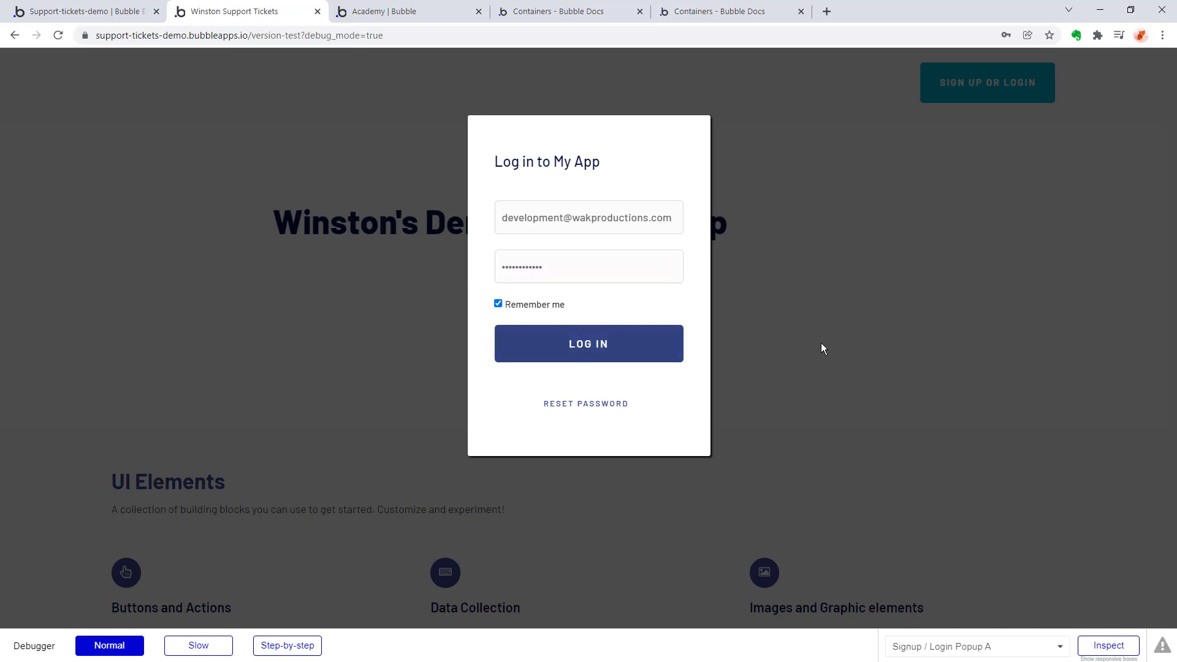
{"action": "left_click", "coordinate": [722, 118]}
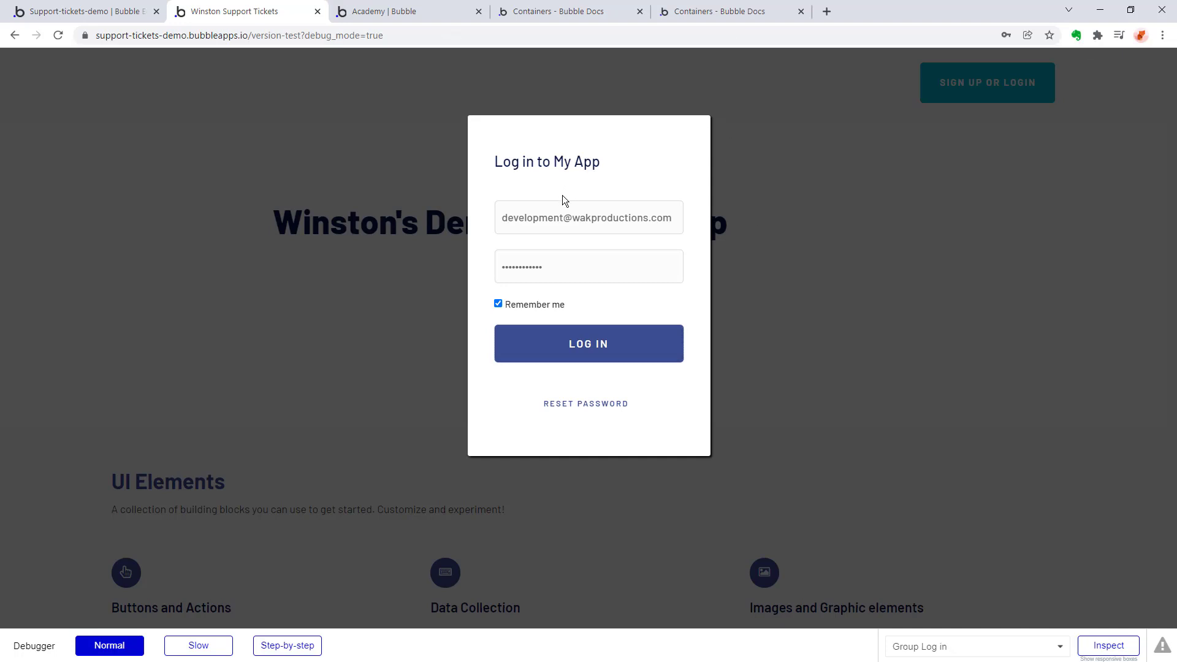
Replace the login e-mail with the demo admin's, try to log in, and dismiss the resulting alert.
{"action": "left_click", "coordinate": [565, 273]}
{"action": "left_click_drag", "start_coordinate": [573, 265], "coordinate": [231, 261]}
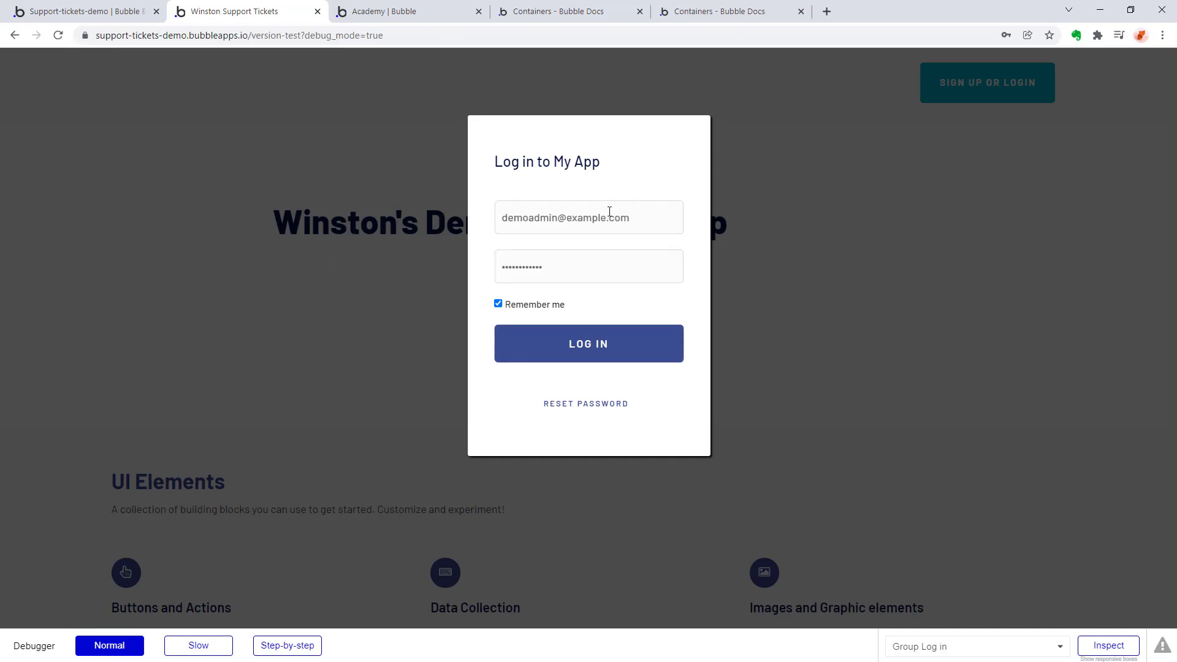
{"action": "left_click", "coordinate": [615, 356]}
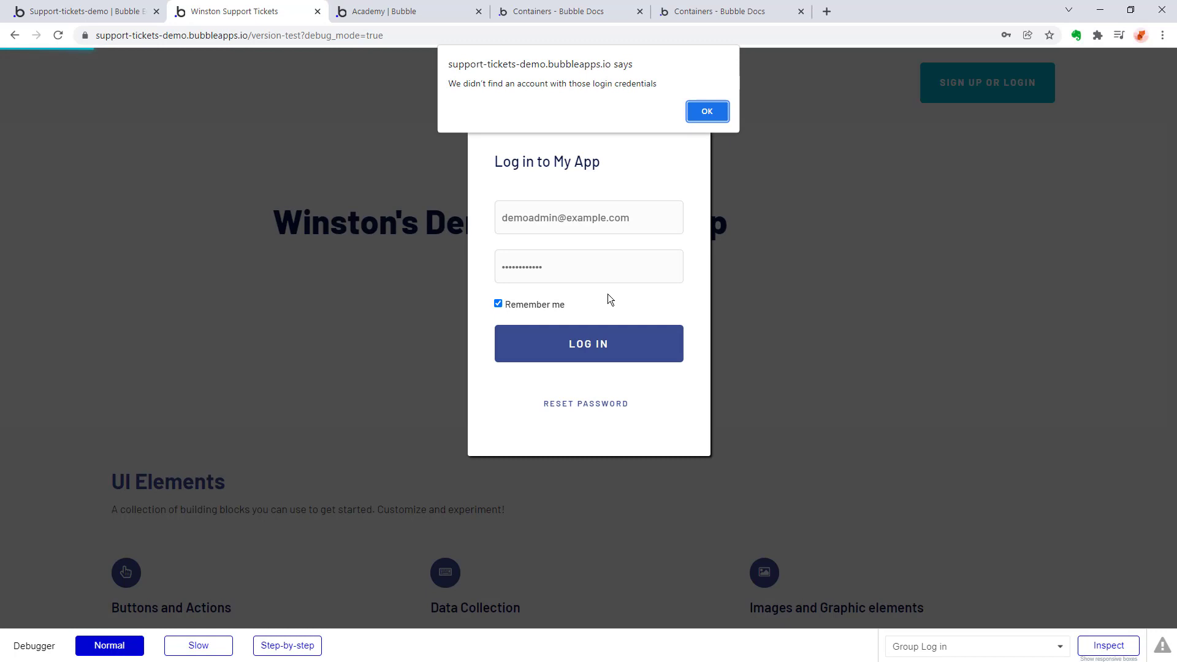
{"action": "left_click", "coordinate": [689, 112]}
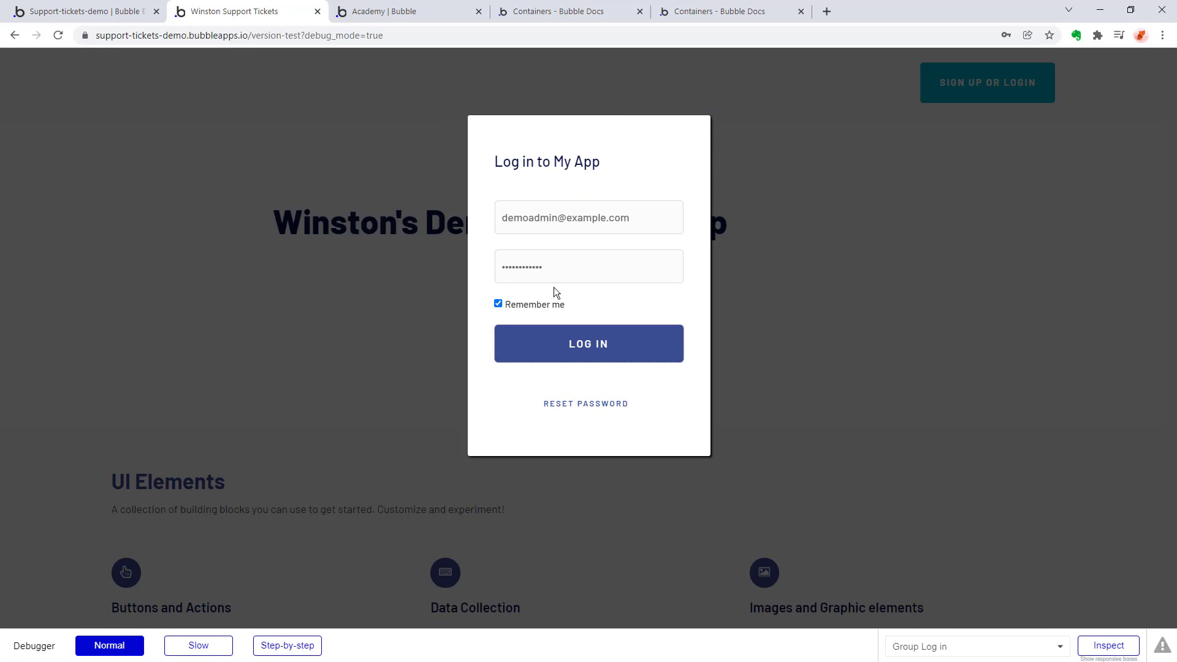
{"action": "left_click", "coordinate": [859, 326]}
Return to the Bubble editor's data section, reload the page and display the All Users view.
{"action": "left_click", "coordinate": [133, 9]}
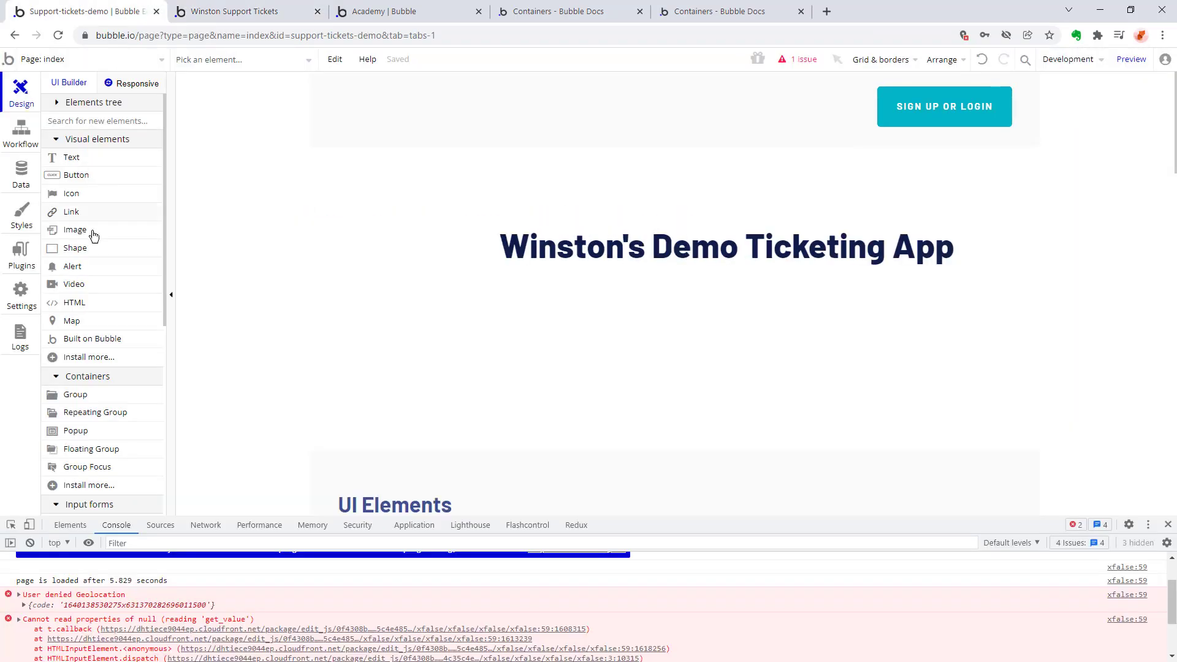
{"action": "left_click", "coordinate": [18, 176]}
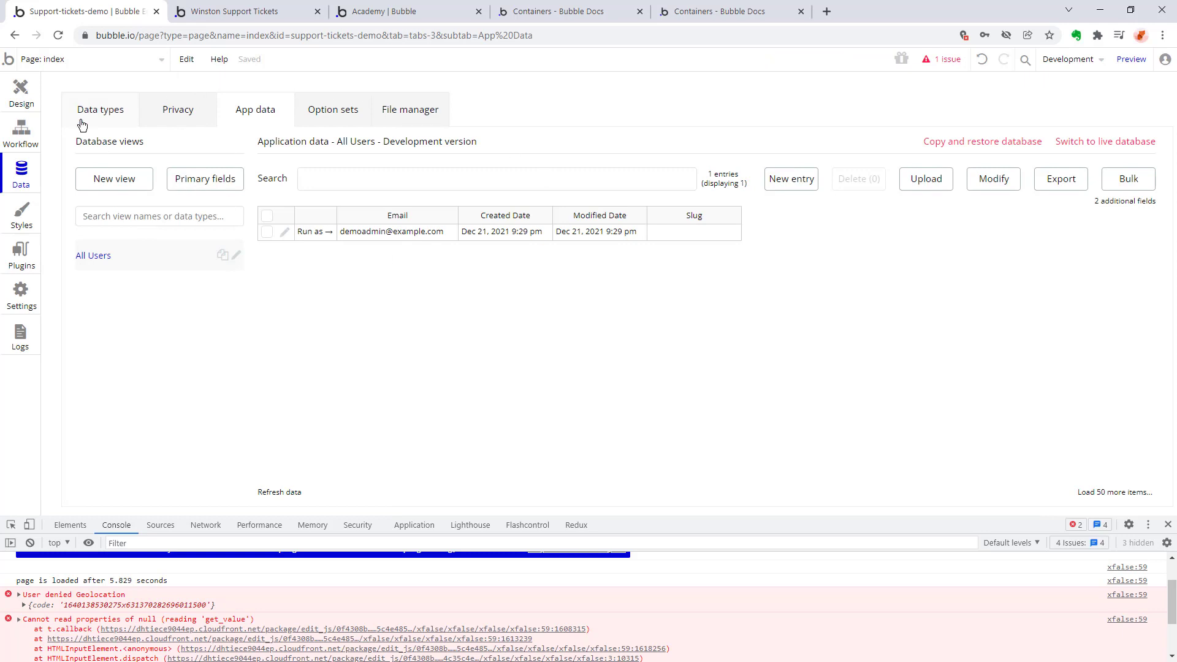
{"action": "left_click", "coordinate": [57, 35]}
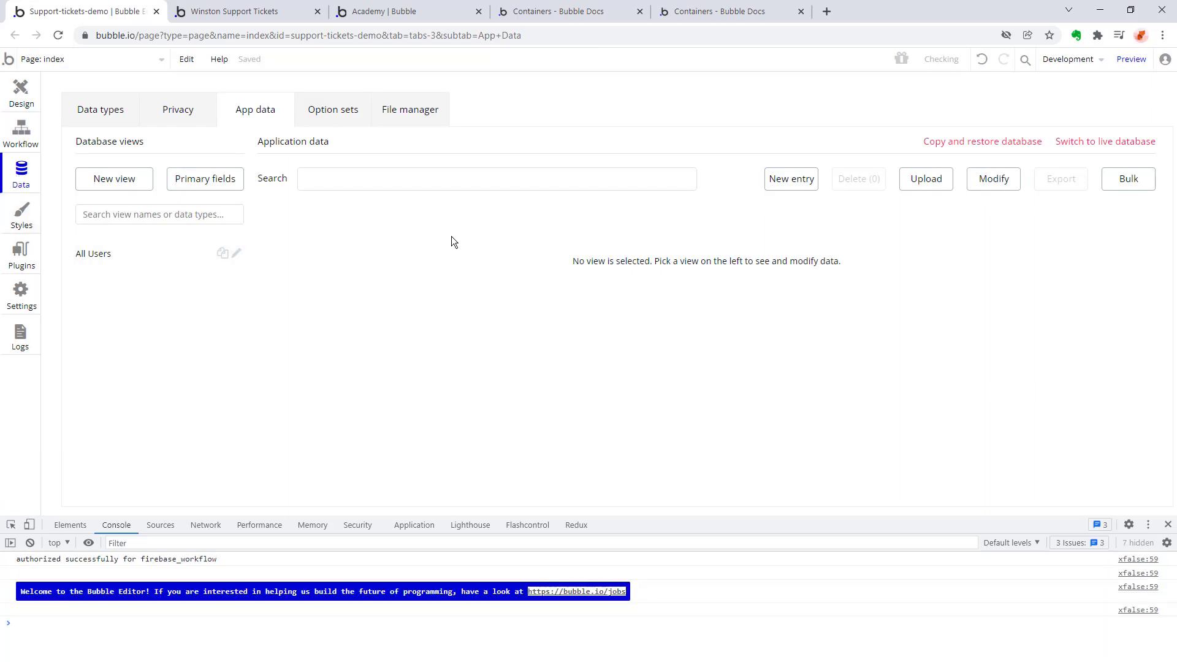
{"action": "left_click", "coordinate": [81, 255]}
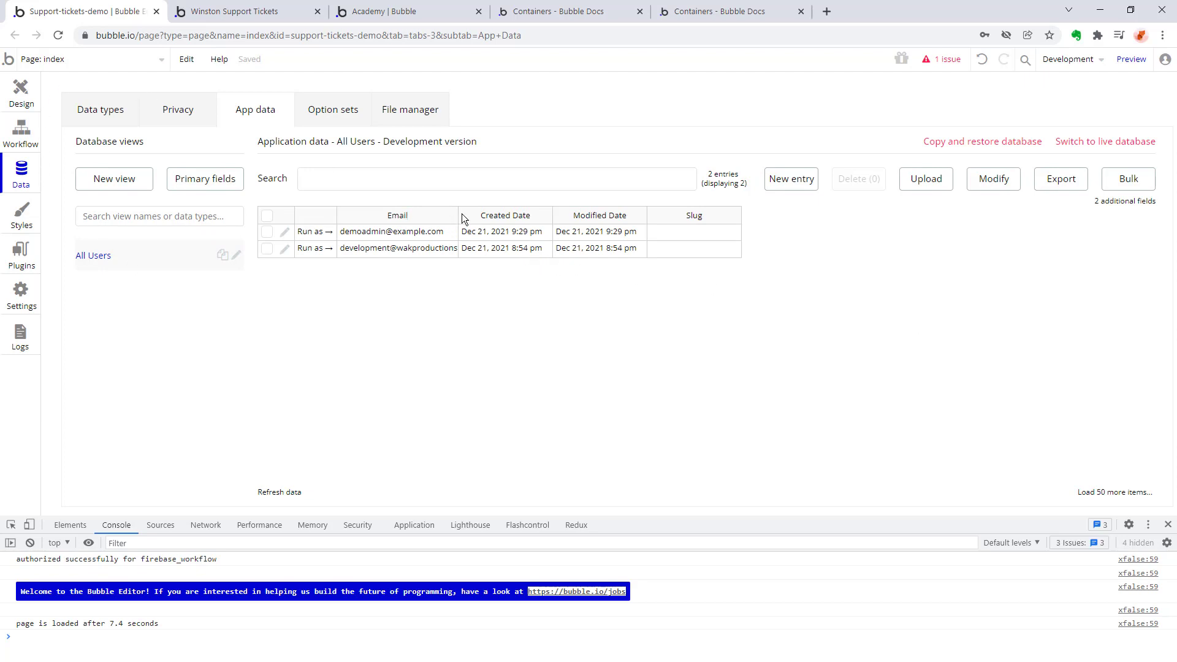
Widen the Email column in All Users, then examine the demo admin's database entry and close it without saving.
{"action": "left_click_drag", "start_coordinate": [460, 212], "coordinate": [562, 245]}
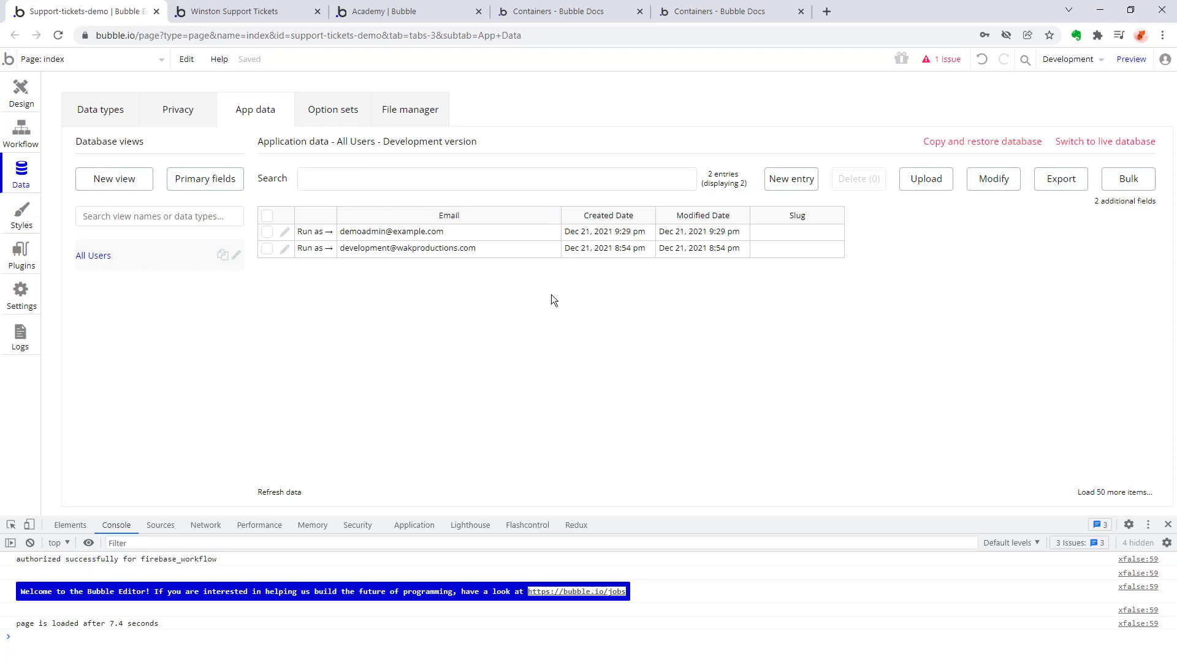
{"action": "left_click", "coordinate": [285, 233]}
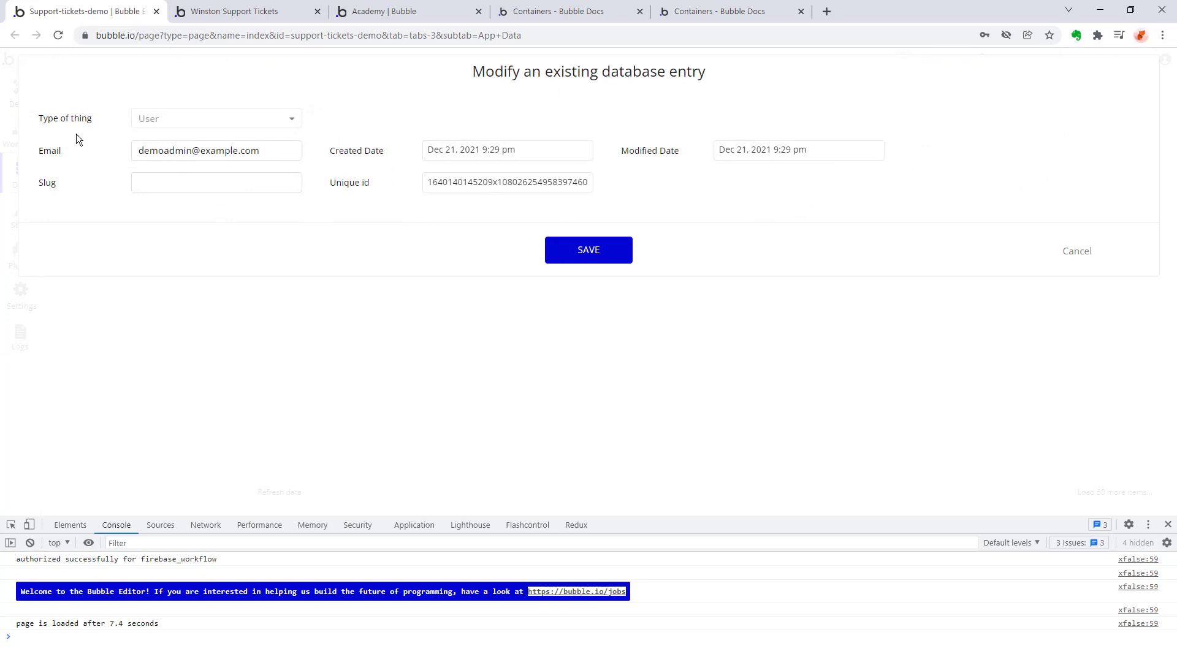
{"action": "left_click", "coordinate": [1083, 252]}
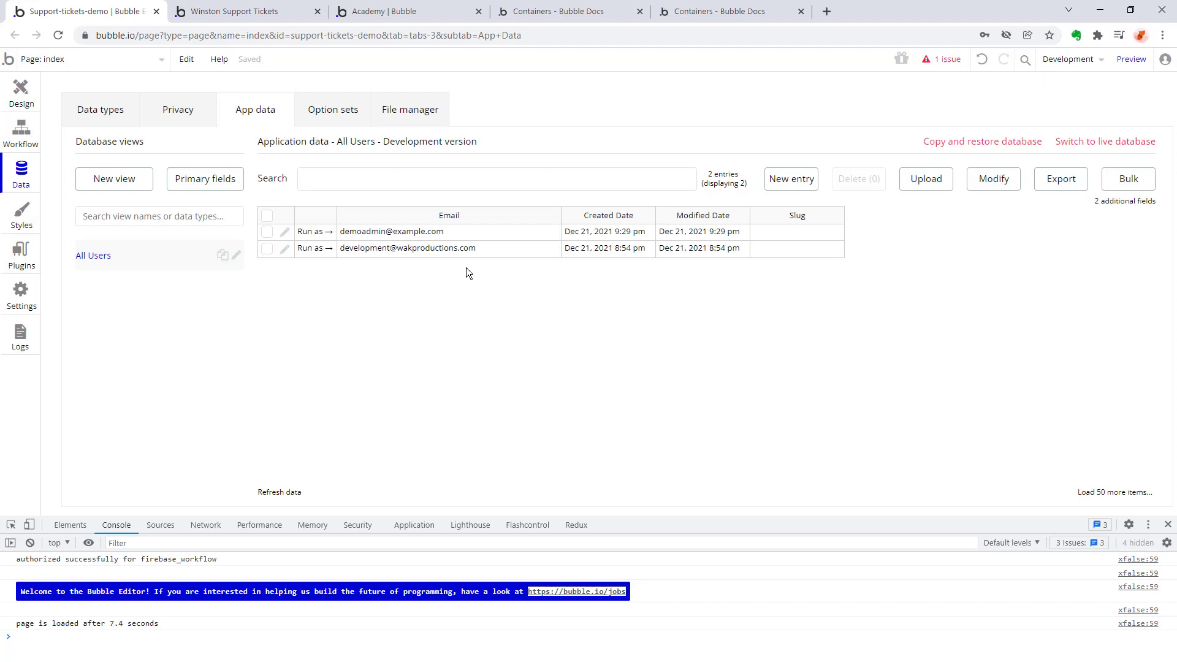
Switch to Bubble Docs and examine the Authenticating Users guide for how users are created and given passwords.
{"action": "left_click", "coordinate": [589, 13]}
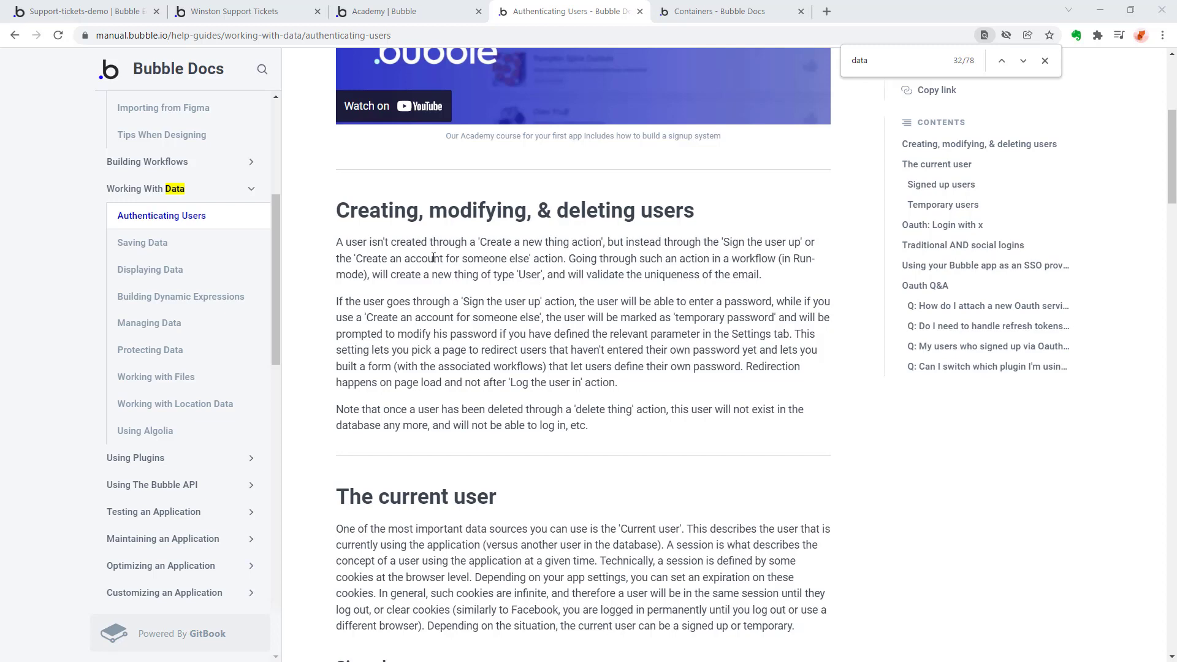
{"action": "scroll", "coordinate": [543, 255], "scroll_direction": "down", "scroll_amount": 5}
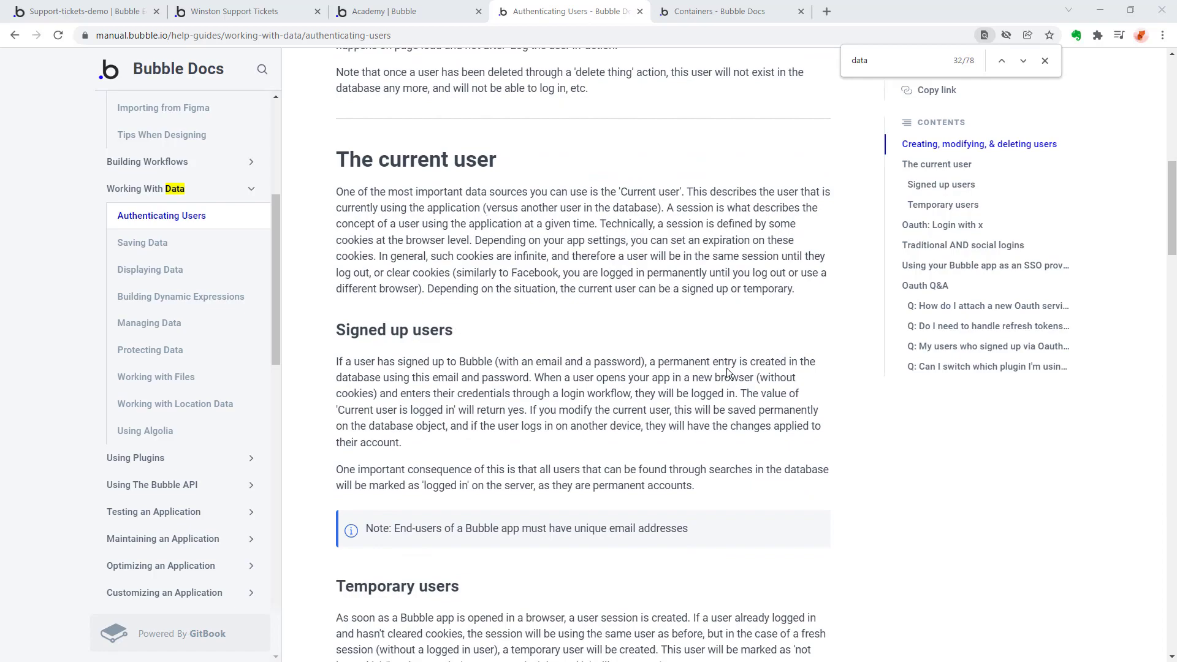
{"action": "scroll", "coordinate": [653, 260], "scroll_direction": "down", "scroll_amount": 8}
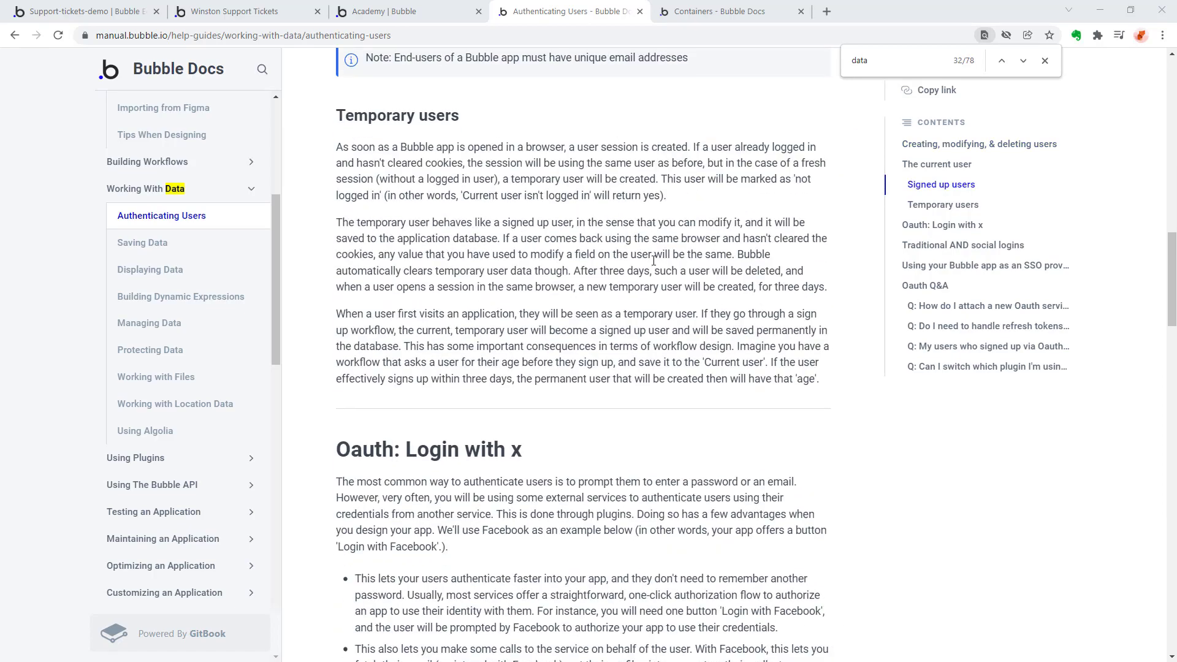
{"action": "scroll", "coordinate": [653, 261], "scroll_direction": "up", "scroll_amount": 14}
{"action": "scroll", "coordinate": [651, 261], "scroll_direction": "down", "scroll_amount": 15}
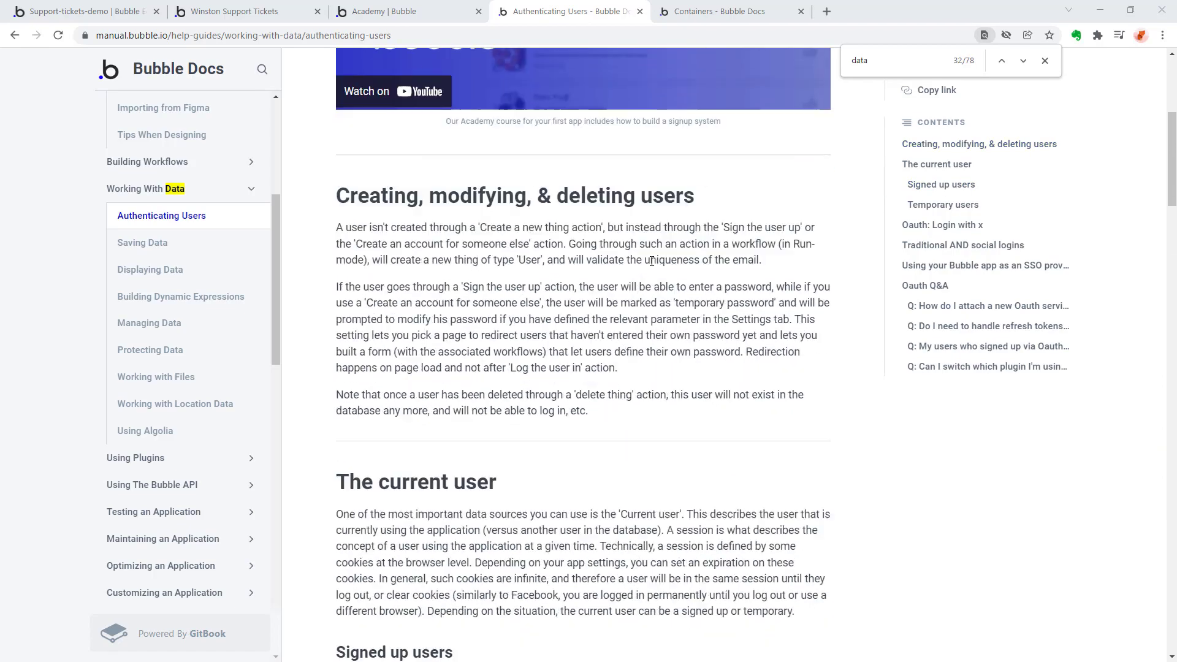
{"action": "scroll", "coordinate": [651, 264], "scroll_direction": "down", "scroll_amount": 1}
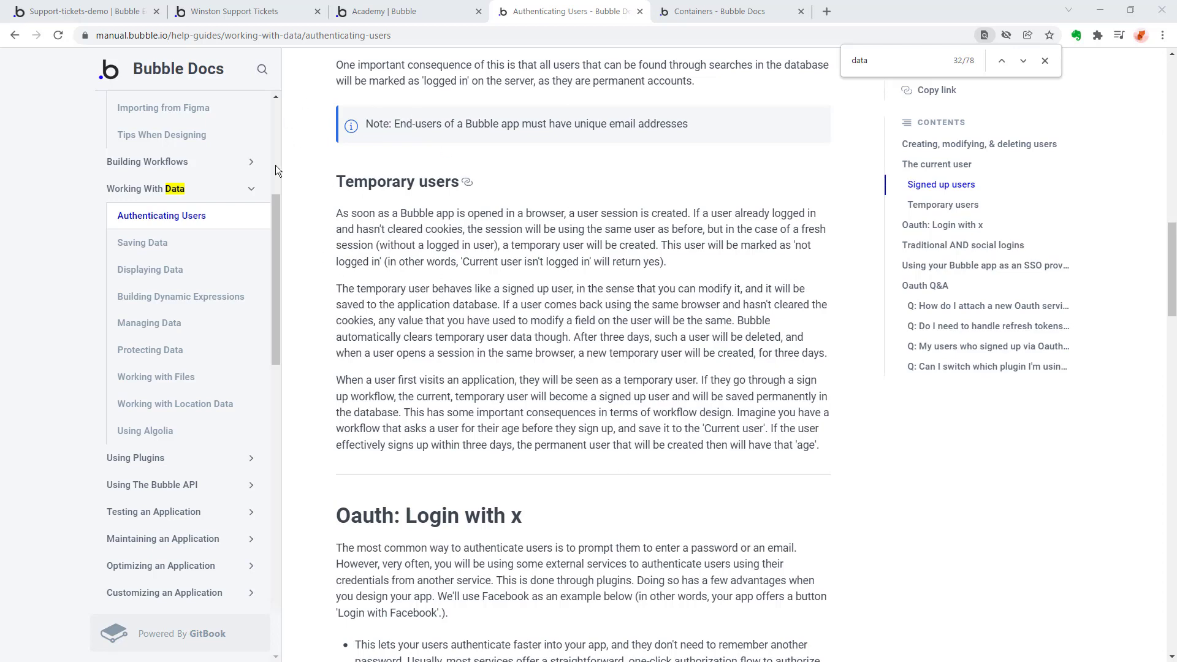
{"action": "scroll", "coordinate": [392, 185], "scroll_direction": "down", "scroll_amount": 20}
{"action": "scroll", "coordinate": [392, 186], "scroll_direction": "down", "scroll_amount": 2}
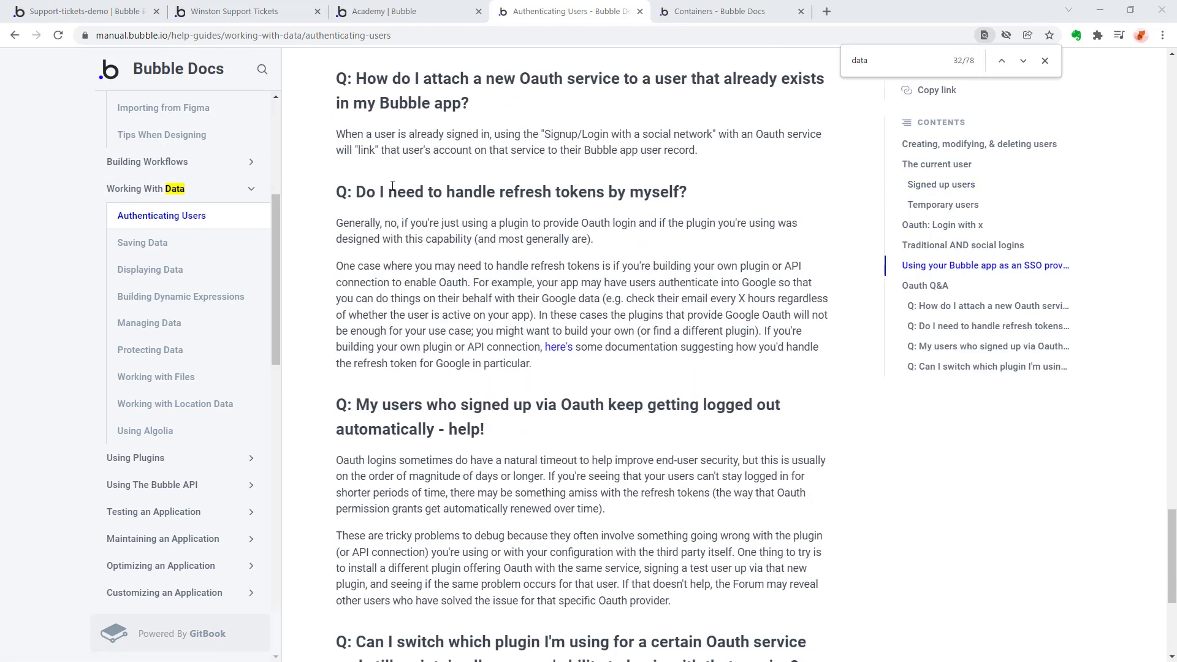
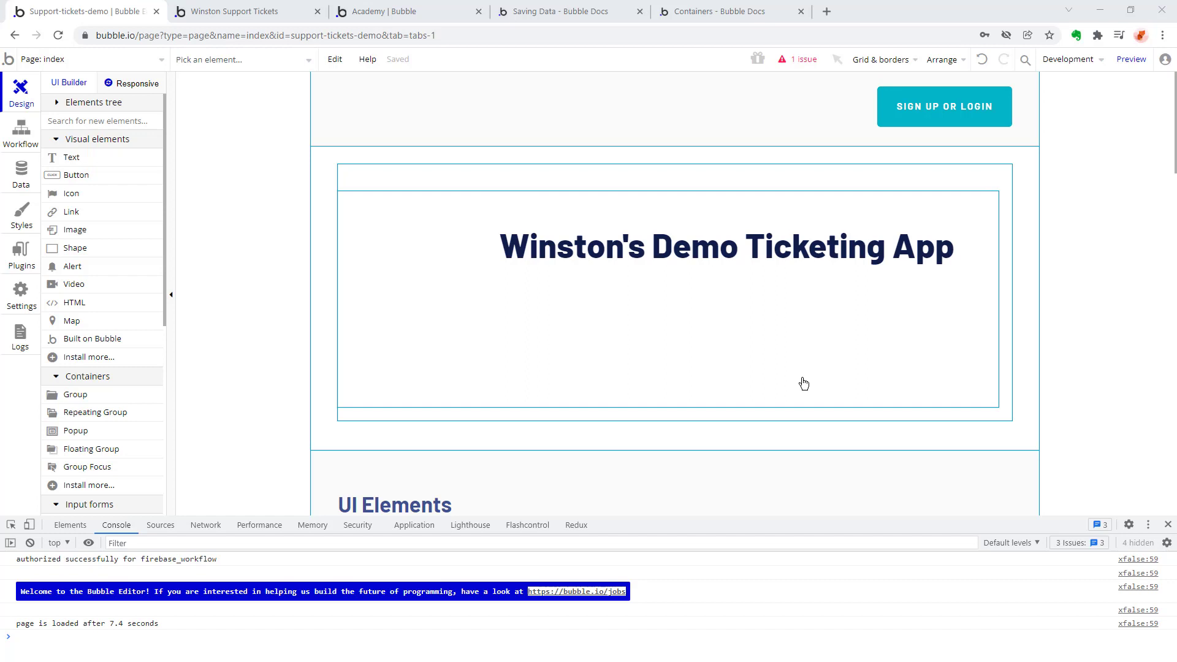
Create a new page named ticket_submit_form.
{"action": "left_click", "coordinate": [70, 56]}
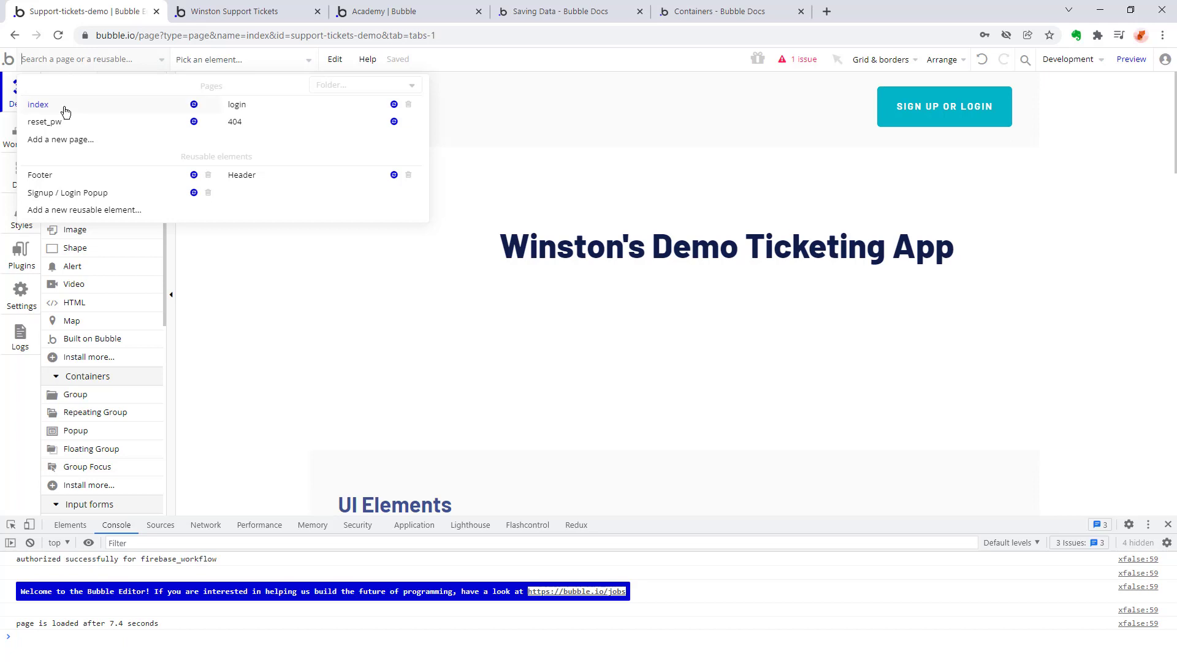
{"action": "left_click", "coordinate": [74, 145]}
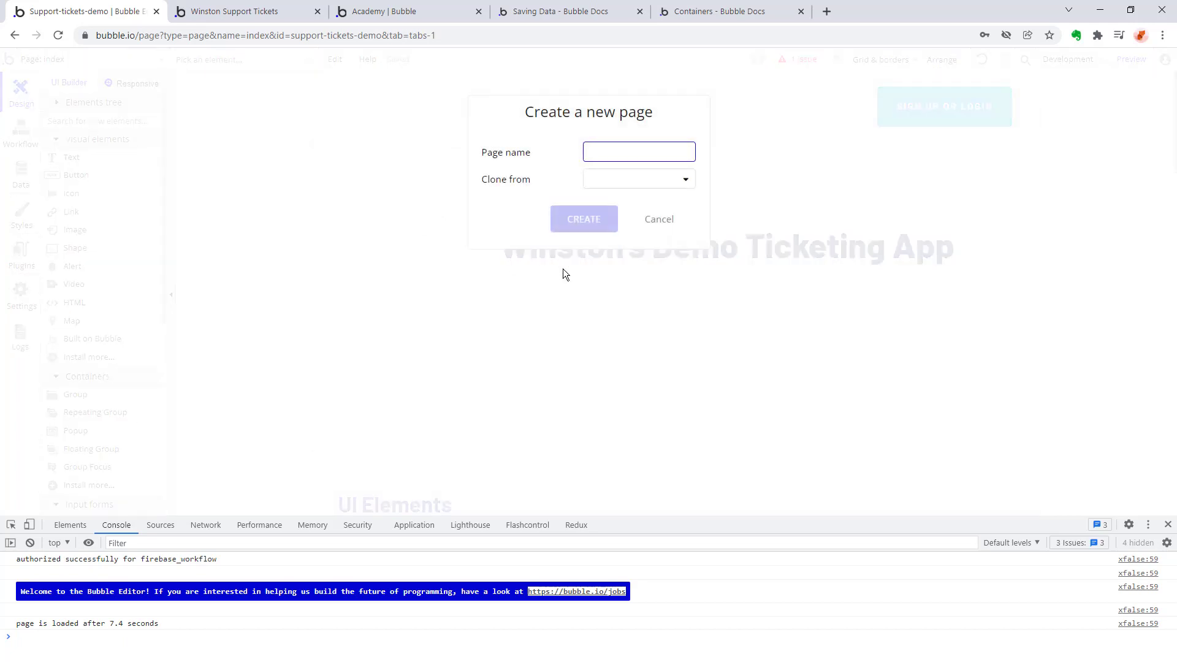
{"action": "type", "text": "tic"}
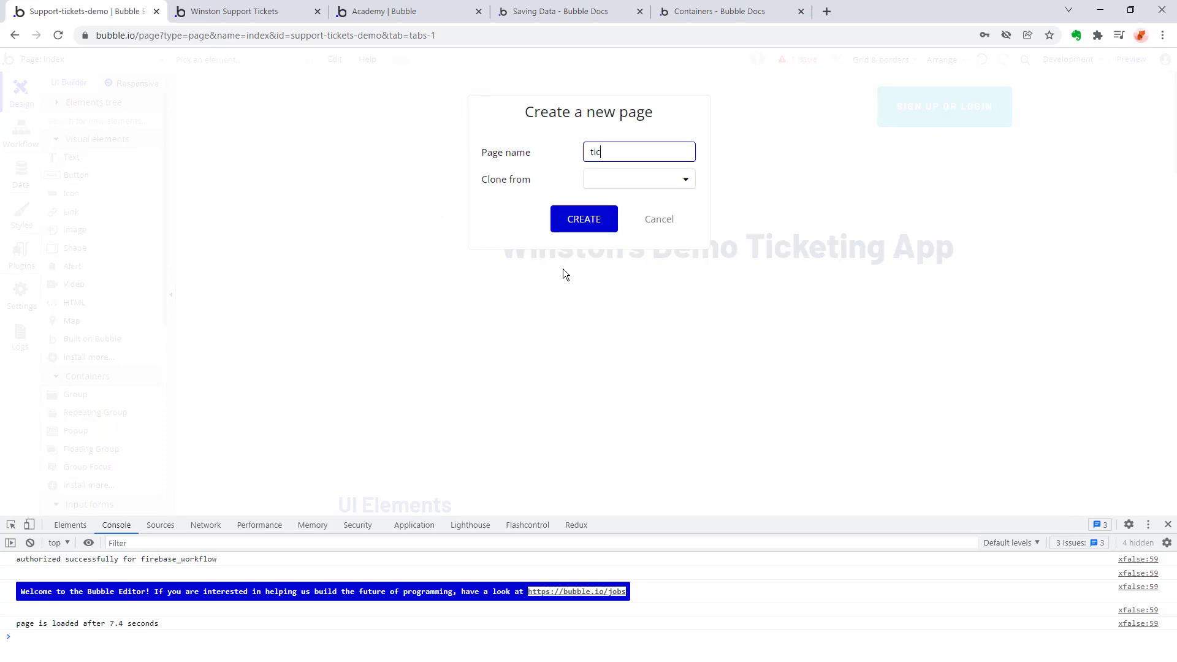
{"action": "type", "text": "ket_submit_form"}
{"action": "key", "text": "BackSpace"}
{"action": "key", "text": "BackSpace"}
{"action": "key", "text": "BackSpace"}
{"action": "key", "text": "BackSpace"}
{"action": "key", "text": "BackSpace"}
{"action": "type", "text": "_form"}
{"action": "left_click", "coordinate": [594, 213]}
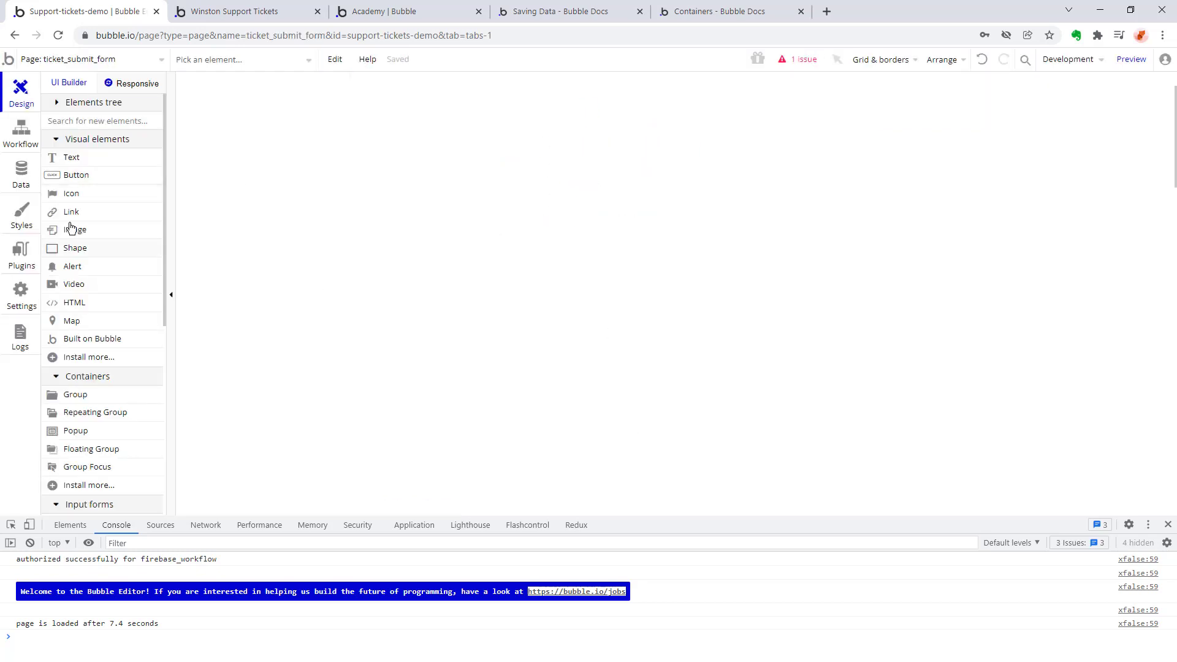
Place a multiline input with the placeholder "Support ticket description" on the page and a Submit button beneath it.
{"action": "scroll", "coordinate": [79, 258], "scroll_direction": "down", "scroll_amount": 5}
{"action": "left_click_drag", "start_coordinate": [91, 270], "coordinate": [924, 256]}
{"action": "left_click", "coordinate": [975, 209]}
{"action": "type", "text": "Support ticket description"}
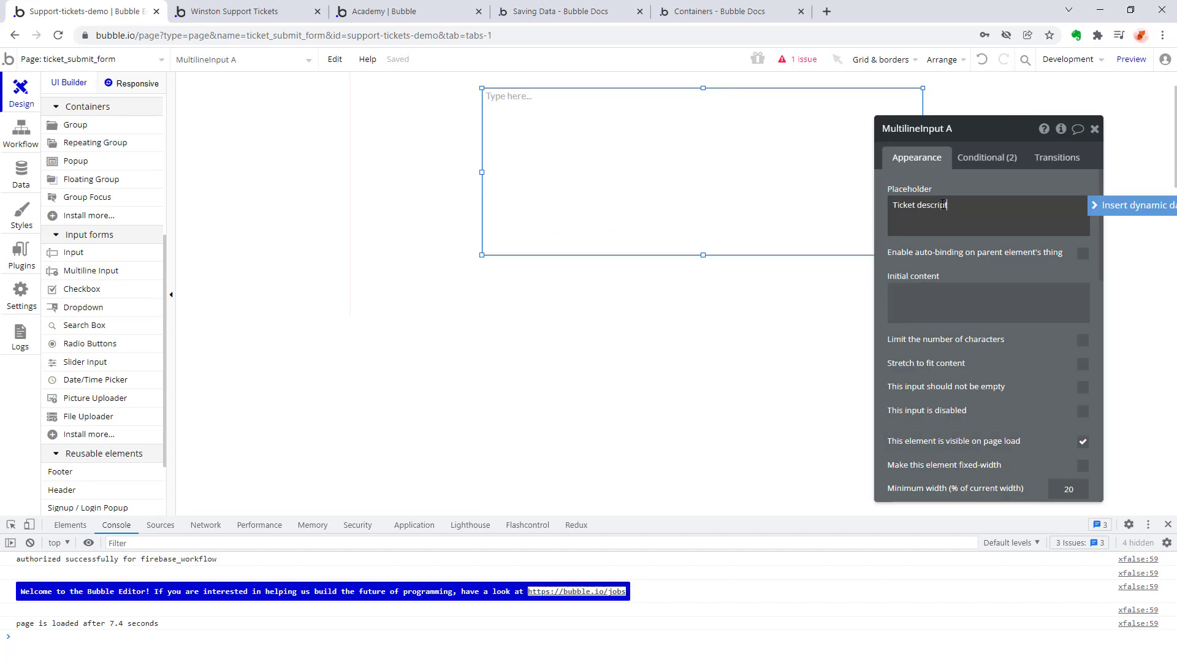
{"action": "scroll", "coordinate": [102, 246], "scroll_direction": "up", "scroll_amount": 5}
{"action": "left_click", "coordinate": [76, 175]}
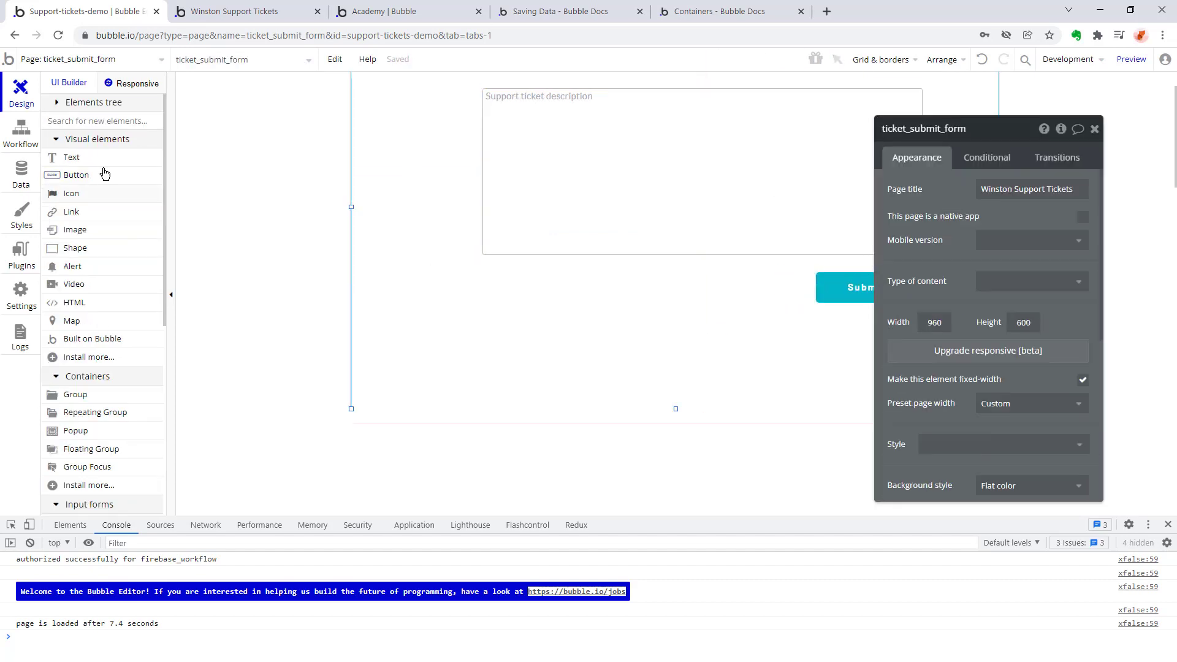
Upgrade the ticket_submit_form page to the new Responsive Engine, keeping a legacy backup copy, and dismiss the welcome message.
{"action": "left_click", "coordinate": [114, 86]}
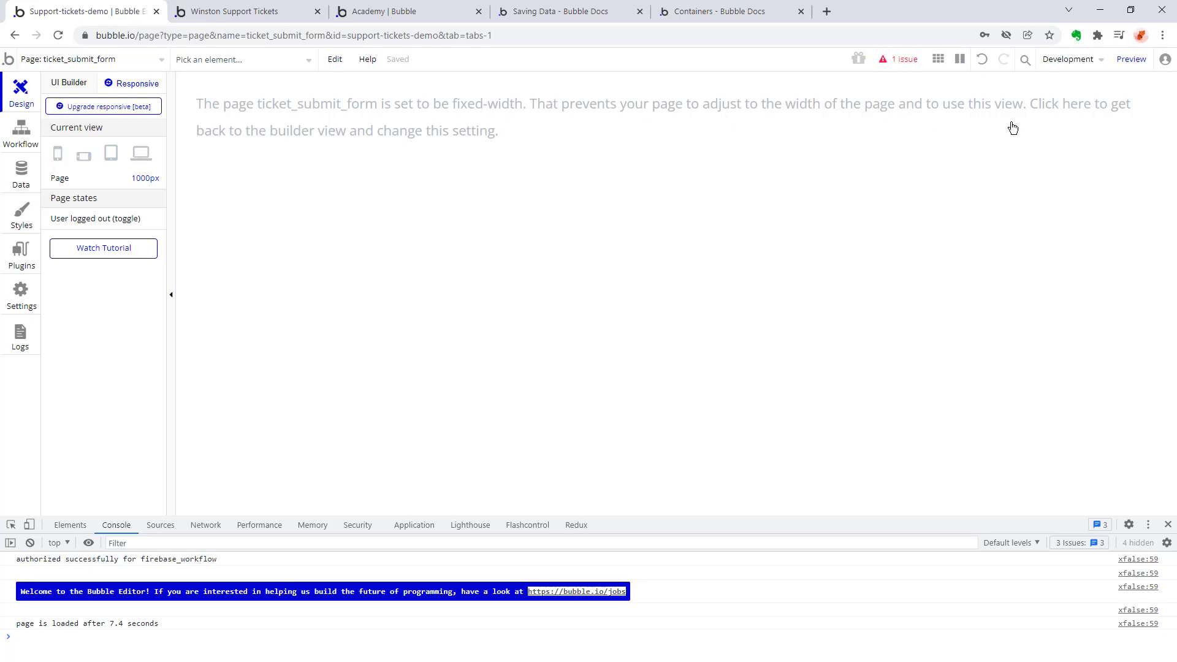
{"action": "left_click", "coordinate": [69, 82]}
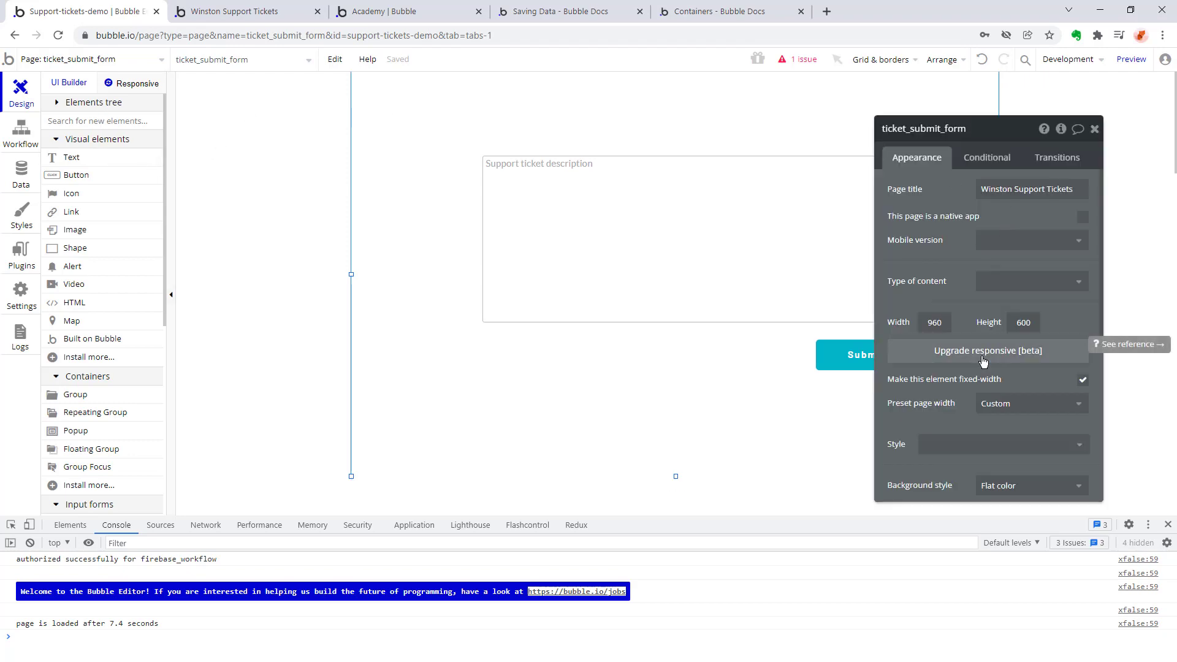
{"action": "left_click", "coordinate": [1022, 361]}
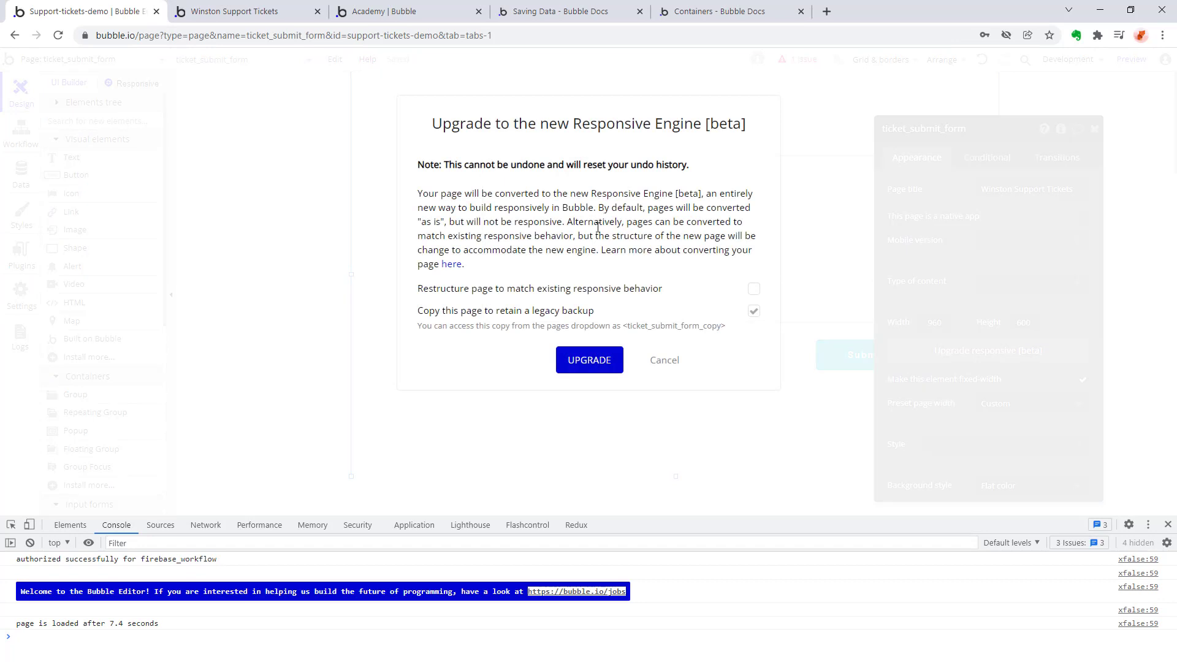
{"action": "left_click", "coordinate": [588, 367]}
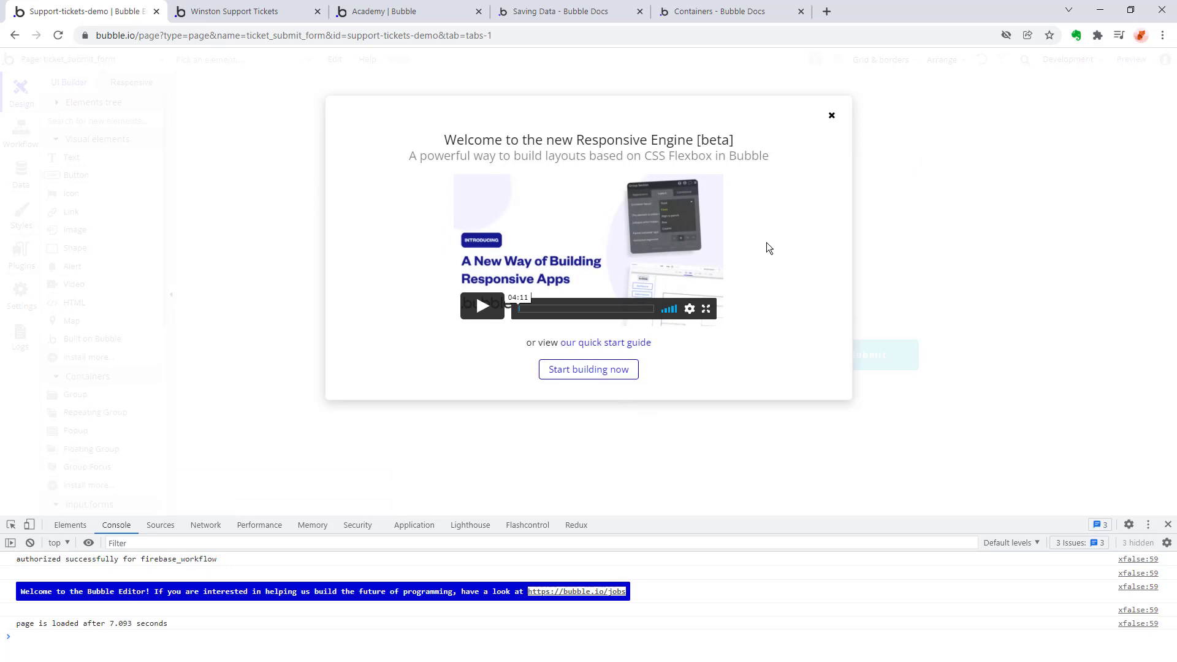
{"action": "left_click", "coordinate": [832, 115]}
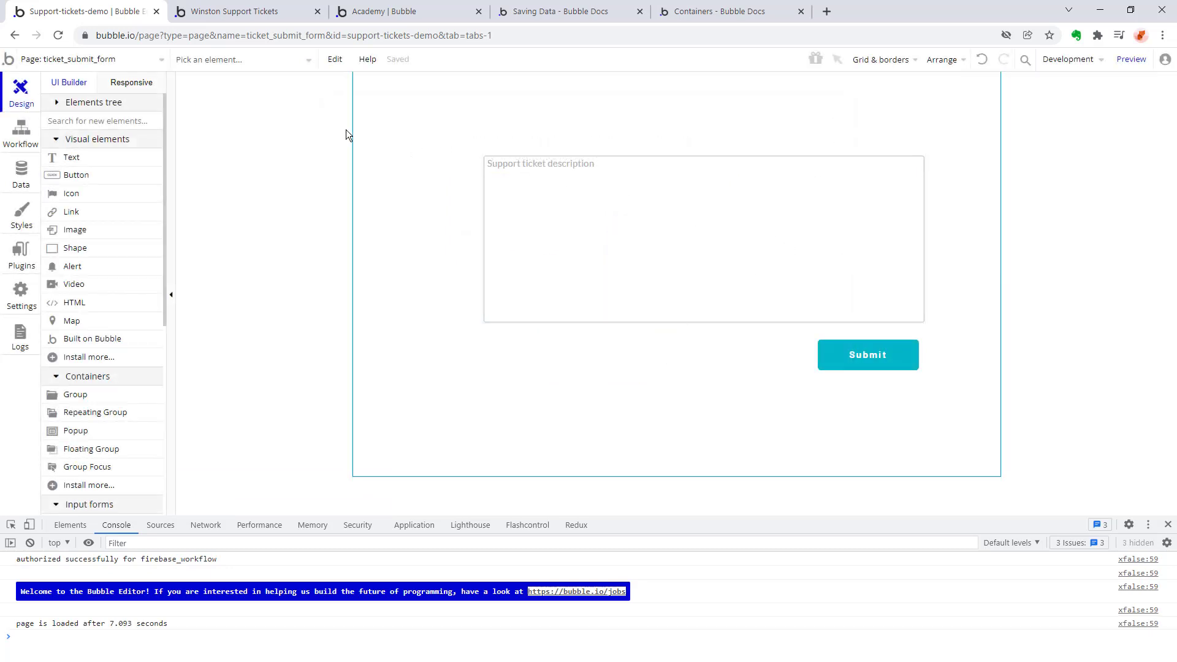
Reposition the description input so it sits horizontally centred, about 77 px below the page's upper edge, with the Submit button beneath it.
{"action": "left_click", "coordinate": [123, 85]}
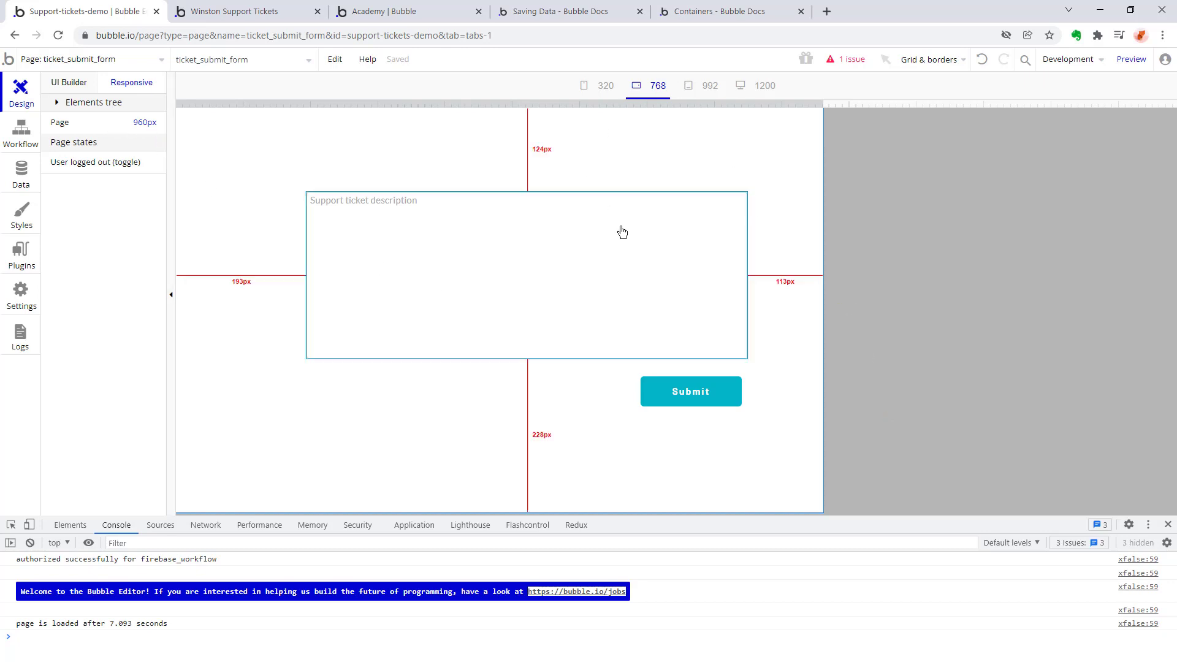
{"action": "left_click", "coordinate": [336, 227]}
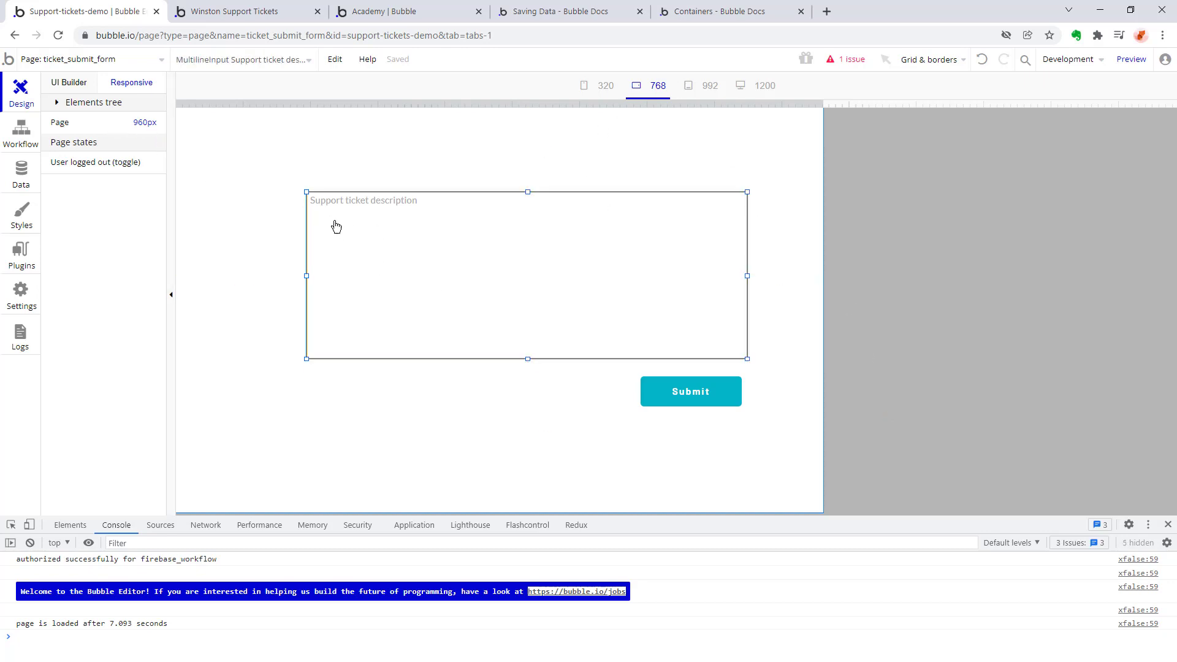
{"action": "left_click", "coordinate": [64, 84]}
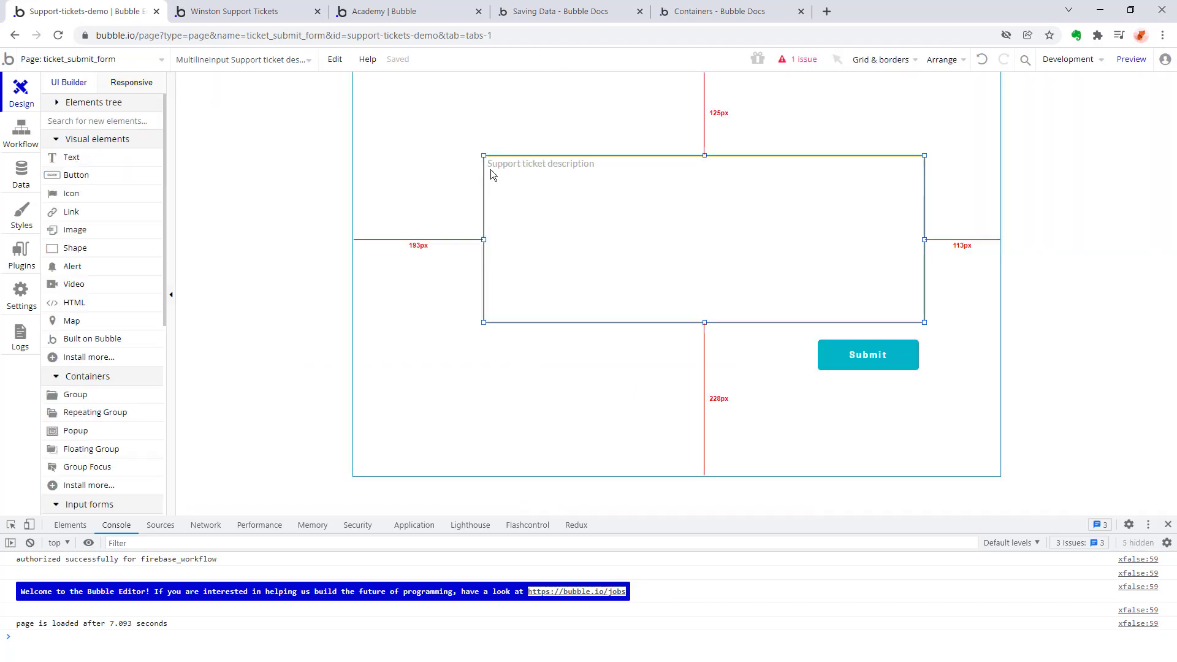
{"action": "mouse_move", "coordinate": [718, 273]}
{"action": "left_mouse_down"}
{"action": "mouse_move", "coordinate": [683, 278]}
{"action": "mouse_move", "coordinate": [725, 263]}
{"action": "mouse_move", "coordinate": [706, 271]}
{"action": "left_mouse_up"}
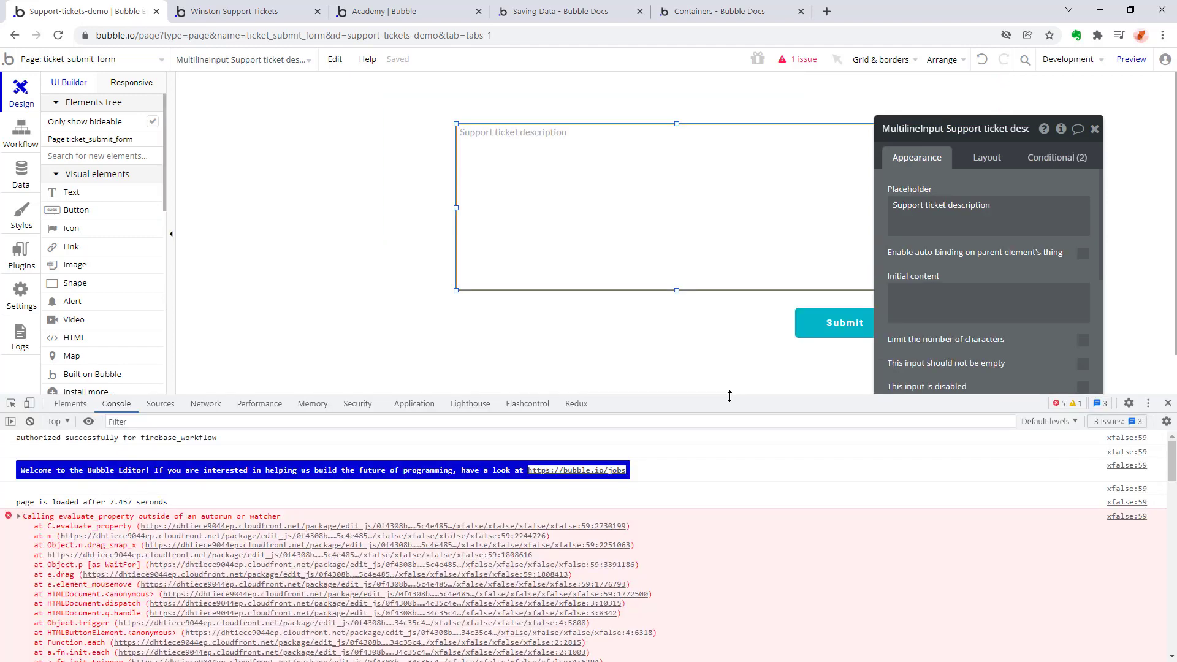
{"action": "left_click_drag", "start_coordinate": [730, 396], "coordinate": [729, 479]}
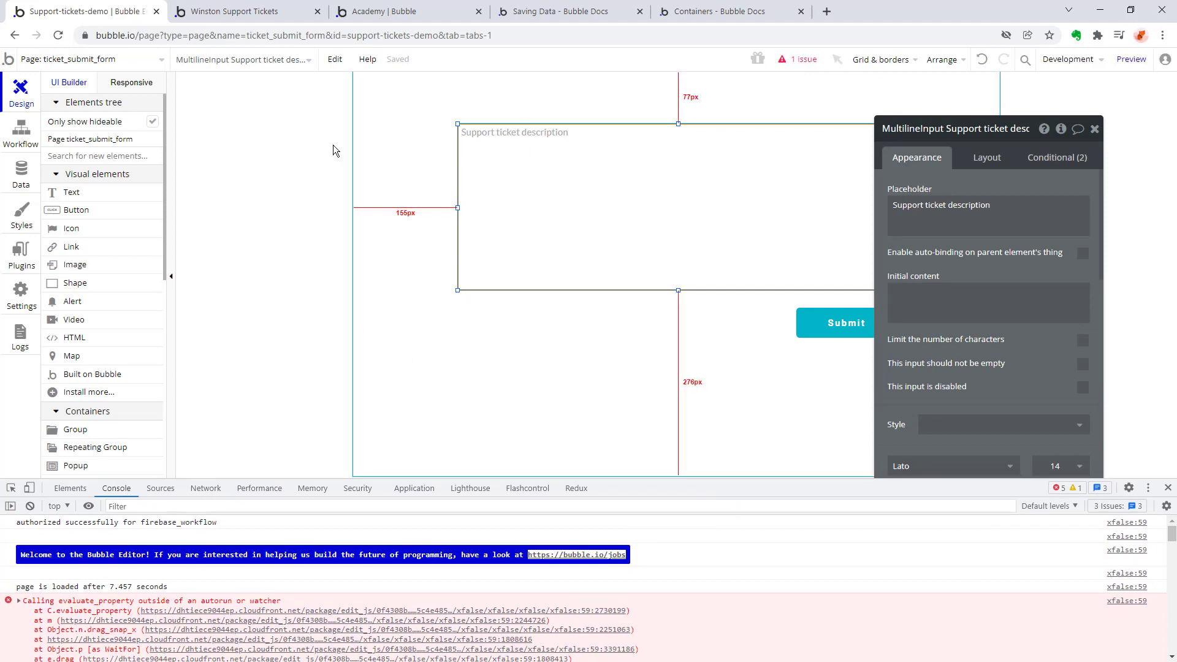
Examine the form in the responsive view and its full element list, then return to the UI builder.
{"action": "left_click", "coordinate": [132, 83]}
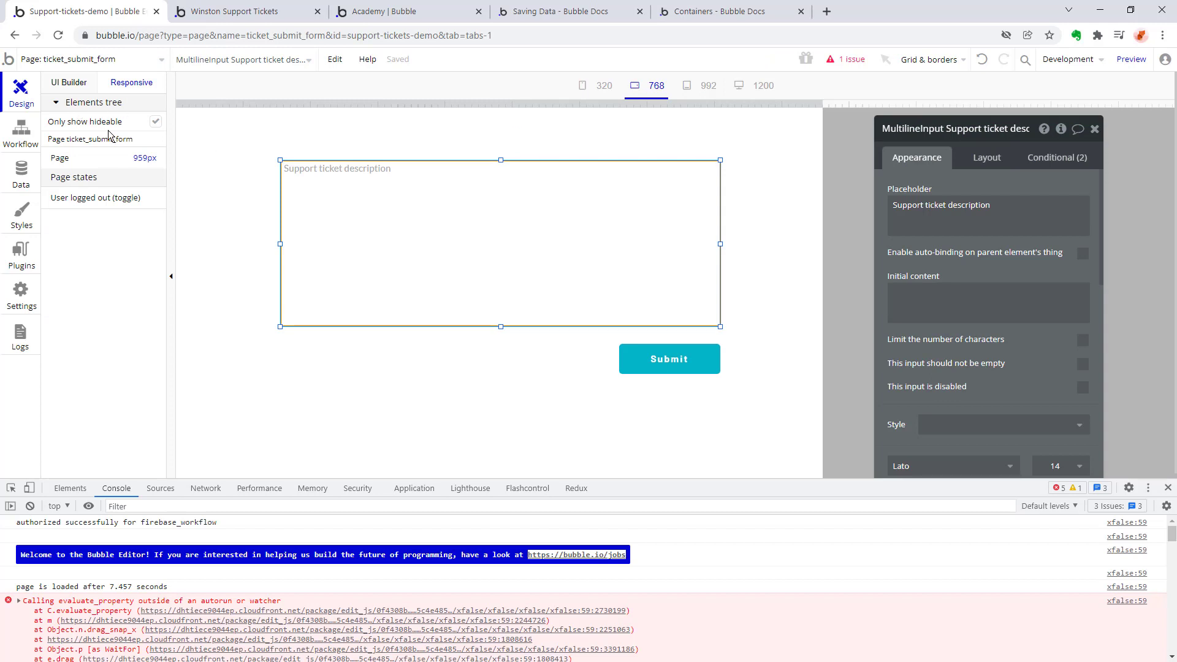
{"action": "left_click", "coordinate": [157, 122]}
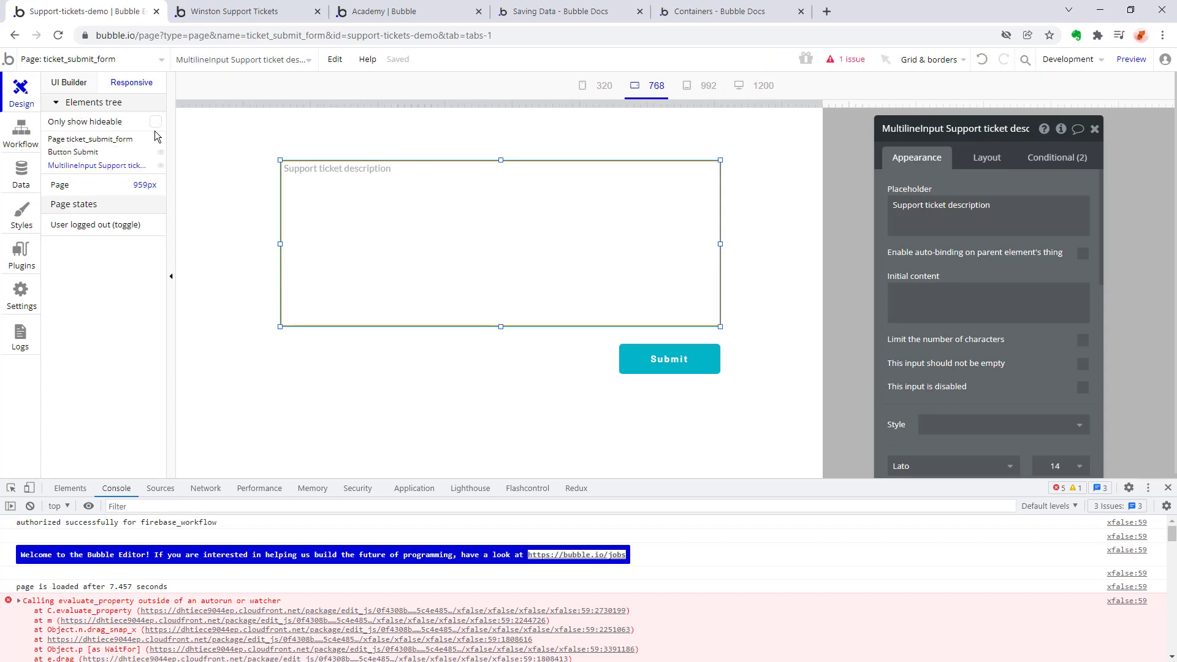
{"action": "left_click", "coordinate": [154, 125]}
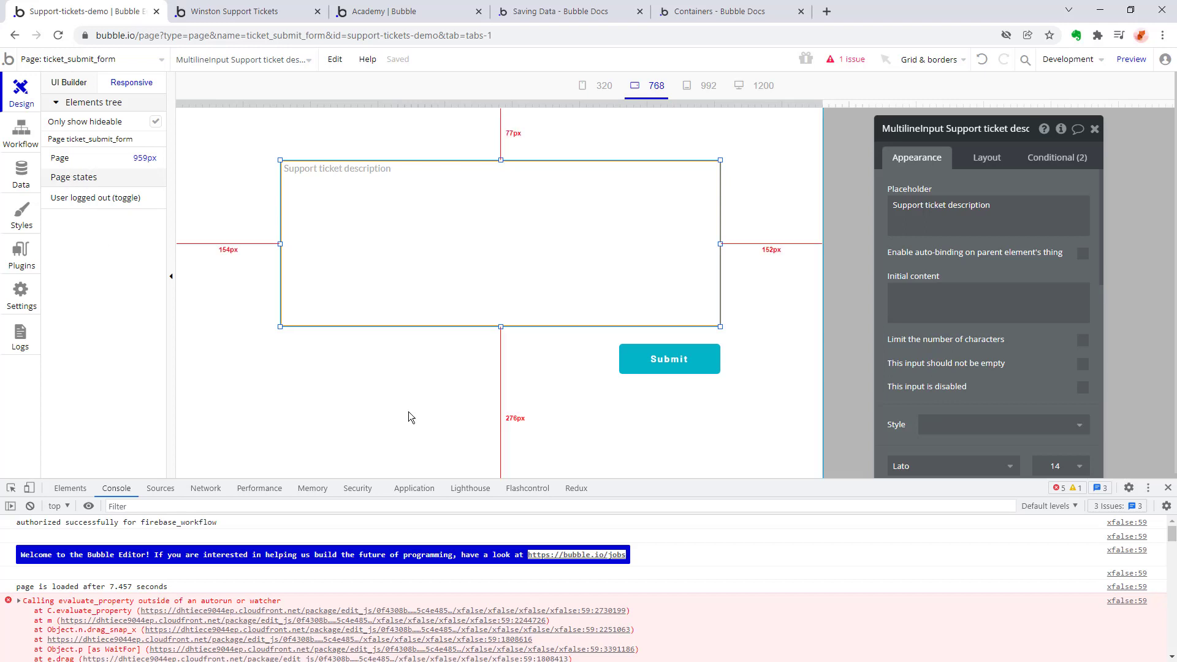
{"action": "left_click", "coordinate": [63, 82]}
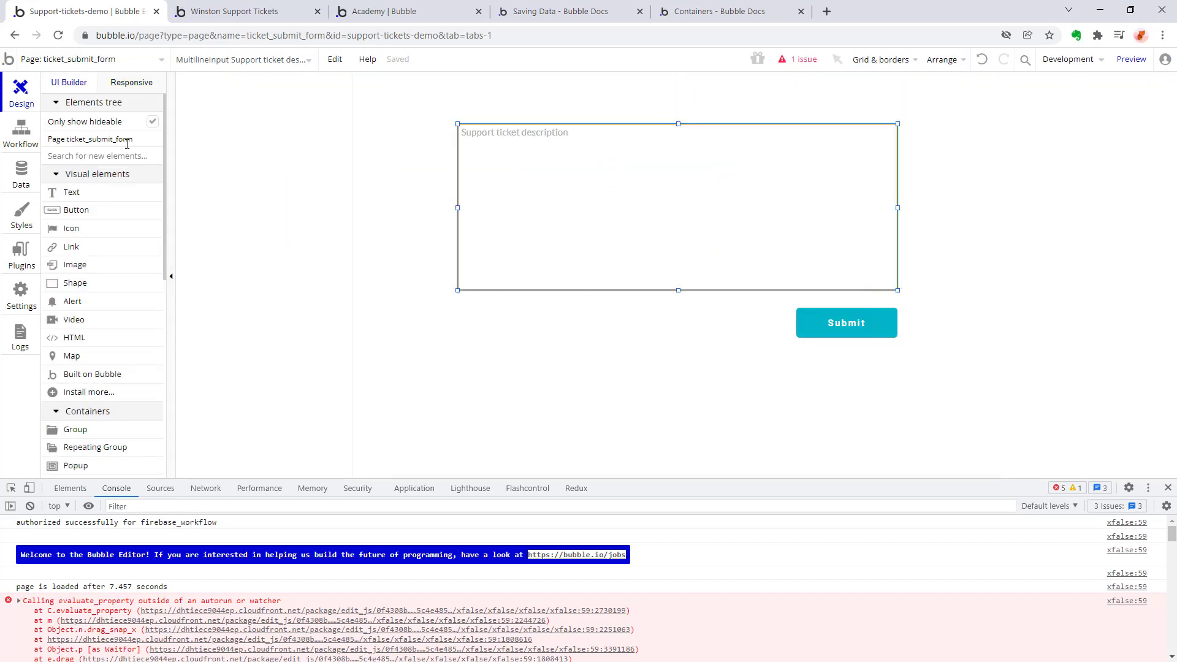
Start a workflow for the Submit button and add a "Create a new thing" action to it.
{"action": "left_click", "coordinate": [1082, 228]}
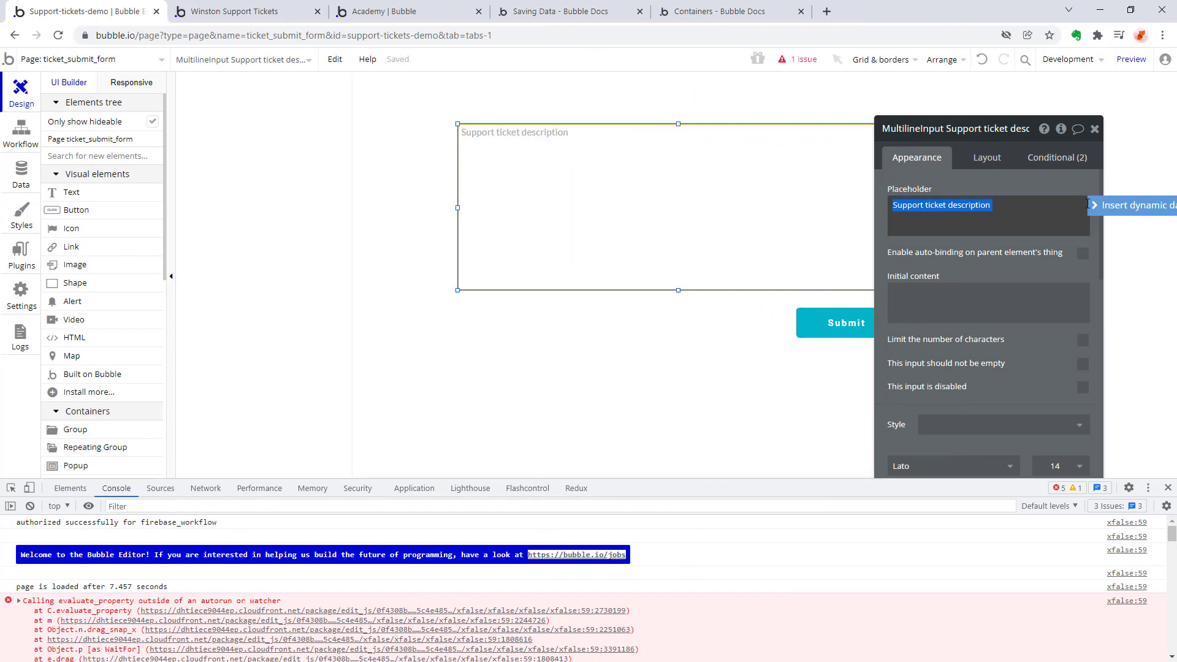
{"action": "left_click", "coordinate": [307, 240]}
{"action": "left_click", "coordinate": [833, 323]}
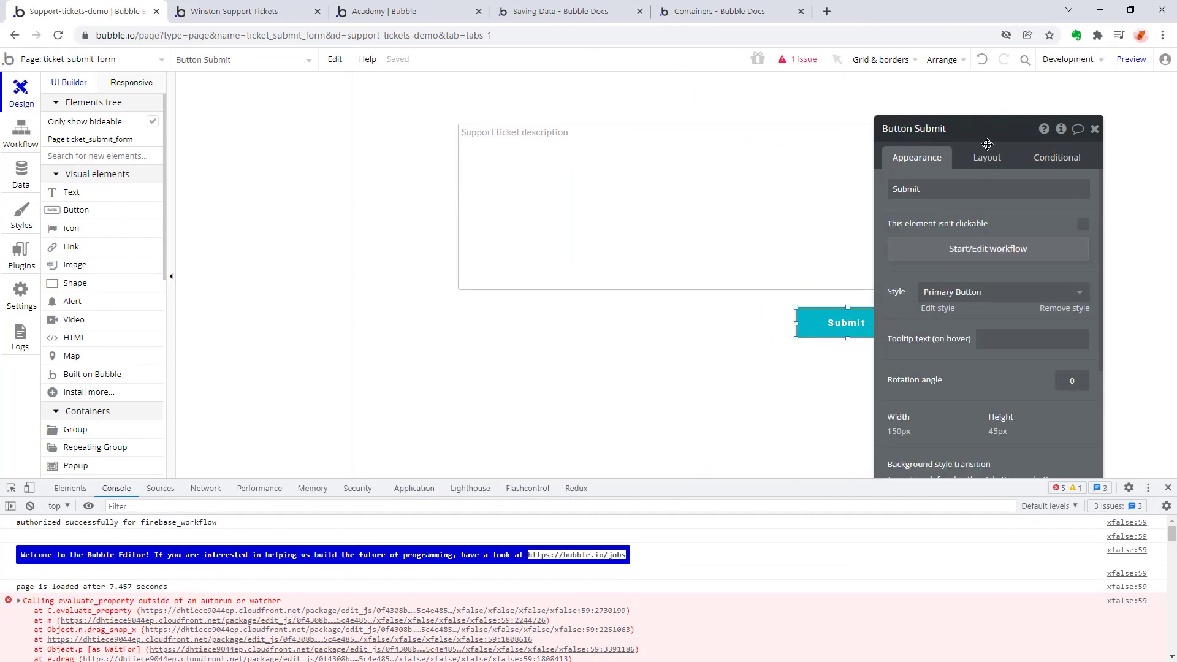
{"action": "left_click", "coordinate": [988, 251]}
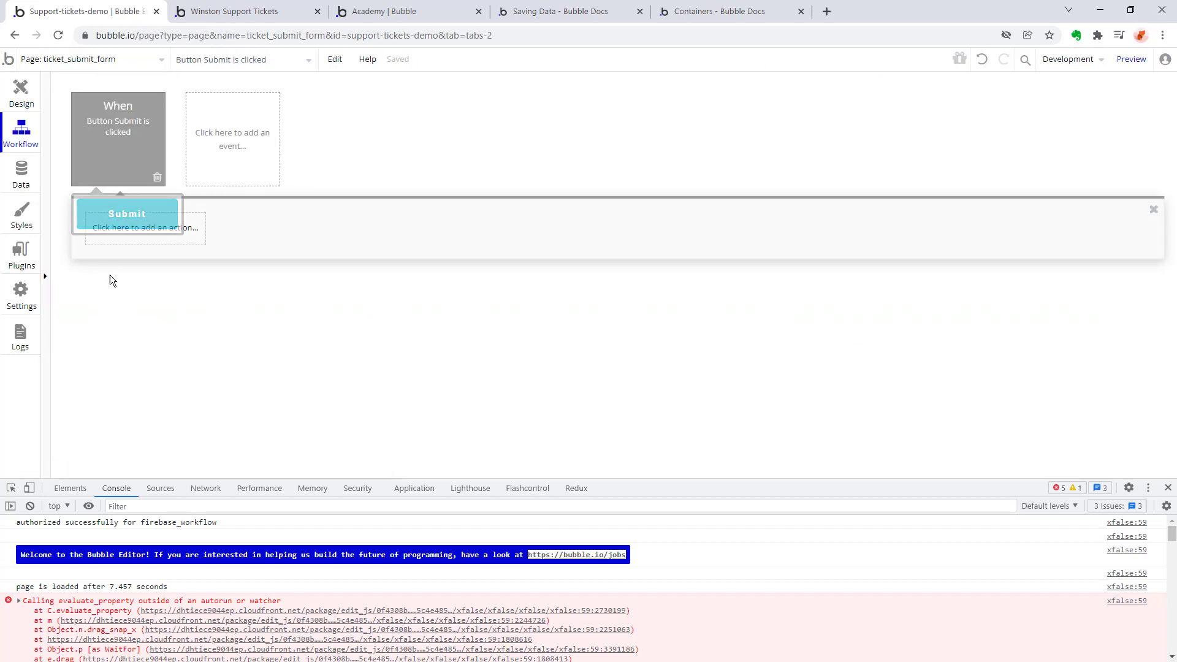
{"action": "left_click", "coordinate": [132, 229]}
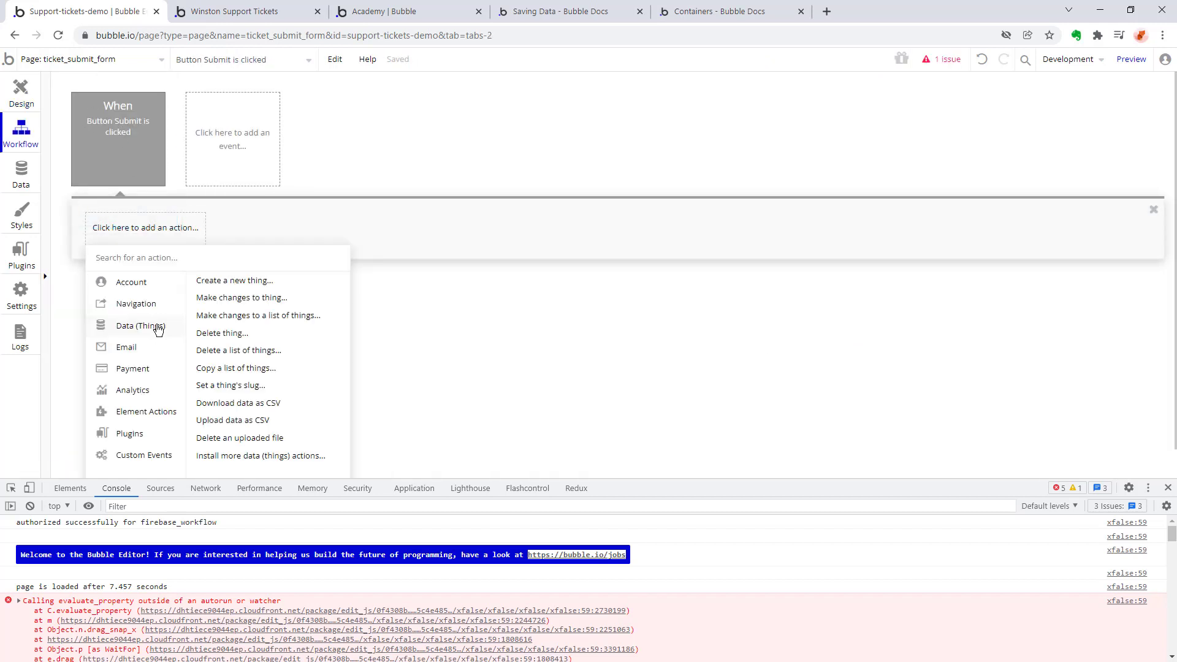
{"action": "left_click", "coordinate": [253, 282]}
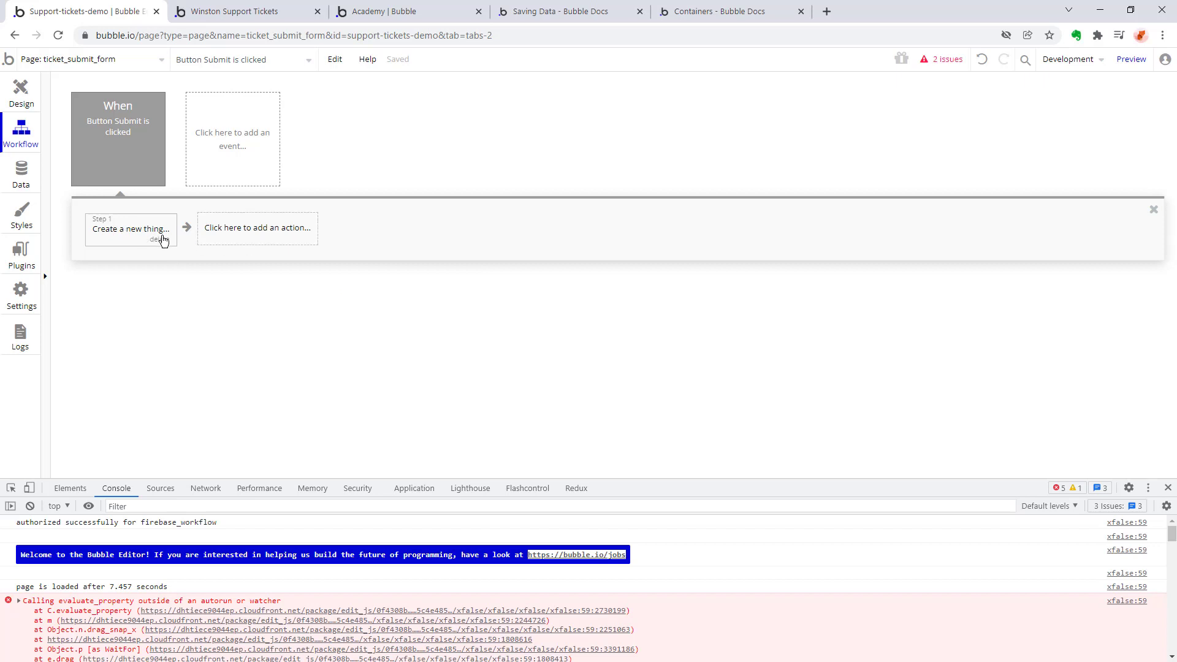
{"action": "right_click", "coordinate": [116, 233]}
{"action": "left_click", "coordinate": [104, 233]}
{"action": "left_click", "coordinate": [232, 236]}
{"action": "mouse_move", "coordinate": [245, 326]}
{"action": "left_click", "coordinate": [343, 281]}
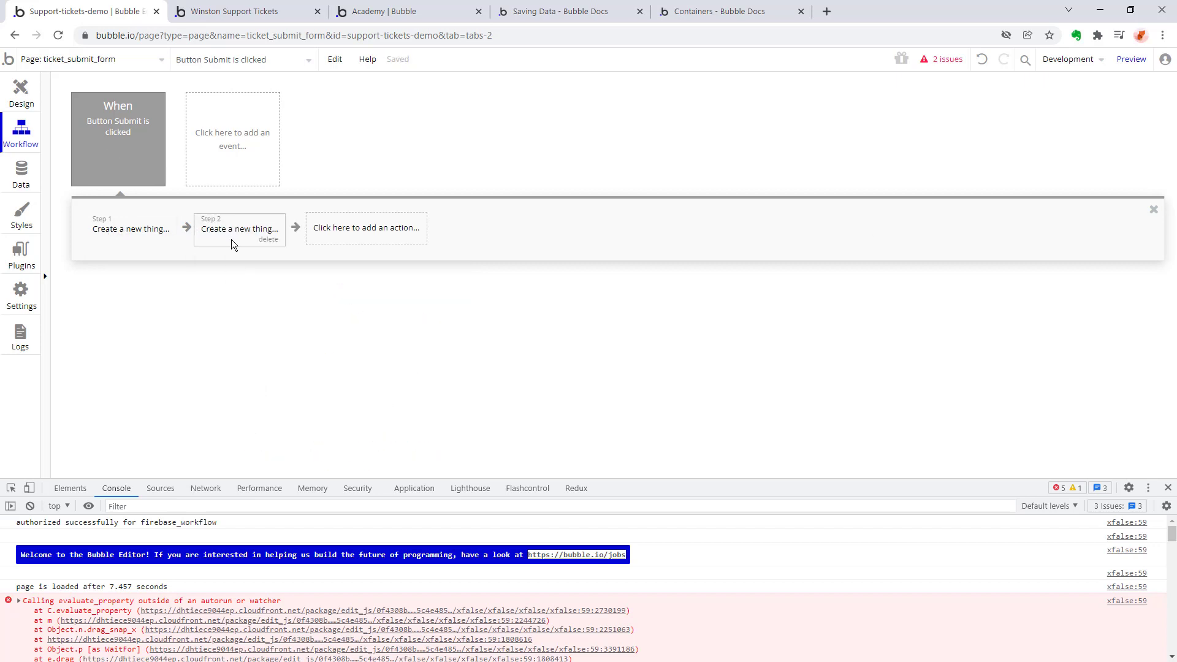
{"action": "left_click", "coordinate": [160, 239]}
{"action": "left_click", "coordinate": [160, 239]}
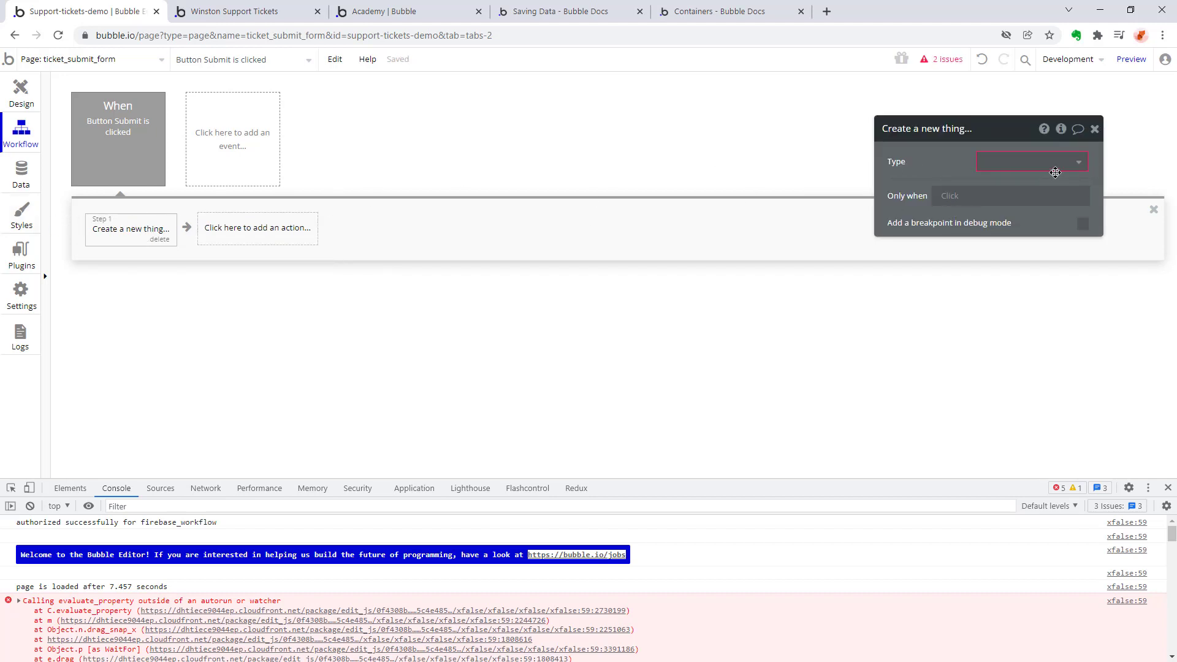
Make the action create a new data type Ticket only when the current user is logged in, and add a second create-Ticket action.
{"action": "left_click", "coordinate": [1076, 163]}
{"action": "left_click", "coordinate": [1045, 184]}
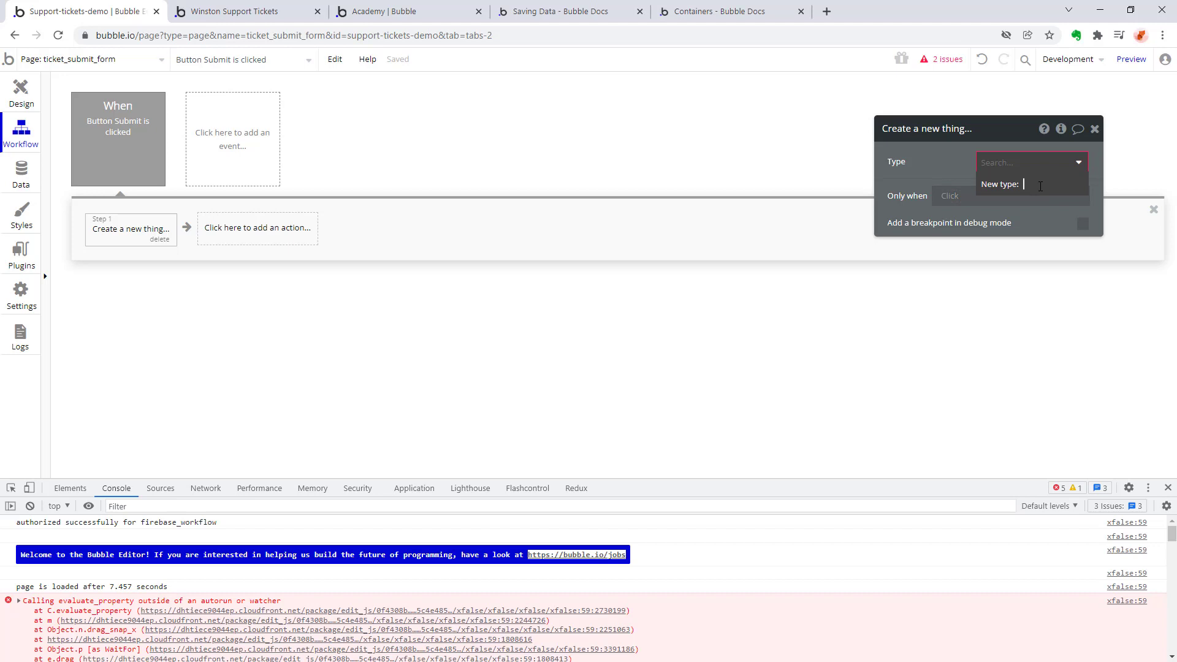
{"action": "type", "text": "Ticket"}
{"action": "key", "text": "Return"}
{"action": "left_click", "coordinate": [1041, 194]}
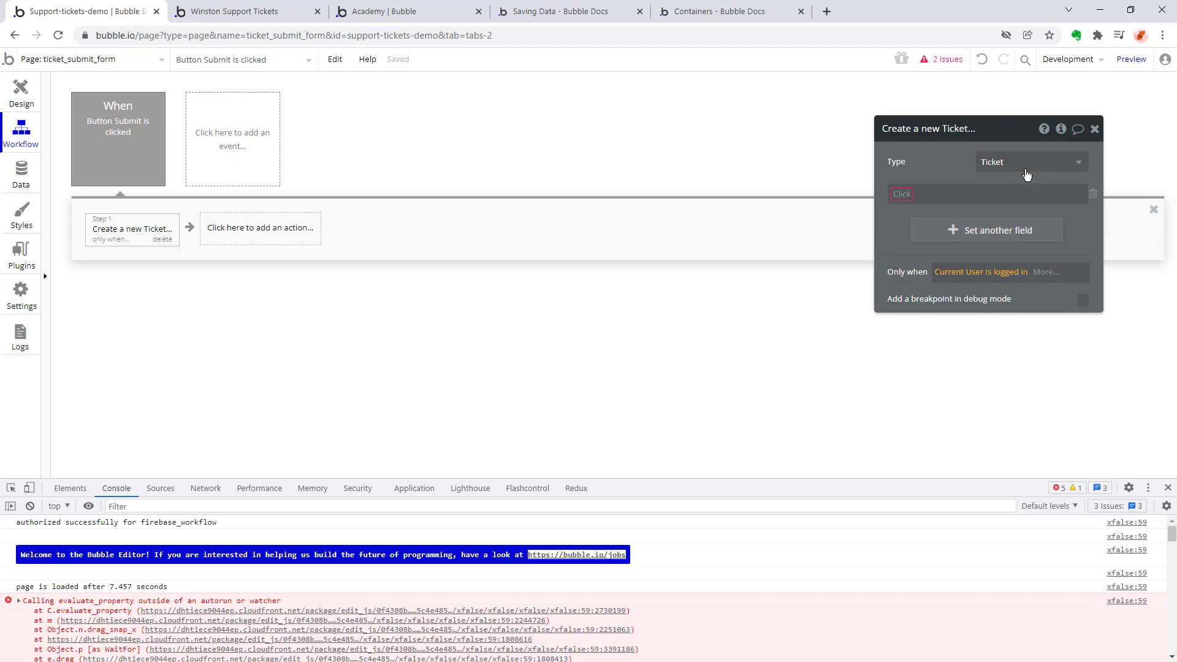
{"action": "left_click", "coordinate": [252, 229]}
{"action": "key", "text": "ctrl+v"}
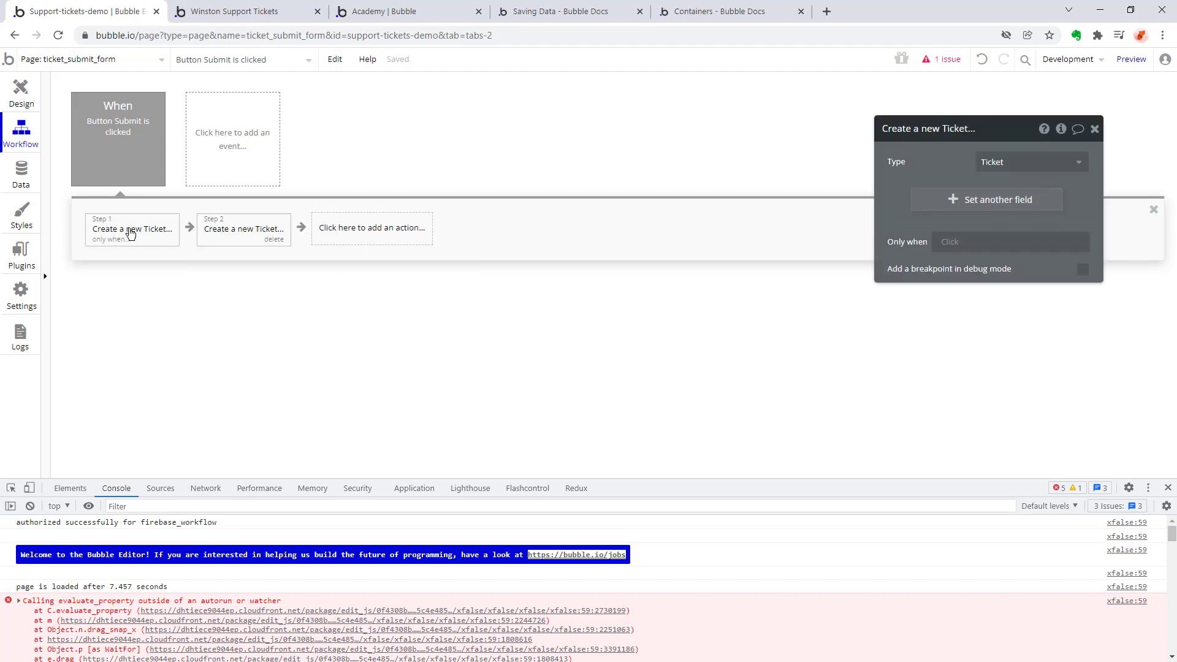
Add a new text field named "description" to the Ticket type from the workflow's first create-Ticket action.
{"action": "left_click", "coordinate": [143, 233]}
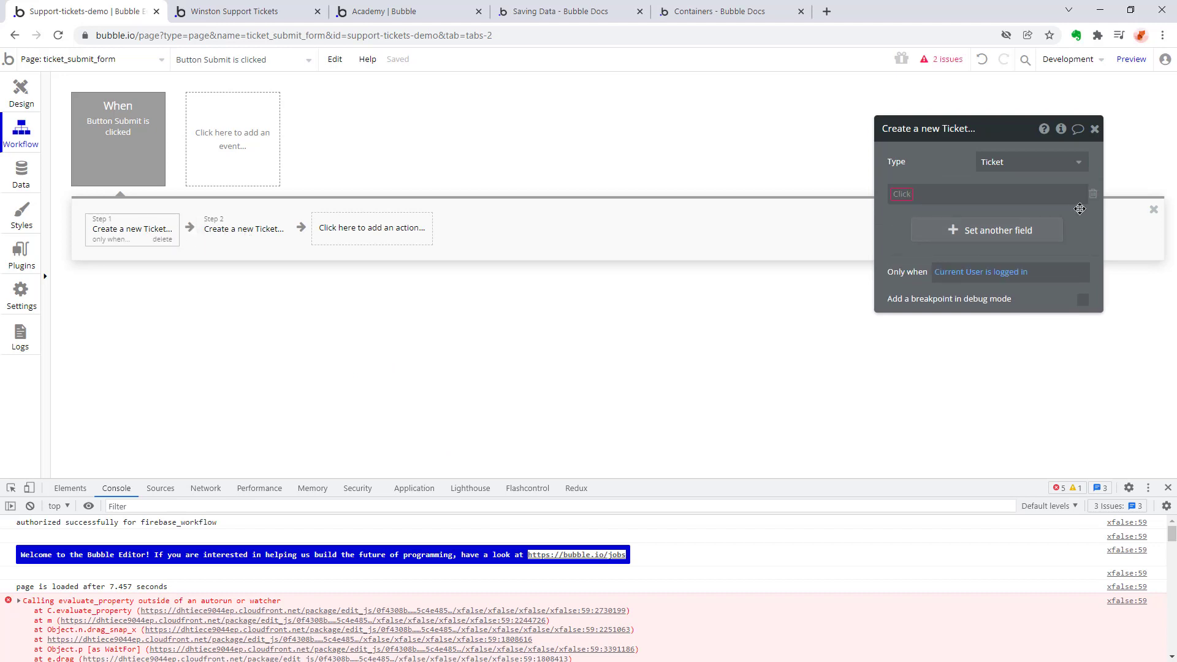
{"action": "left_click", "coordinate": [901, 194]}
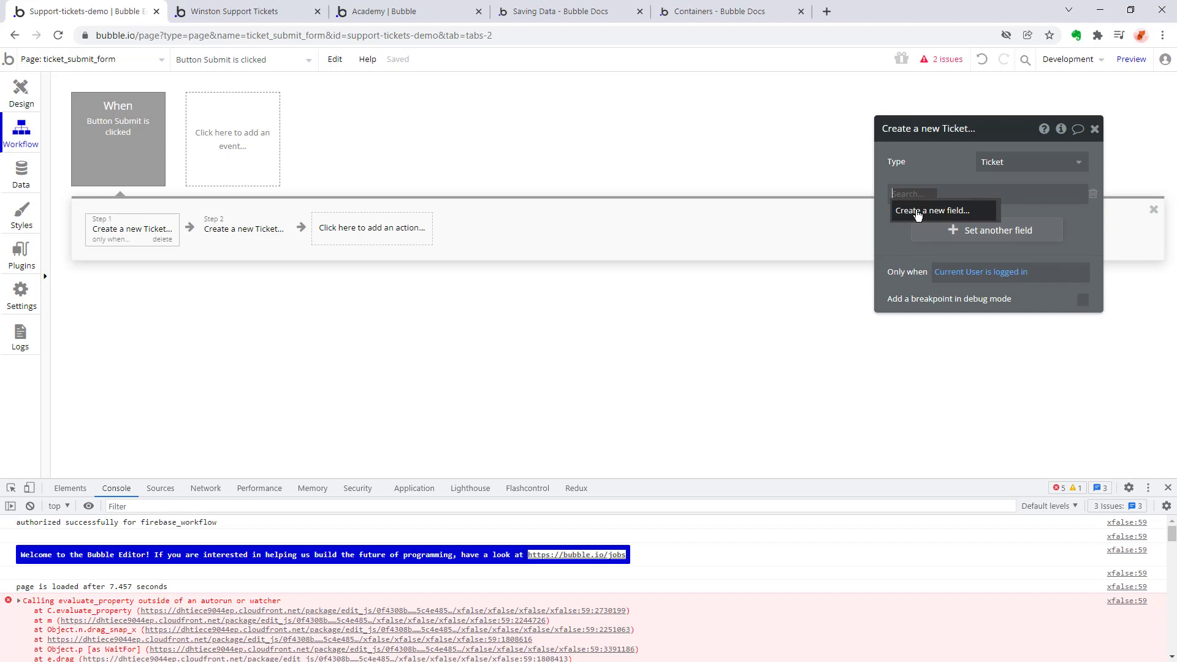
{"action": "left_click", "coordinate": [917, 212]}
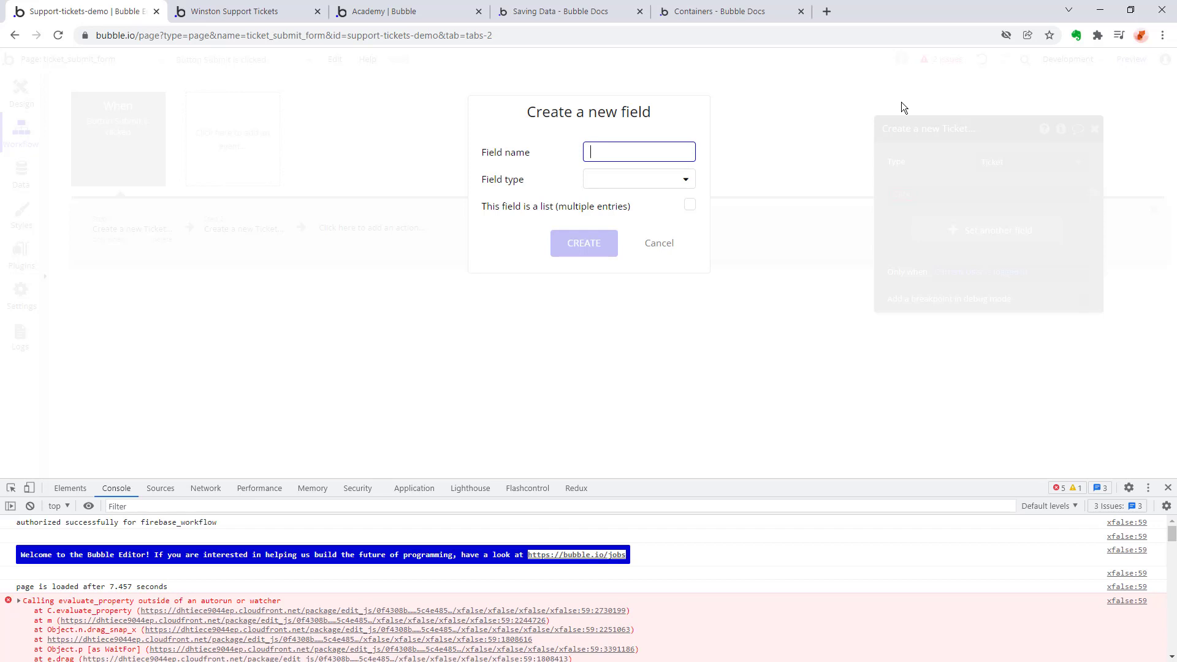
{"action": "type", "text": "description"}
{"action": "left_click", "coordinate": [631, 180]}
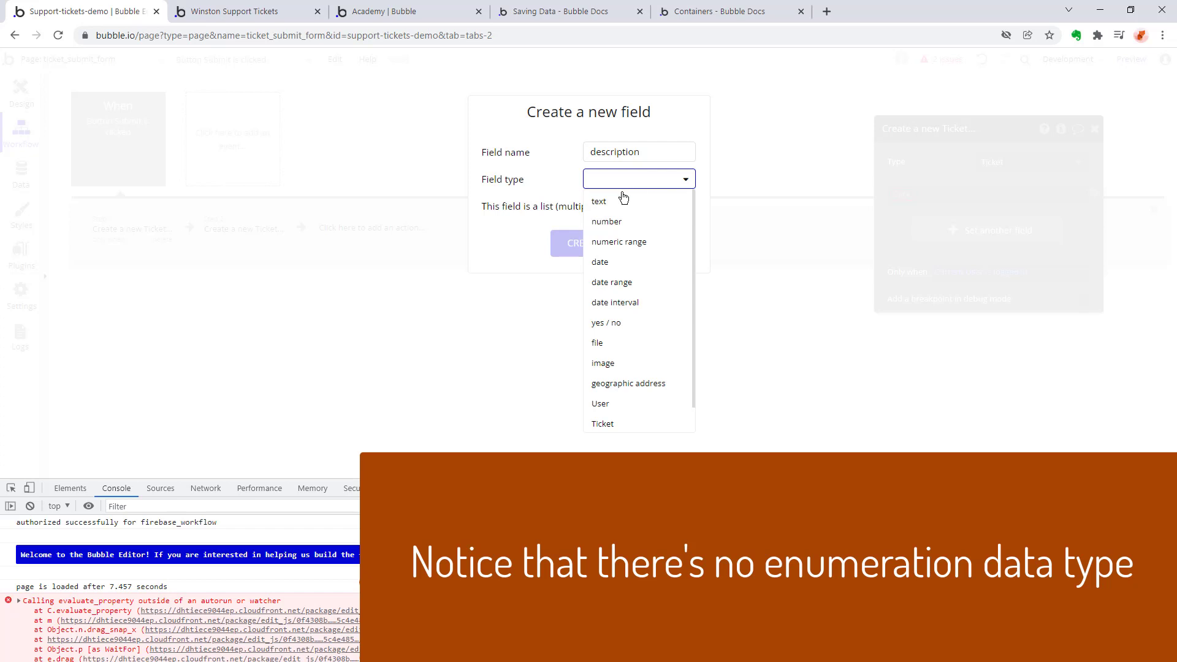
{"action": "left_click", "coordinate": [623, 204]}
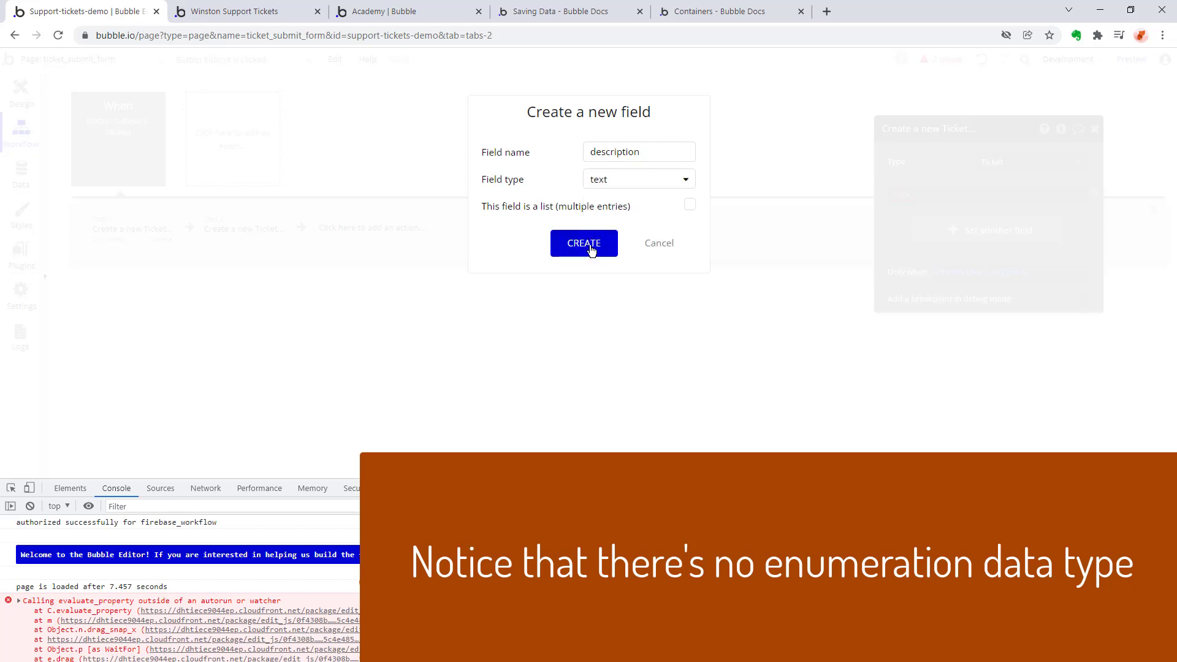
{"action": "left_click", "coordinate": [625, 183]}
{"action": "scroll", "coordinate": [653, 286], "scroll_direction": "down", "scroll_amount": 1}
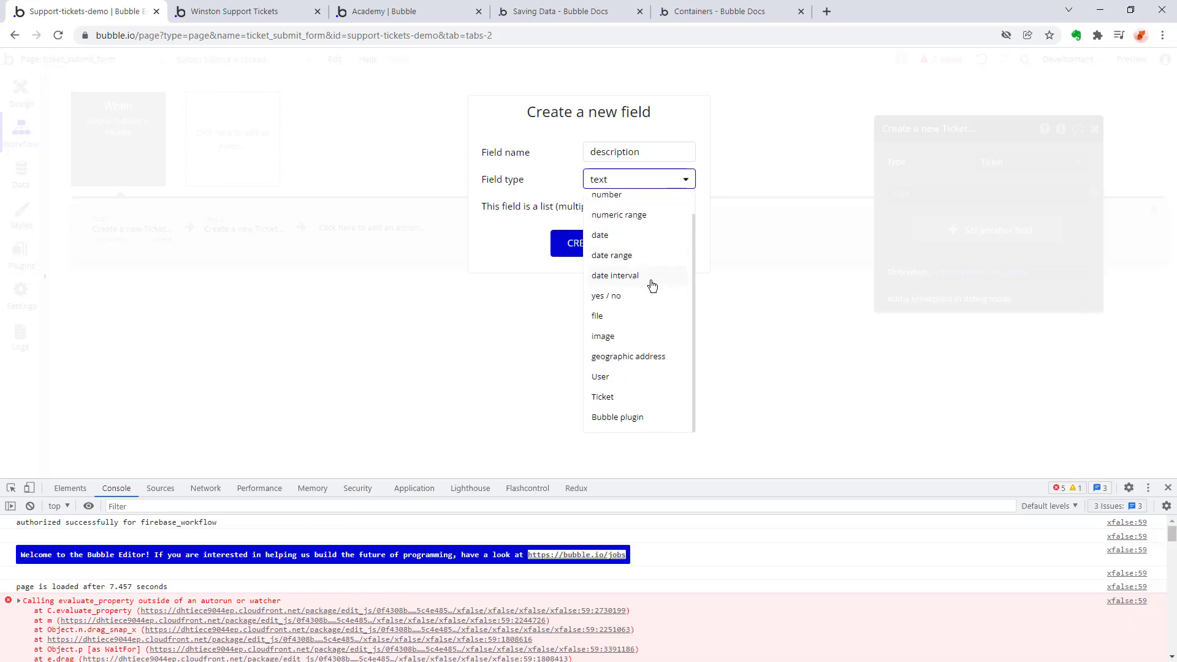
{"action": "scroll", "coordinate": [652, 285], "scroll_direction": "up", "scroll_amount": 1}
{"action": "left_click", "coordinate": [623, 202]}
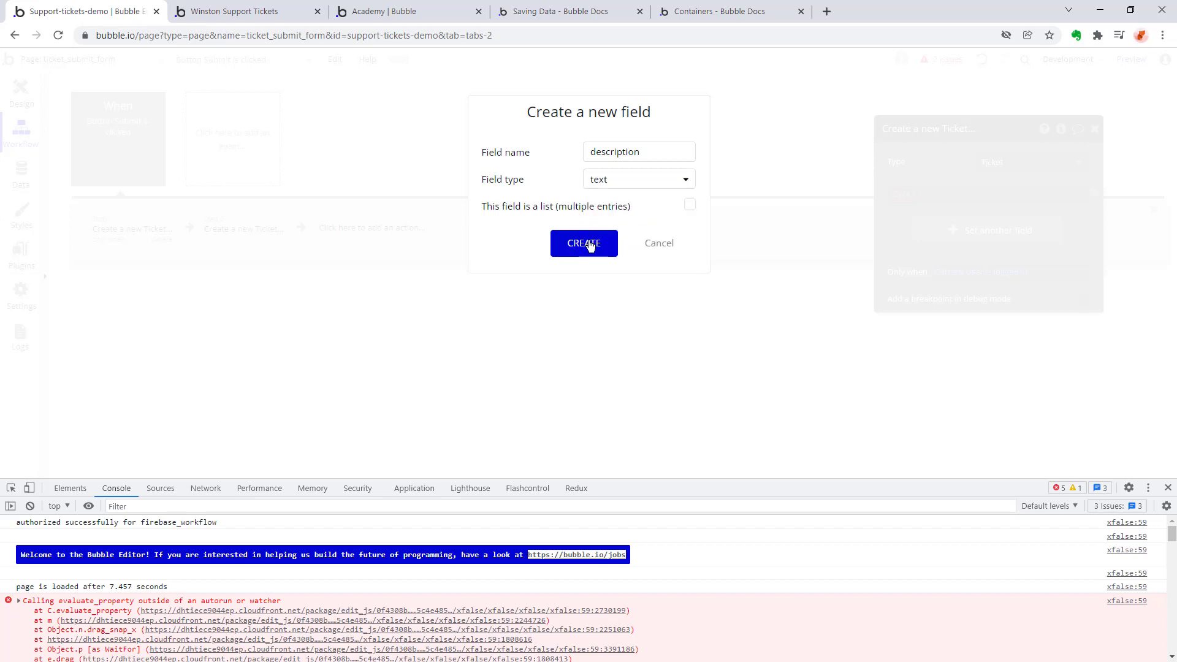
{"action": "left_click", "coordinate": [583, 243]}
Make "Reset relevant inputs" the workflow action that follows the first create-Ticket action.
{"action": "left_click", "coordinate": [371, 227]}
{"action": "mouse_move", "coordinate": [221, 413]}
{"action": "left_click", "coordinate": [394, 354]}
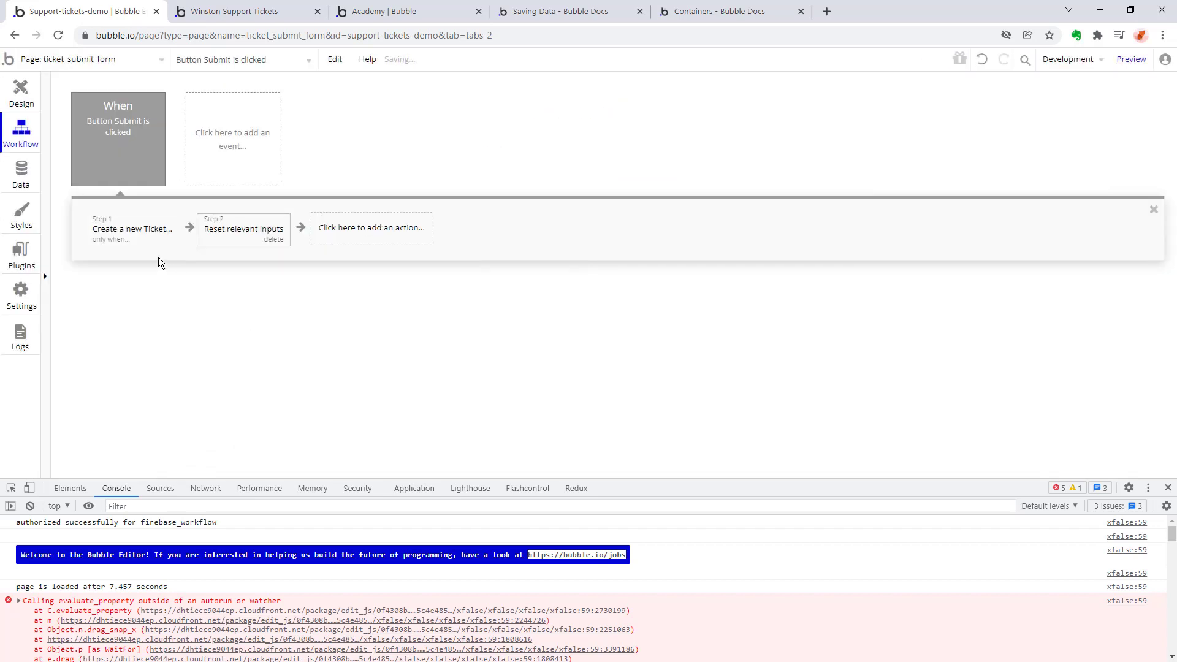
Set the new ticket's description to the value of the Support ticket description multiline input.
{"action": "left_click", "coordinate": [112, 232]}
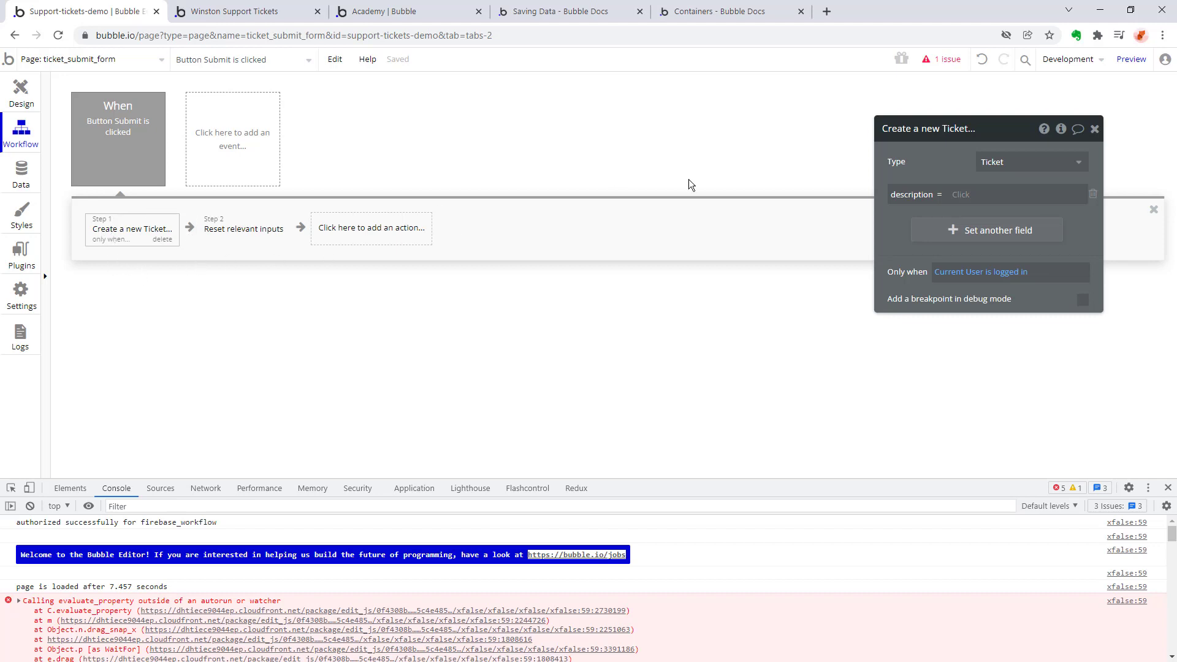
{"action": "left_click", "coordinate": [969, 197]}
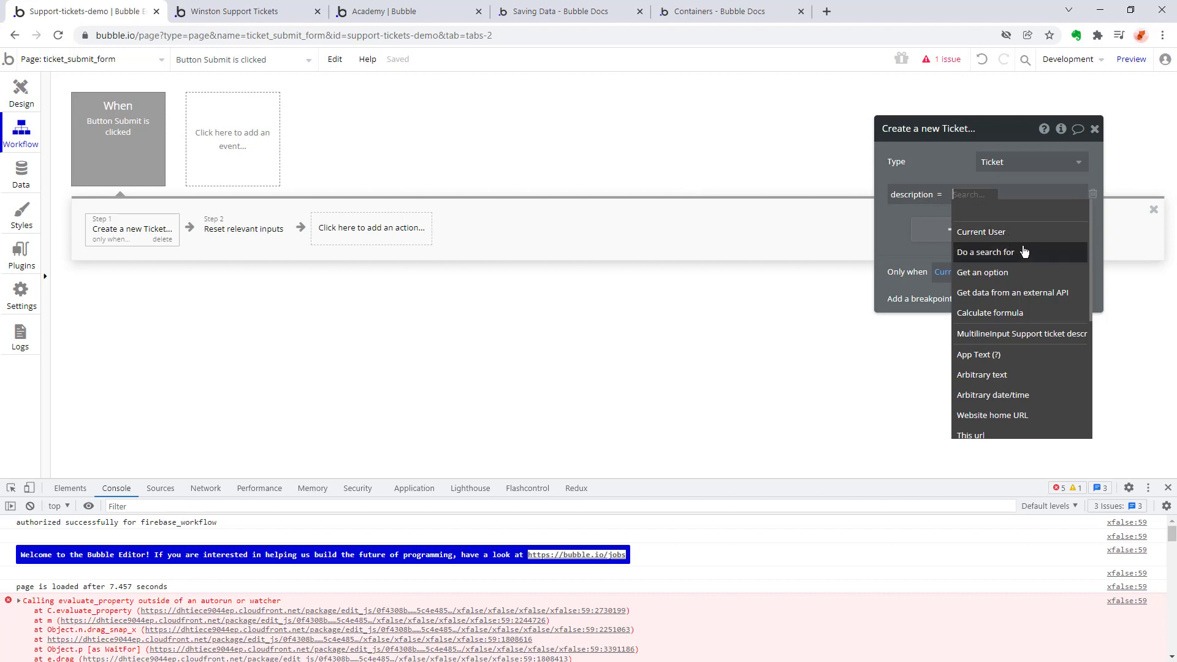
{"action": "scroll", "coordinate": [1028, 295], "scroll_direction": "down", "scroll_amount": 1}
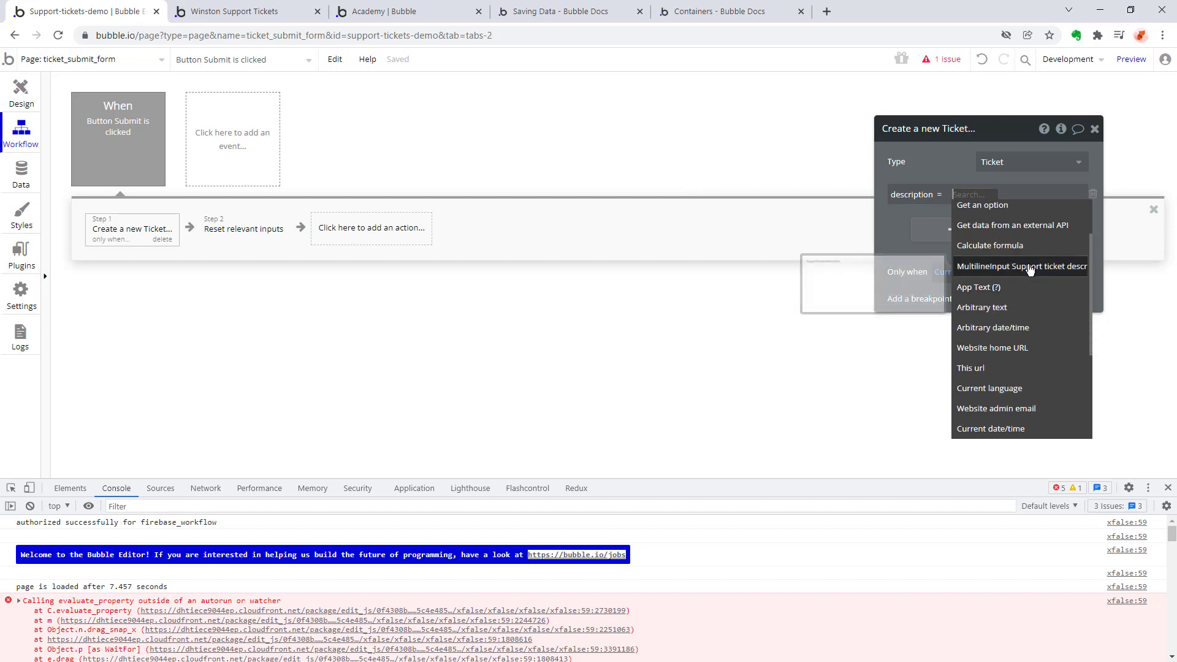
{"action": "left_click", "coordinate": [1030, 270]}
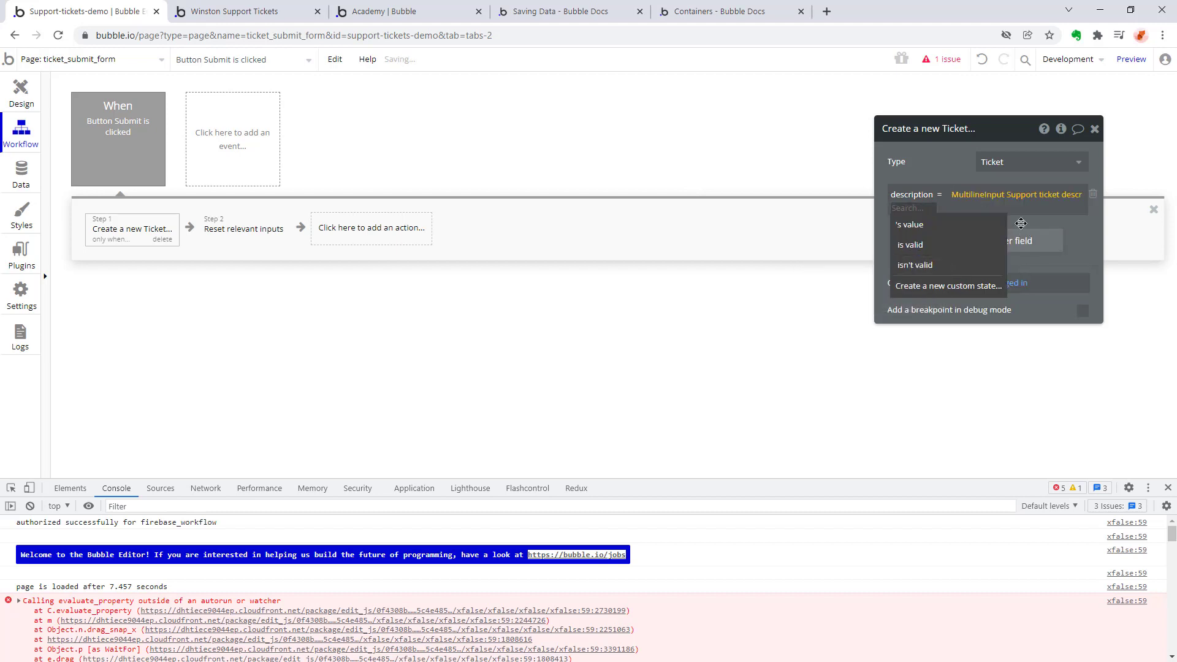
{"action": "left_click", "coordinate": [910, 224]}
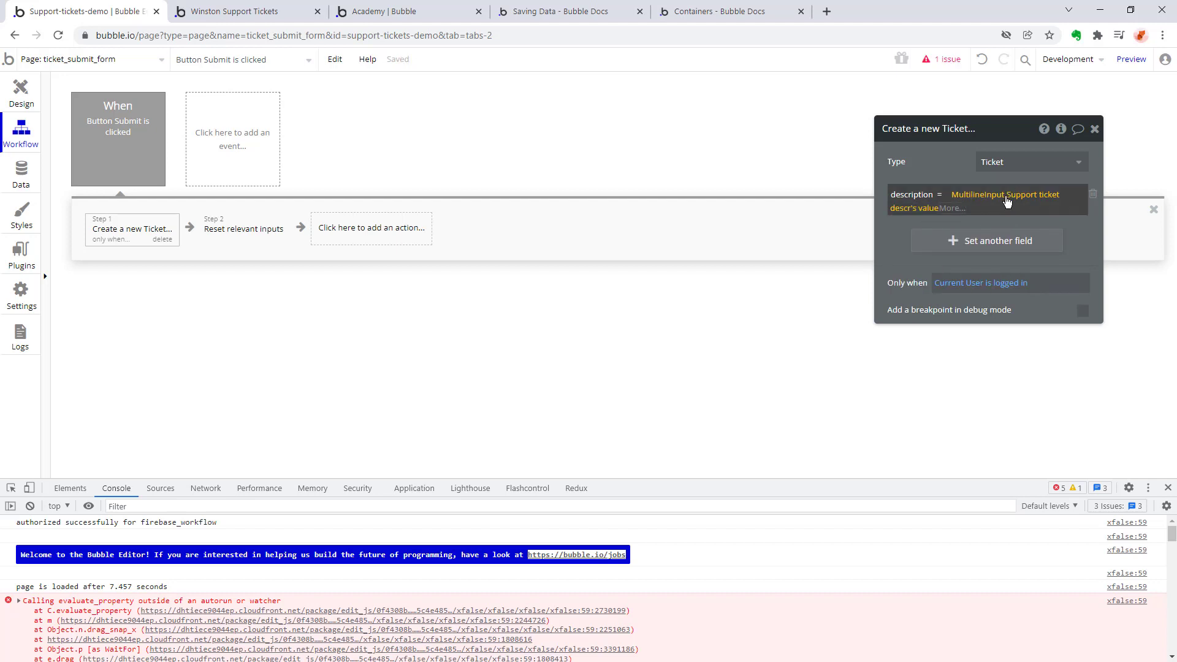
Add another field to the create-Ticket action by creating a text field named "status".
{"action": "left_click", "coordinate": [985, 240]}
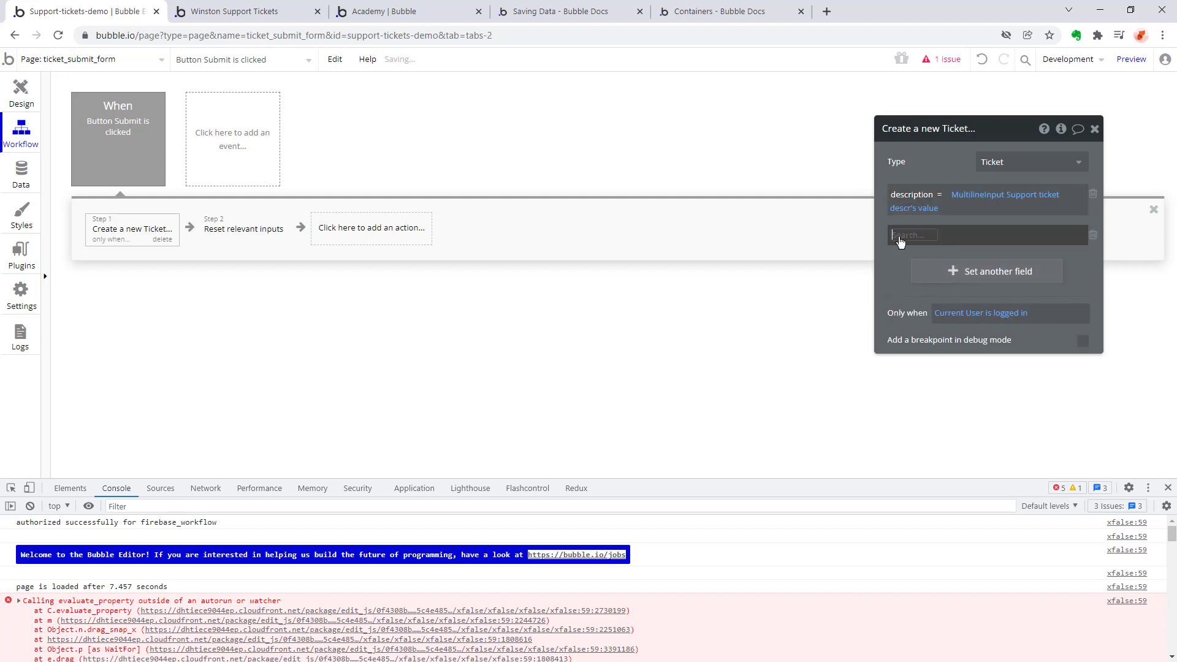
{"action": "left_click", "coordinate": [912, 235]}
{"action": "left_click", "coordinate": [914, 274]}
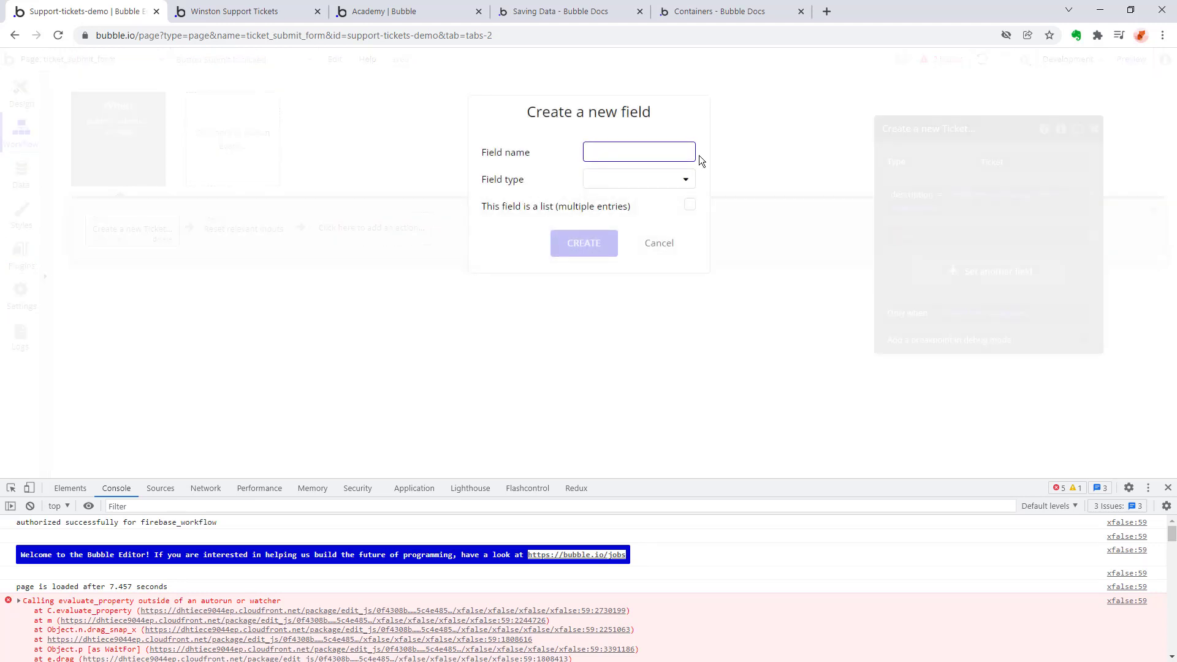
{"action": "type", "text": "status"}
{"action": "left_click", "coordinate": [674, 185]}
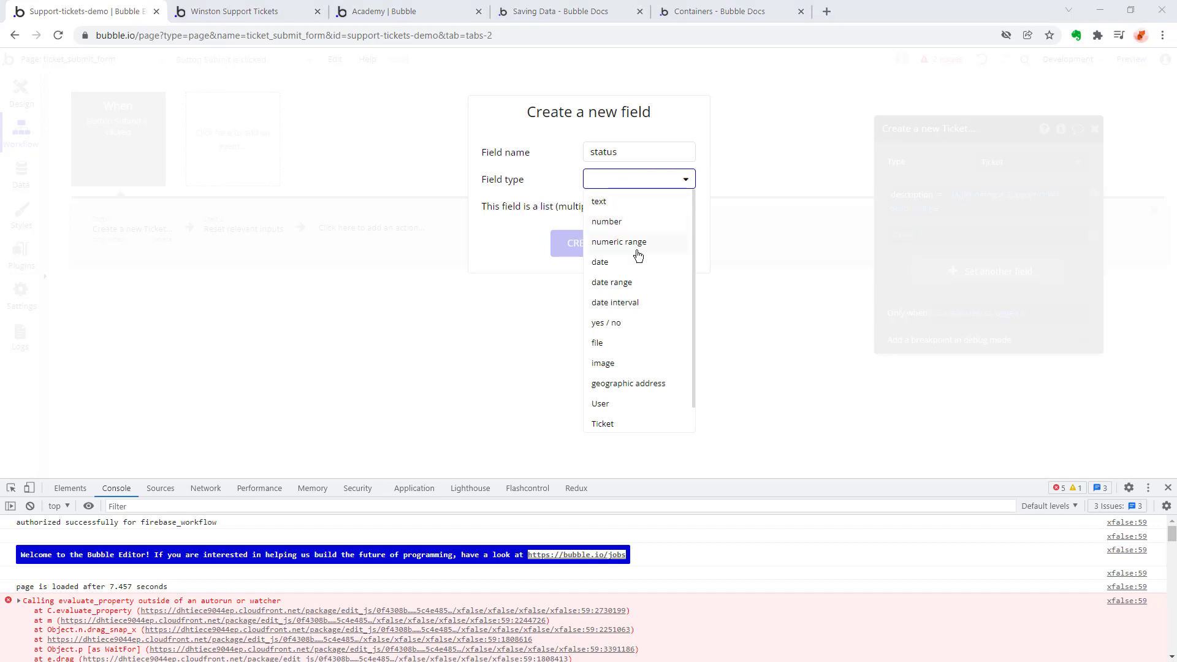
{"action": "scroll", "coordinate": [638, 255], "scroll_direction": "down", "scroll_amount": 1}
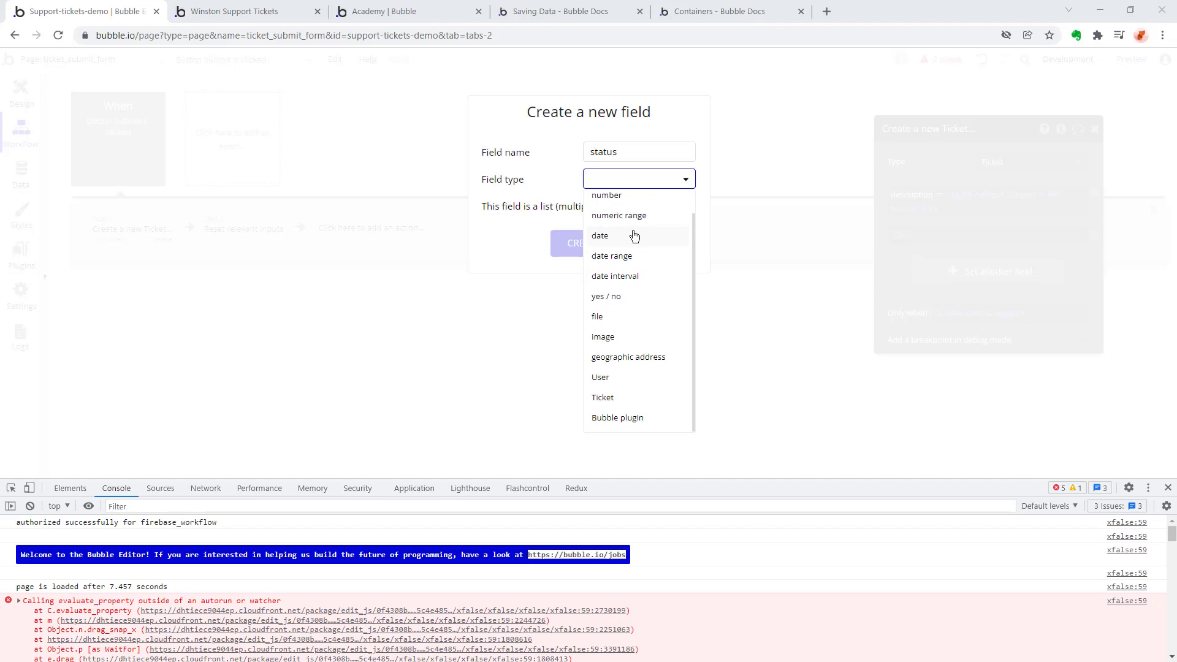
{"action": "scroll", "coordinate": [635, 236], "scroll_direction": "up", "scroll_amount": 1}
{"action": "scroll", "coordinate": [634, 236], "scroll_direction": "down", "scroll_amount": 1}
{"action": "scroll", "coordinate": [634, 237], "scroll_direction": "up", "scroll_amount": 1}
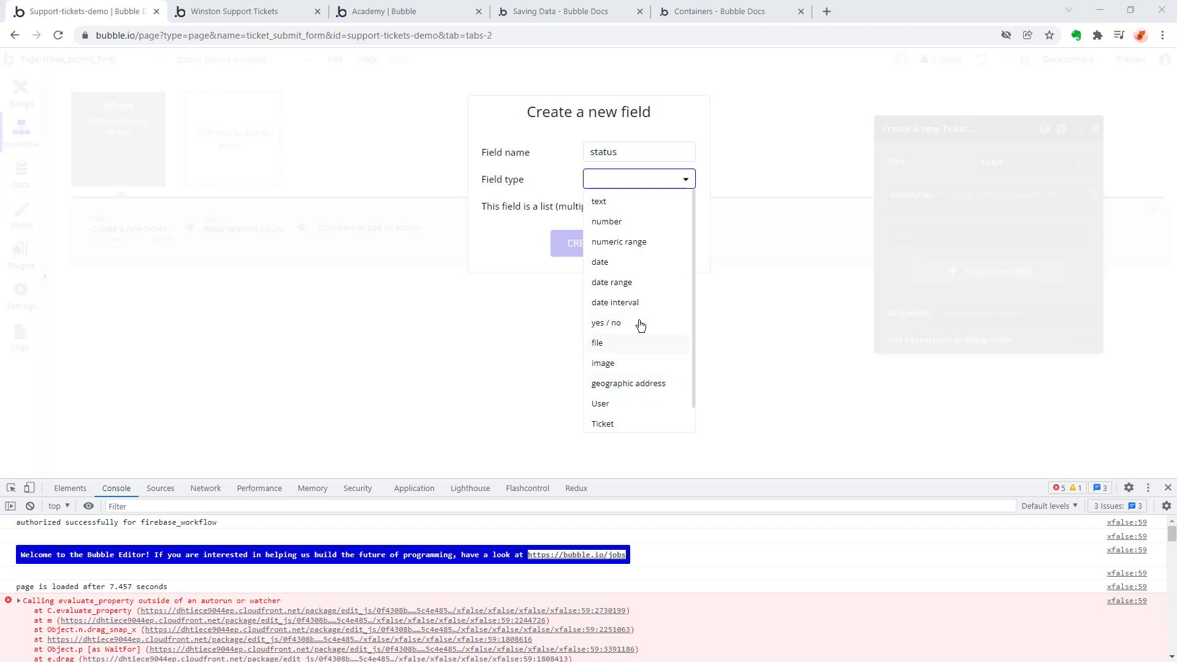
{"action": "left_click", "coordinate": [630, 206]}
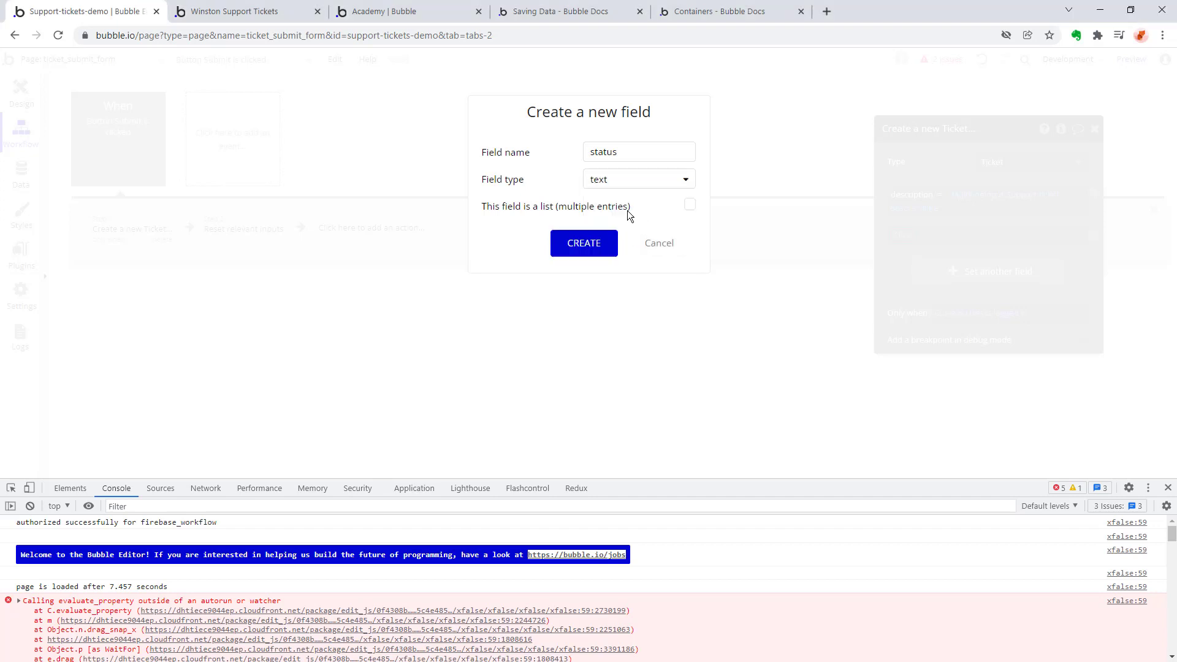
{"action": "left_click", "coordinate": [590, 245]}
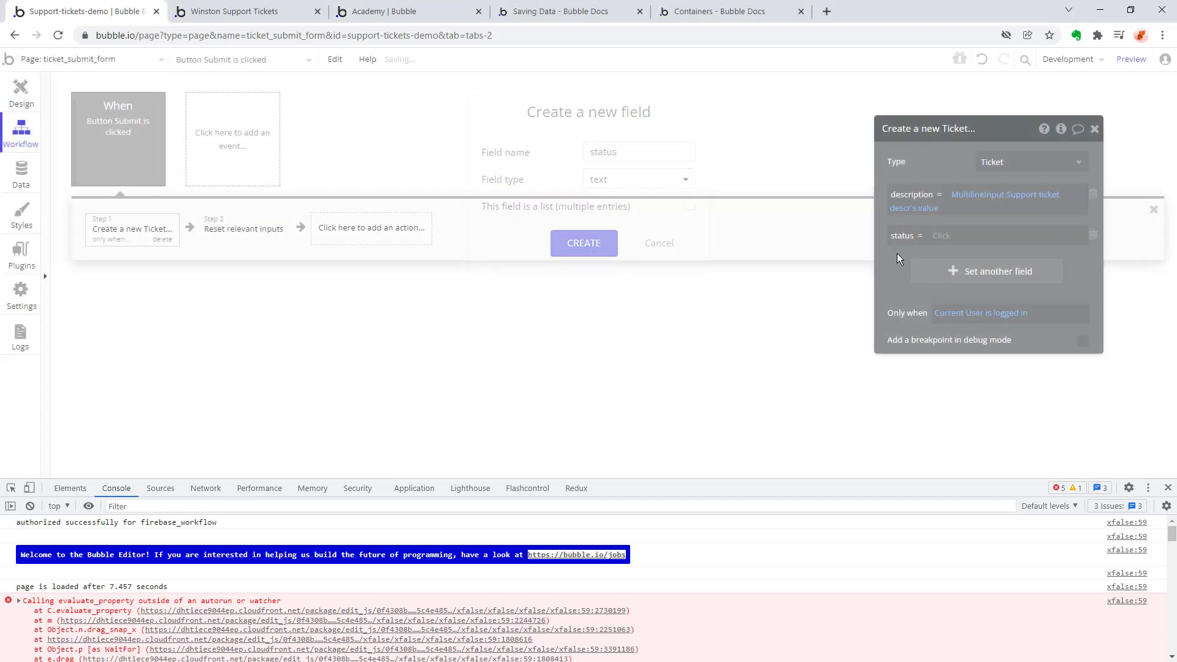
Set the new ticket's status to the arbitrary text "open".
{"action": "left_click", "coordinate": [1004, 237]}
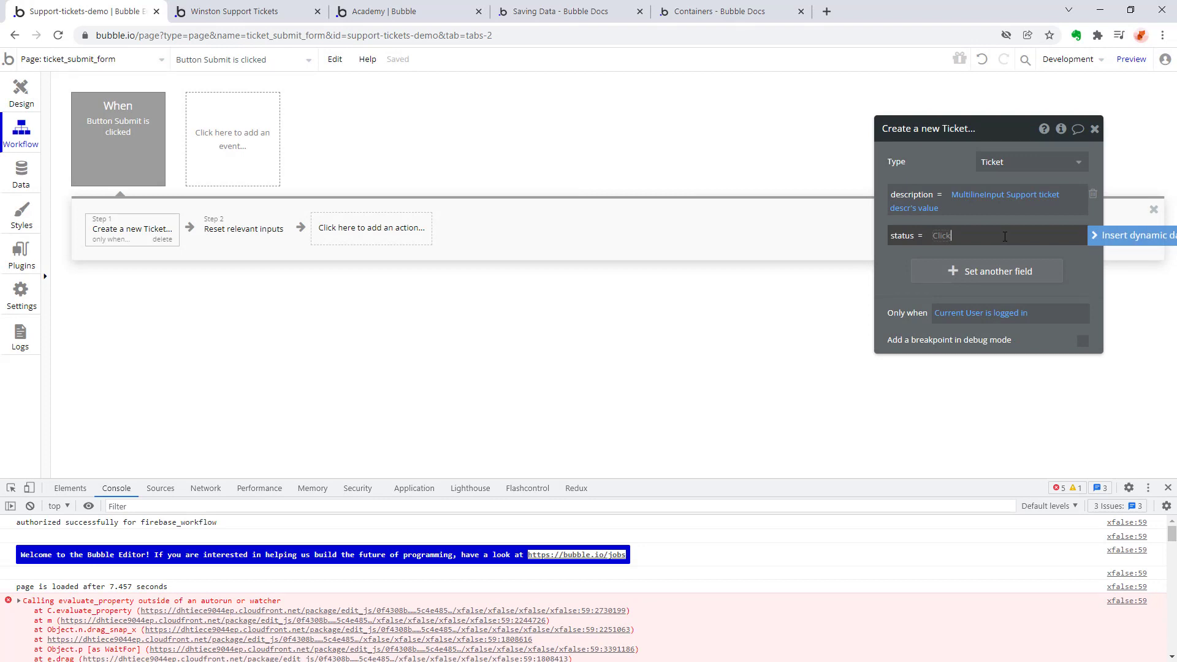
{"action": "left_click", "coordinate": [949, 244]}
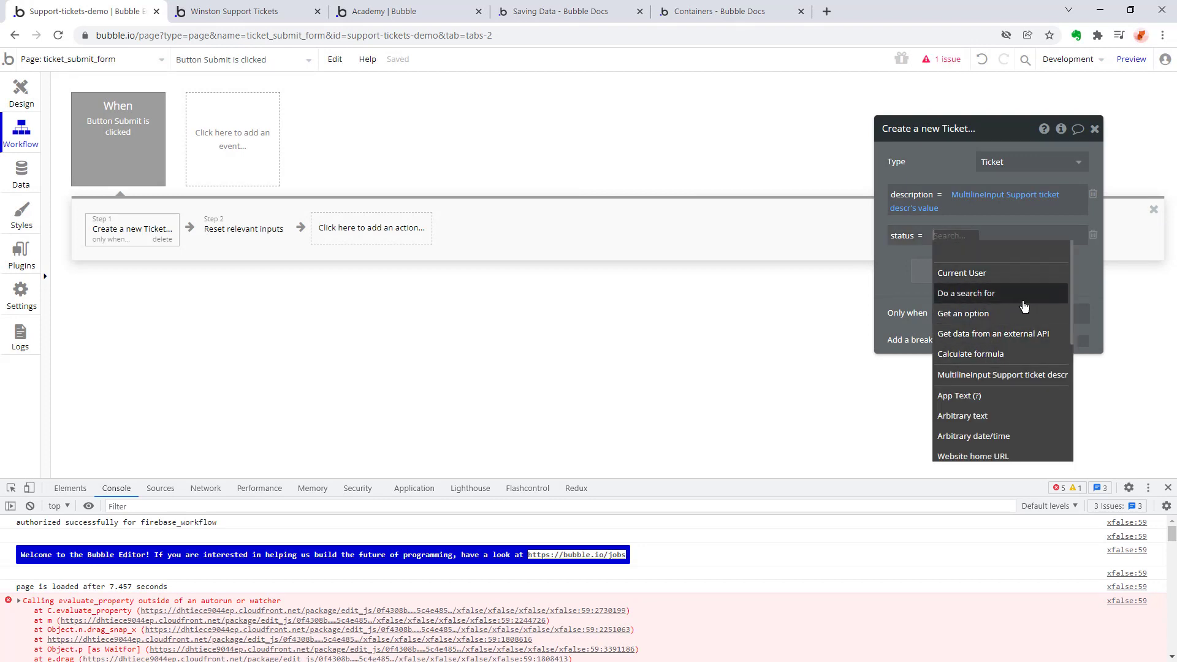
{"action": "scroll", "coordinate": [1024, 300], "scroll_direction": "down", "scroll_amount": 4}
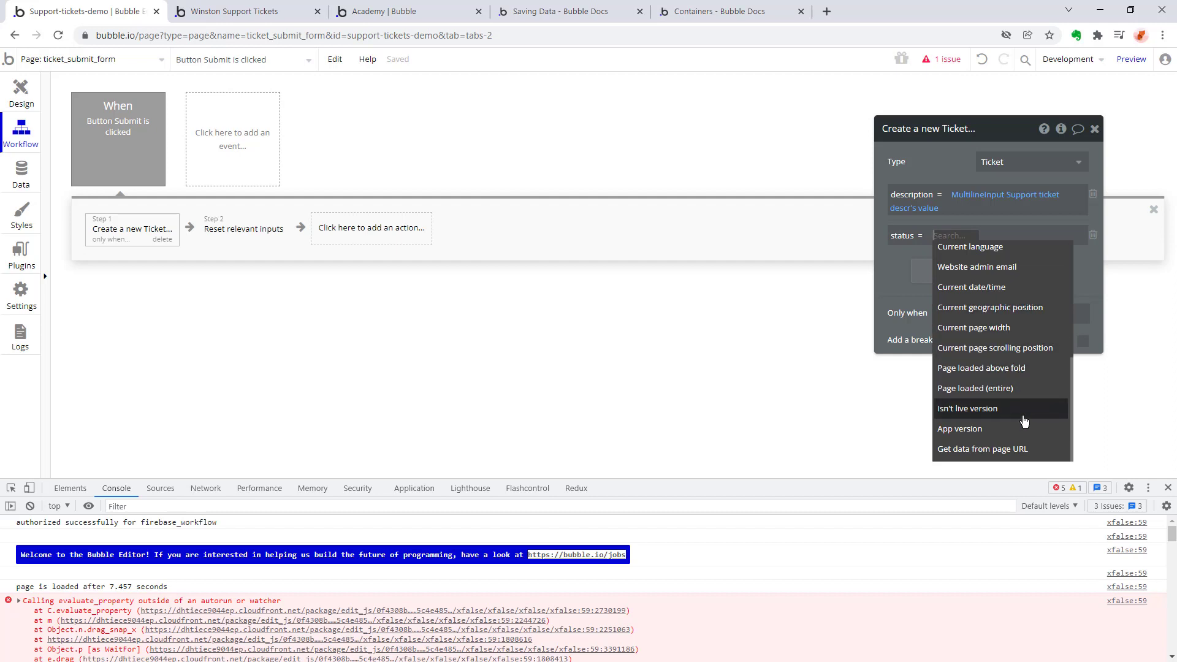
{"action": "scroll", "coordinate": [1018, 368], "scroll_direction": "up", "scroll_amount": 3}
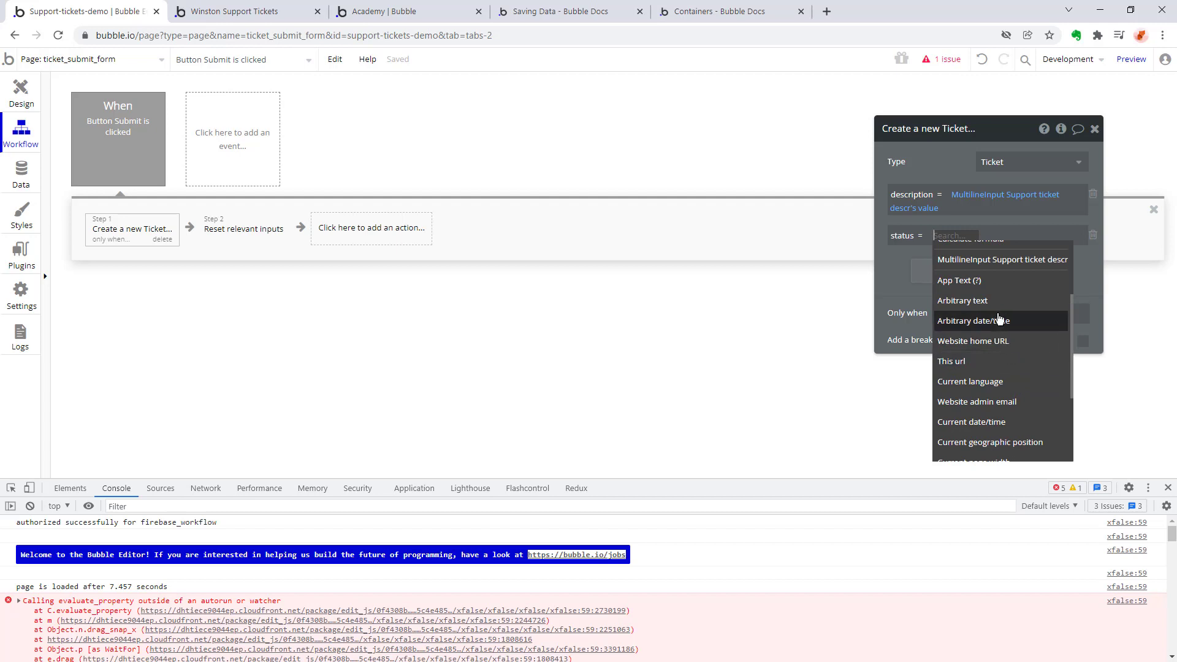
{"action": "left_click", "coordinate": [998, 301]}
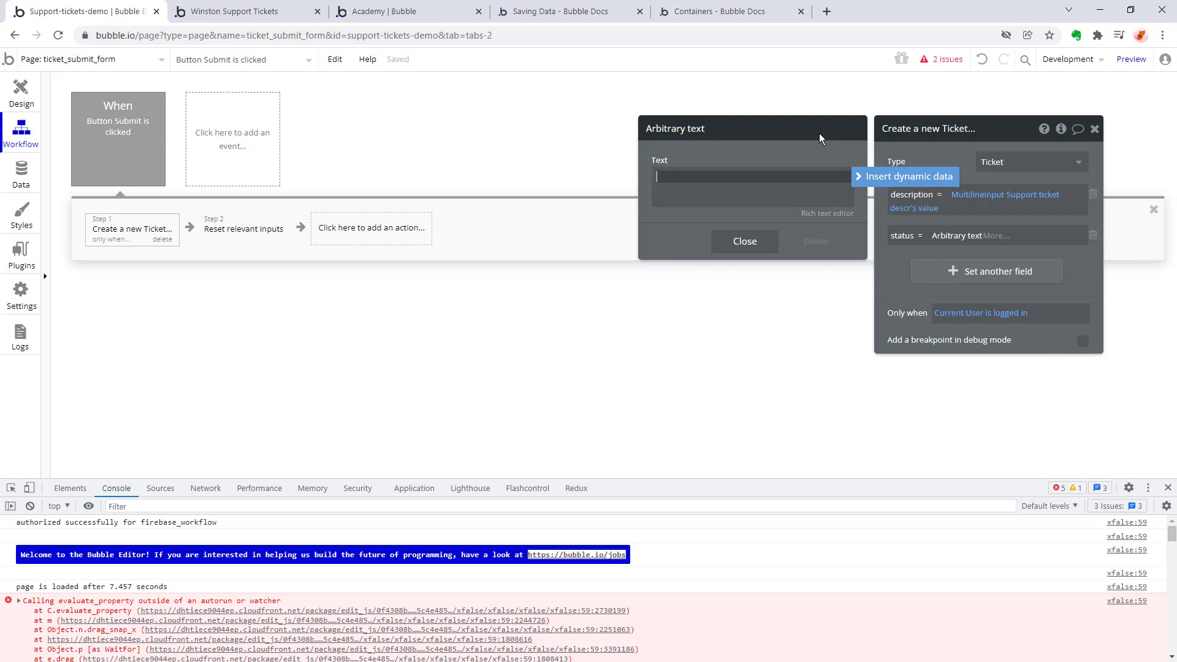
{"action": "type", "text": "open"}
{"action": "left_click", "coordinate": [745, 241]}
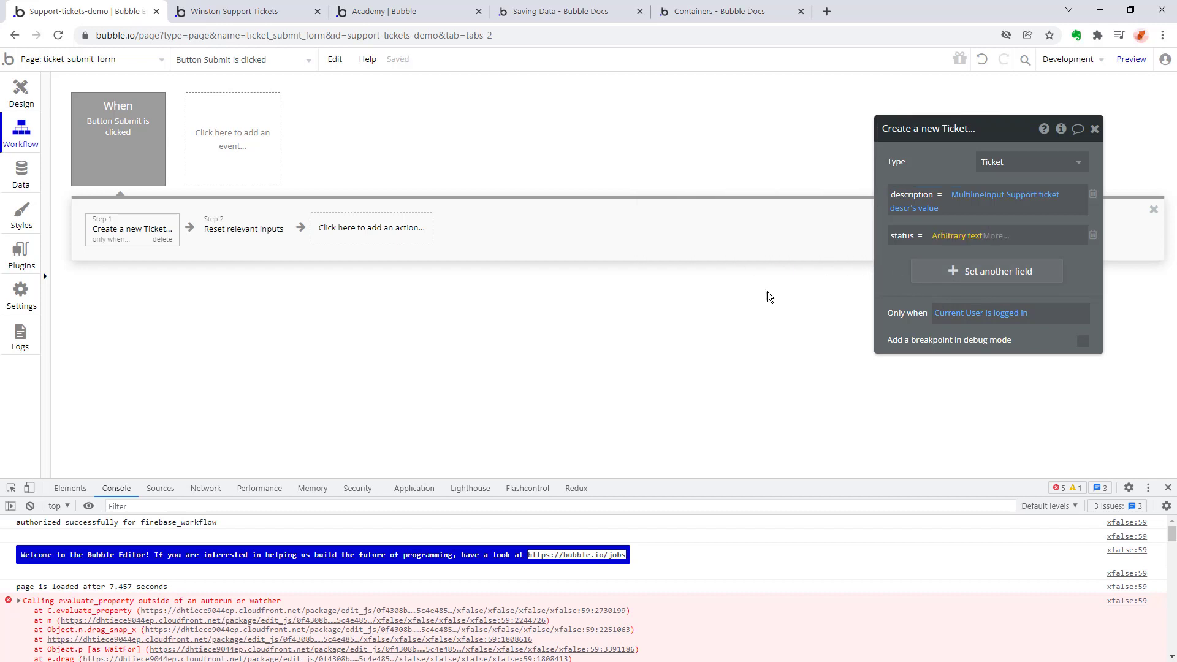
{"action": "left_click", "coordinate": [971, 238]}
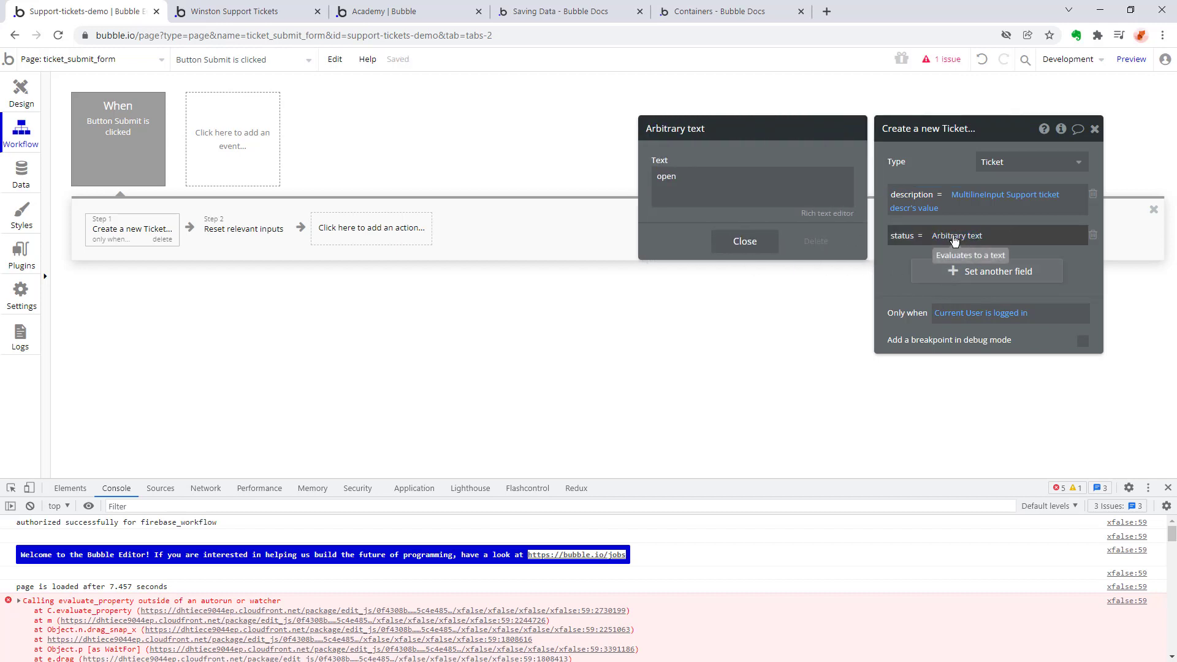
{"action": "left_click", "coordinate": [994, 238]}
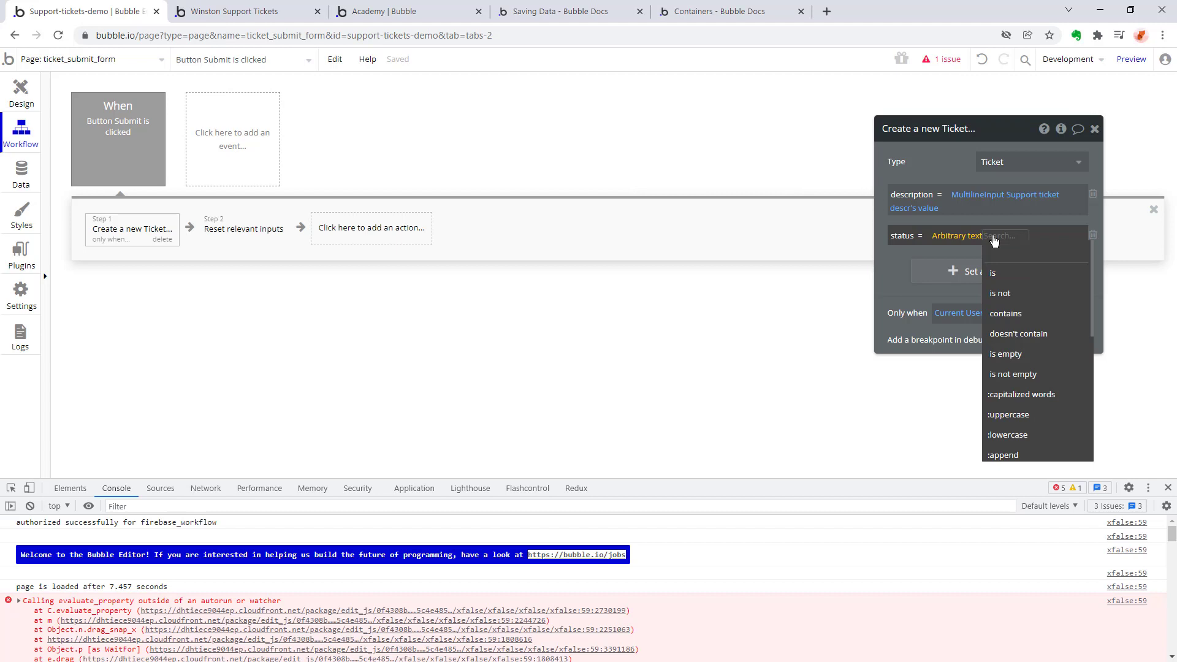
{"action": "type", "text": "open"}
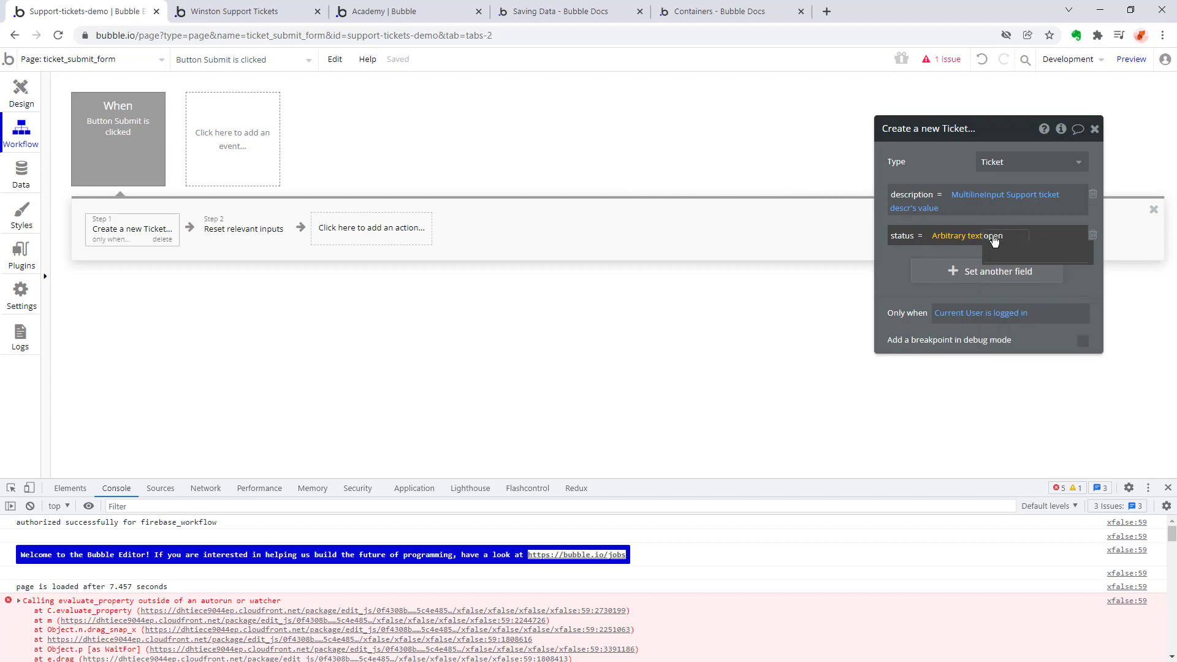
{"action": "key", "text": "BackSpace"}
{"action": "key", "text": "BackSpace"}
{"action": "key", "text": "BackSpace"}
{"action": "key", "text": "BackSpace"}
{"action": "left_click", "coordinate": [892, 268]}
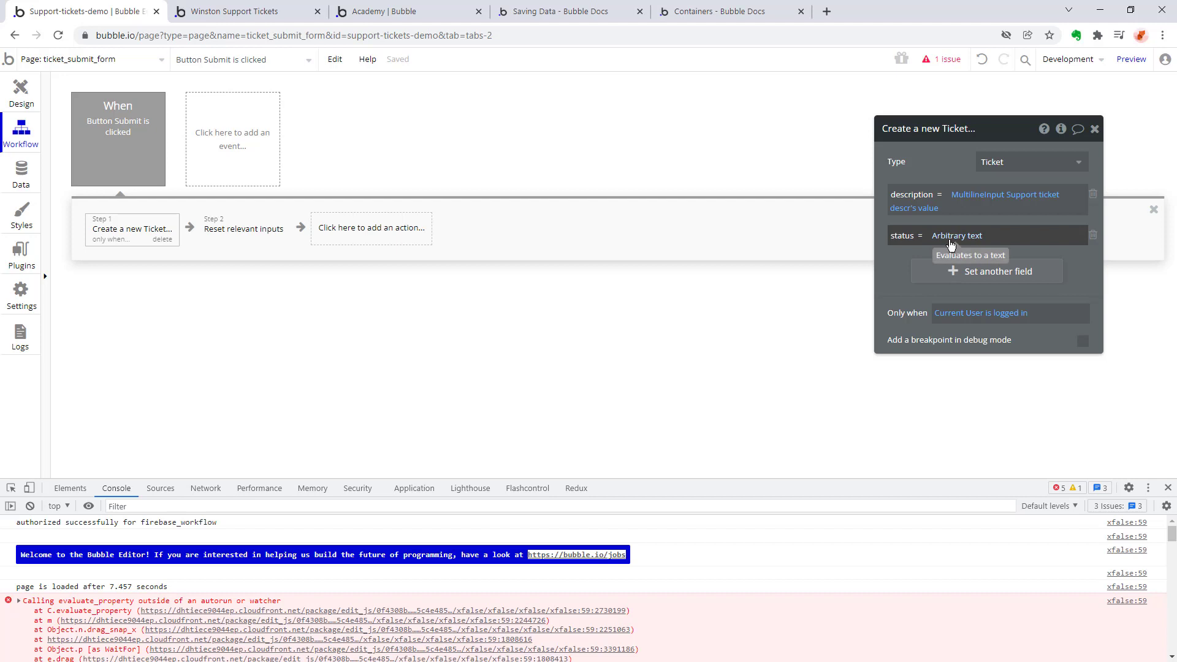
{"action": "left_click", "coordinate": [950, 236]}
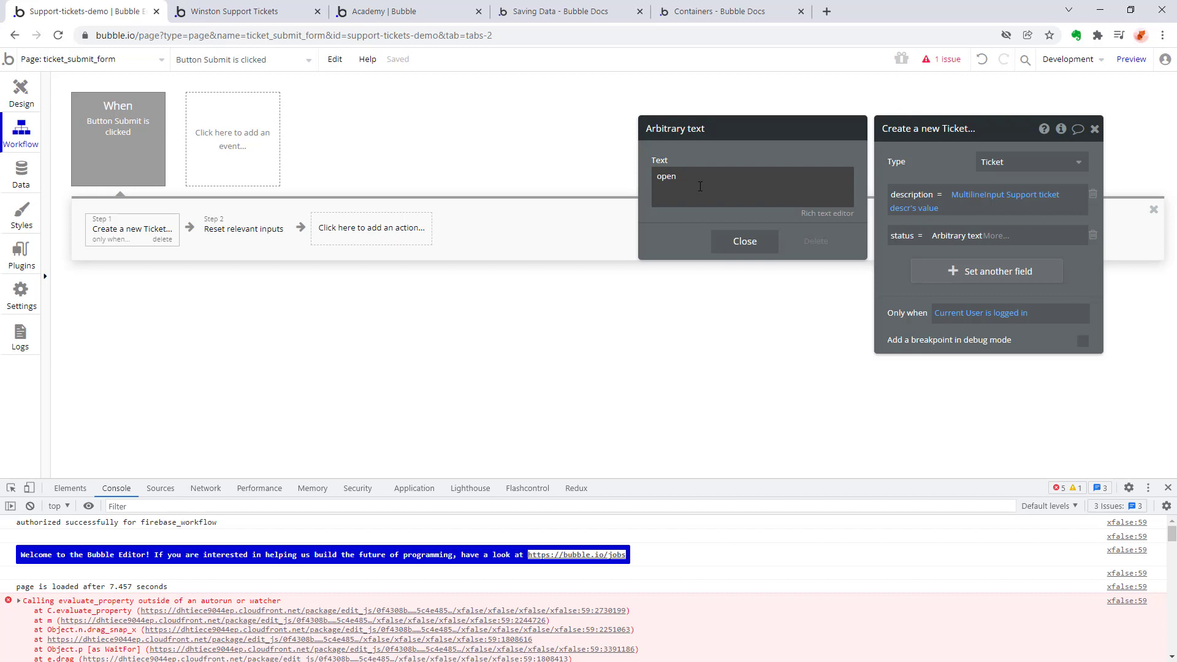
{"action": "left_click", "coordinate": [470, 133]}
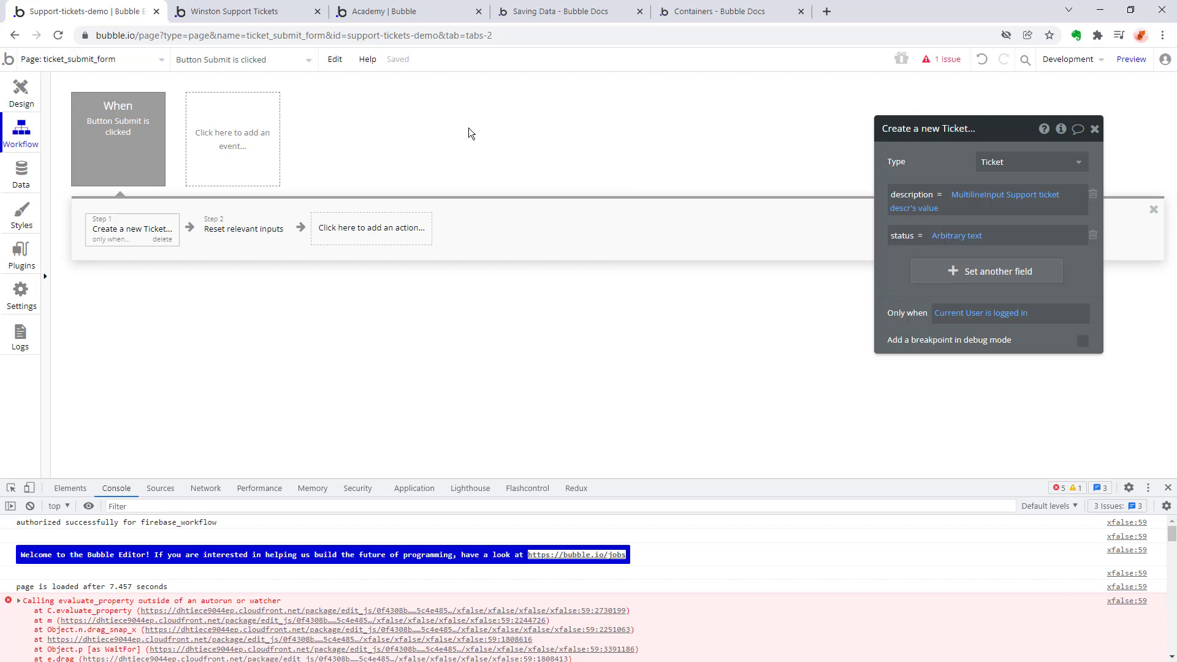
{"action": "left_click", "coordinate": [27, 91]}
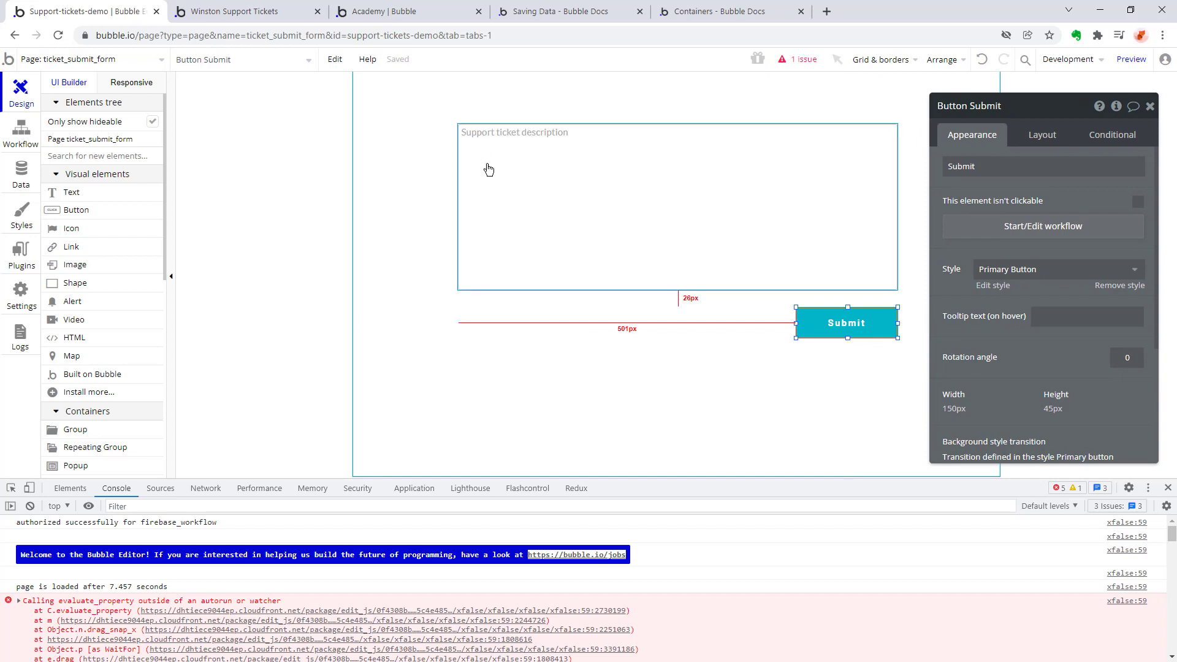
{"action": "left_click", "coordinate": [119, 62]}
{"action": "left_click", "coordinate": [301, 337]}
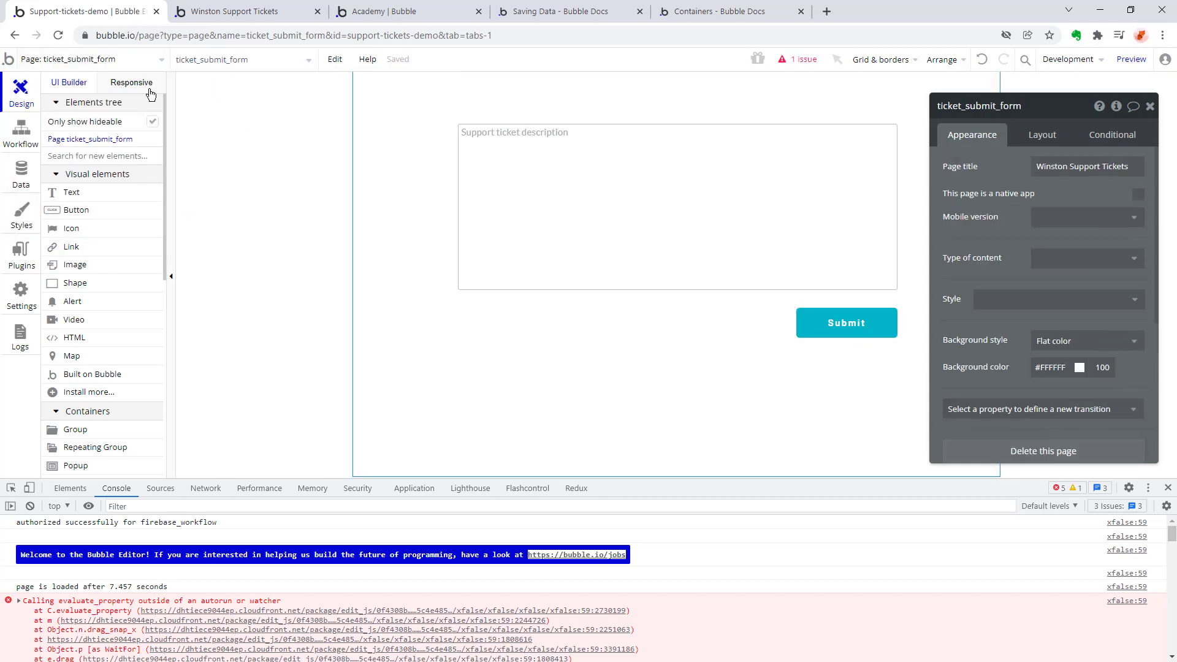
Add a new field named "user" of type User to the create-Ticket action and set it to Current User.
{"action": "left_click", "coordinate": [22, 129]}
{"action": "left_click", "coordinate": [1018, 264]}
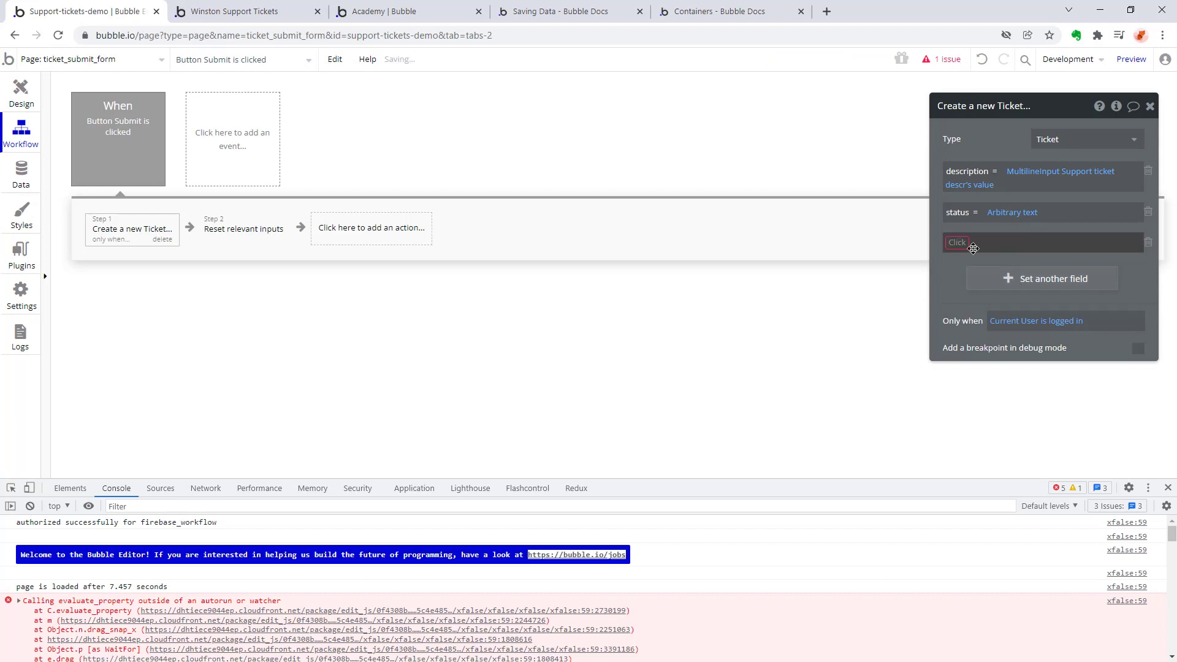
{"action": "left_click", "coordinate": [1021, 304]}
{"action": "type", "text": "user"}
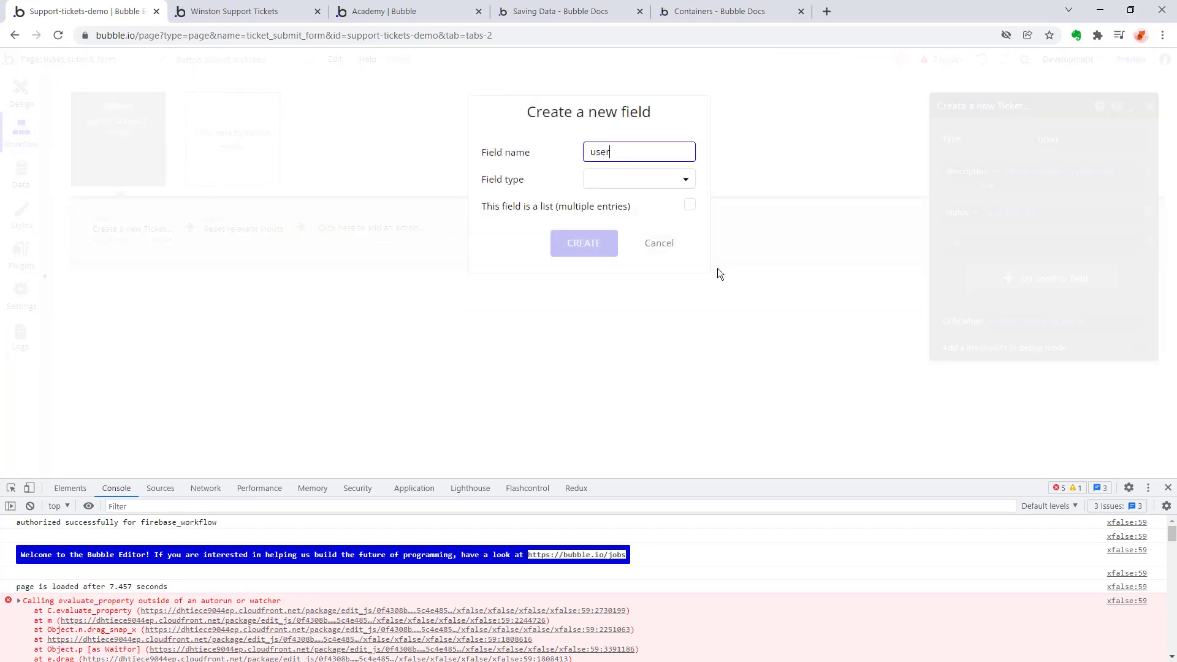
{"action": "left_click", "coordinate": [680, 183]}
{"action": "left_click", "coordinate": [602, 377]}
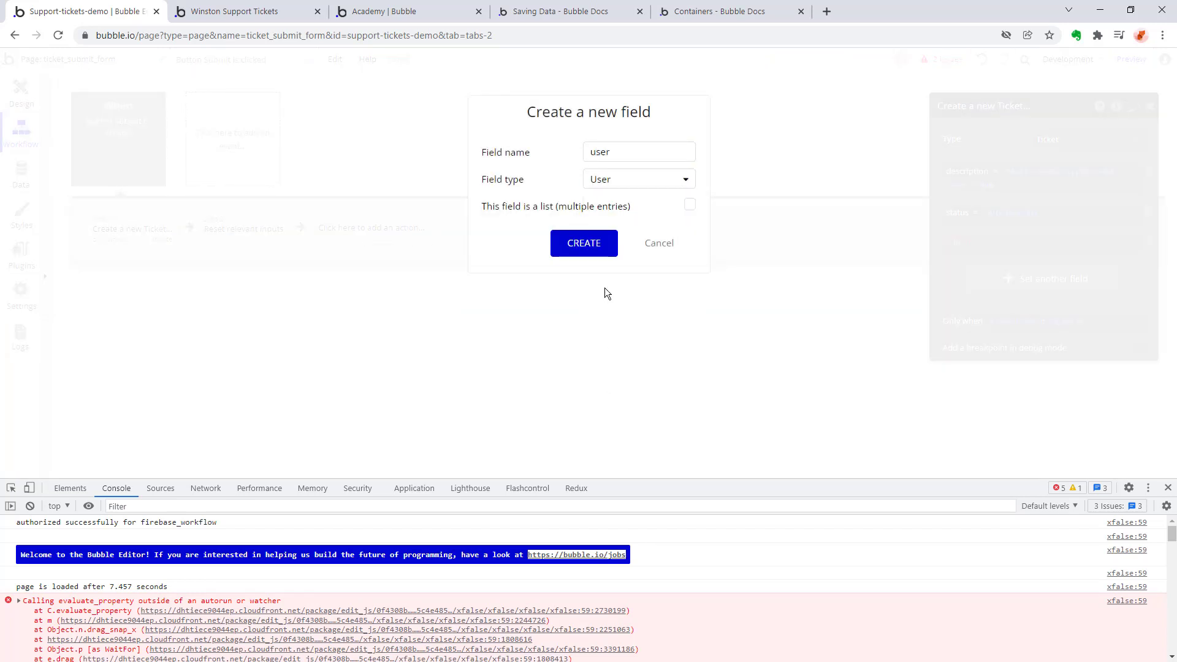
{"action": "left_click", "coordinate": [584, 251]}
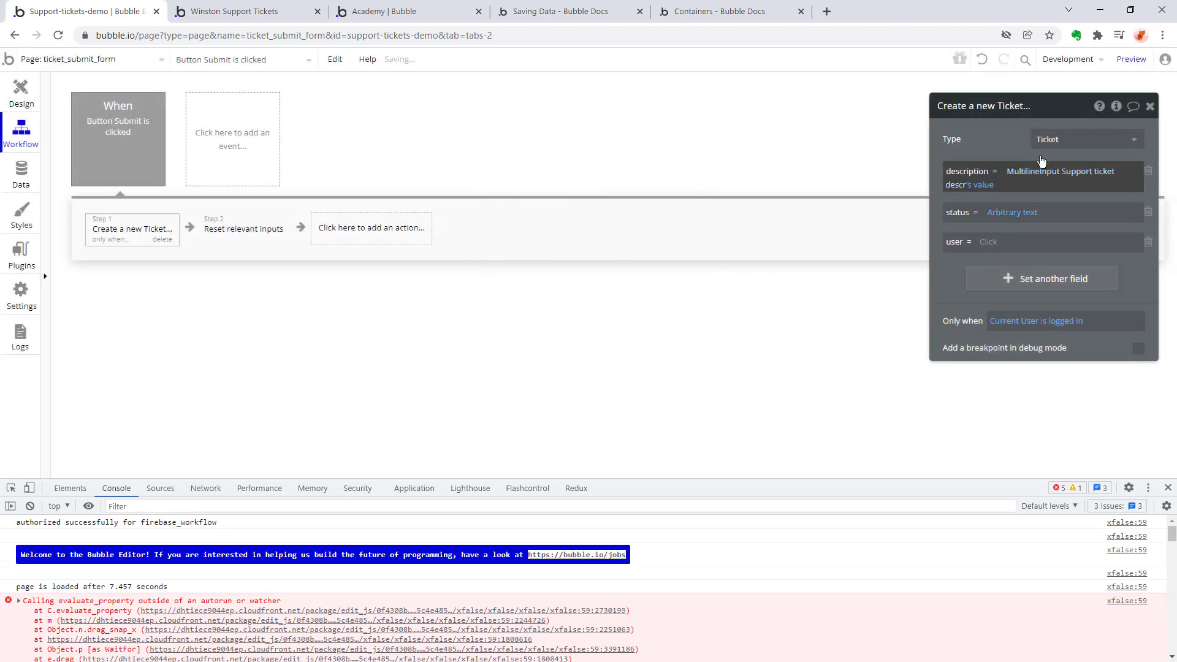
{"action": "left_click", "coordinate": [985, 245]}
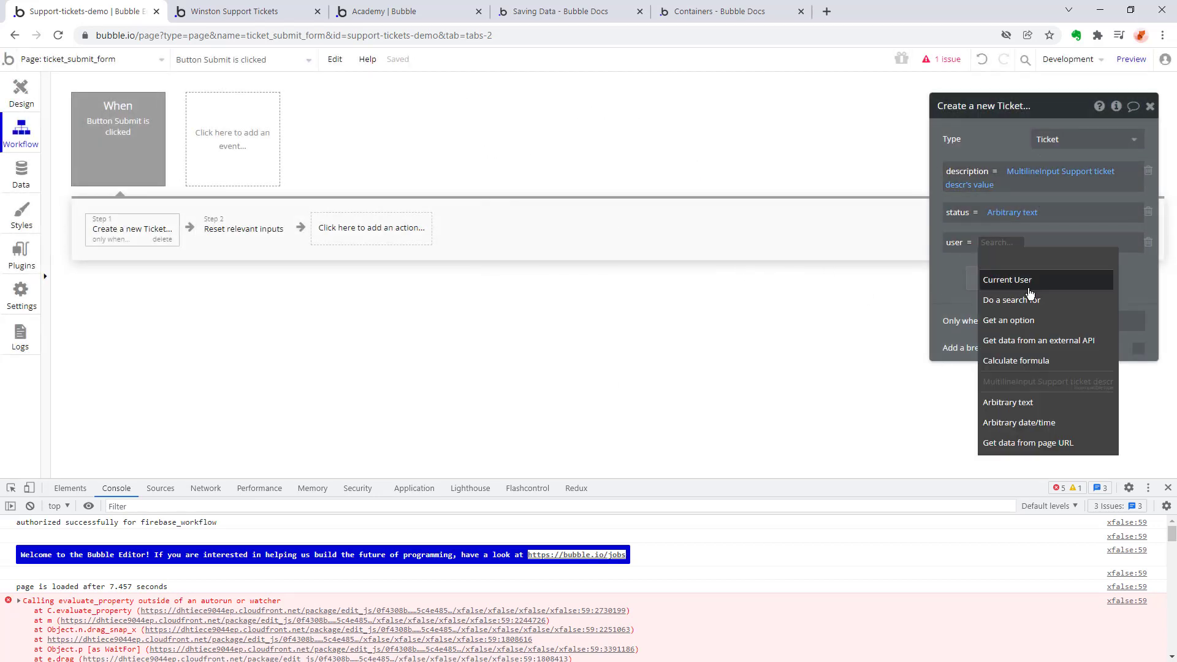
{"action": "left_click", "coordinate": [990, 273]}
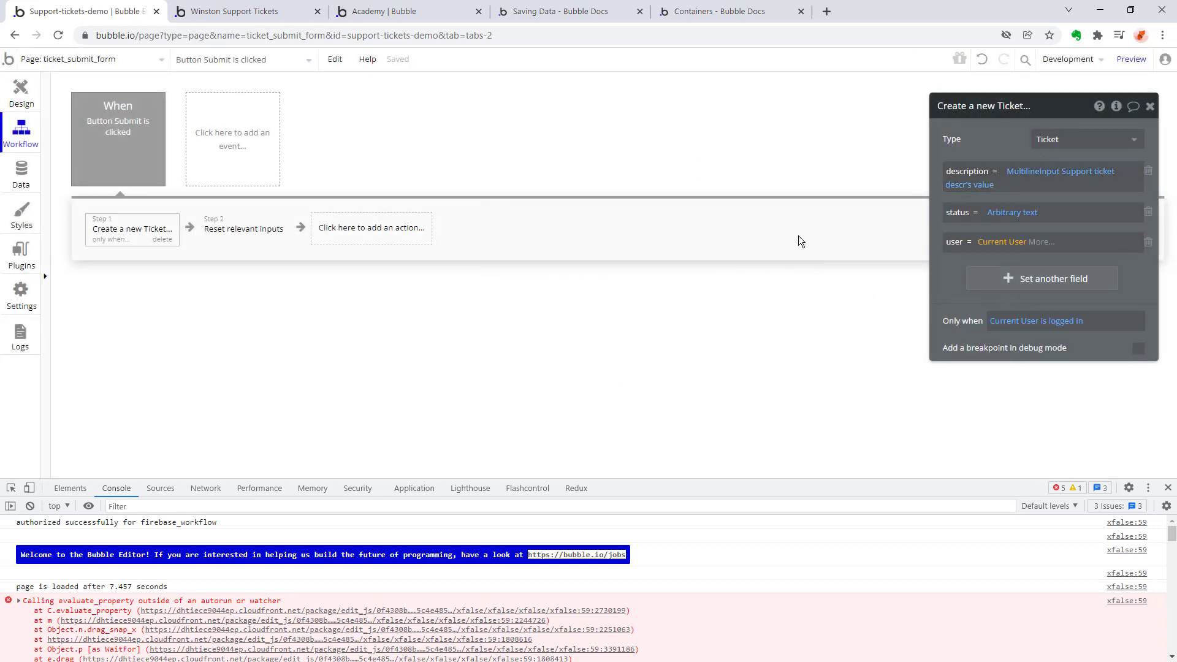
Add another field to the create-Ticket action by creating a number field named "Ticket ID".
{"action": "left_click", "coordinate": [977, 279]}
{"action": "left_click", "coordinate": [960, 277]}
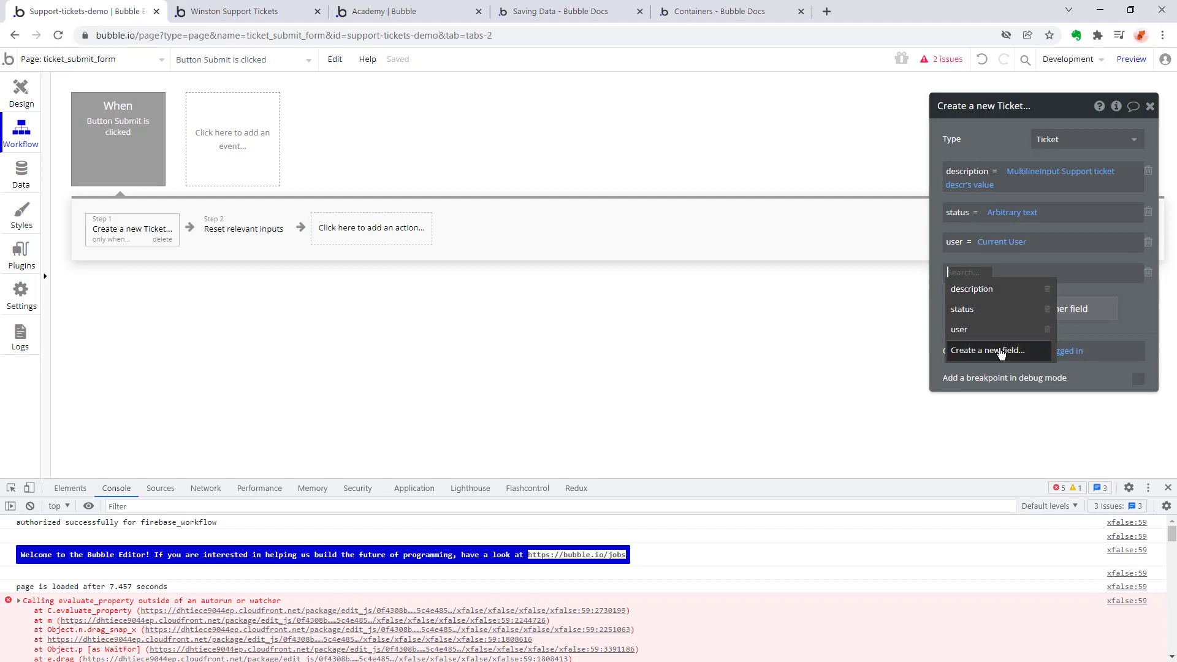
{"action": "left_click", "coordinate": [1000, 352]}
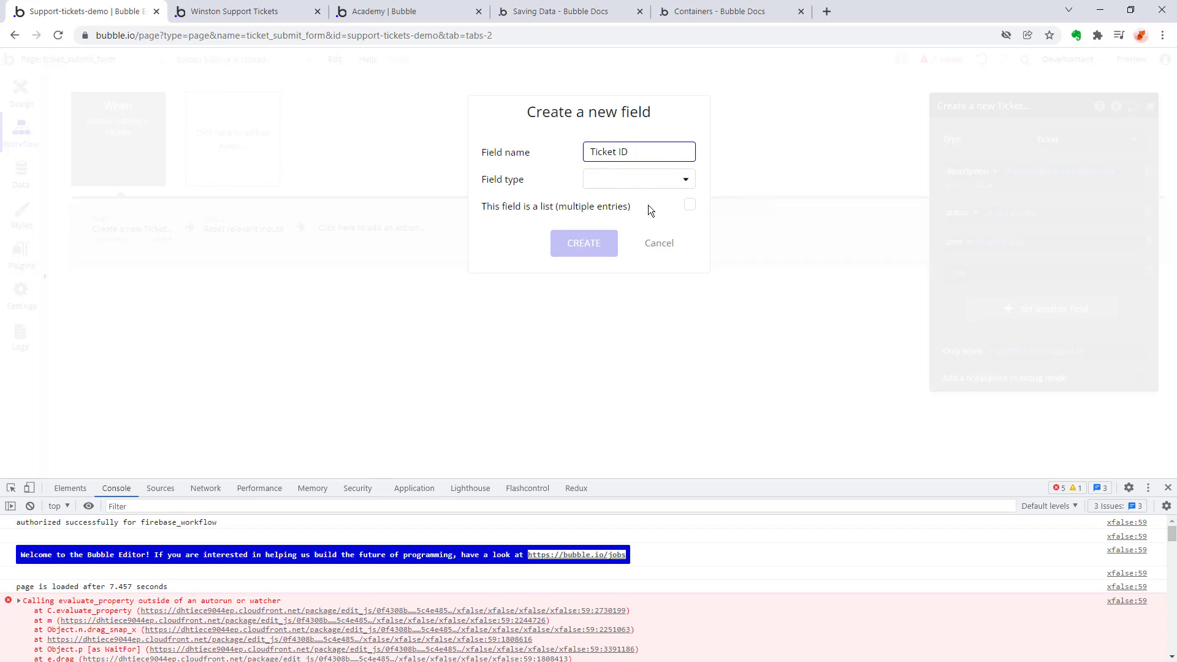
{"action": "left_click_drag", "start_coordinate": [635, 145], "coordinate": [483, 144]}
{"action": "left_click", "coordinate": [666, 178]}
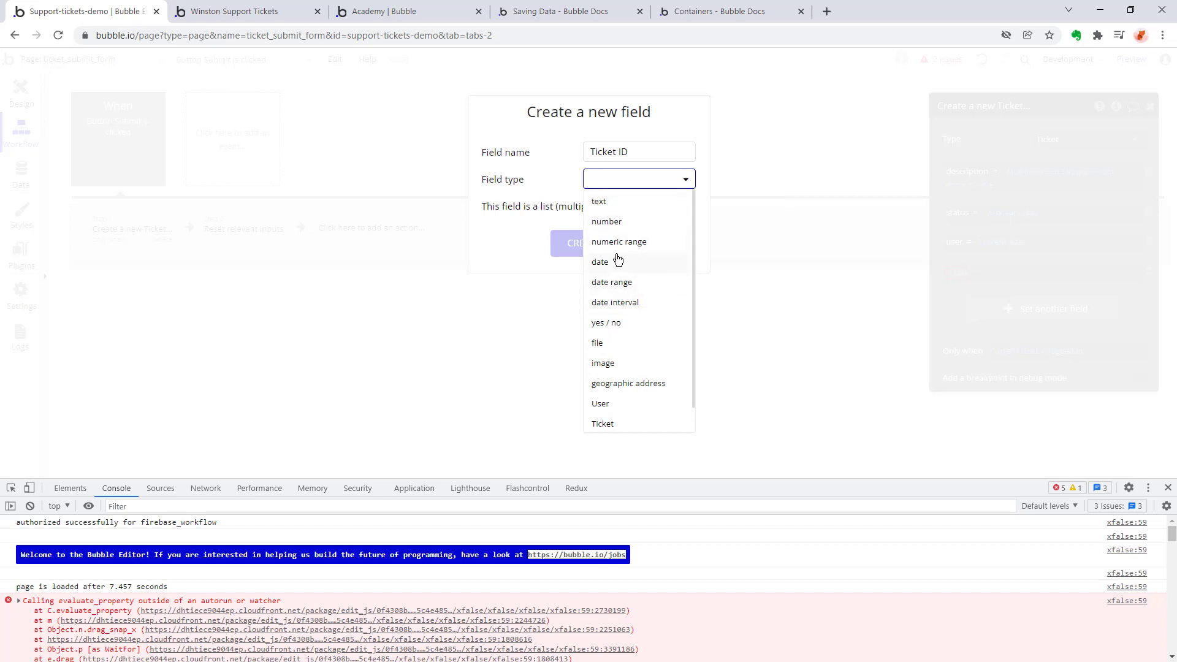
{"action": "scroll", "coordinate": [618, 260], "scroll_direction": "down", "scroll_amount": 2}
{"action": "scroll", "coordinate": [618, 319], "scroll_direction": "up", "scroll_amount": 2}
{"action": "left_click", "coordinate": [642, 204]}
{"action": "left_click", "coordinate": [638, 179]}
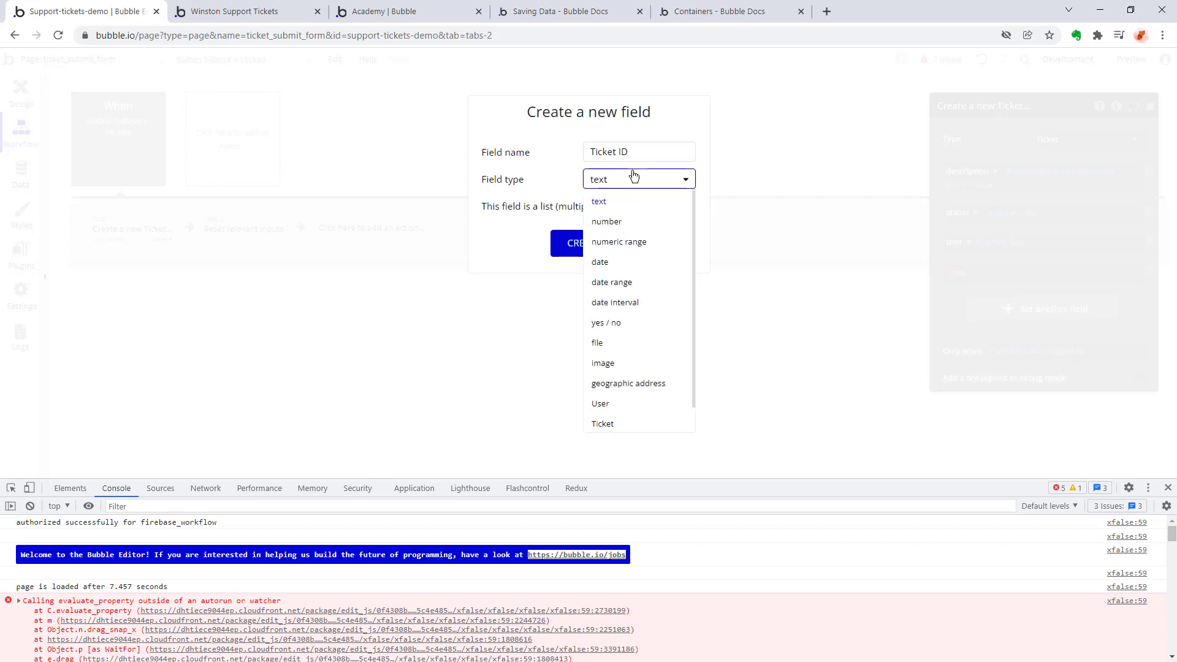
{"action": "left_click", "coordinate": [620, 220]}
{"action": "left_click", "coordinate": [584, 242]}
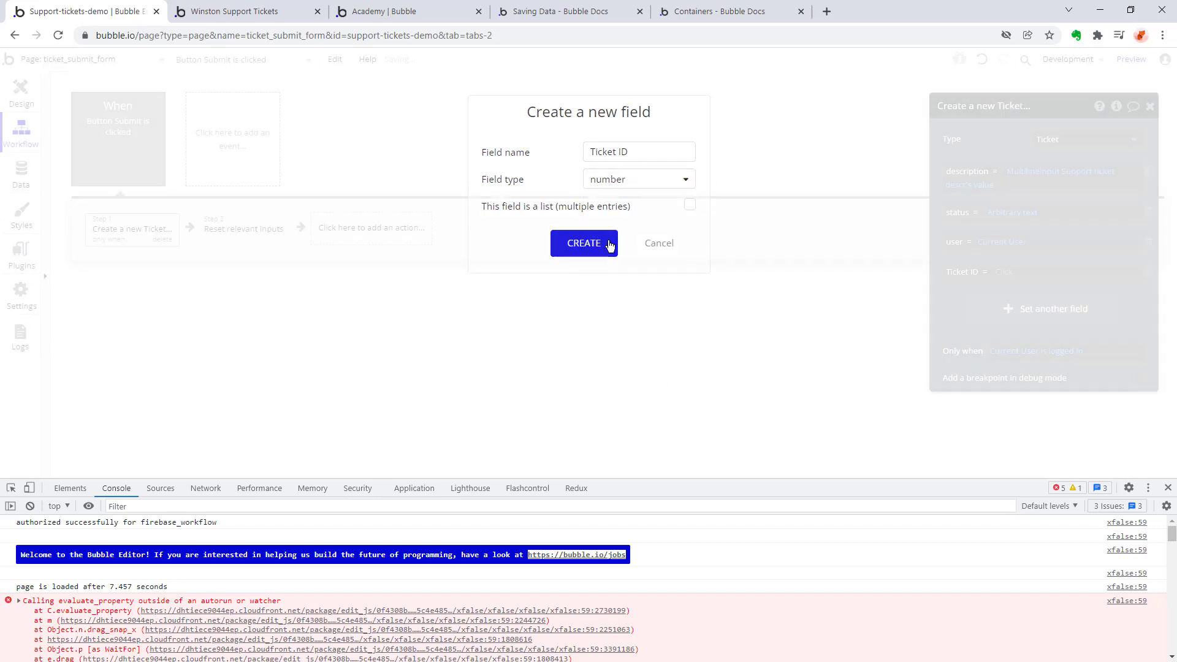
Look through the available data sources for the new ticket's Ticket ID and set it to Calculate formula.
{"action": "left_click", "coordinate": [999, 273]}
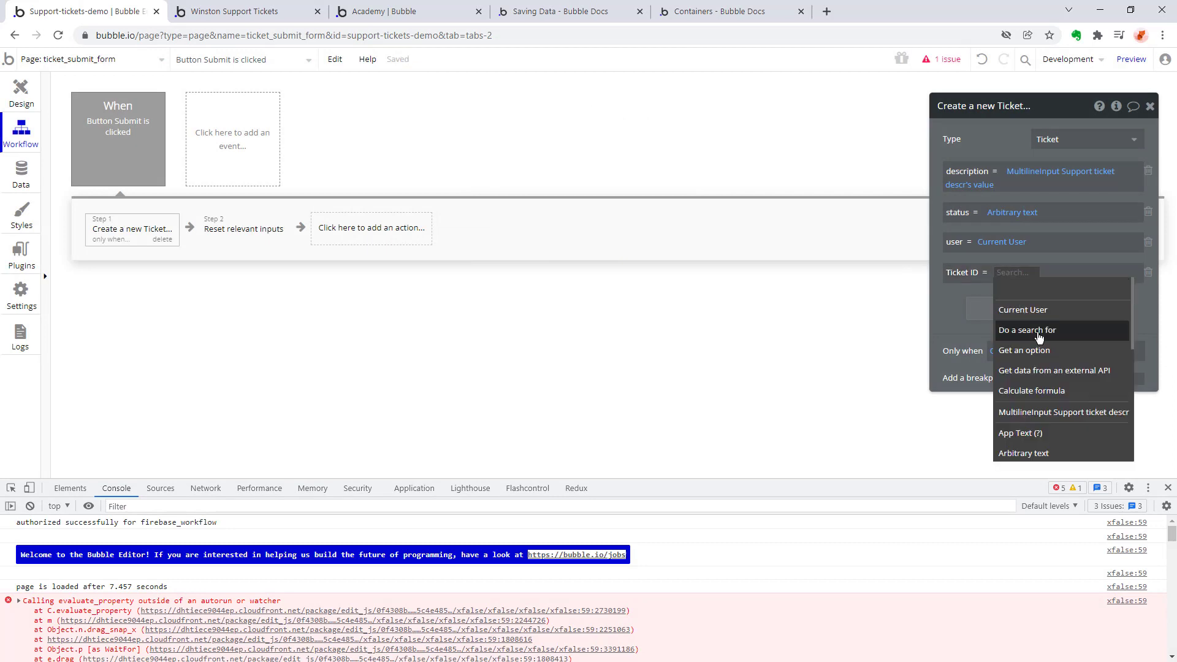
{"action": "scroll", "coordinate": [1047, 354], "scroll_direction": "down", "scroll_amount": 5}
{"action": "scroll", "coordinate": [1047, 354], "scroll_direction": "down", "scroll_amount": 2}
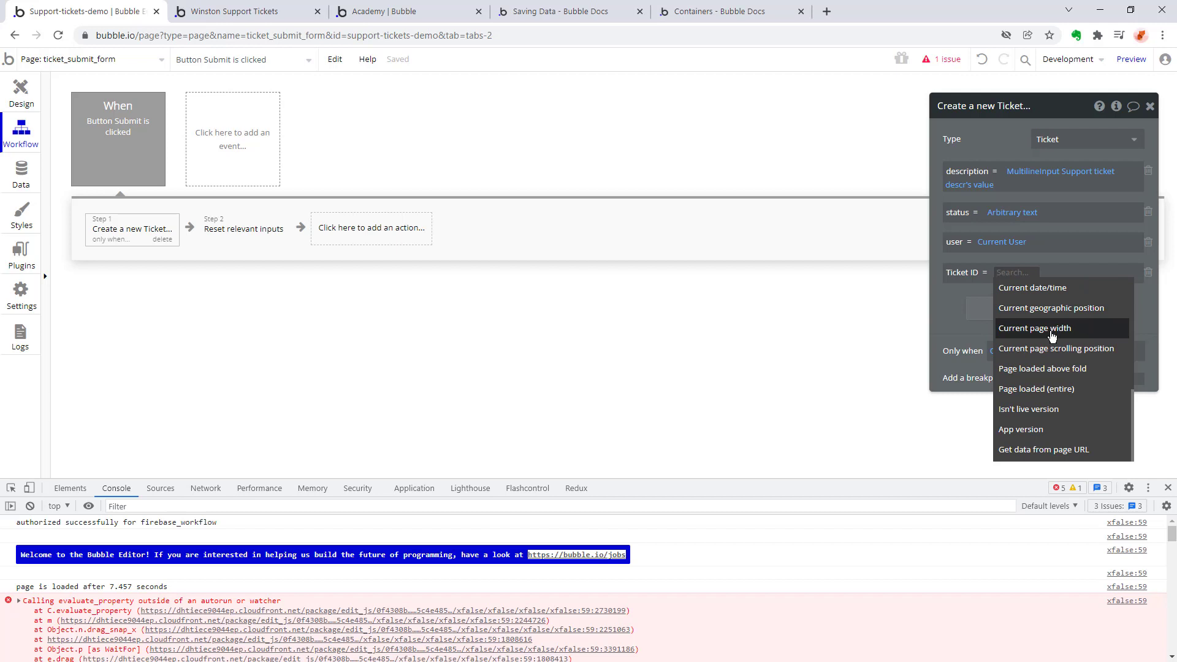
{"action": "scroll", "coordinate": [1052, 335], "scroll_direction": "up", "scroll_amount": 4}
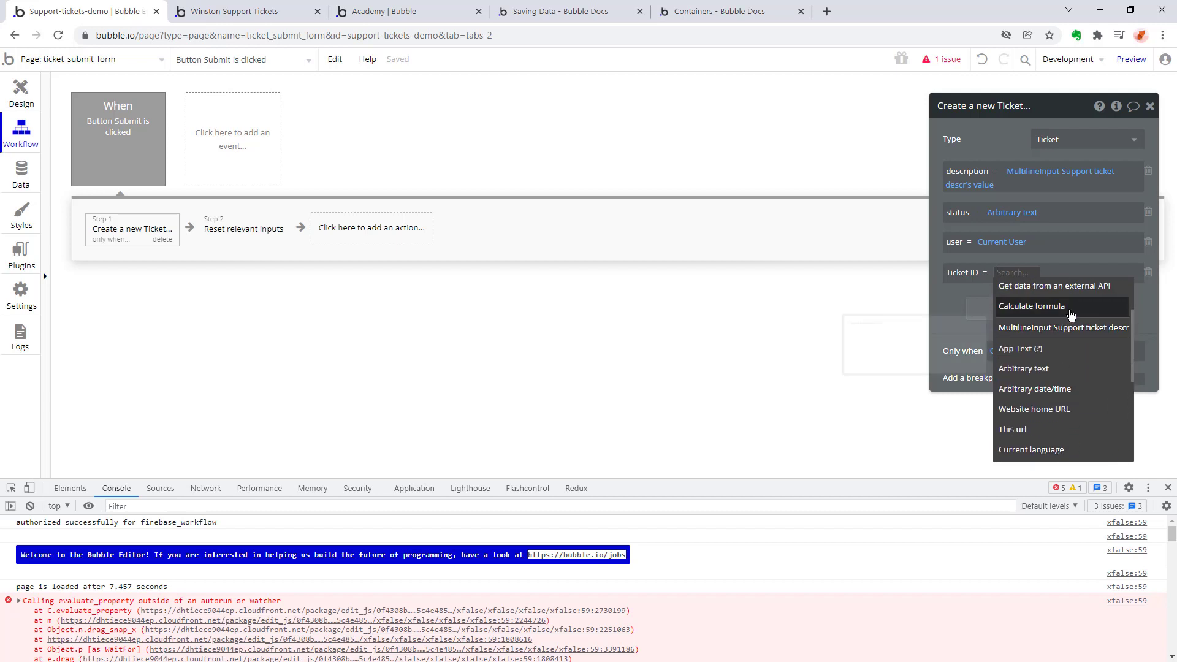
{"action": "scroll", "coordinate": [1042, 383], "scroll_direction": "up", "scroll_amount": 2}
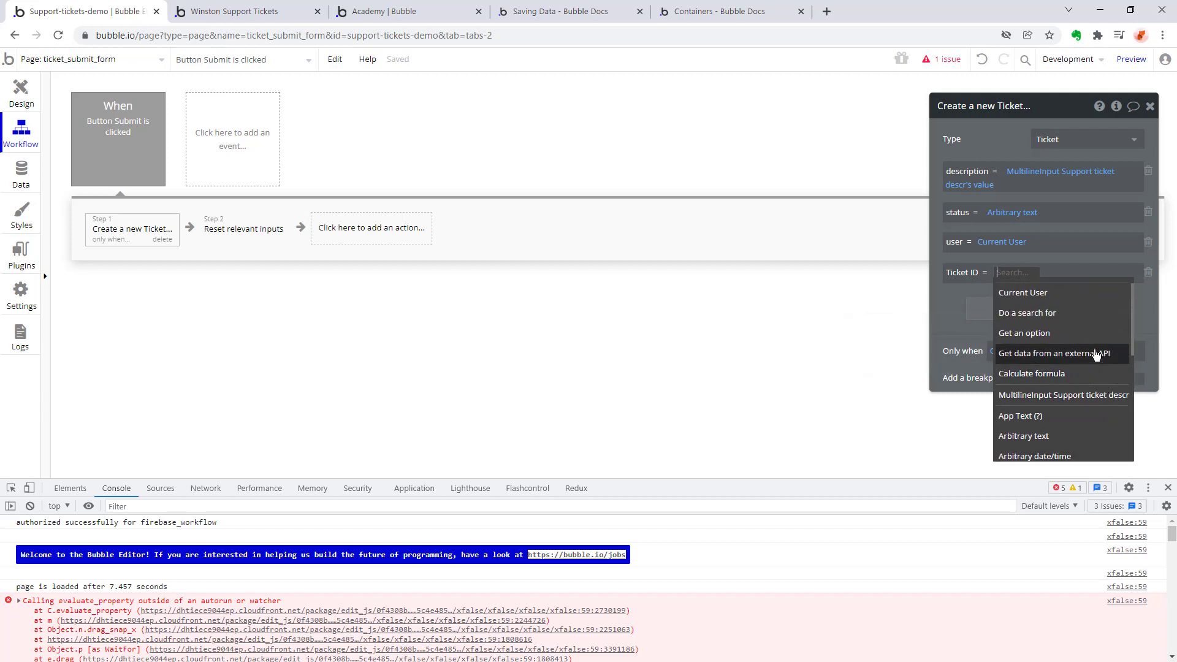
{"action": "scroll", "coordinate": [1097, 346], "scroll_direction": "down", "scroll_amount": 2}
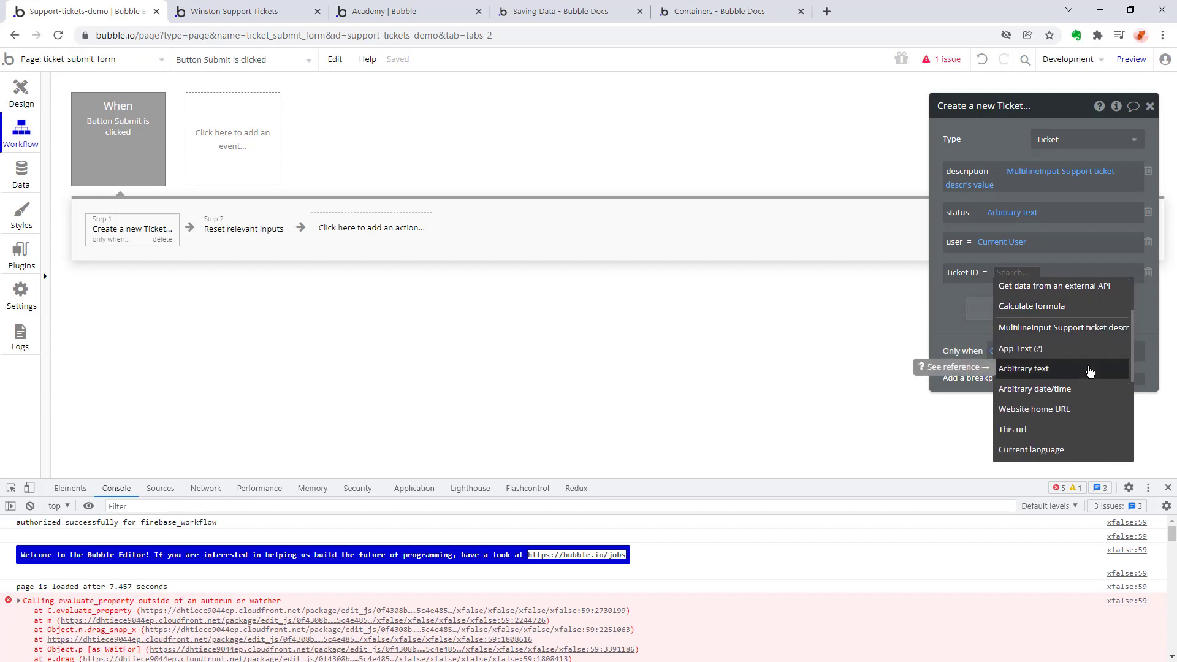
{"action": "scroll", "coordinate": [1088, 370], "scroll_direction": "down", "scroll_amount": 1}
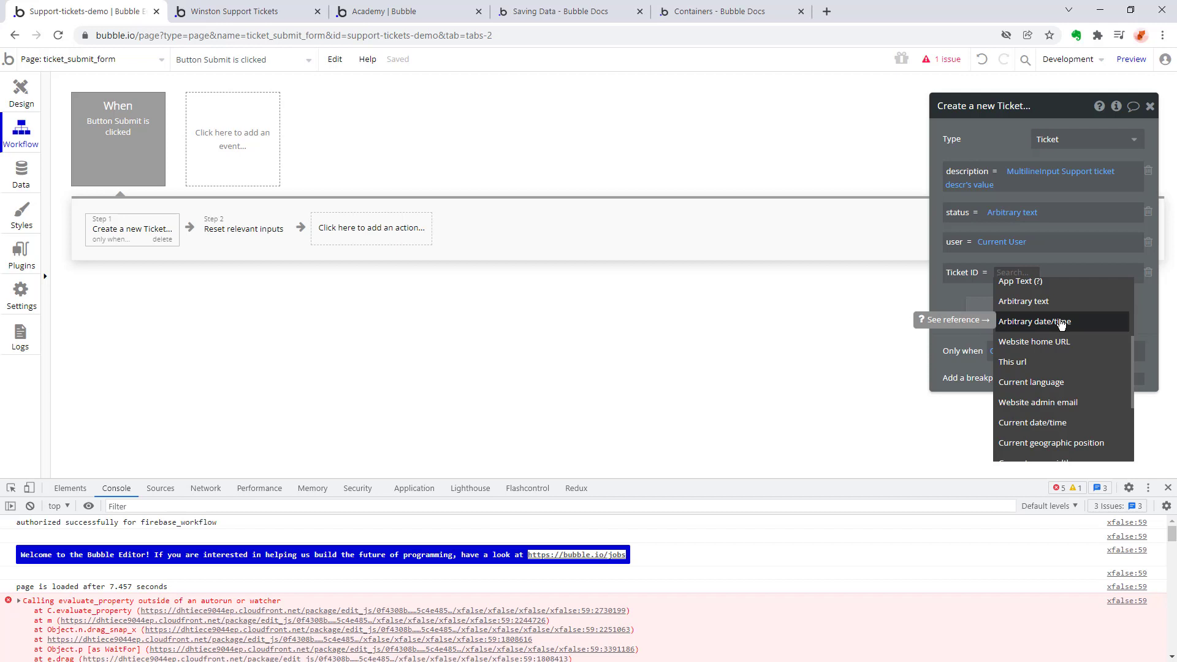
{"action": "scroll", "coordinate": [1061, 324], "scroll_direction": "down", "scroll_amount": 2}
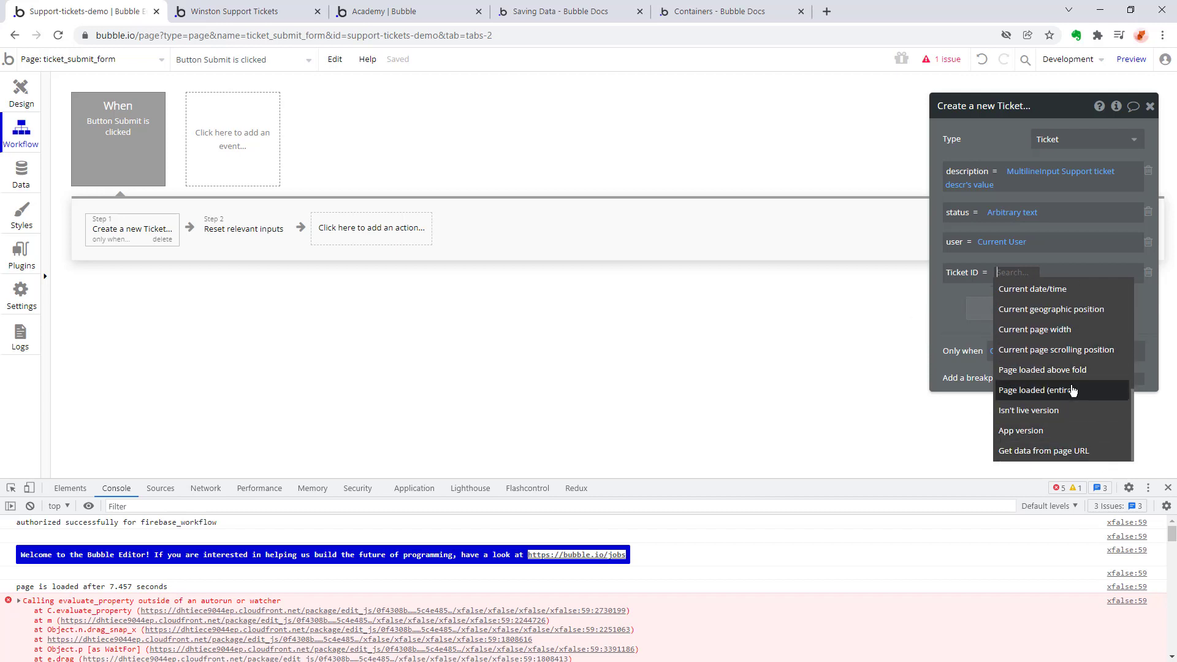
{"action": "scroll", "coordinate": [1073, 368], "scroll_direction": "up", "scroll_amount": 3}
{"action": "scroll", "coordinate": [1077, 364], "scroll_direction": "down", "scroll_amount": 1}
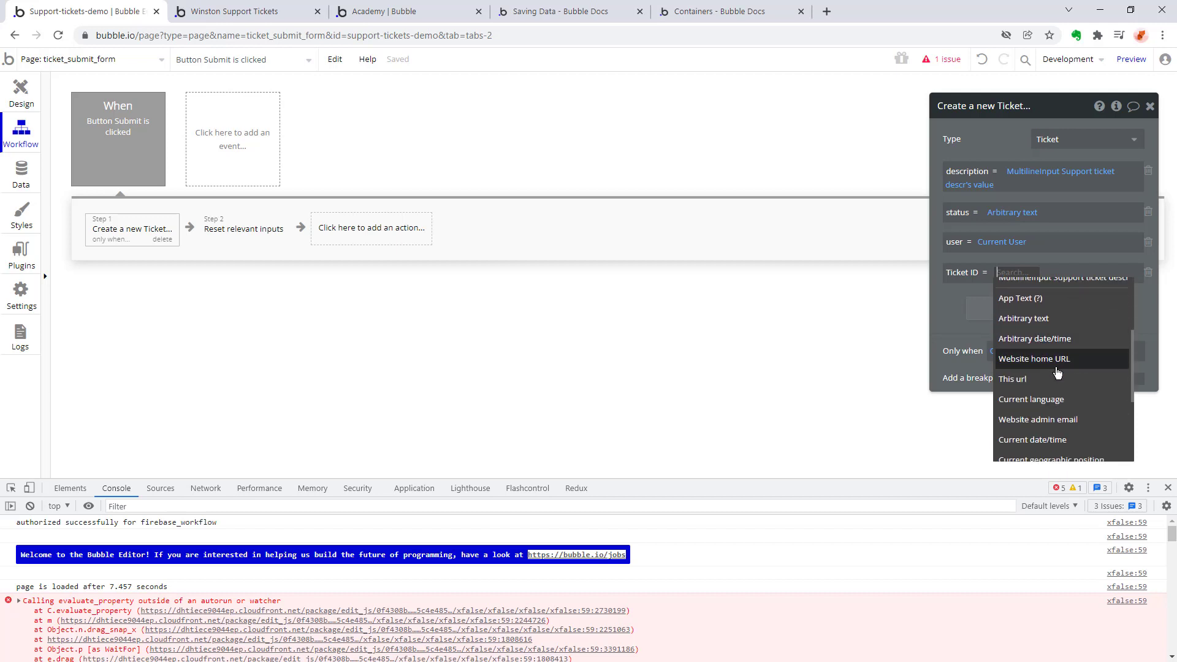
{"action": "scroll", "coordinate": [1077, 363], "scroll_direction": "down", "scroll_amount": 1}
{"action": "scroll", "coordinate": [1077, 366], "scroll_direction": "up", "scroll_amount": 2}
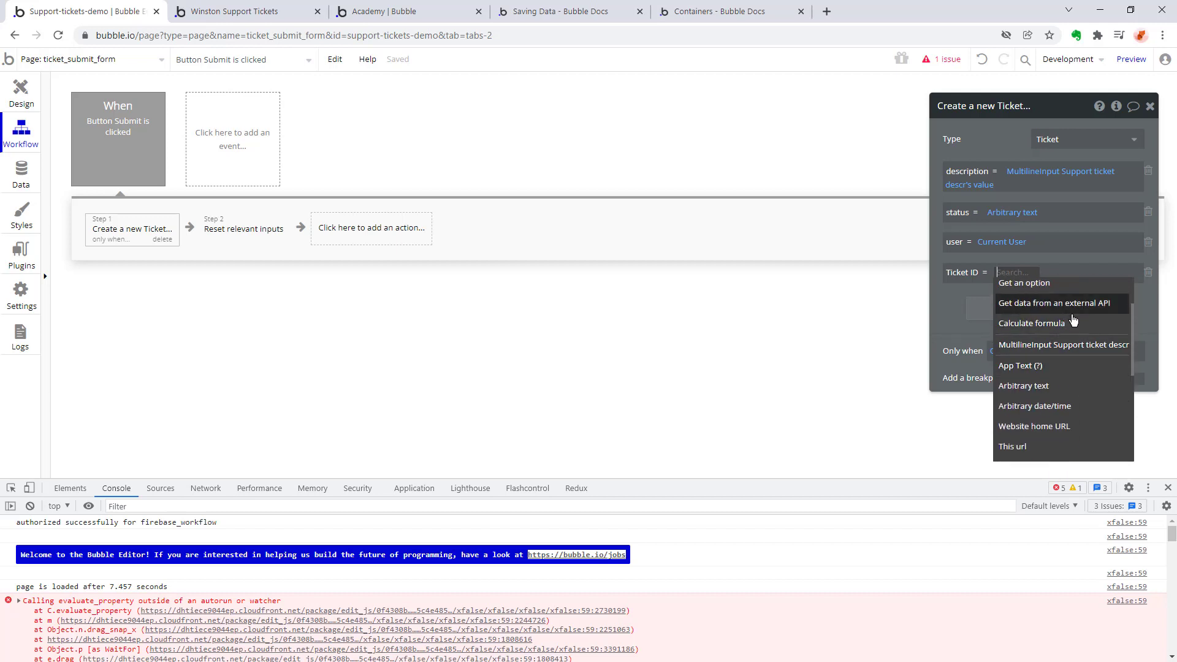
{"action": "left_click", "coordinate": [1042, 323]}
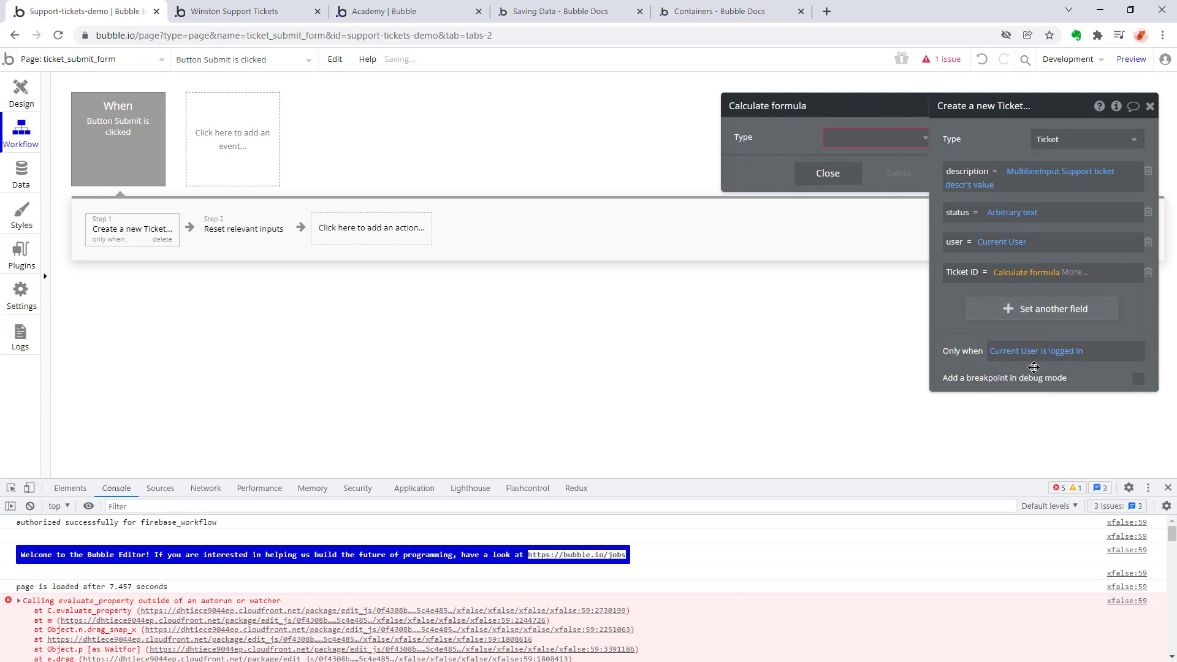
Examine the formula types and the follow-up operators available for the Ticket ID's Calculate formula expression.
{"action": "left_click", "coordinate": [898, 141]}
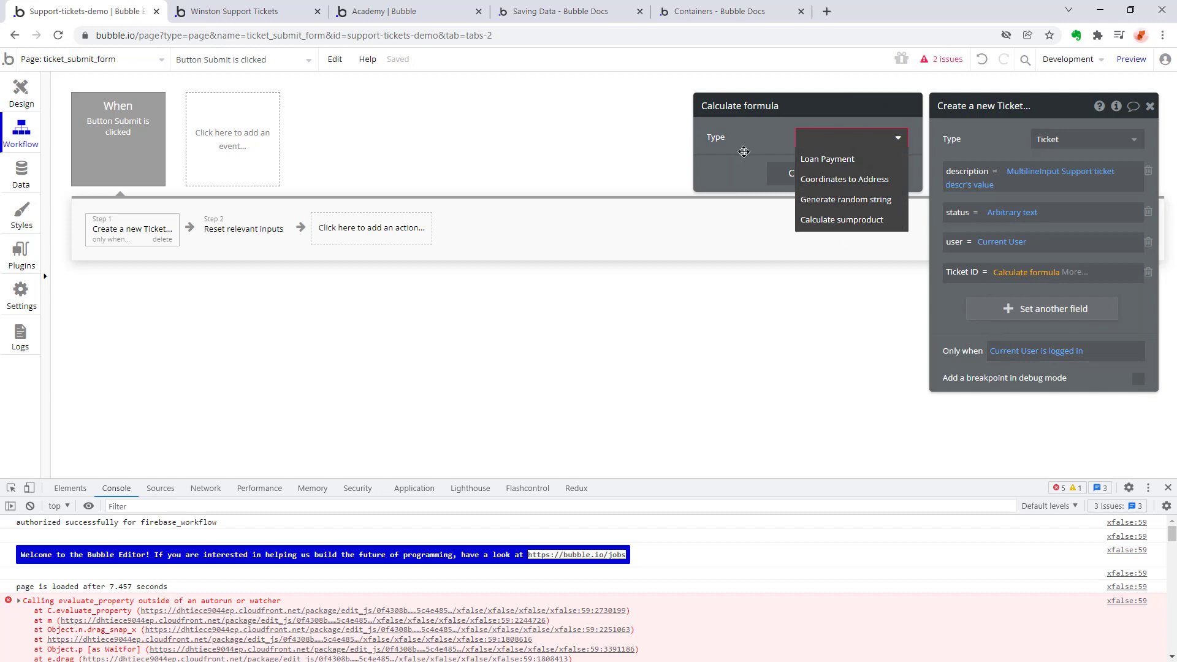
{"action": "left_click", "coordinate": [753, 178]}
{"action": "left_click", "coordinate": [796, 173]}
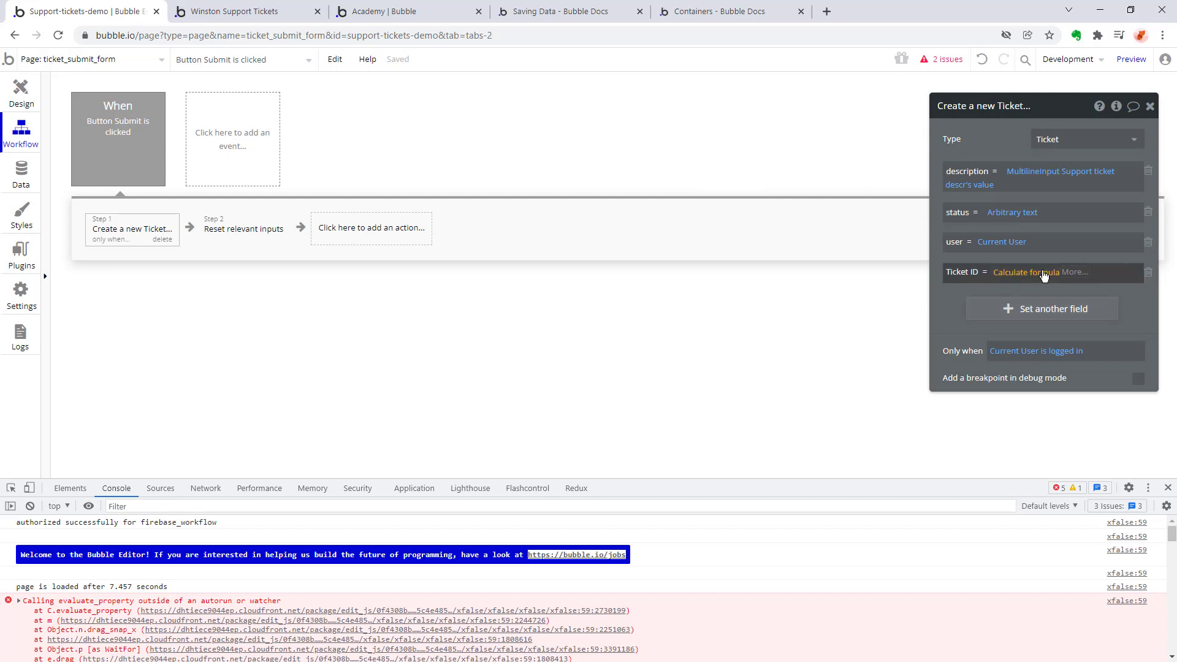
{"action": "left_click", "coordinate": [1067, 275]}
{"action": "left_click", "coordinate": [1043, 276]}
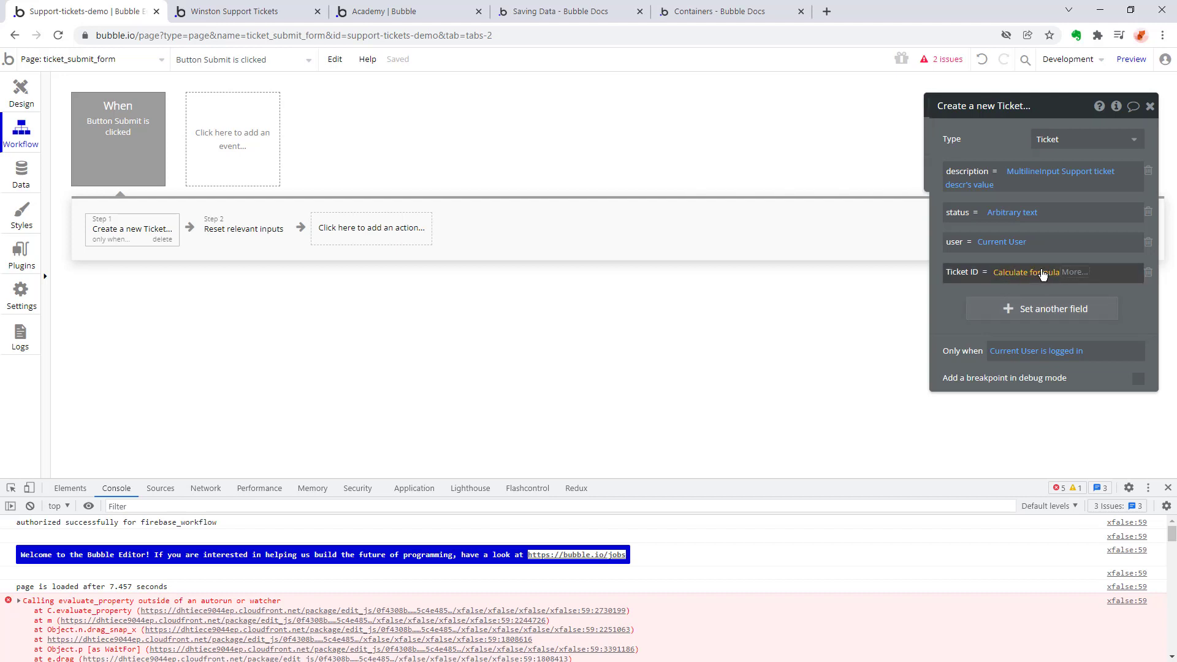
{"action": "left_click", "coordinate": [1075, 276]}
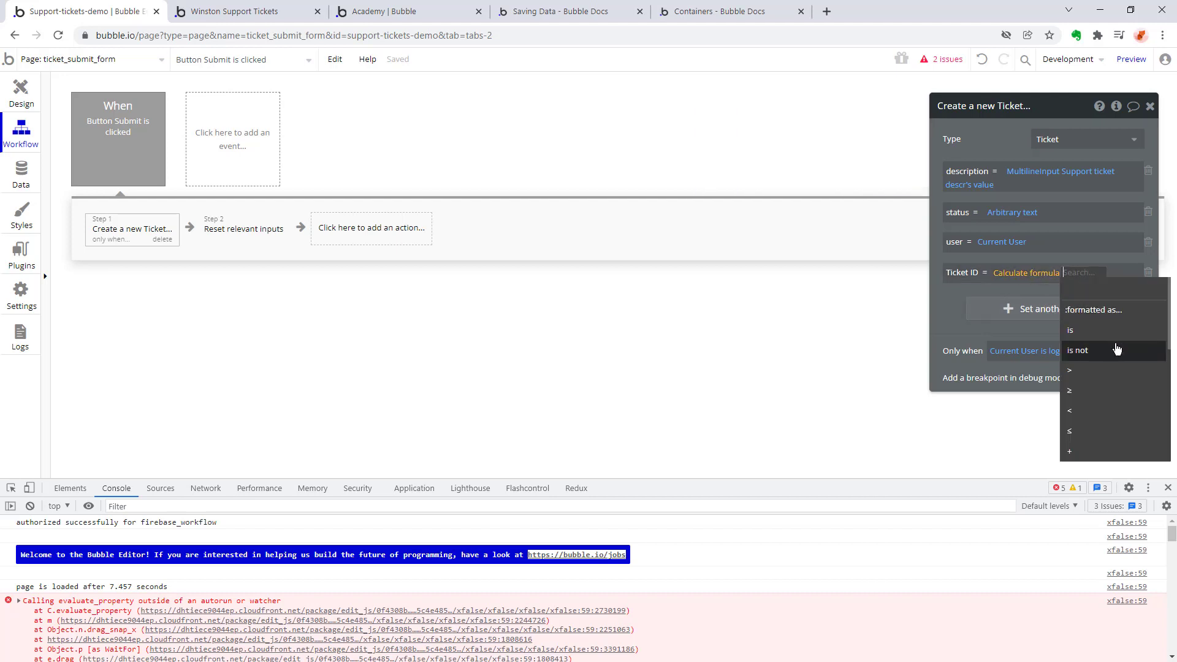
{"action": "scroll", "coordinate": [1117, 350], "scroll_direction": "down", "scroll_amount": 3}
{"action": "left_click", "coordinate": [1001, 258]}
{"action": "left_click", "coordinate": [1009, 276]}
{"action": "left_click", "coordinate": [973, 276]}
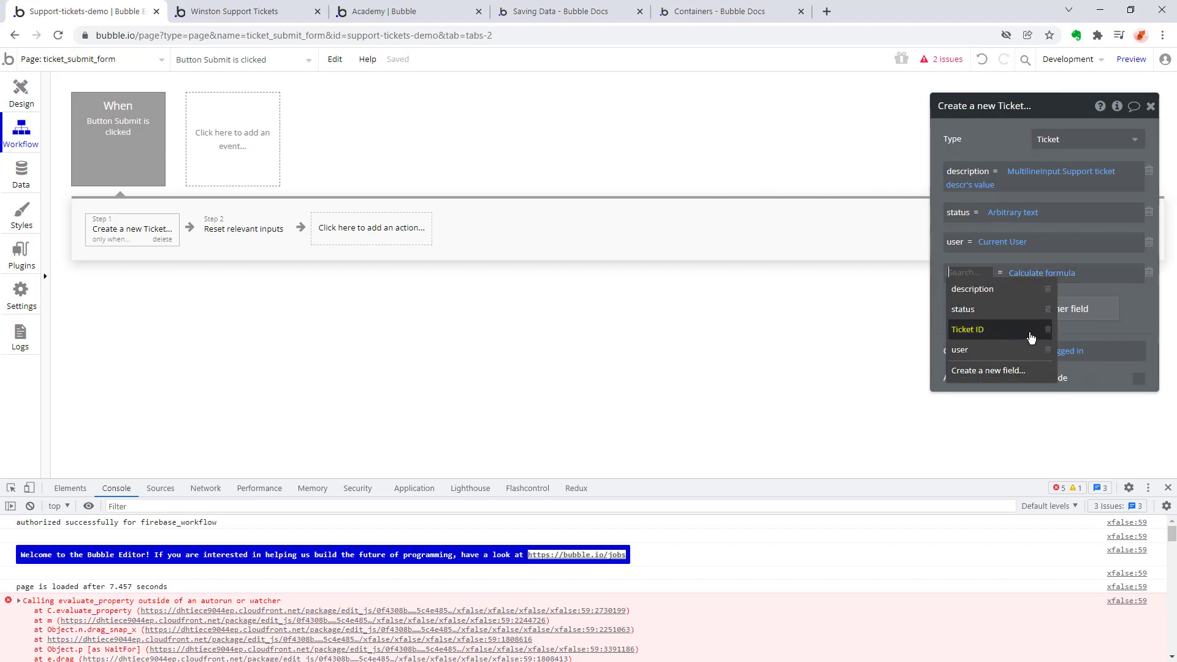
{"action": "left_click", "coordinate": [1005, 331]}
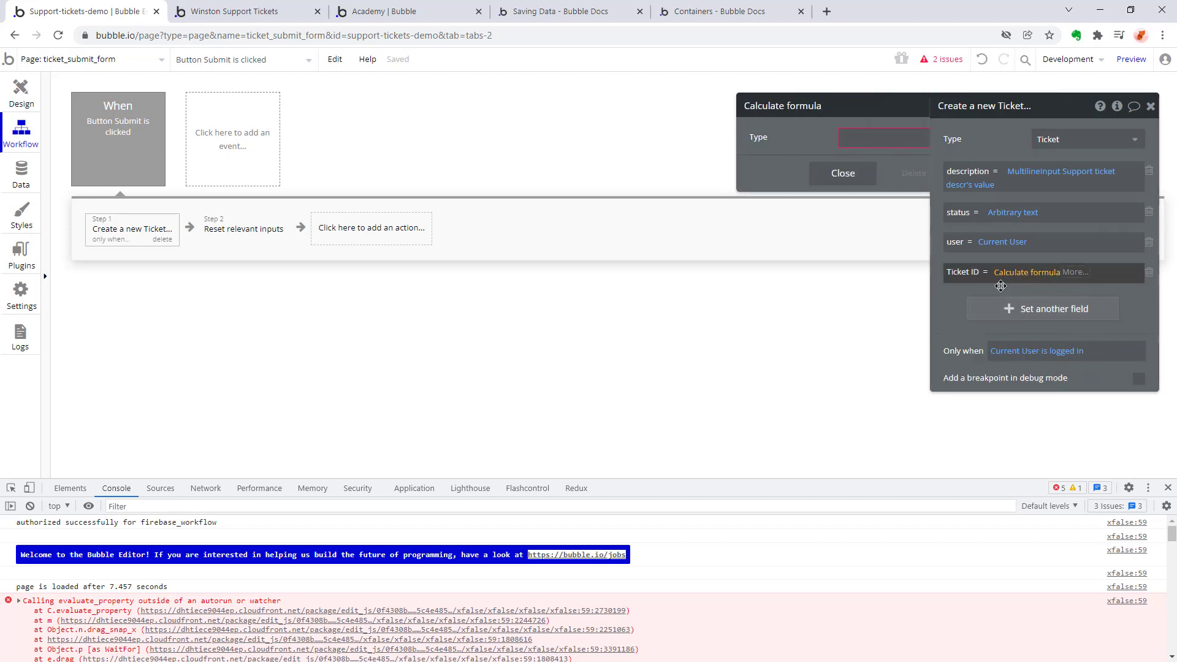
{"action": "left_click", "coordinate": [1025, 275]}
{"action": "left_click", "coordinate": [1029, 275]}
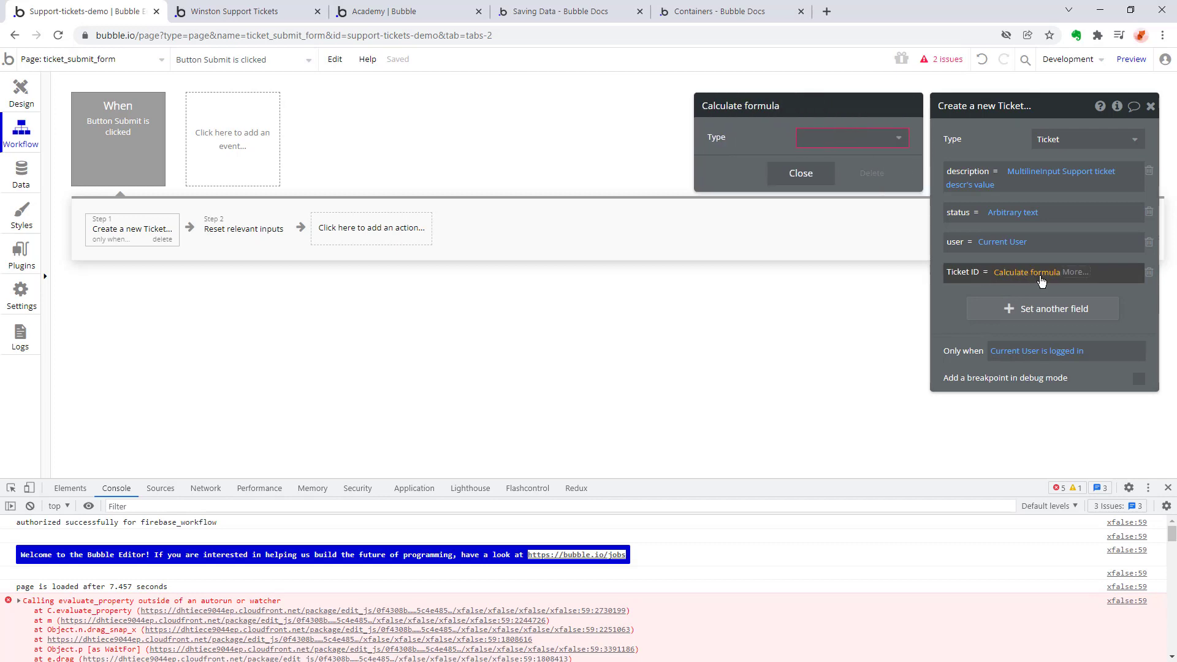
{"action": "left_click", "coordinate": [1040, 277]}
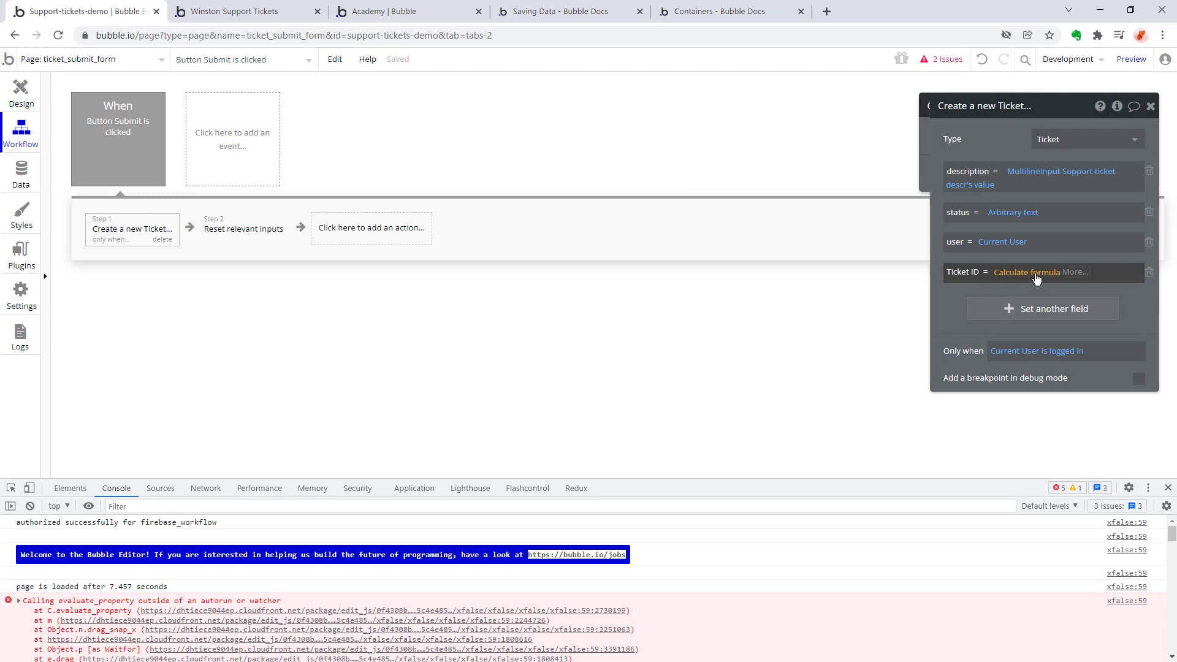
{"action": "left_click", "coordinate": [1036, 279]}
{"action": "left_click", "coordinate": [1001, 245]}
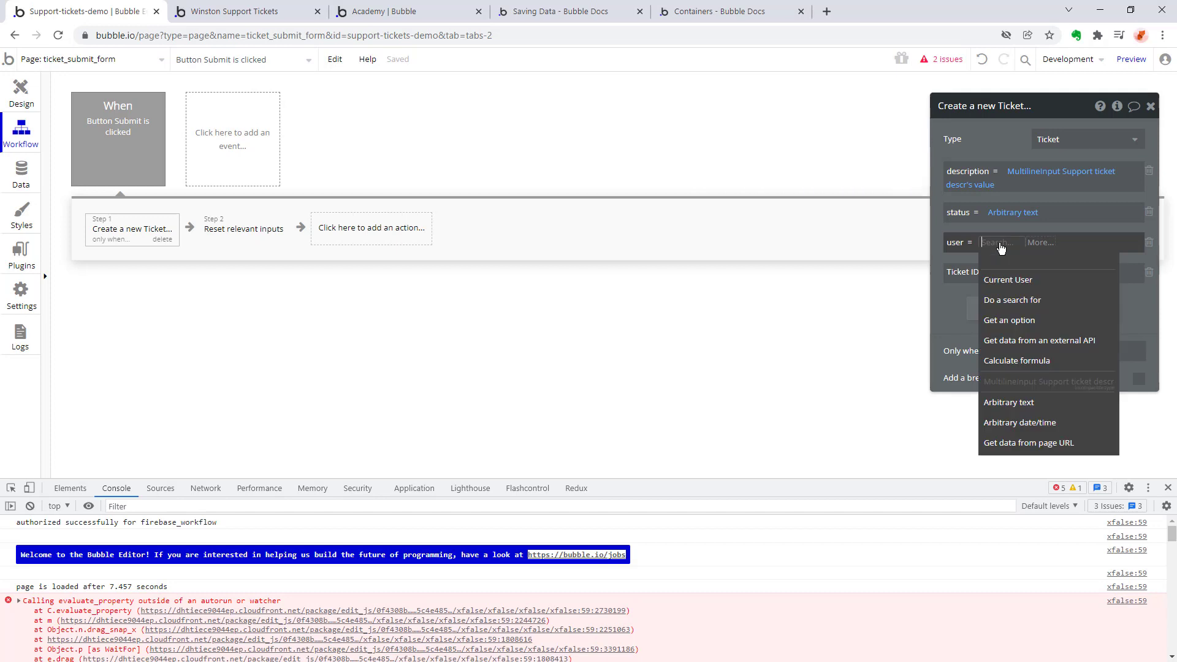
{"action": "left_click", "coordinate": [1008, 280]}
Check the operators offered after the Ticket ID's Calculate formula expression and reopen the formula's settings.
{"action": "left_click", "coordinate": [1025, 272]}
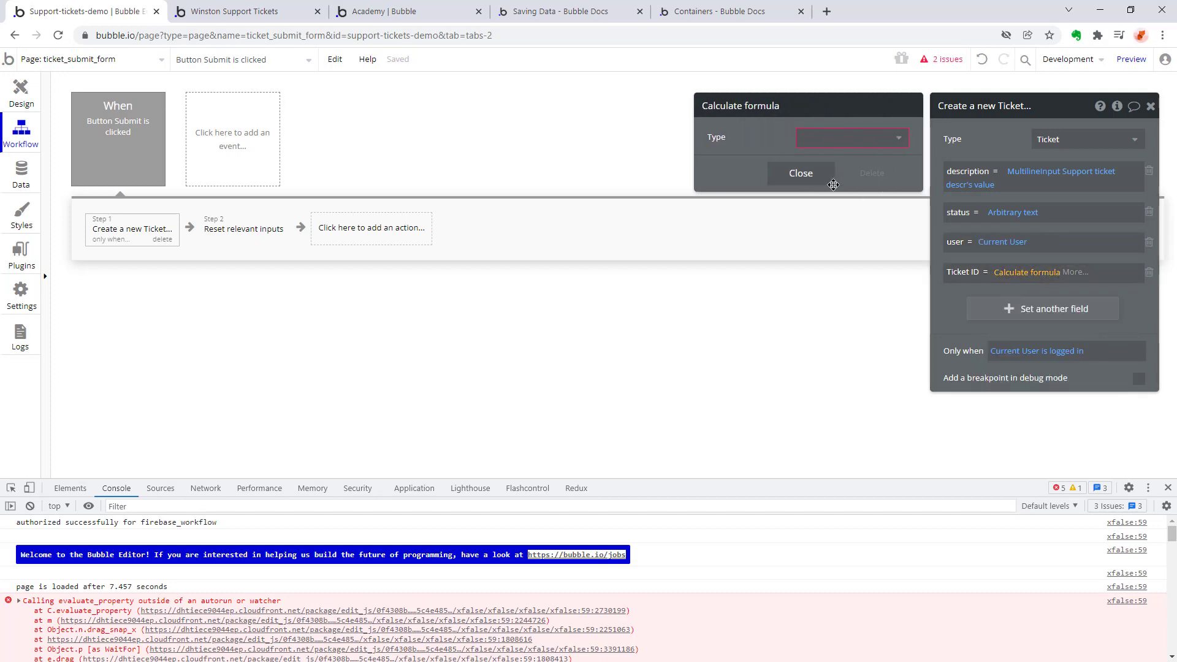
{"action": "left_click", "coordinate": [801, 173]}
{"action": "left_click", "coordinate": [1075, 272]}
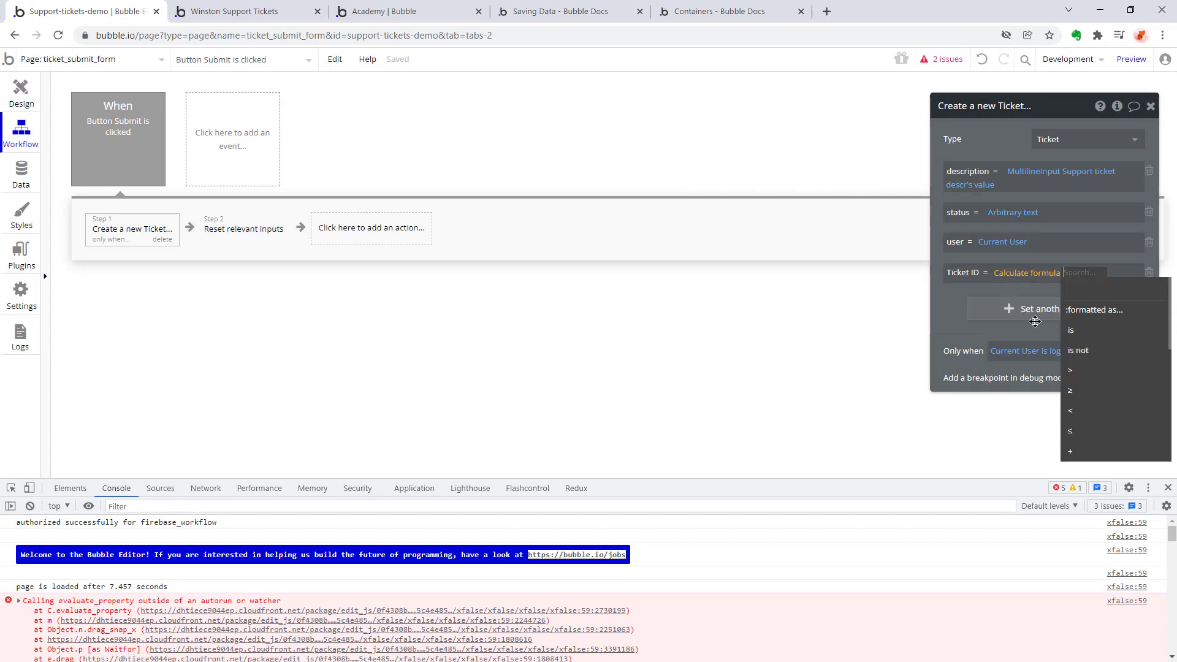
{"action": "left_click", "coordinate": [1022, 279]}
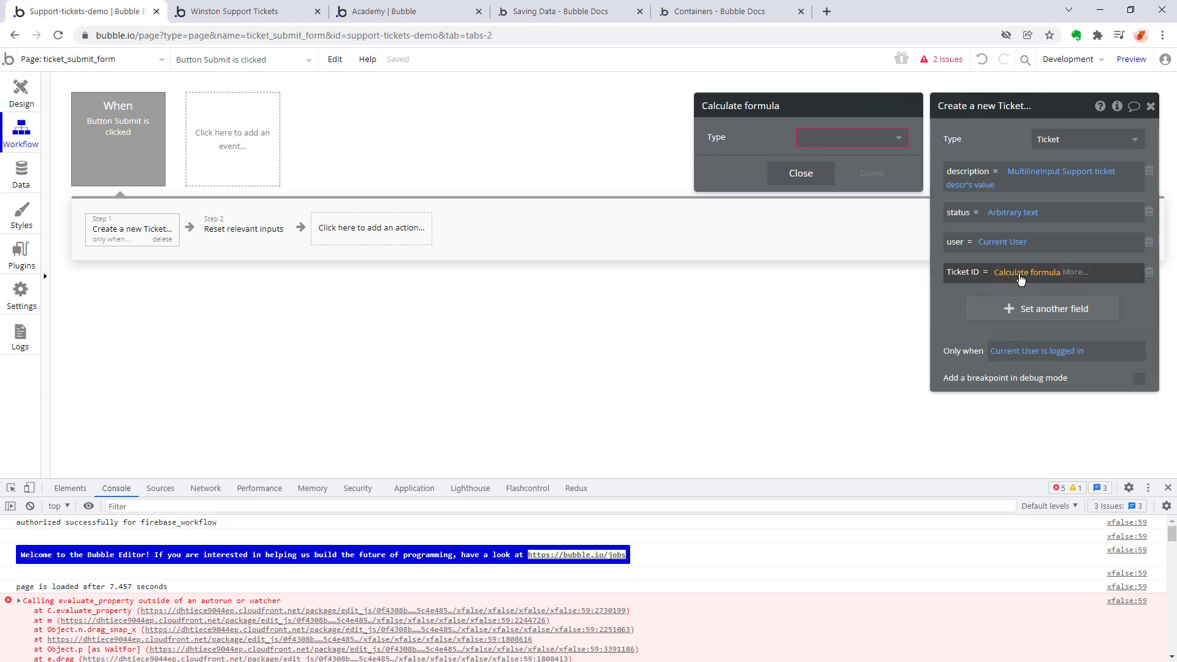
{"action": "left_click", "coordinate": [982, 275]}
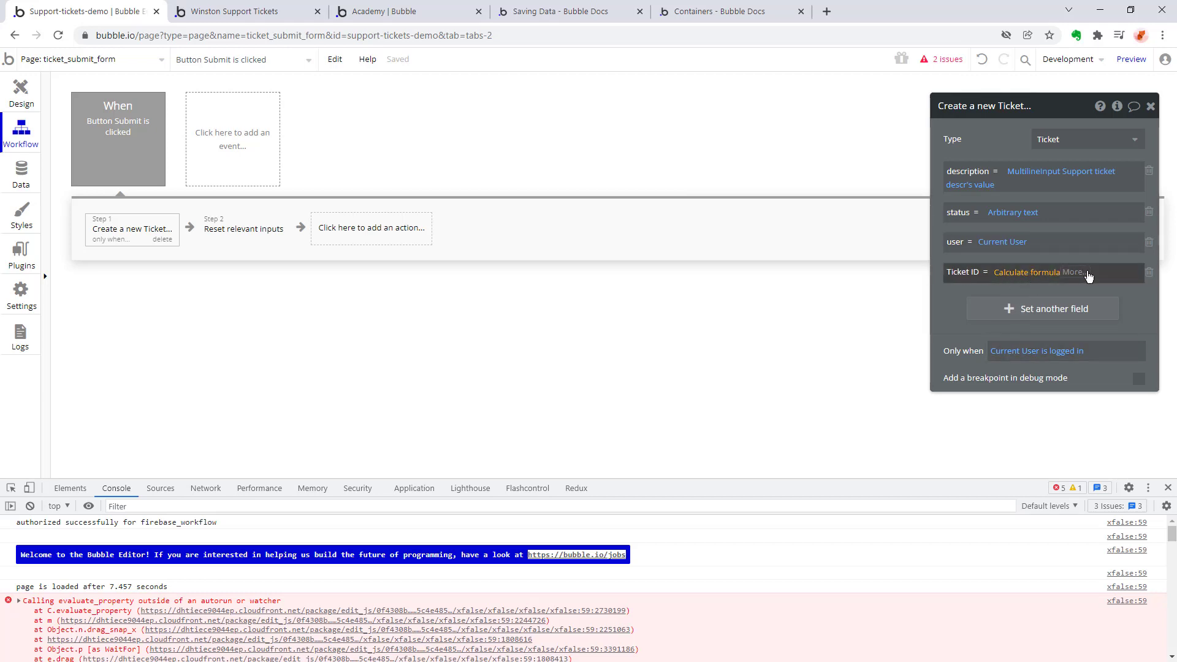
{"action": "left_click", "coordinate": [1023, 279]}
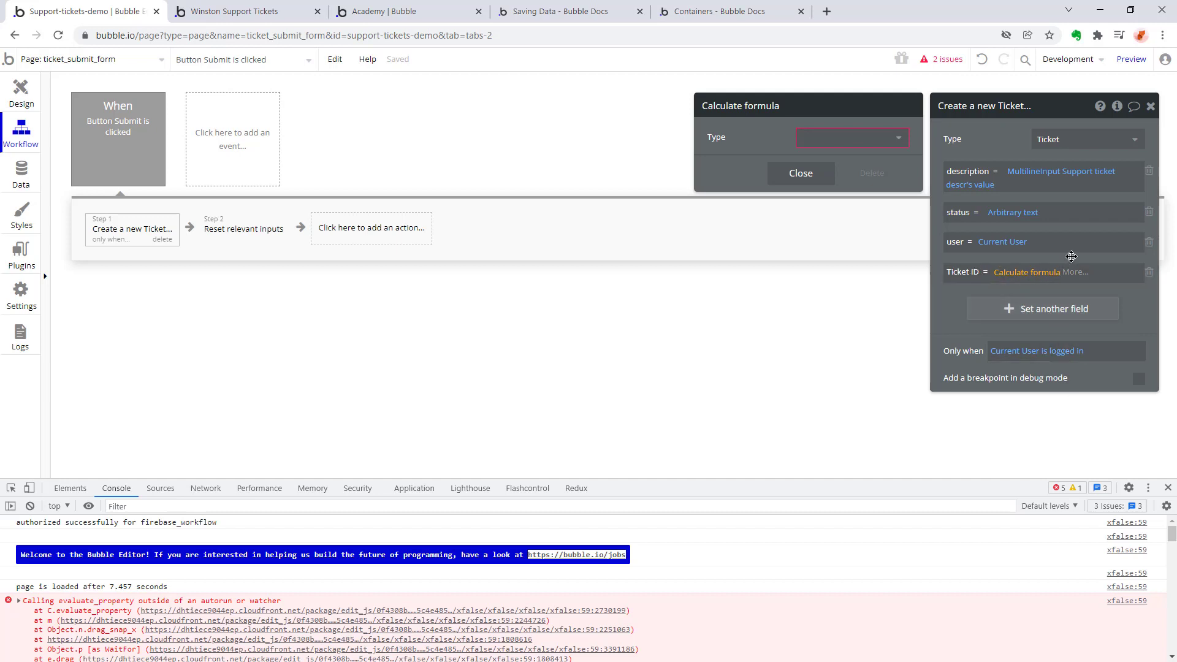
Recreate the Ticket ID assignment in the create-Ticket action, setting its value to Calculate formula, and check the formula's settings.
{"action": "left_click", "coordinate": [1149, 272]}
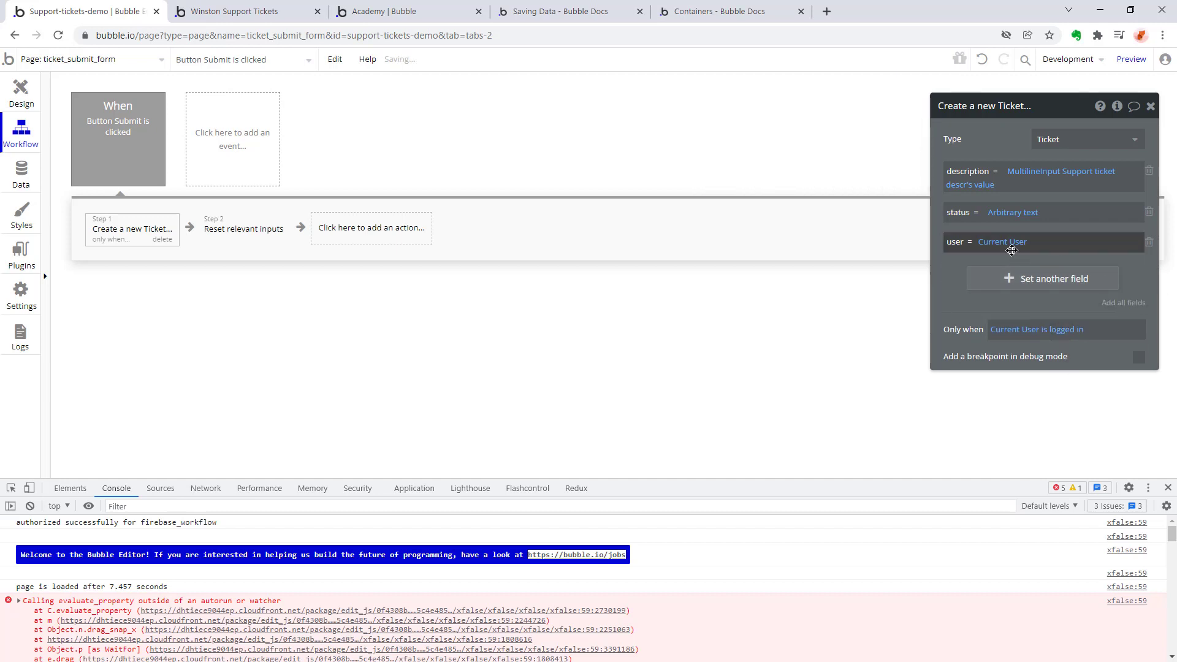
{"action": "left_click", "coordinate": [1002, 243]}
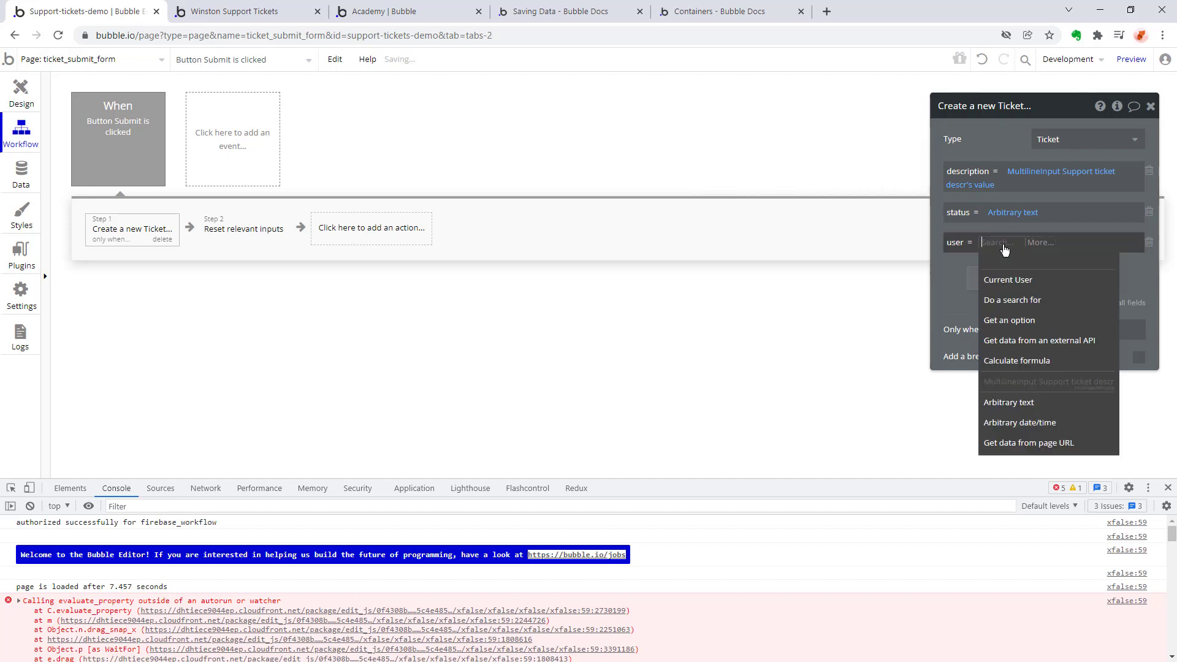
{"action": "left_click", "coordinate": [1008, 279]}
{"action": "left_click", "coordinate": [1029, 280]}
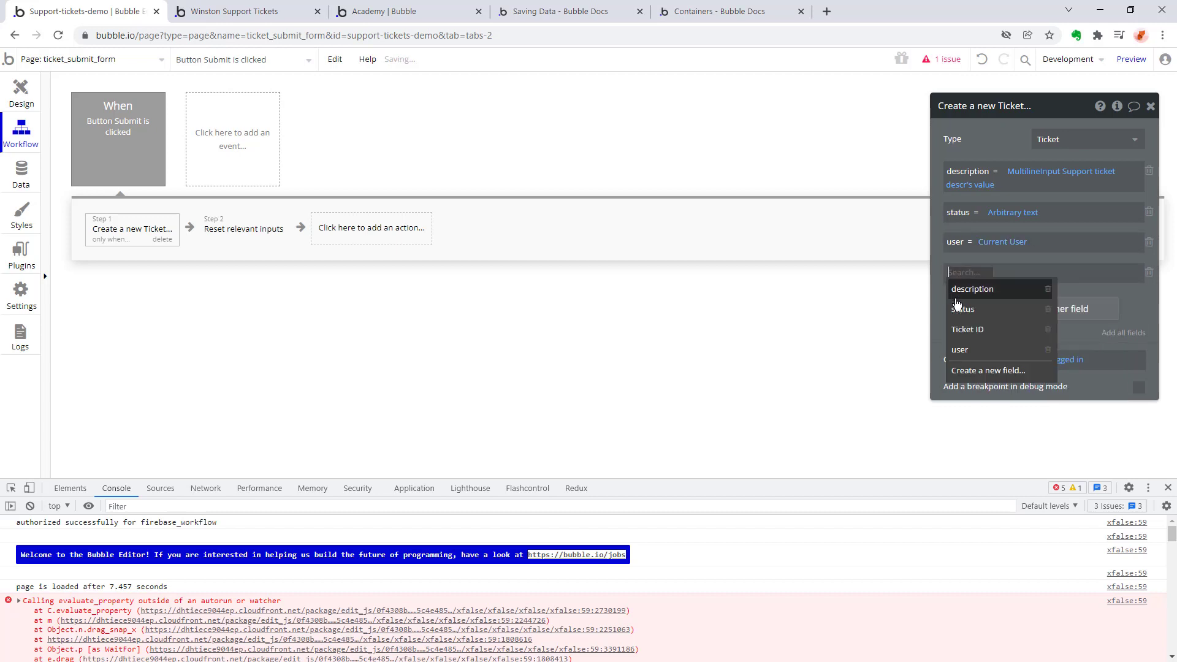
{"action": "left_click", "coordinate": [1006, 329]}
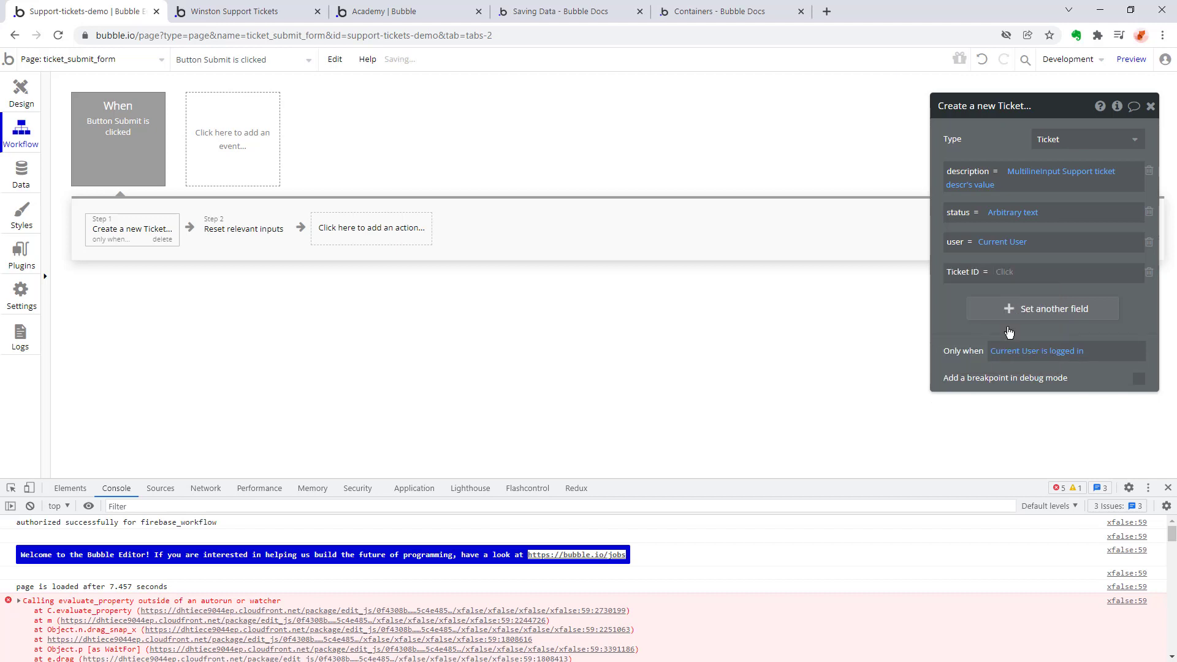
{"action": "left_click", "coordinate": [1002, 274]}
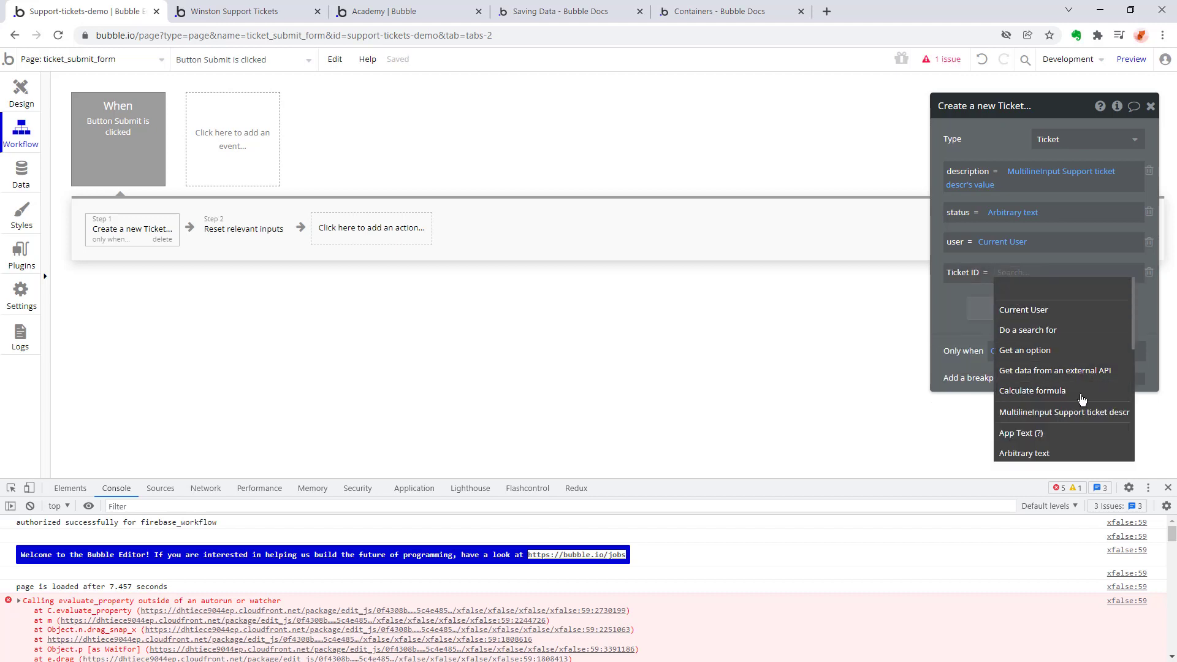
{"action": "left_click", "coordinate": [1032, 391]}
{"action": "left_click", "coordinate": [1021, 280]}
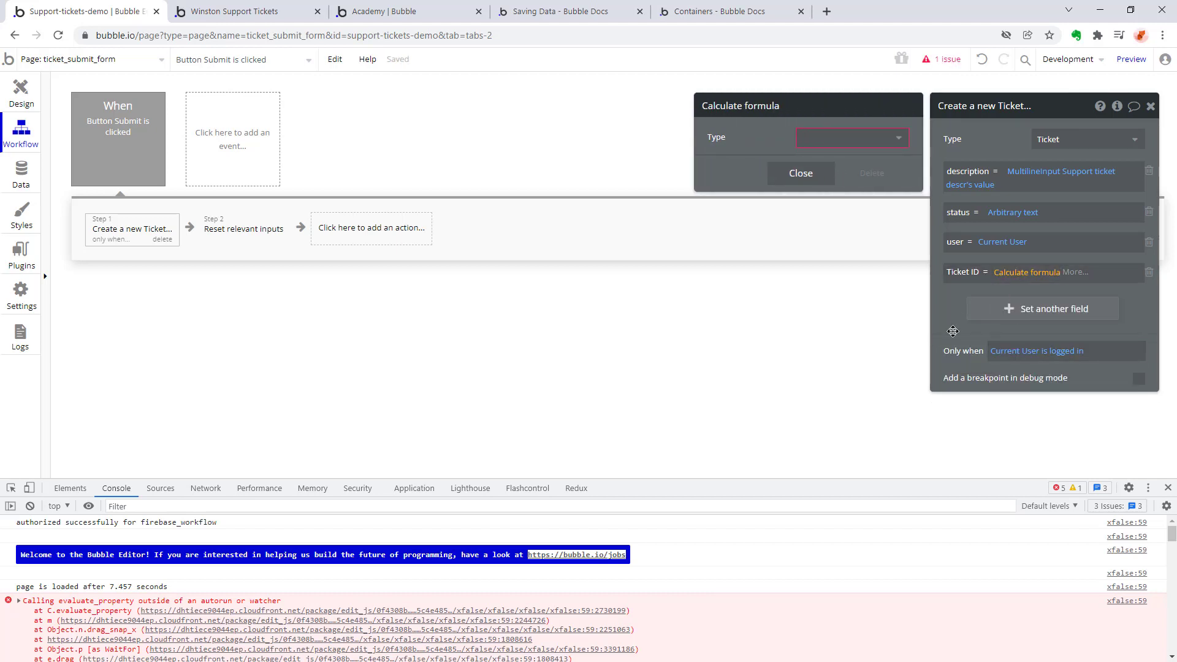
{"action": "left_click", "coordinate": [1061, 241]}
{"action": "left_click", "coordinate": [1037, 276]}
{"action": "left_click", "coordinate": [1040, 275]}
Review the values assigned to status, user, description and Ticket ID in the create-Ticket action.
{"action": "left_click", "coordinate": [1021, 213]}
{"action": "left_click", "coordinate": [1009, 216]}
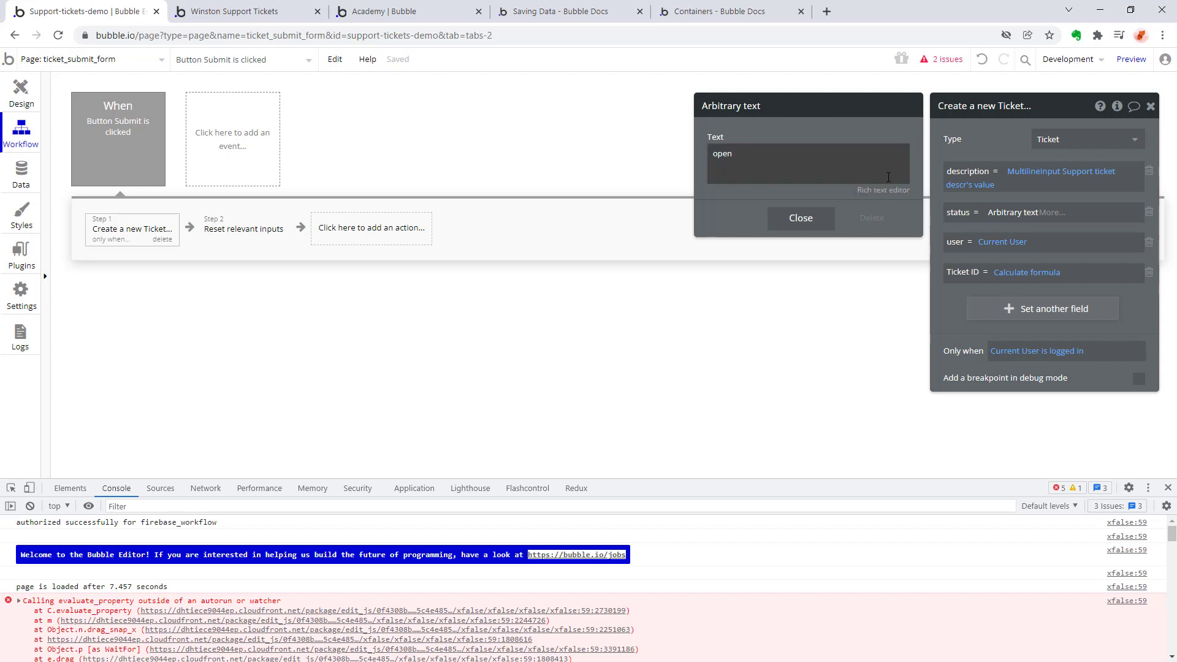
{"action": "left_click", "coordinate": [1003, 242]}
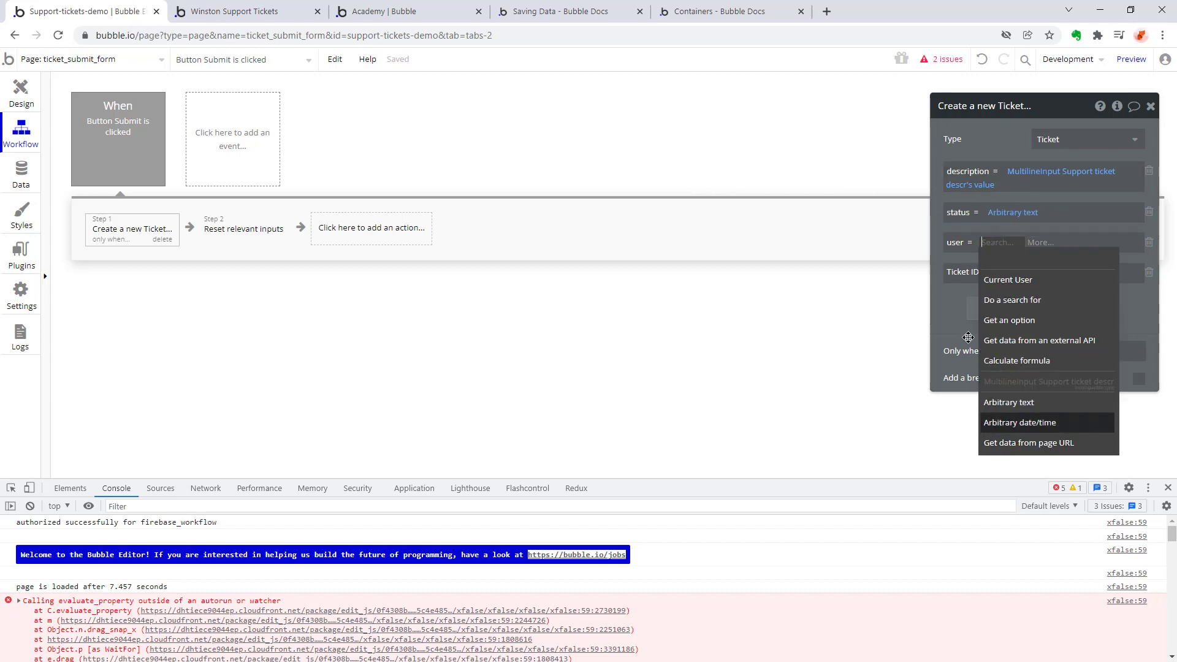
{"action": "left_click", "coordinate": [1061, 279]}
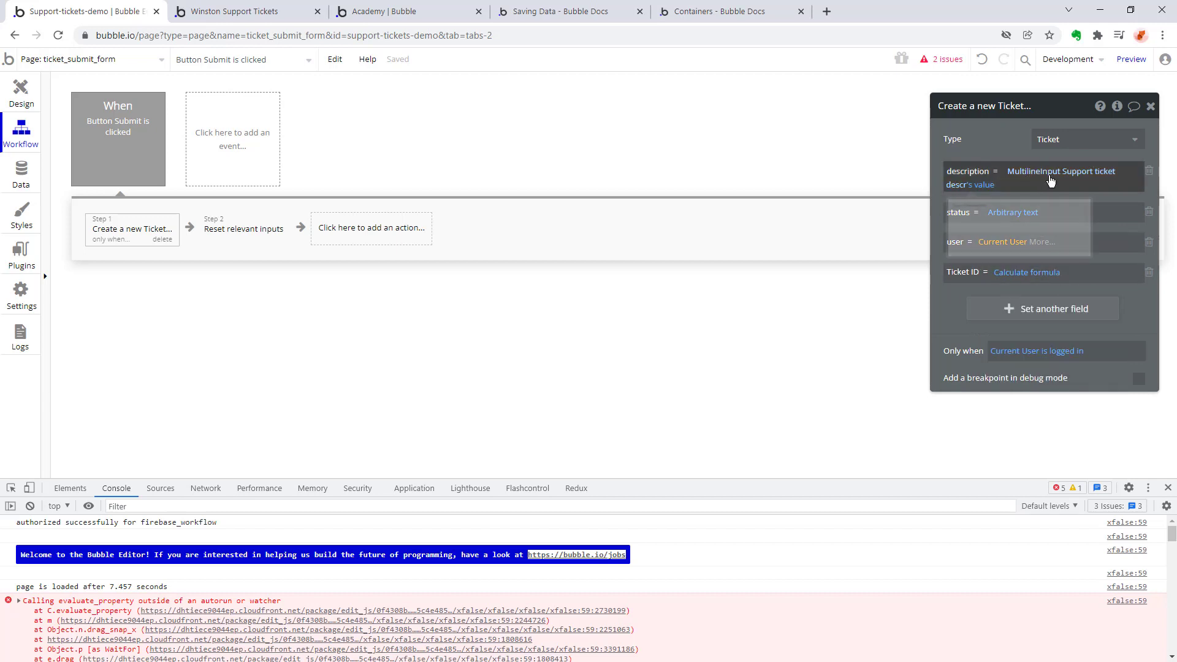
{"action": "left_click", "coordinate": [1050, 176]}
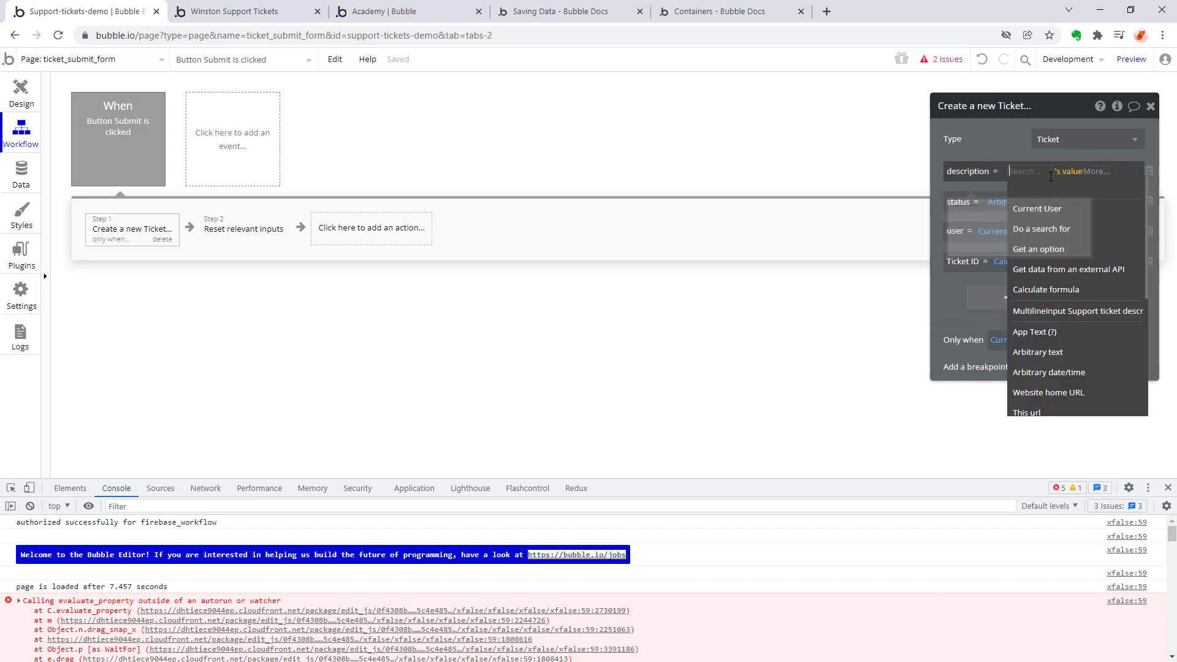
{"action": "left_click", "coordinate": [1005, 138]}
{"action": "left_click", "coordinate": [973, 173]}
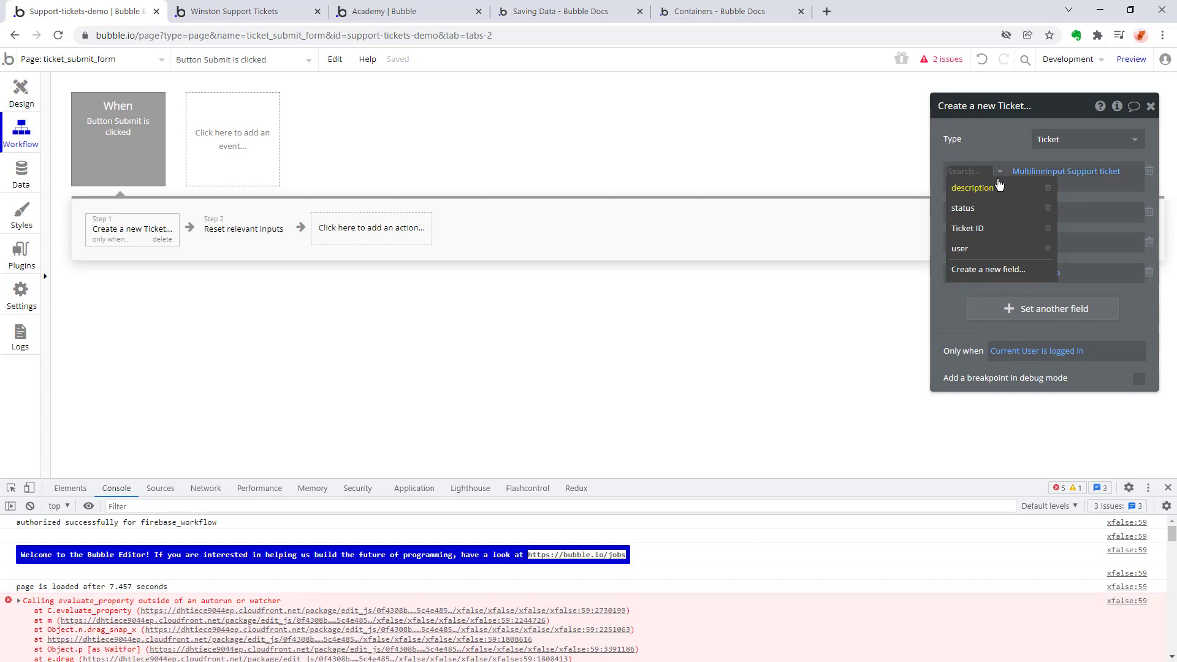
{"action": "left_click", "coordinate": [990, 187]}
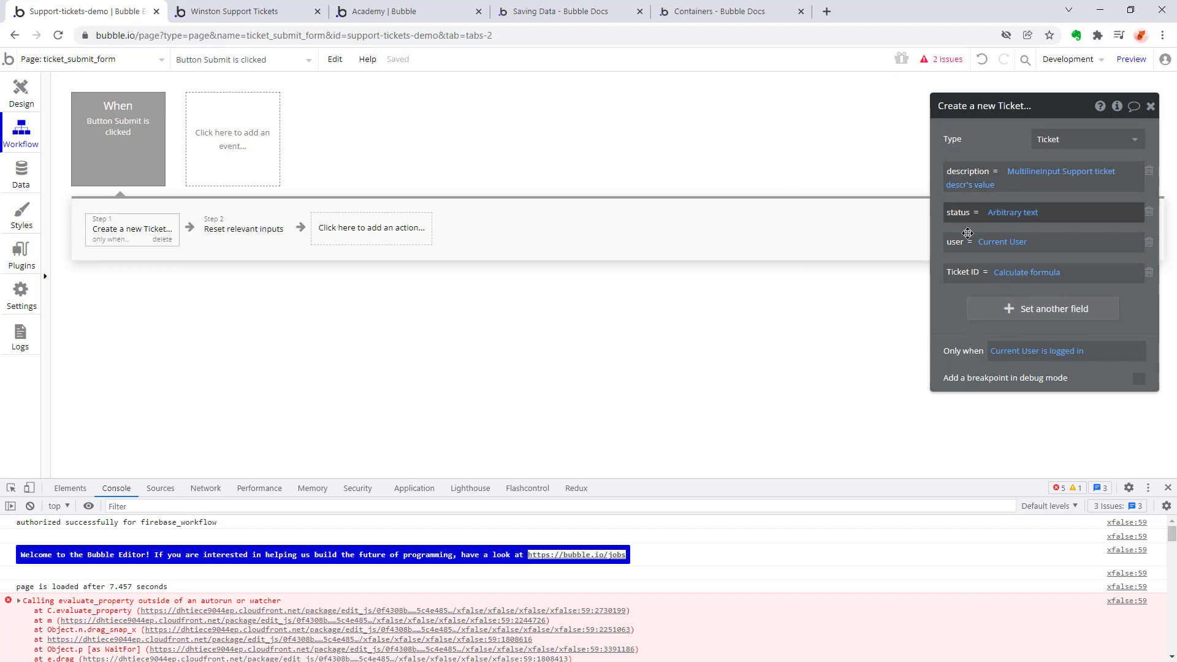
{"action": "left_click", "coordinate": [1011, 273]}
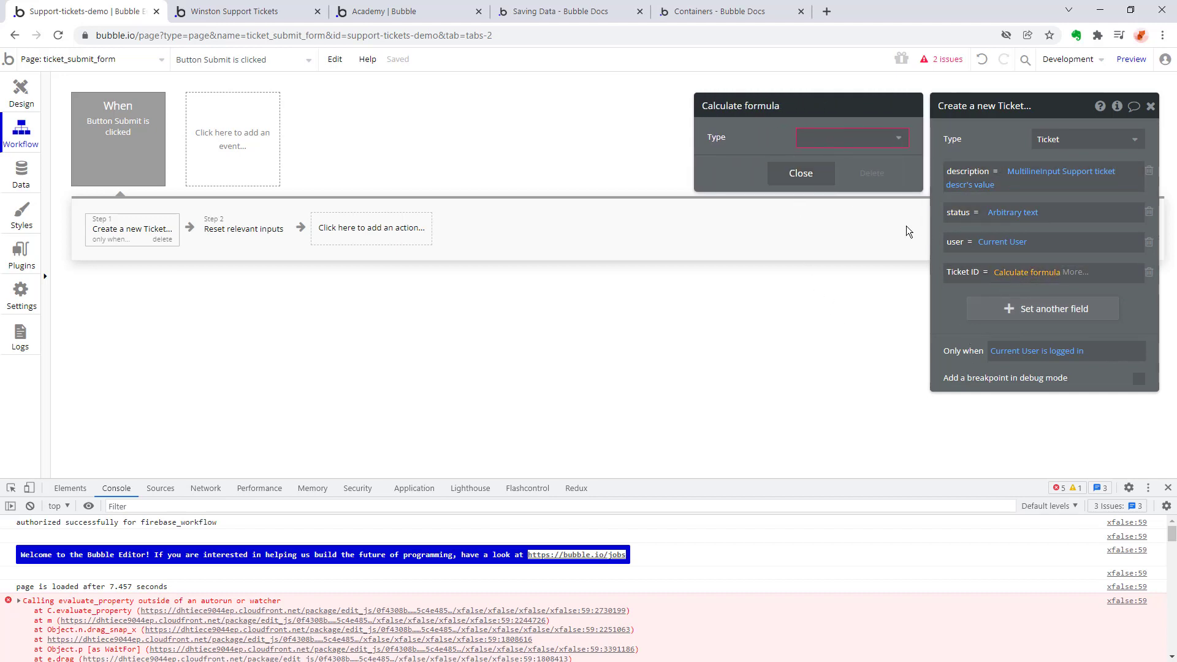
{"action": "left_click", "coordinate": [1034, 275]}
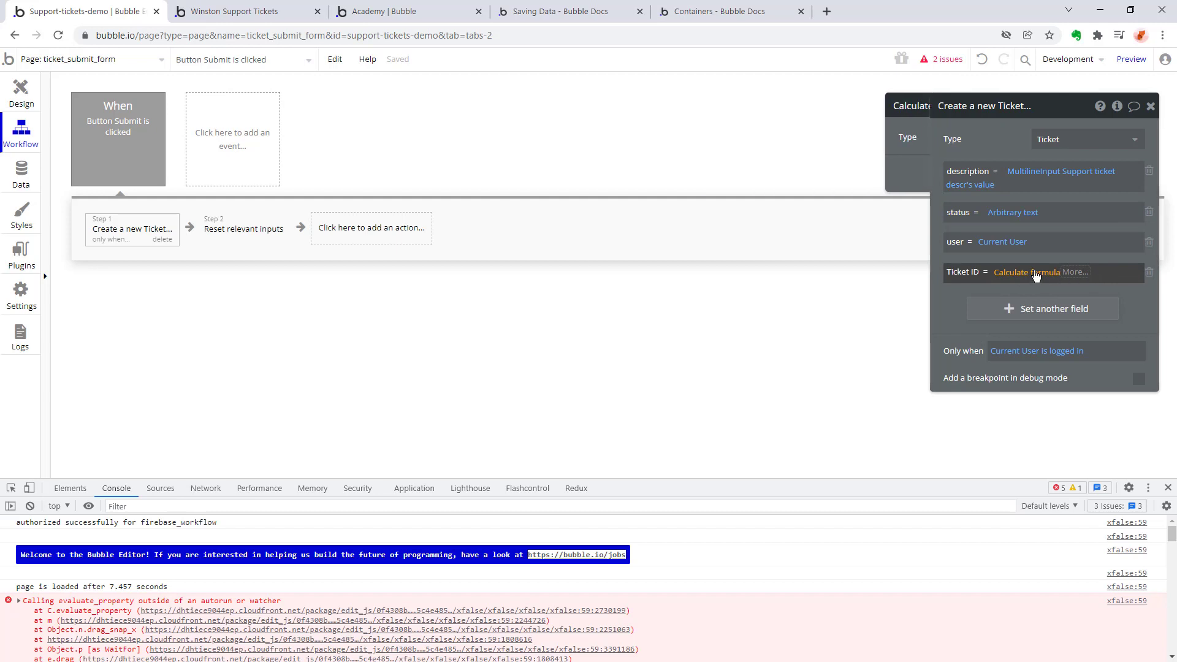
Remove the Ticket ID assignment from the create-Ticket action and start adding another field in its place.
{"action": "left_click", "coordinate": [1148, 274]}
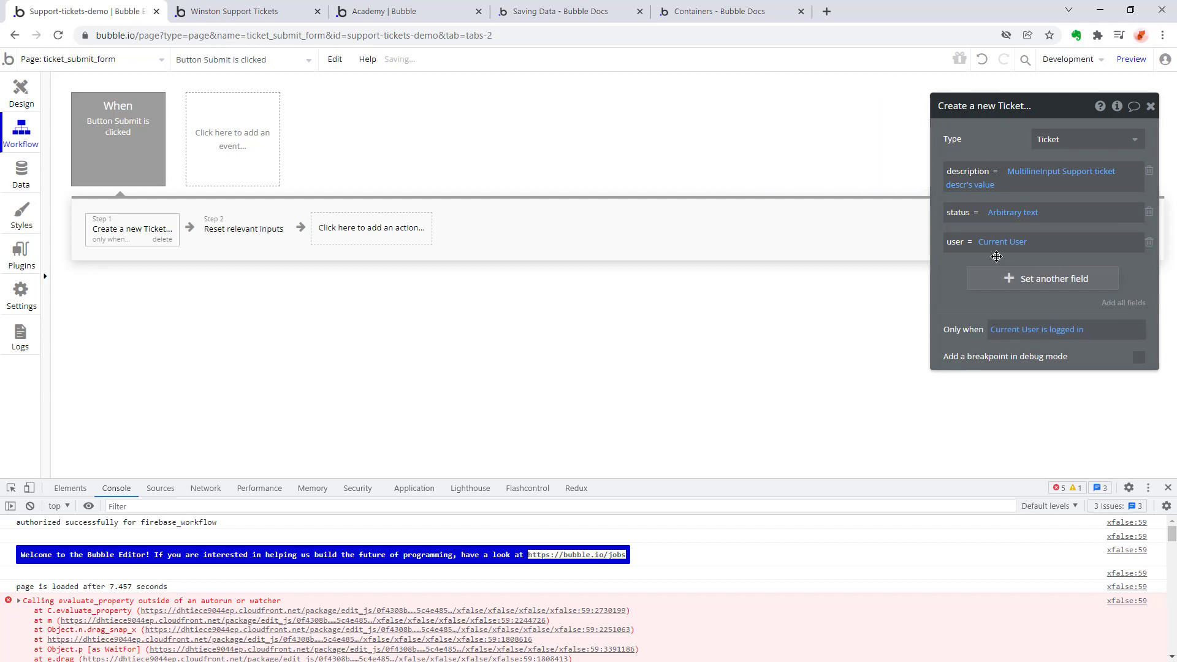
{"action": "left_click", "coordinate": [1025, 282]}
{"action": "left_click", "coordinate": [965, 277]}
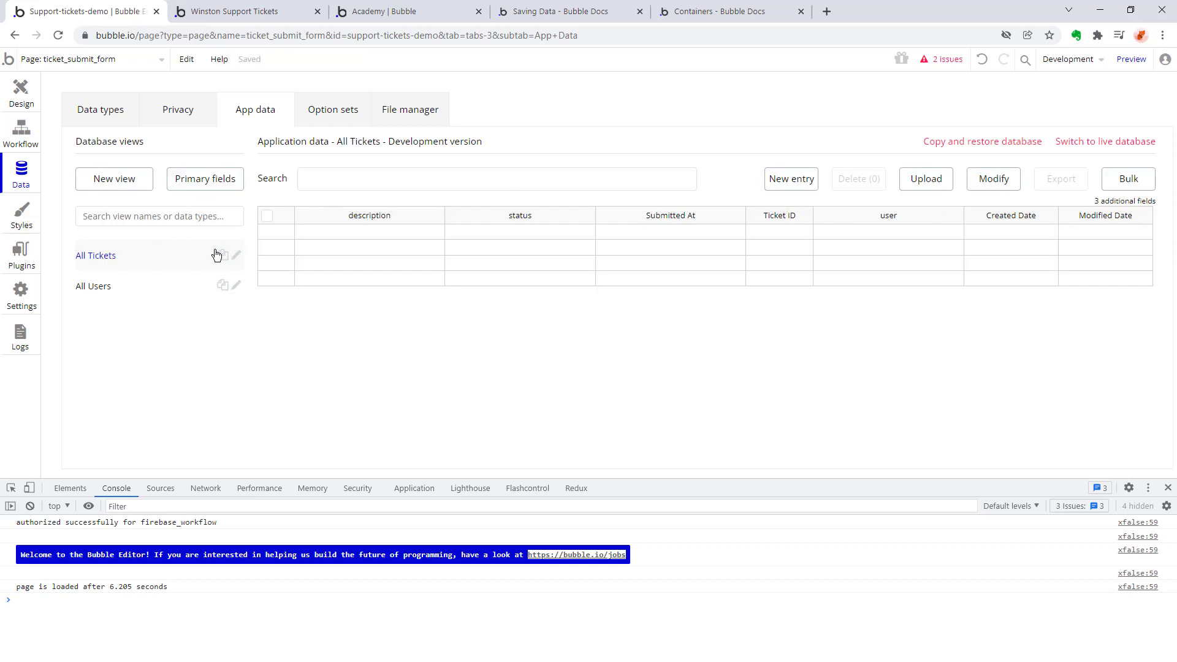
Modify the All Tickets database view in the app data to hide the Submitted At and Ticket ID fields.
{"action": "left_click", "coordinate": [237, 256]}
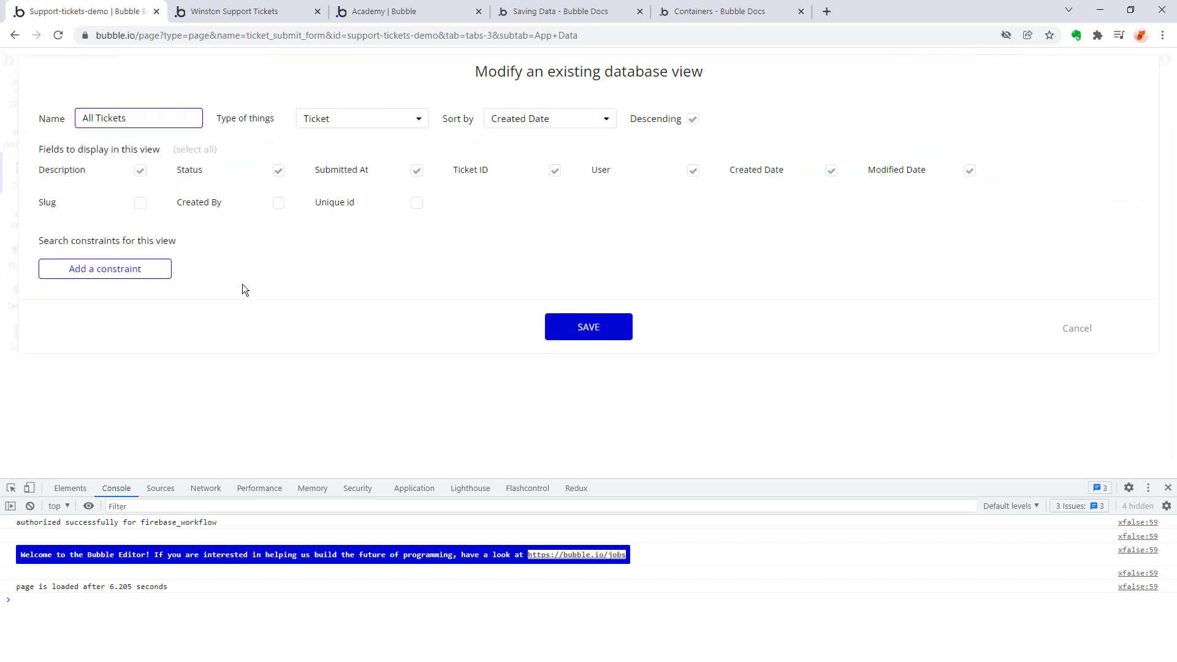
{"action": "left_click", "coordinate": [419, 177]}
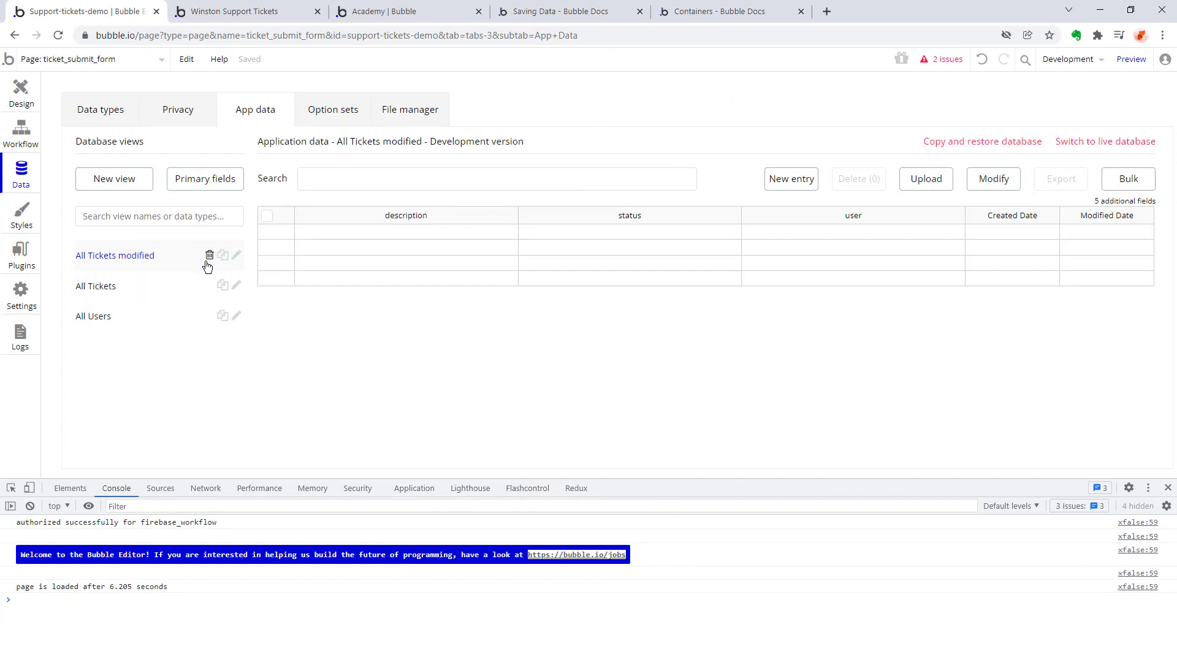
Compare the columns of the All Tickets modified and All Tickets views, reloading the editor to check the modified view again.
{"action": "left_click", "coordinate": [136, 286]}
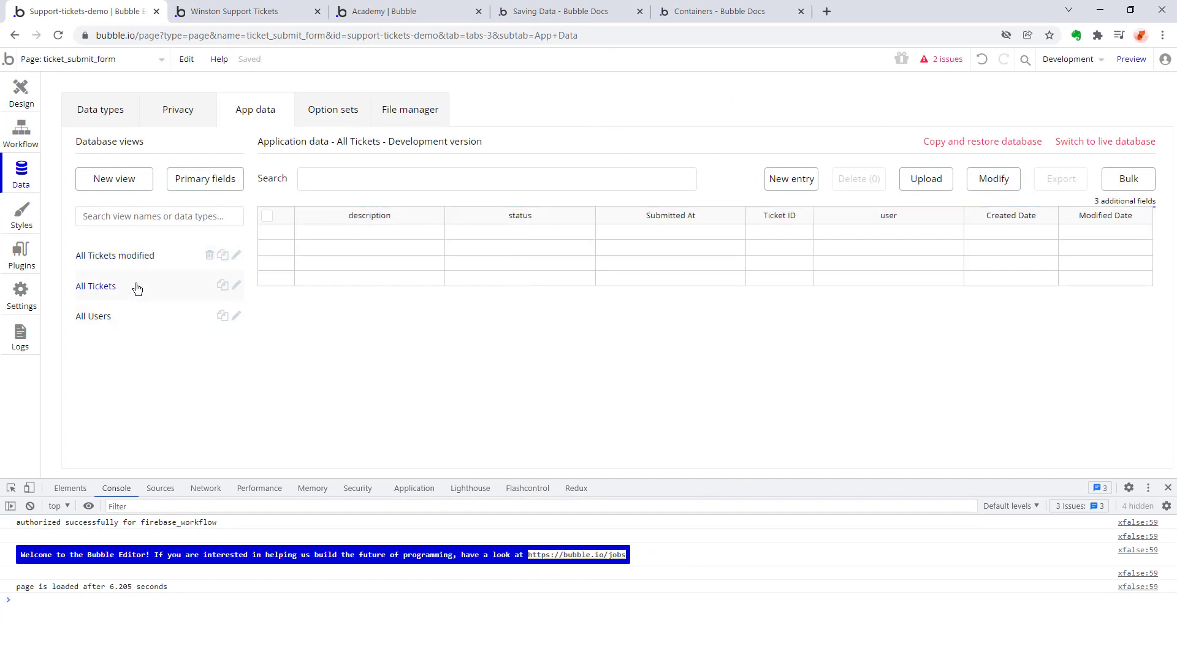
{"action": "left_click", "coordinate": [145, 259]}
{"action": "left_click", "coordinate": [159, 288]}
{"action": "left_click", "coordinate": [166, 262]}
{"action": "left_click", "coordinate": [163, 285]}
{"action": "left_click", "coordinate": [169, 264]}
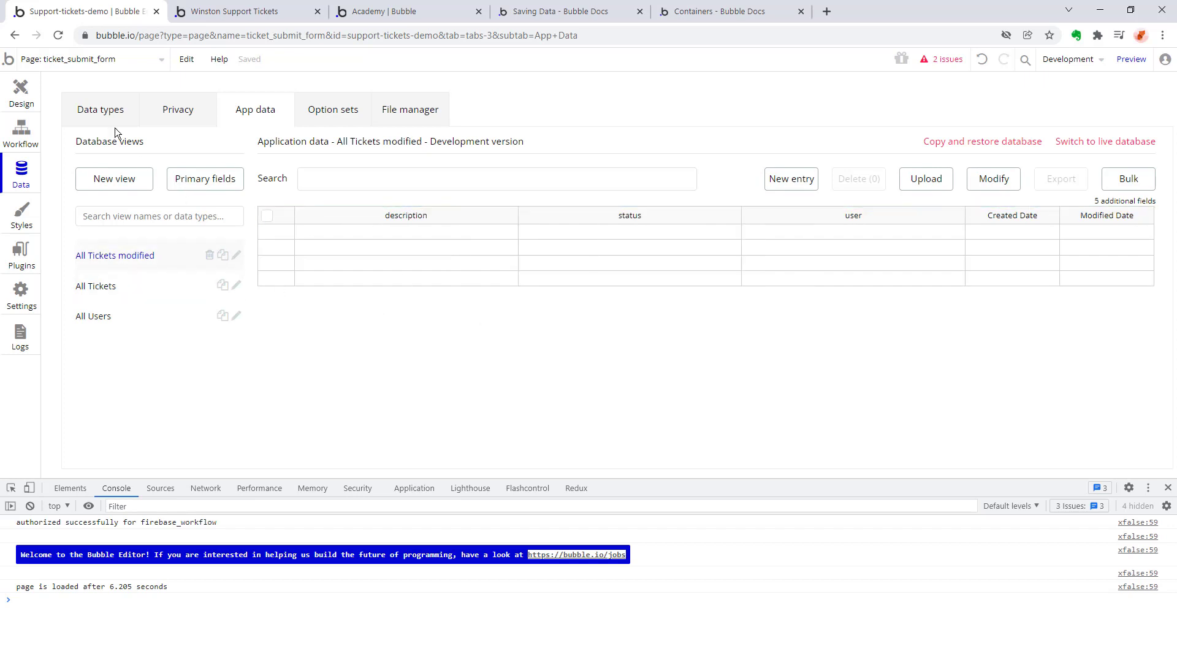
{"action": "left_click", "coordinate": [60, 35]}
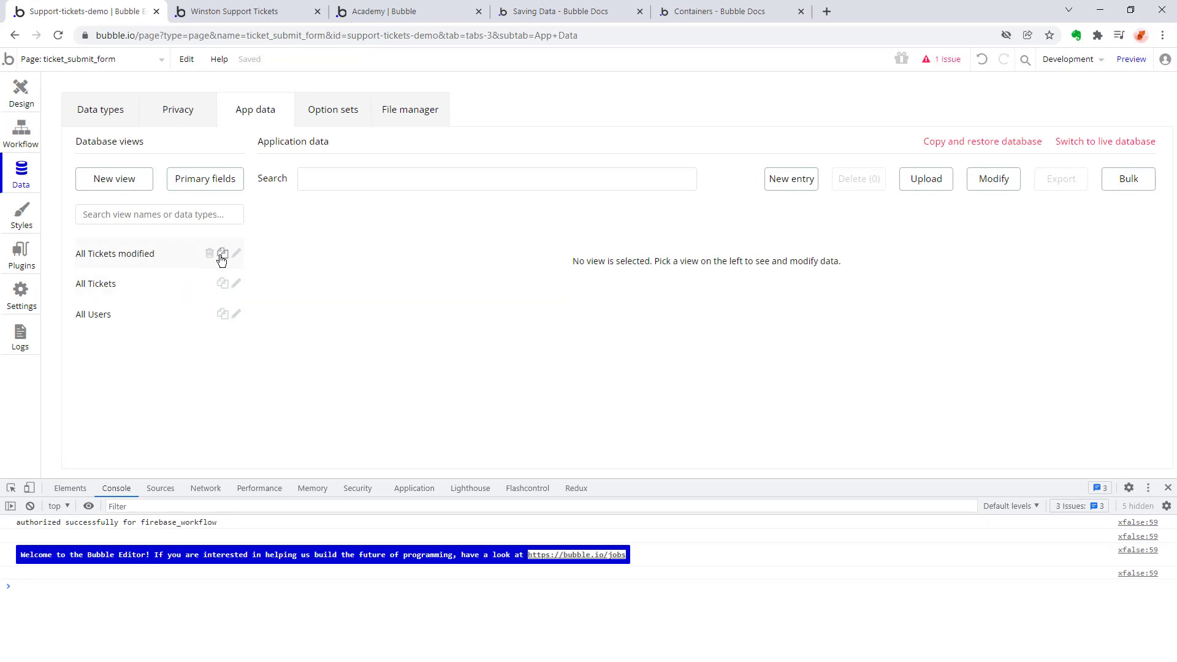
{"action": "left_click", "coordinate": [155, 257]}
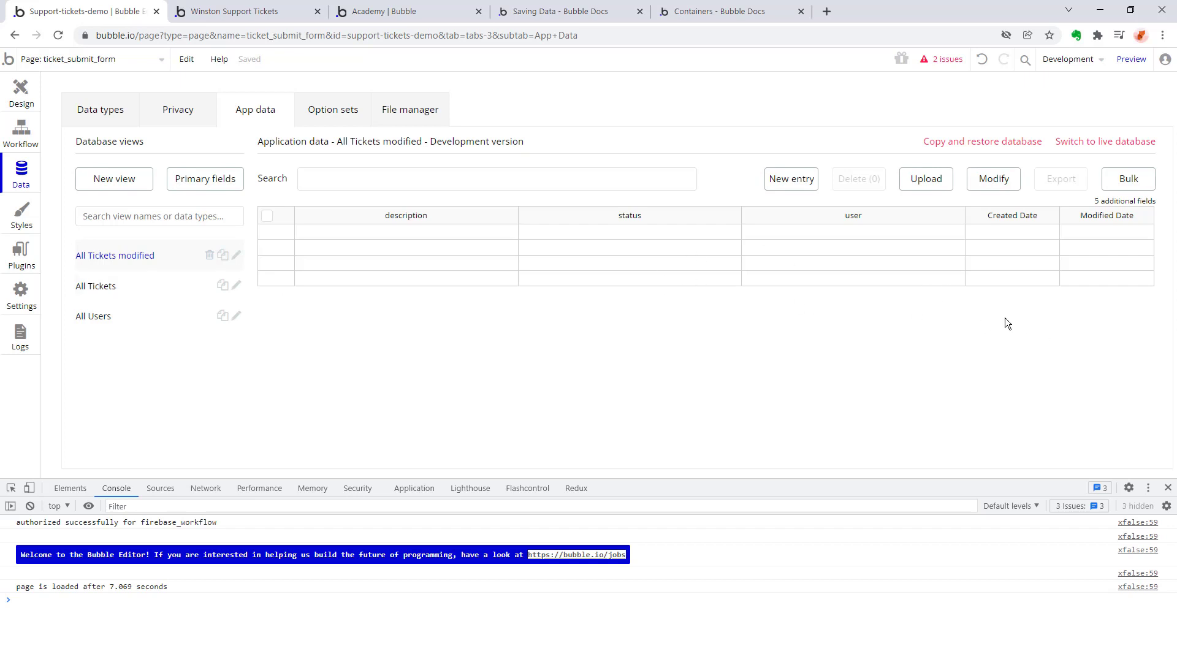
Try the data upload and modify features on the All Tickets view and check the plan comparison for their availability.
{"action": "left_click", "coordinate": [114, 286]}
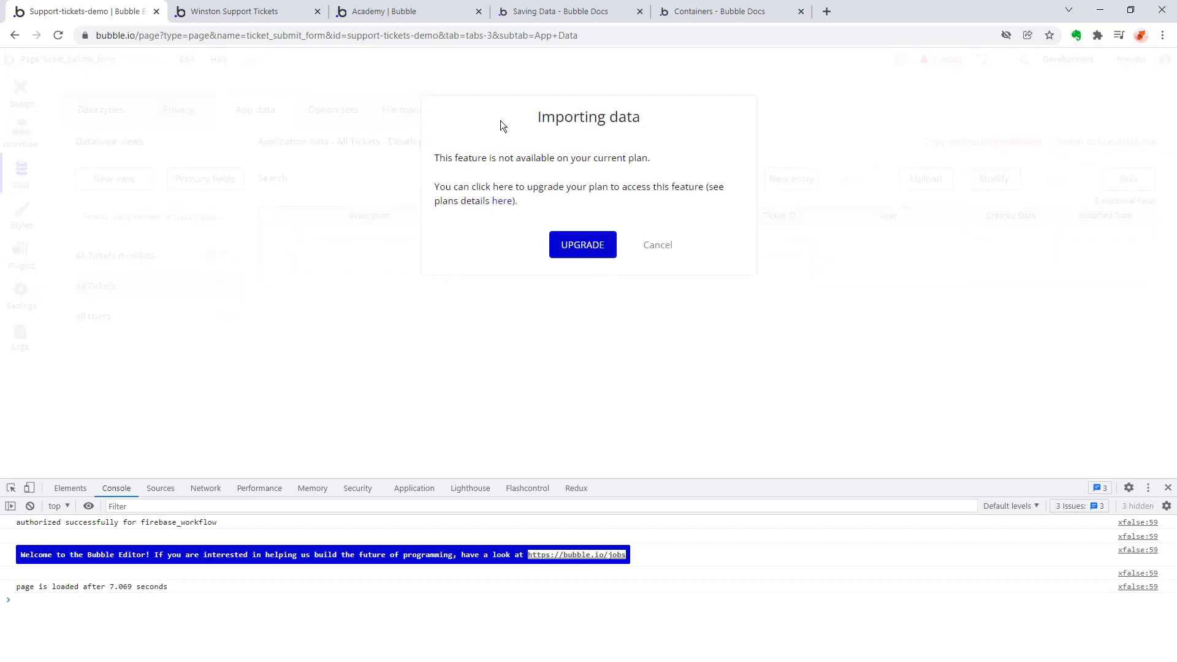
{"action": "left_click", "coordinate": [670, 254]}
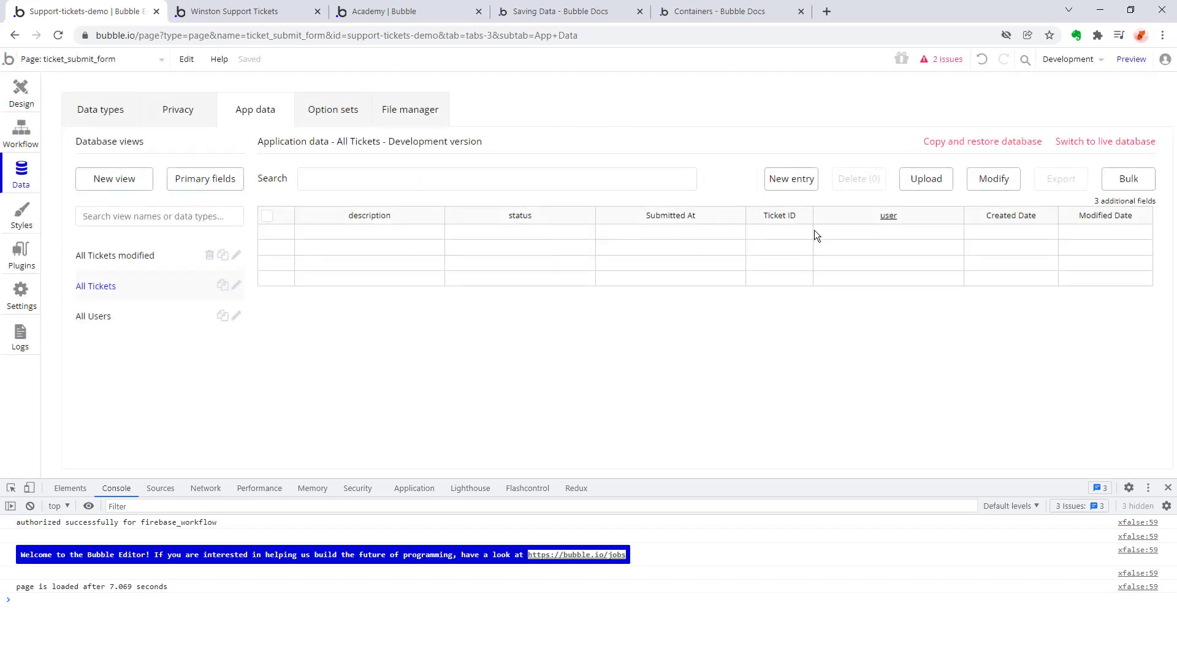
{"action": "left_click", "coordinate": [993, 179]}
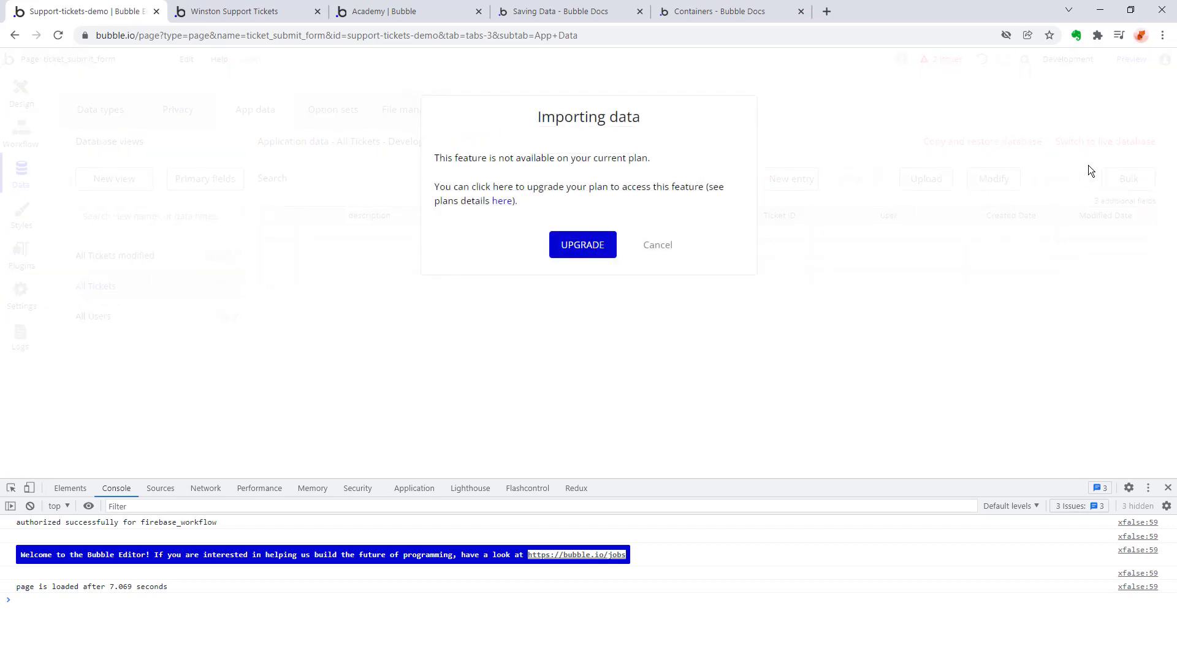
{"action": "left_click", "coordinate": [502, 201]}
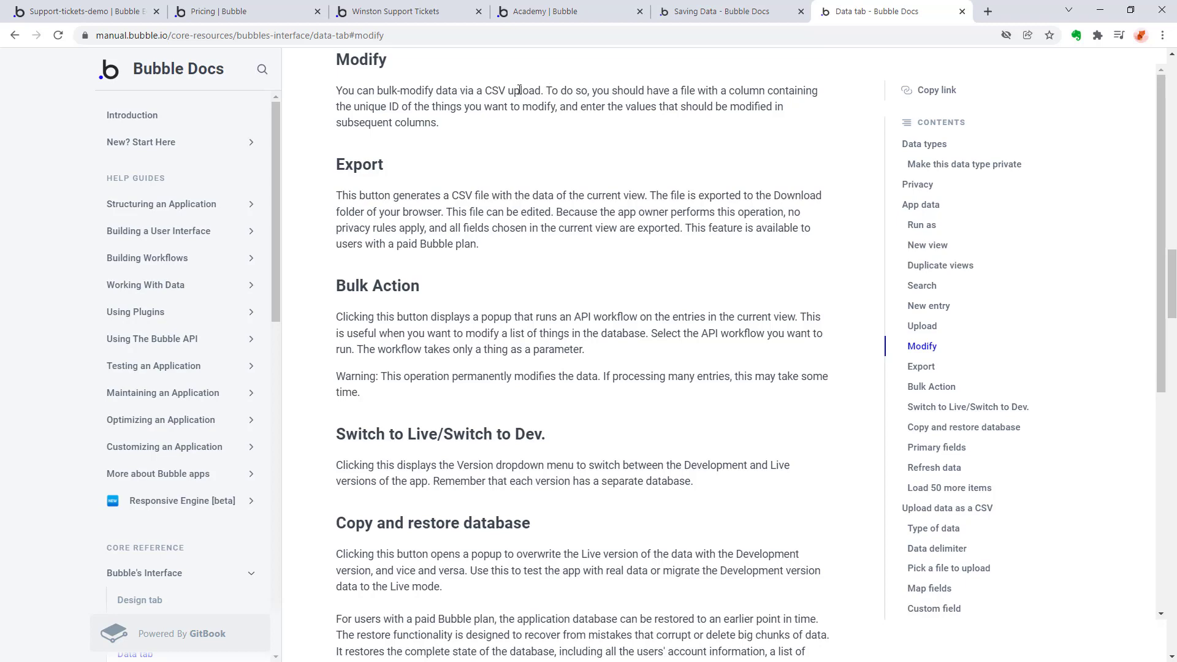
{"action": "left_click", "coordinate": [191, 6]}
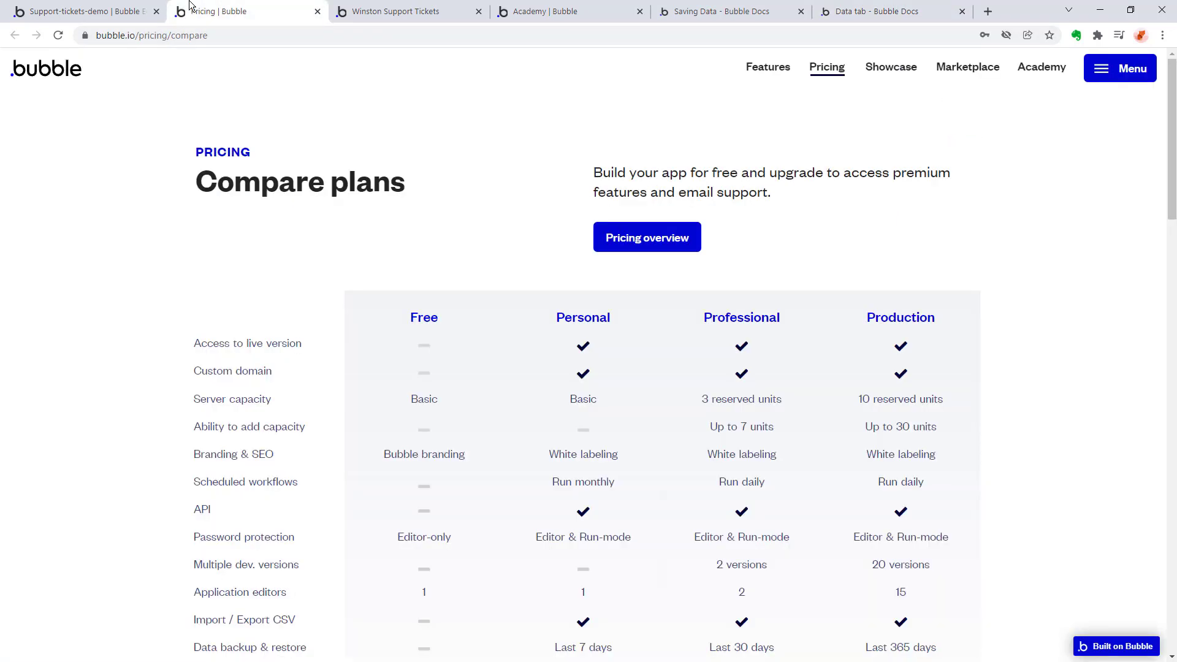
{"action": "left_click", "coordinate": [77, 11]}
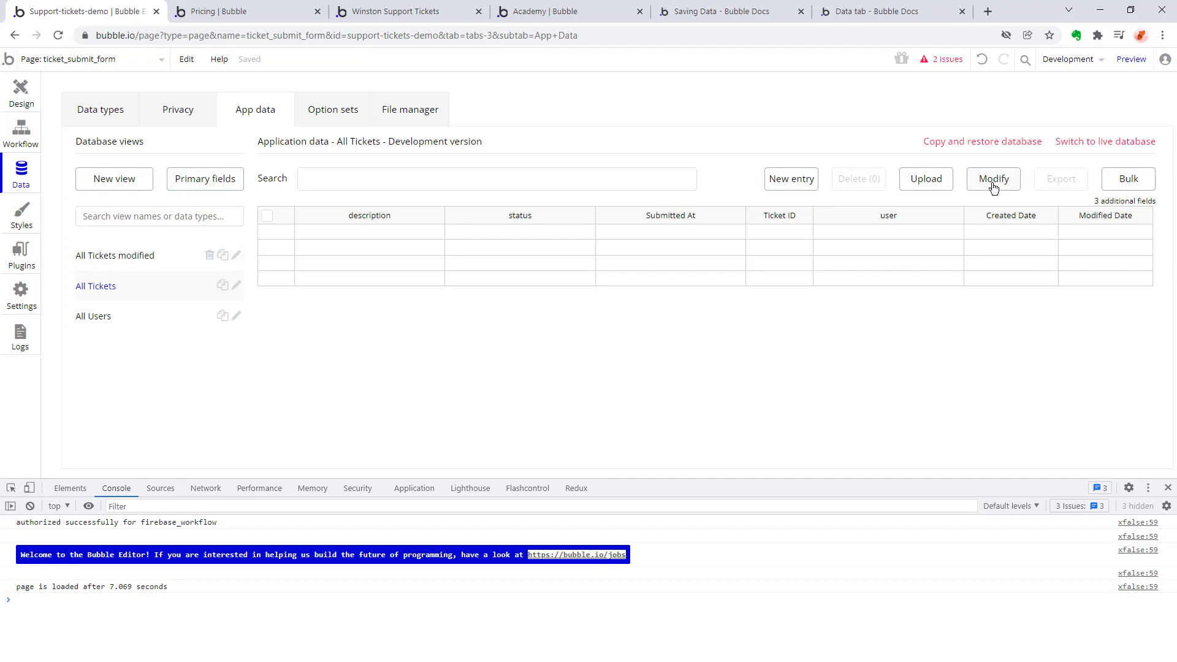
Read the Upload, Modify and Export sections of the Bubble Docs reference for app data.
{"action": "mouse_move", "coordinate": [994, 188]}
{"action": "left_click", "coordinate": [1042, 179]}
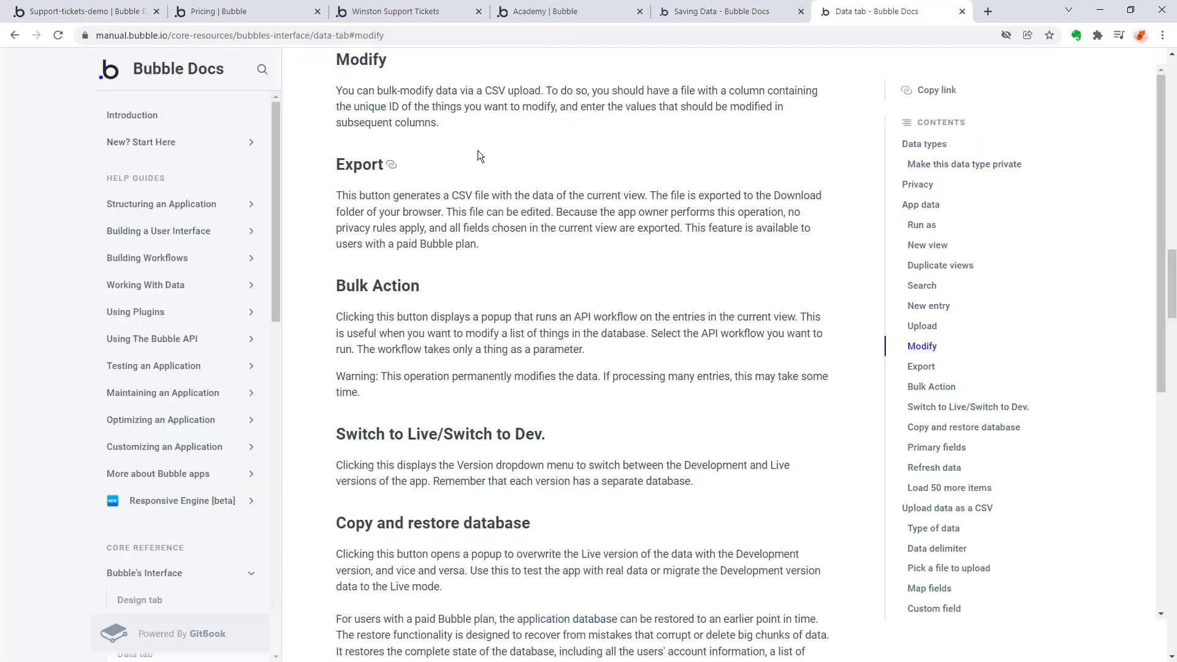
{"action": "scroll", "coordinate": [573, 134], "scroll_direction": "up", "scroll_amount": 5}
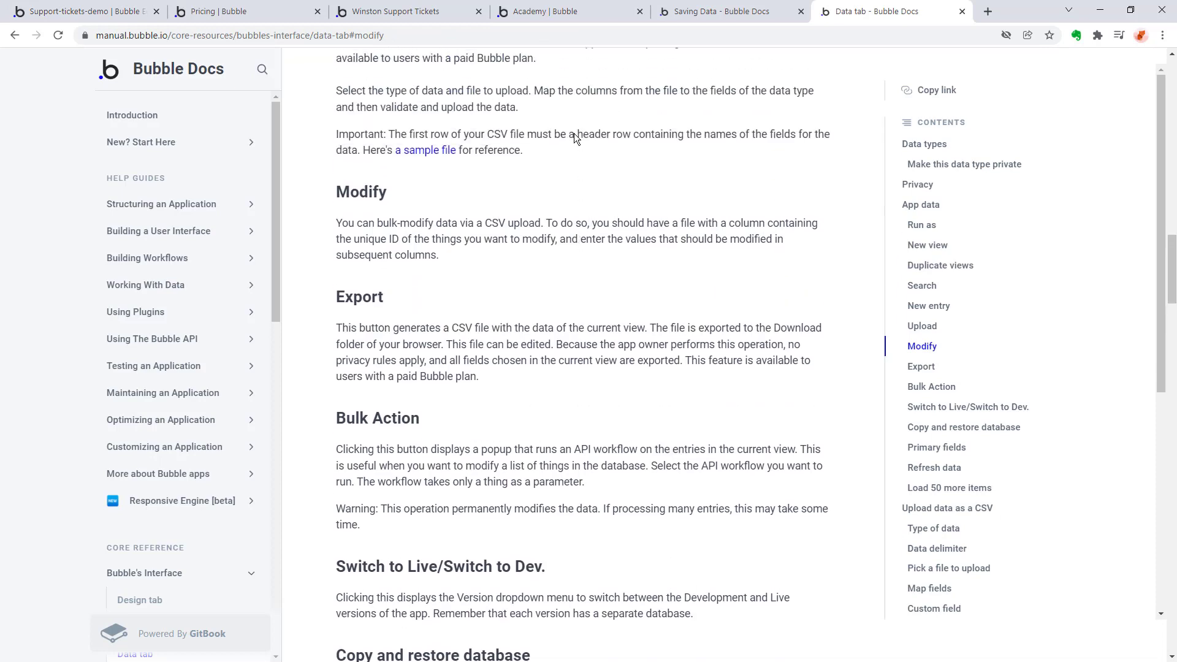
{"action": "scroll", "coordinate": [533, 110], "scroll_direction": "down", "scroll_amount": 2}
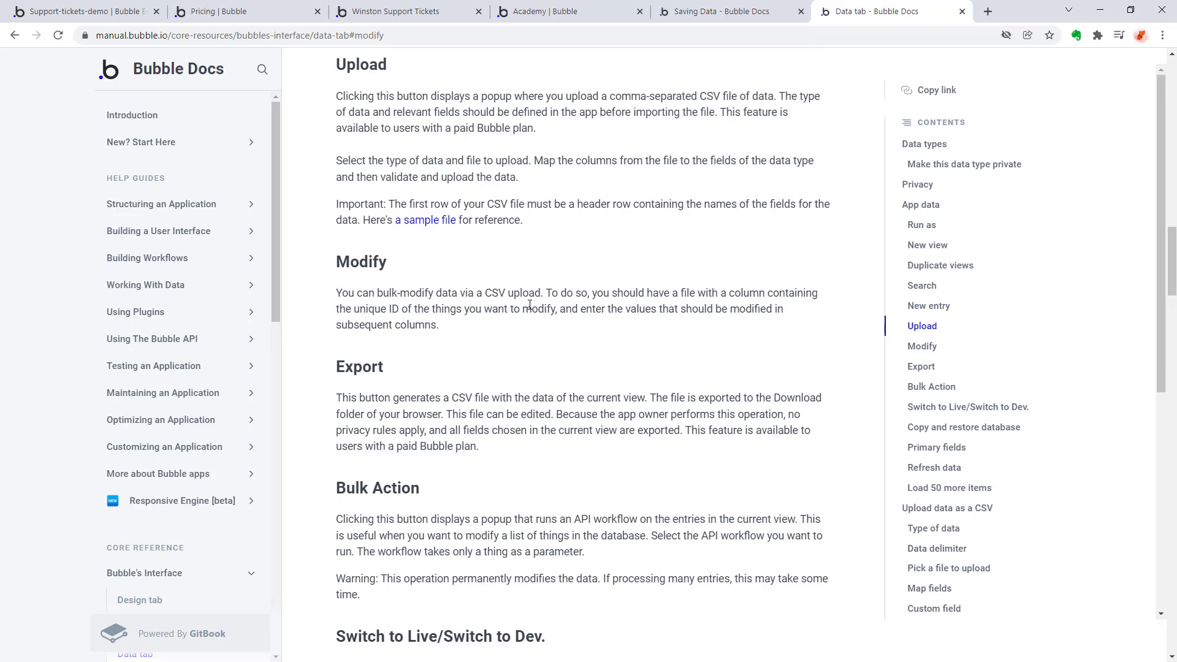
{"action": "scroll", "coordinate": [355, 149], "scroll_direction": "down", "scroll_amount": 1}
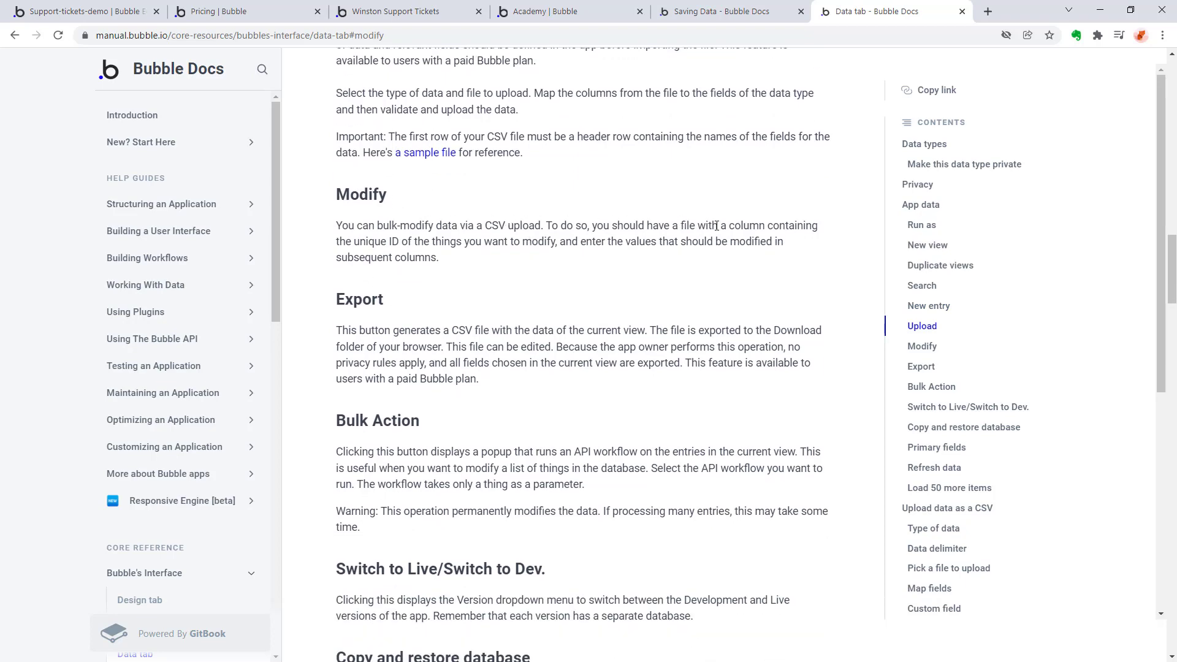
Look through the other open browser pages and return to Bubble's Compare plans page.
{"action": "left_click", "coordinate": [551, 11]}
{"action": "left_click", "coordinate": [736, 9]}
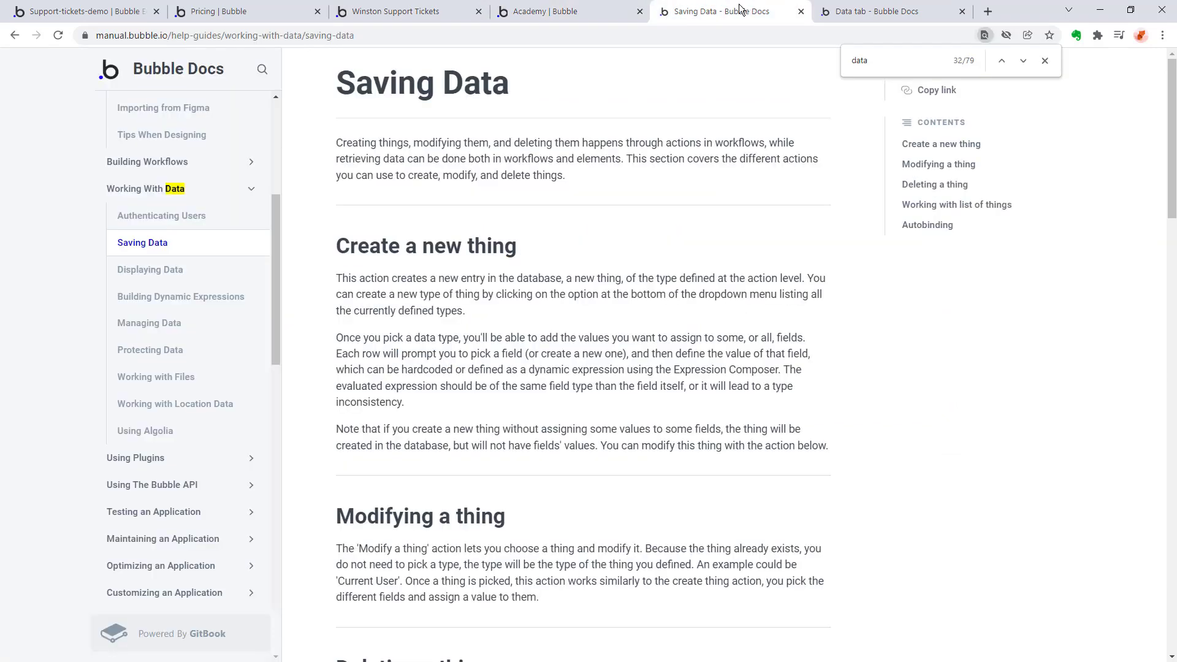
{"action": "left_click", "coordinate": [399, 11]}
{"action": "left_click", "coordinate": [221, 11]}
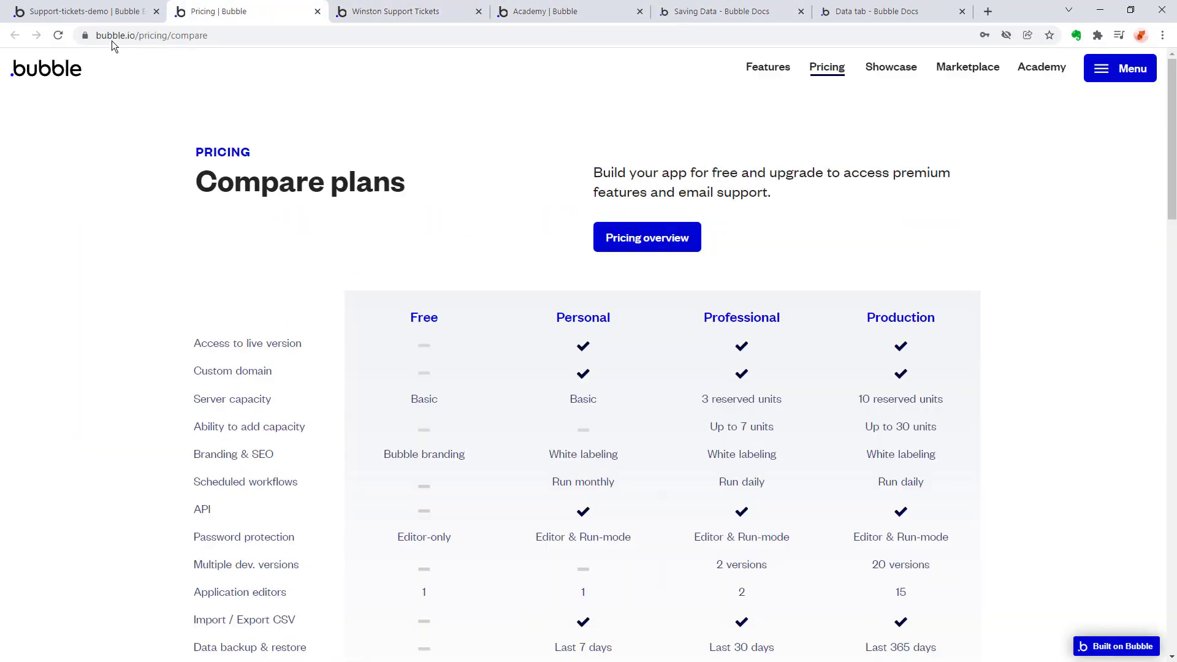
{"action": "left_click", "coordinate": [104, 9]}
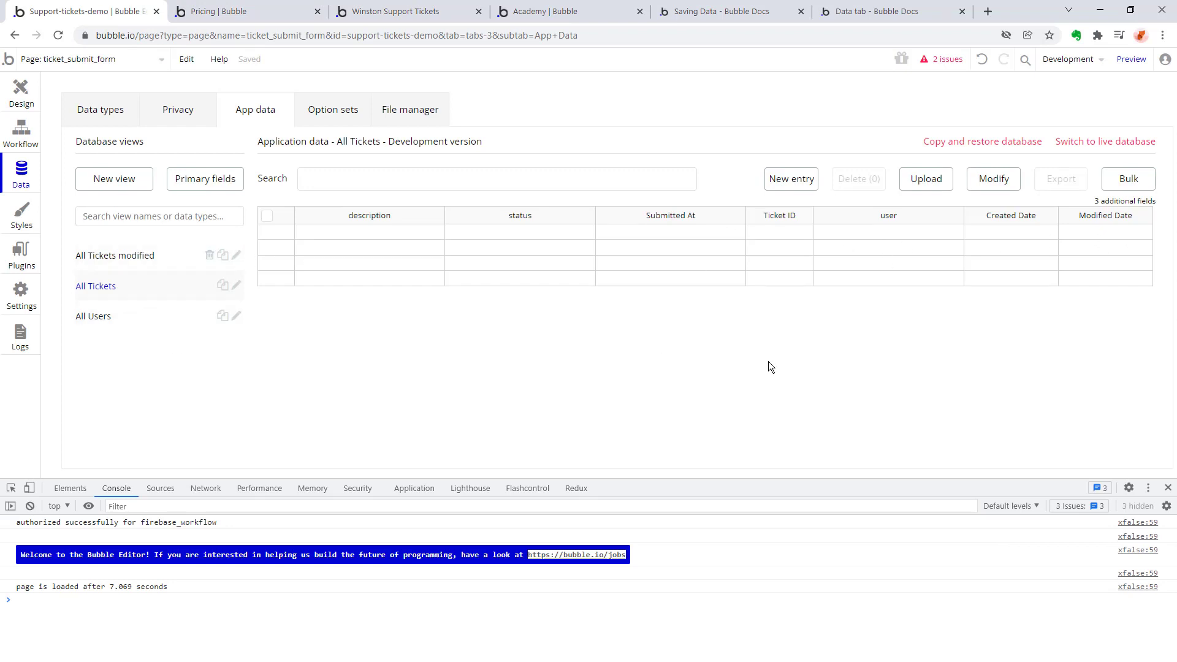
{"action": "left_click", "coordinate": [233, 7]}
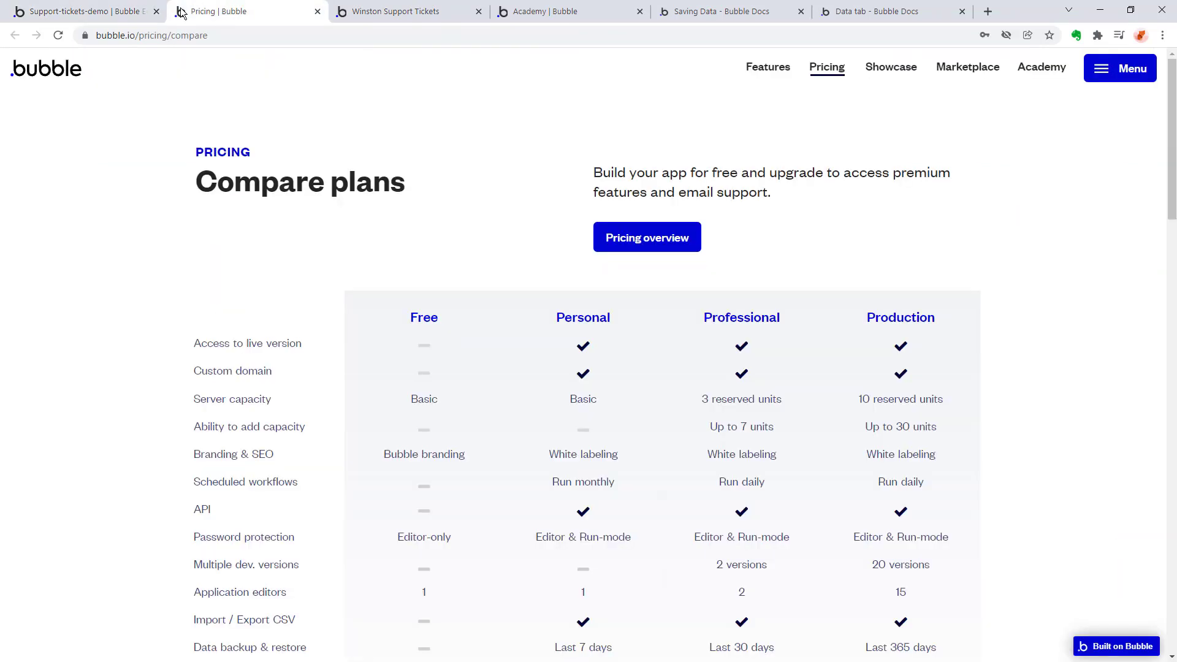
{"action": "left_click", "coordinate": [71, 6]}
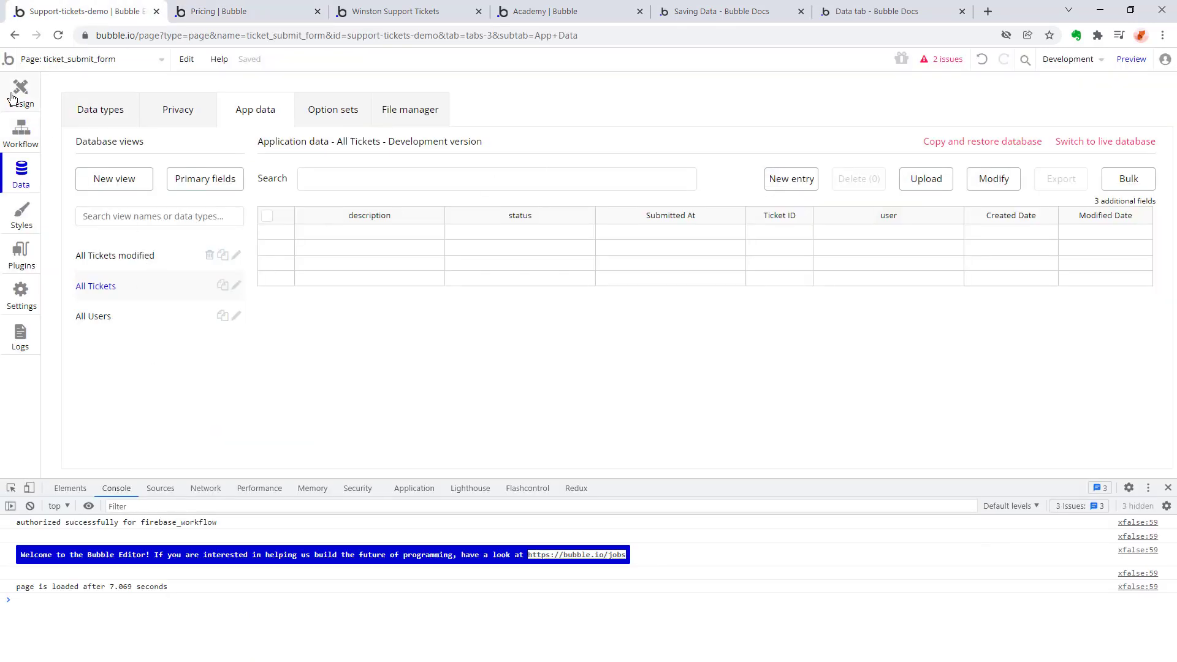
Open the ticket_submit_form page in the editor and launch its preview.
{"action": "left_click", "coordinate": [61, 59]}
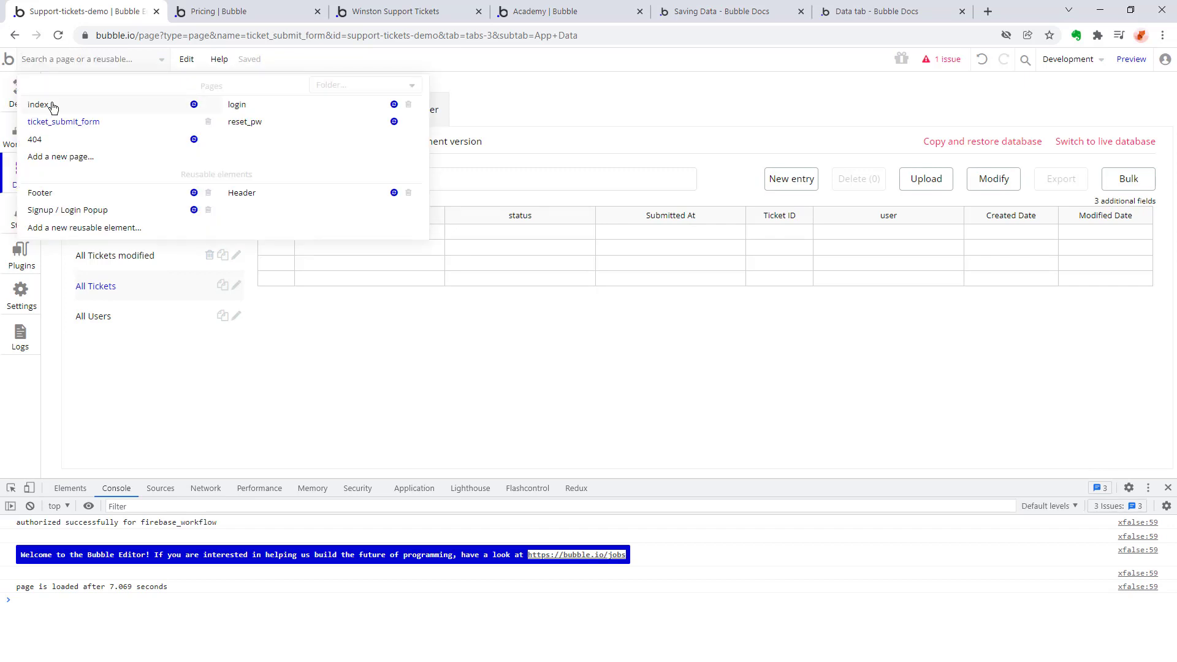
{"action": "left_click", "coordinate": [63, 121]}
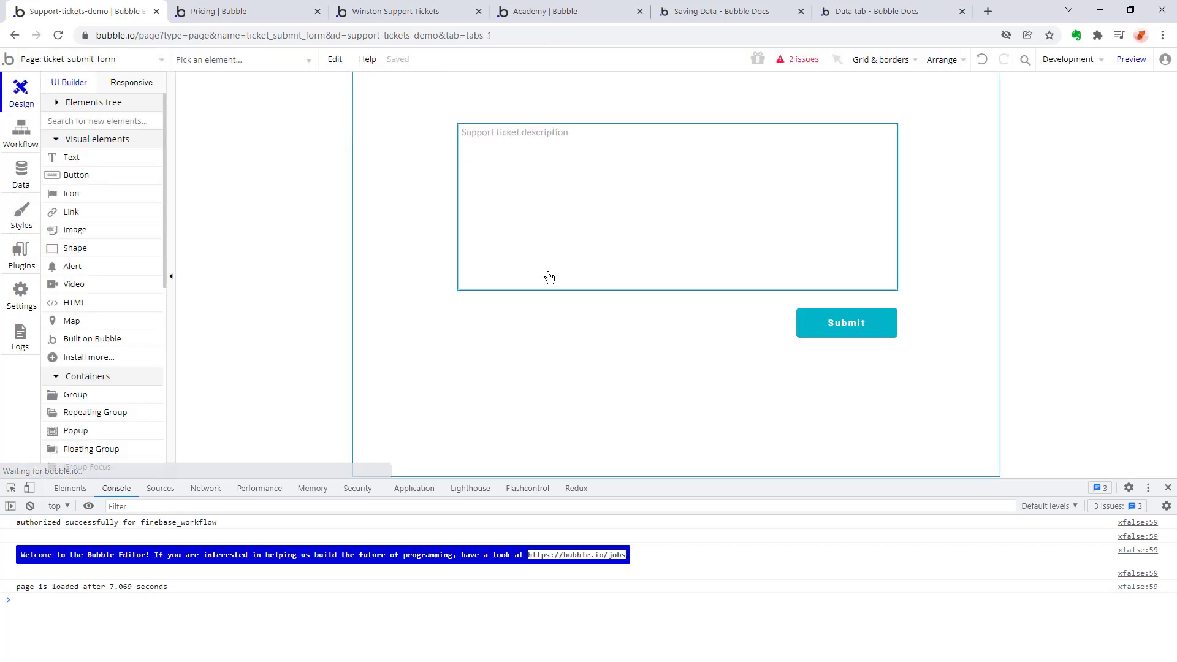
{"action": "left_click", "coordinate": [1131, 59]}
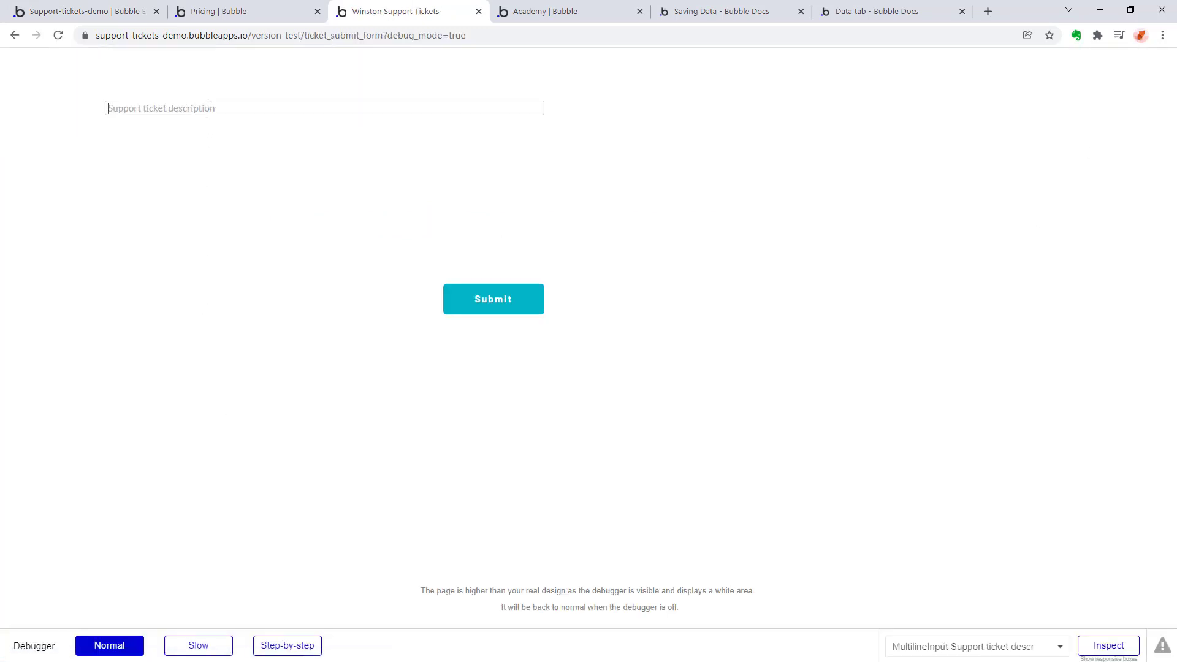
Submit a support ticket in the preview with the description "Help! I can't figure out how to use this application!".
{"action": "left_click", "coordinate": [208, 107]}
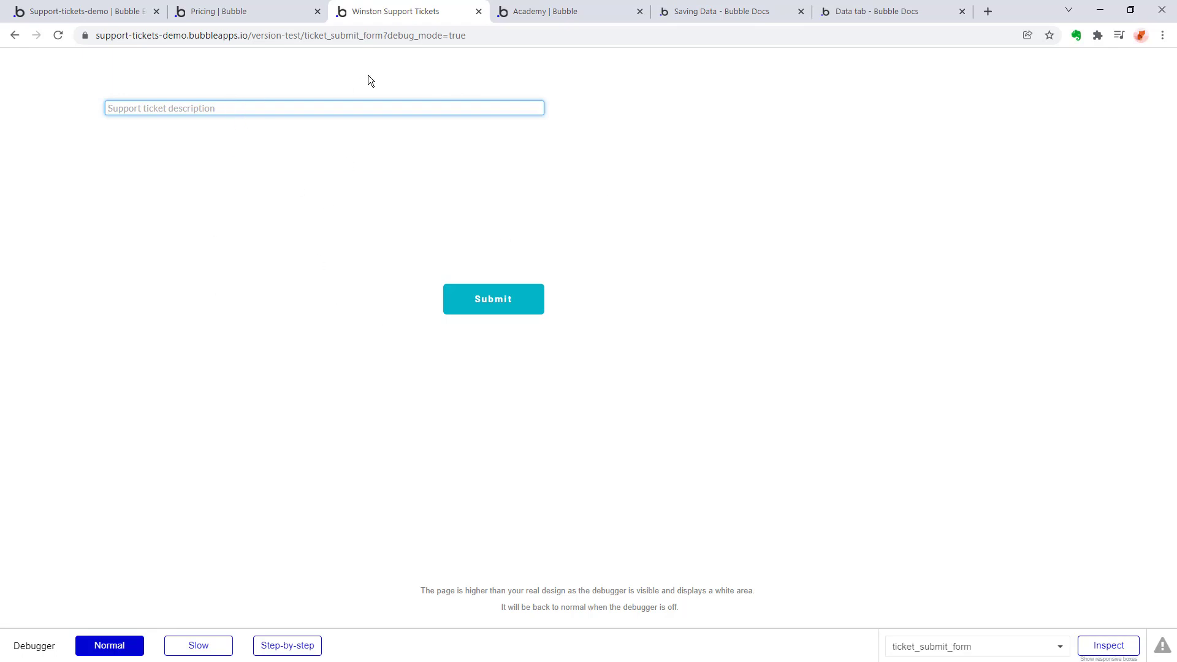
{"action": "type", "text": "Help! I can't figure out how to use "}
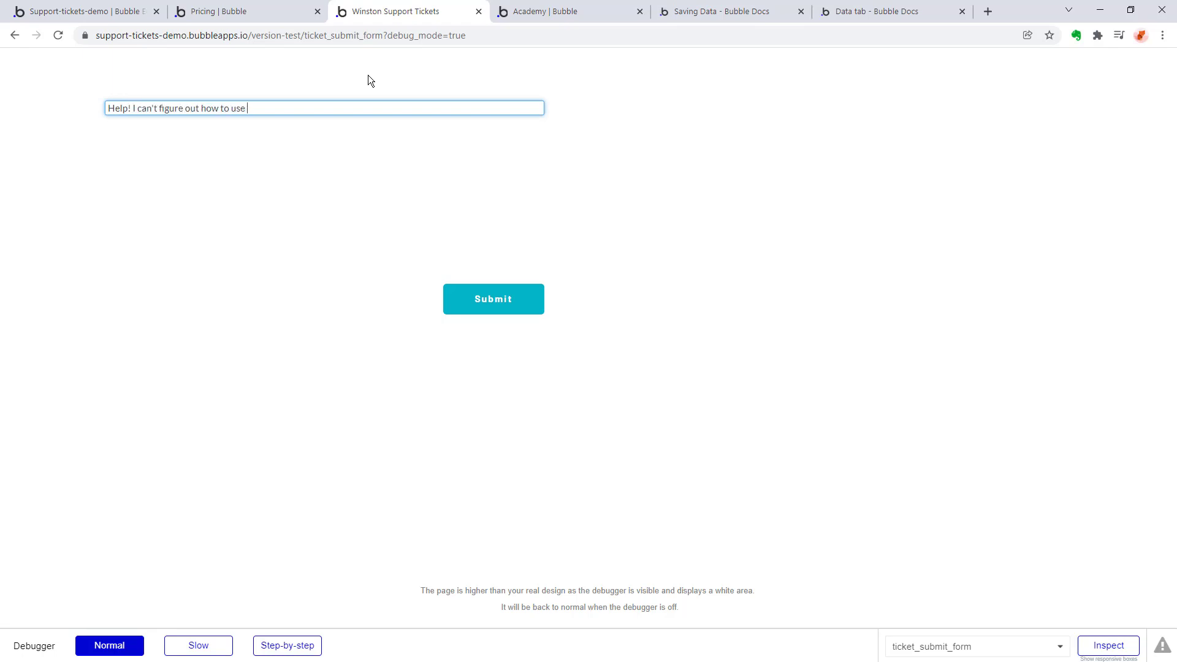
{"action": "type", "text": "this application!"}
{"action": "left_click", "coordinate": [505, 302]}
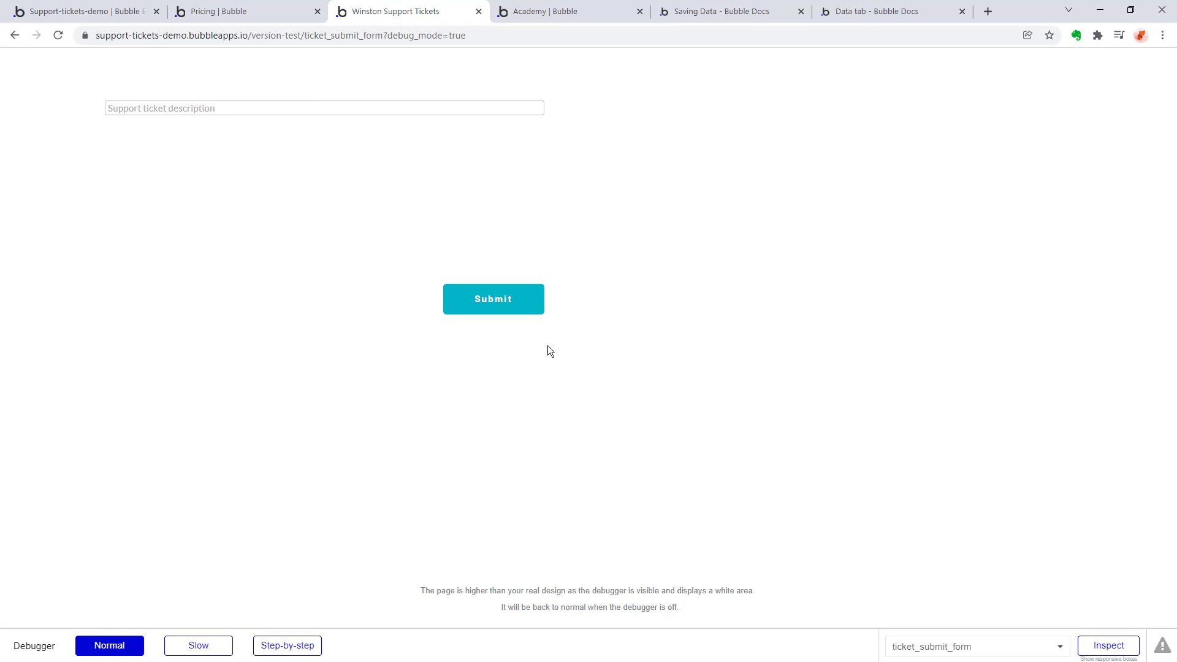
Reload the editor's app data and check the All Tickets and All Tickets modified views for the submitted ticket.
{"action": "left_click", "coordinate": [113, 9]}
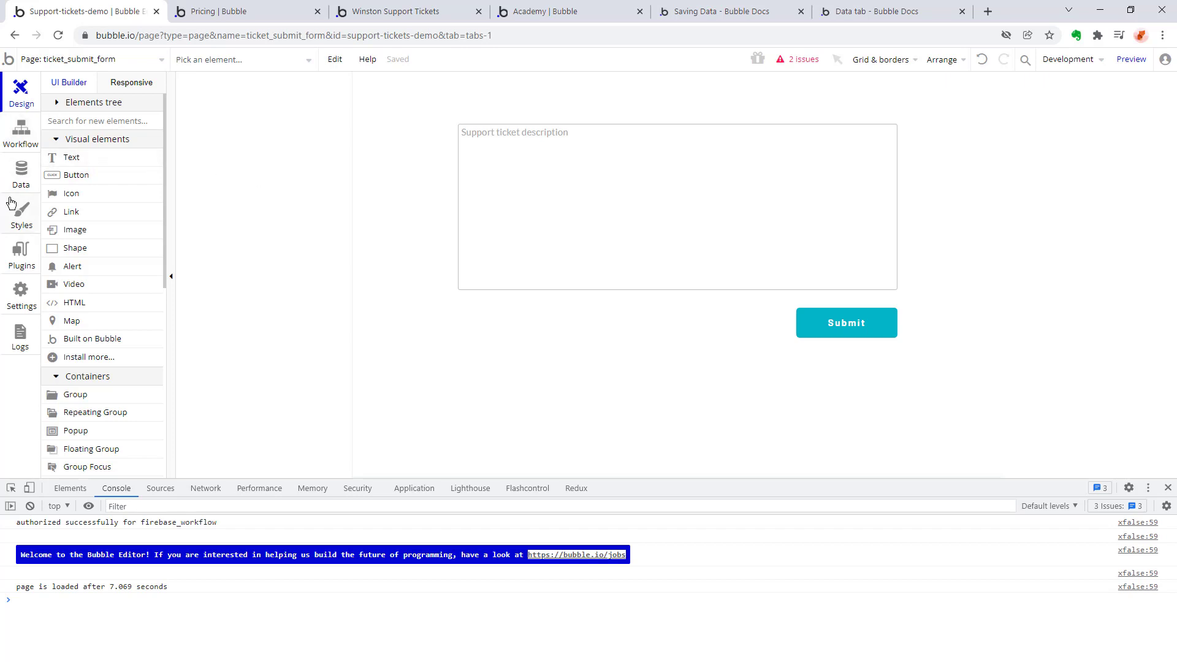
{"action": "left_click", "coordinate": [23, 171]}
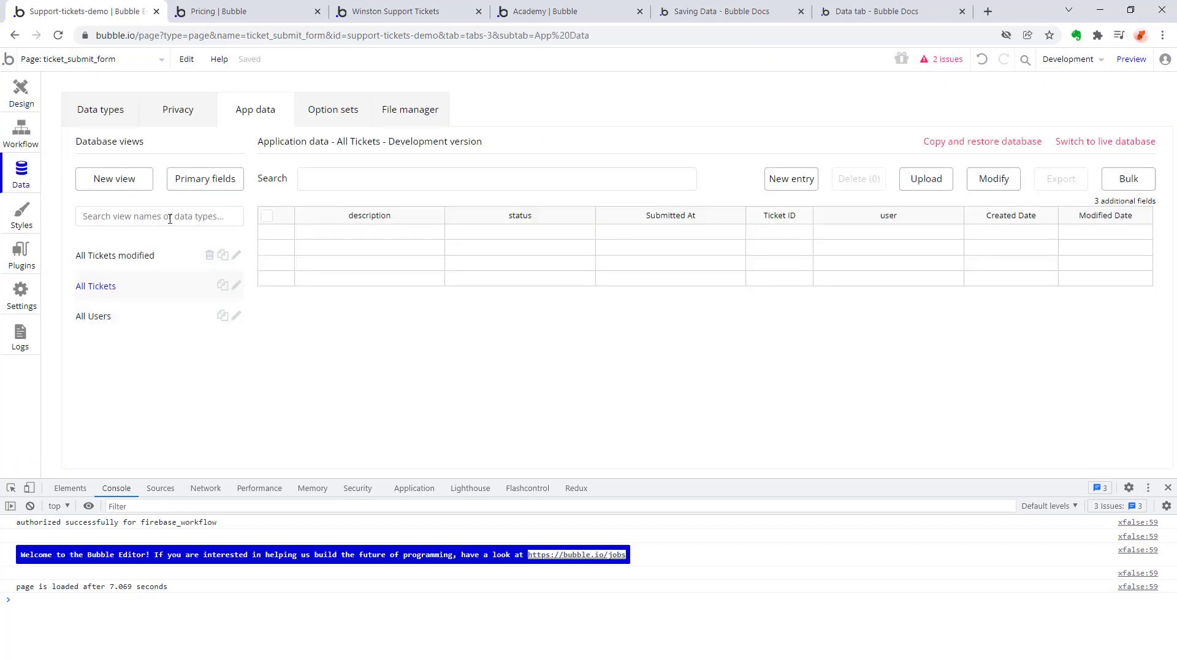
{"action": "left_click", "coordinate": [58, 35]}
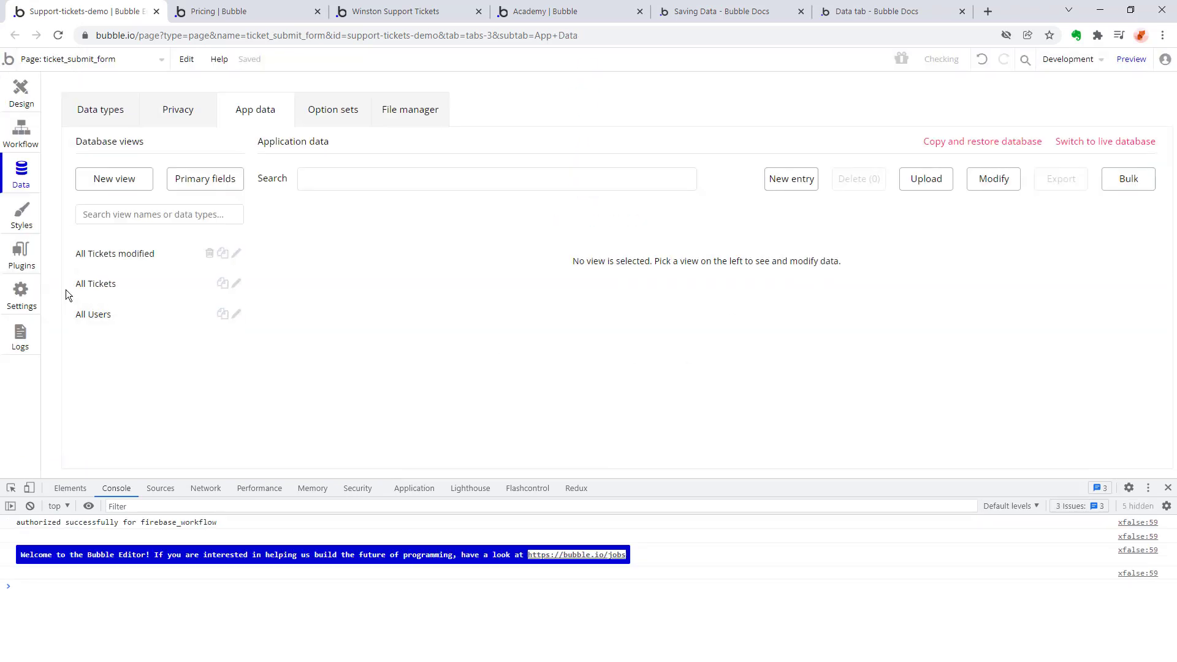
{"action": "left_click", "coordinate": [116, 287]}
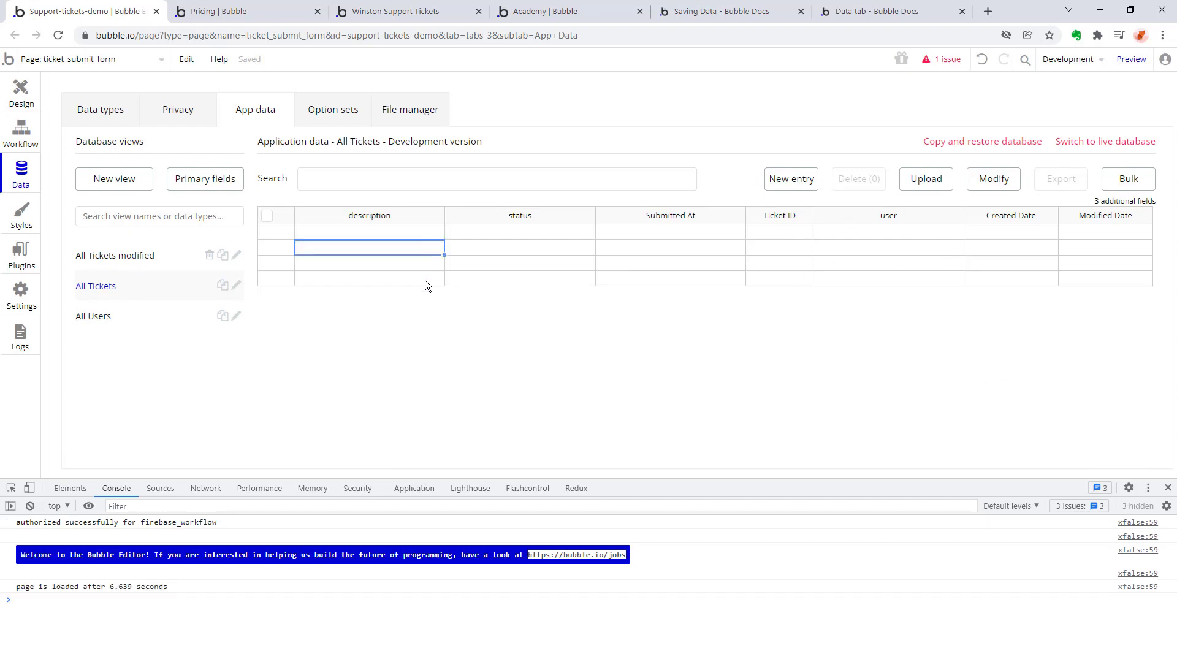
{"action": "left_click", "coordinate": [137, 254]}
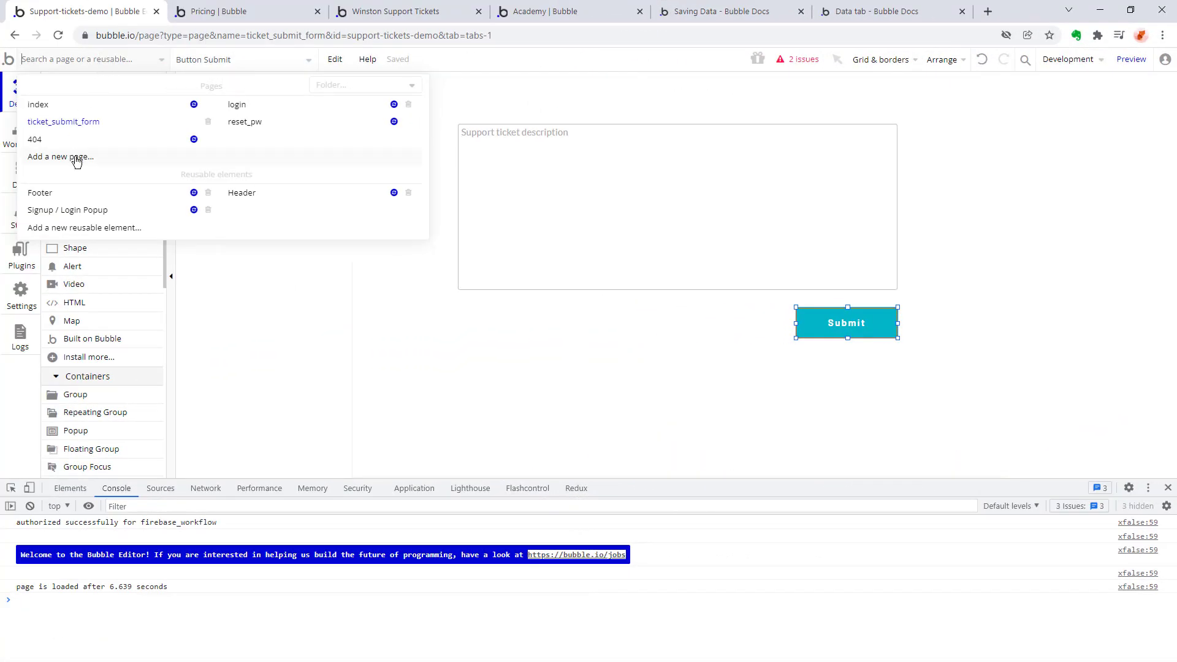
Add a Popup container to the ticket_submit_form page.
{"action": "left_click", "coordinate": [197, 307]}
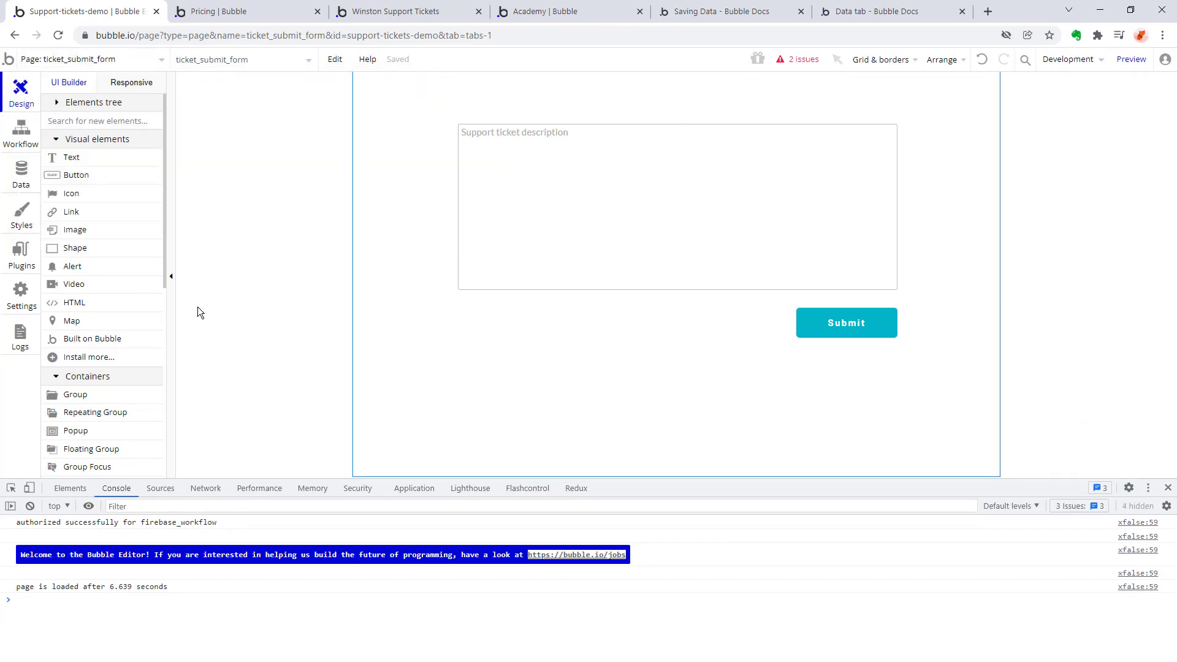
{"action": "scroll", "coordinate": [98, 254], "scroll_direction": "down", "scroll_amount": 5}
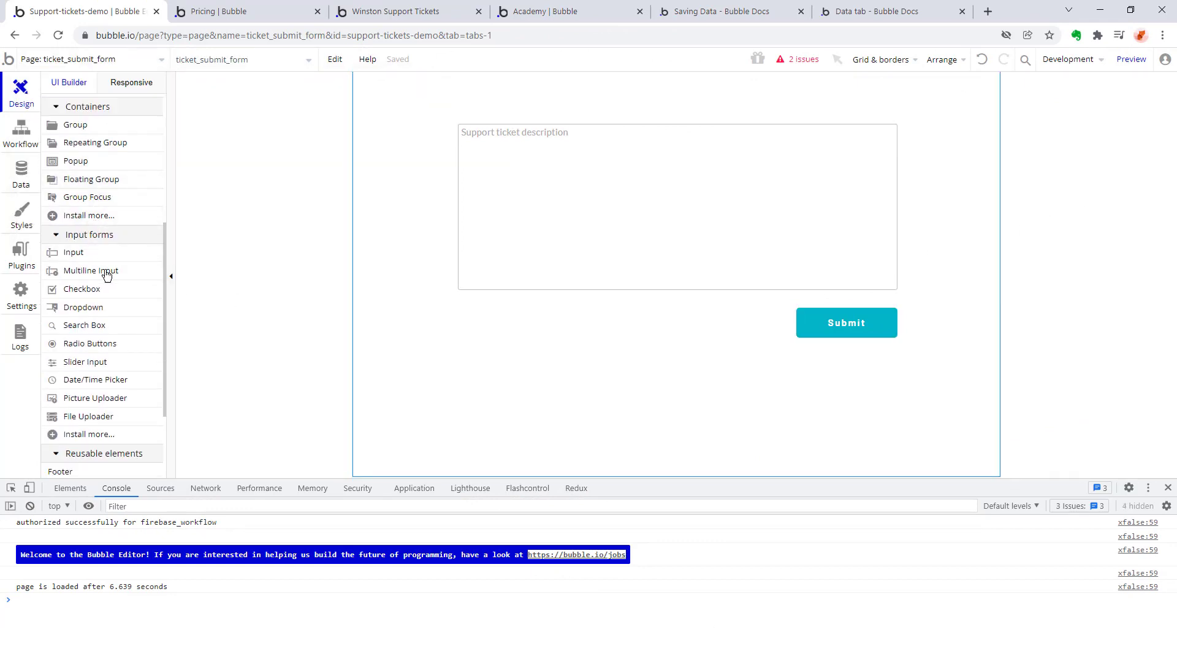
{"action": "scroll", "coordinate": [94, 265], "scroll_direction": "up", "scroll_amount": 2}
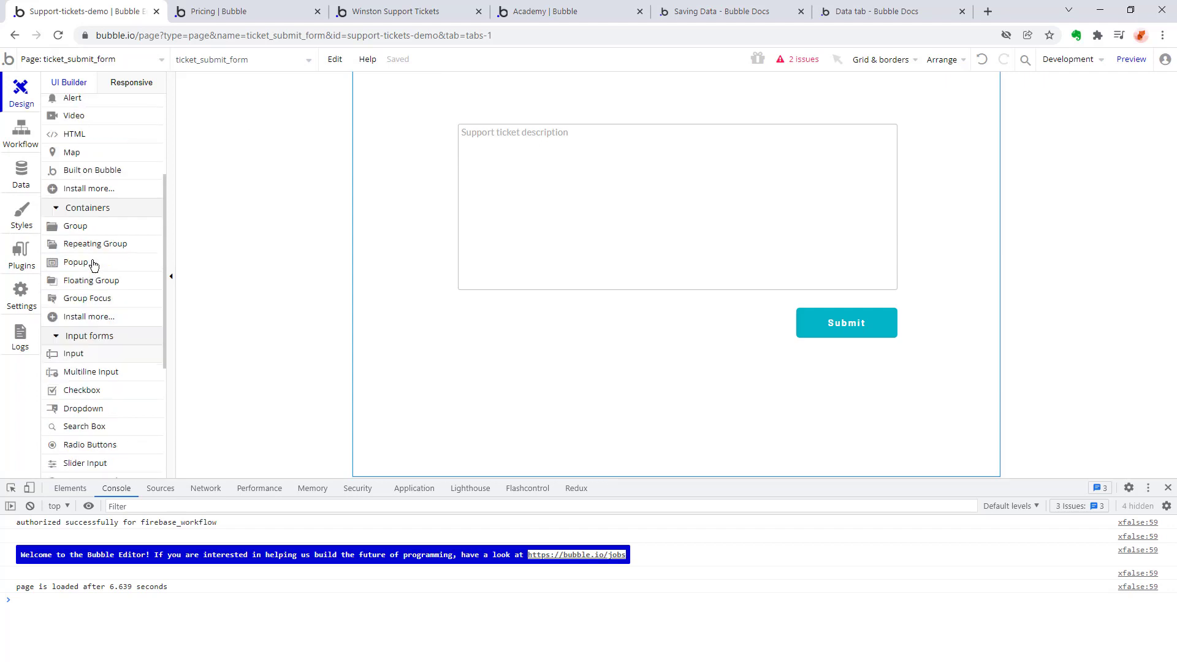
{"action": "scroll", "coordinate": [94, 265], "scroll_direction": "up", "scroll_amount": 1}
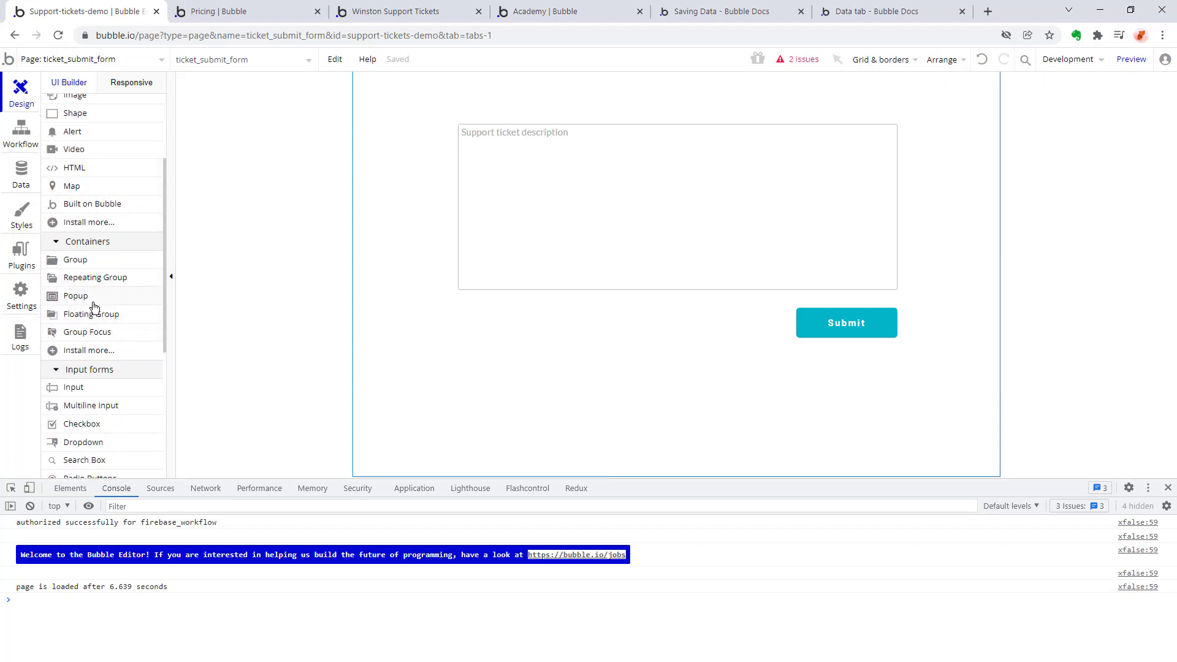
{"action": "left_click", "coordinate": [341, 431]}
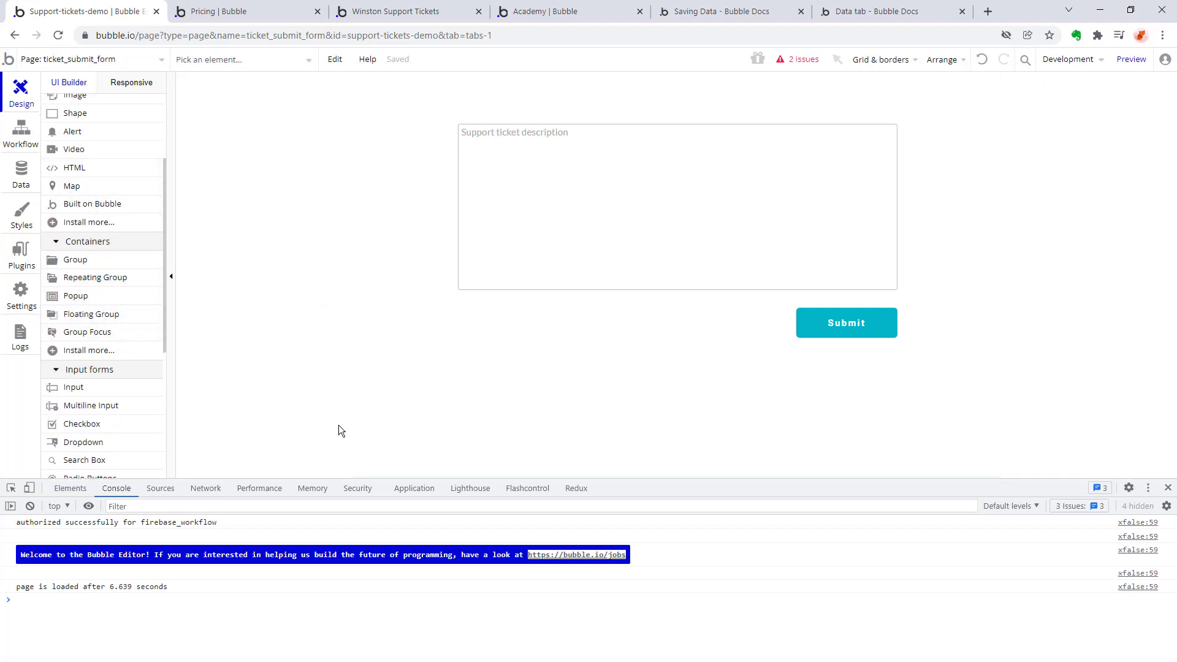
{"action": "left_click", "coordinate": [75, 296]}
{"action": "left_click", "coordinate": [381, 245]}
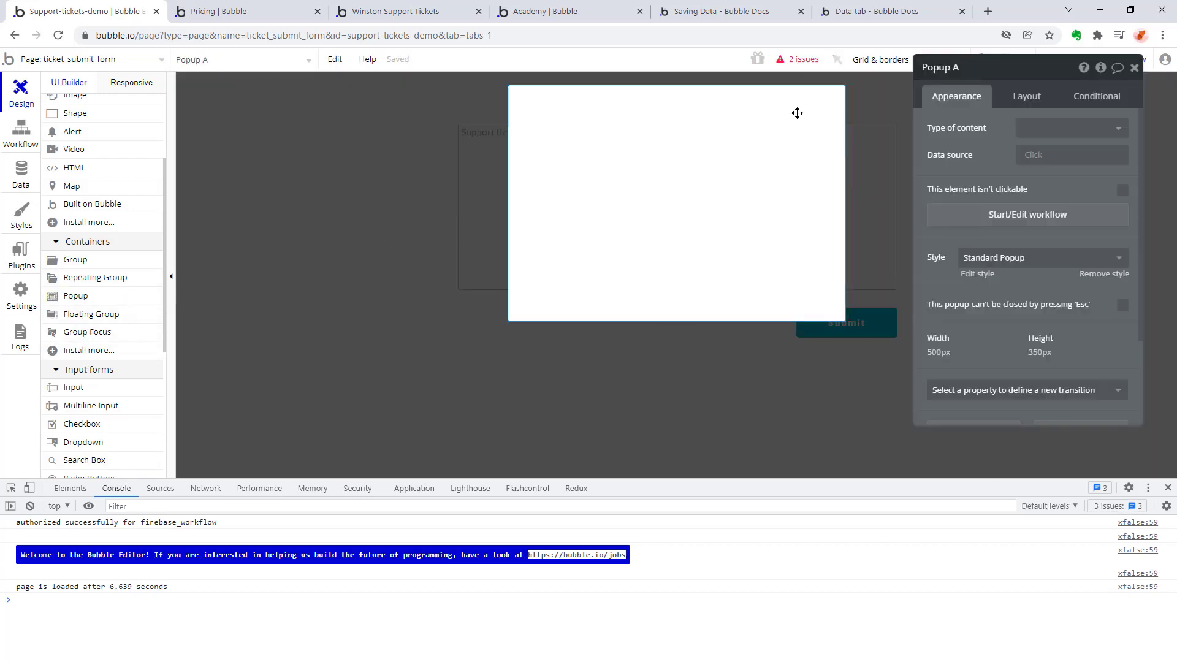
Add a text element about 229 by 48 px near the popup's upper edge, reading "Ticket successfully created".
{"action": "scroll", "coordinate": [150, 218], "scroll_direction": "up", "scroll_amount": 1}
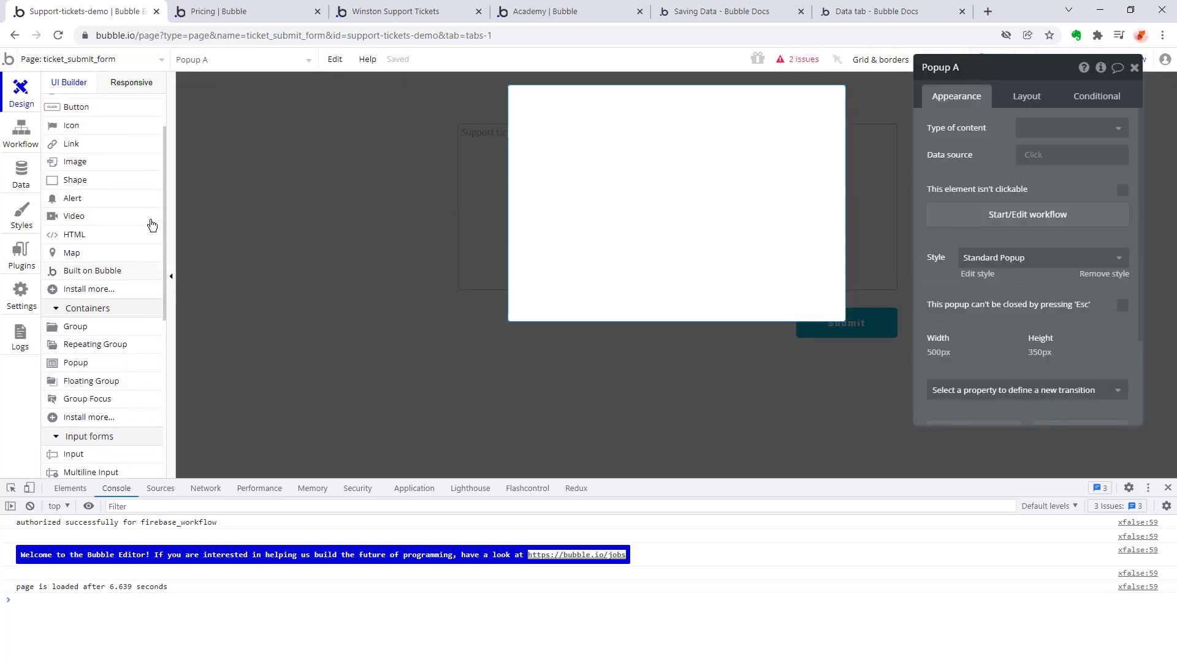
{"action": "scroll", "coordinate": [152, 225], "scroll_direction": "up", "scroll_amount": 1}
{"action": "left_click", "coordinate": [77, 161]}
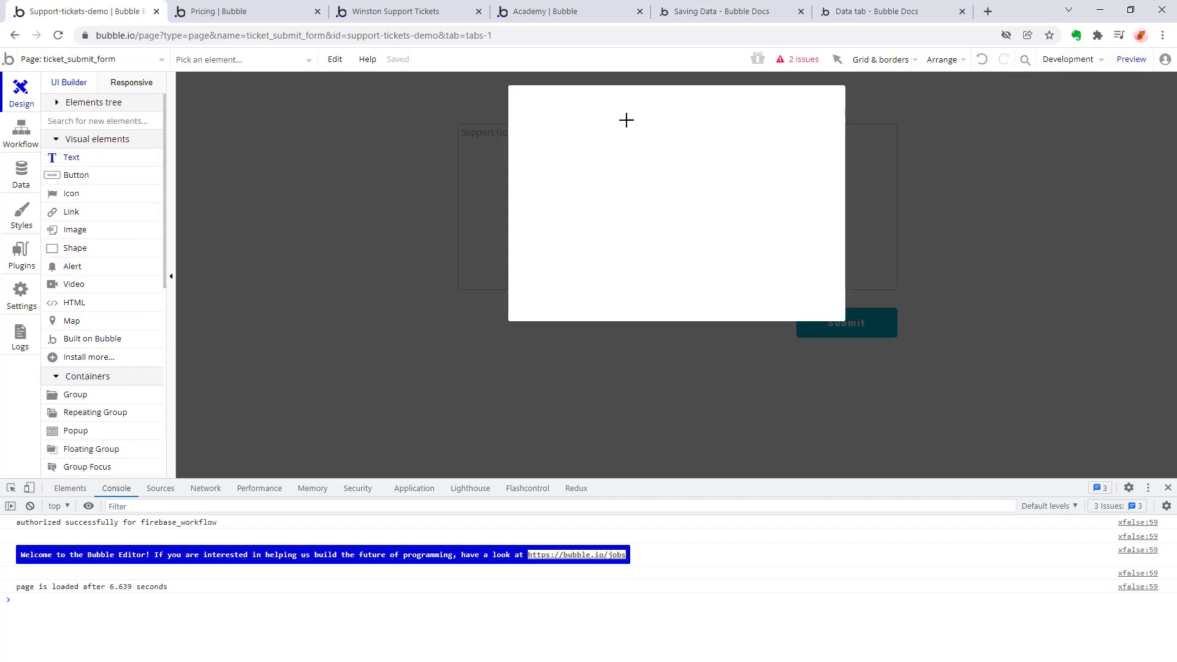
{"action": "left_click_drag", "start_coordinate": [605, 110], "coordinate": [761, 145]}
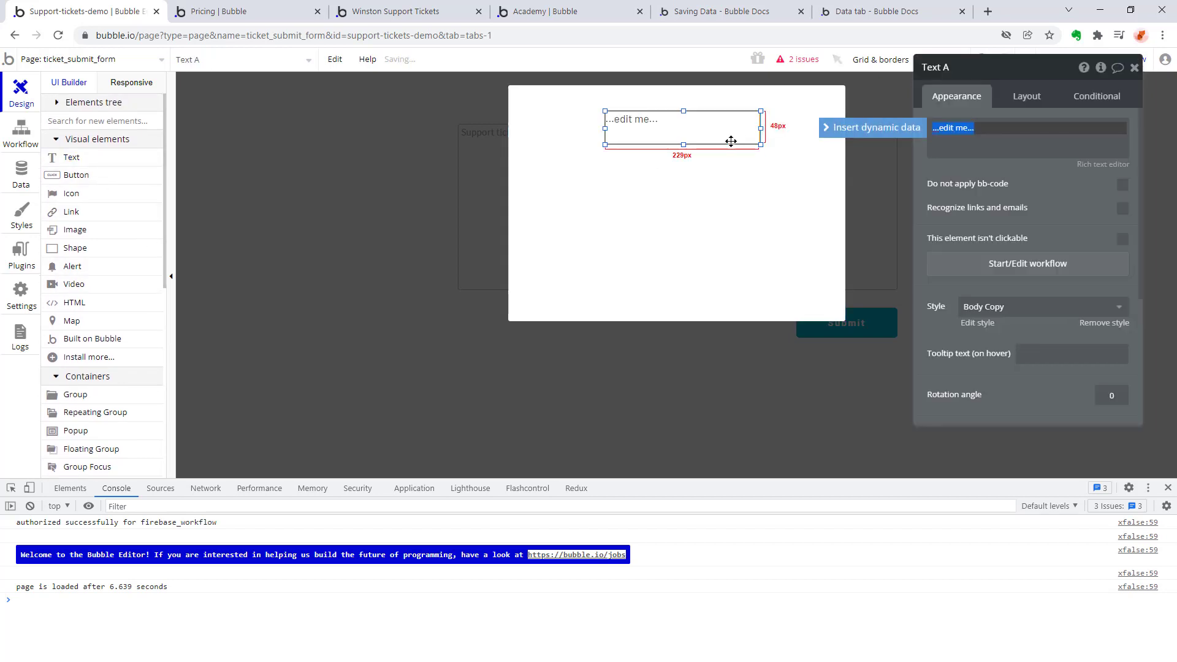
{"action": "type", "text": "Ticket successfully crea"}
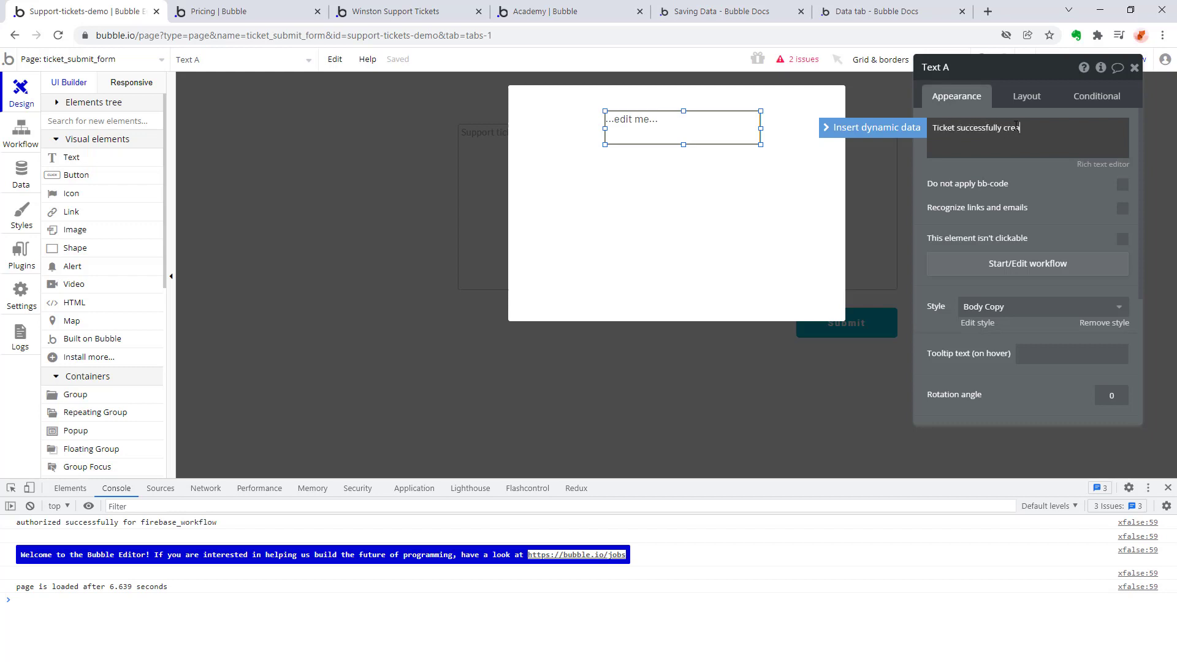
{"action": "type", "text": "ted"}
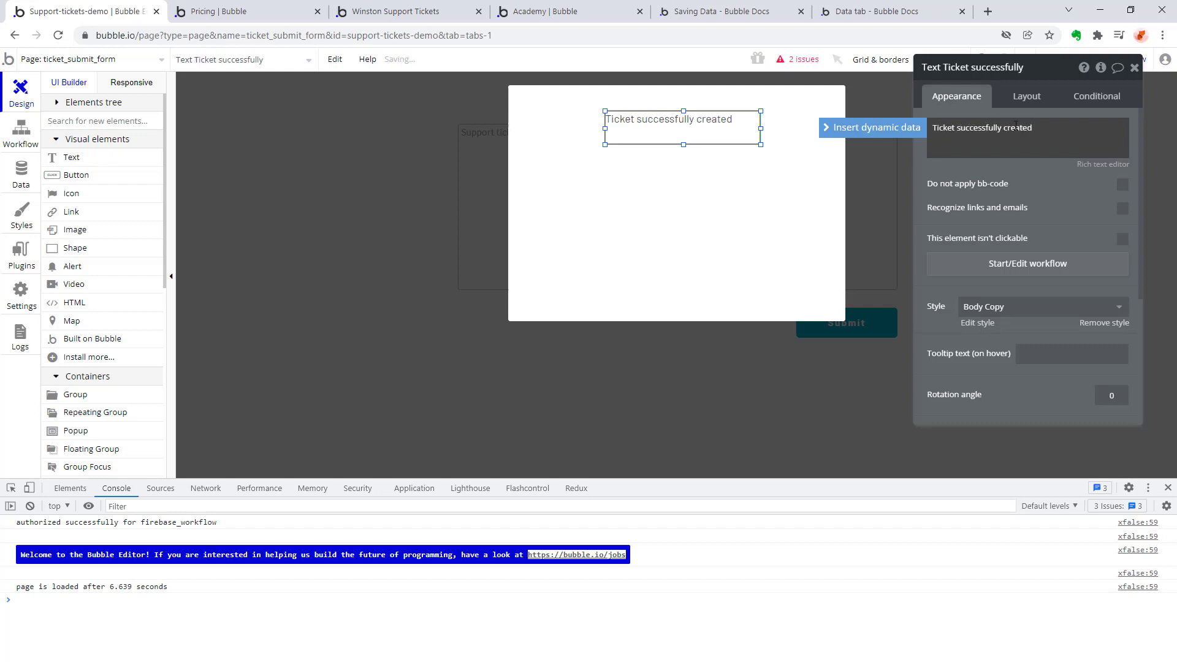
Append a single crossed-fingers emoji to the end of the popup's success message.
{"action": "key", "text": "super+period"}
{"action": "type", "text": "cro"}
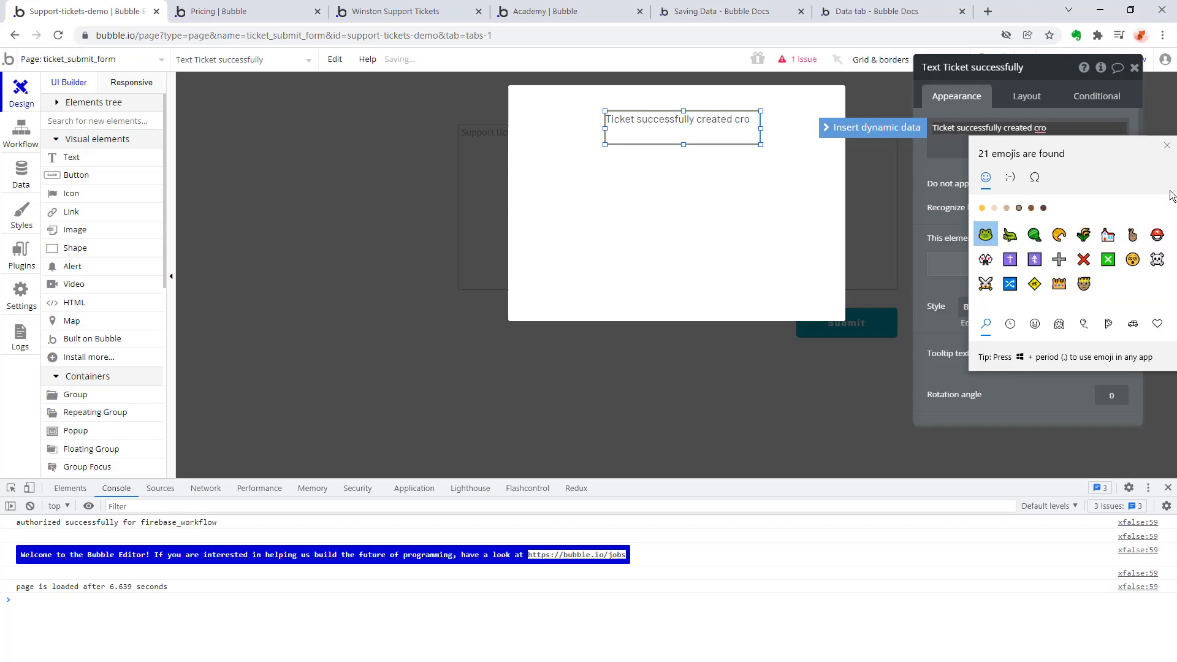
{"action": "double_click", "coordinate": [1132, 235]}
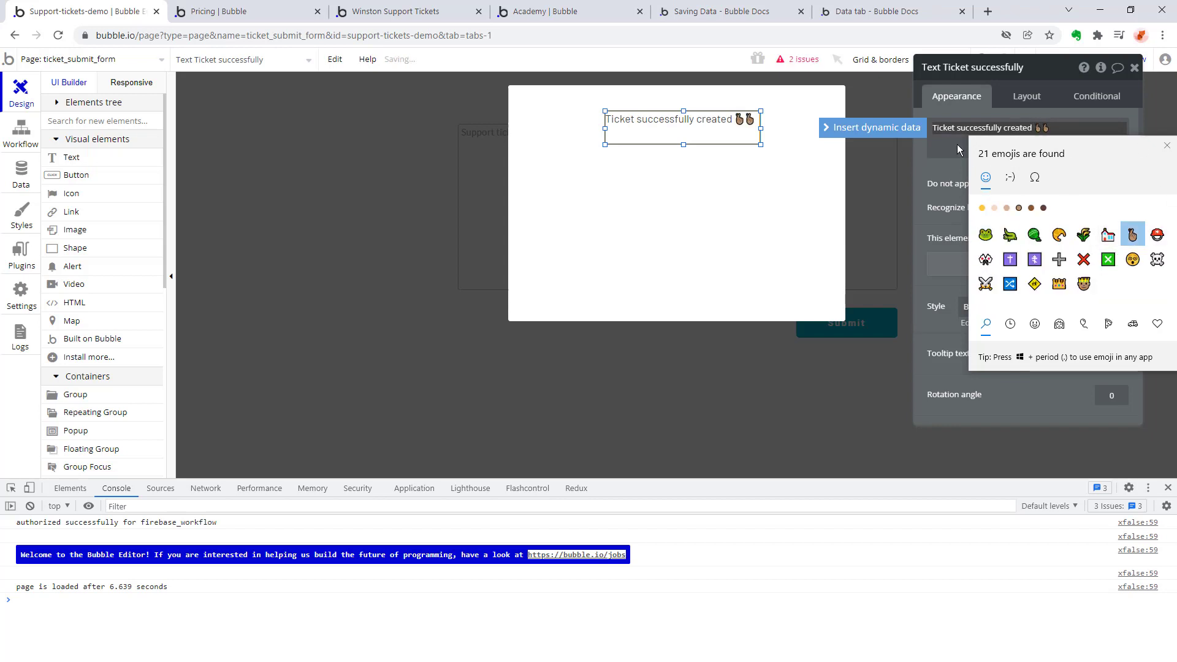
{"action": "left_click", "coordinate": [1056, 125]}
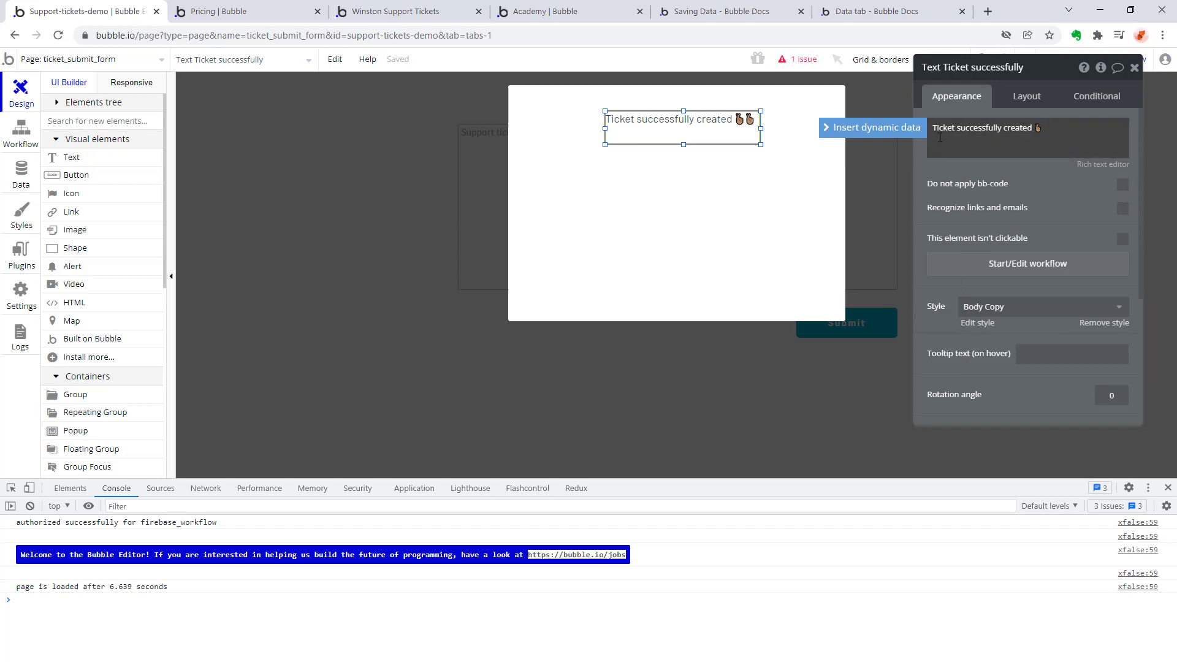
{"action": "left_click", "coordinate": [640, 194]}
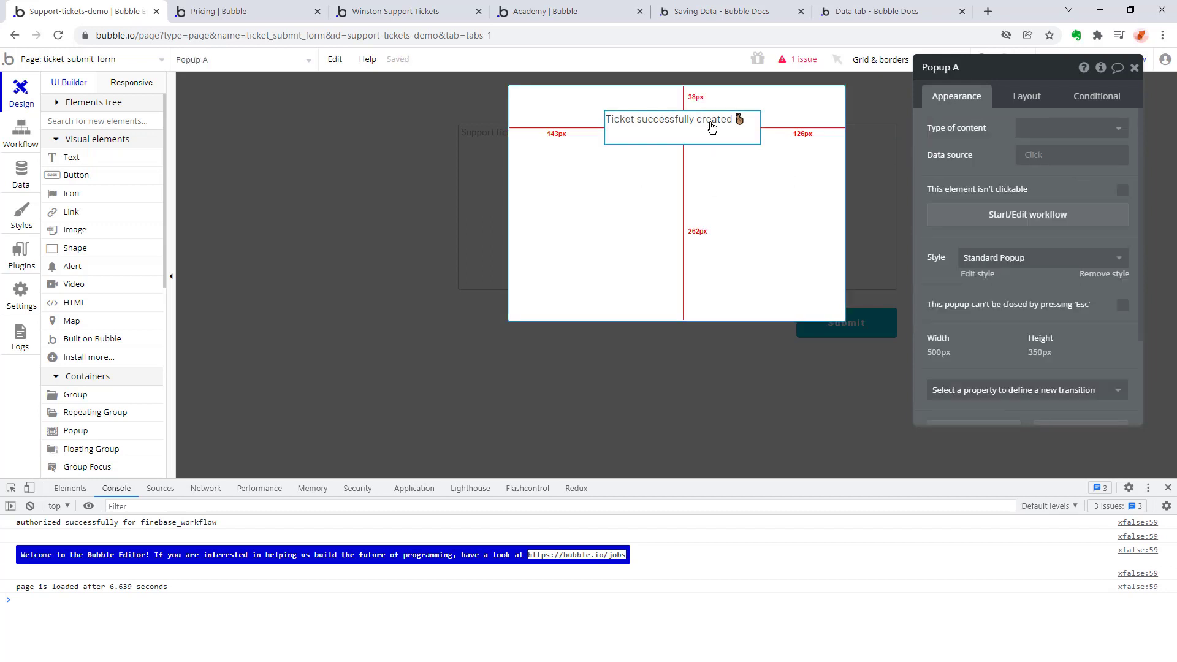
Add a button below the popup's message and label it "Get me outta here".
{"action": "left_click", "coordinate": [61, 178]}
{"action": "left_click", "coordinate": [619, 183]}
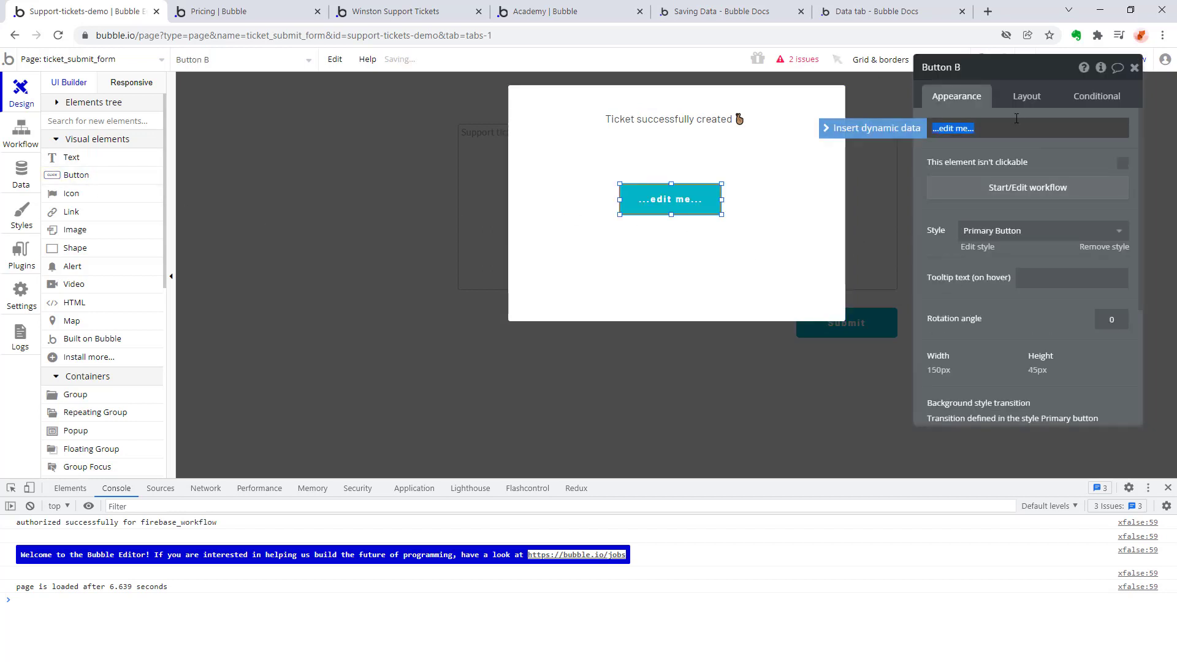
{"action": "type", "text": "Get me out"}
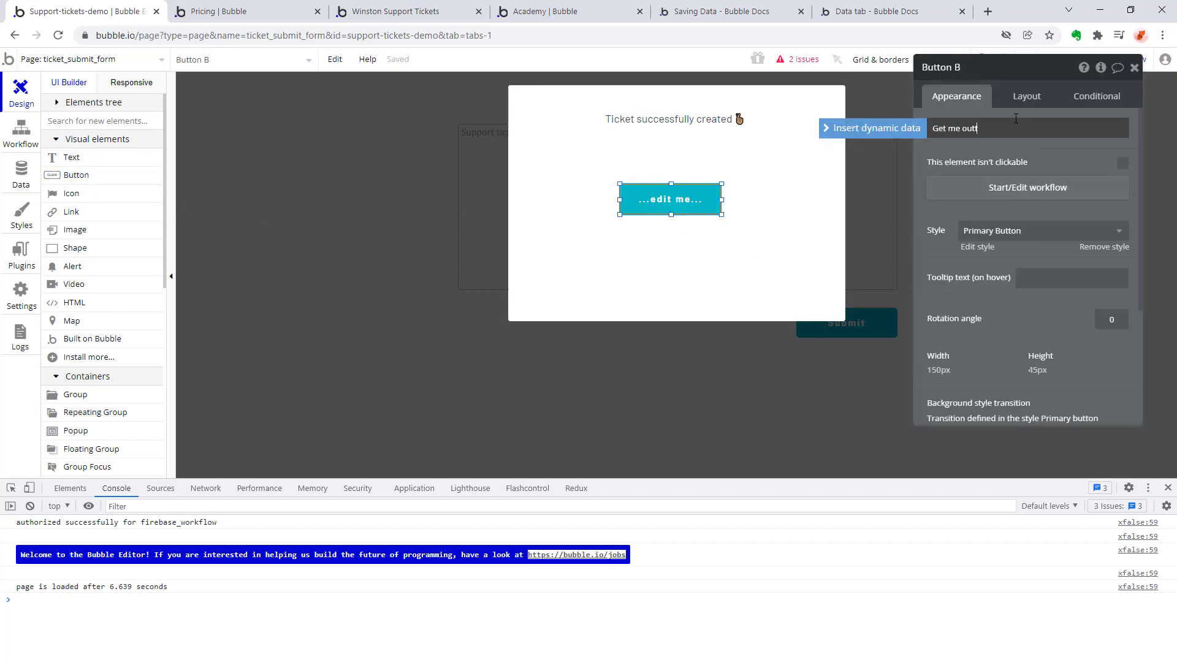
{"action": "type", "text": "ta here"}
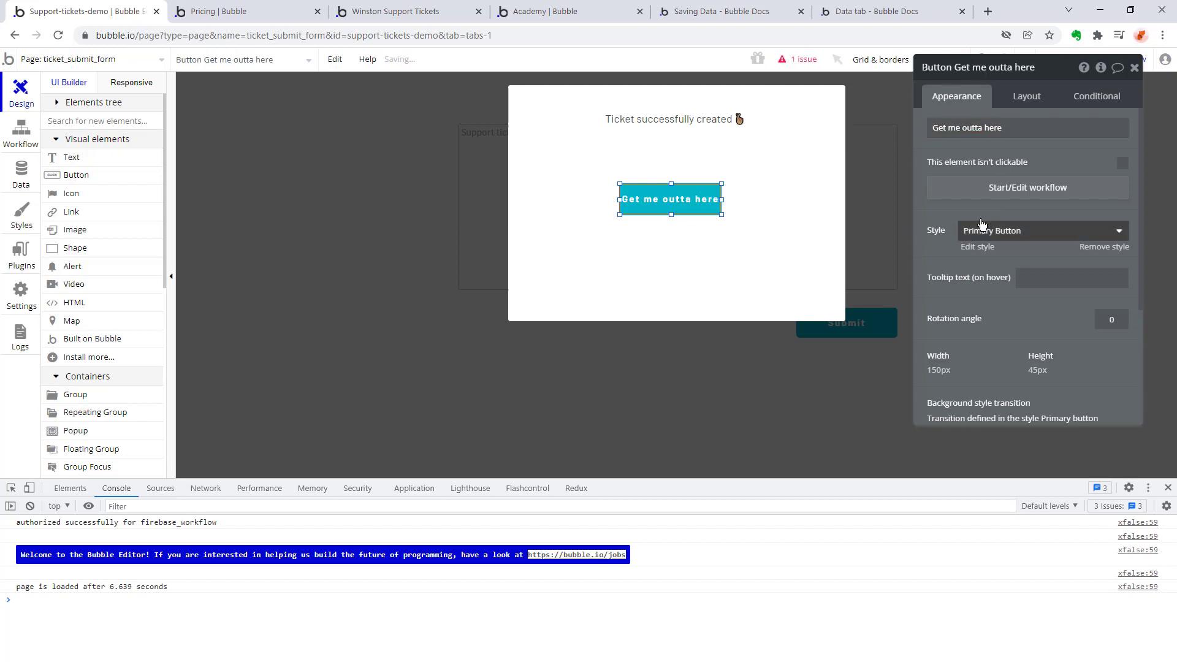
Create a workflow for the "Get me outta here" button that goes to the index page.
{"action": "left_click", "coordinate": [1018, 190]}
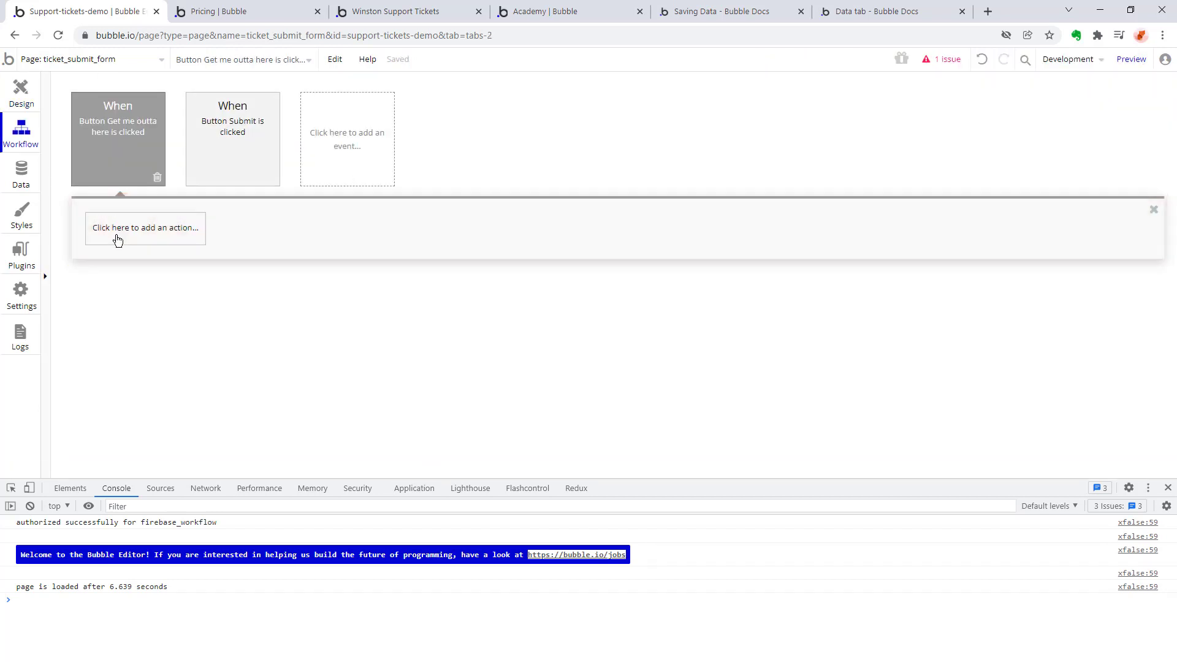
{"action": "left_click", "coordinate": [140, 228]}
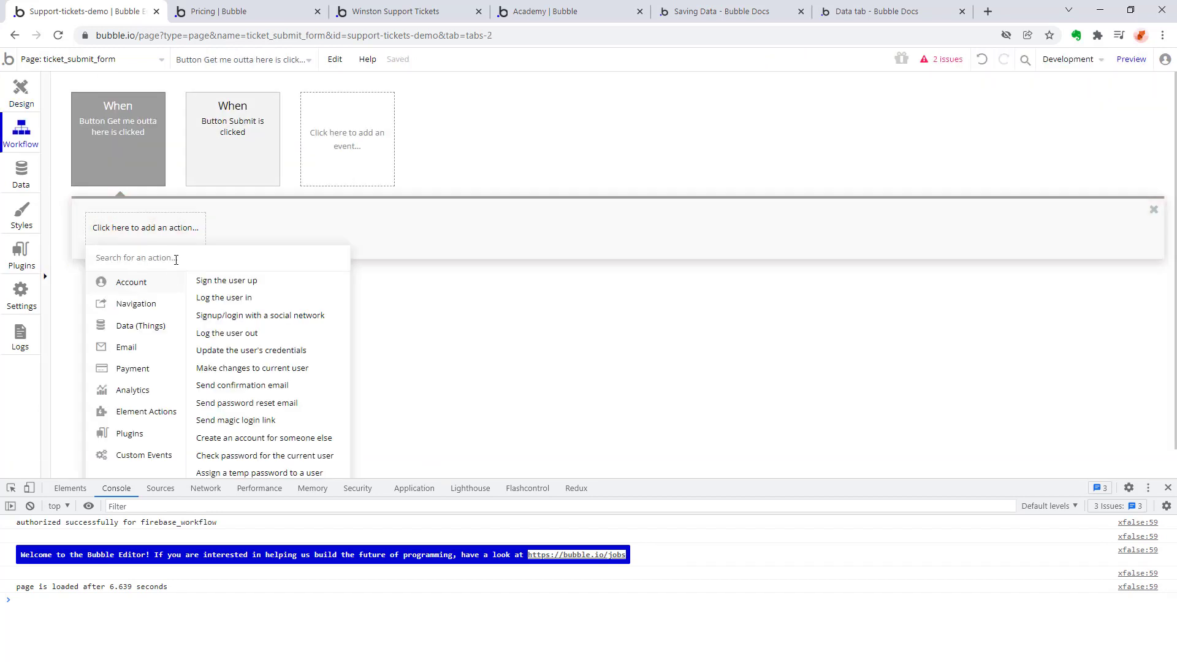
{"action": "mouse_move", "coordinate": [136, 303]}
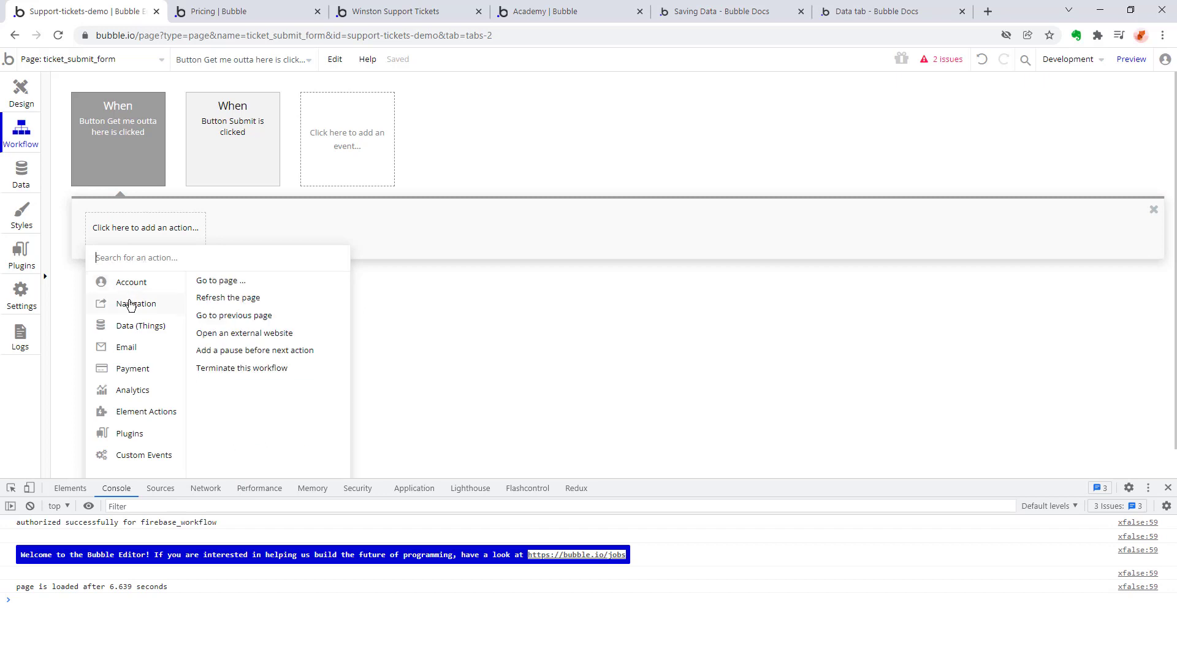
{"action": "left_click", "coordinate": [233, 282]}
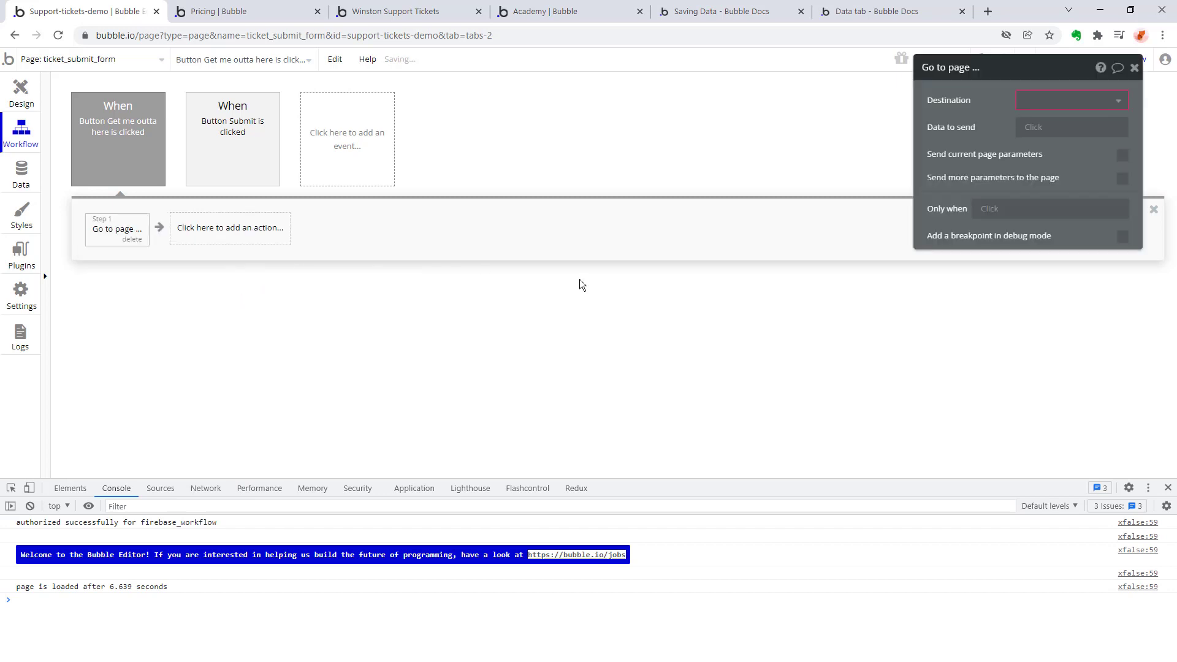
{"action": "left_click", "coordinate": [1042, 100]}
{"action": "left_click", "coordinate": [1032, 117]}
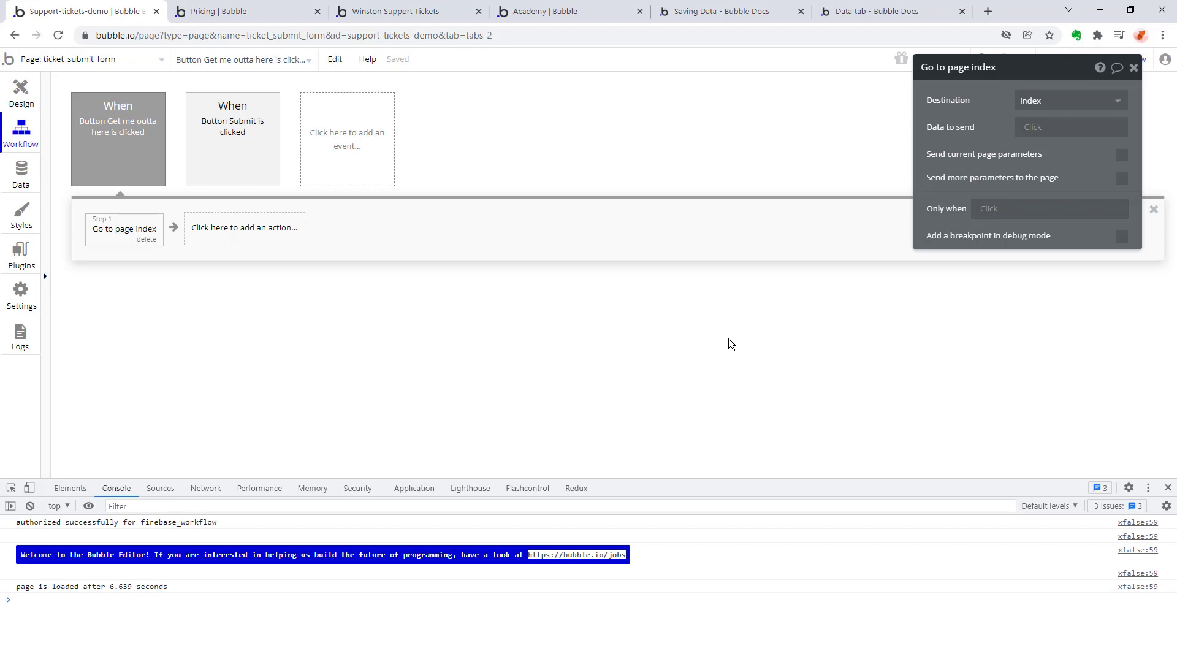
Remove the Submitted At field from the Create a new Ticket action in the Submit button's workflow.
{"action": "left_click", "coordinate": [227, 150]}
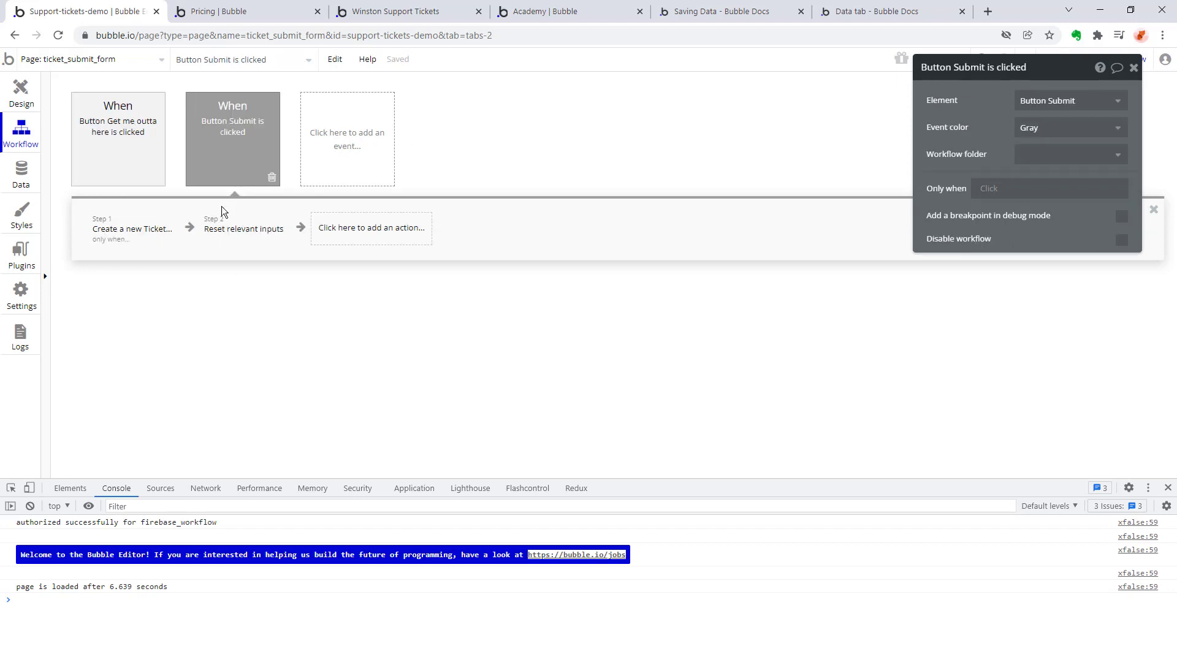
{"action": "left_click", "coordinate": [136, 232]}
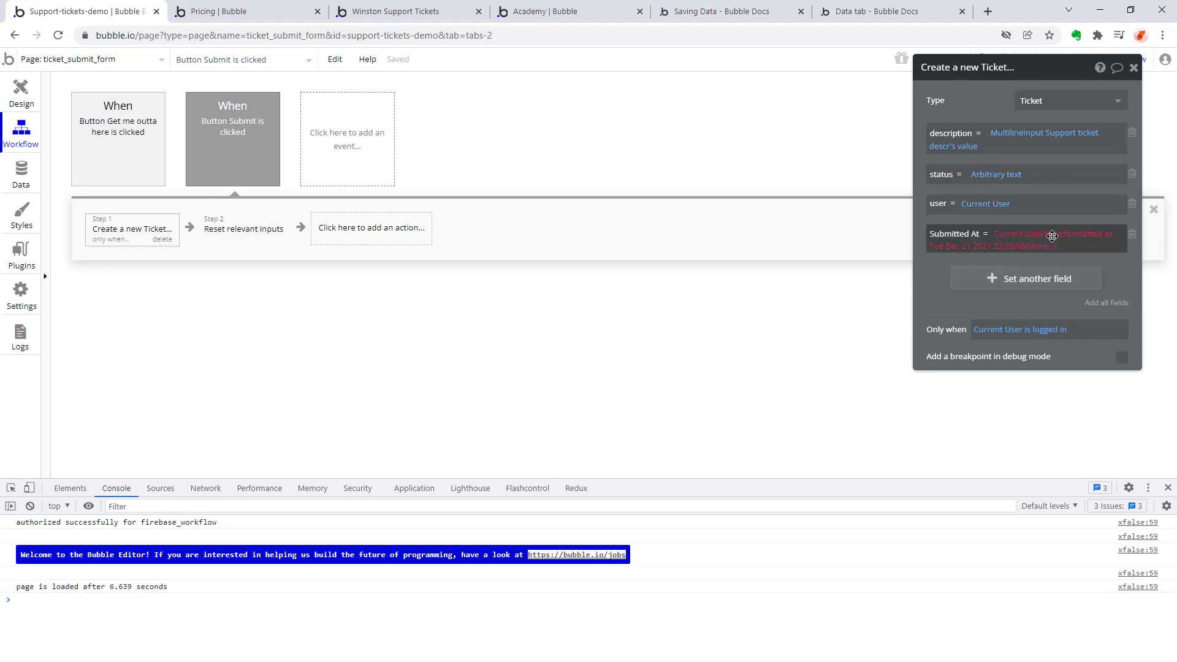
{"action": "left_click", "coordinate": [1132, 234]}
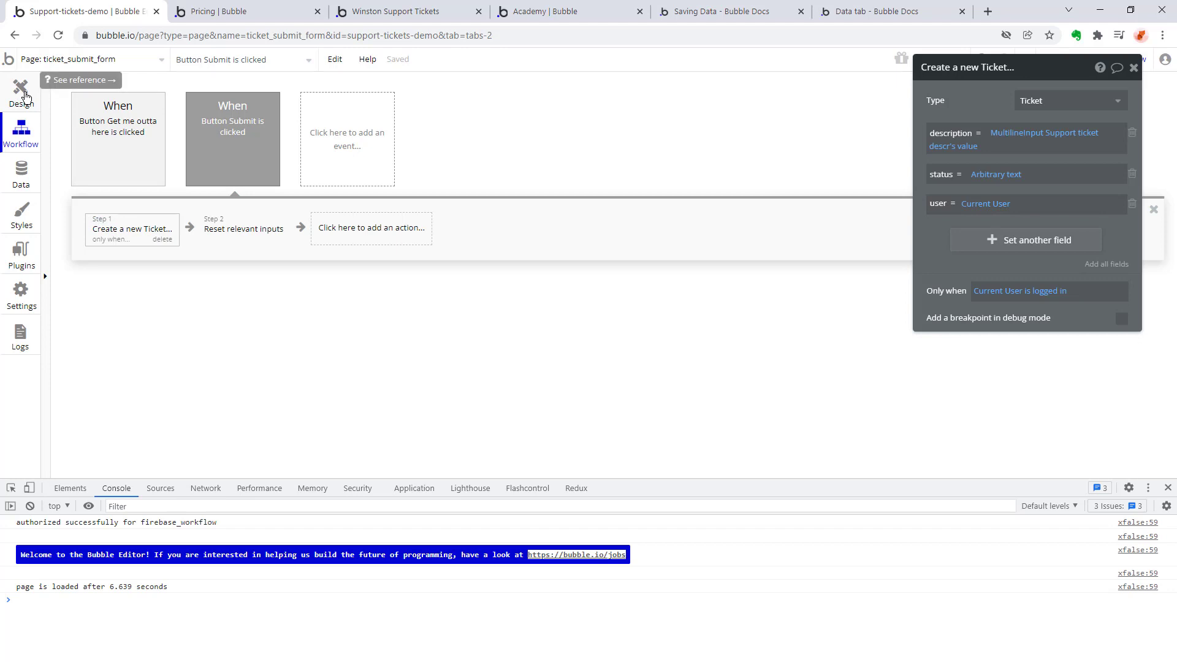
Preview the ticket_submit_form page, submit a ticket described as "Help! I need some IT support fast!" and reload the page.
{"action": "left_click", "coordinate": [24, 92]}
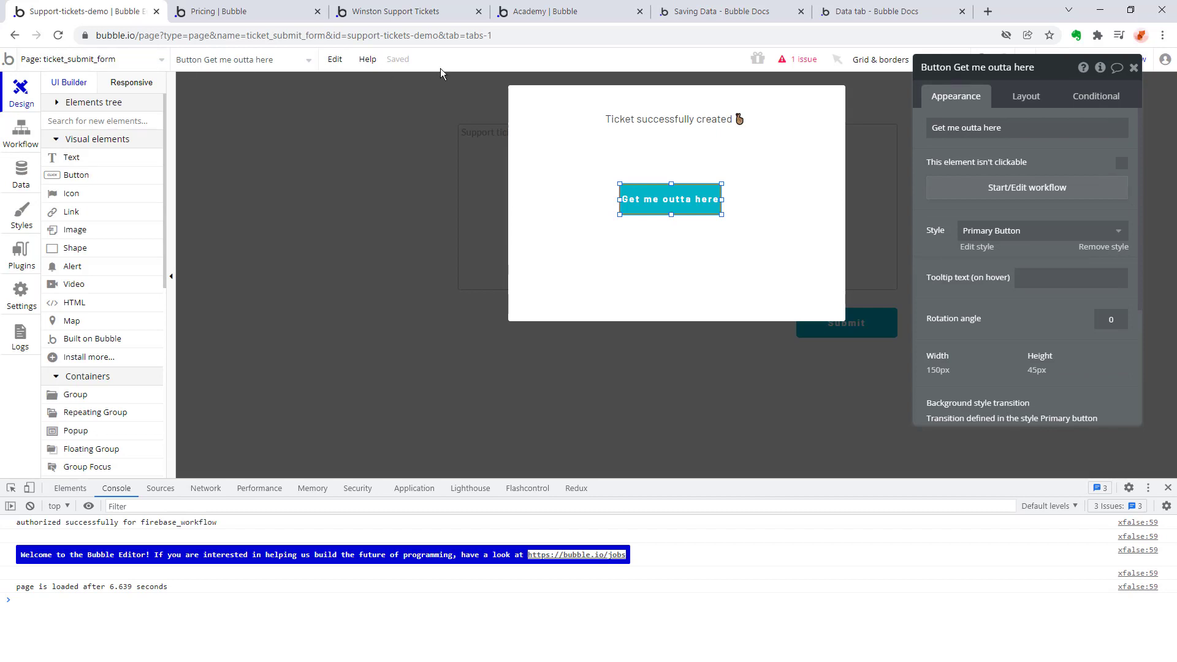
{"action": "left_click_drag", "start_coordinate": [1060, 68], "coordinate": [1074, 92]}
{"action": "left_click", "coordinate": [1131, 59]}
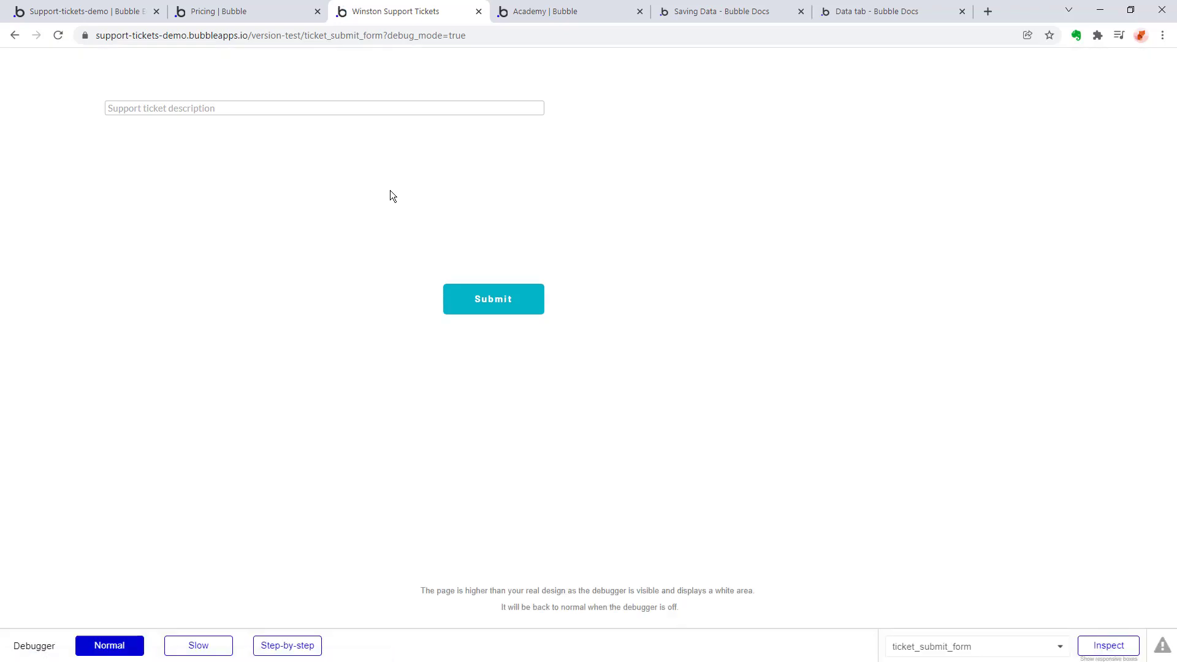
{"action": "left_click", "coordinate": [203, 109]}
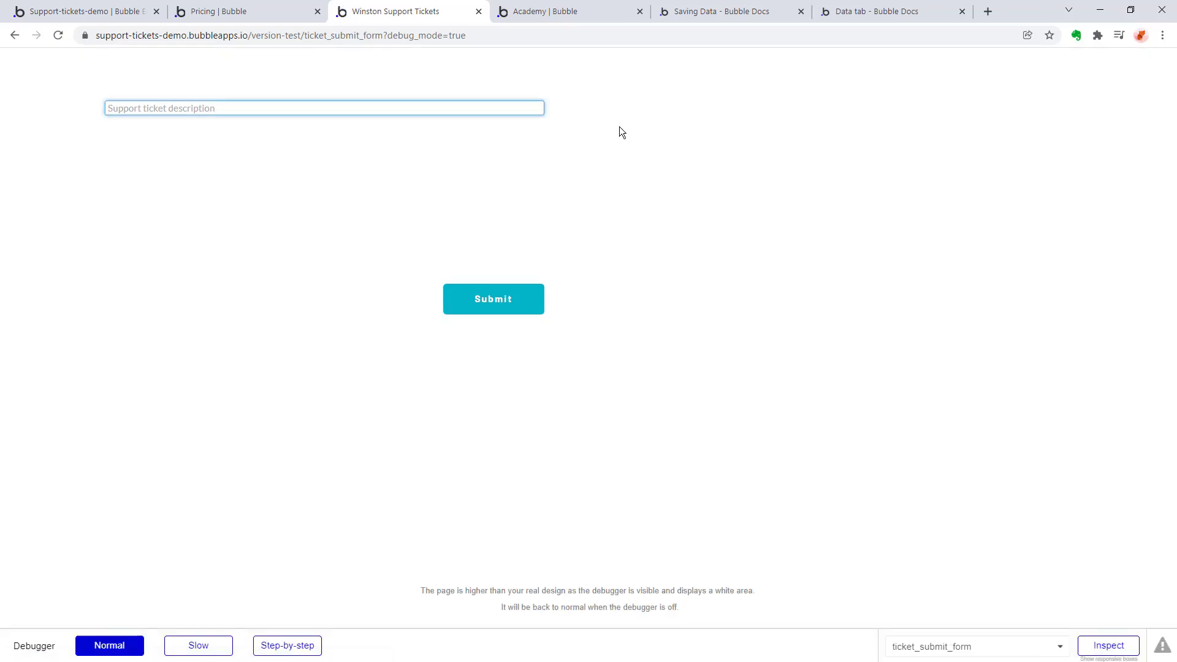
{"action": "type", "text": "Help! I need some IT support fast!"}
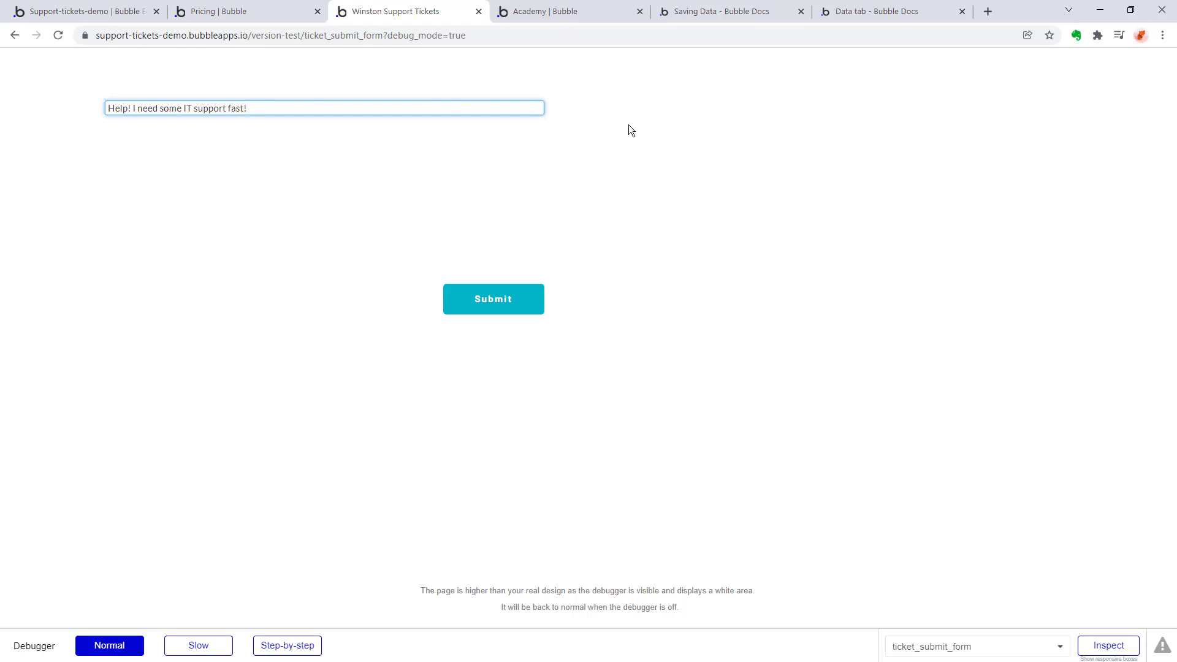
{"action": "left_click", "coordinate": [517, 300]}
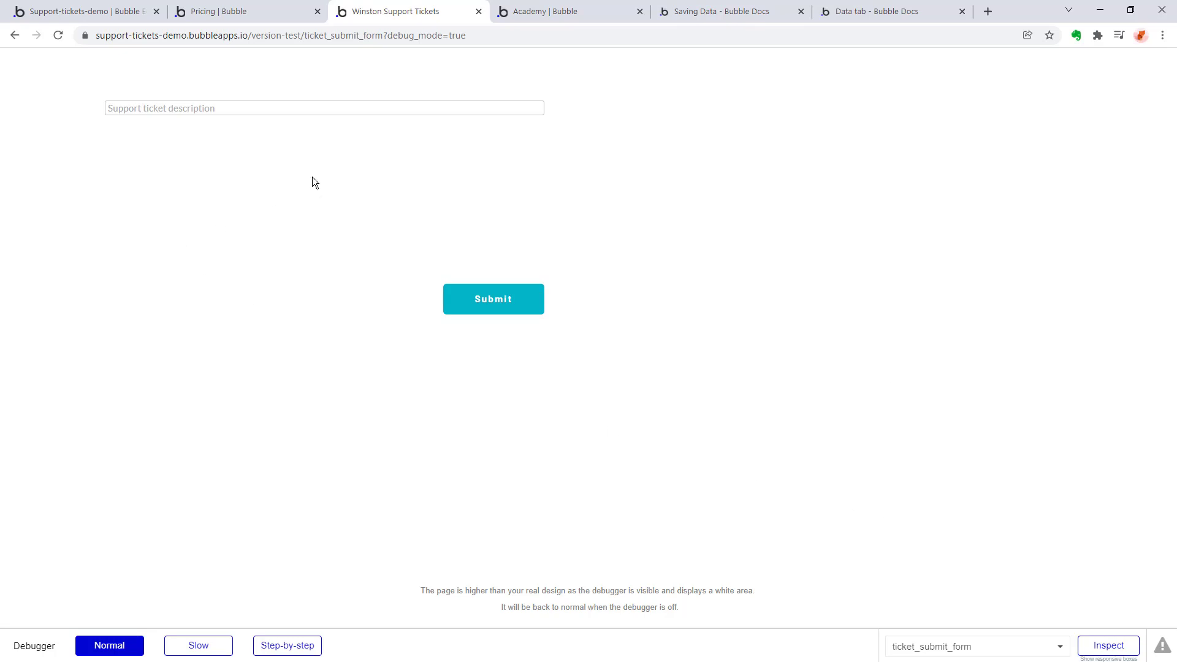
{"action": "left_click", "coordinate": [55, 34]}
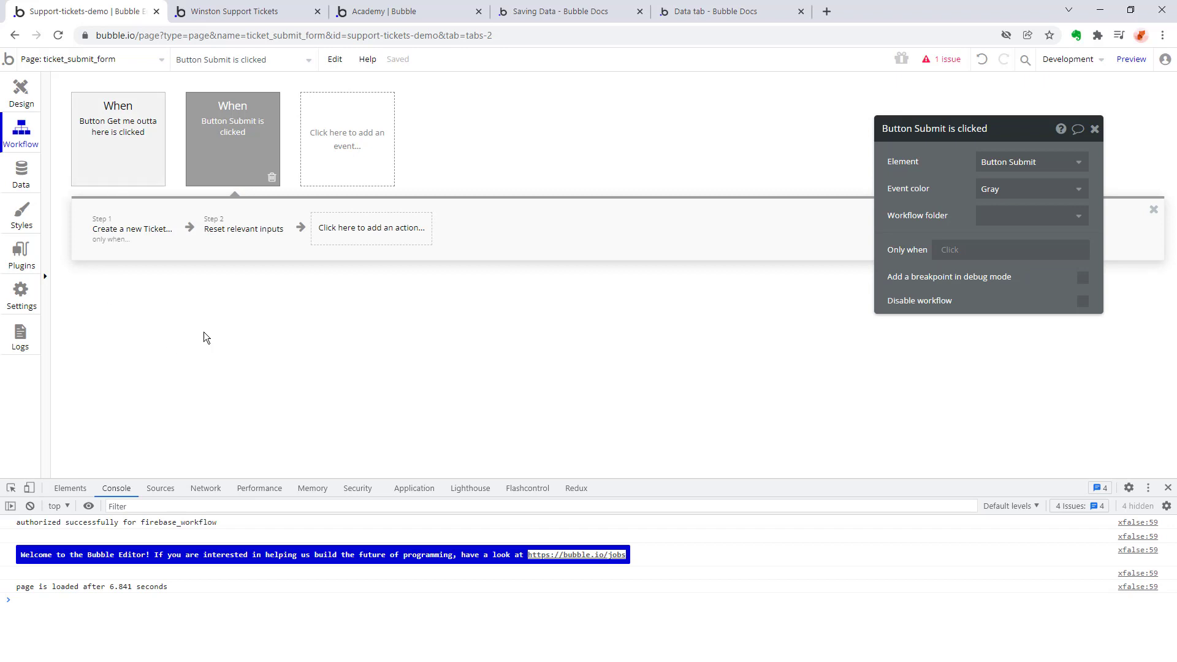
Check the Create a new Ticket action, then preview the index page and log in with the saved account.
{"action": "left_click", "coordinate": [118, 237]}
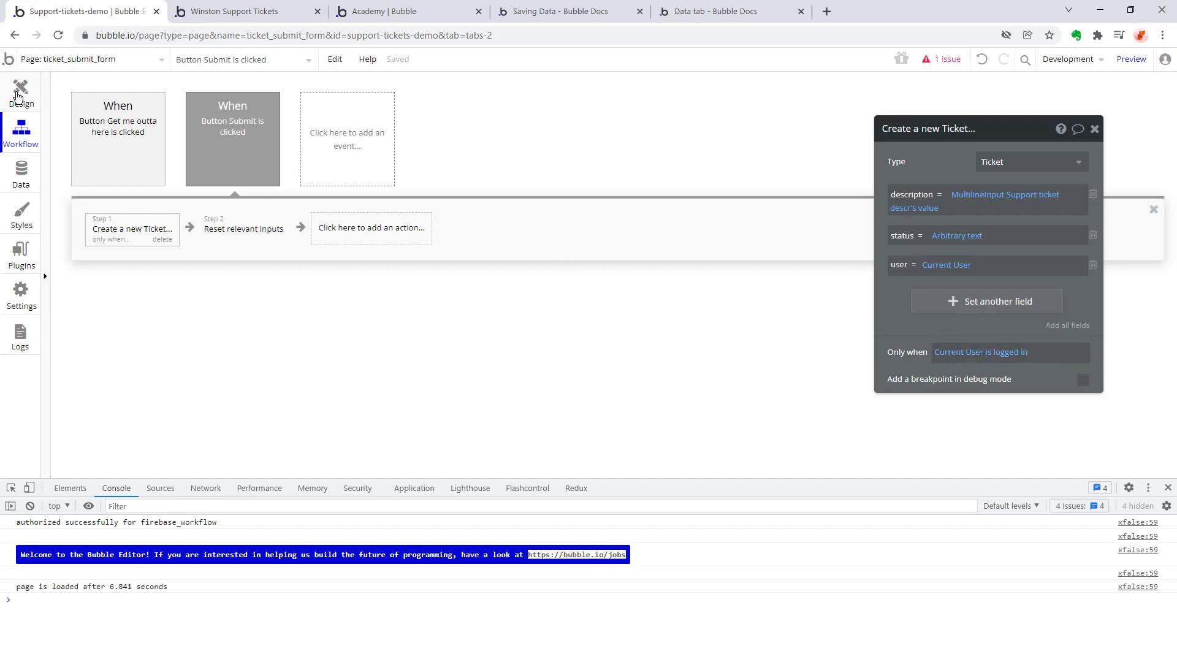
{"action": "left_click", "coordinate": [18, 96]}
{"action": "left_click", "coordinate": [80, 59]}
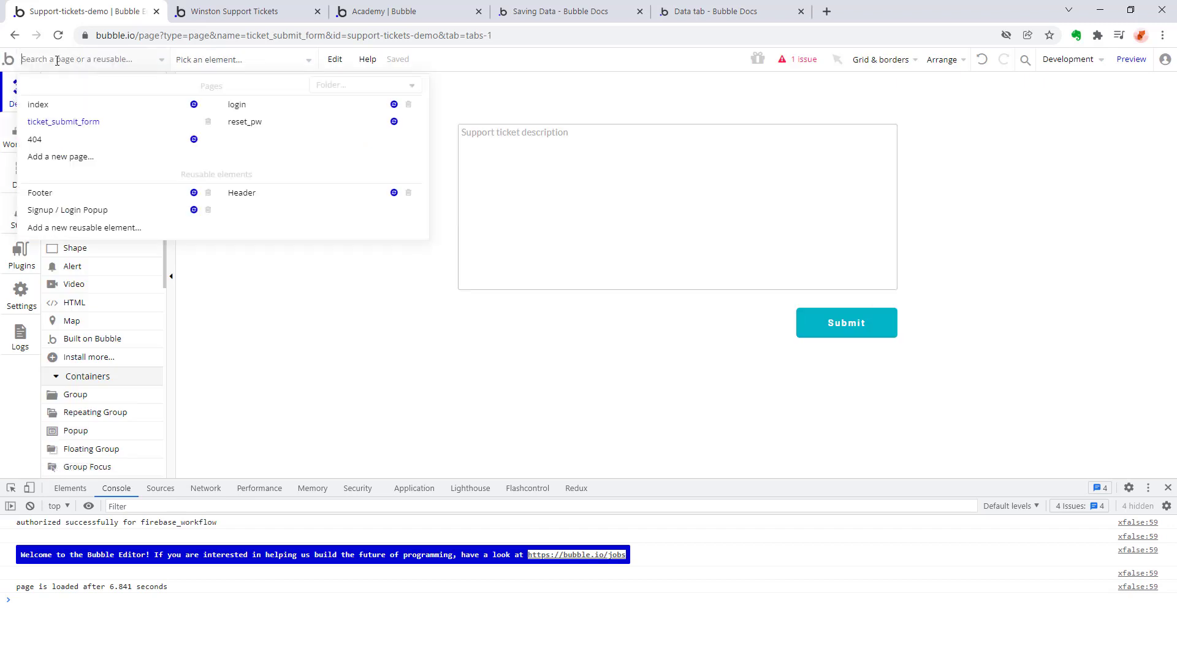
{"action": "left_click", "coordinate": [38, 105]}
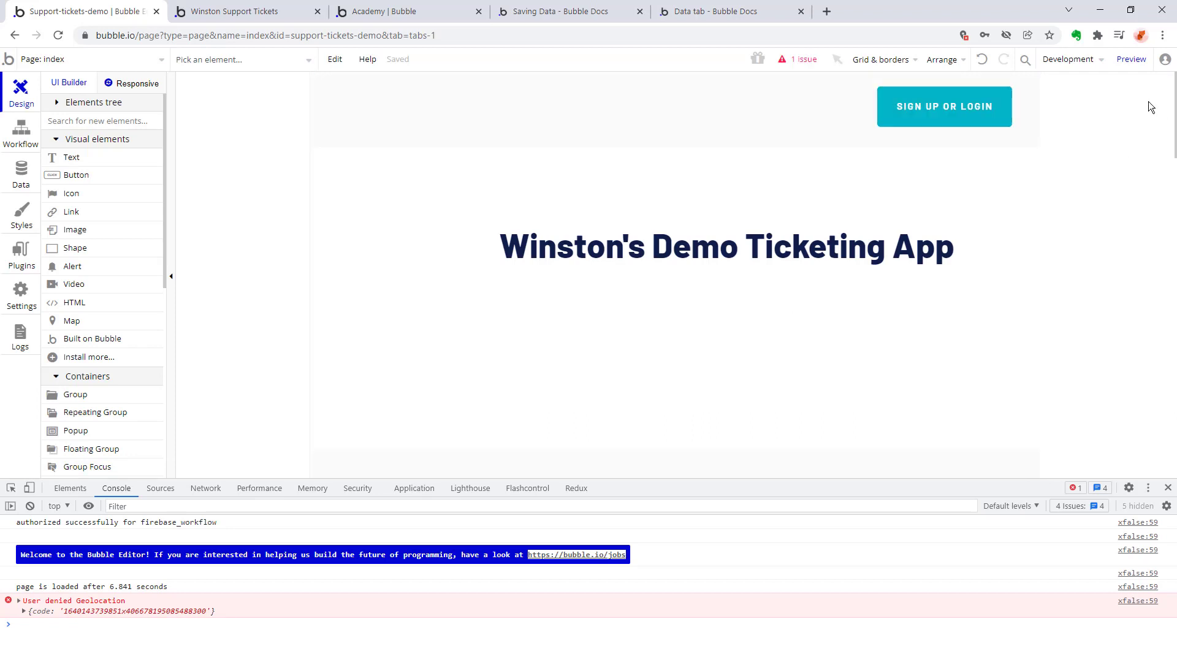
{"action": "left_click", "coordinate": [1131, 59]}
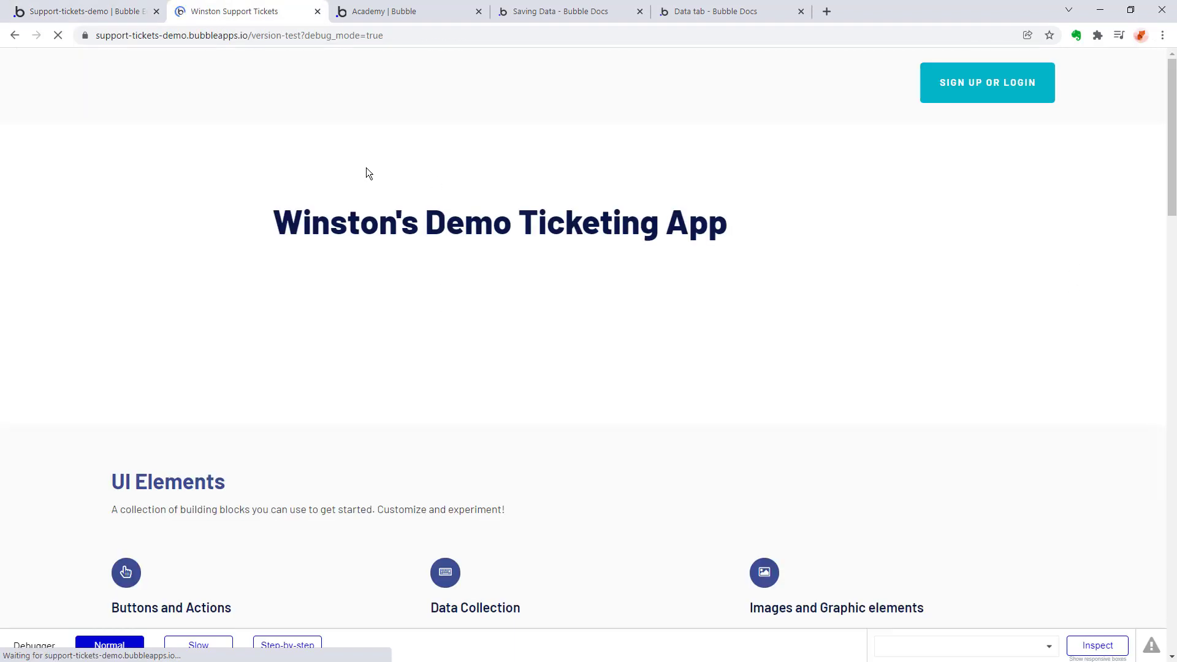
{"action": "left_click", "coordinate": [938, 92]}
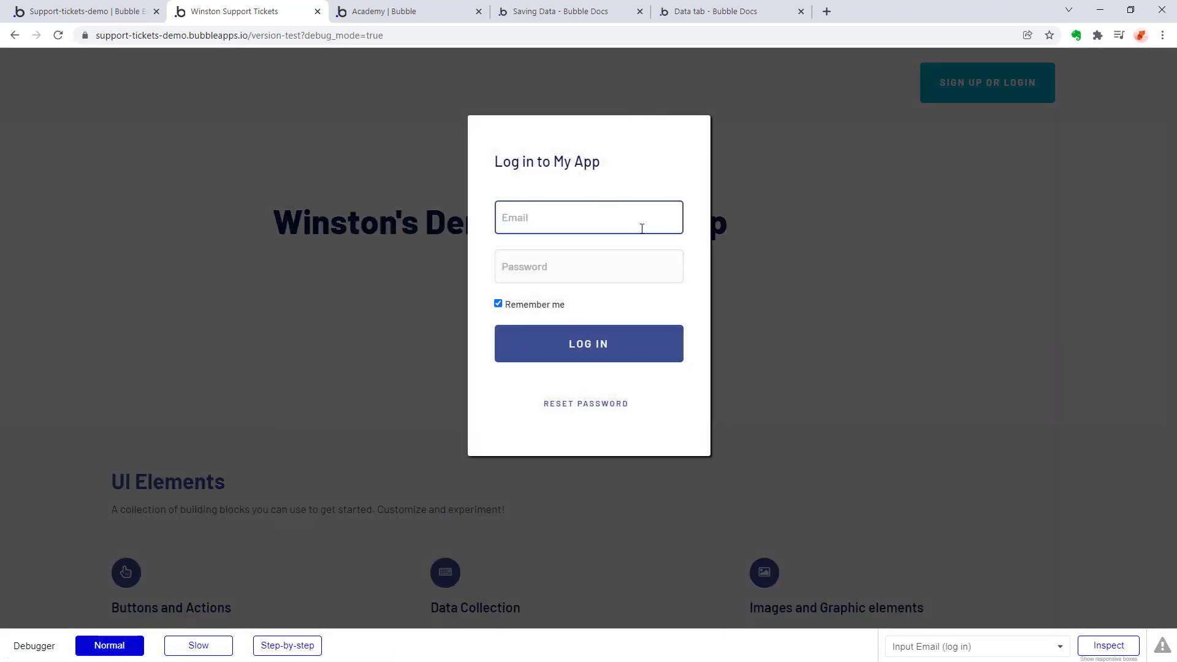
{"action": "left_click", "coordinate": [605, 348]}
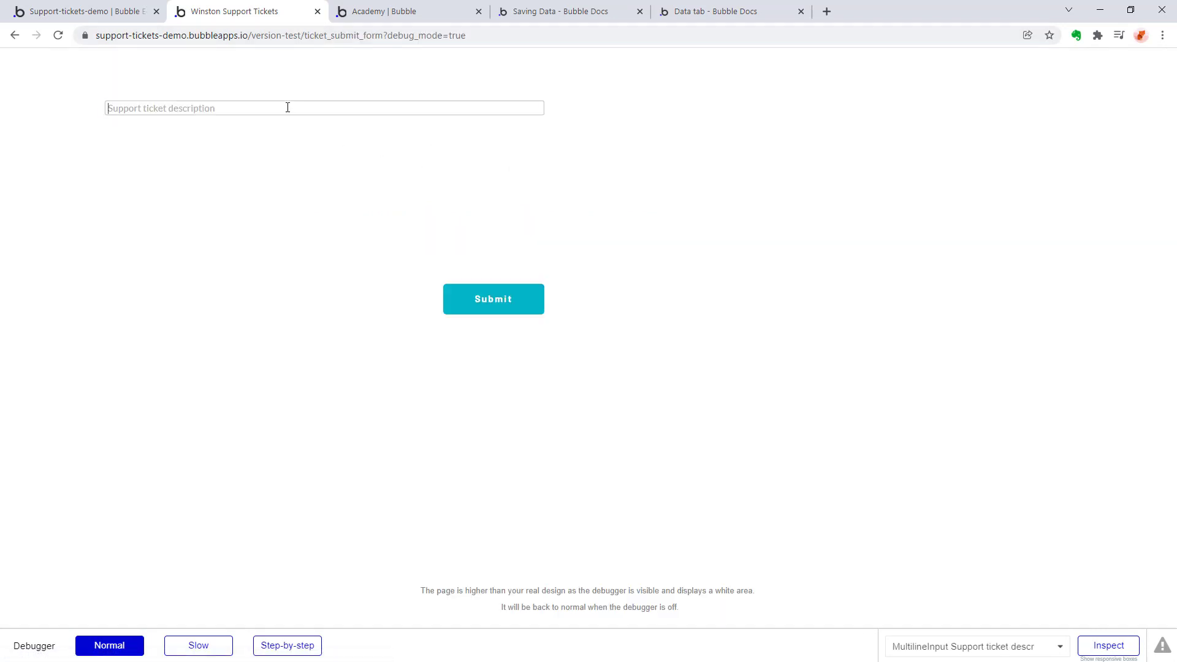
On the live ticket form, submit a ticket described as "Help! My app is broken AF".
{"action": "left_click", "coordinate": [286, 108]}
{"action": "type", "text": "Help! My app is broken AF"}
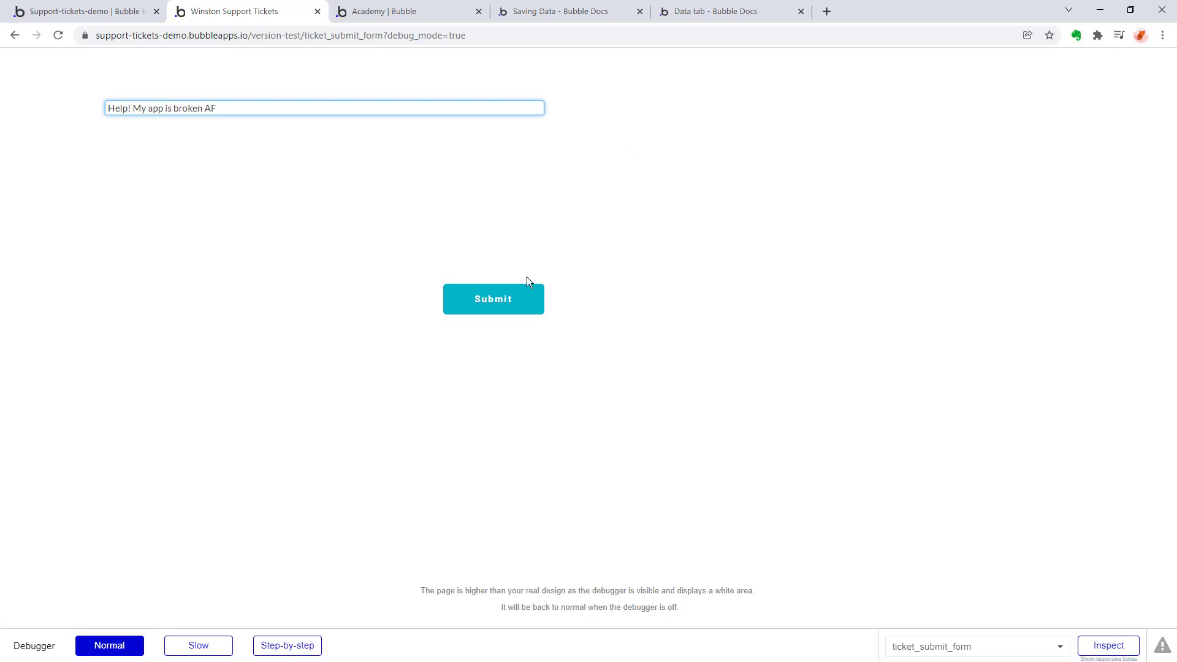
{"action": "left_click", "coordinate": [515, 308]}
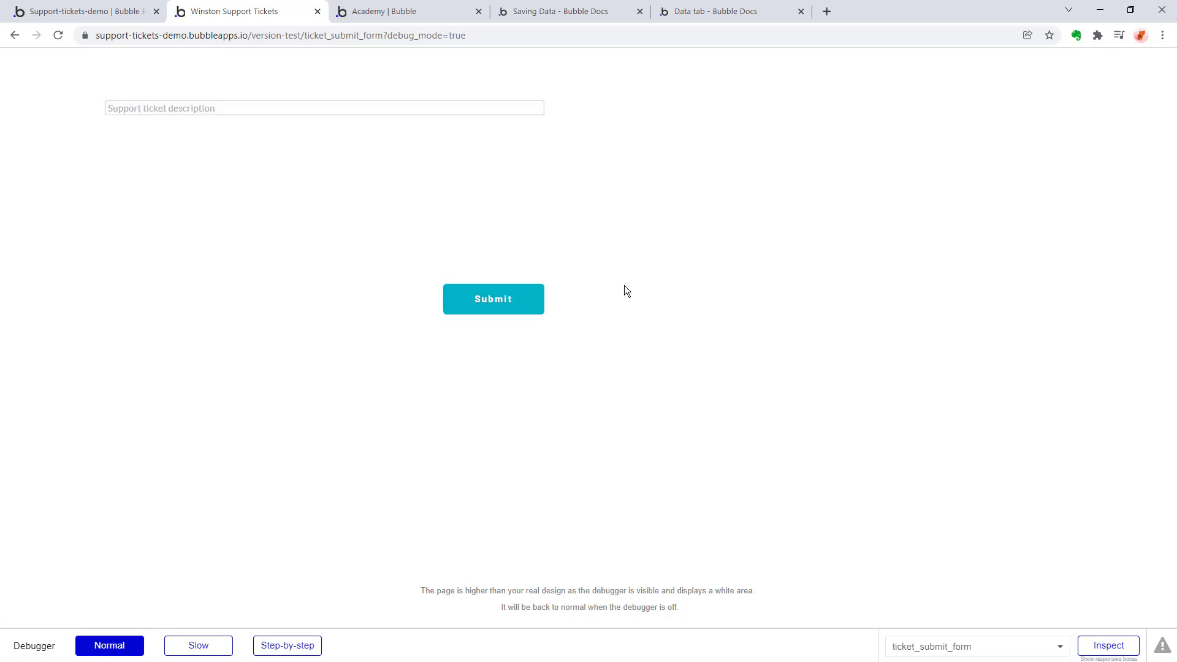
Submit a ticket described as "hello? anybody home?" with the browser's developer console open.
{"action": "right_click", "coordinate": [337, 247]}
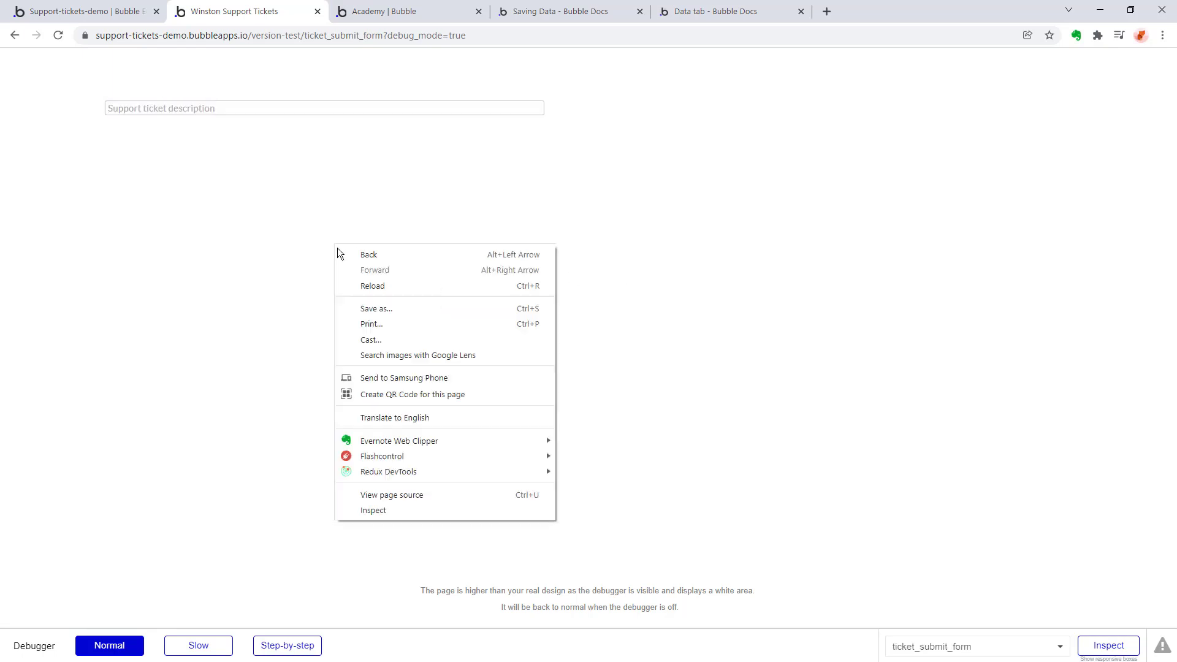
{"action": "left_click", "coordinate": [294, 366]}
{"action": "left_click", "coordinate": [204, 107]}
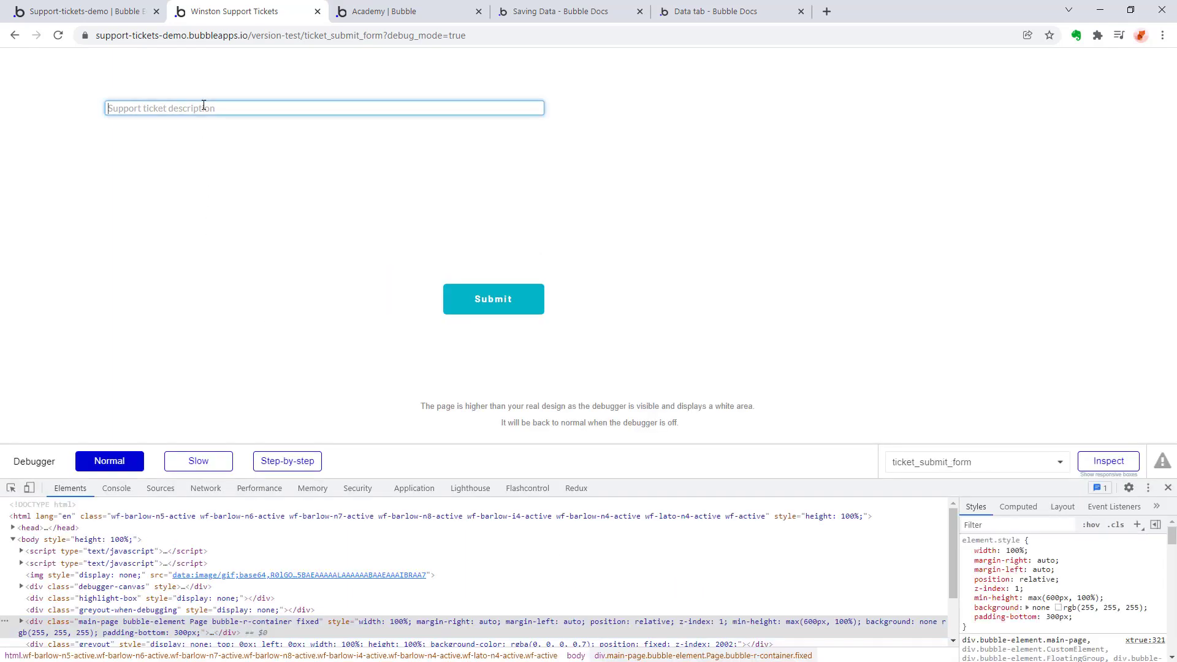
{"action": "type", "text": "hello?"}
{"action": "left_click", "coordinate": [116, 488]}
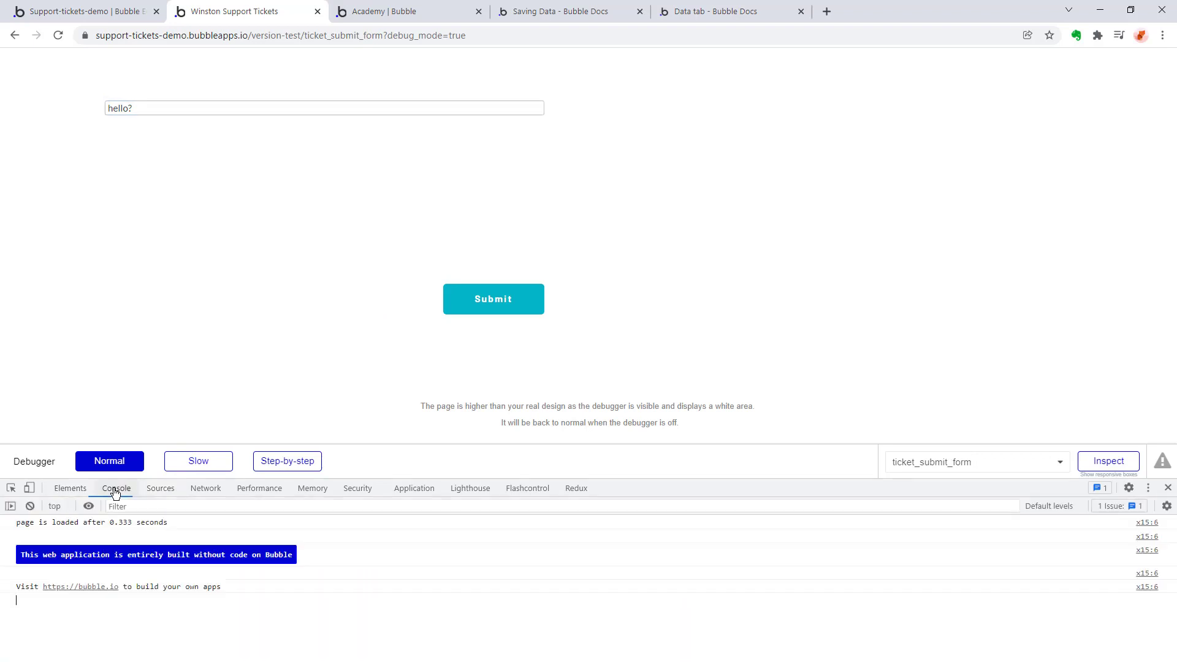
{"action": "left_click", "coordinate": [231, 112]}
{"action": "type", "text": "anybody home?"}
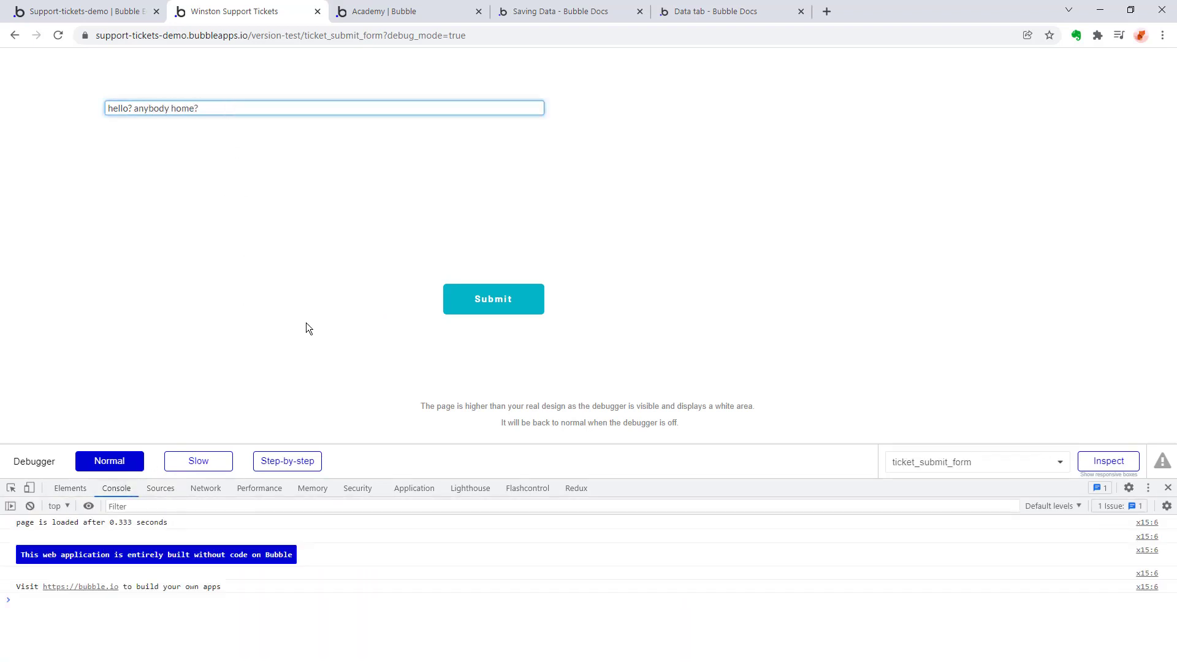
{"action": "left_click", "coordinate": [492, 299]}
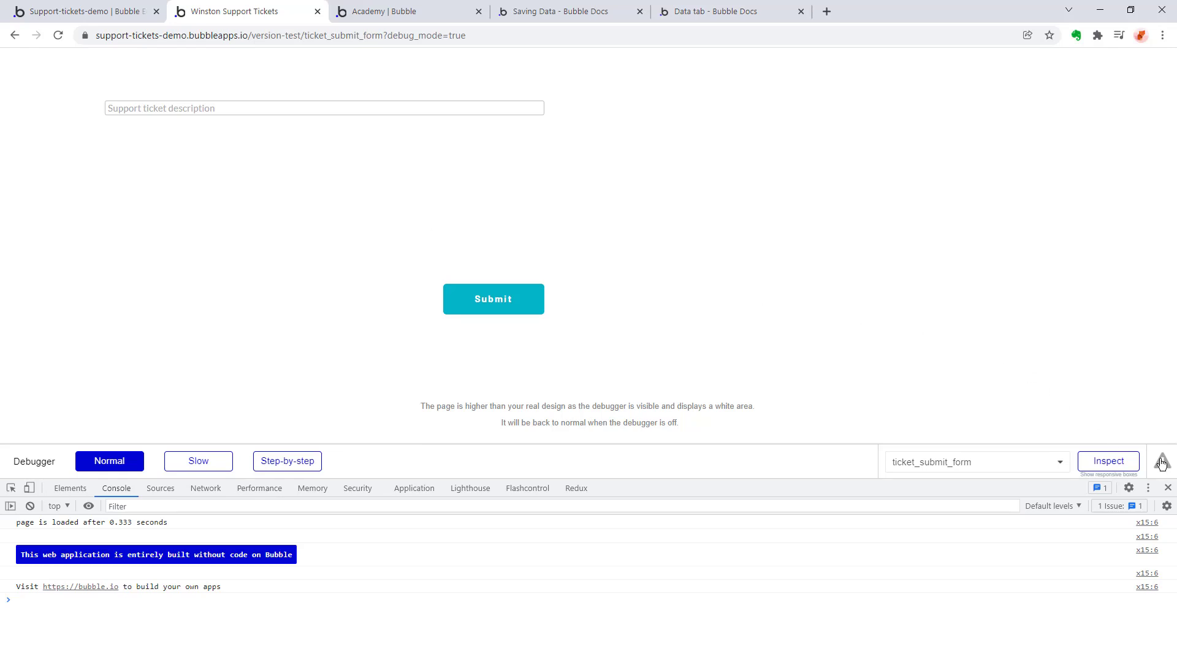
{"action": "left_click", "coordinate": [1104, 459]}
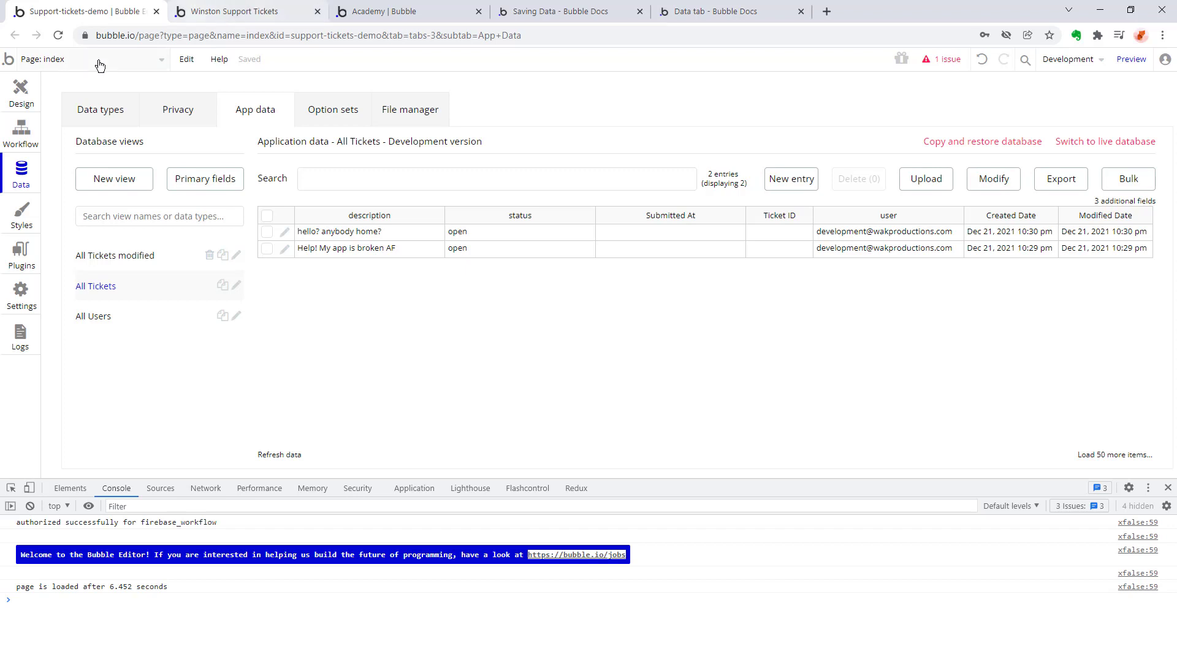
Switch to the design view of the ticket_submit_form page and open the page's properties.
{"action": "left_click", "coordinate": [21, 92]}
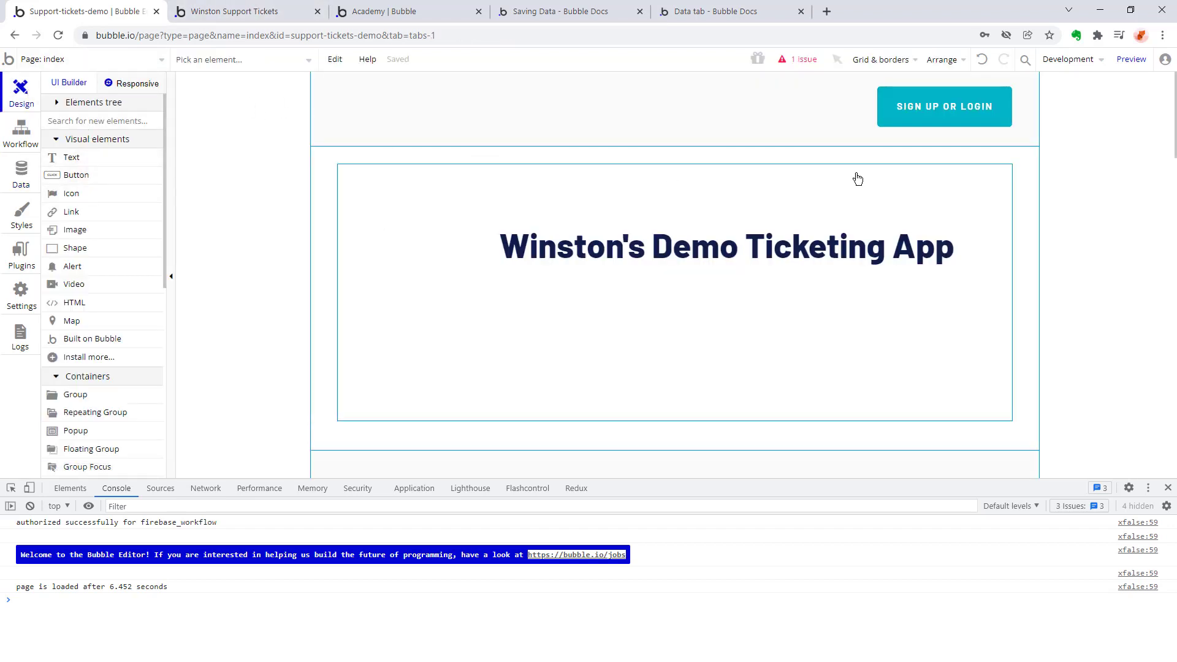
{"action": "left_click", "coordinate": [54, 61]}
{"action": "left_click", "coordinate": [64, 120]}
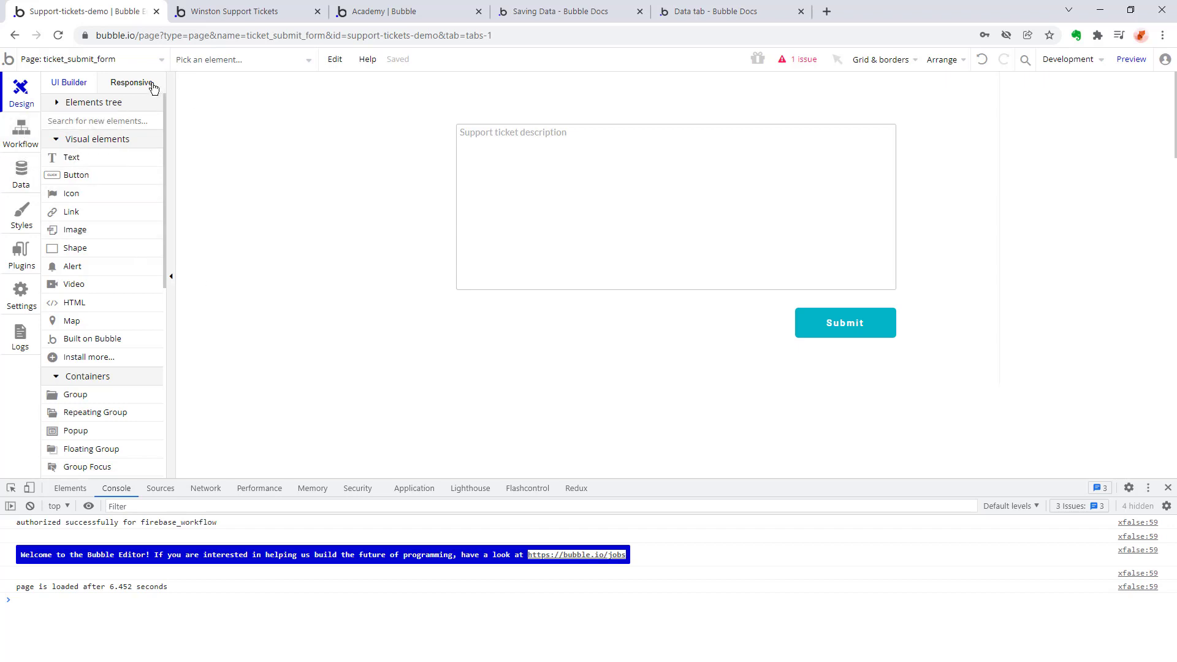
{"action": "left_click", "coordinate": [335, 59]}
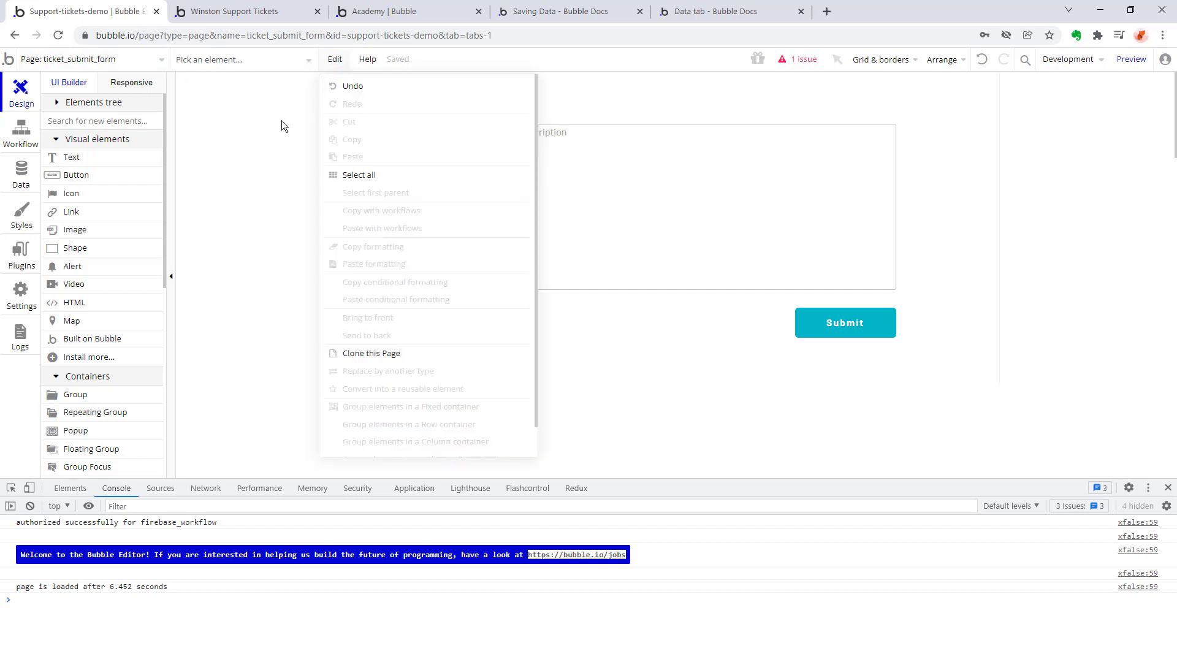
{"action": "left_click", "coordinate": [367, 116]}
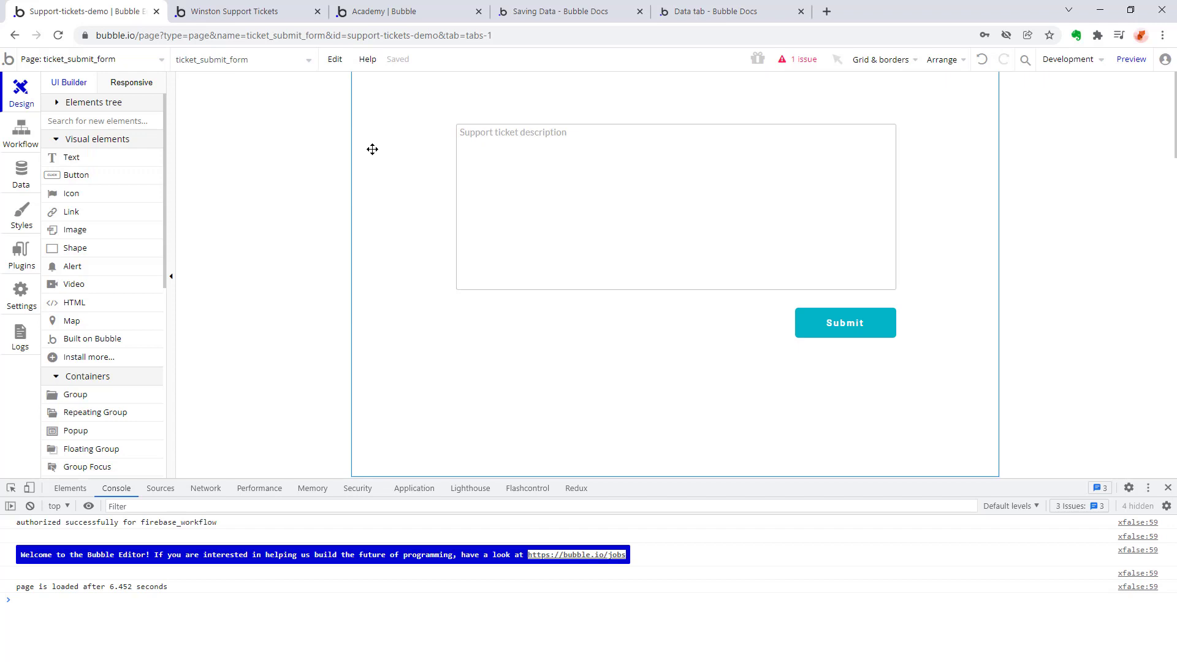
{"action": "double_click", "coordinate": [371, 148]}
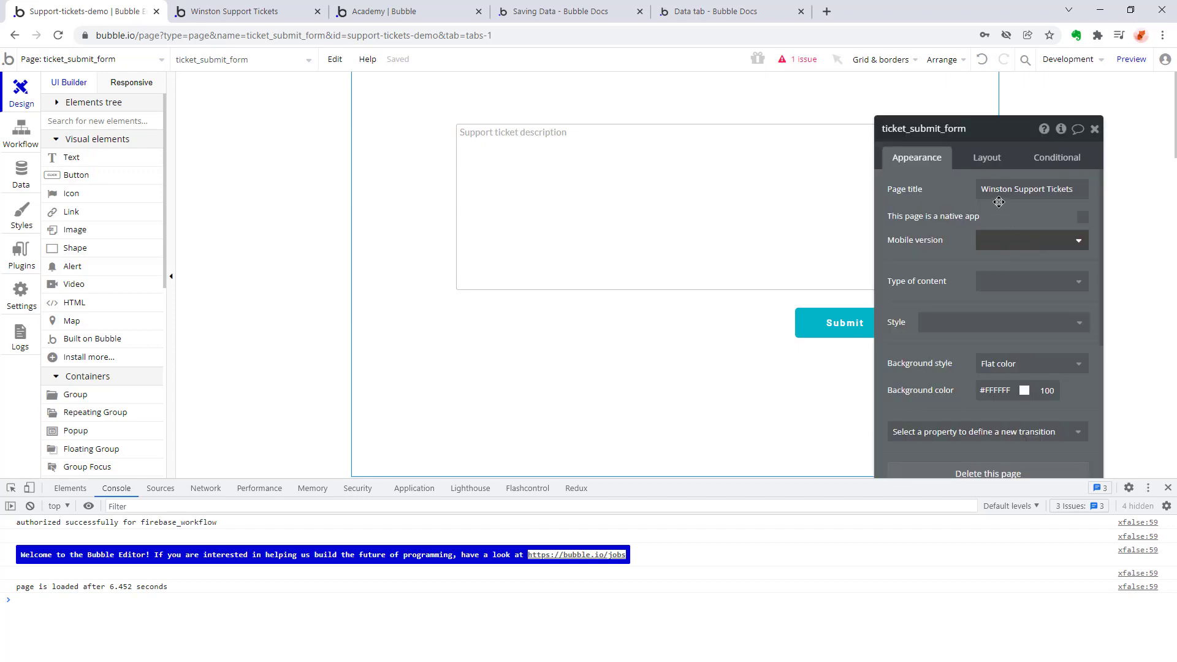
Add a condition to the ticket_submit_form page and check which properties it can change.
{"action": "left_click", "coordinate": [1046, 161]}
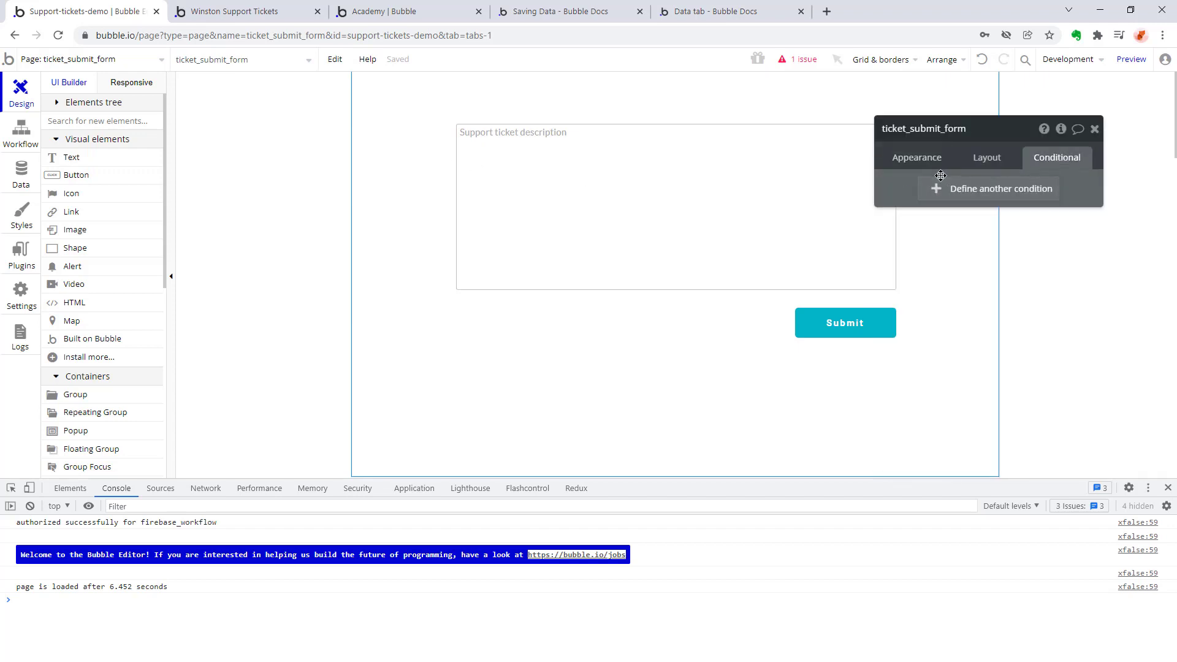
{"action": "left_click", "coordinate": [972, 191]}
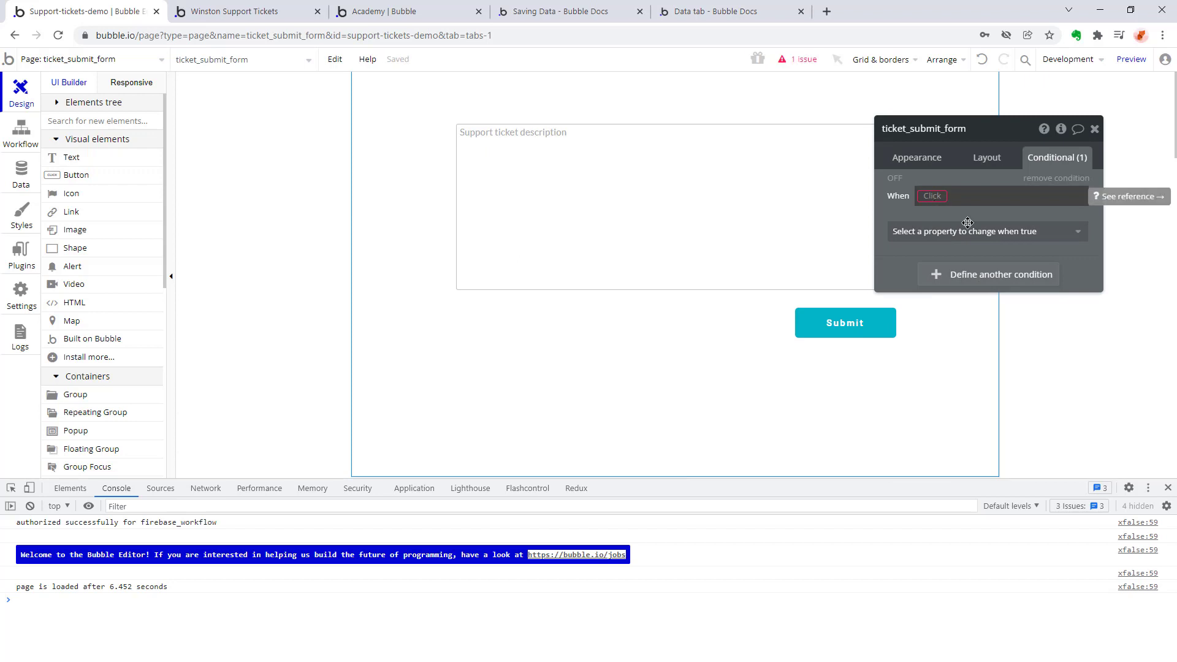
{"action": "left_click", "coordinate": [988, 234]}
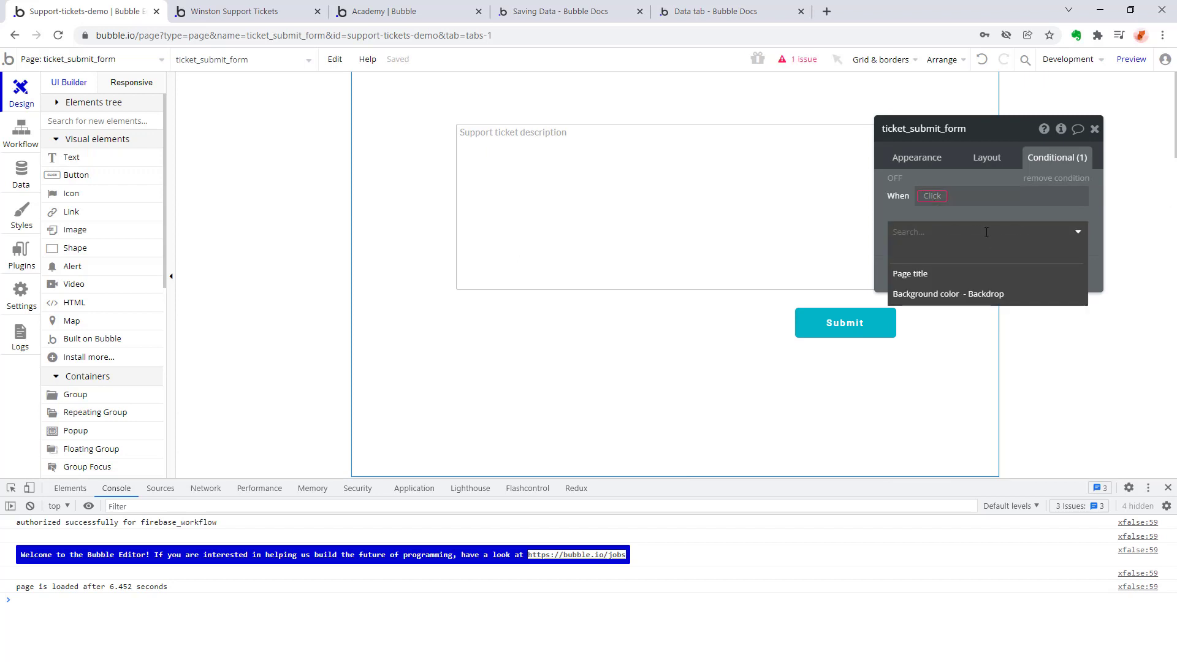
Look through the page's appearance settings, shrinking the developer console to make more room.
{"action": "left_click", "coordinate": [906, 157]}
{"action": "scroll", "coordinate": [947, 257], "scroll_direction": "down", "scroll_amount": 1}
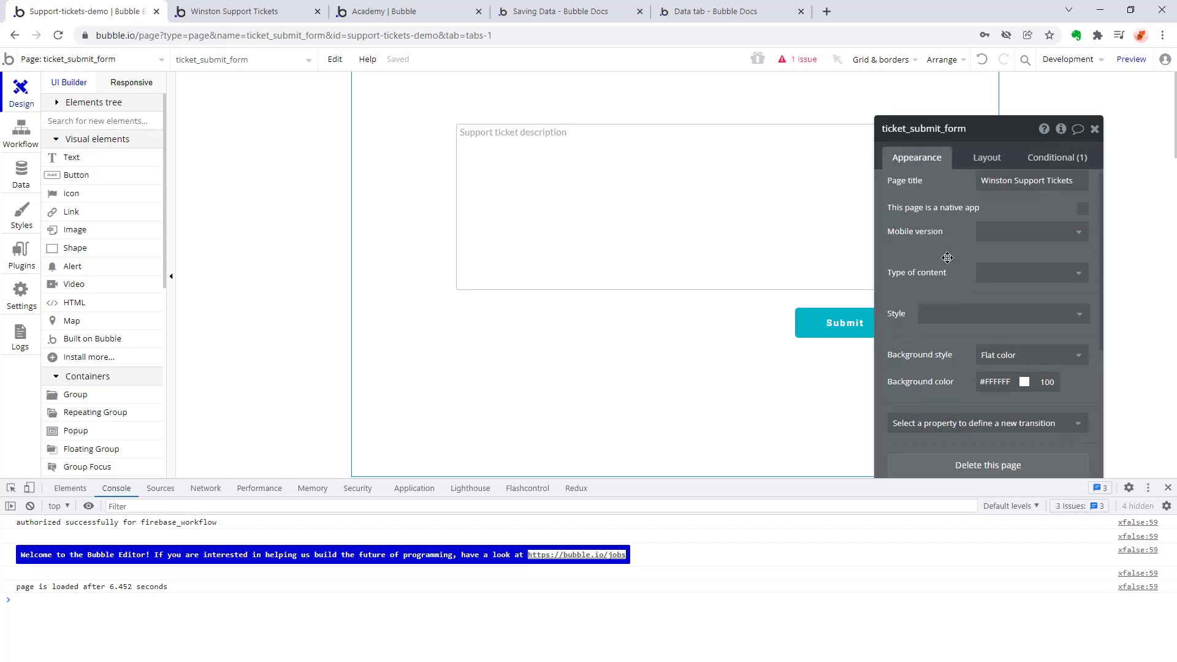
{"action": "scroll", "coordinate": [947, 258], "scroll_direction": "down", "scroll_amount": 4}
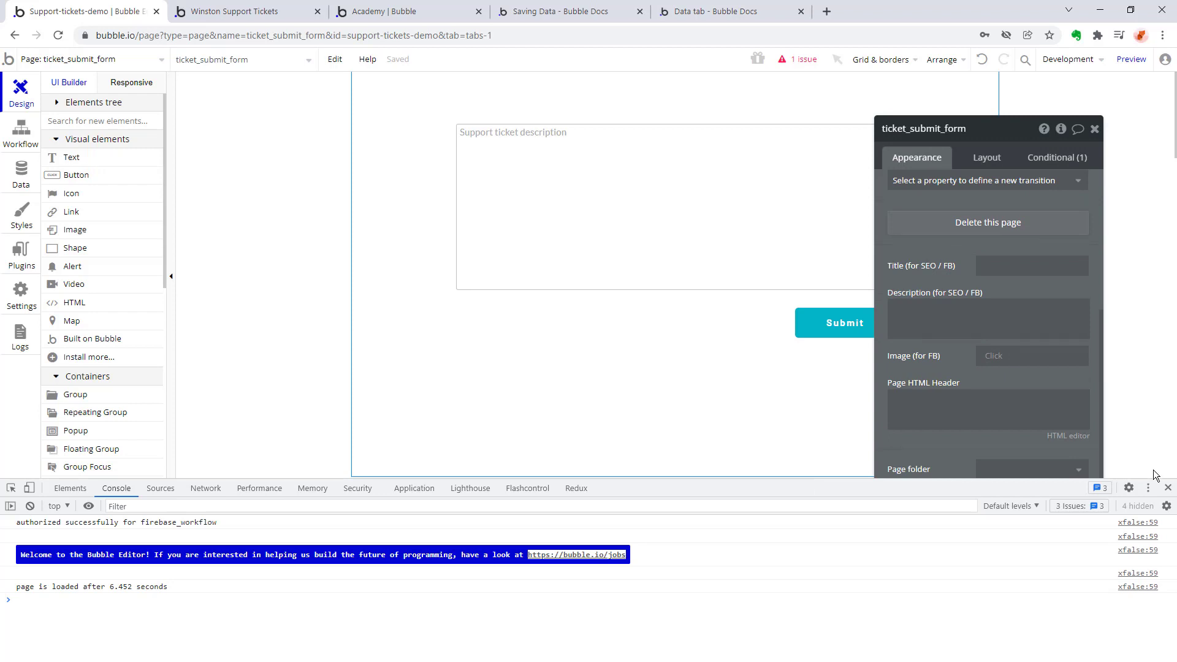
{"action": "left_click_drag", "start_coordinate": [1148, 480], "coordinate": [1148, 577]}
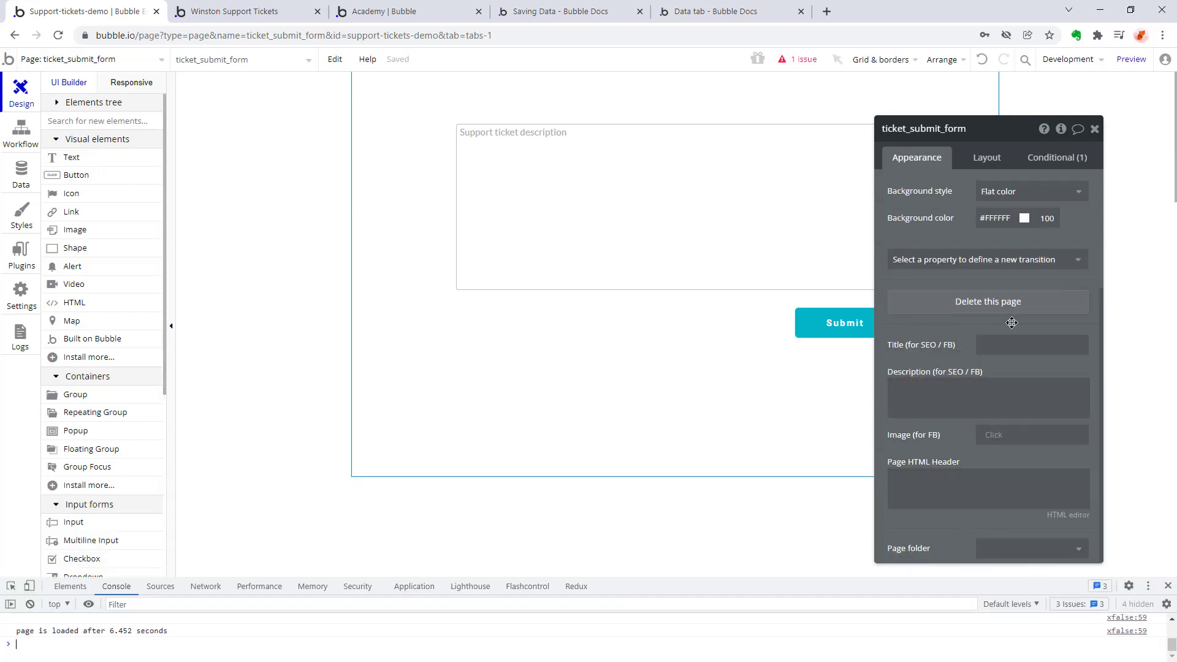
{"action": "scroll", "coordinate": [1011, 322], "scroll_direction": "up", "scroll_amount": 3}
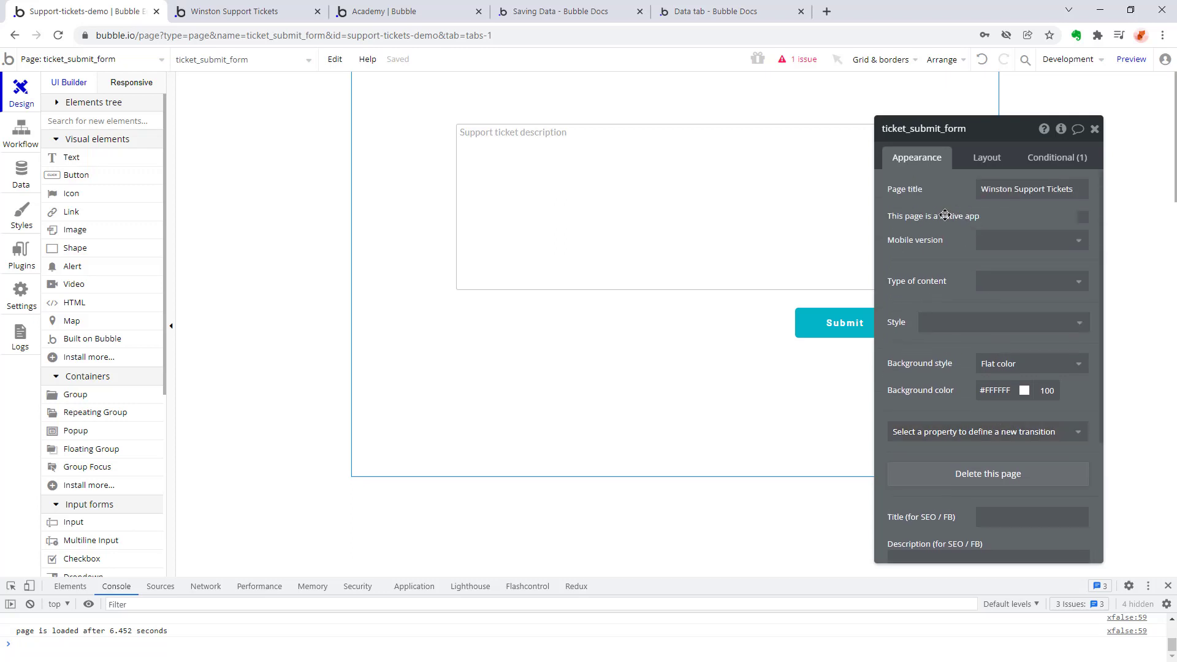
Set the page condition to Current User is logged in and check which properties it can change.
{"action": "left_click", "coordinate": [988, 158]}
{"action": "left_click", "coordinate": [1036, 158]}
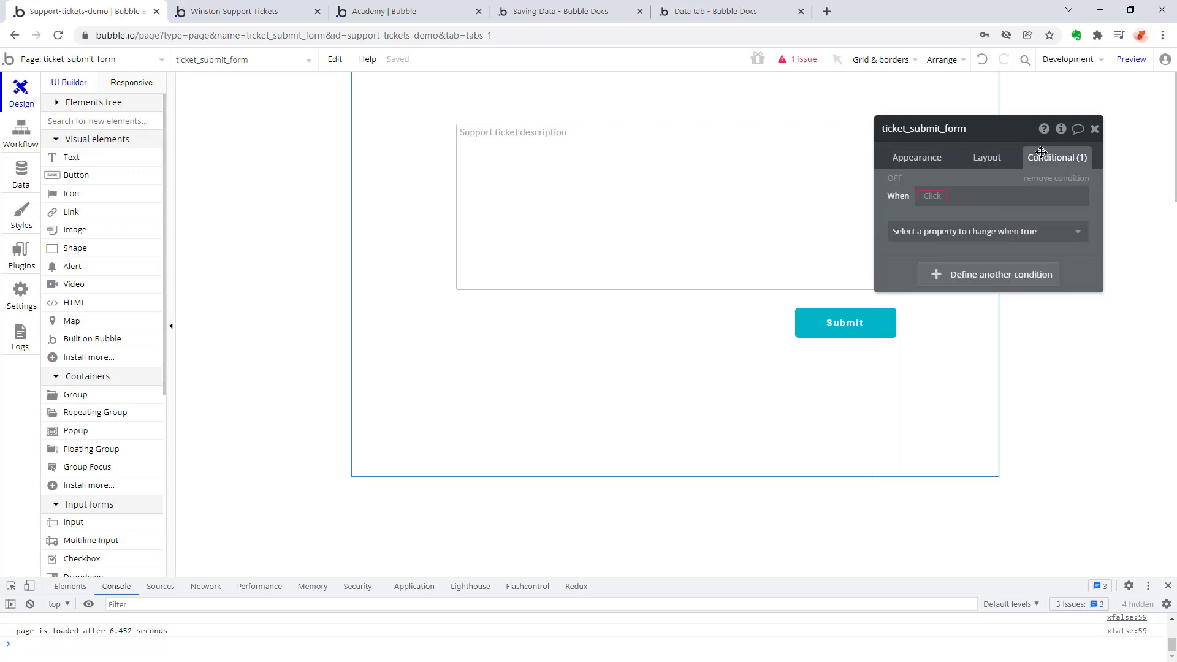
{"action": "left_click", "coordinate": [932, 196]}
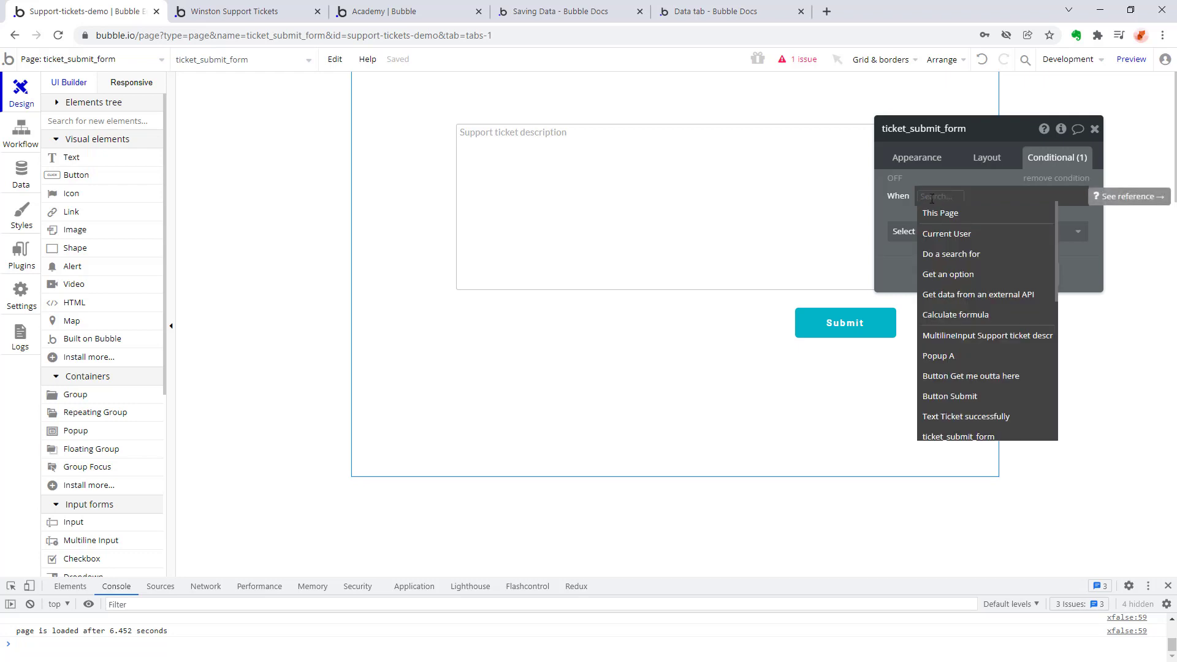
{"action": "left_click", "coordinate": [947, 233]}
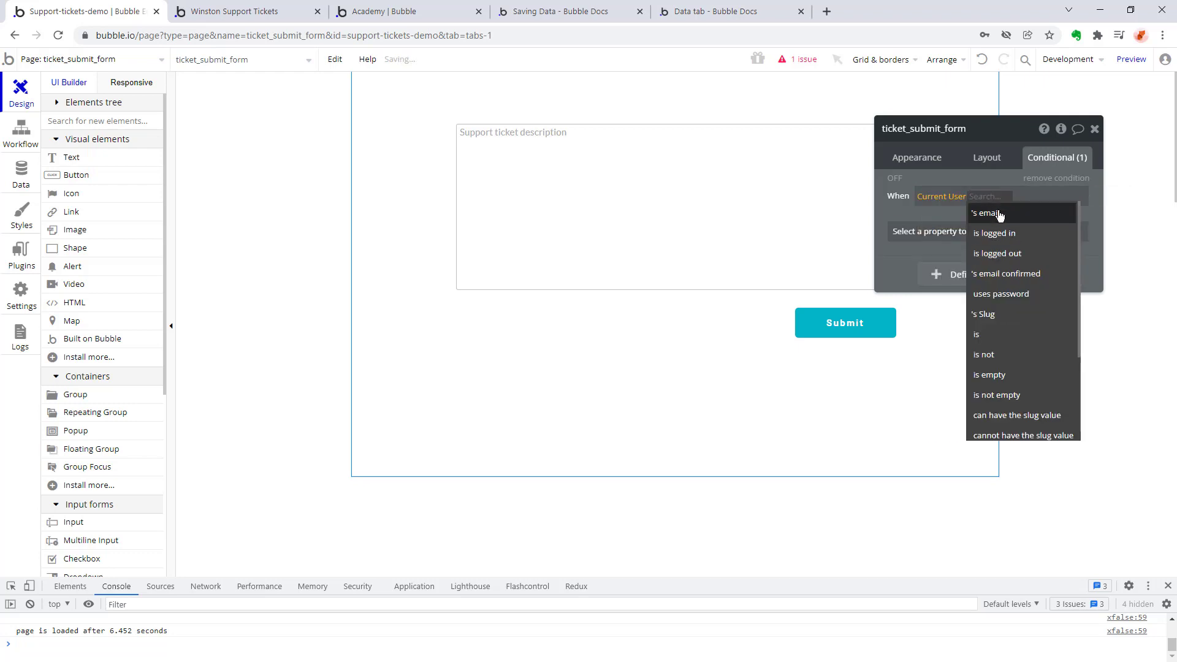
{"action": "left_click", "coordinate": [1007, 233]}
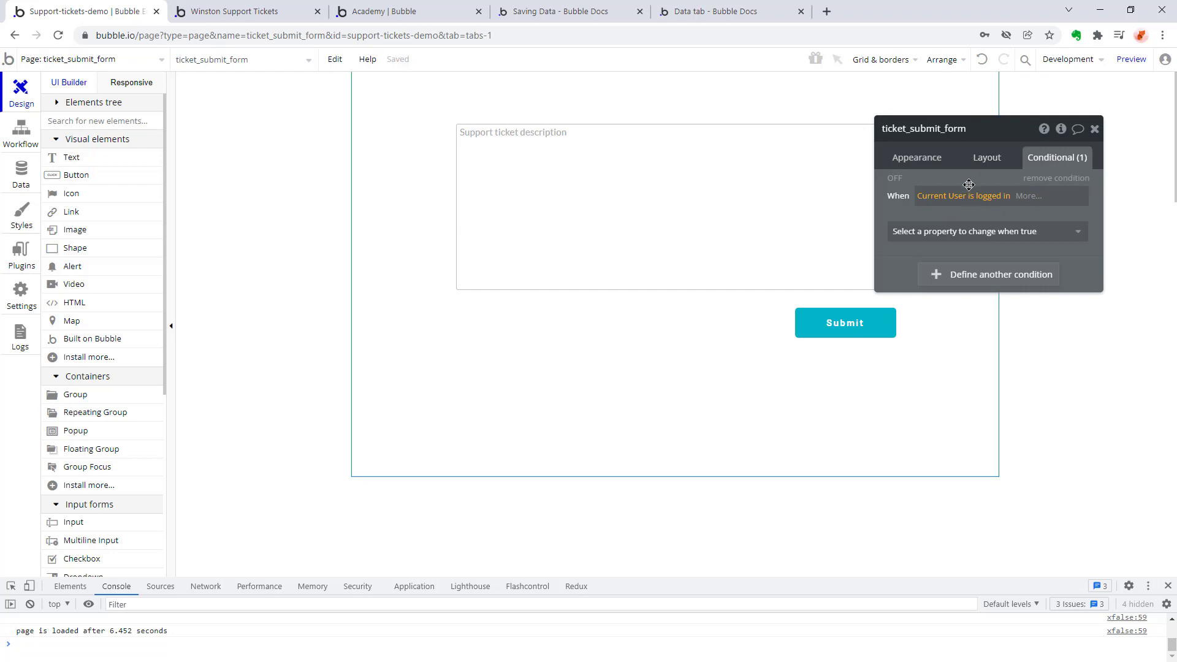
{"action": "left_click", "coordinate": [938, 233]}
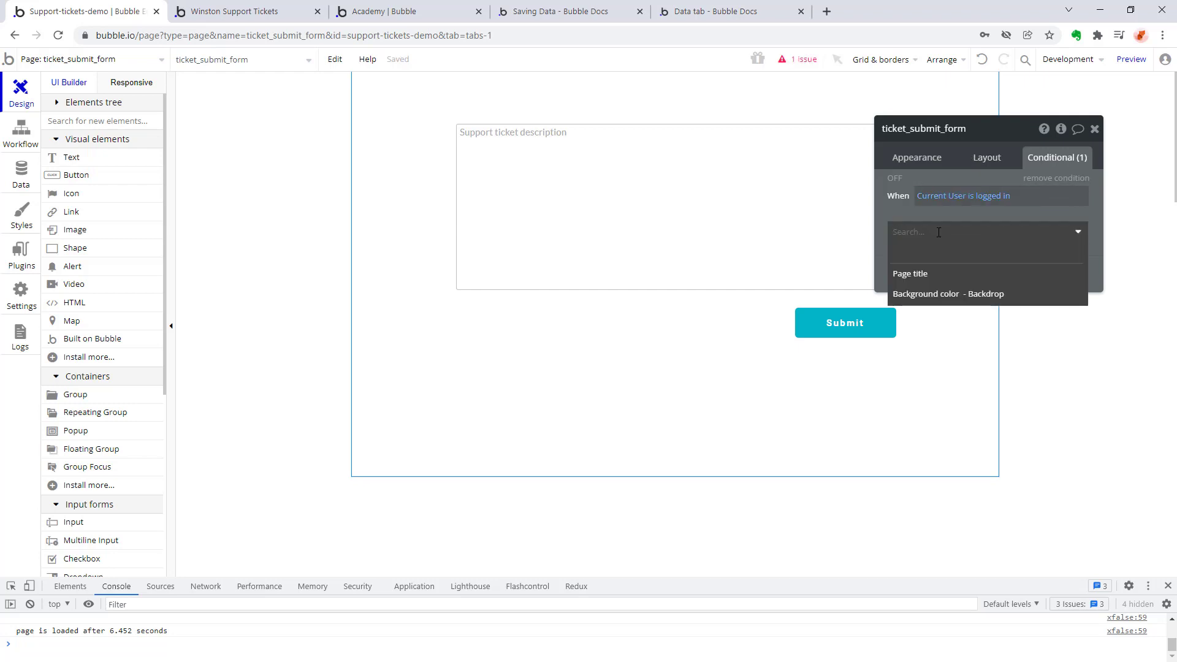
{"action": "left_click", "coordinate": [903, 200]}
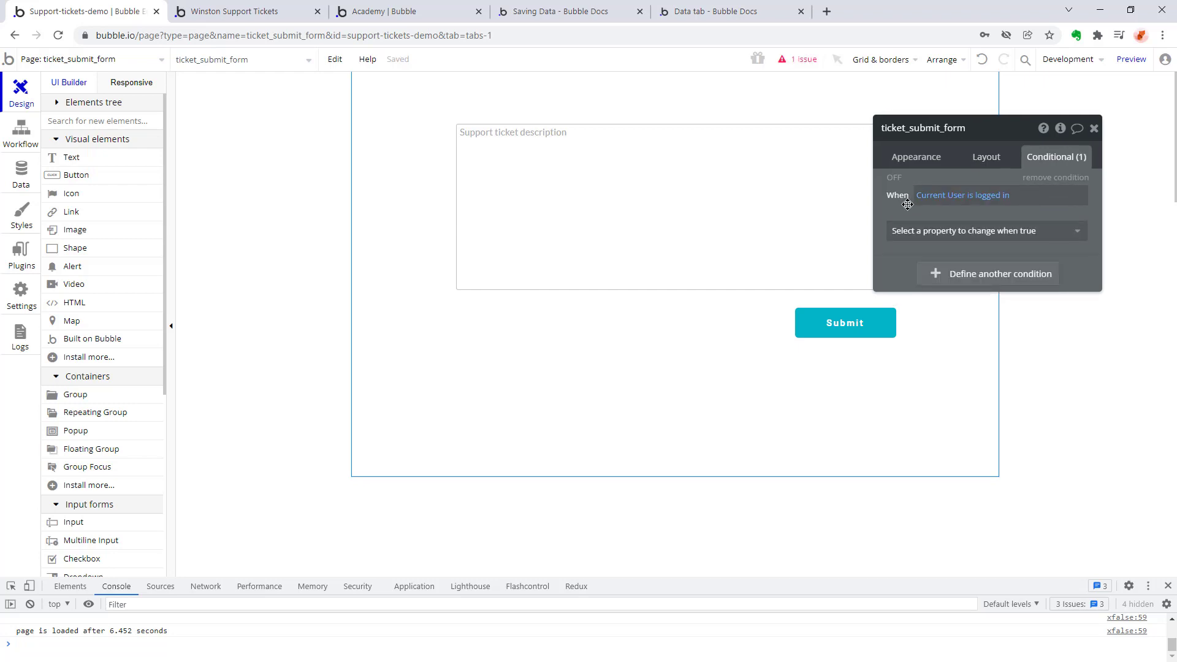
Change the page condition to Current User is logged out and check the properties available for it.
{"action": "left_click", "coordinate": [987, 196]}
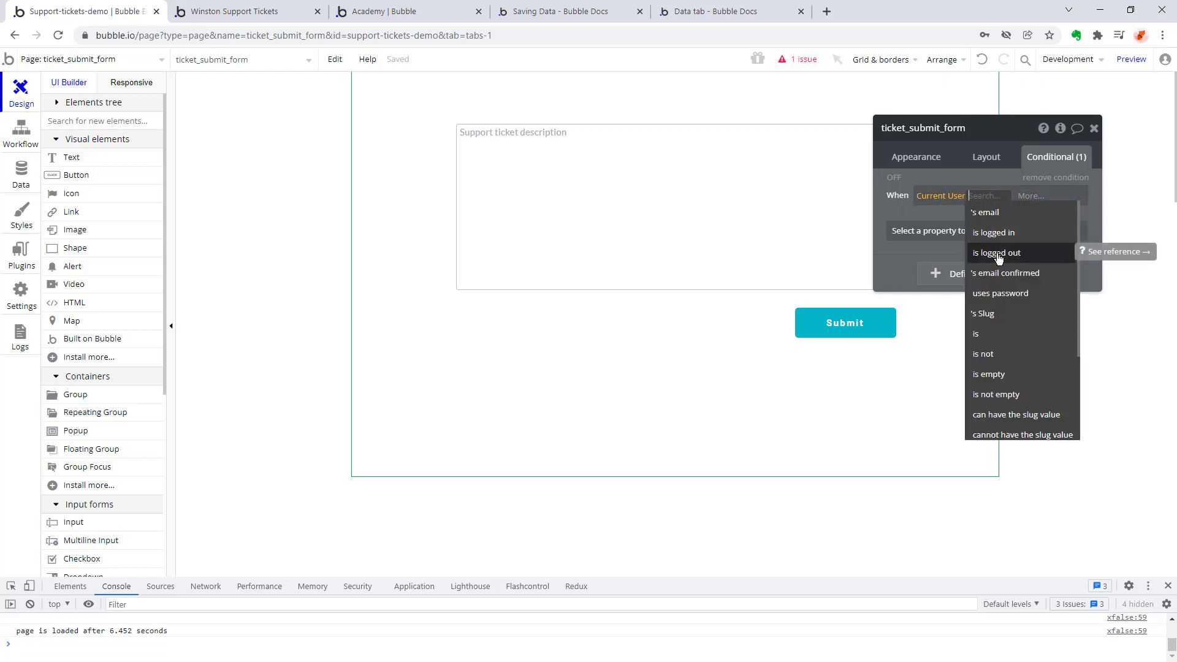
{"action": "left_click", "coordinate": [993, 354]}
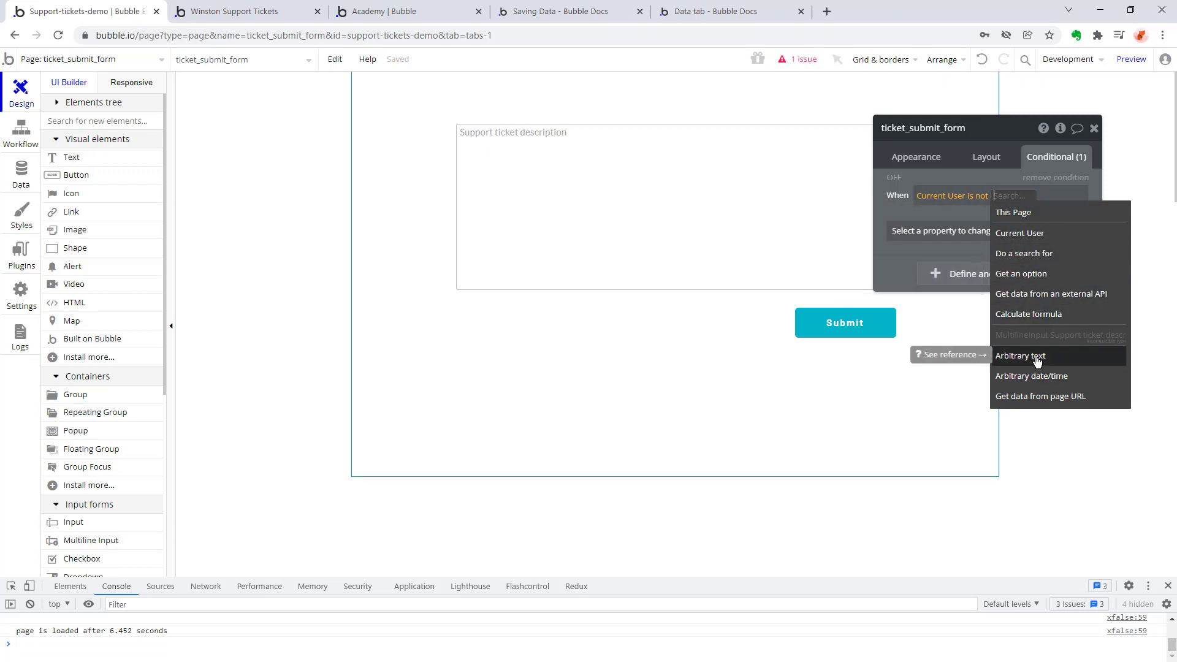
{"action": "key", "text": "BackSpace"}
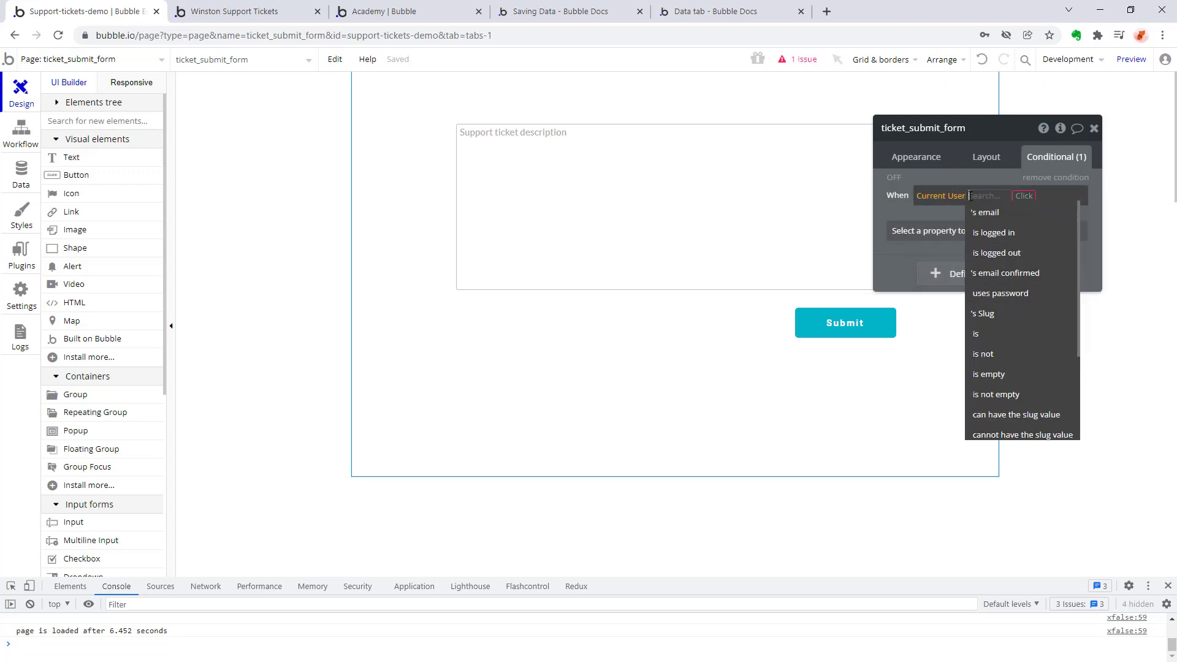
{"action": "left_click", "coordinate": [1034, 253]}
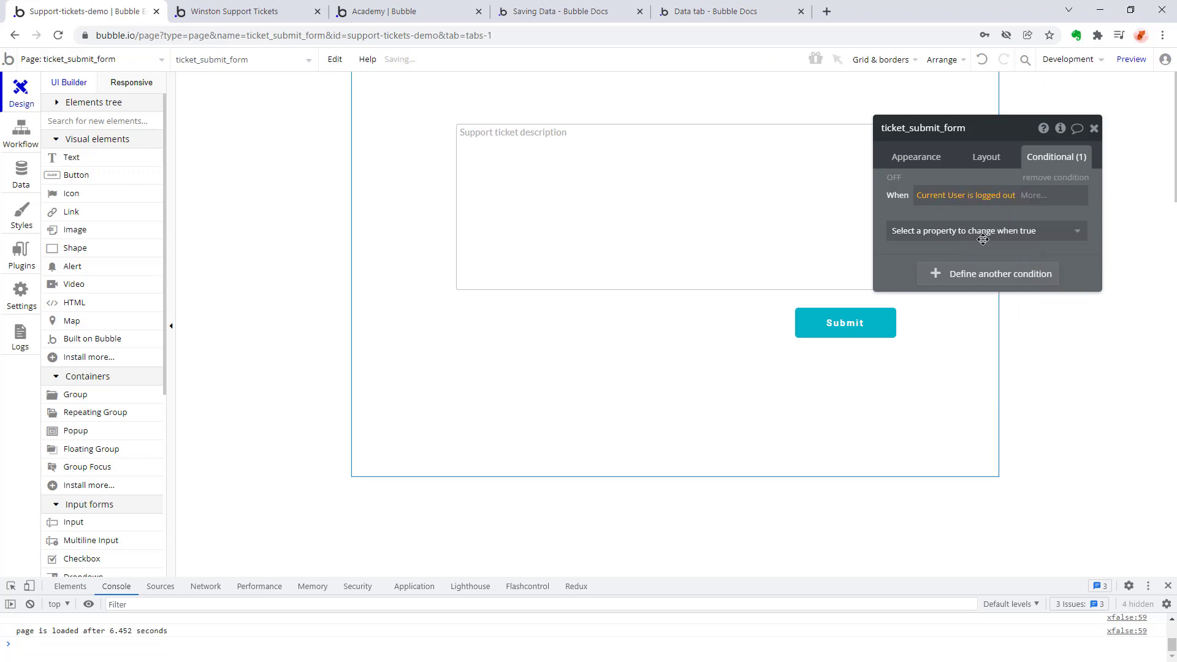
{"action": "left_click", "coordinate": [1016, 242]}
{"action": "left_click", "coordinate": [1004, 237]}
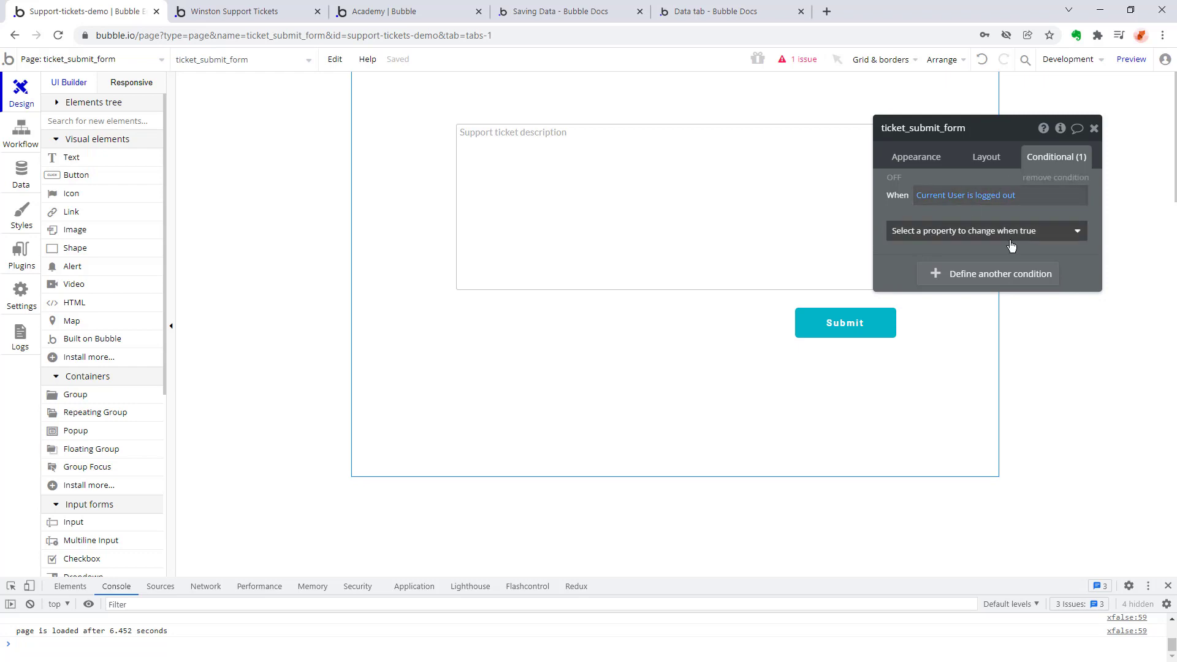
{"action": "left_click", "coordinate": [1033, 234]}
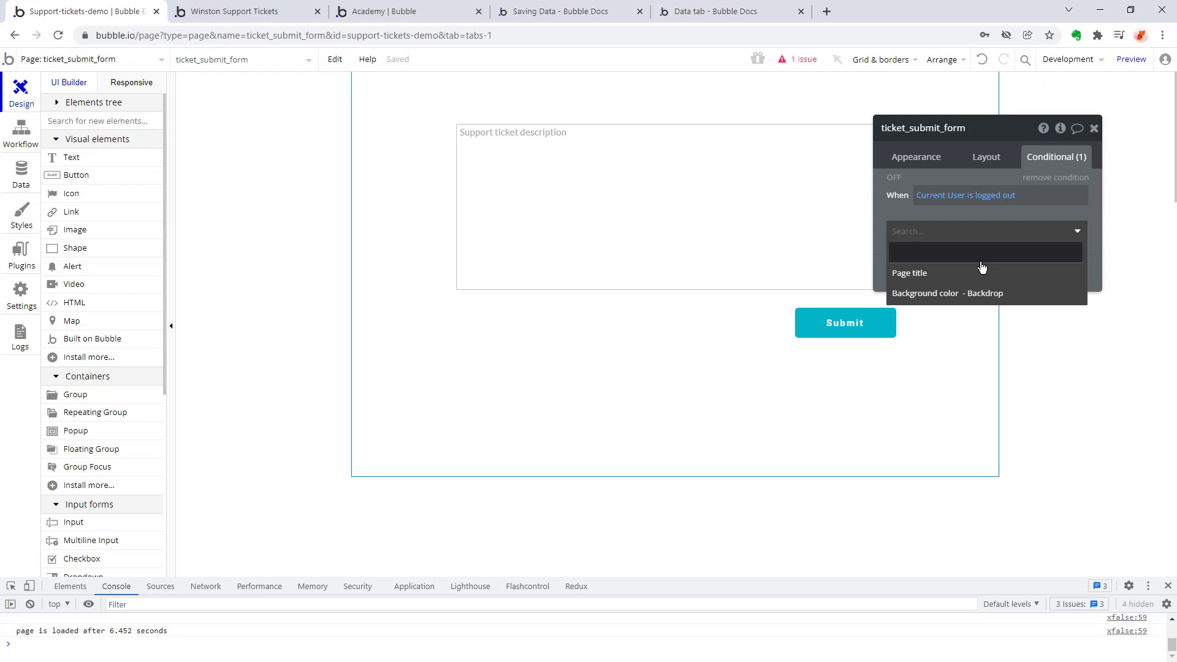
{"action": "left_click", "coordinate": [896, 208]}
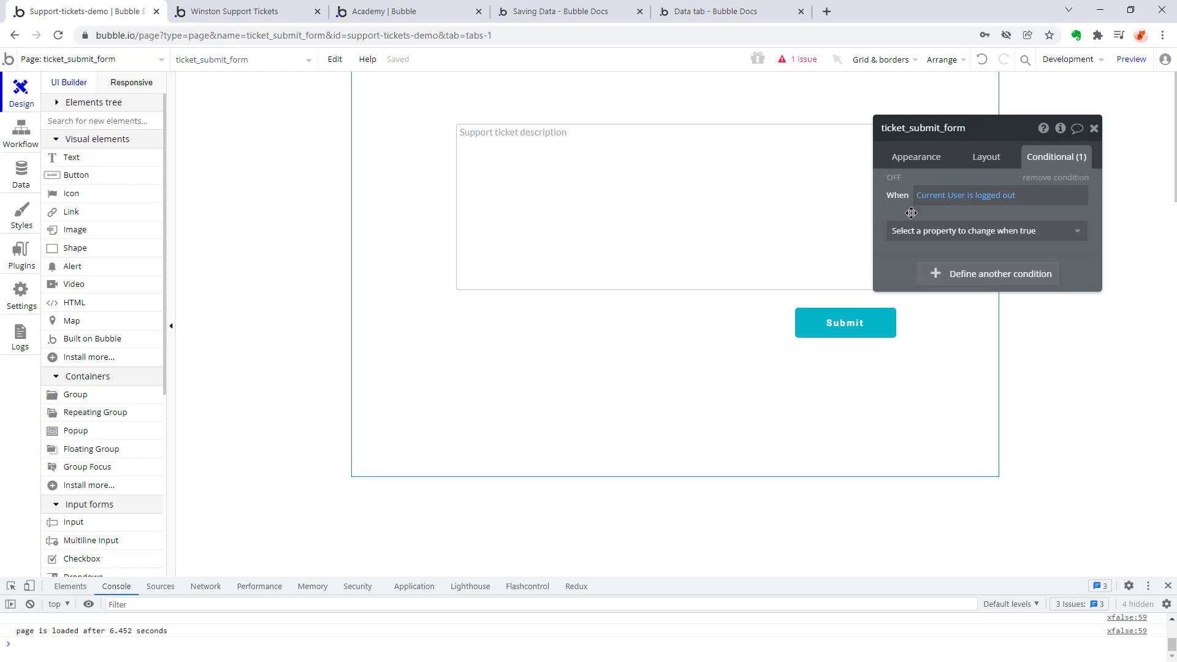
Add a second page condition, remove both conditions and close the page's properties.
{"action": "left_click", "coordinate": [951, 276]}
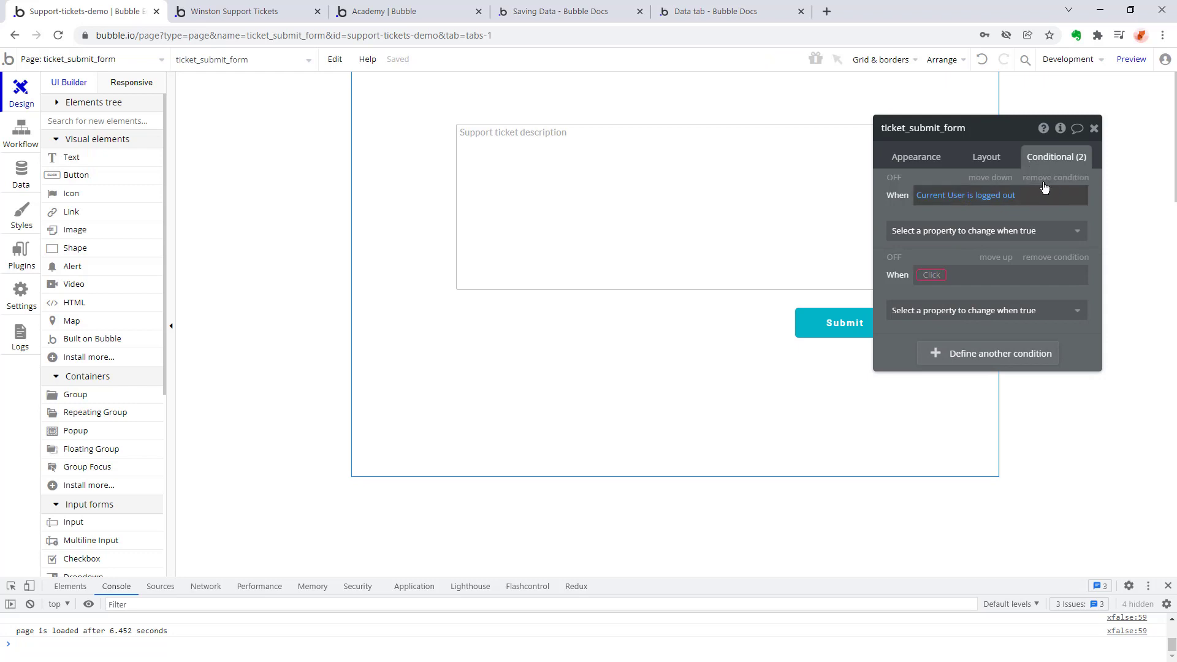
{"action": "left_click", "coordinate": [1030, 257]}
{"action": "left_click", "coordinate": [1047, 181]}
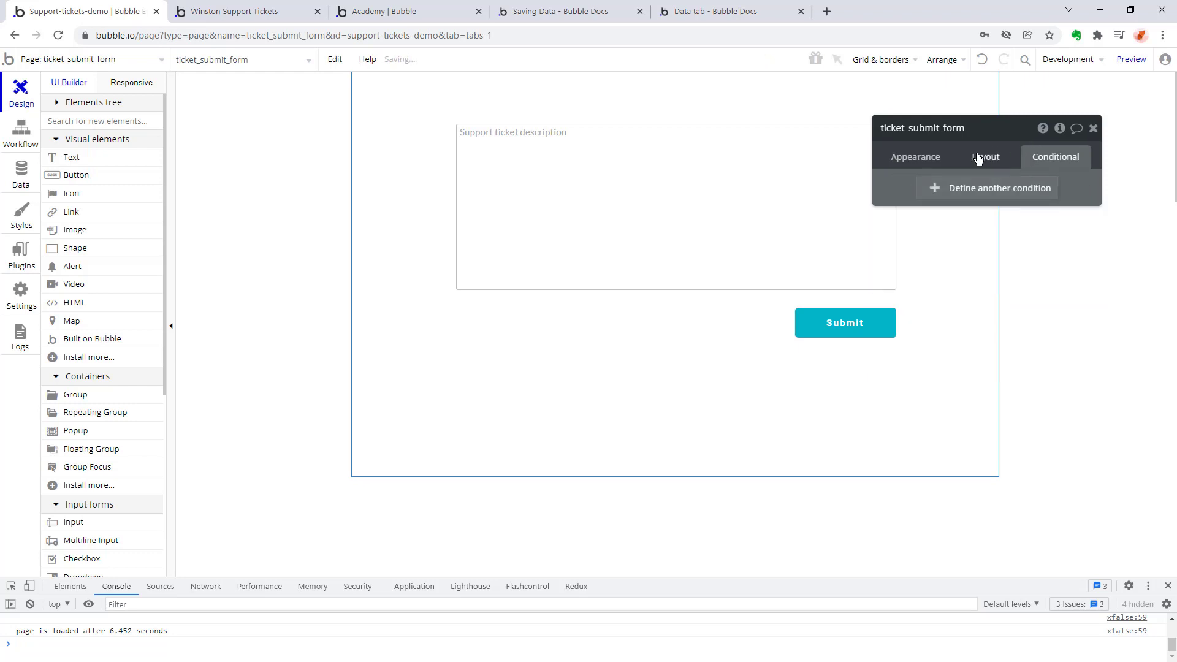
{"action": "left_click", "coordinate": [908, 158]}
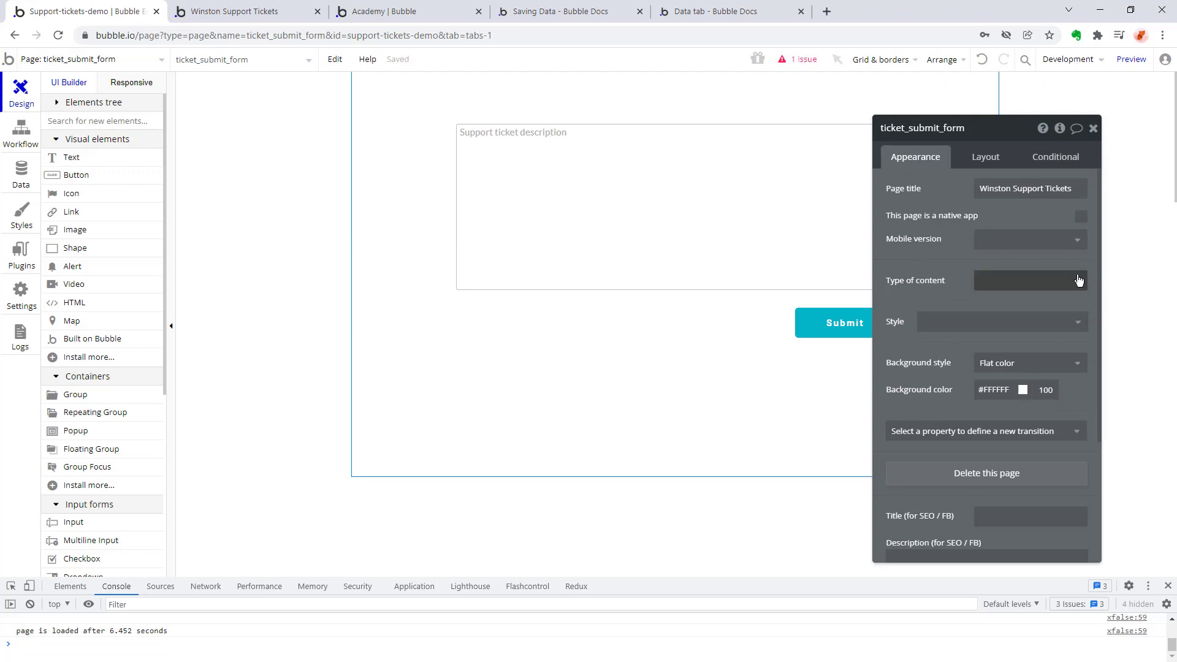
{"action": "left_click", "coordinate": [204, 147]}
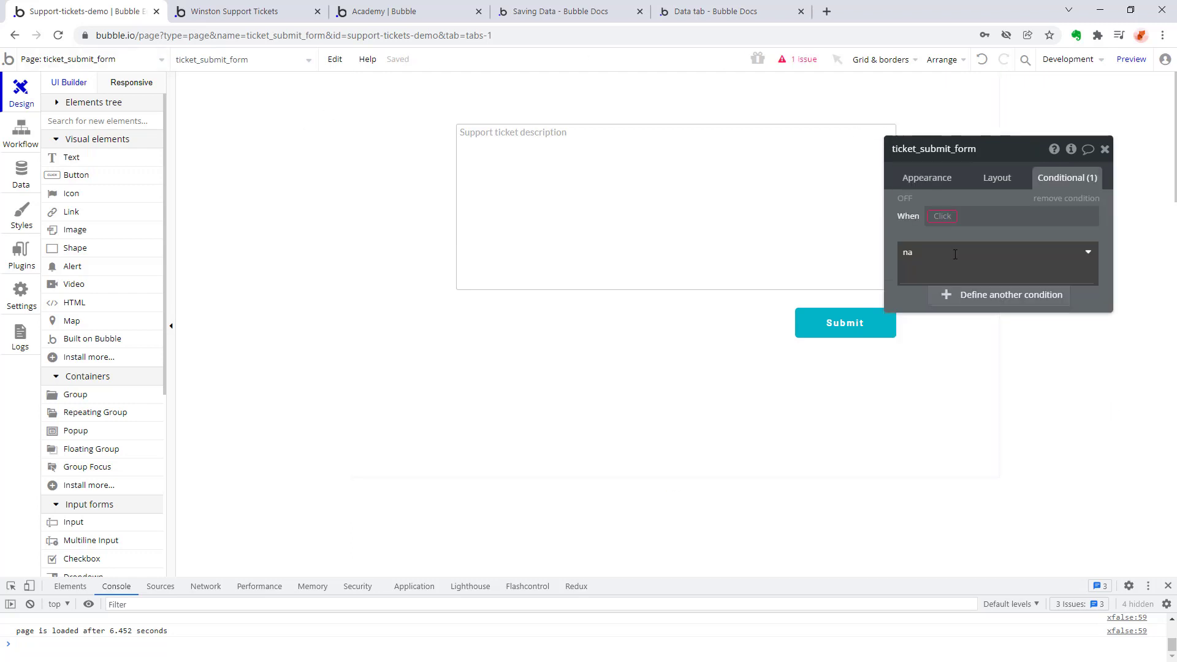
{"action": "left_click", "coordinate": [204, 147]}
Add a "Do when condition is true" event to the ticket_submit_form workflows, check its available actions and show the event's settings.
{"action": "left_click", "coordinate": [22, 135]}
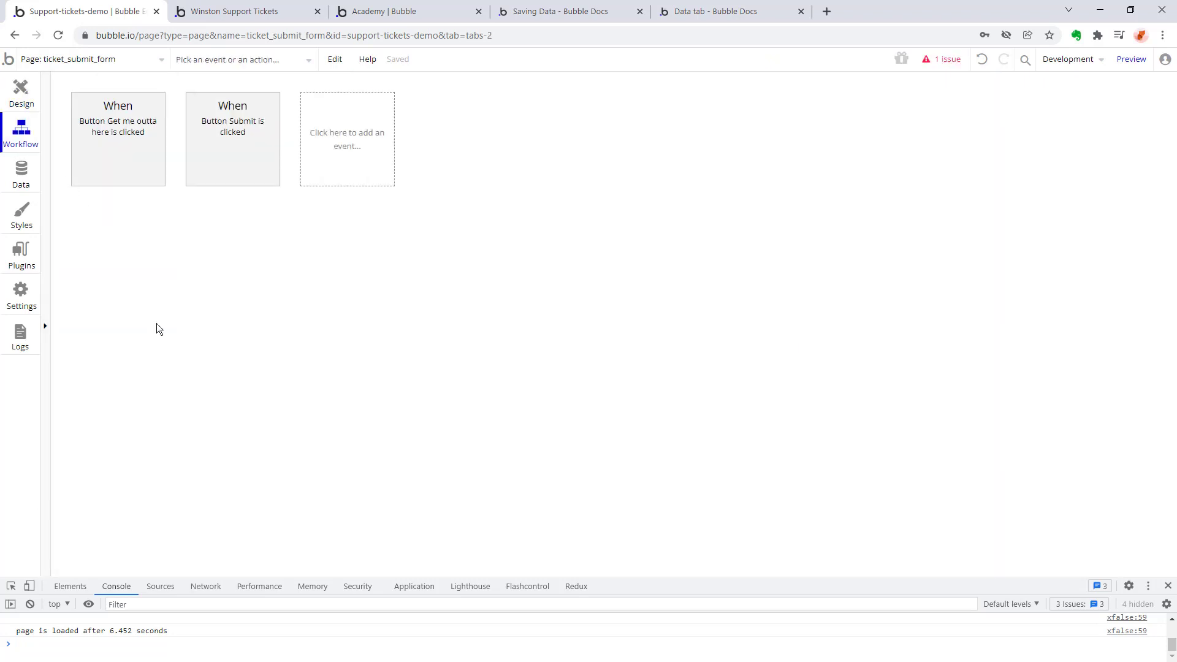
{"action": "left_click", "coordinate": [362, 145]}
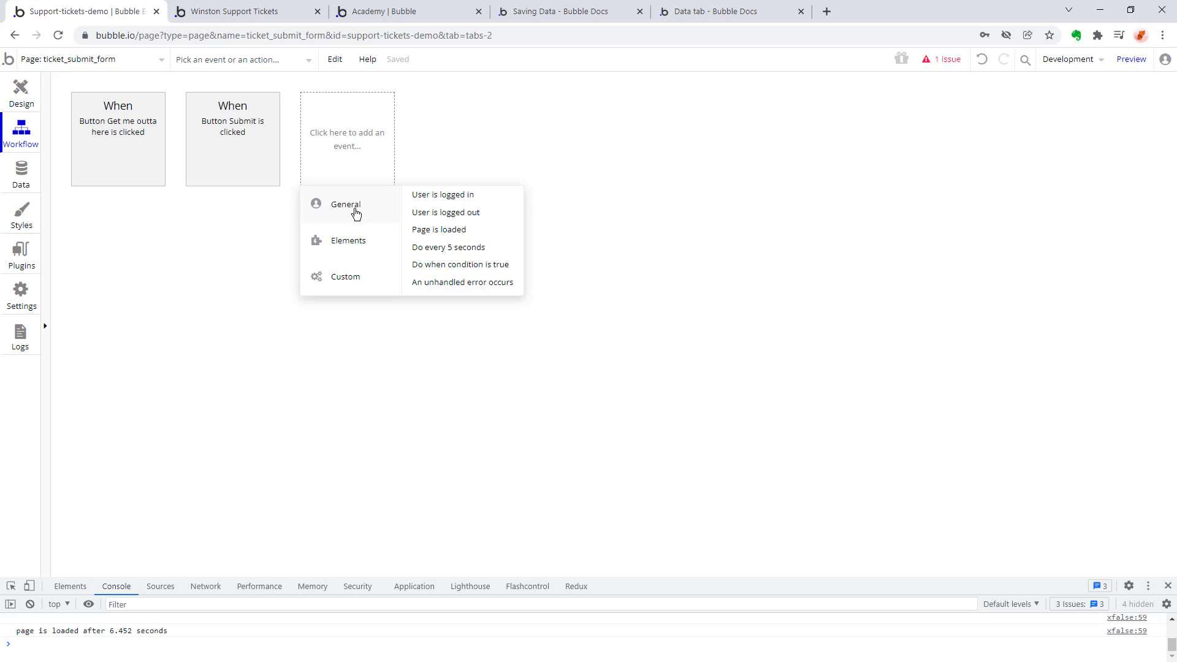
{"action": "left_click", "coordinate": [429, 264]}
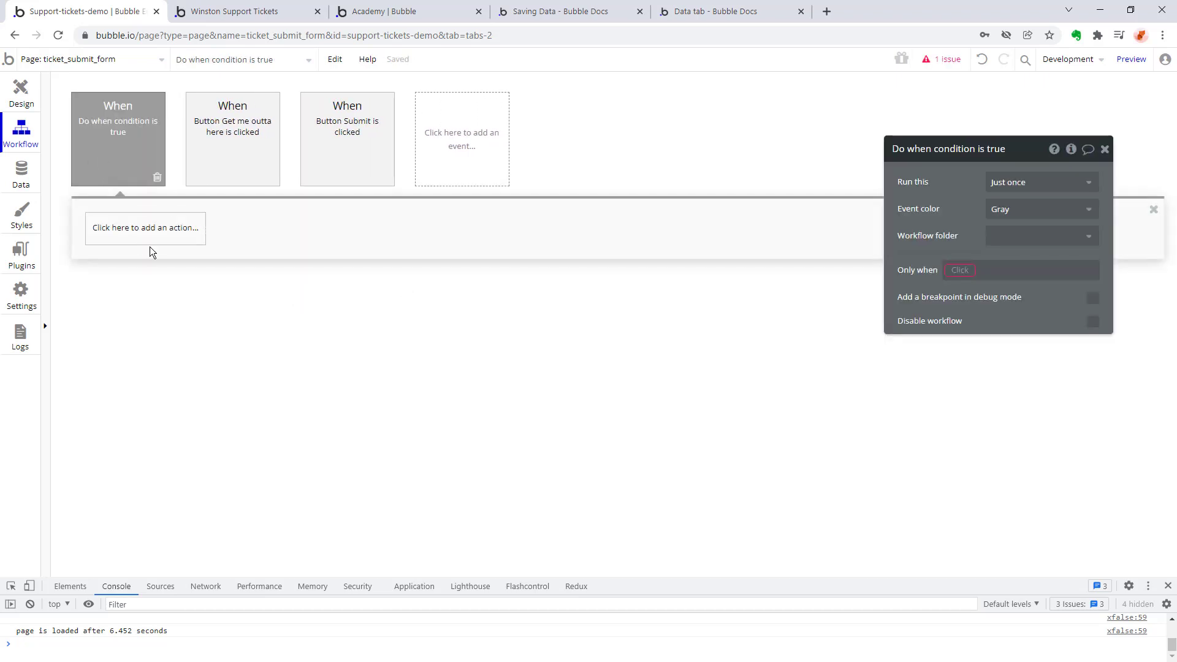
{"action": "left_click", "coordinate": [140, 236]}
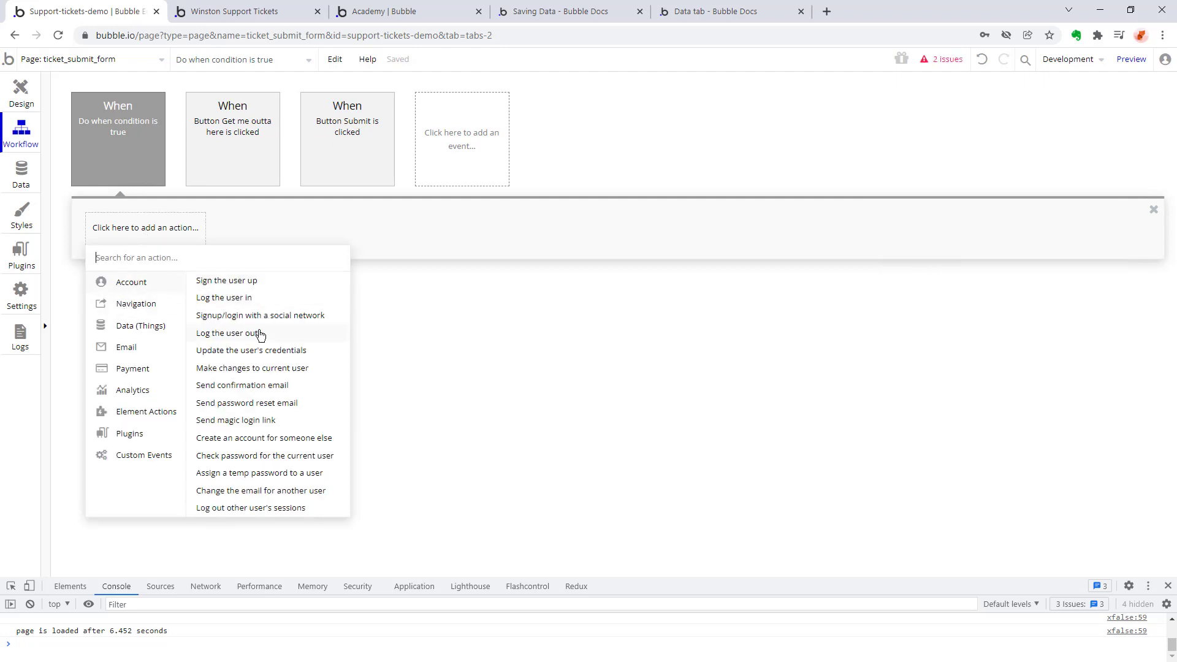
{"action": "mouse_move", "coordinate": [260, 335]}
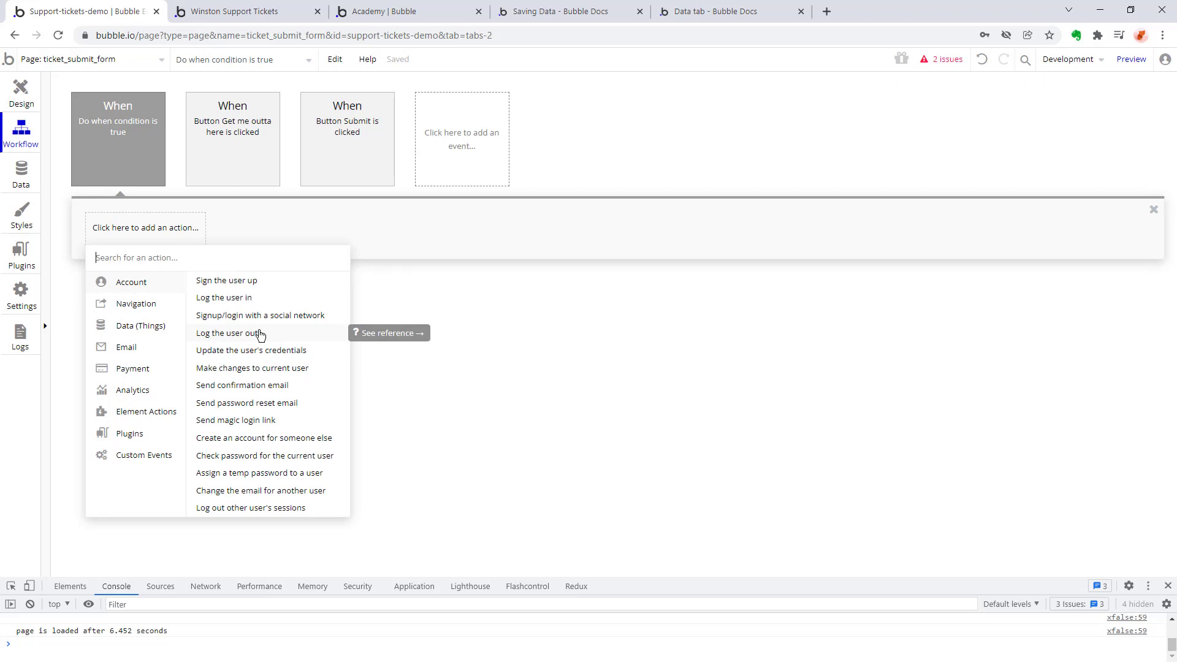
{"action": "left_click", "coordinate": [115, 132]}
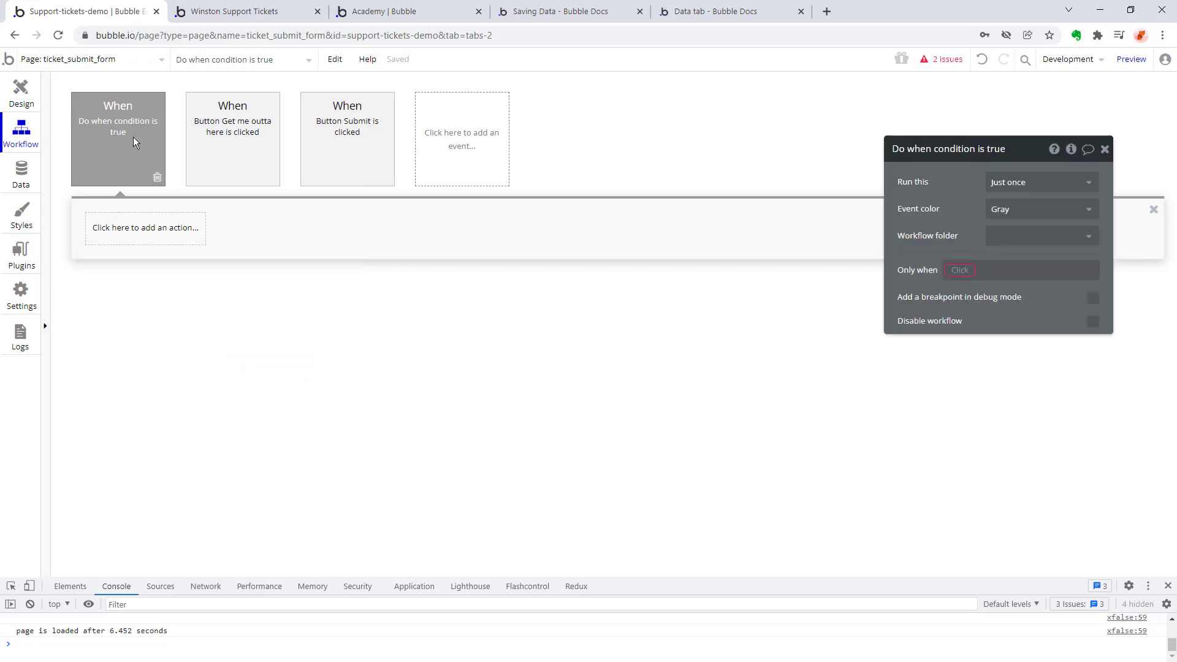
Set the "Do when condition is true" event to run only when Current User is logged out.
{"action": "left_click", "coordinate": [961, 271]}
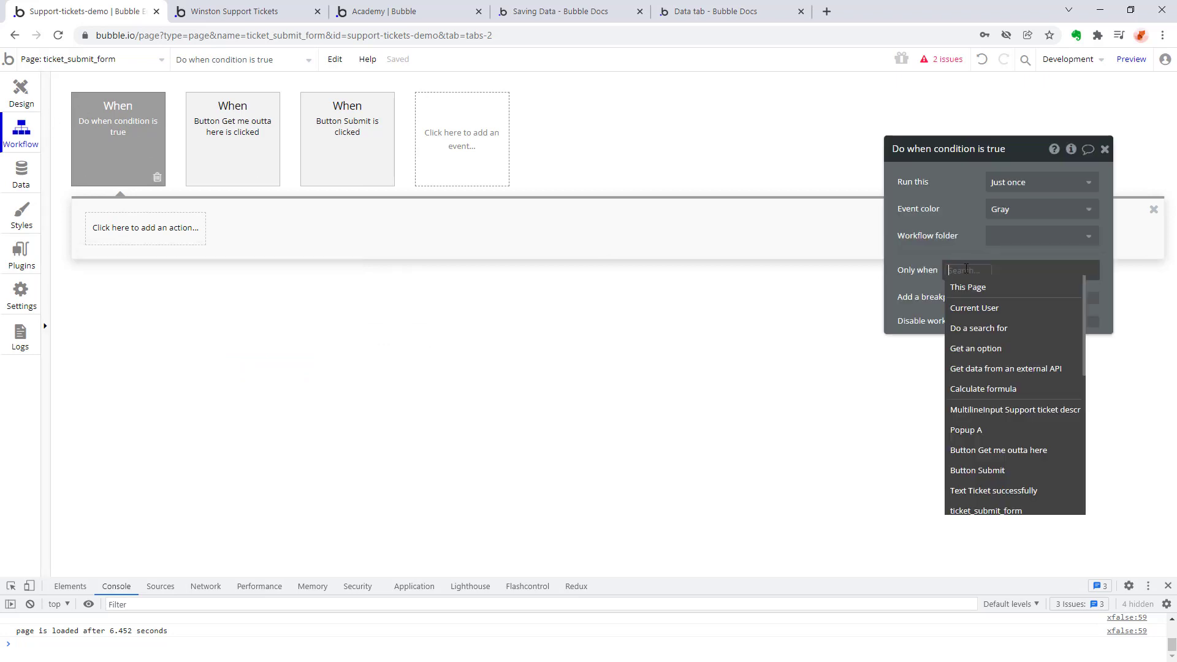
{"action": "left_click", "coordinate": [974, 307]}
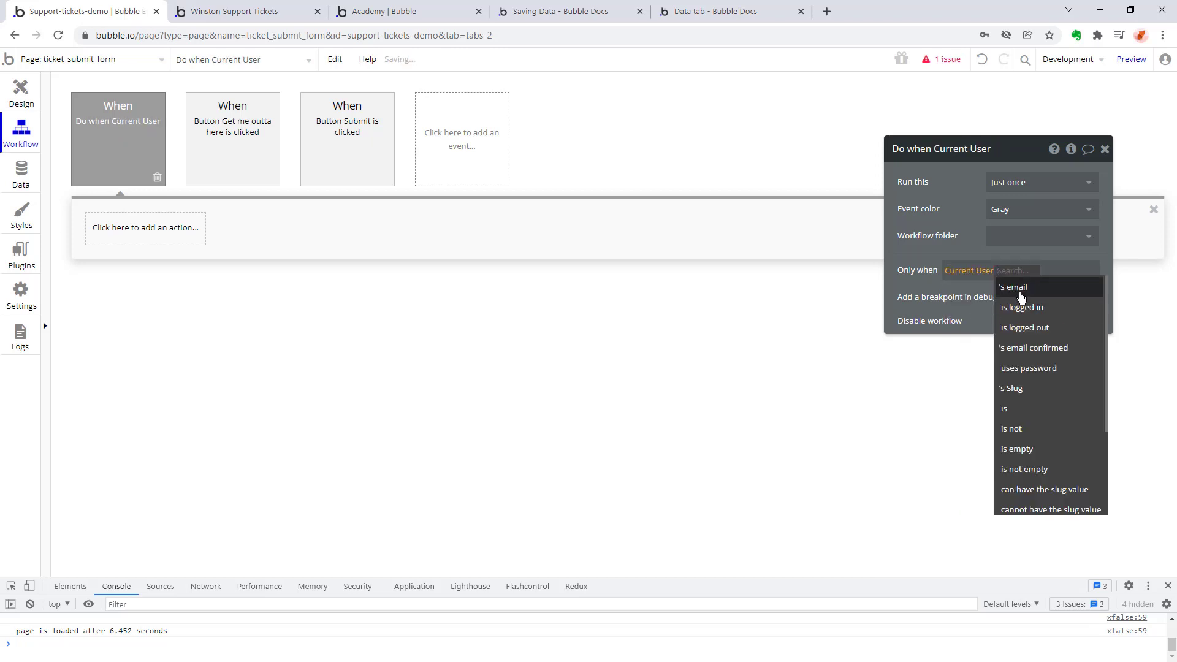
{"action": "left_click", "coordinate": [1030, 327]}
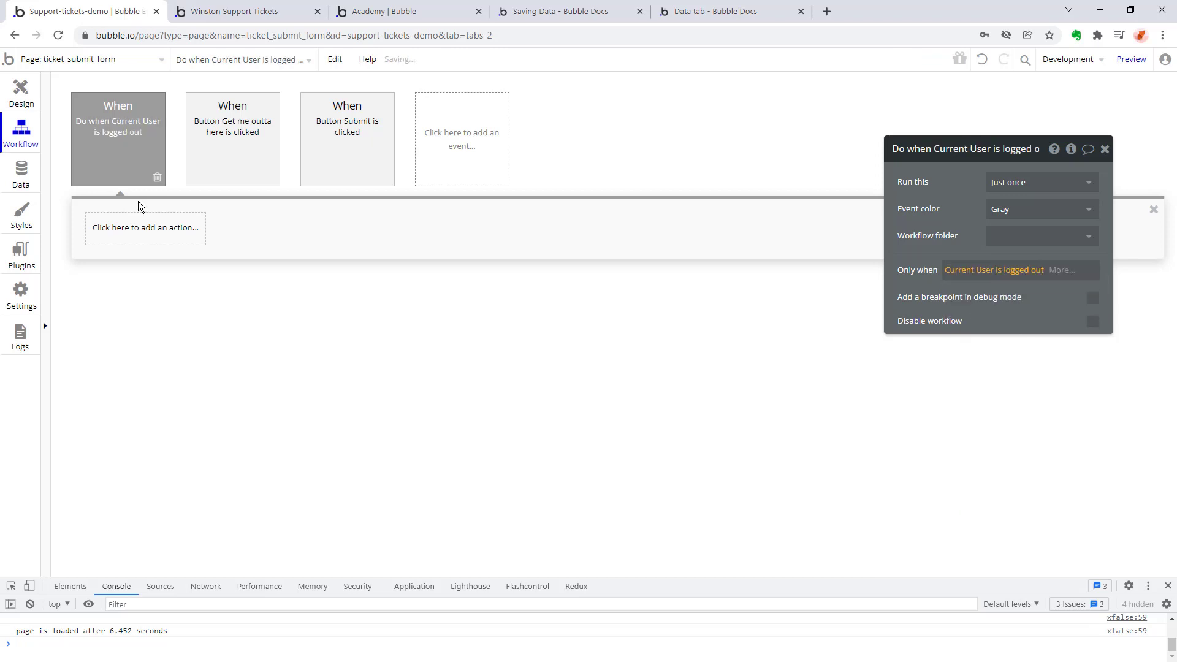
Add a "Go to page" action to the logged-out event's workflow with index as its destination.
{"action": "left_click", "coordinate": [125, 228]}
{"action": "mouse_move", "coordinate": [122, 307]}
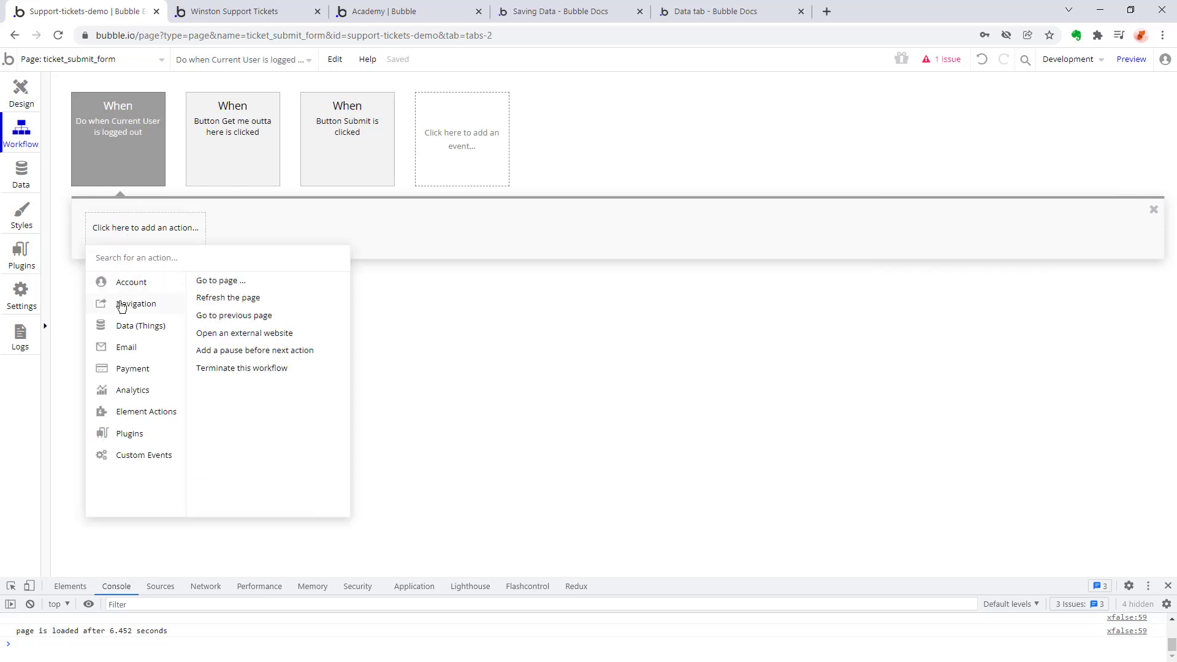
{"action": "left_click", "coordinate": [227, 282]}
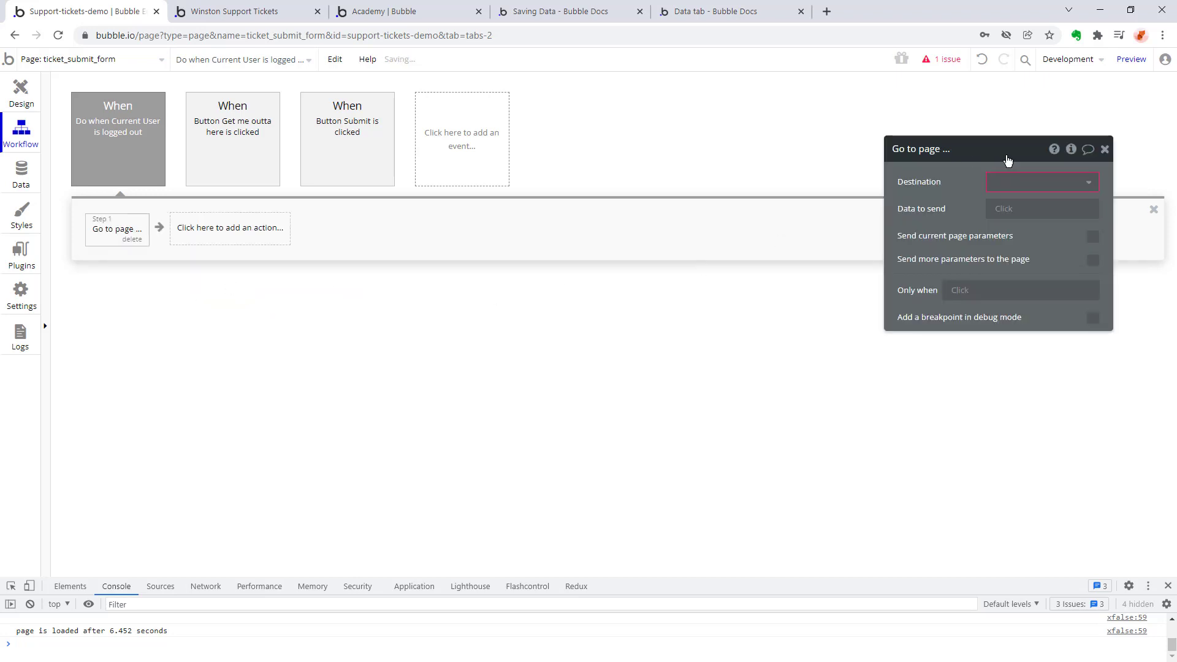
{"action": "left_click", "coordinate": [1067, 182]}
{"action": "left_click", "coordinate": [1014, 200]}
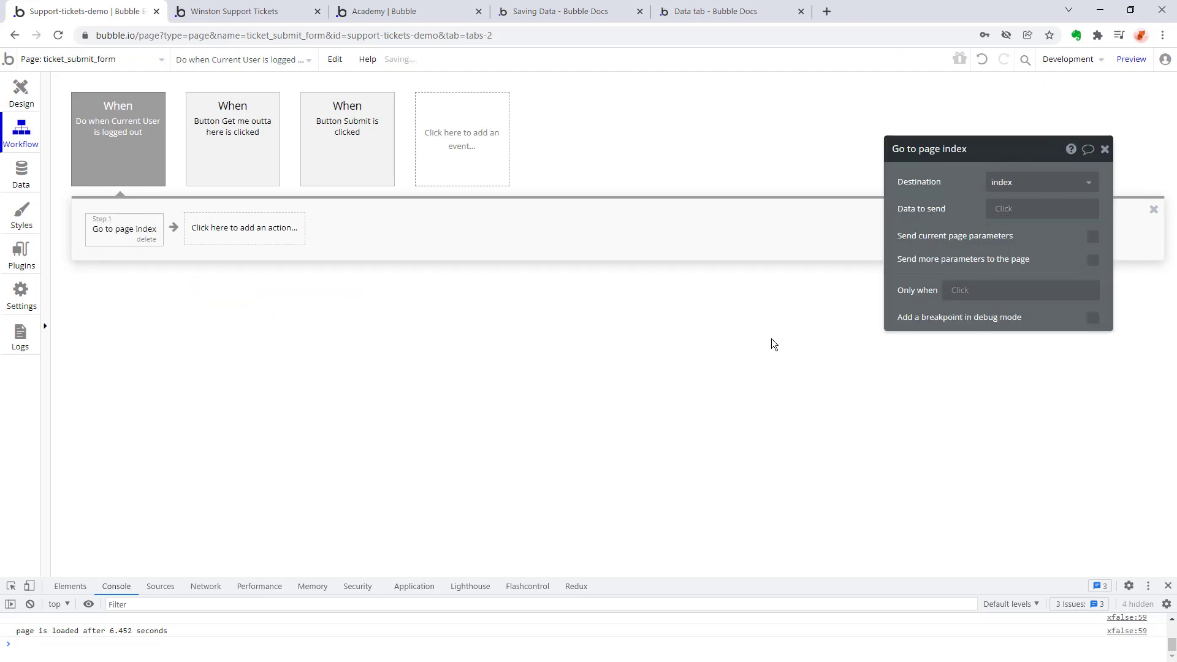
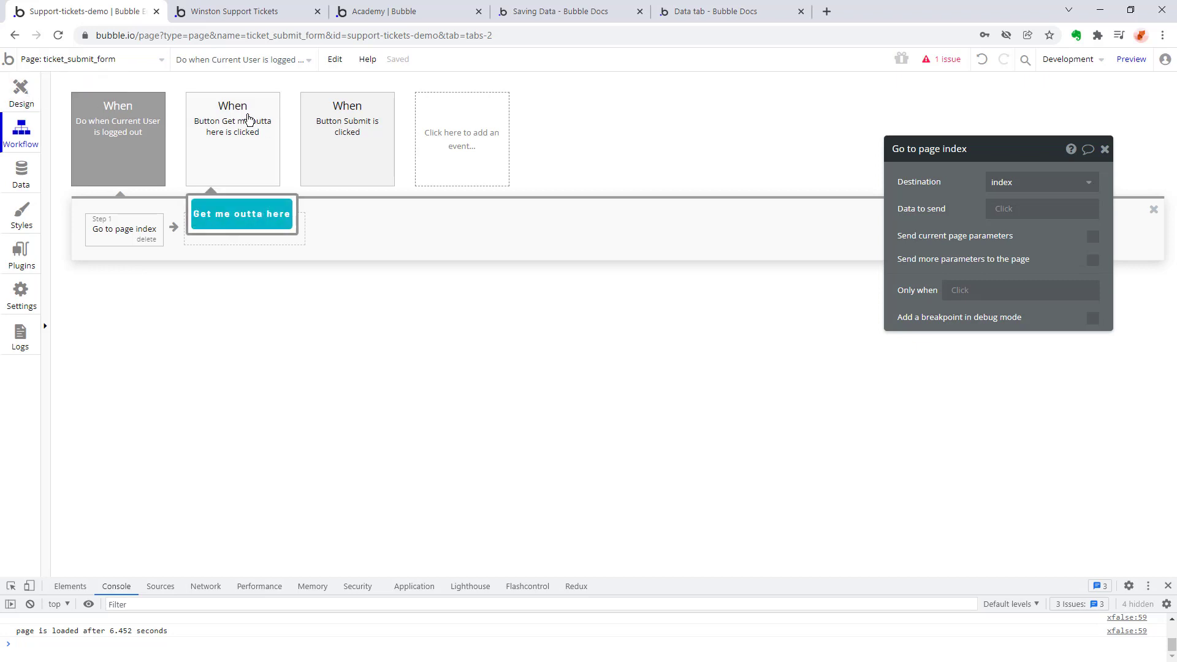
Review the workflows of the Get me outta here and Submit buttons, including the settings of the Create a new Ticket action.
{"action": "left_click", "coordinate": [248, 139]}
{"action": "left_click", "coordinate": [248, 140]}
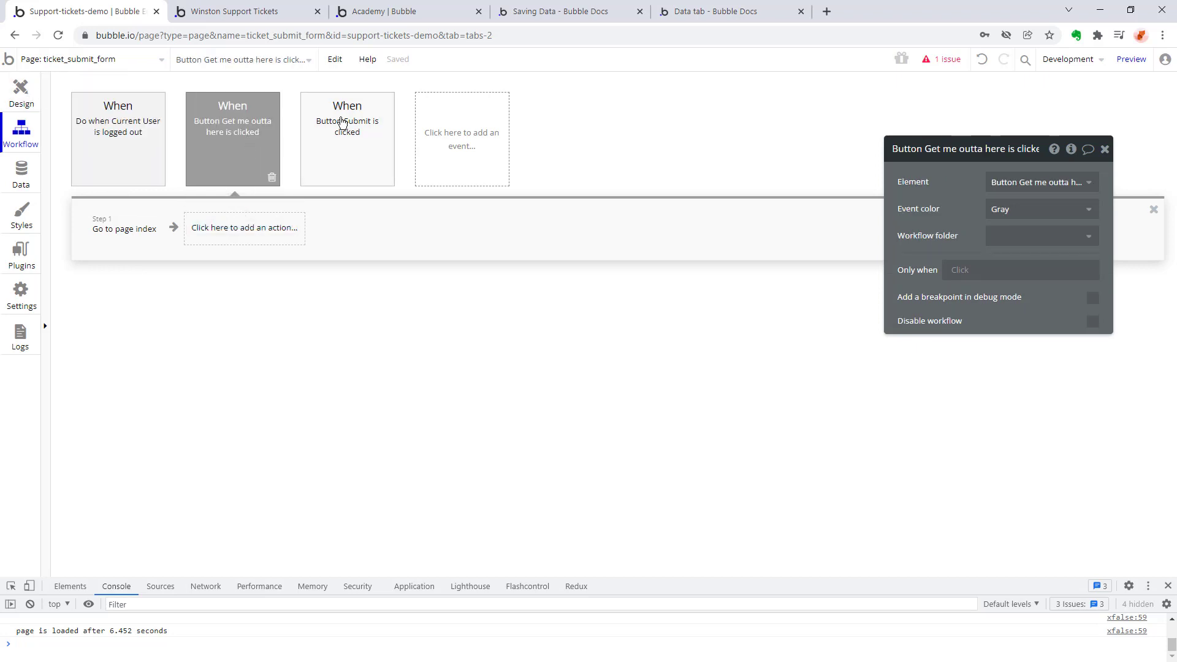
{"action": "mouse_move", "coordinate": [343, 129]}
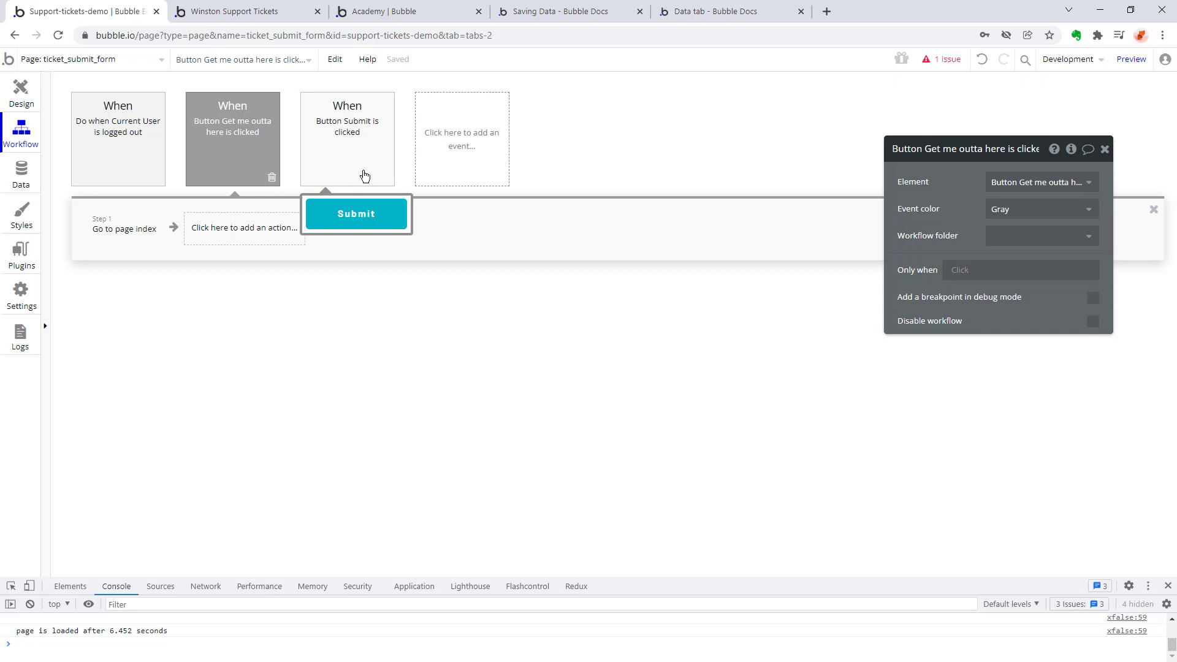
{"action": "left_click", "coordinate": [350, 132]}
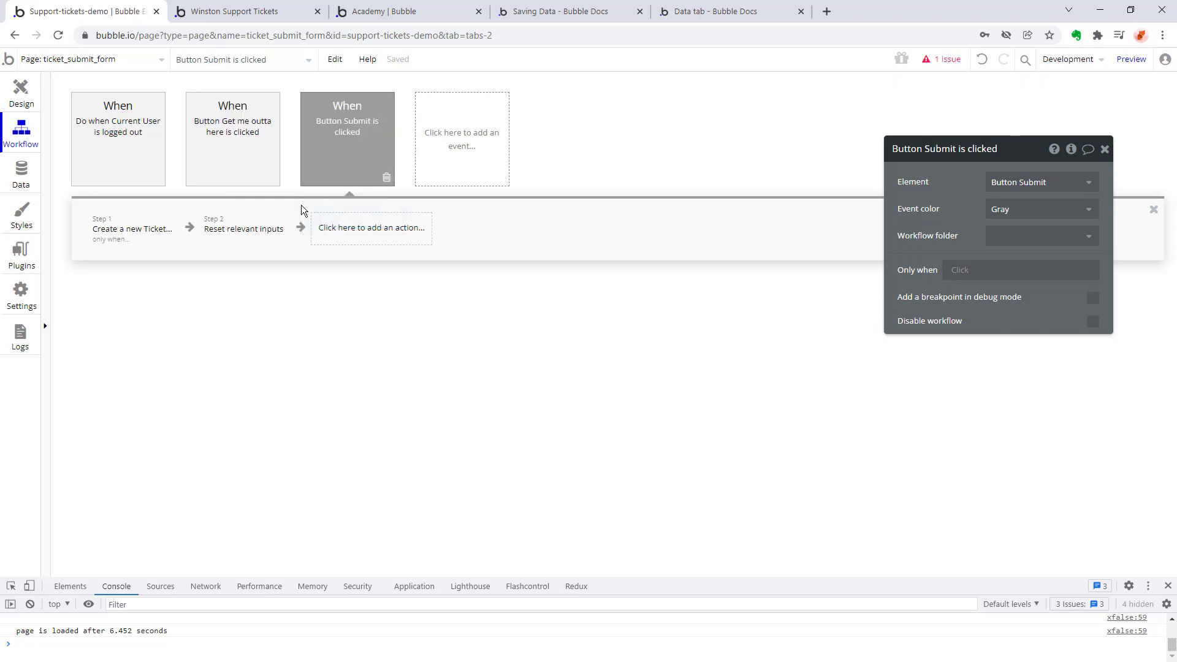
{"action": "left_click", "coordinate": [134, 232]}
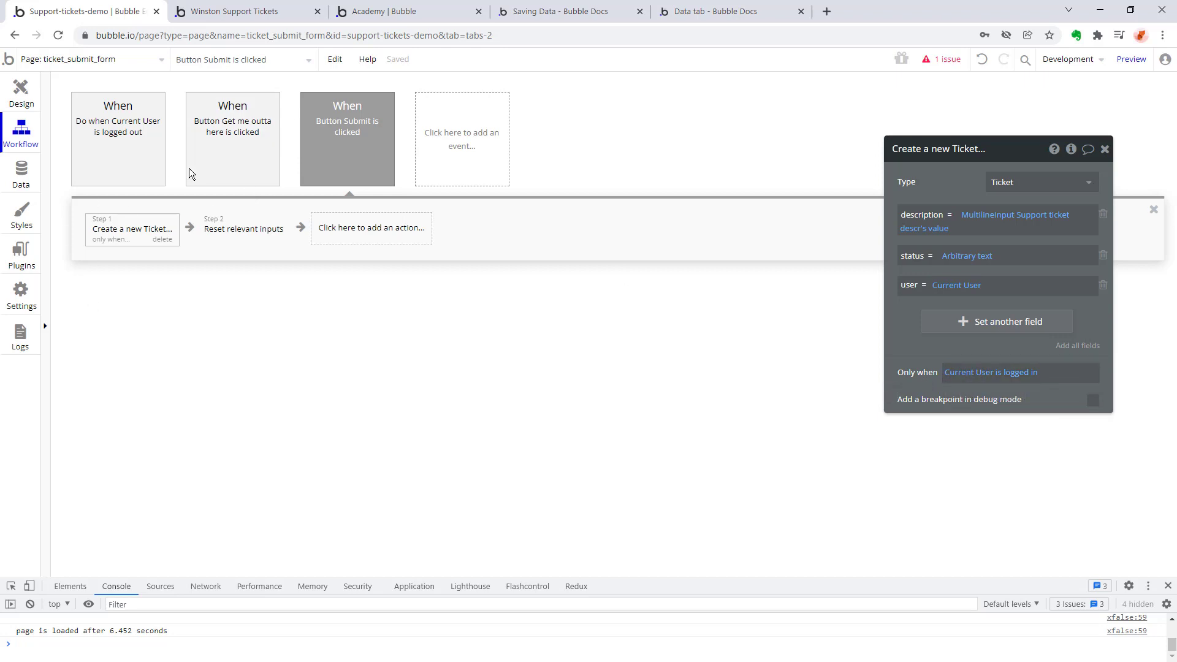
{"action": "left_click", "coordinate": [347, 150]}
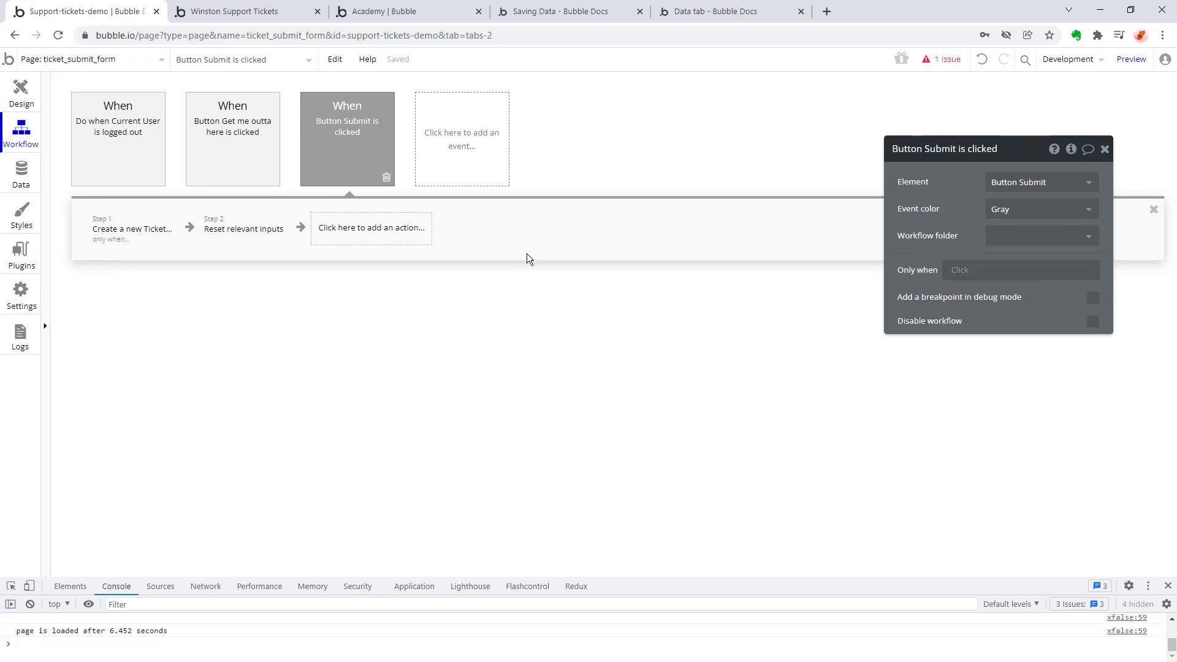
{"action": "left_click", "coordinate": [480, 136]}
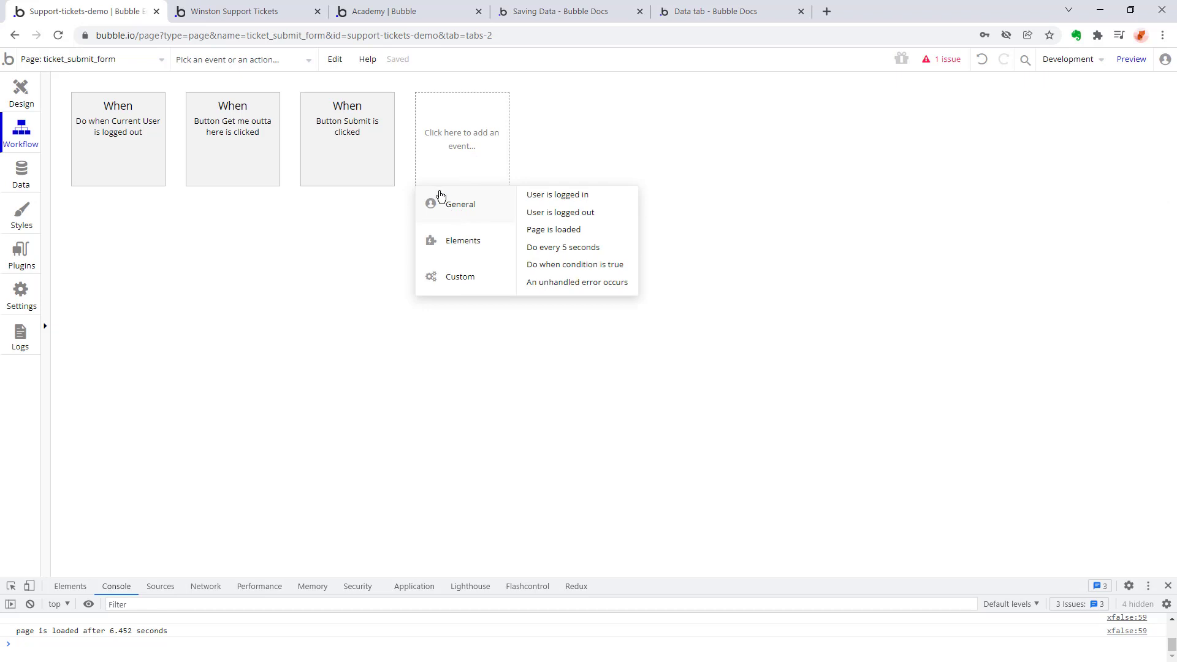
{"action": "mouse_move", "coordinate": [445, 238]}
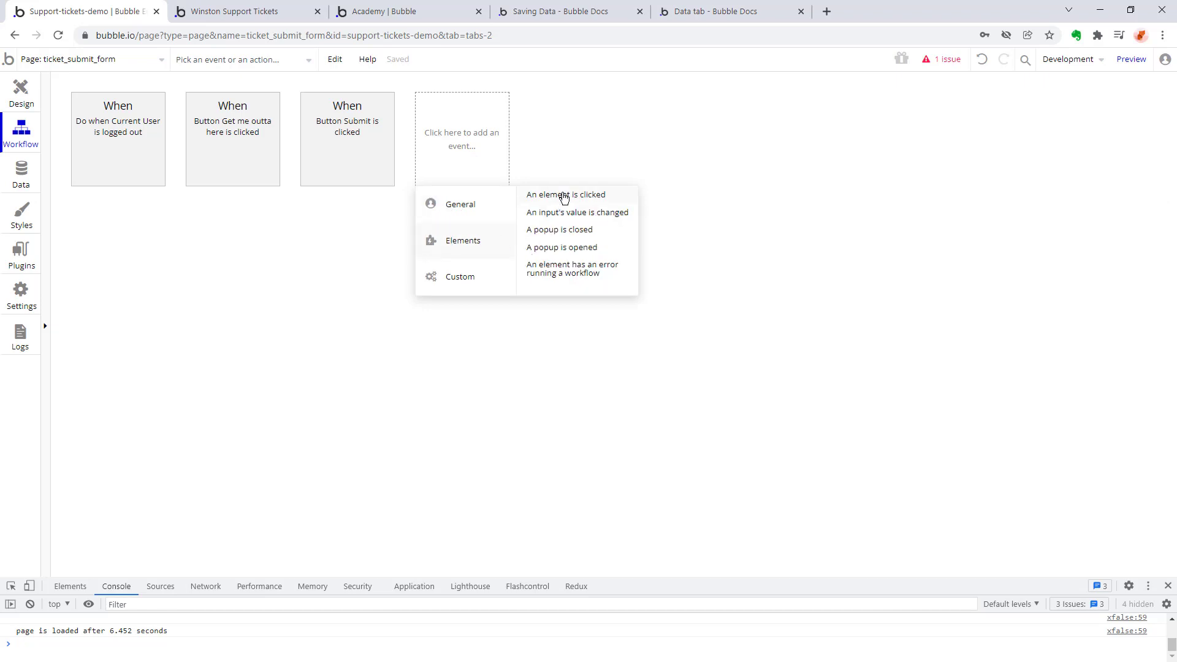
{"action": "mouse_move", "coordinate": [581, 202]}
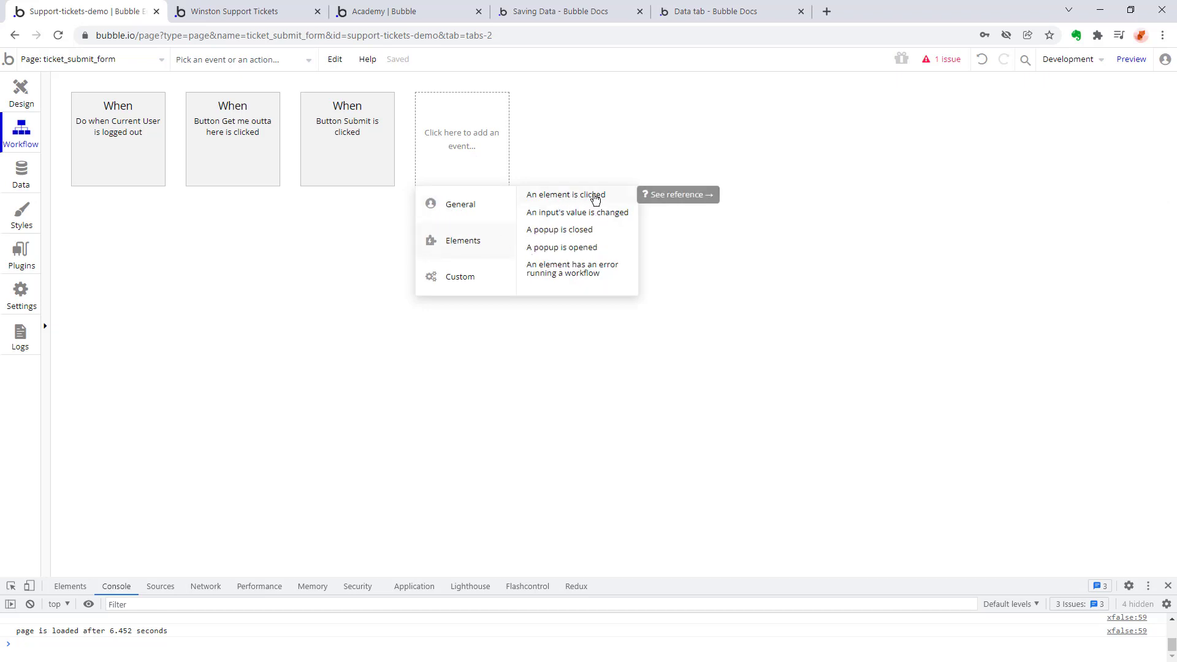
{"action": "left_click", "coordinate": [601, 196]}
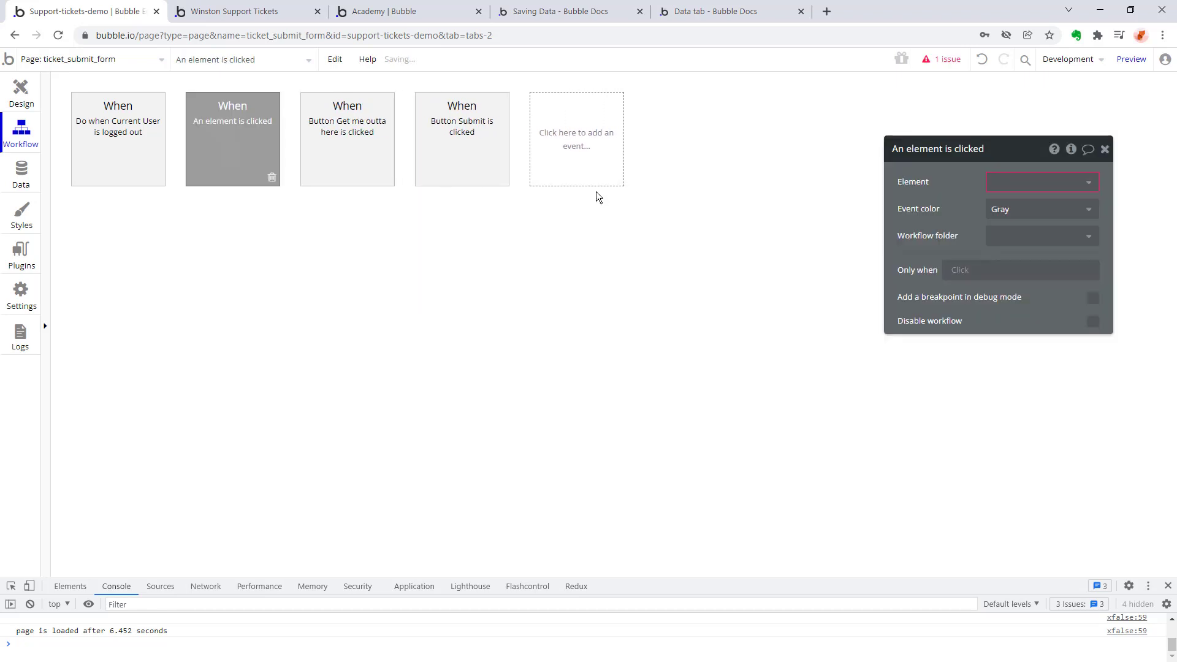
{"action": "left_click", "coordinate": [1083, 191]}
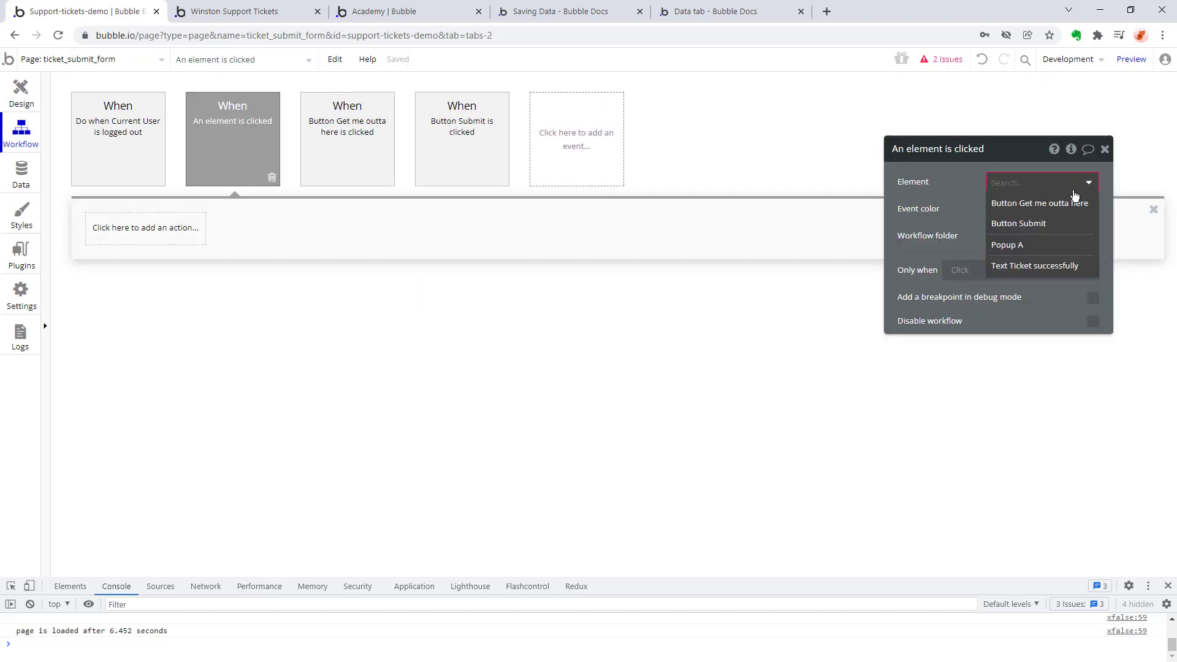
{"action": "left_click", "coordinate": [1055, 219]}
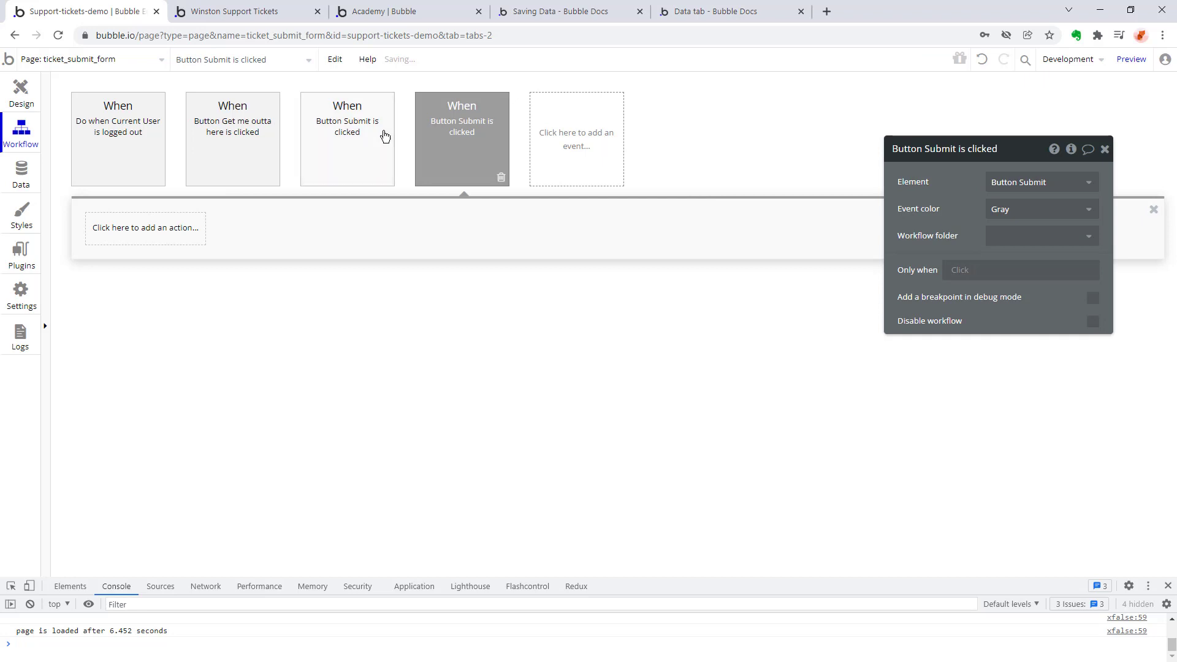
{"action": "left_click", "coordinate": [140, 233]}
{"action": "mouse_move", "coordinate": [139, 309]}
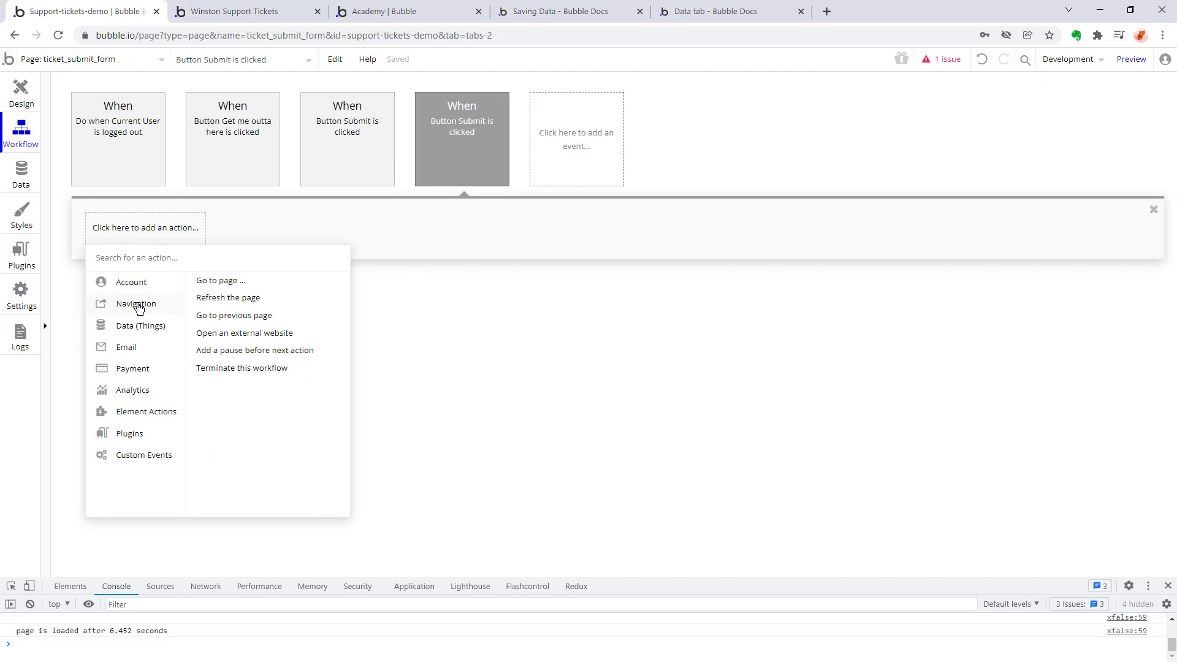
{"action": "left_click", "coordinate": [483, 147]}
{"action": "left_click", "coordinate": [502, 176]}
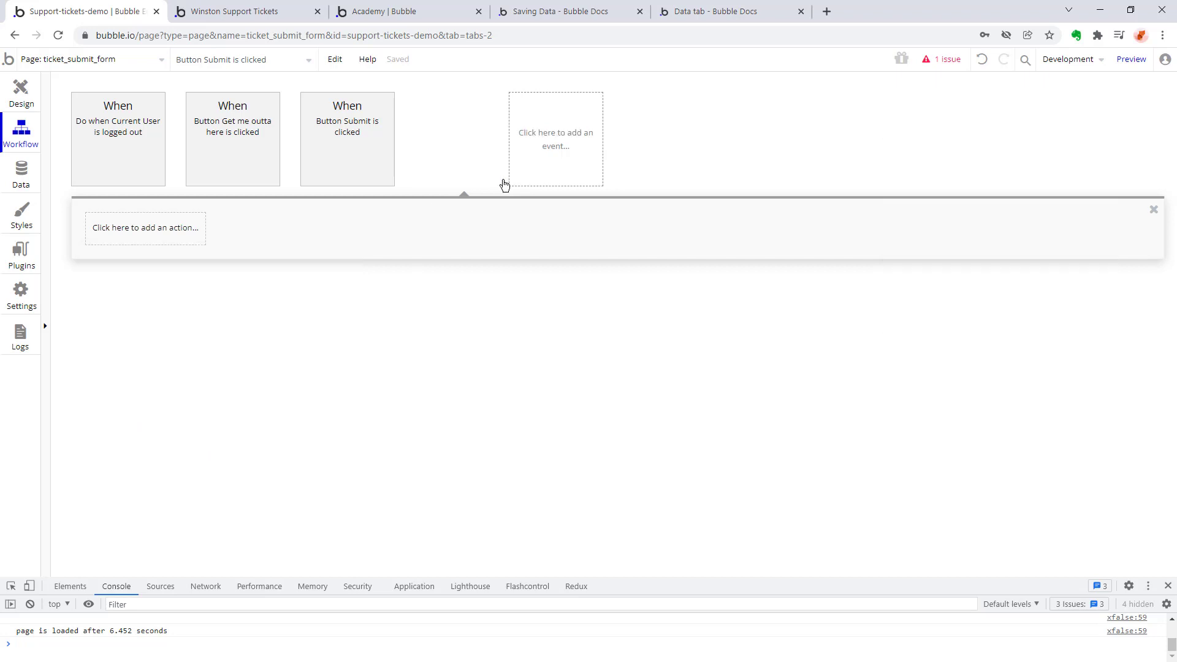
Add a Show action for Popup A at the end of the Button Submit workflow.
{"action": "left_click", "coordinate": [147, 129]}
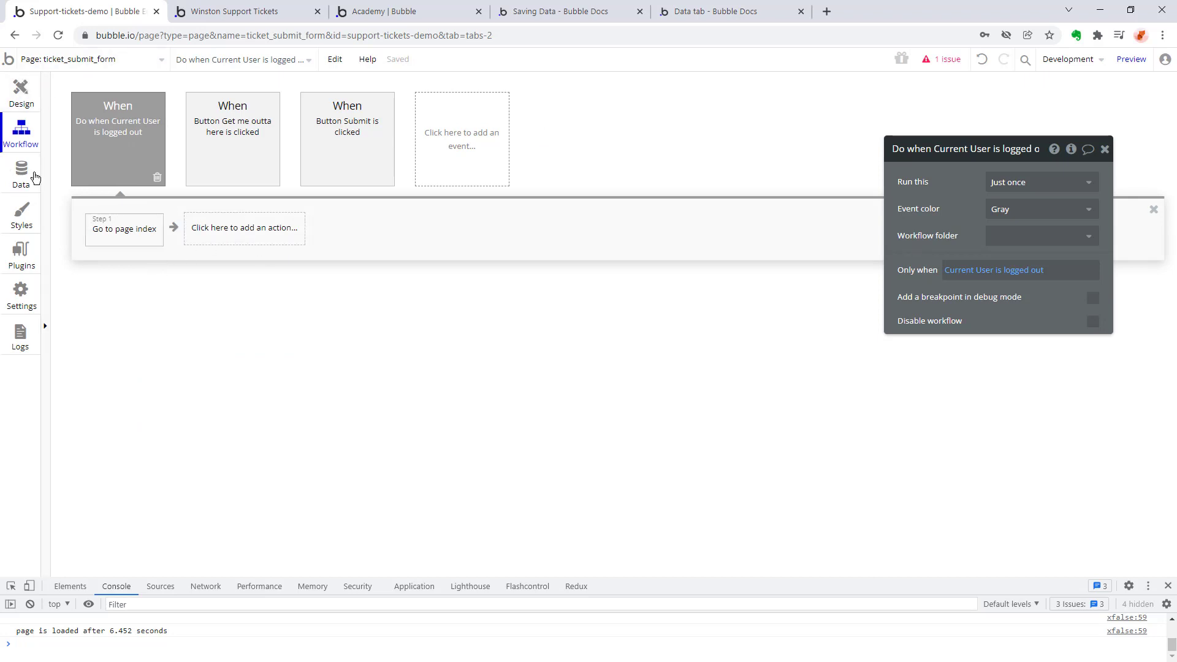
{"action": "mouse_move", "coordinate": [225, 142]}
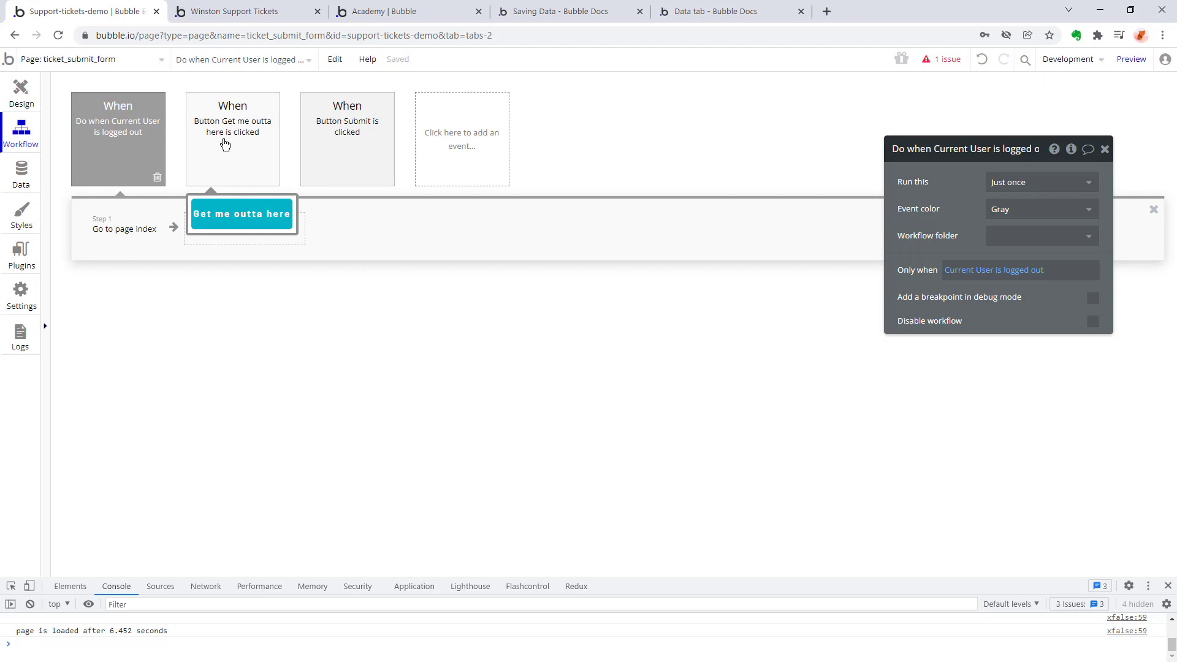
{"action": "left_click", "coordinate": [224, 141]}
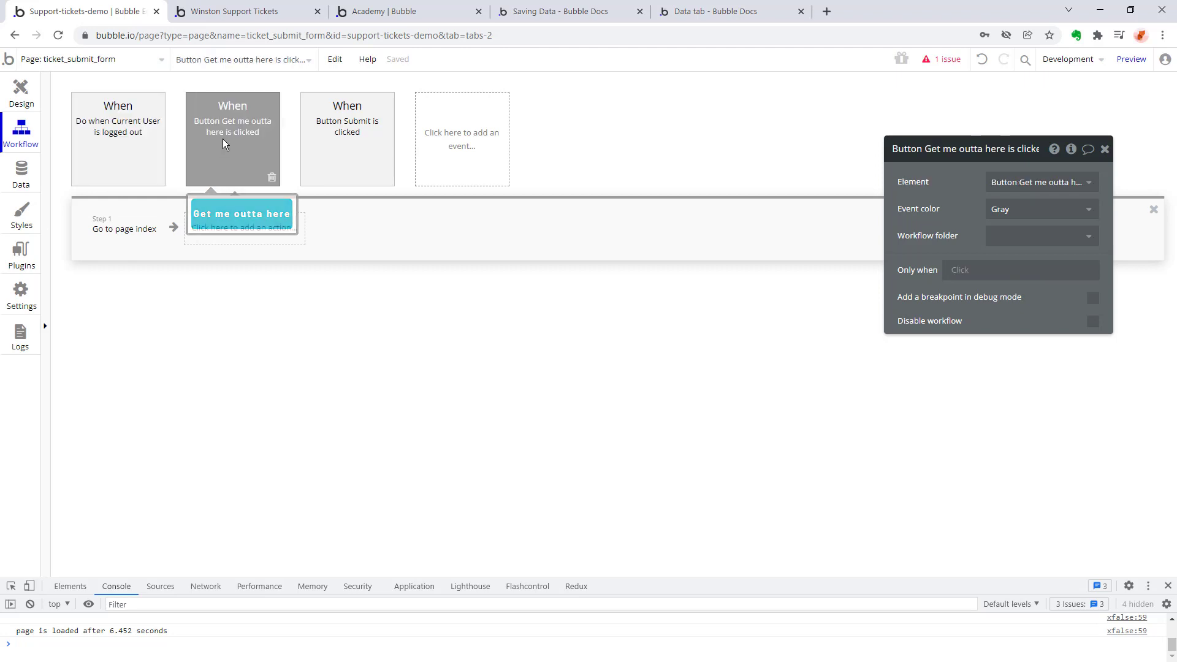
{"action": "left_click", "coordinate": [317, 143]}
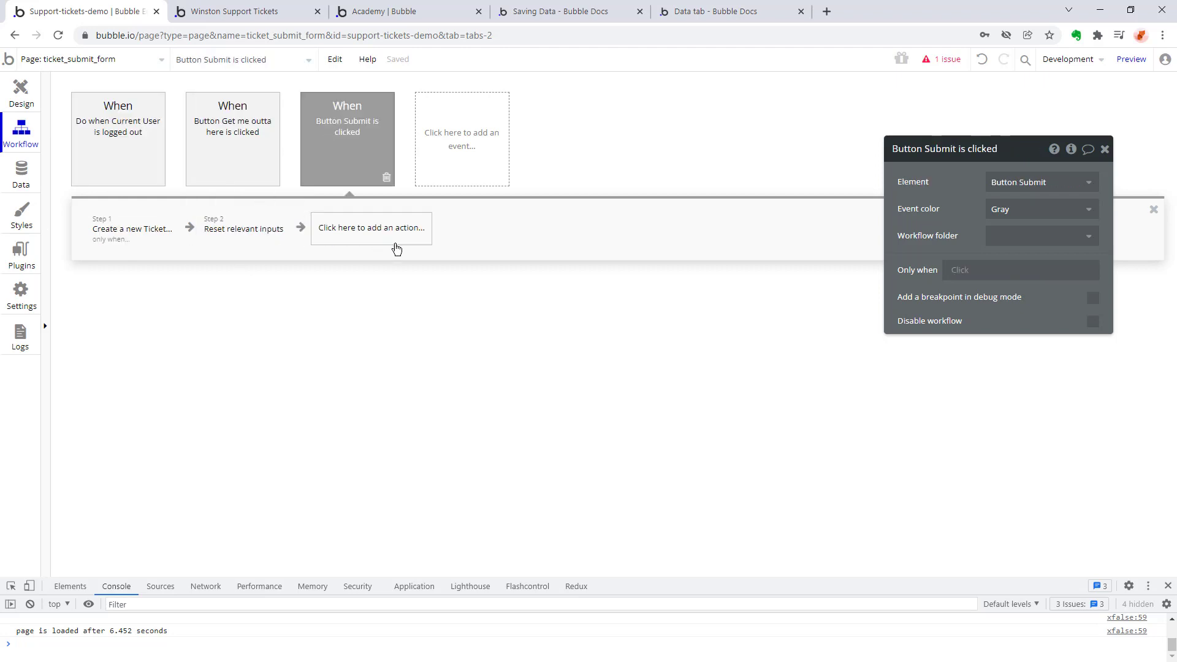
{"action": "left_click", "coordinate": [365, 230]}
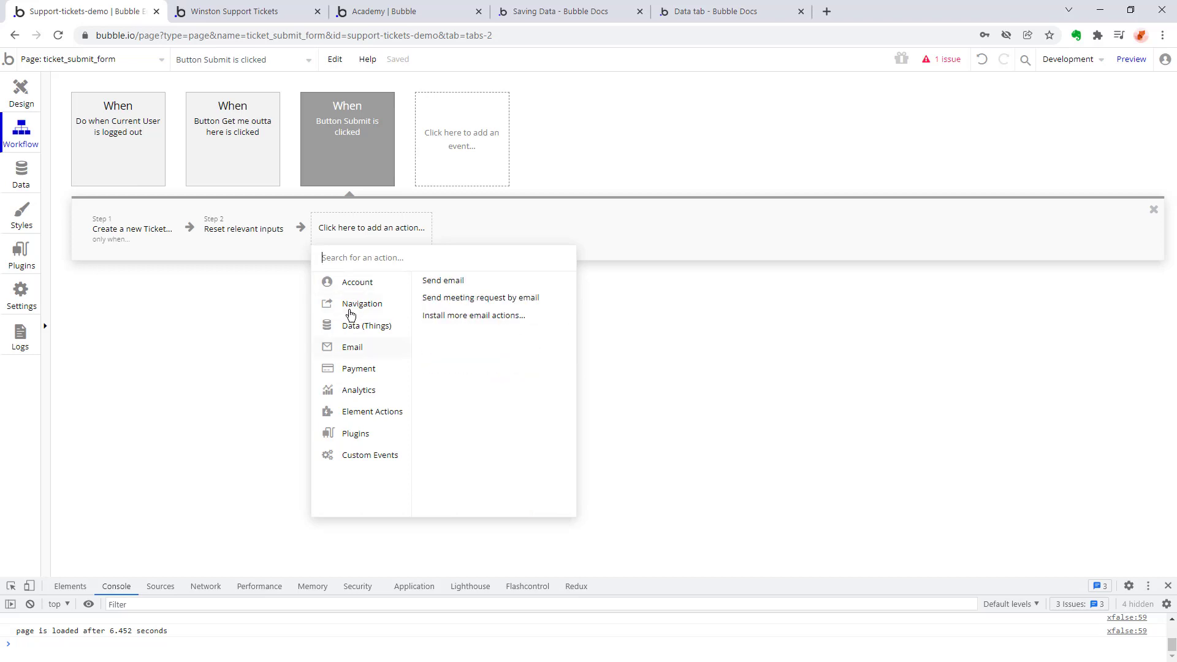
{"action": "mouse_move", "coordinate": [351, 313]}
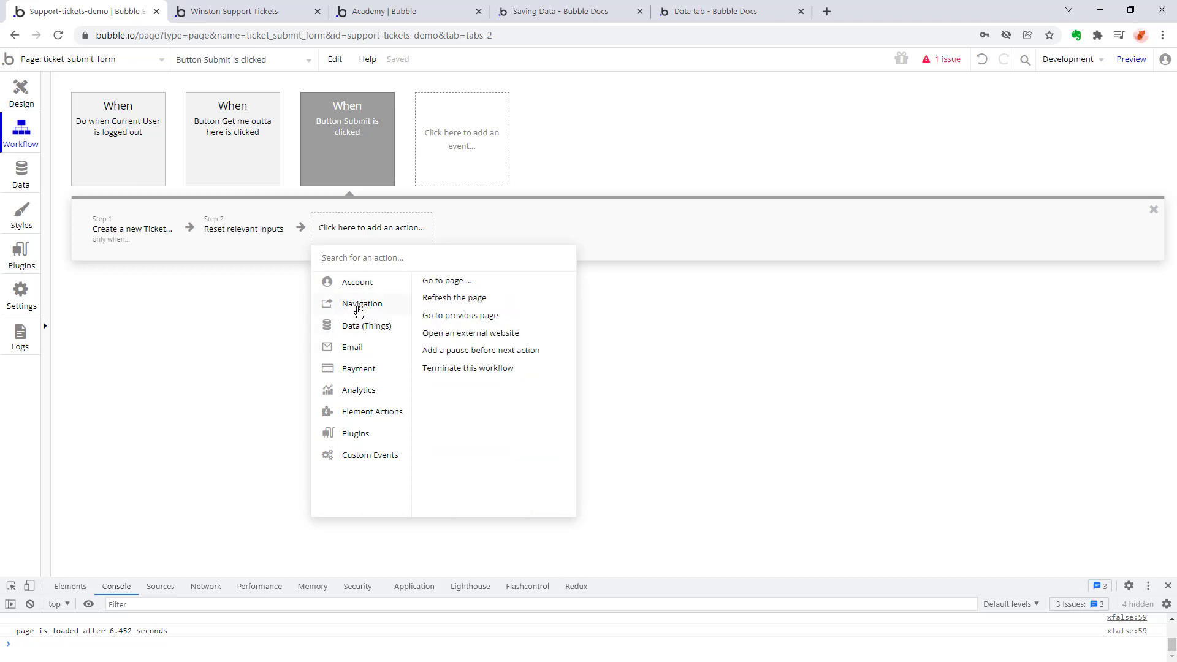
{"action": "mouse_move", "coordinate": [353, 454]}
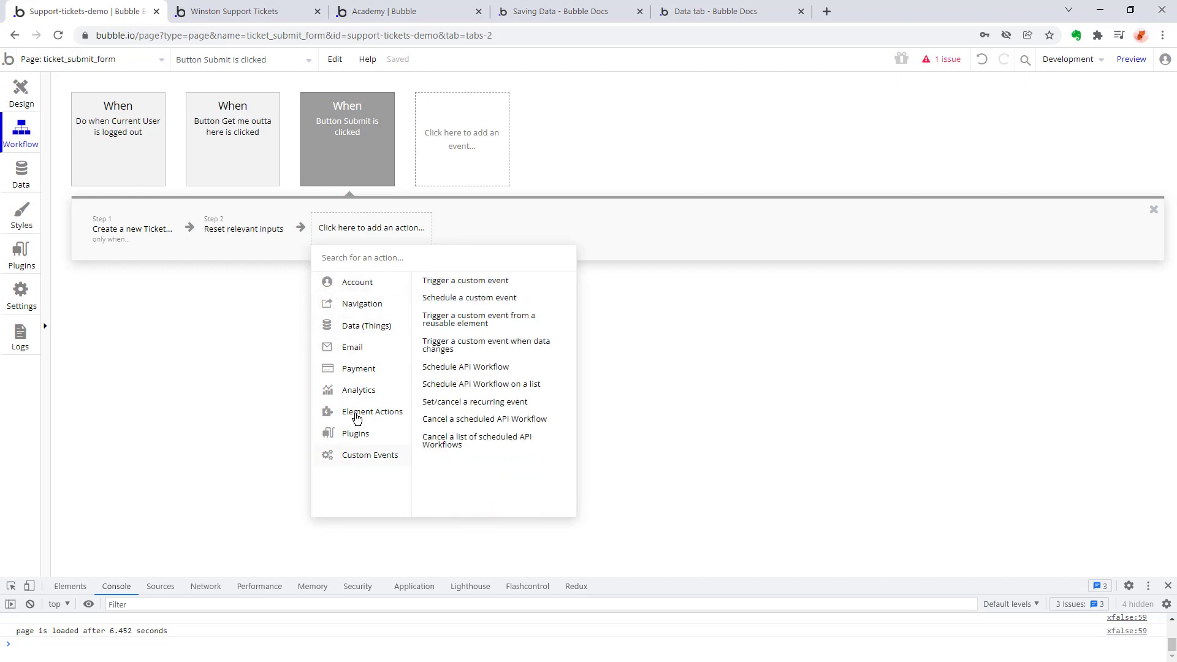
{"action": "mouse_move", "coordinate": [354, 412]}
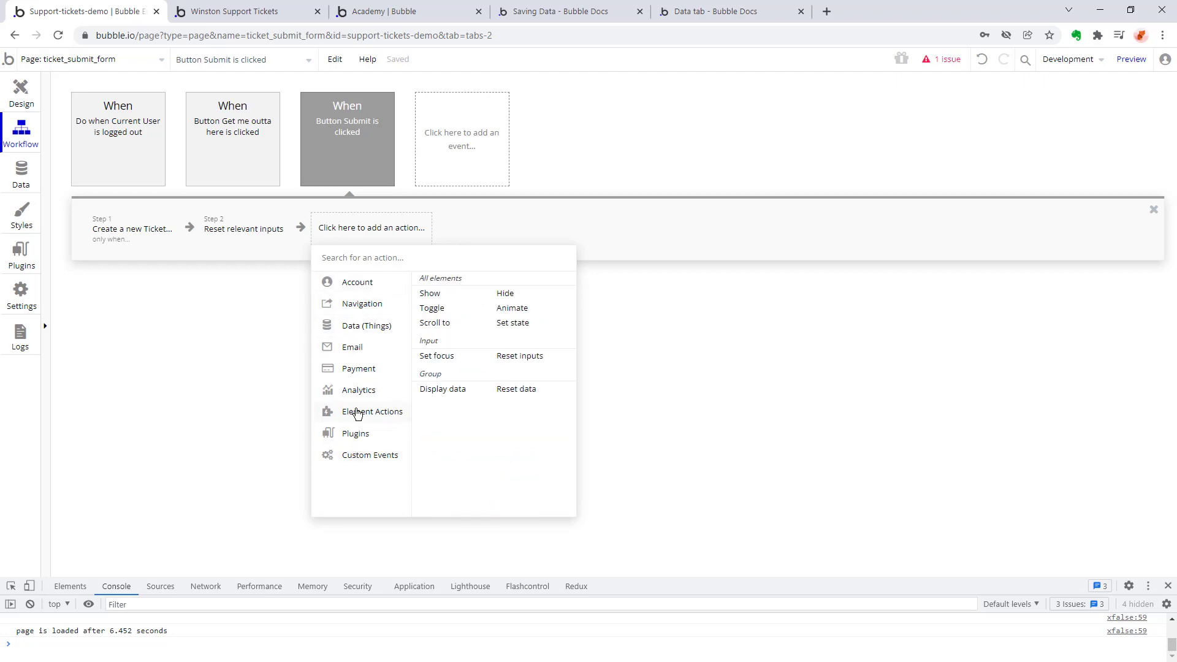
{"action": "left_click", "coordinate": [429, 296]}
{"action": "left_click", "coordinate": [1052, 183]}
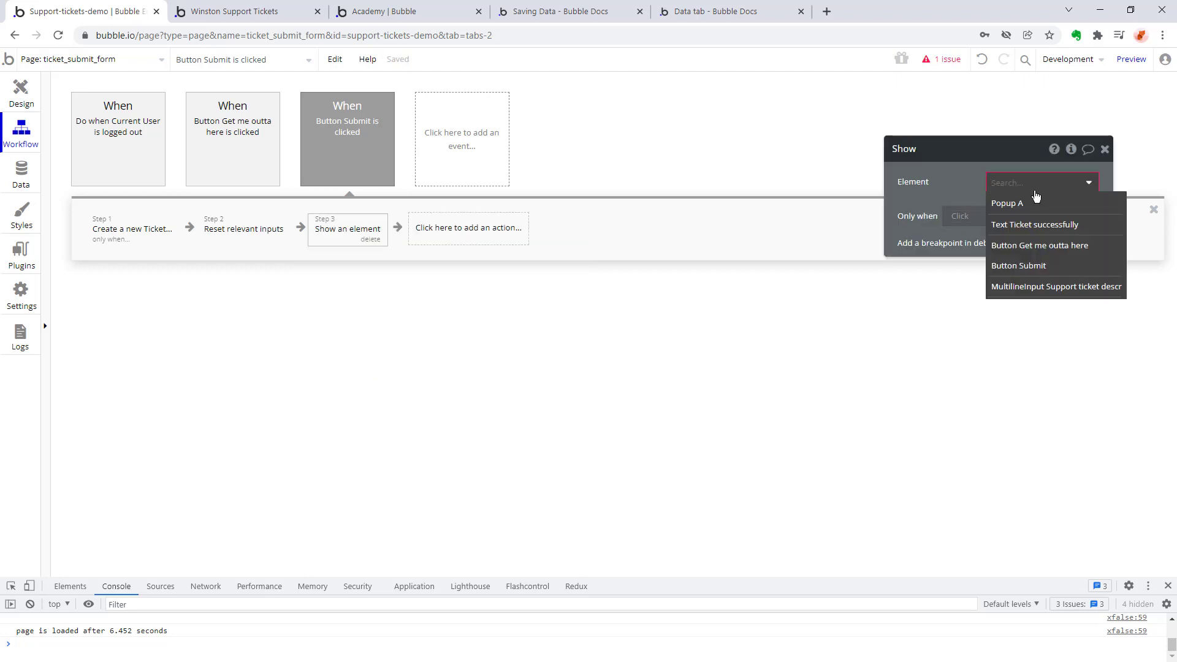
{"action": "left_click", "coordinate": [1036, 203]}
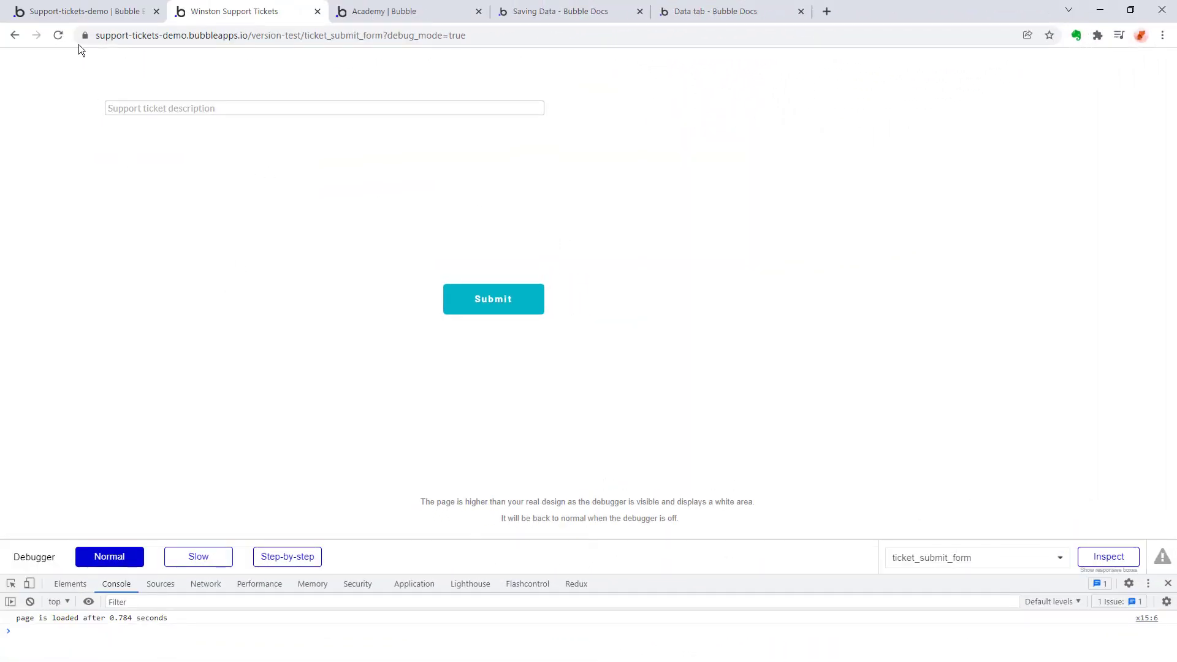
Reload the ticket_submit_form preview and check the settings of the "Do when Current User is logged out" event in the editor.
{"action": "left_click", "coordinate": [59, 35]}
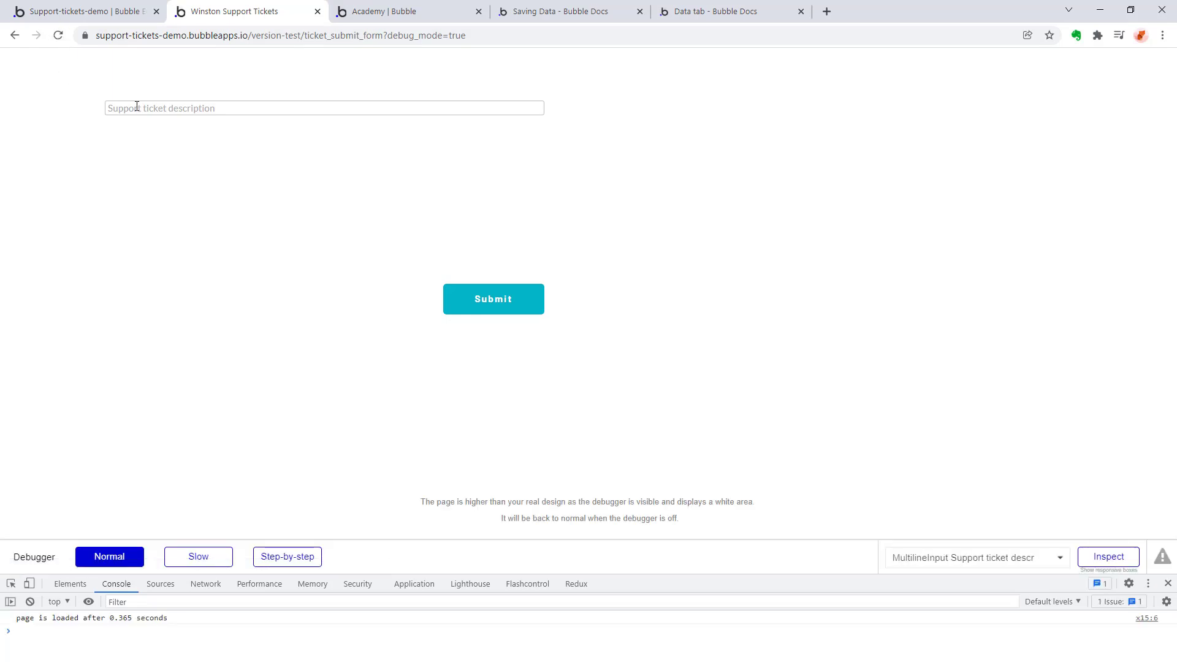
{"action": "left_click", "coordinate": [104, 10]}
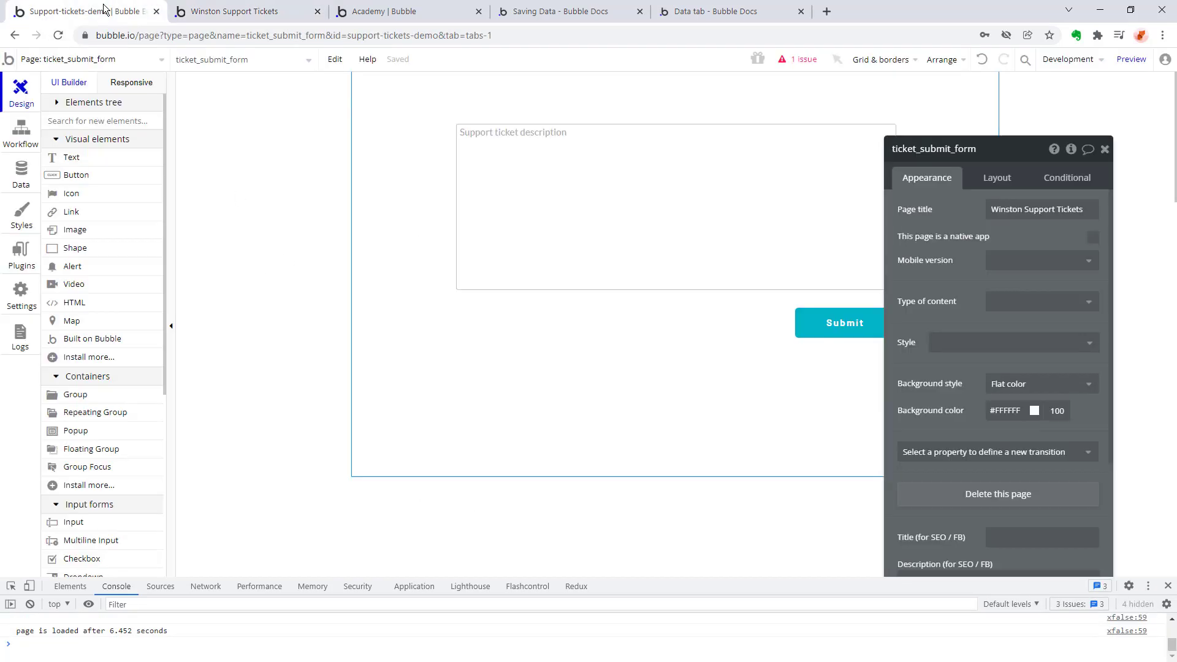
{"action": "left_click", "coordinate": [24, 142]}
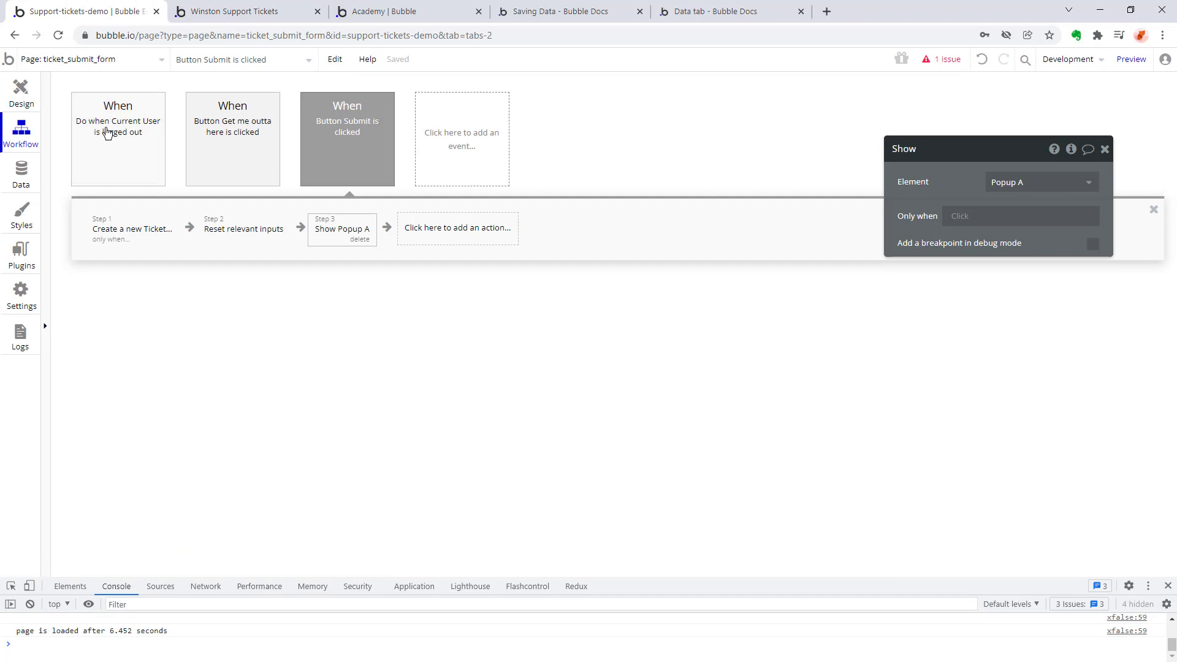
{"action": "left_click", "coordinate": [113, 161]}
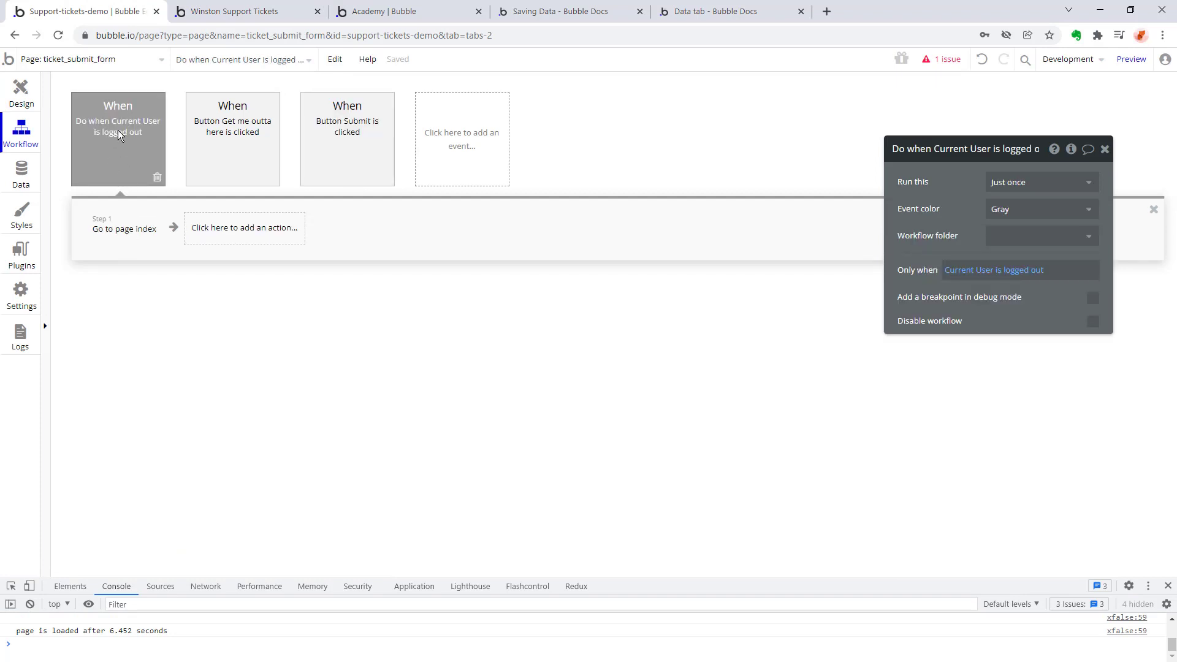
Add a "User is logged out" event to the page's workflows with a "Go to page" action that leads to index.
{"action": "left_click", "coordinate": [264, 202]}
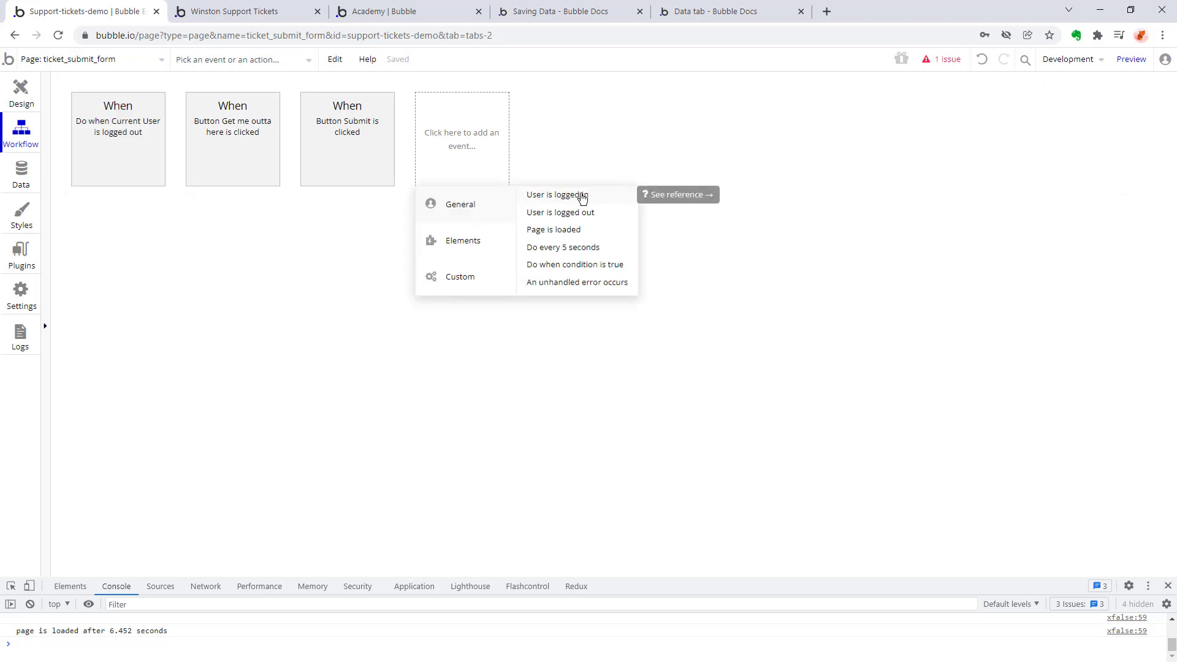
{"action": "left_click", "coordinate": [587, 213]}
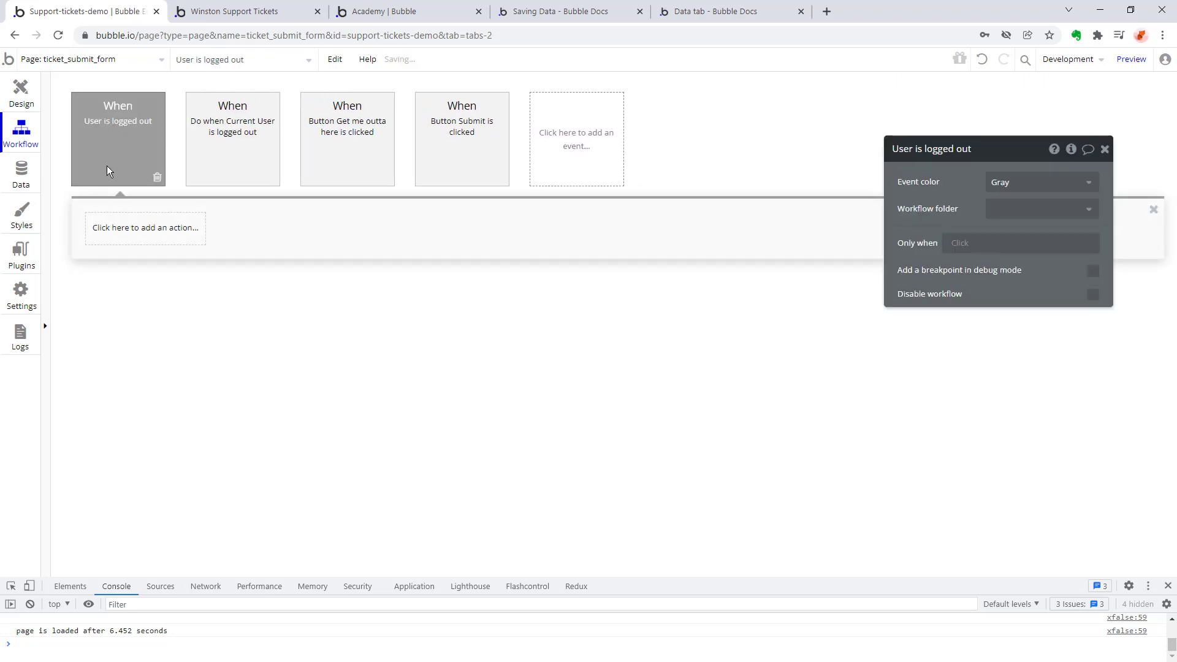
{"action": "left_click", "coordinate": [120, 237]}
{"action": "mouse_move", "coordinate": [119, 304]}
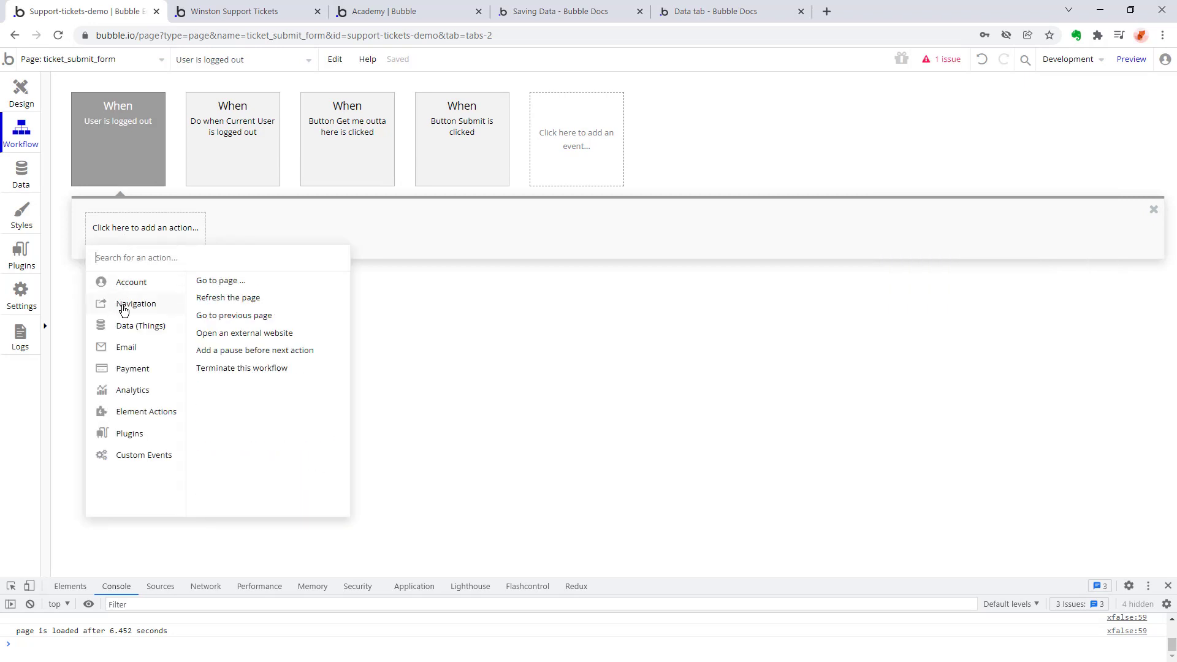
{"action": "left_click", "coordinate": [242, 287]}
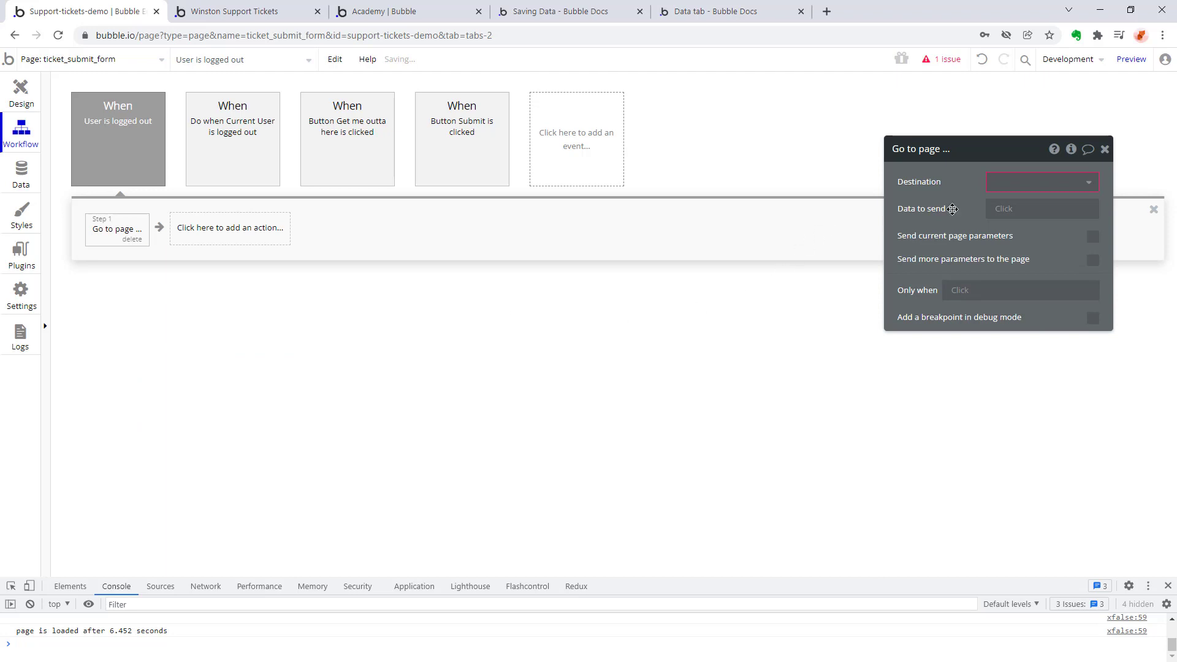
{"action": "left_click", "coordinate": [1065, 183]}
{"action": "left_click", "coordinate": [1054, 201]}
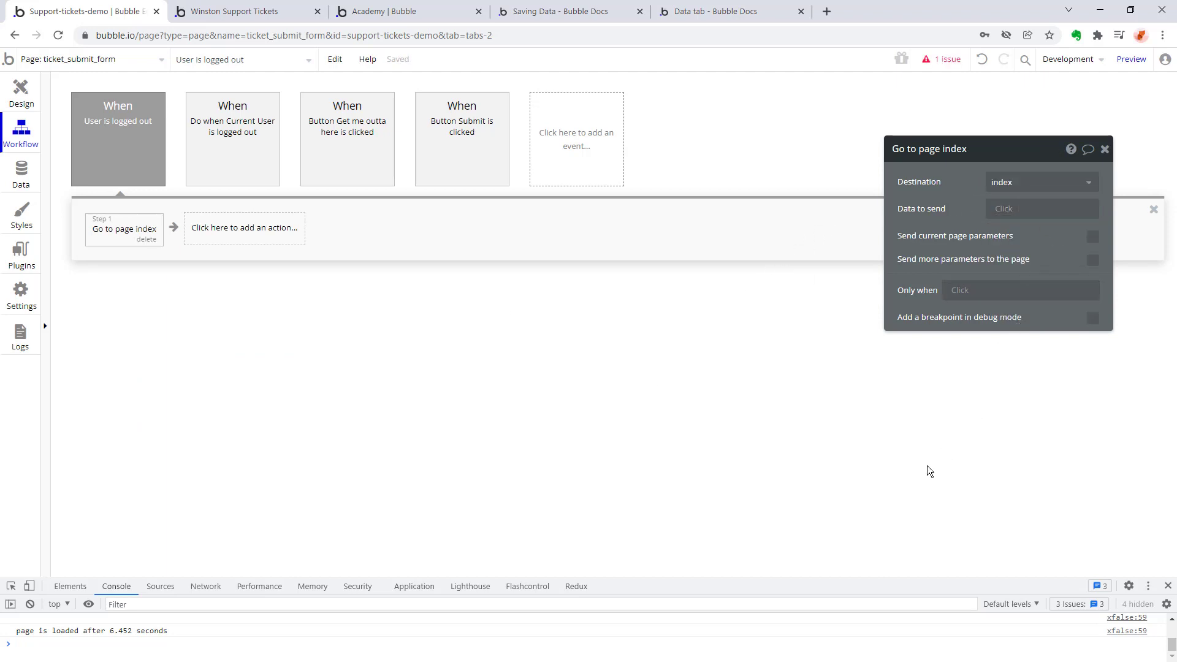
Reload the ticket_submit_form preview and check the page name in its address.
{"action": "key", "text": "ctrl+Tab"}
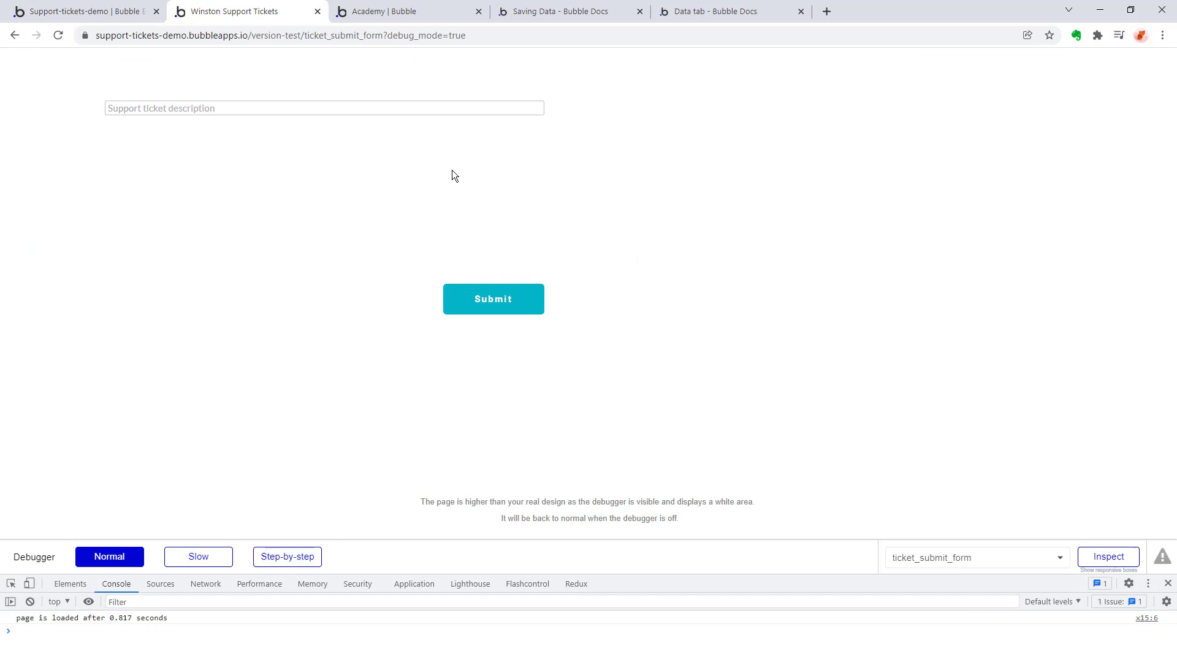
{"action": "key", "text": "F5"}
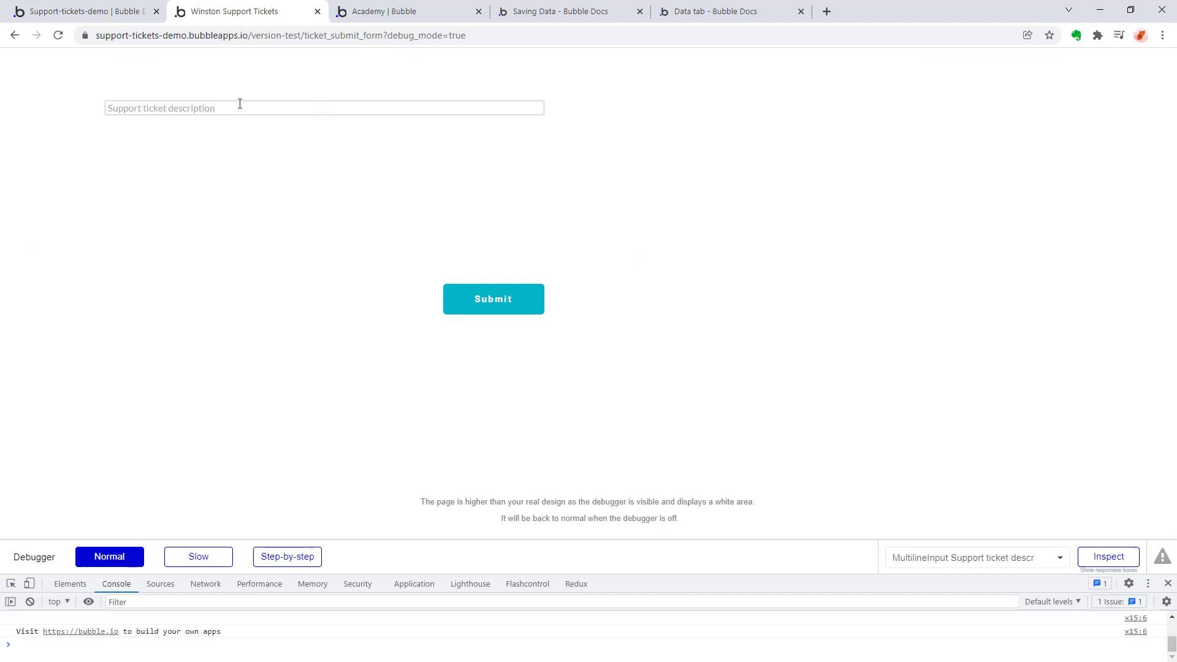
{"action": "left_click", "coordinate": [339, 35]}
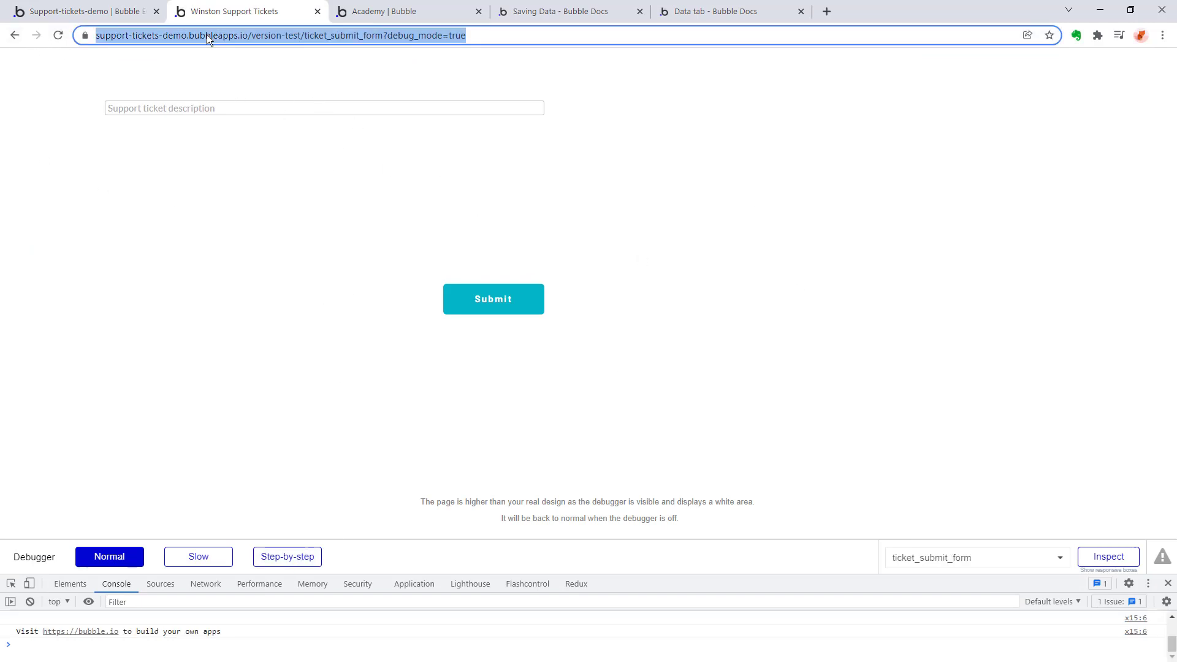
{"action": "left_click", "coordinate": [237, 35]}
{"action": "left_click_drag", "start_coordinate": [284, 35], "coordinate": [414, 35]}
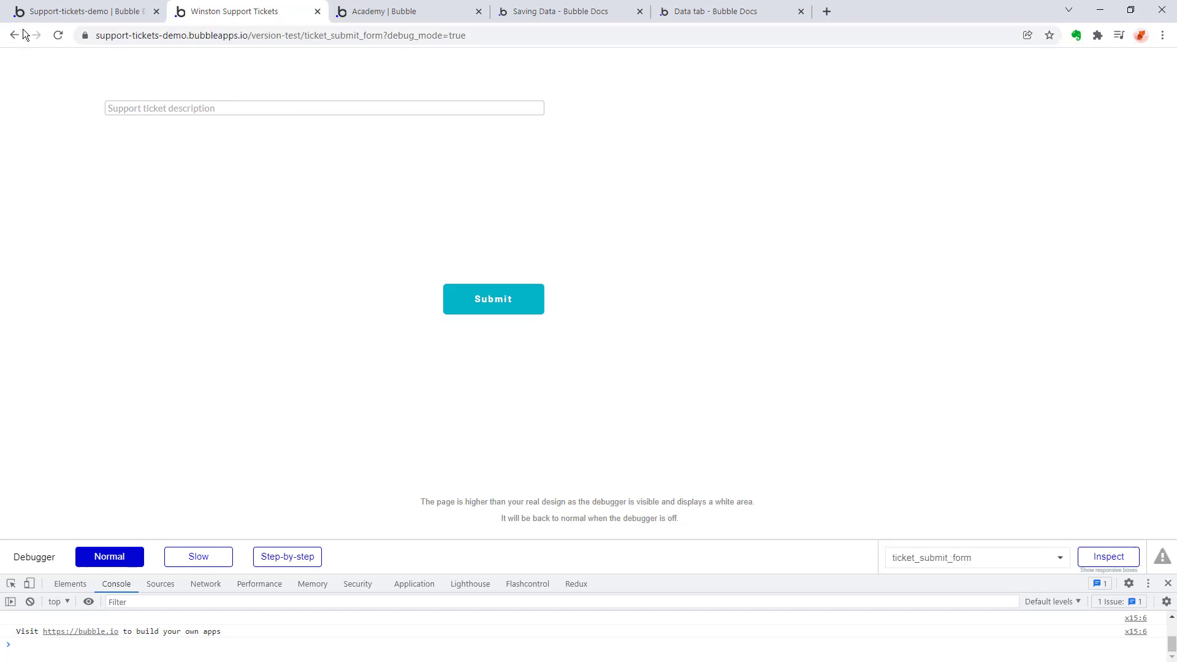
Add the Header reusable element at the top of ticket_submit_form and move the description input and Submit button below it.
{"action": "left_click", "coordinate": [37, 12]}
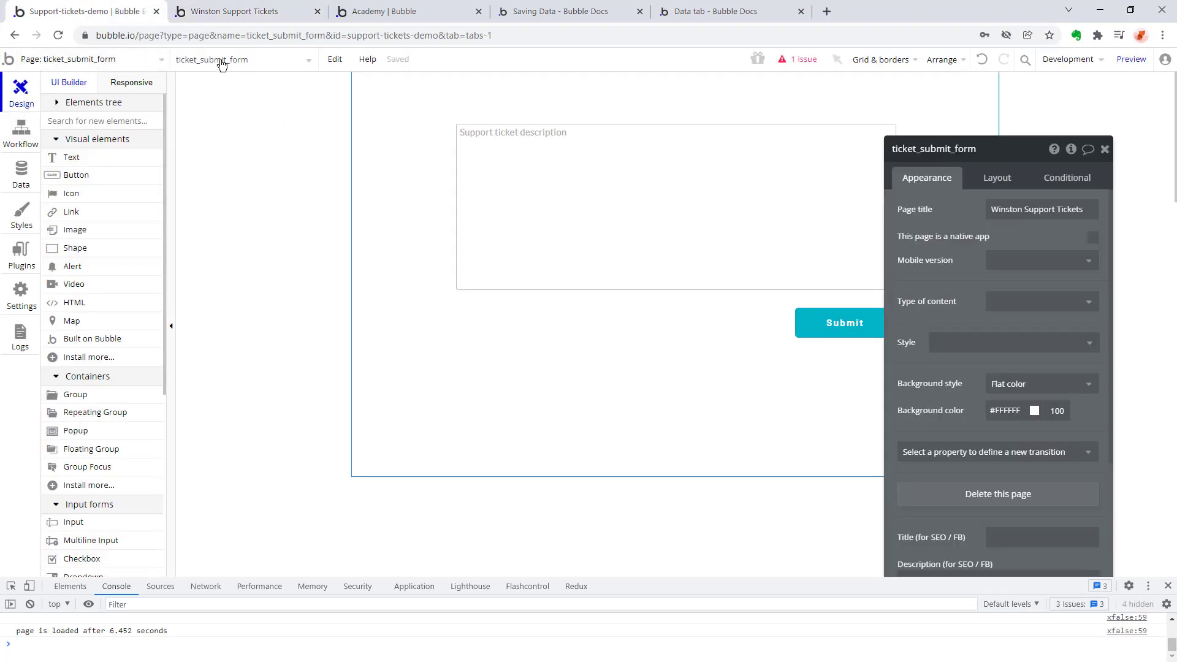
{"action": "scroll", "coordinate": [73, 281], "scroll_direction": "down", "scroll_amount": 5}
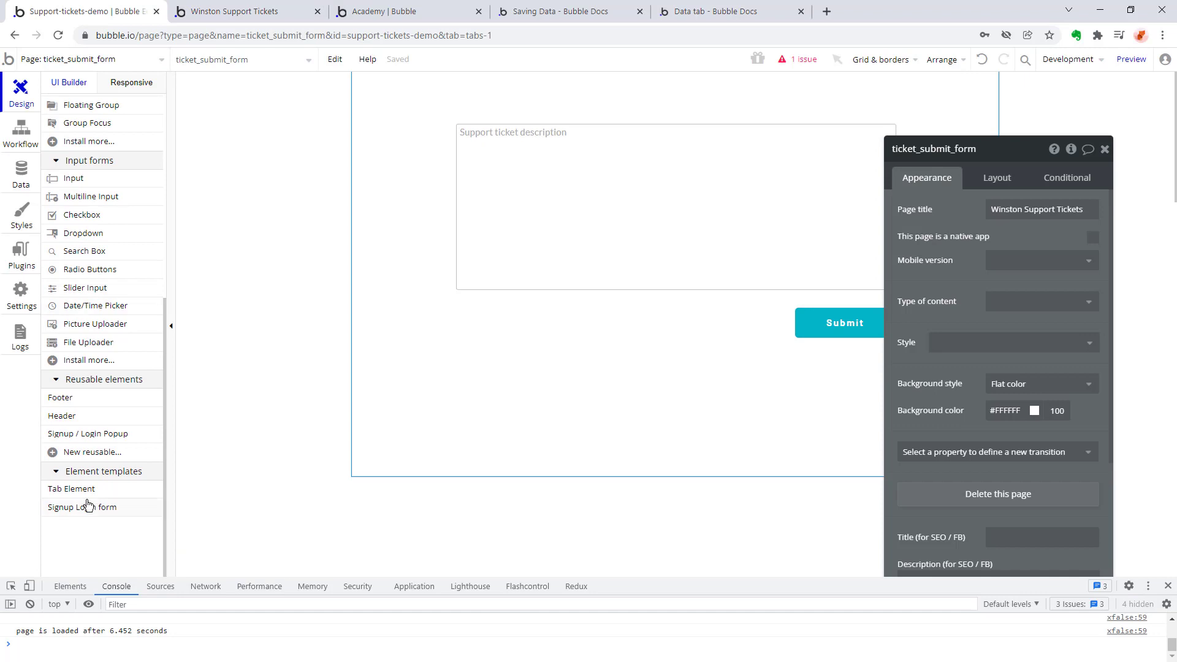
{"action": "mouse_move", "coordinate": [87, 505]}
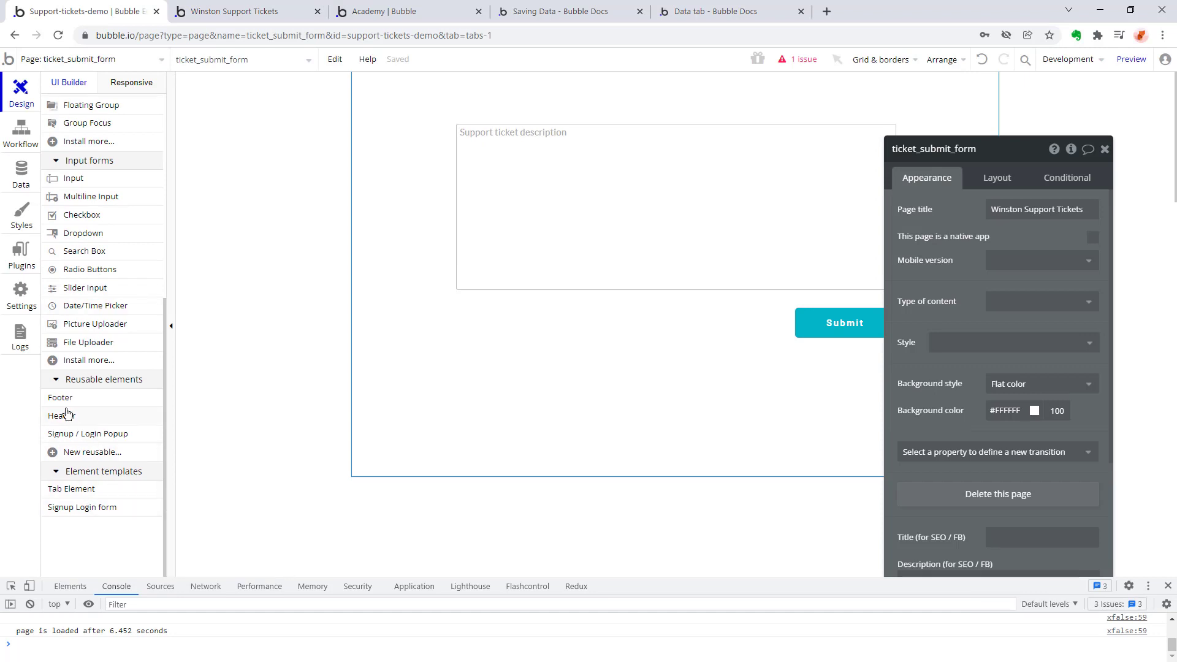
{"action": "left_click_drag", "start_coordinate": [67, 414], "coordinate": [492, 89]}
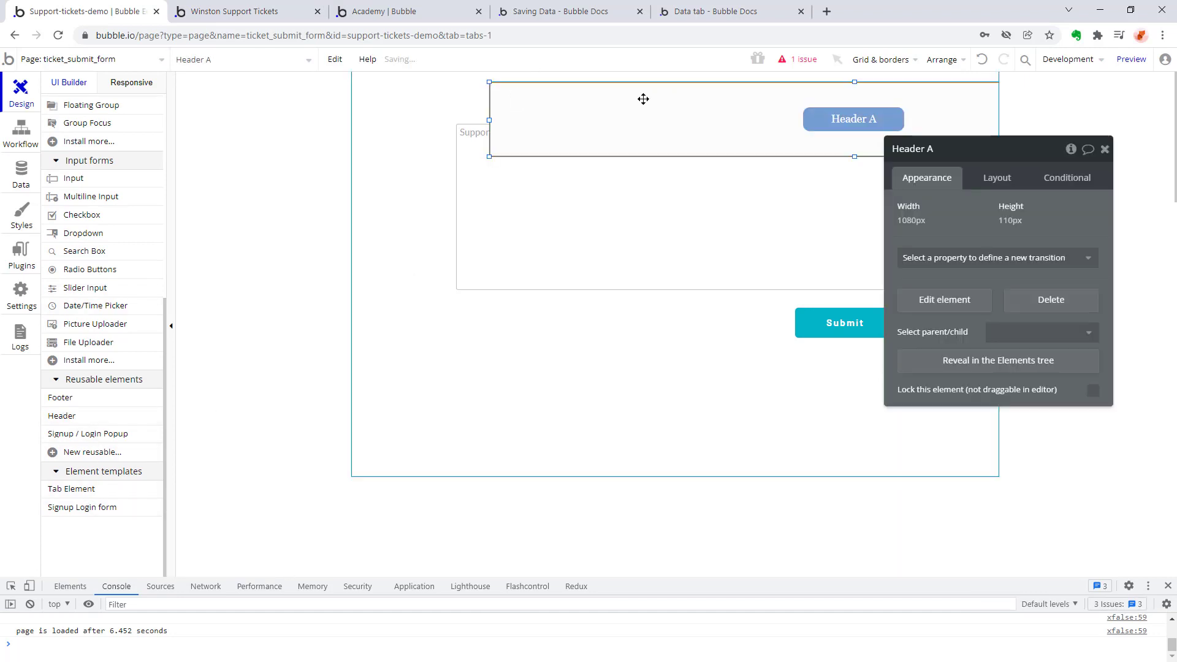
{"action": "left_click_drag", "start_coordinate": [685, 241], "coordinate": [656, 282]}
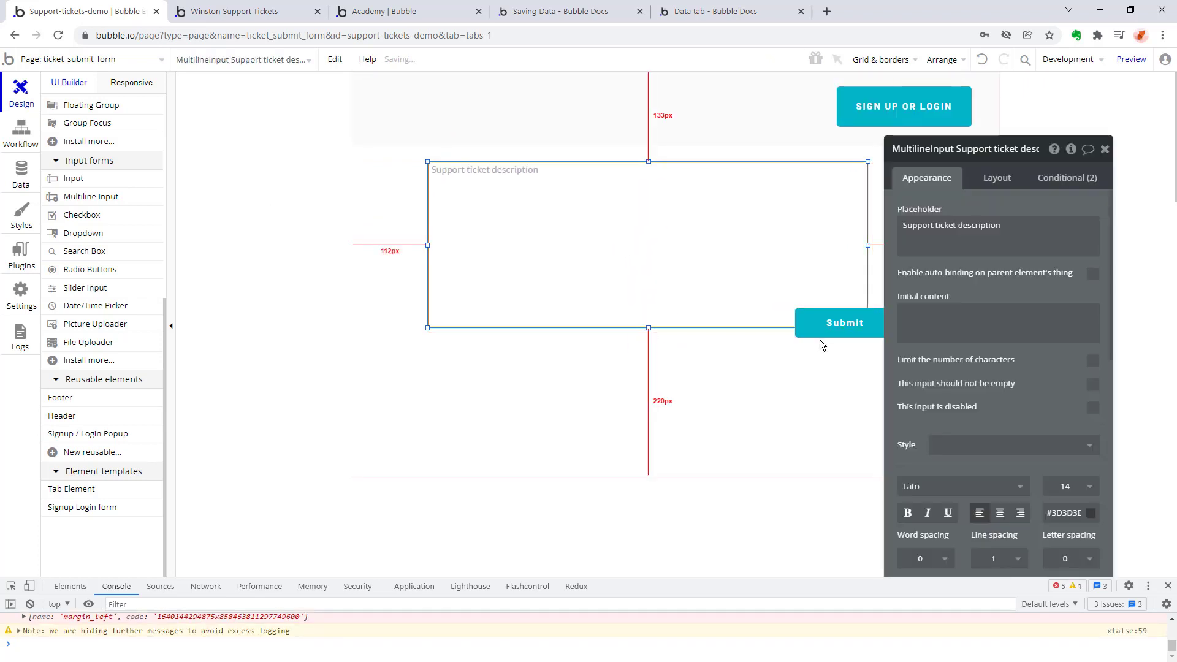
{"action": "left_click_drag", "start_coordinate": [846, 327], "coordinate": [811, 351]}
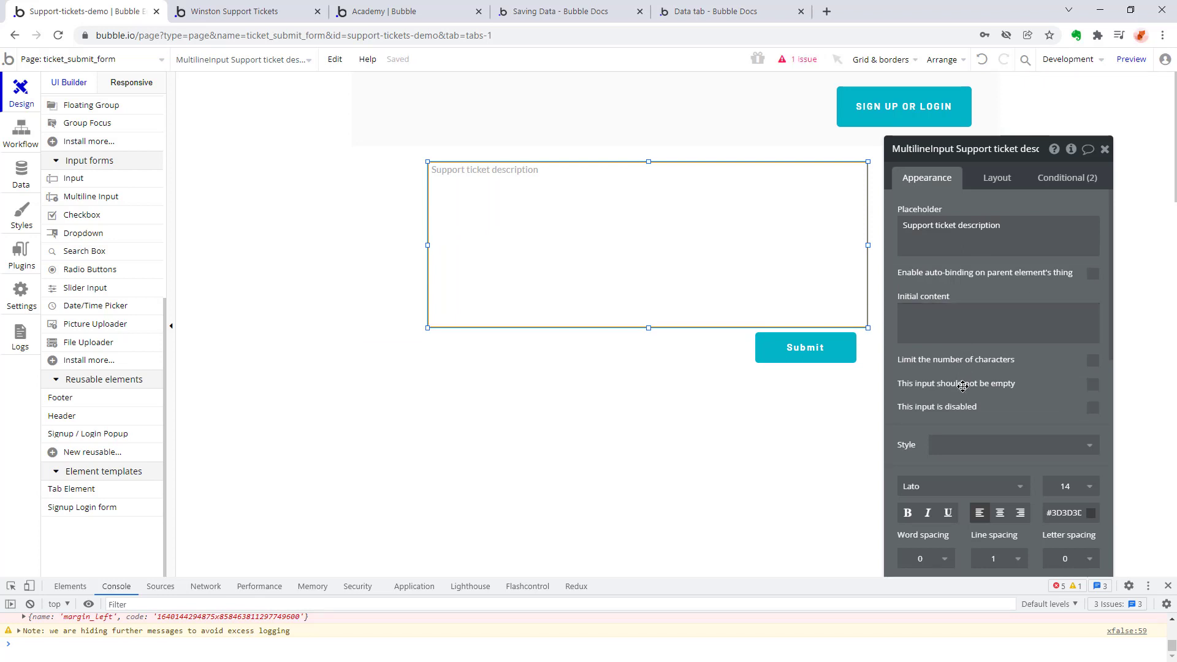
Shorten the support ticket description input and align the Submit button beneath its right edge at about X 615, Y 289.
{"action": "scroll", "coordinate": [962, 386], "scroll_direction": "down", "scroll_amount": 5}
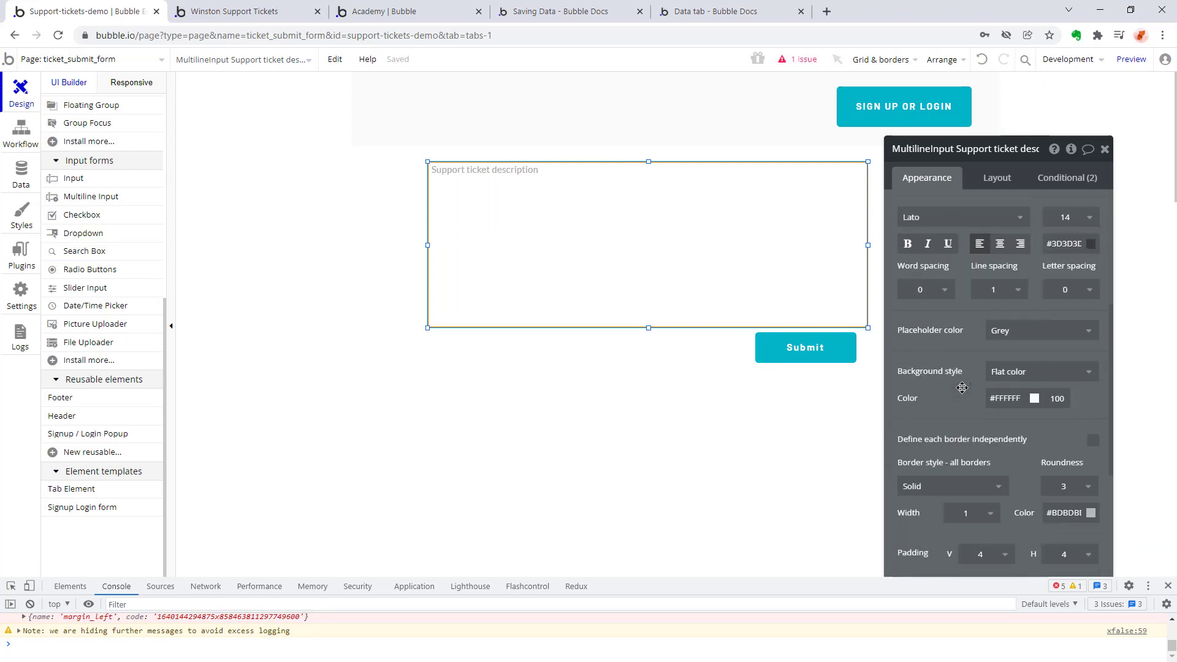
{"action": "scroll", "coordinate": [962, 387], "scroll_direction": "down", "scroll_amount": 3}
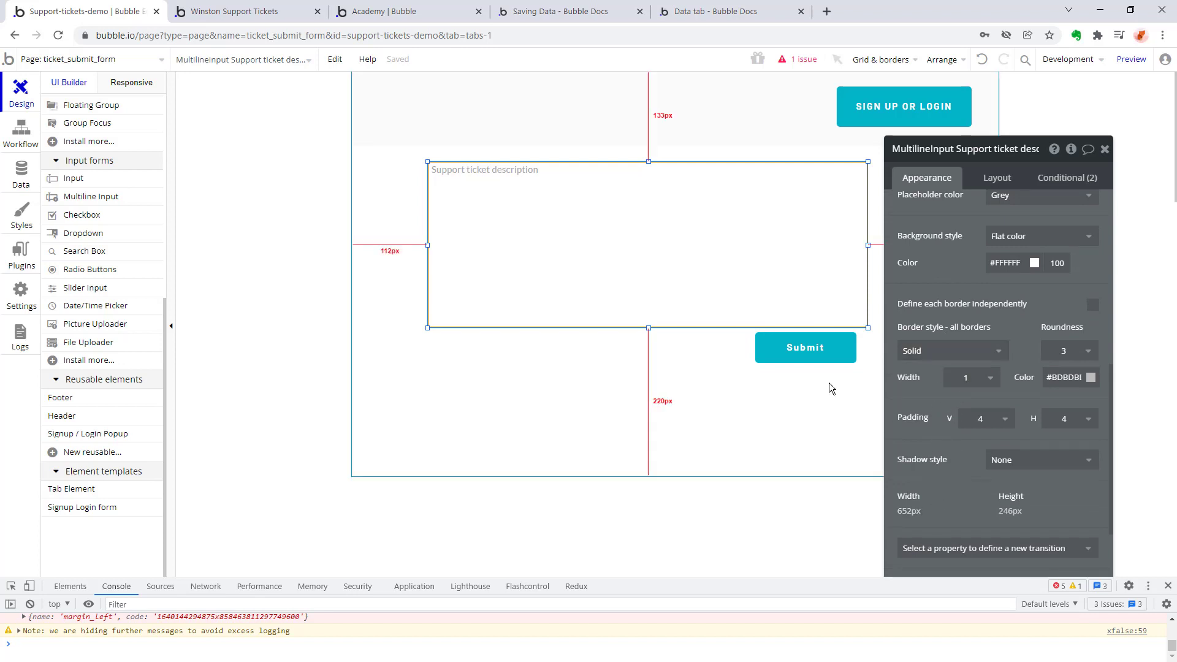
{"action": "left_click_drag", "start_coordinate": [648, 328], "coordinate": [650, 281]}
{"action": "left_click", "coordinate": [797, 343]}
{"action": "left_click_drag", "start_coordinate": [797, 343], "coordinate": [809, 277]}
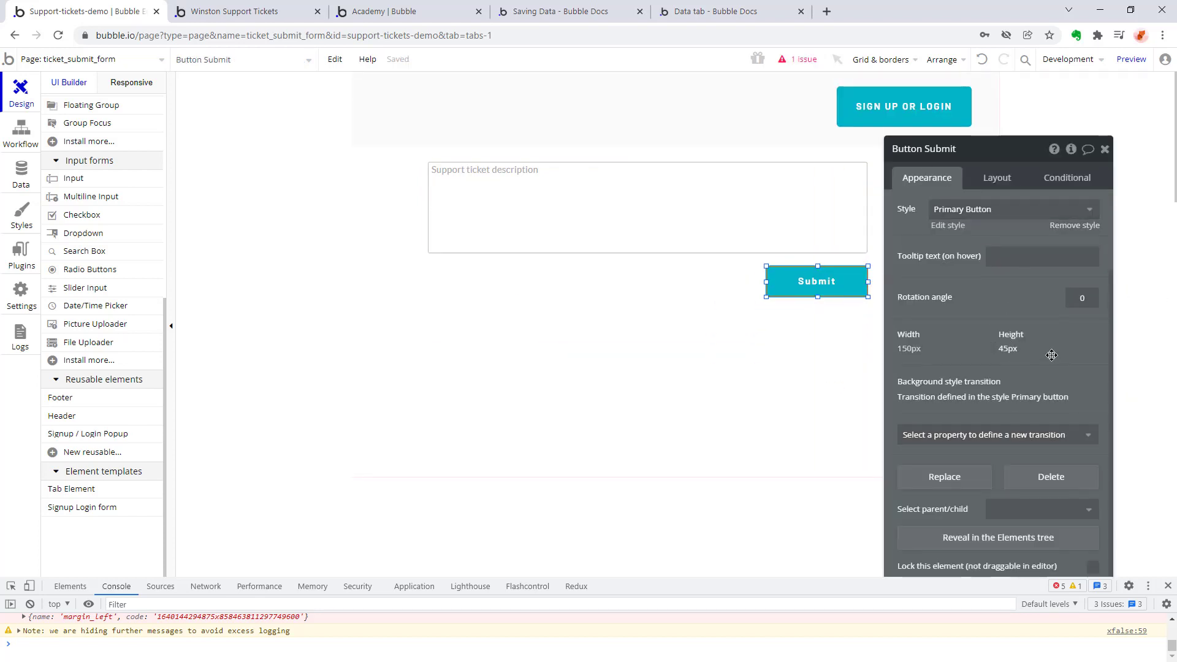
Examine the Submit button's layout settings and the page's container layout, preset page width and appearance options.
{"action": "scroll", "coordinate": [1048, 325], "scroll_direction": "up", "scroll_amount": 3}
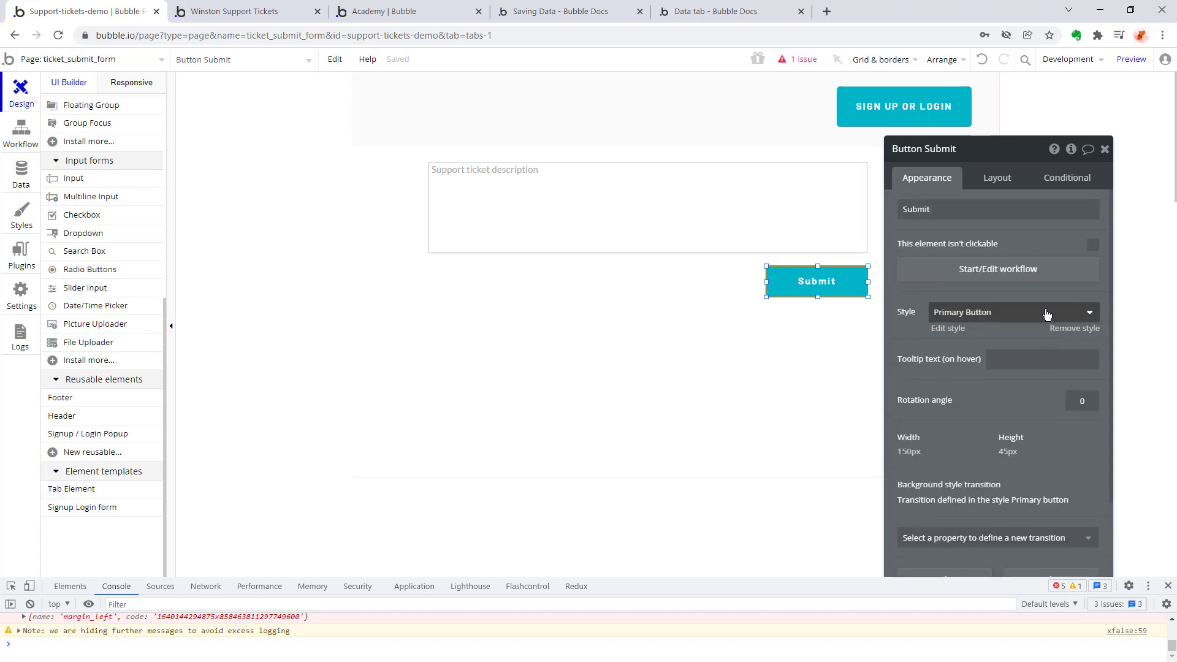
{"action": "left_click", "coordinate": [1005, 184]}
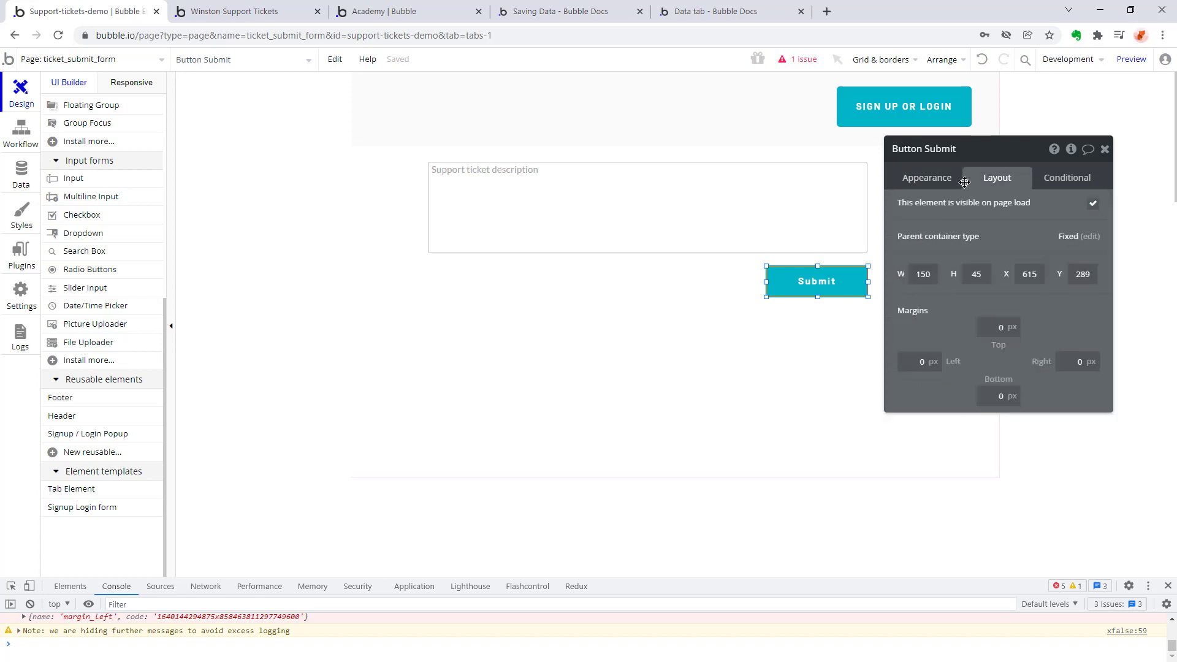
{"action": "left_click", "coordinate": [1080, 239]}
{"action": "left_click", "coordinate": [1077, 212]}
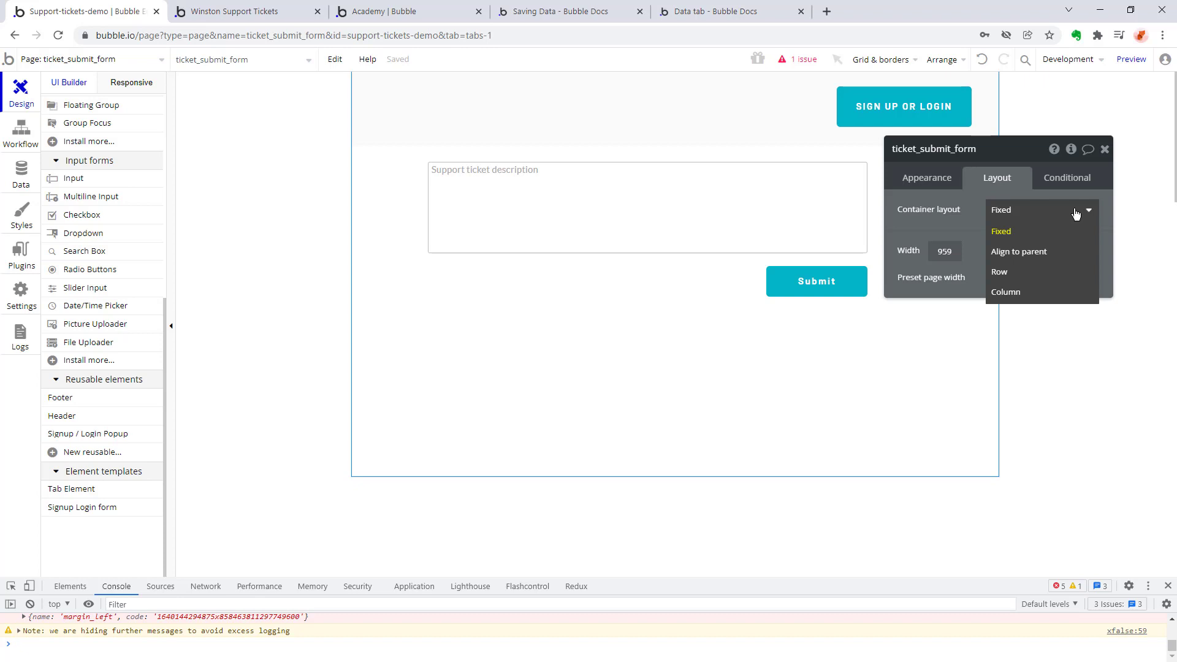
{"action": "left_click", "coordinate": [927, 296]}
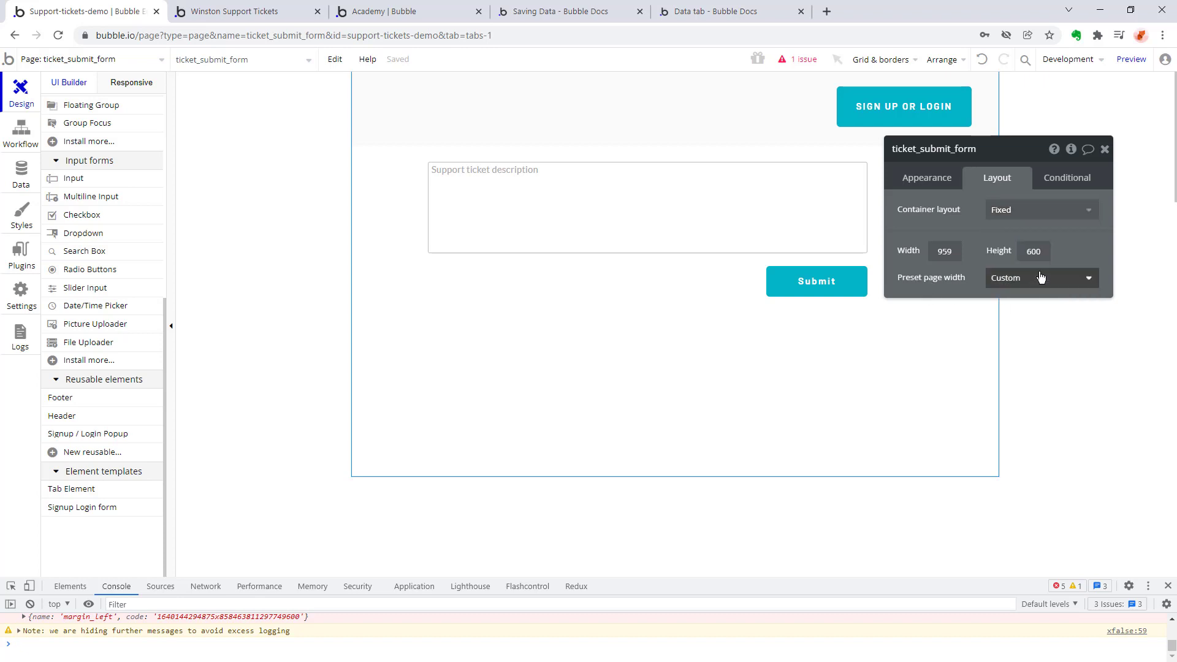
{"action": "left_click", "coordinate": [1002, 280]}
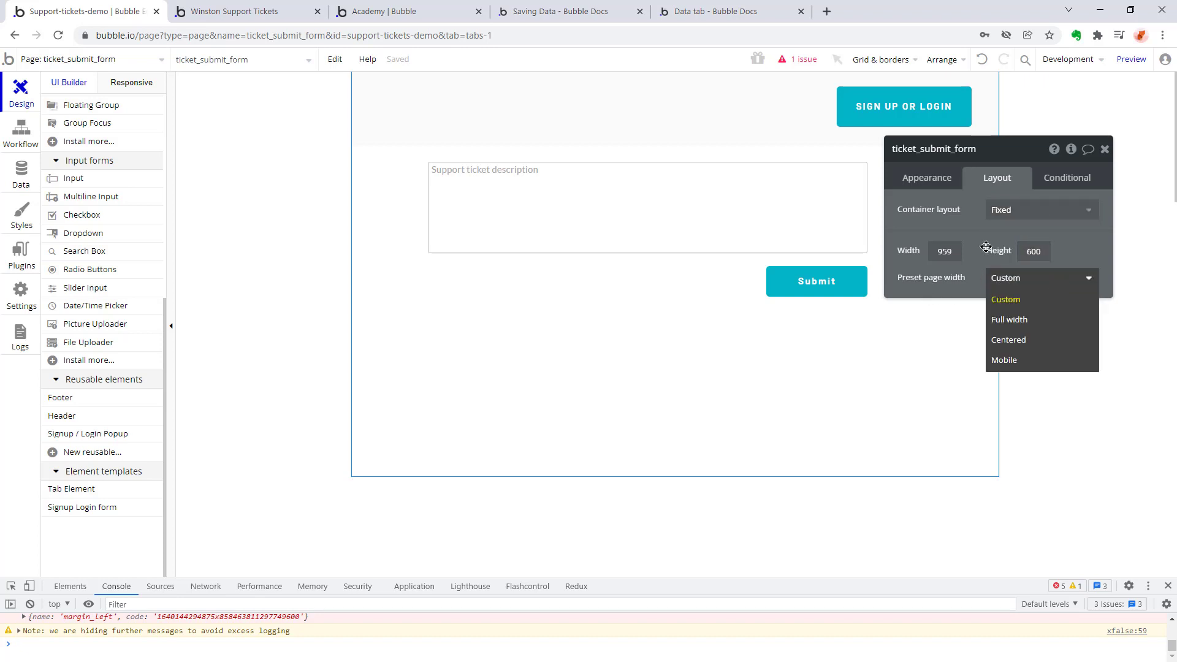
{"action": "left_click", "coordinate": [1135, 243]}
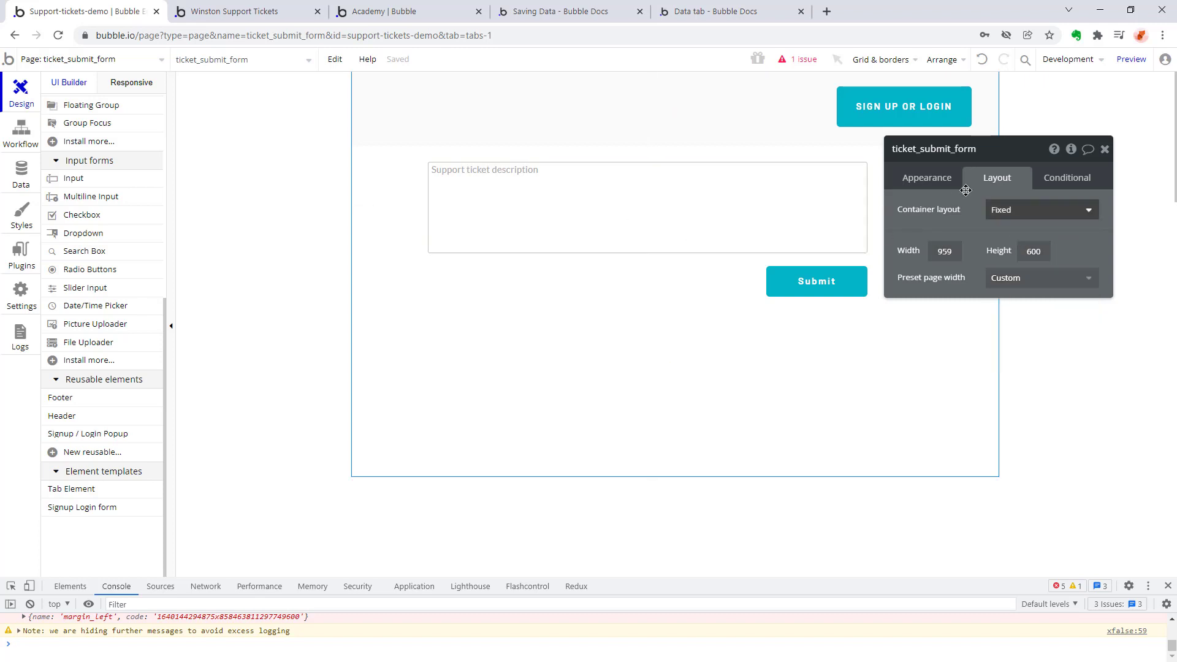
{"action": "left_click", "coordinate": [927, 178]}
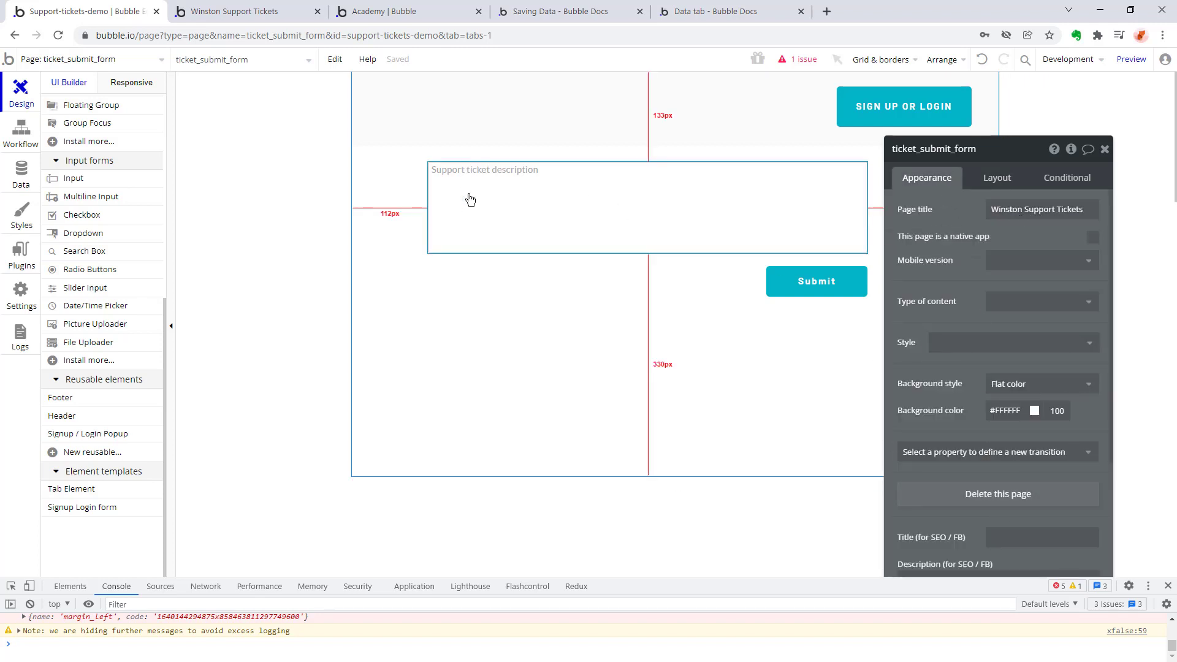
{"action": "scroll", "coordinate": [937, 293], "scroll_direction": "down", "scroll_amount": 3}
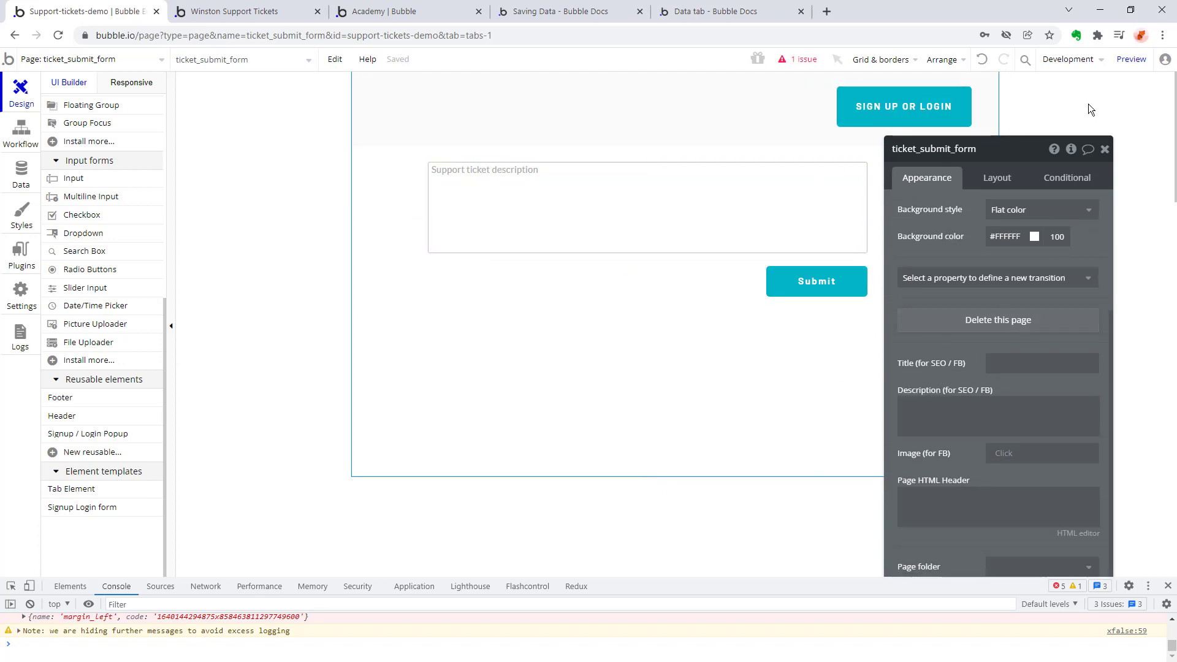
Preview ticket_submit_form to test where a logged-out visitor is sent, and return to the editor.
{"action": "left_click", "coordinate": [1131, 59]}
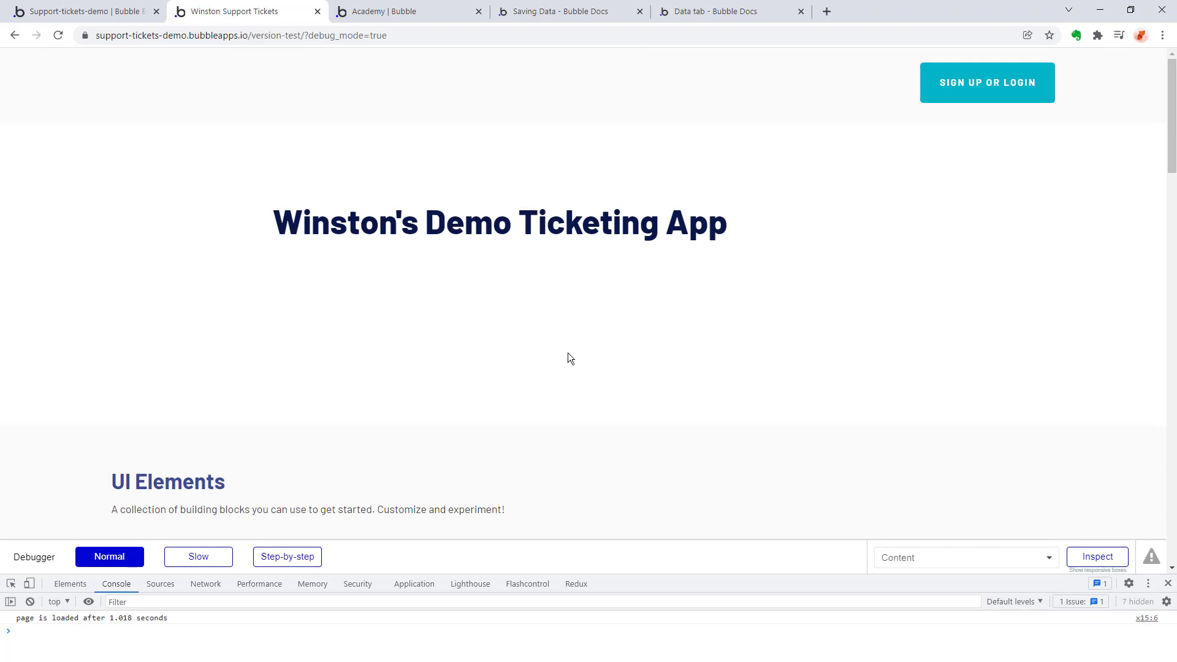
{"action": "left_click", "coordinate": [69, 12]}
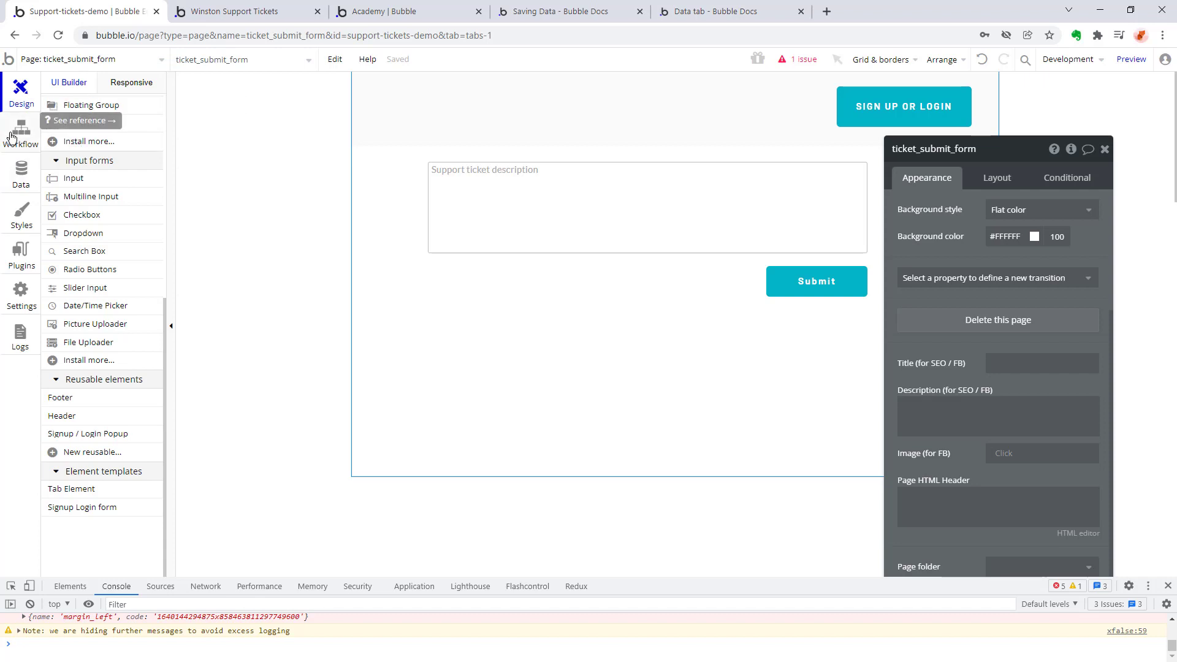
Open the index page for editing and place a button below the "Winston's Demo Ticketing App" heading.
{"action": "left_click", "coordinate": [147, 64]}
{"action": "left_click", "coordinate": [38, 104]}
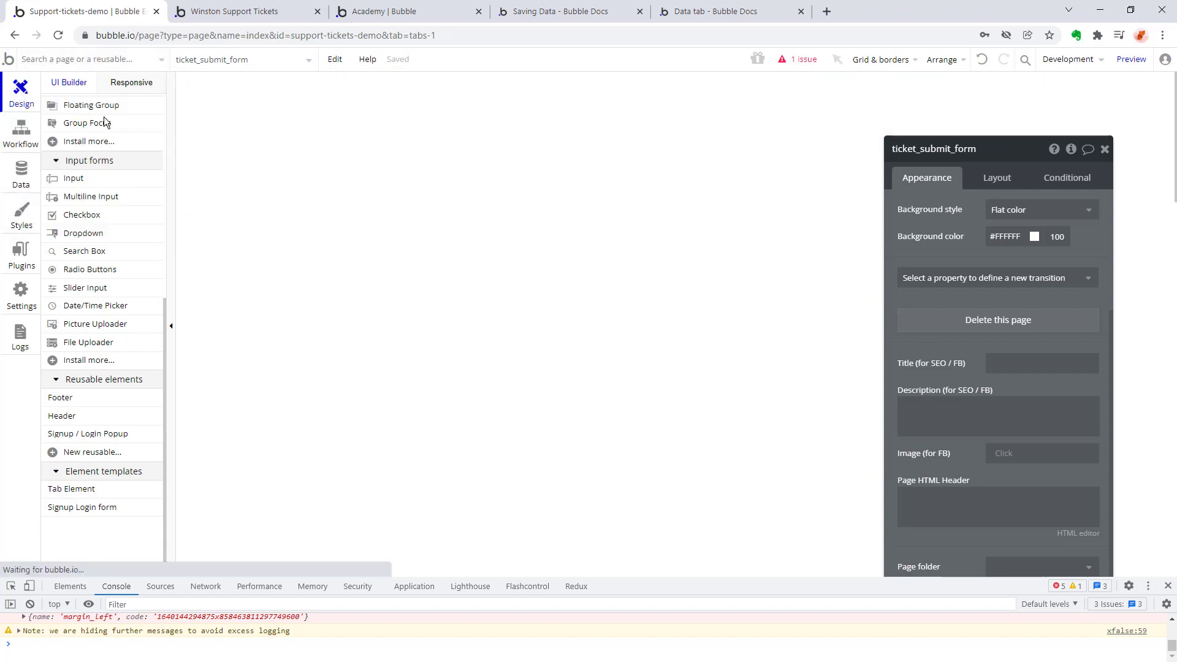
{"action": "left_click", "coordinate": [231, 208]}
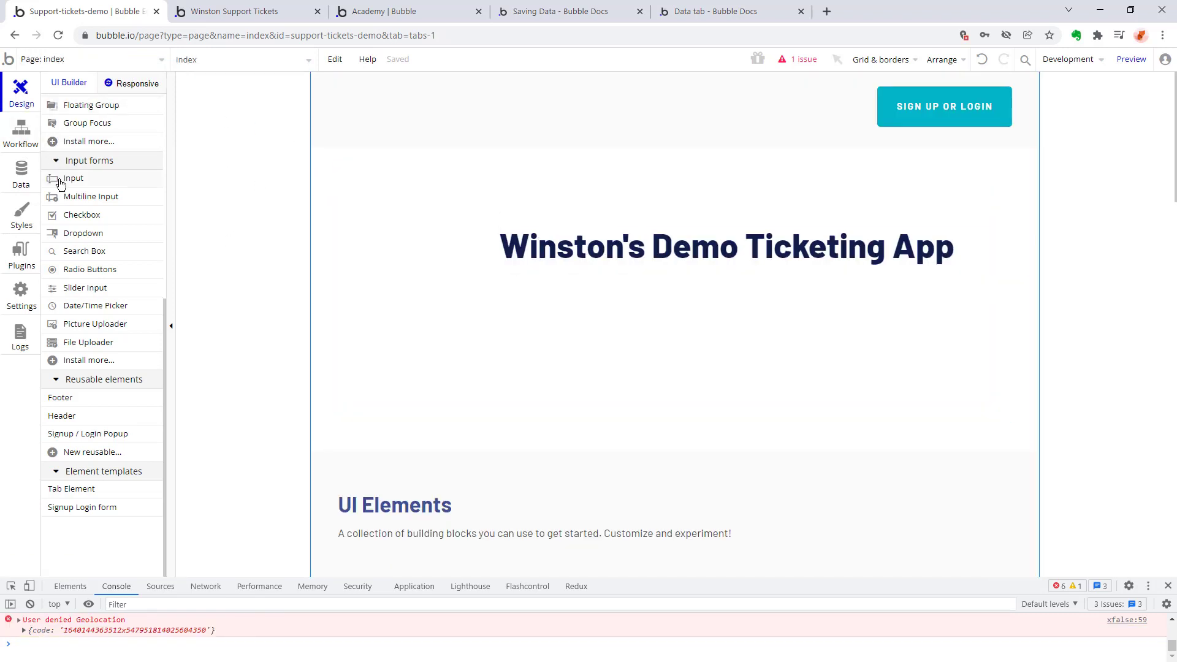
{"action": "mouse_move", "coordinate": [60, 184]}
{"action": "scroll", "coordinate": [84, 364], "scroll_direction": "up", "scroll_amount": 6}
{"action": "left_click", "coordinate": [76, 175]}
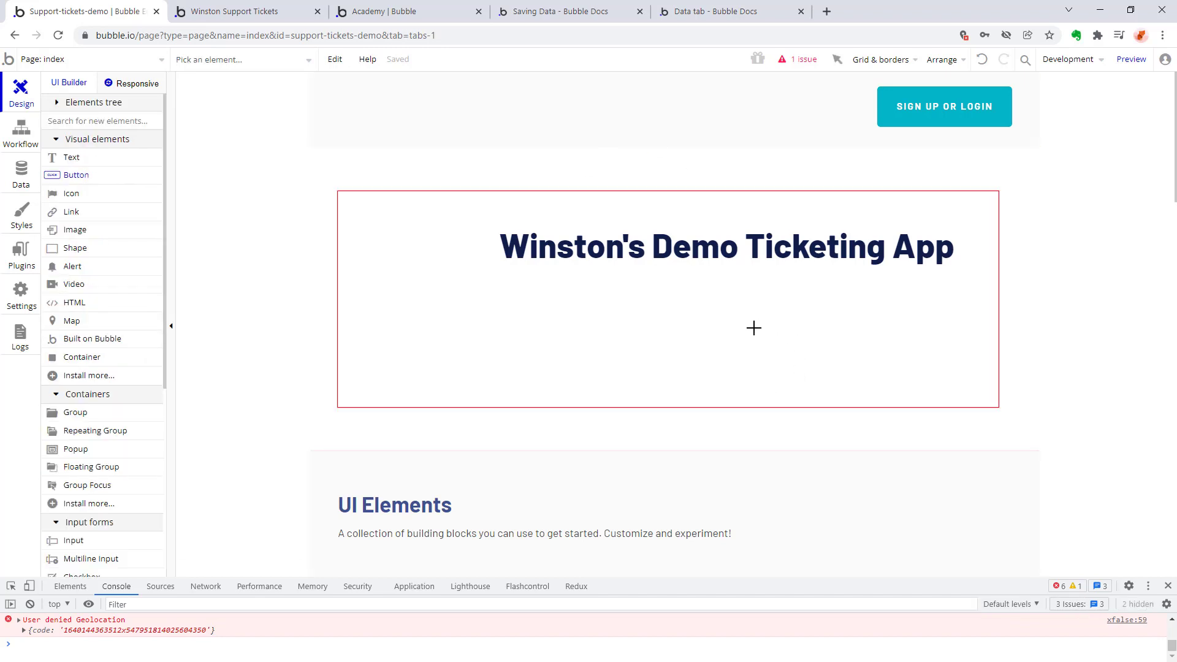
{"action": "left_click", "coordinate": [765, 313]}
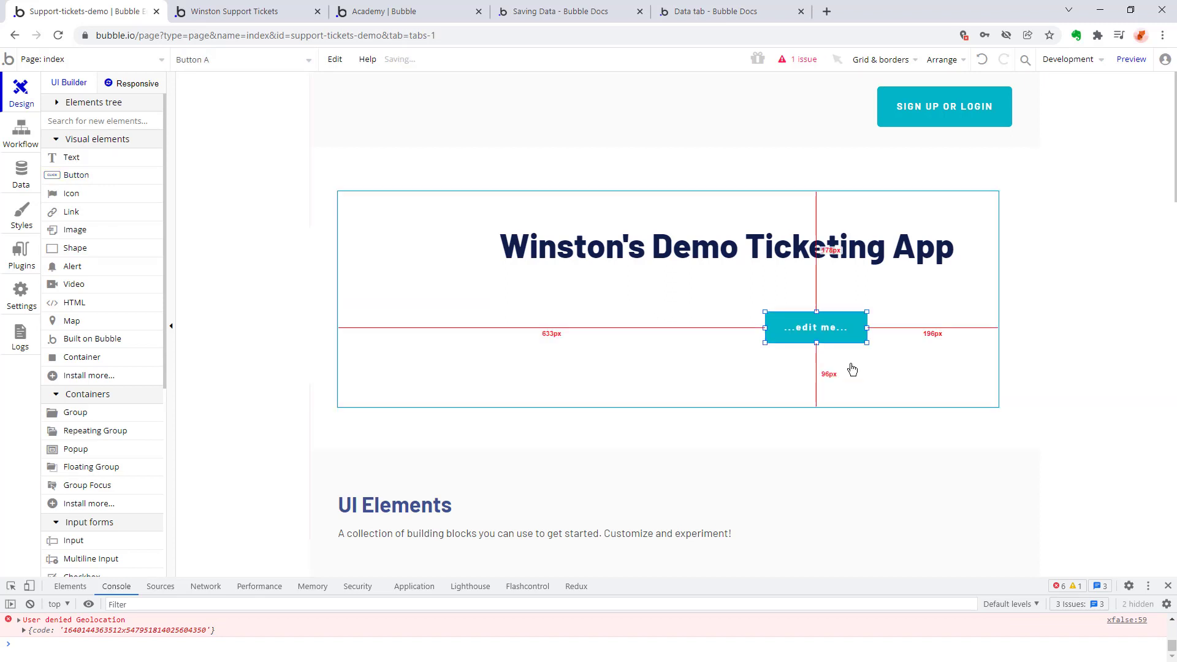
Label the new button "Create a new ticket".
{"action": "double_click", "coordinate": [840, 331]}
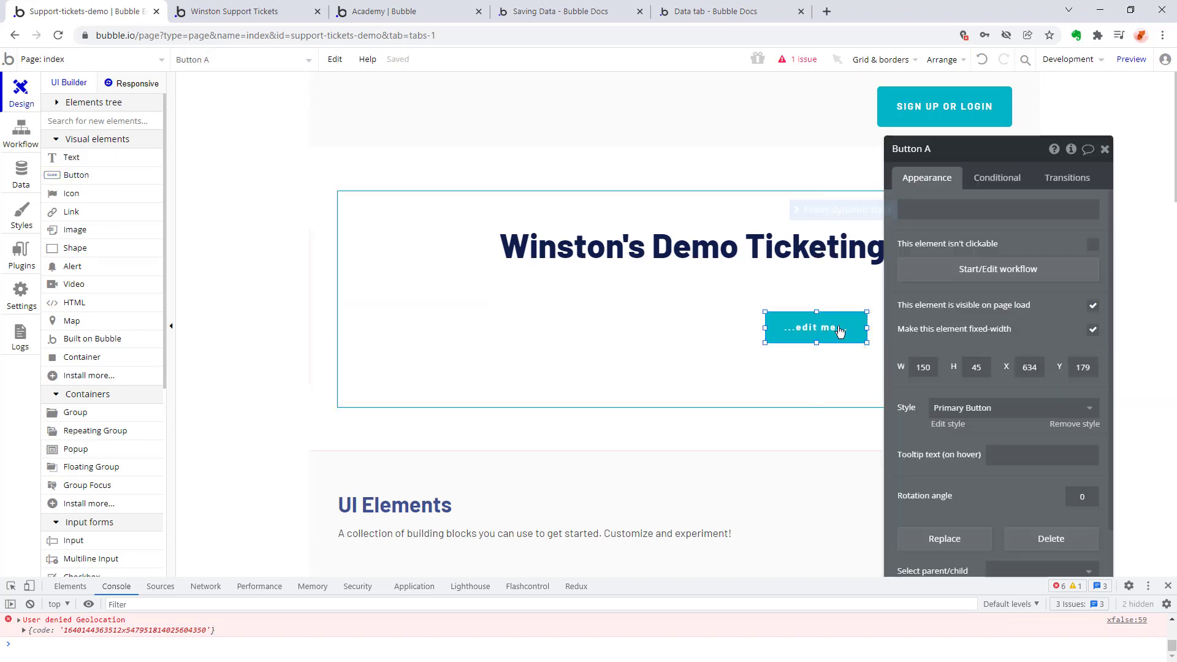
{"action": "left_click", "coordinate": [1005, 214]}
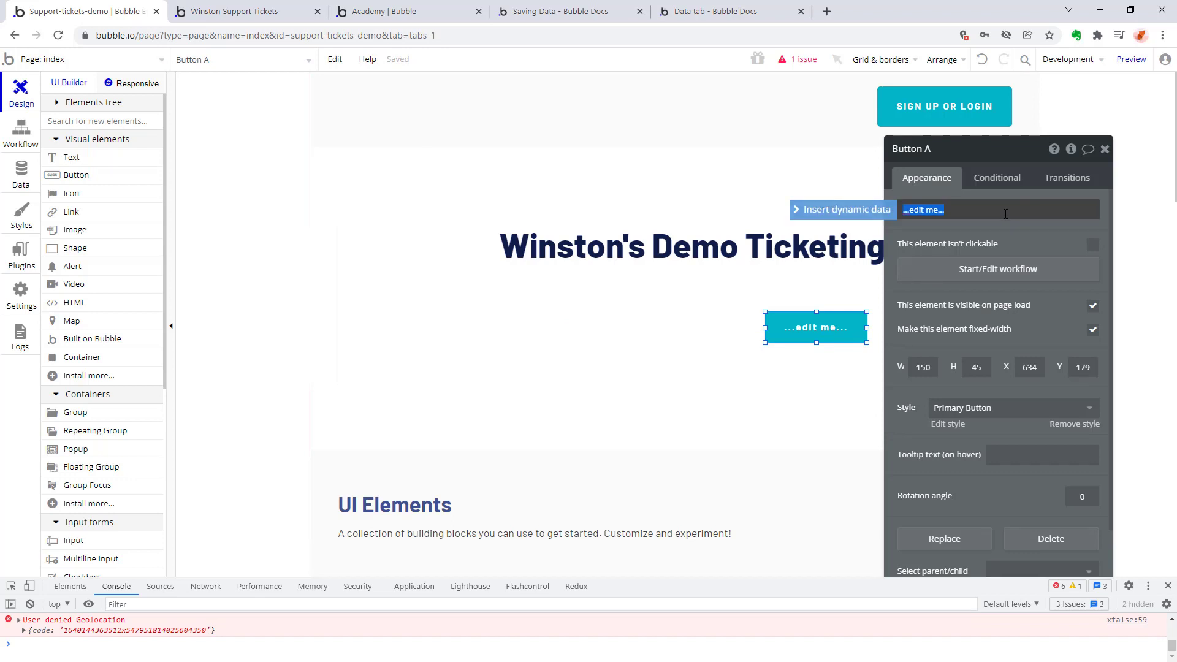
{"action": "type", "text": "Create a new ticket"}
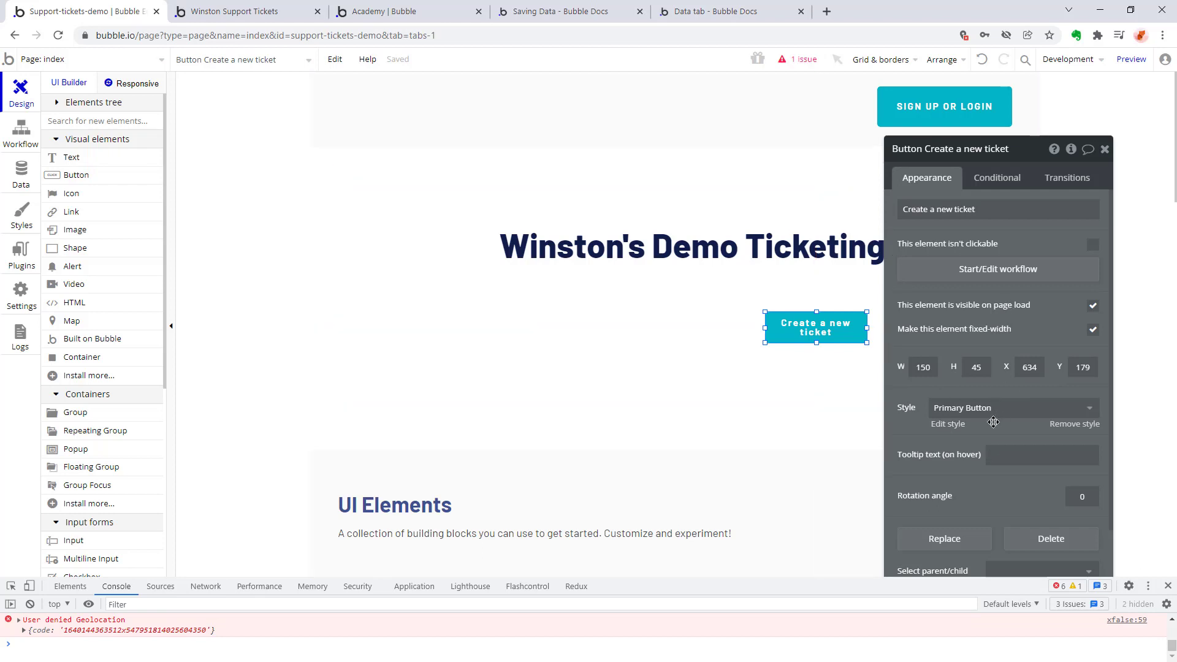
Add a workflow to the "Create a new ticket" button that goes to the ticket_submit_form page.
{"action": "scroll", "coordinate": [993, 422], "scroll_direction": "down", "scroll_amount": 1}
{"action": "scroll", "coordinate": [993, 421], "scroll_direction": "up", "scroll_amount": 1}
{"action": "left_click", "coordinate": [993, 267]}
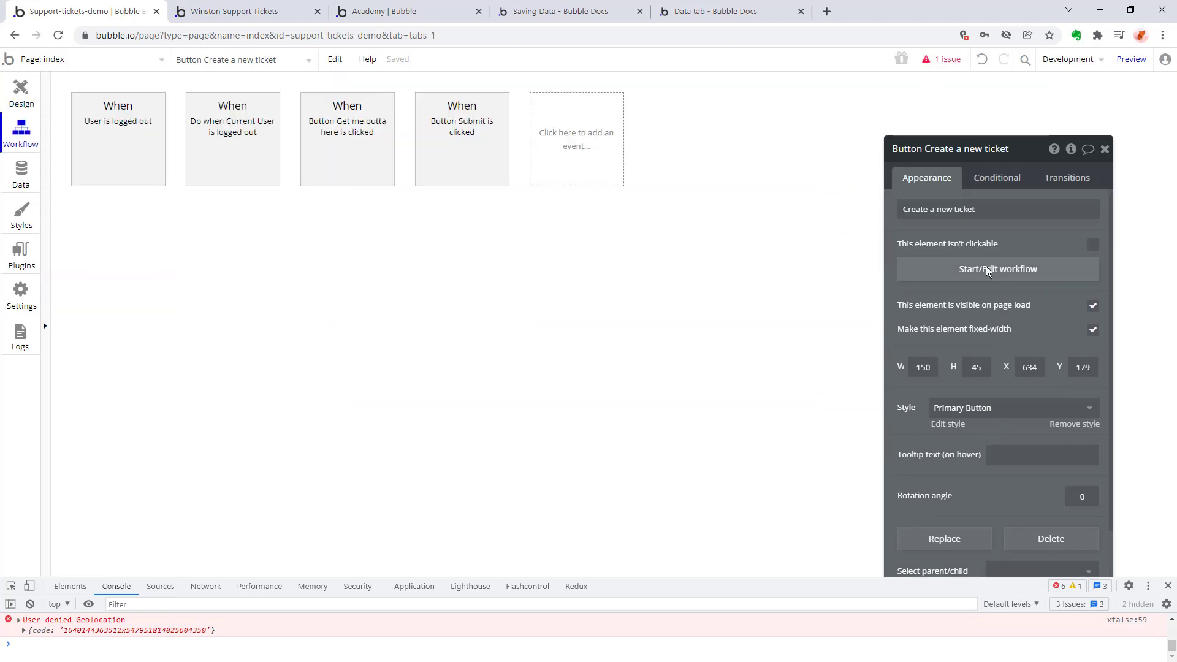
{"action": "left_click", "coordinate": [126, 232]}
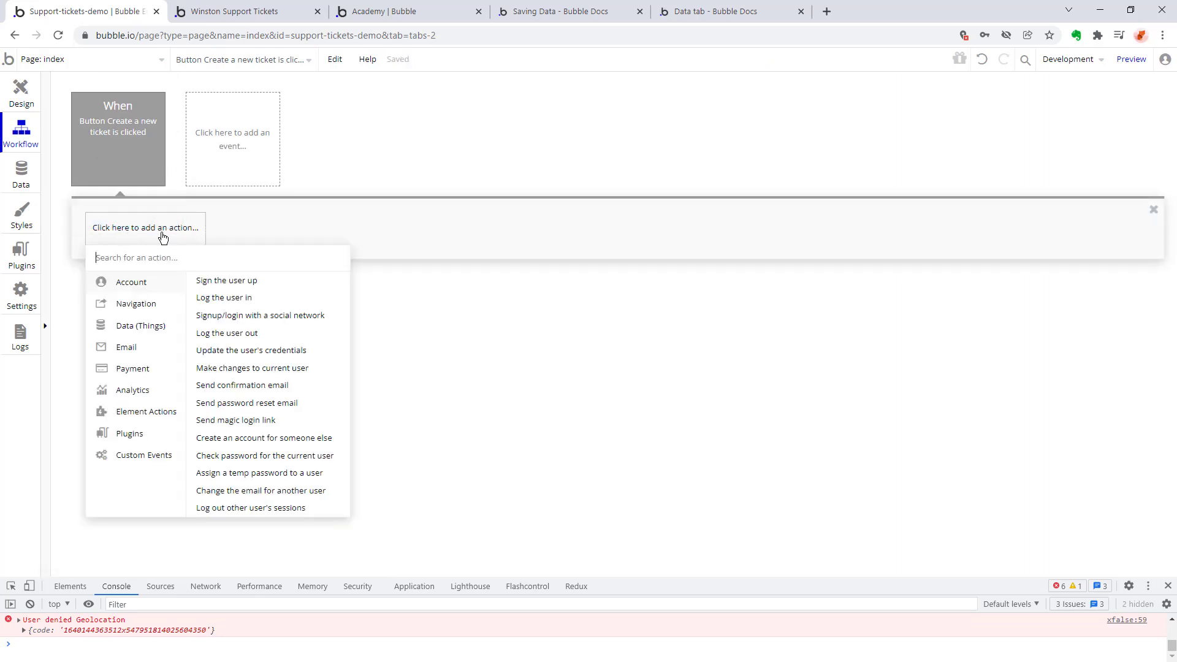
{"action": "mouse_move", "coordinate": [137, 303]}
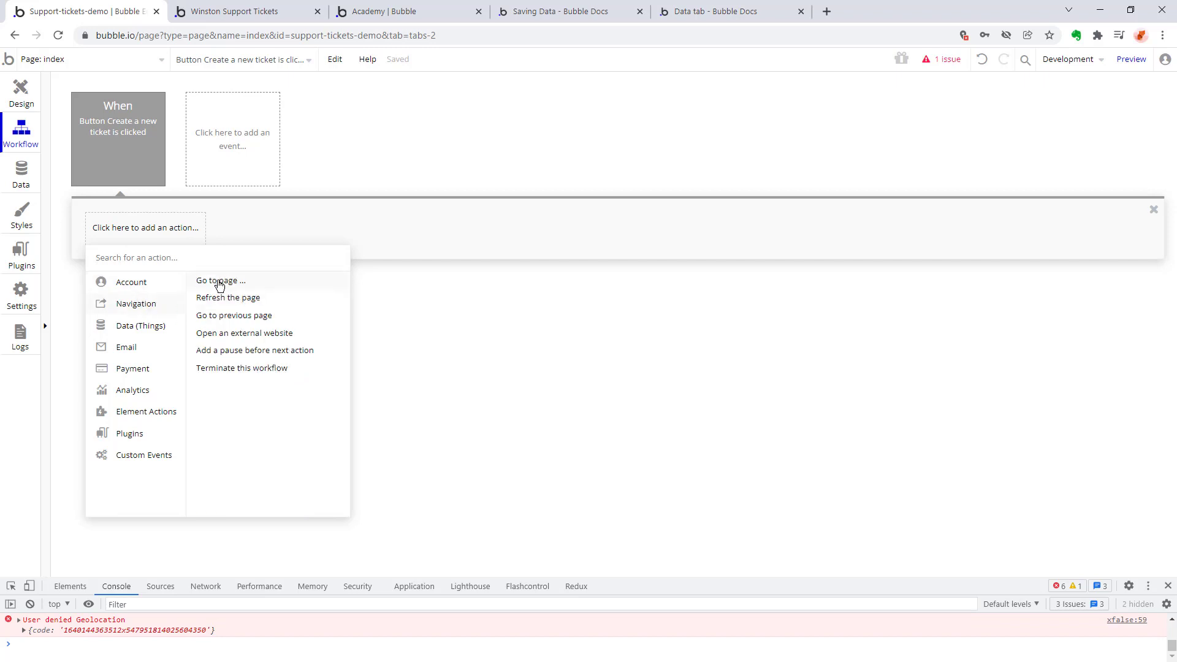
{"action": "left_click", "coordinate": [220, 283]}
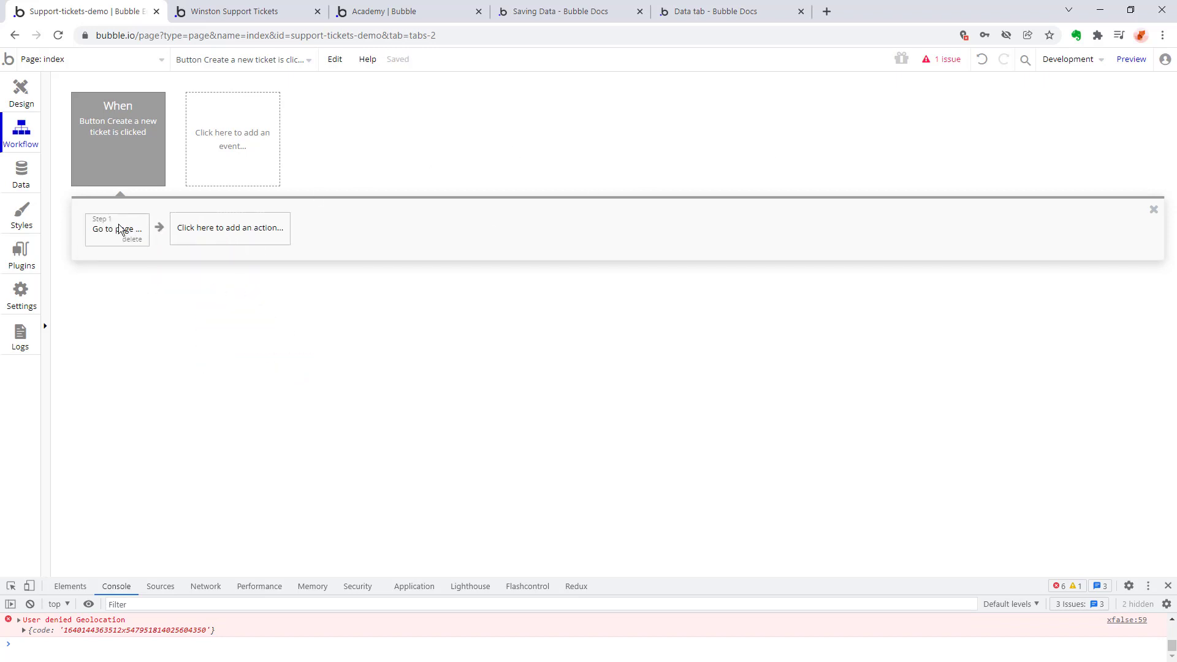
{"action": "left_click", "coordinate": [1024, 182]}
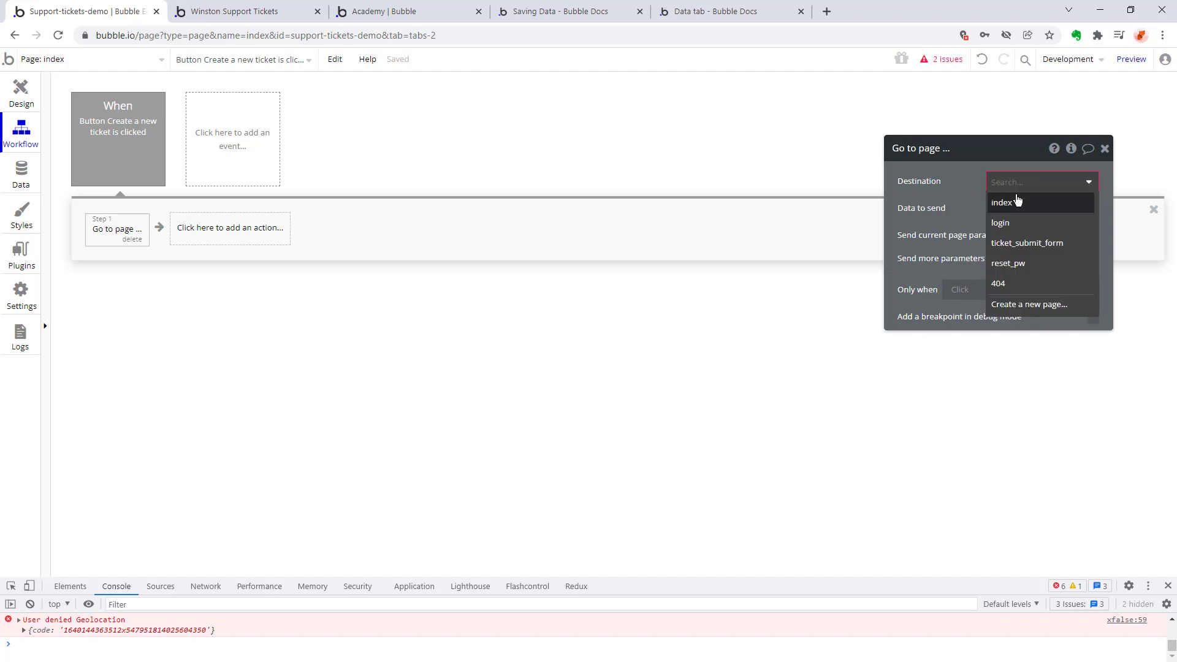
{"action": "left_click", "coordinate": [1027, 243]}
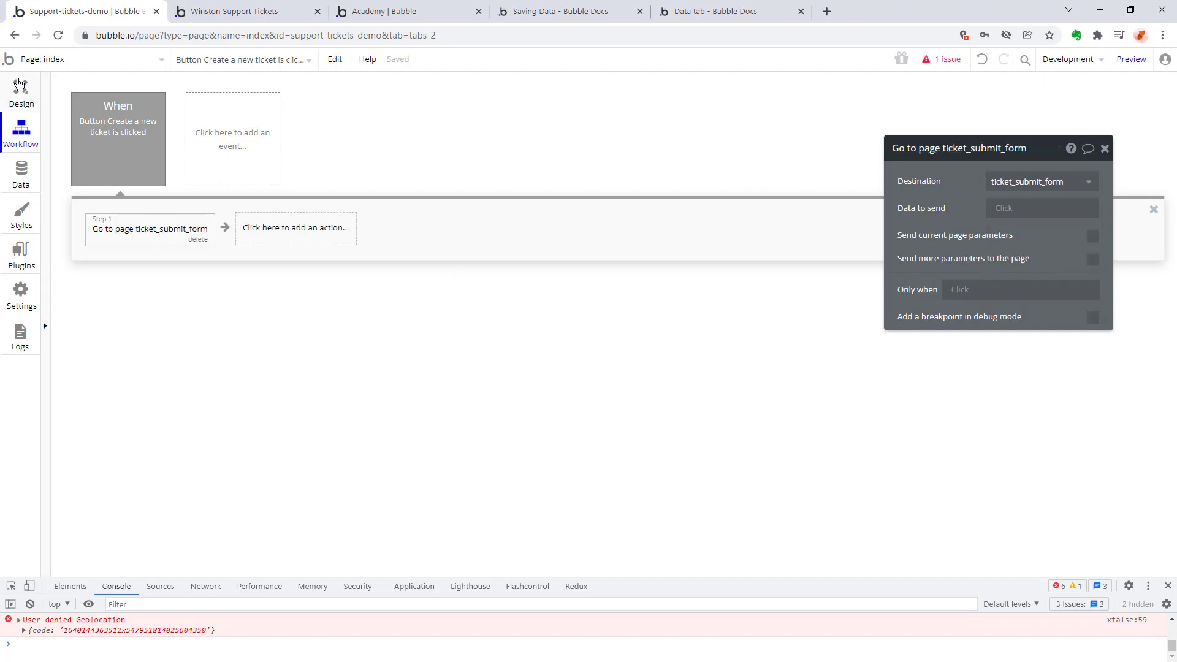
Preview the index page and test the "Create a new ticket" button while logged out.
{"action": "left_click", "coordinate": [21, 86]}
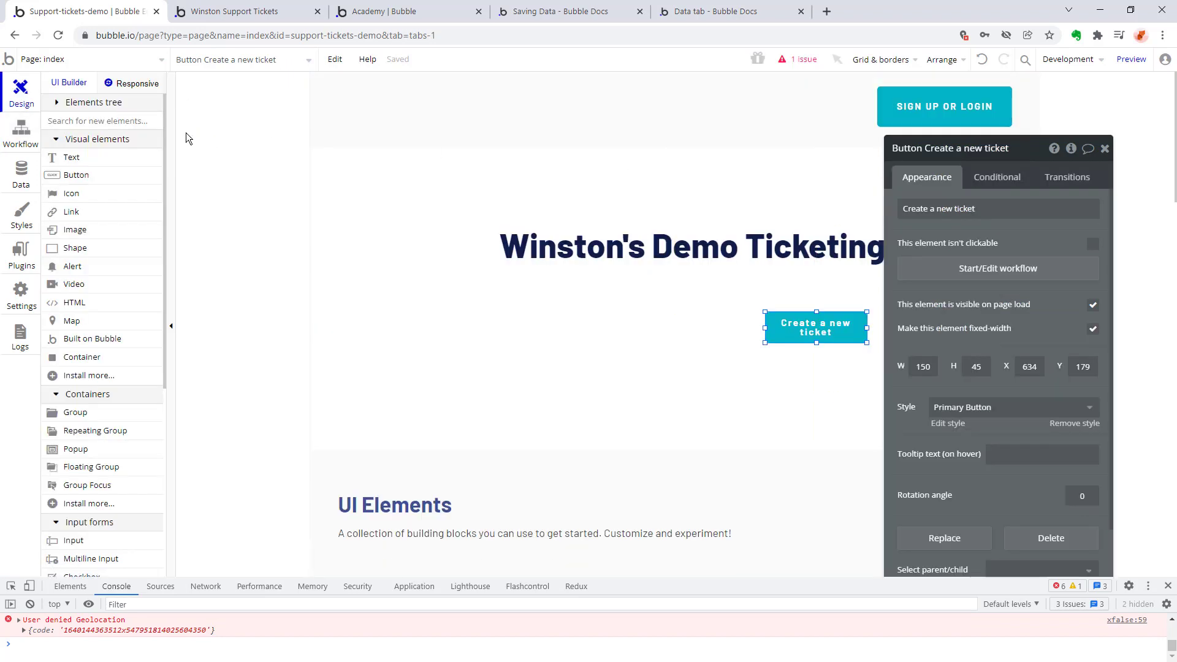
{"action": "left_click", "coordinate": [1131, 59]}
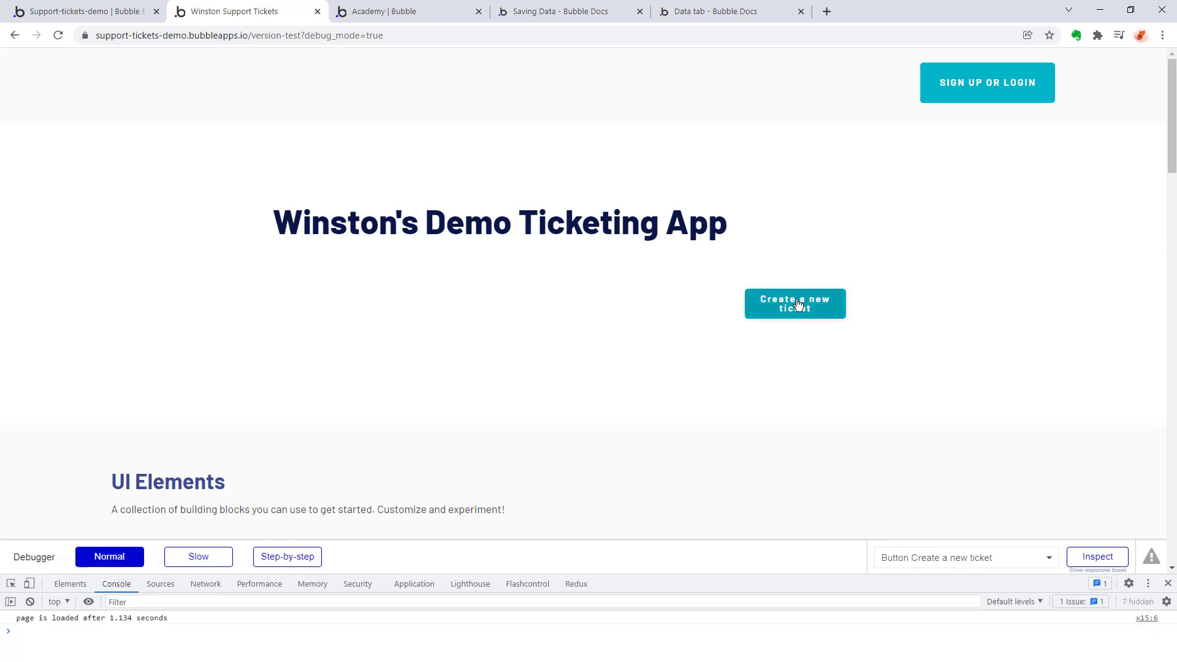
{"action": "left_click", "coordinate": [791, 304]}
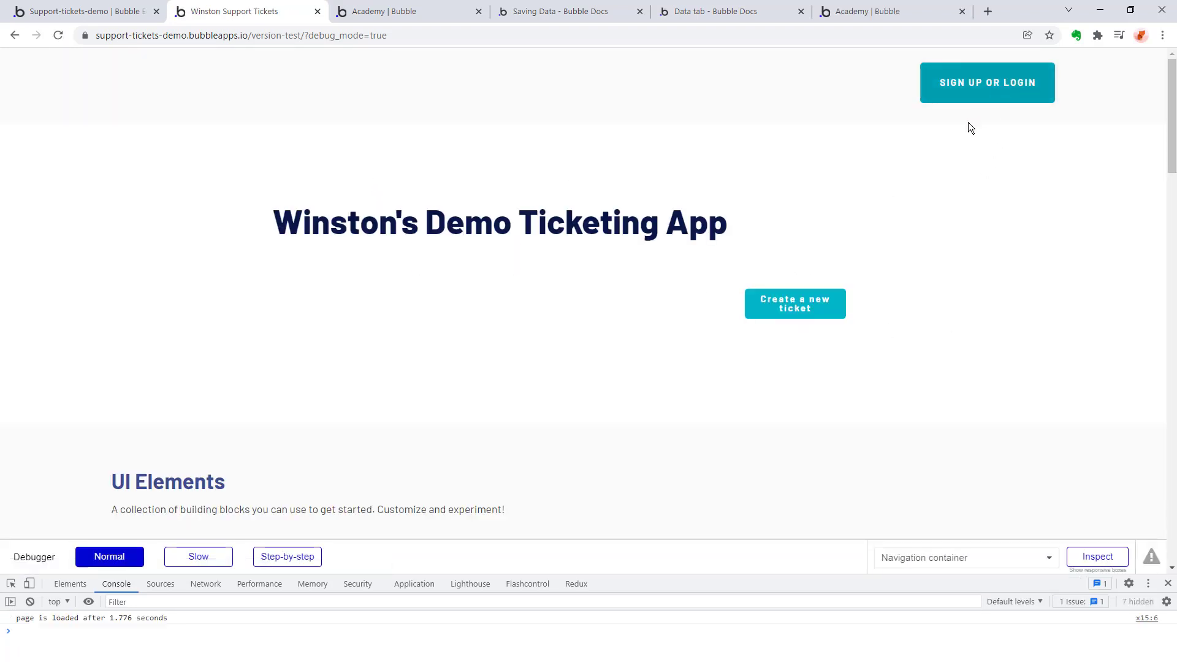
Log in on the previewed index page and open the ticket form through the "Create a new ticket" button.
{"action": "left_click", "coordinate": [972, 97]}
{"action": "left_click", "coordinate": [554, 208]}
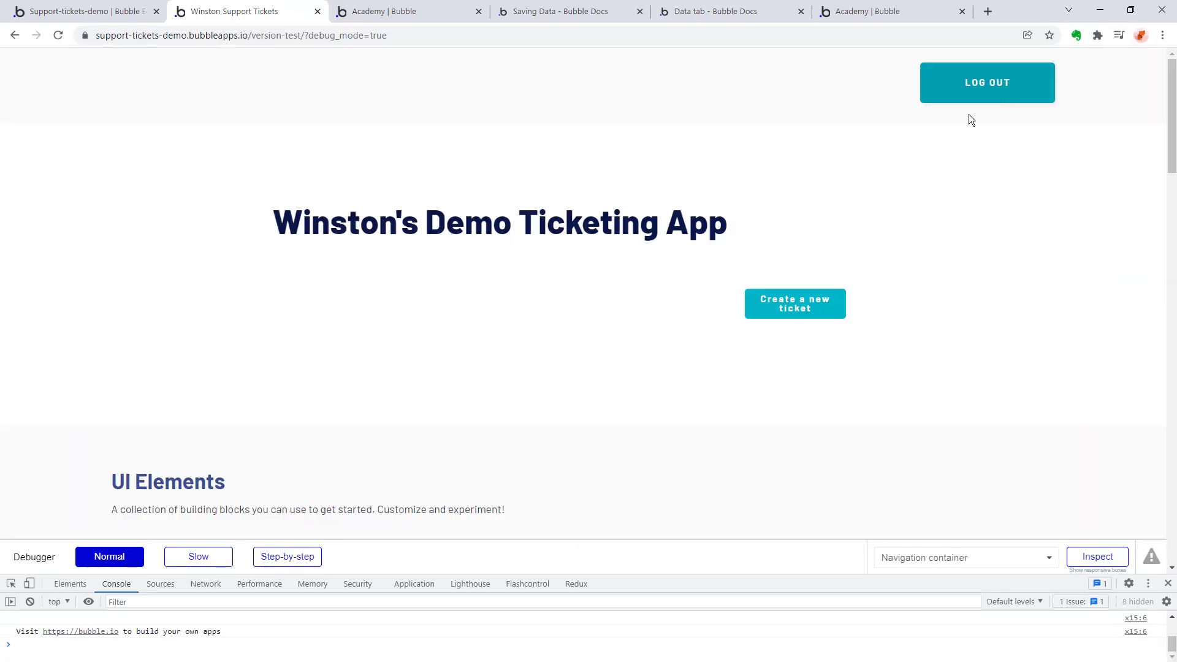
{"action": "left_click", "coordinate": [803, 307]}
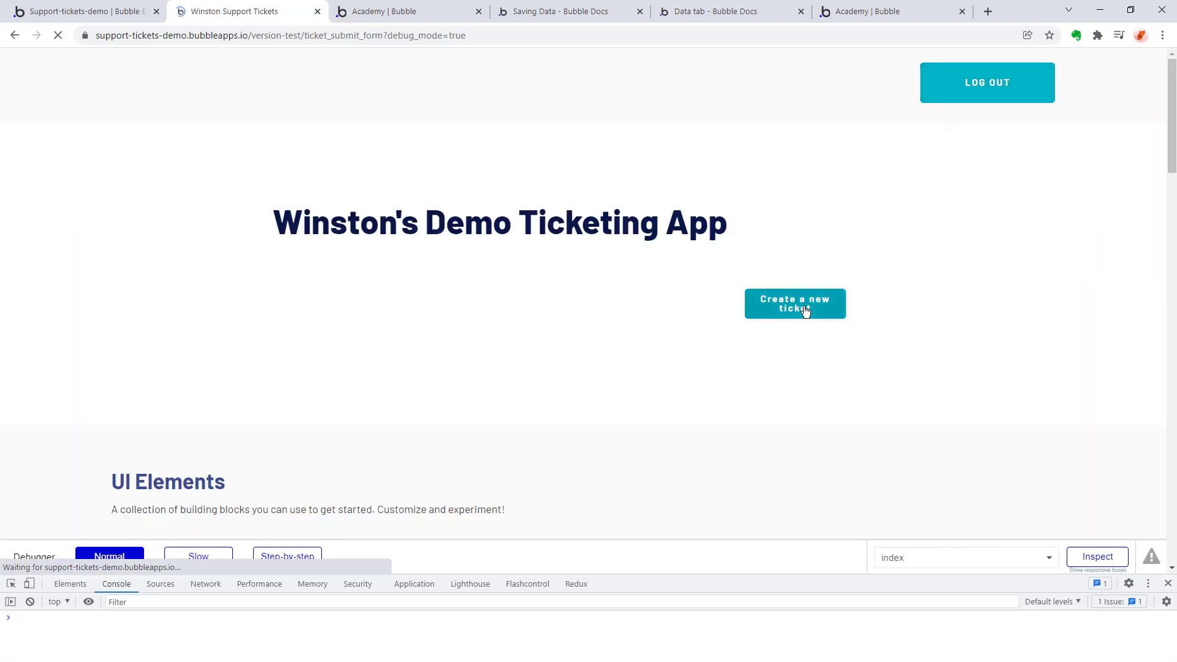
Submit a test ticket with the description "testing out the popup" and leave the success popup through "Get me outta here".
{"action": "left_click", "coordinate": [268, 147]}
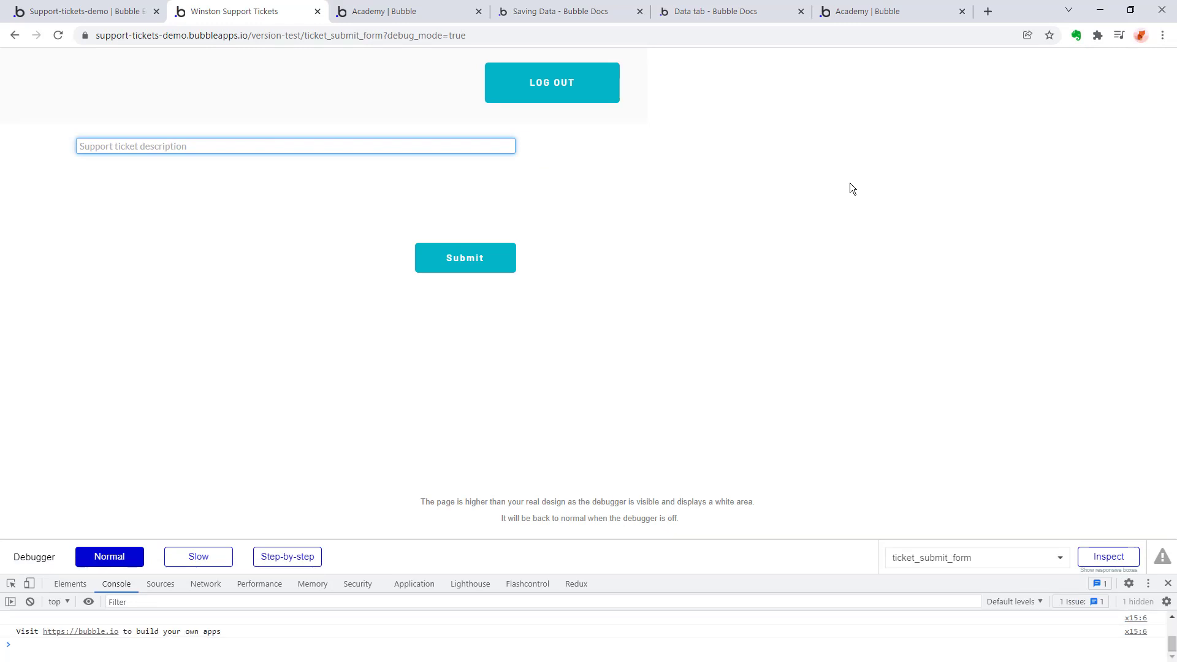
{"action": "type", "text": "testing out the popup"}
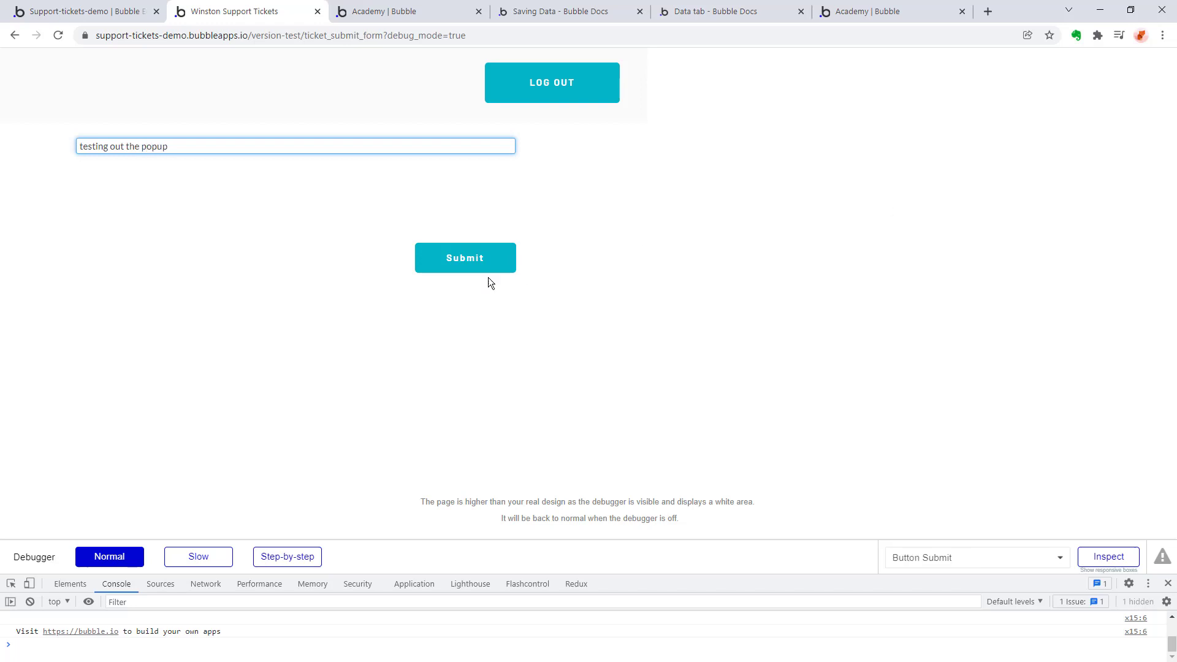
{"action": "left_click", "coordinate": [460, 252]}
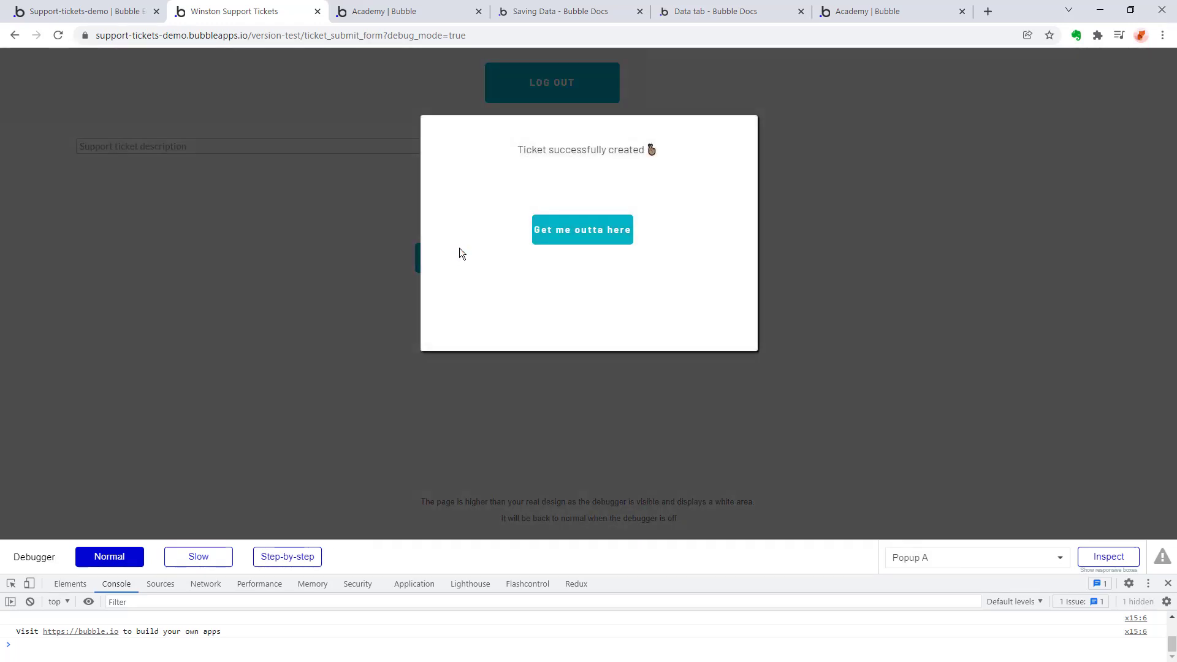
{"action": "left_click", "coordinate": [613, 238]}
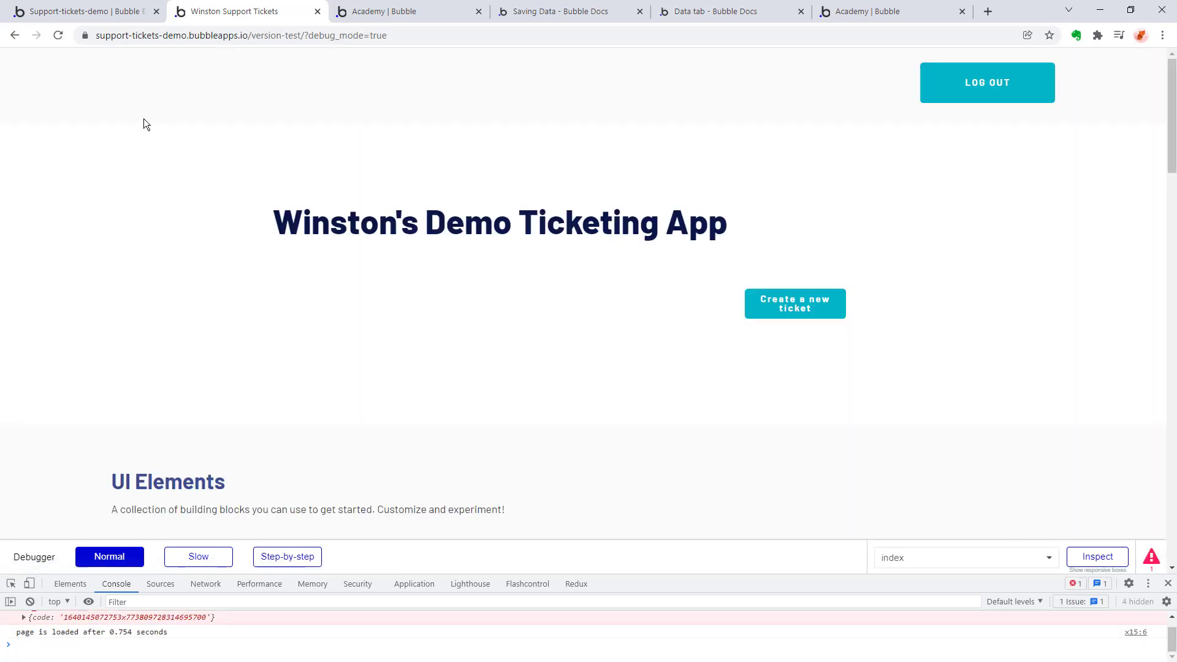
Return to the editor, reload it, and check the app data for All Tickets and All Users.
{"action": "left_click", "coordinate": [86, 11]}
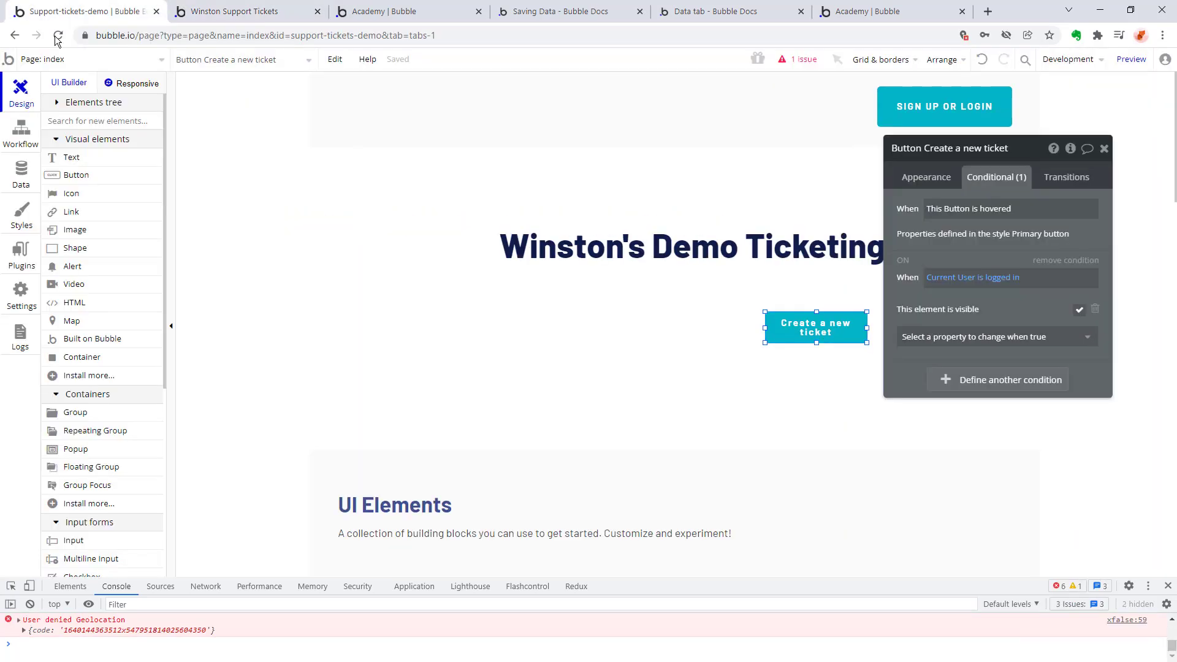
{"action": "left_click", "coordinate": [21, 174]}
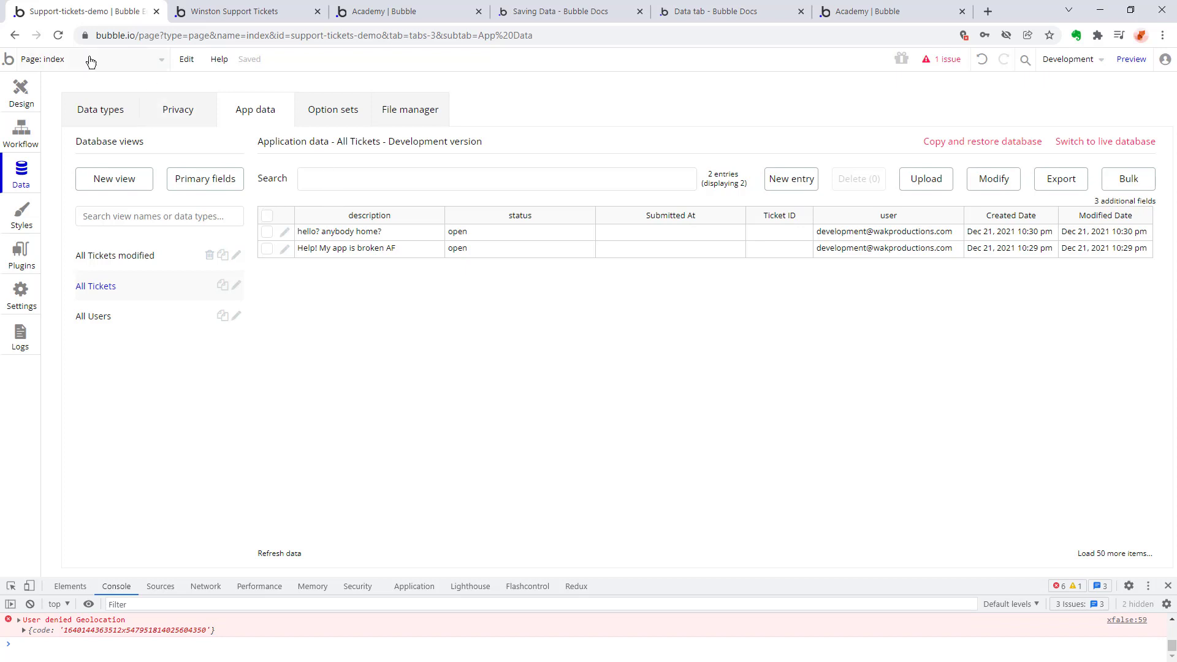
{"action": "left_click", "coordinate": [58, 35]}
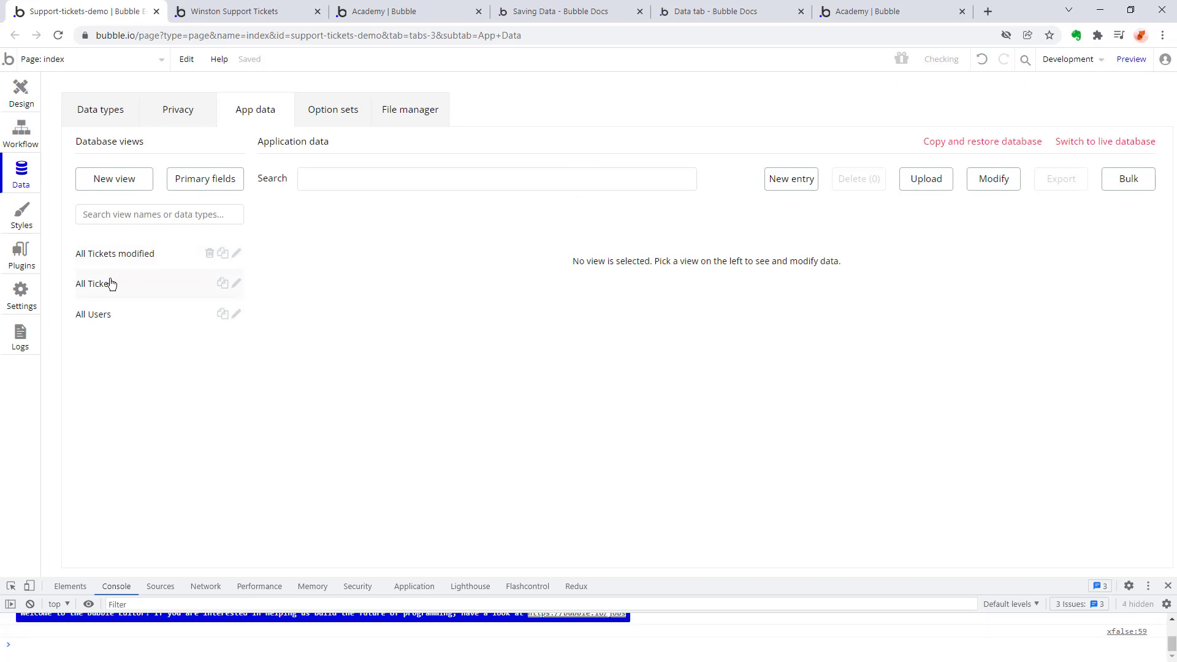
{"action": "left_click", "coordinate": [110, 284]}
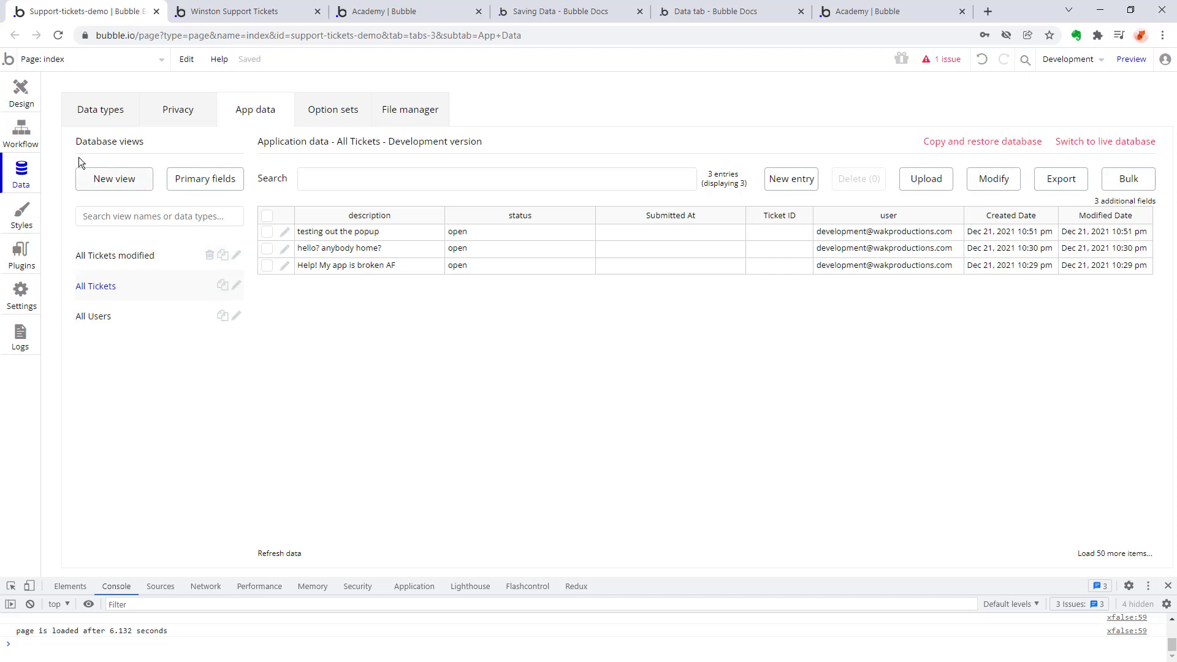
{"action": "mouse_move", "coordinate": [27, 166]}
{"action": "left_click", "coordinate": [108, 319]}
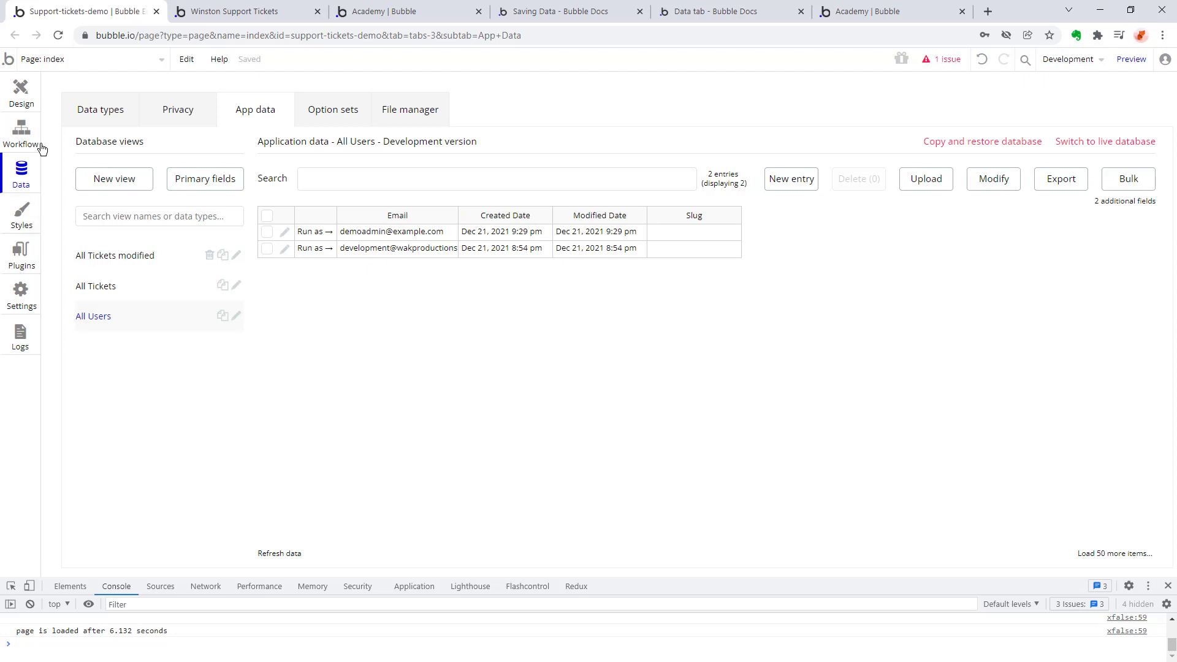
Create a new page named user_management.
{"action": "left_click", "coordinate": [21, 92]}
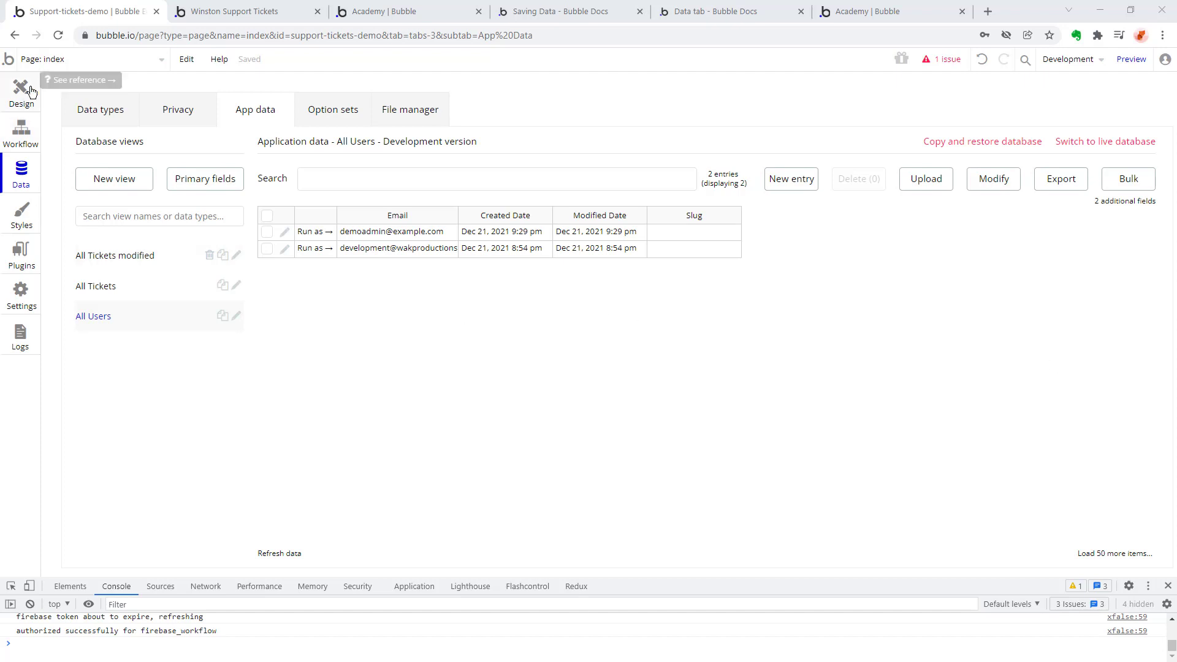
{"action": "left_click", "coordinate": [67, 59]}
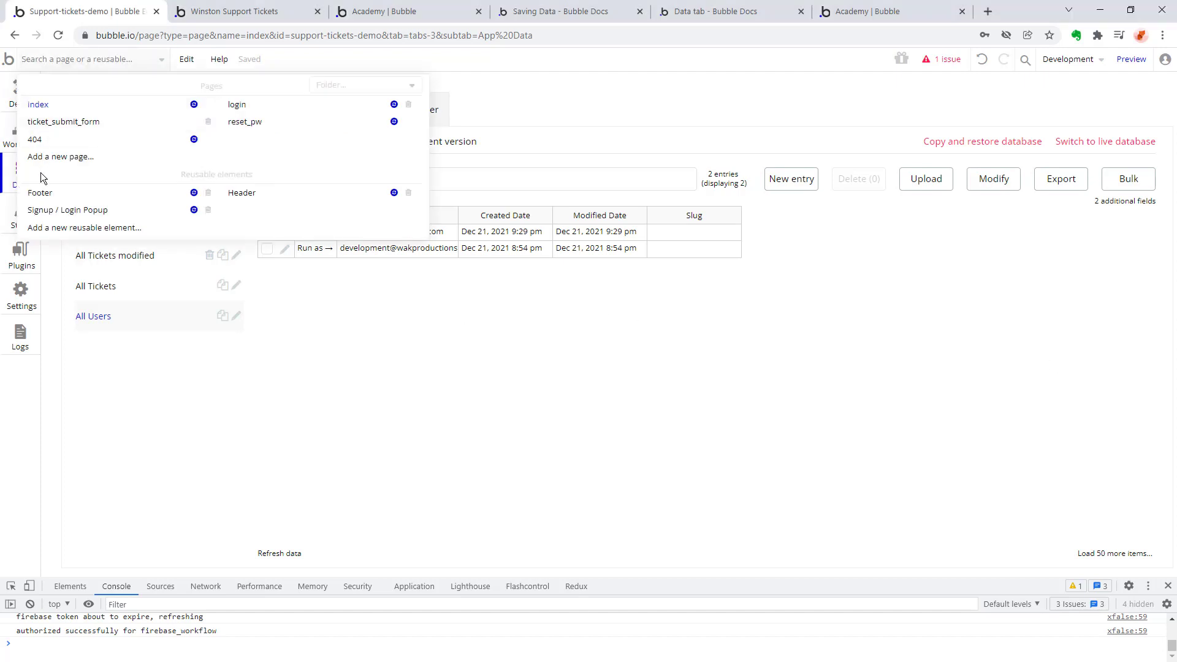
{"action": "left_click", "coordinate": [47, 158]}
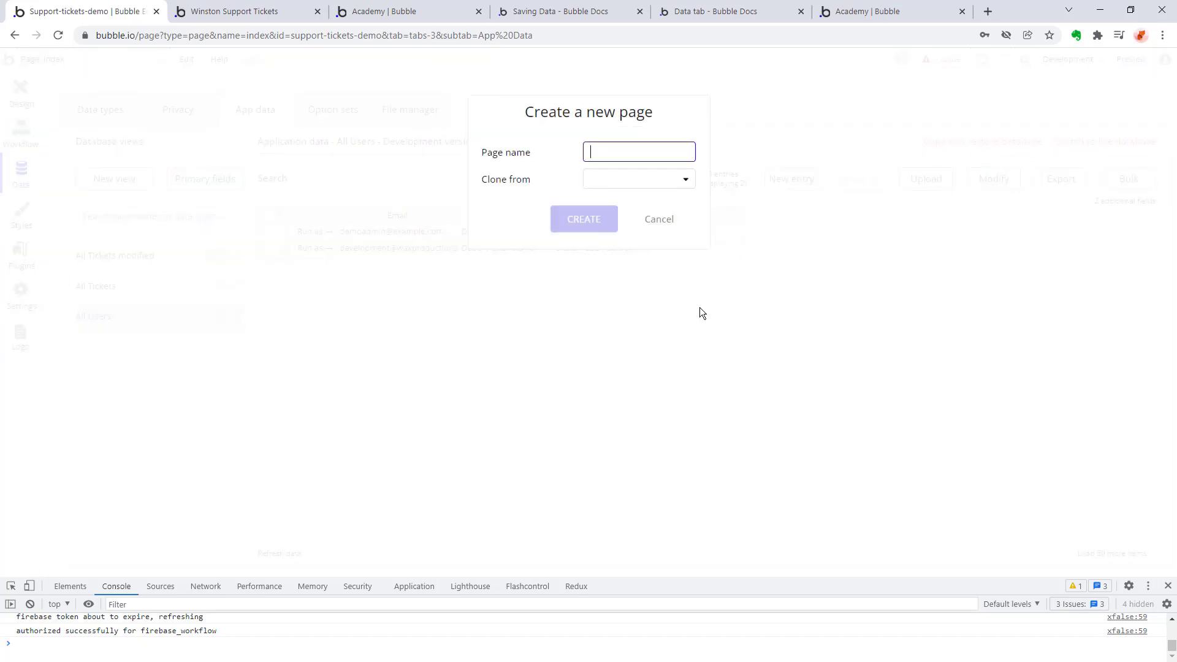
{"action": "type", "text": "user"}
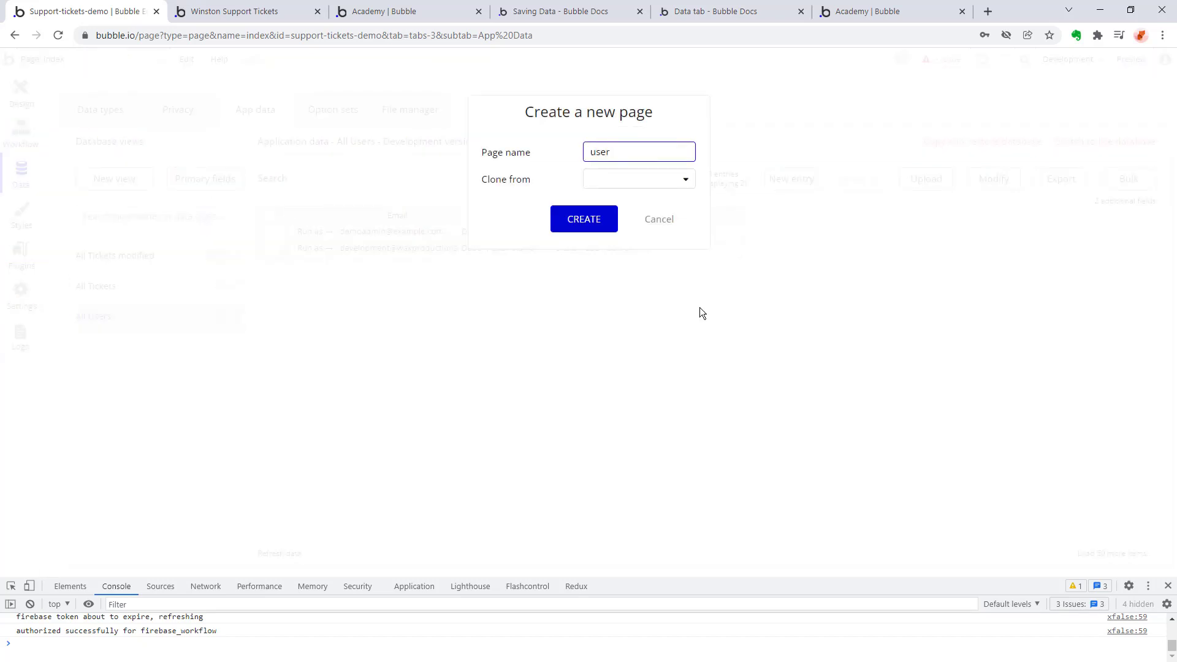
{"action": "type", "text": "_management"}
{"action": "left_click", "coordinate": [596, 221]}
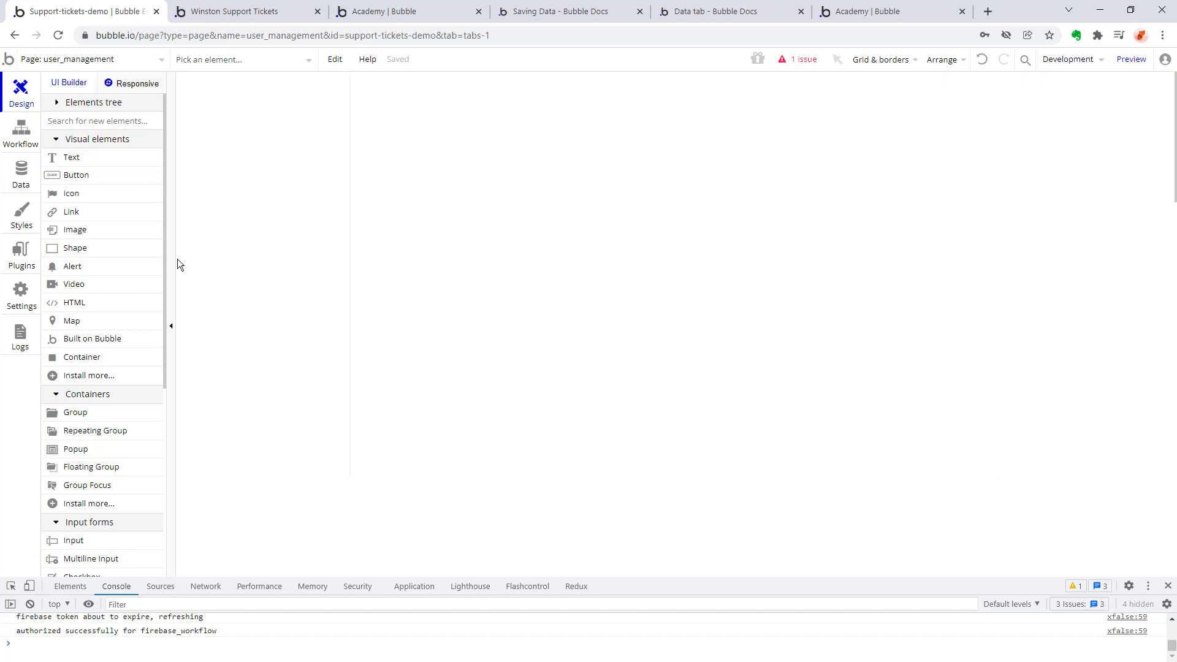
Draw a repeating group about 672 by 142 px near the top of the page and set its content type to User.
{"action": "left_click", "coordinate": [80, 437]}
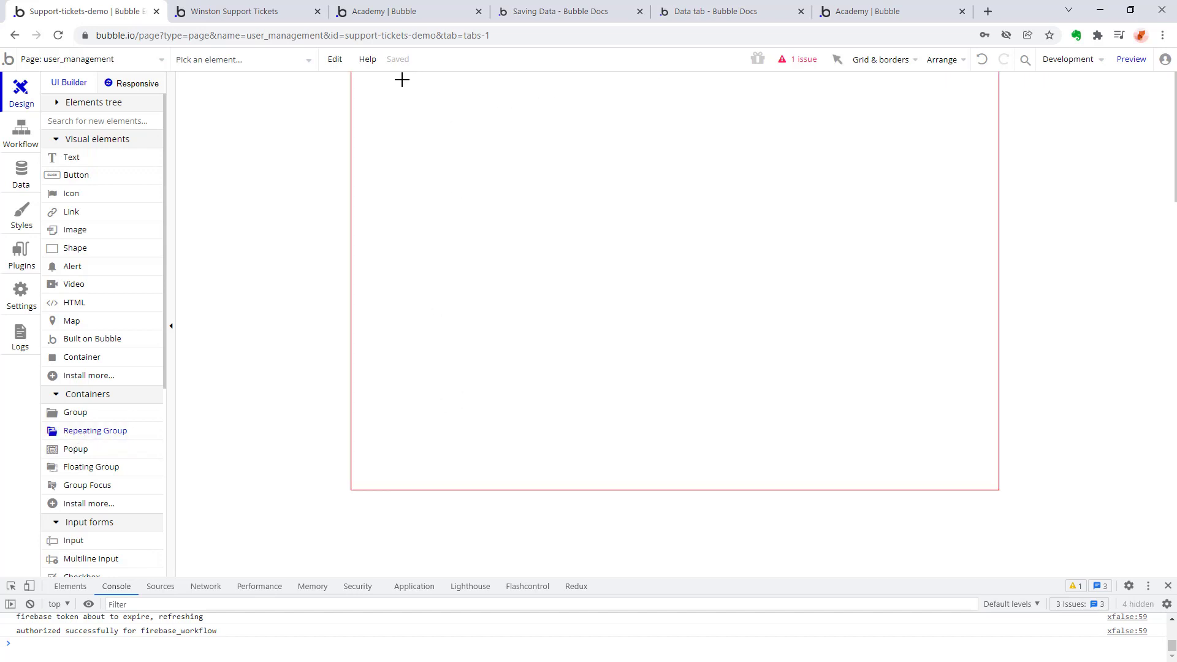
{"action": "left_click_drag", "start_coordinate": [525, 79], "coordinate": [979, 176]}
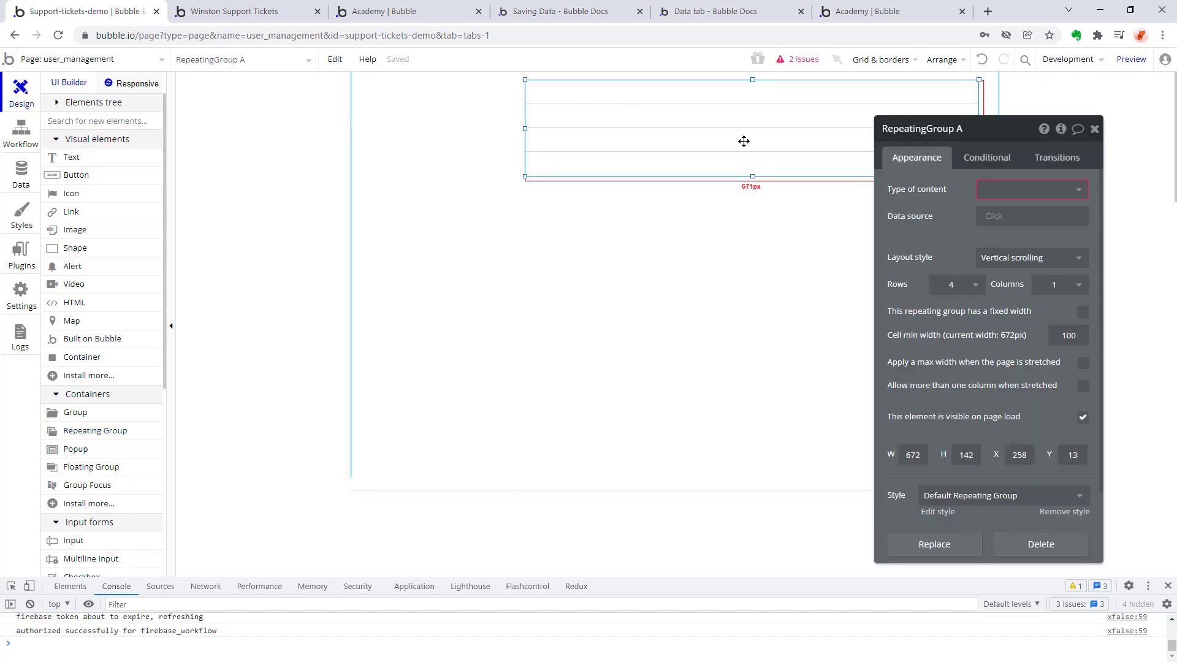
{"action": "left_click", "coordinate": [1081, 192]}
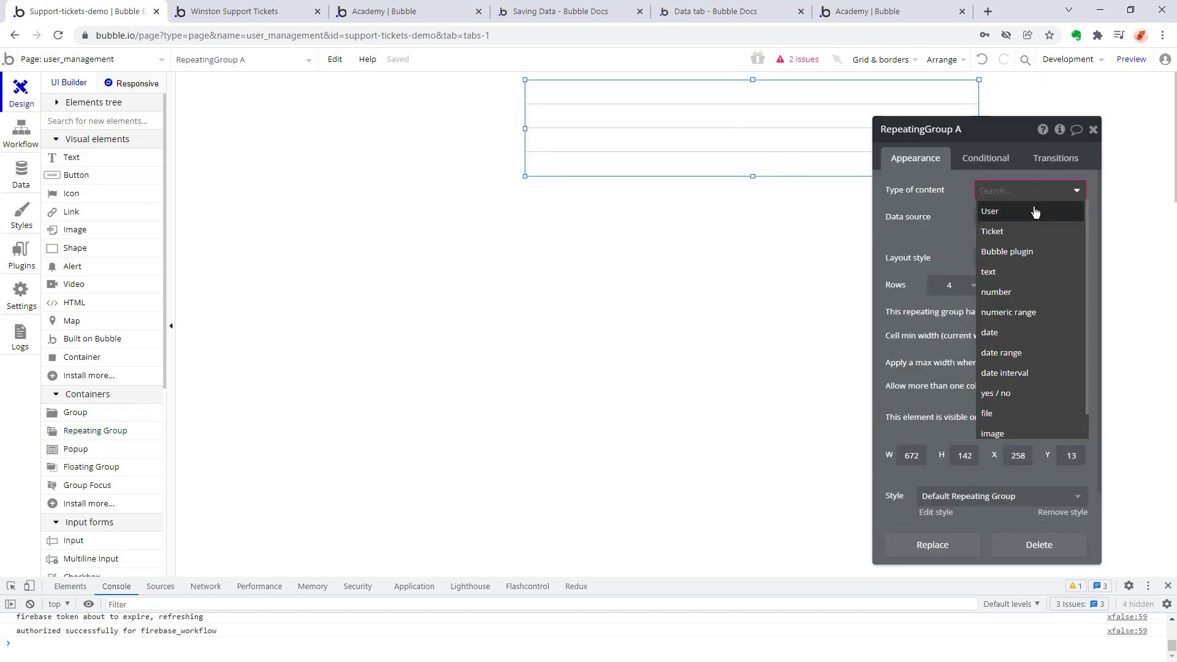
{"action": "left_click", "coordinate": [1036, 209]}
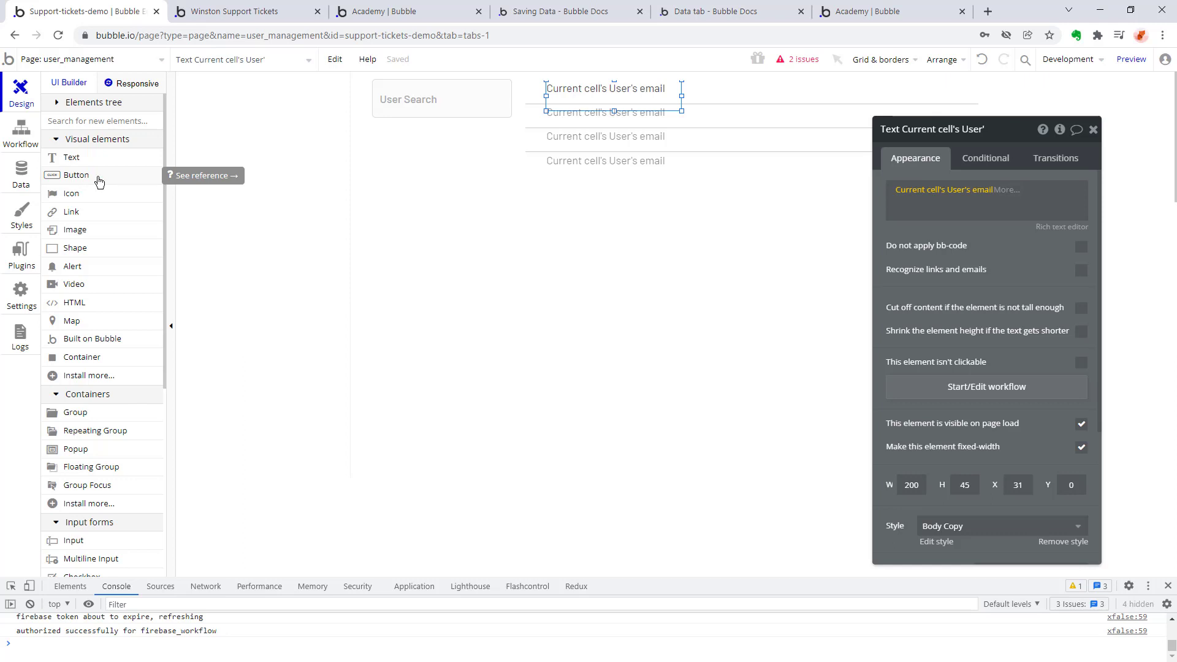
Place a button beside the email text in the repeating group's first cell and shrink it to about 24 px high.
{"action": "left_click", "coordinate": [99, 181]}
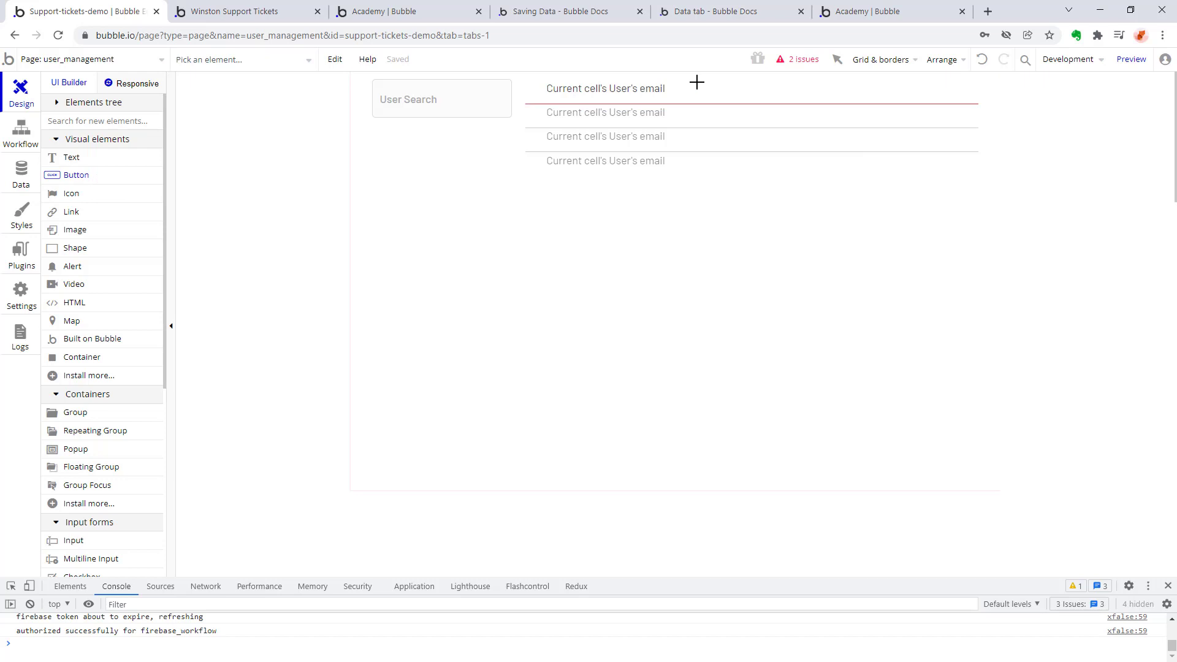
{"action": "left_click", "coordinate": [686, 82]}
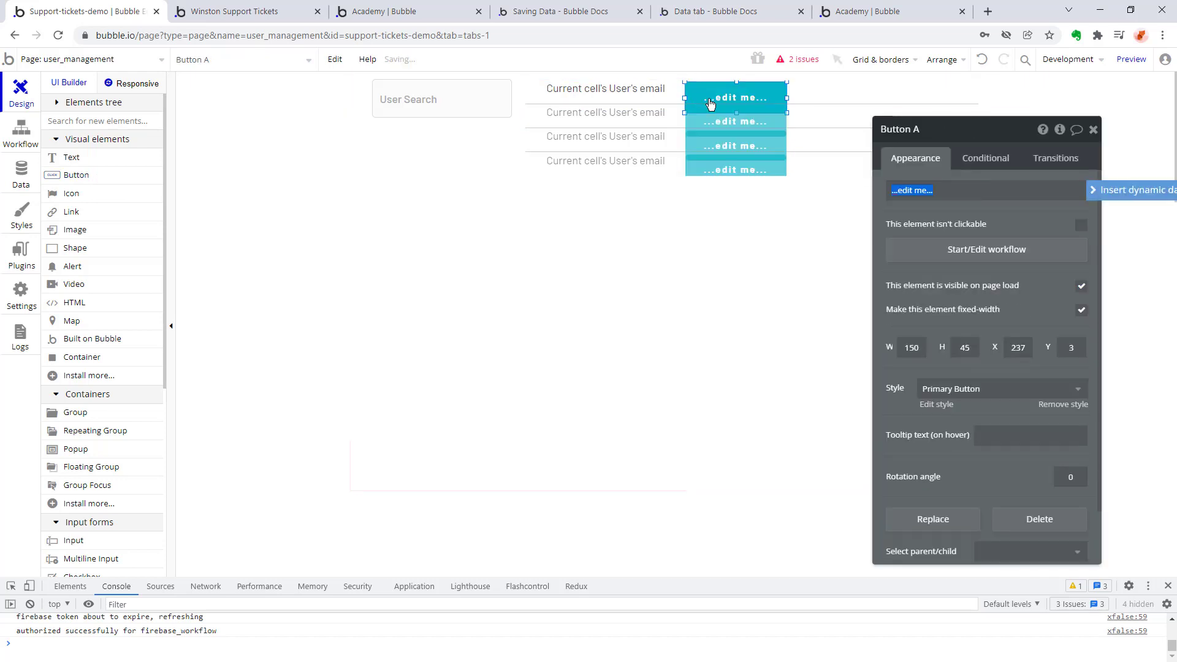
{"action": "left_click_drag", "start_coordinate": [723, 95], "coordinate": [734, 76]}
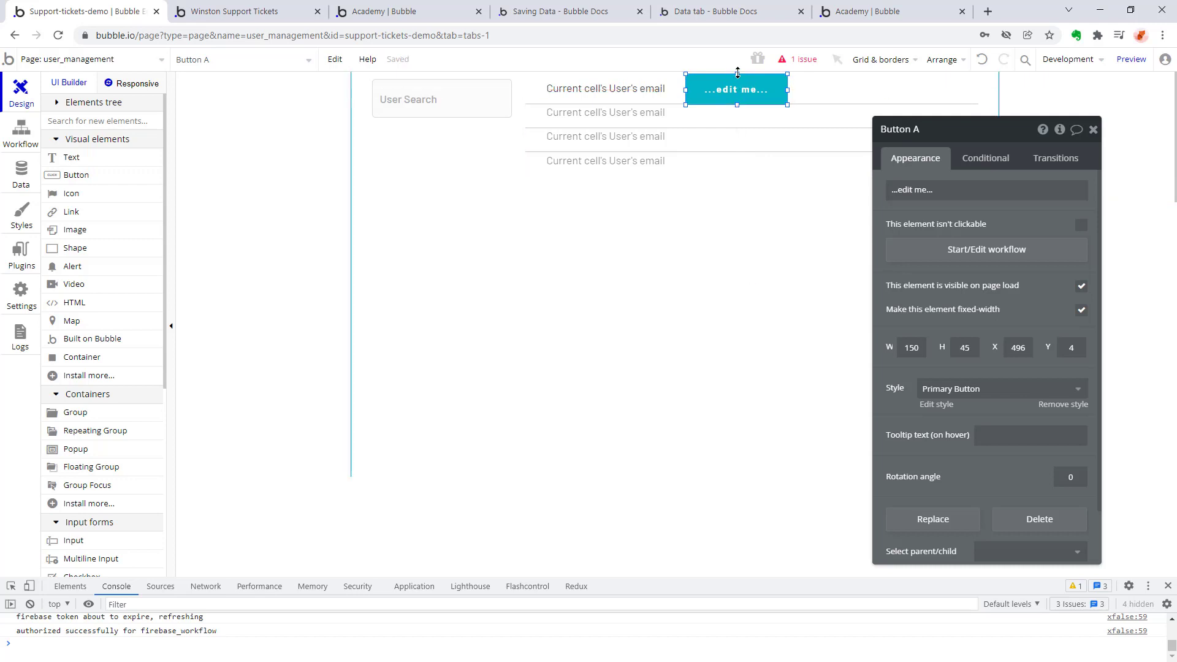
{"action": "left_click_drag", "start_coordinate": [737, 74], "coordinate": [740, 88]}
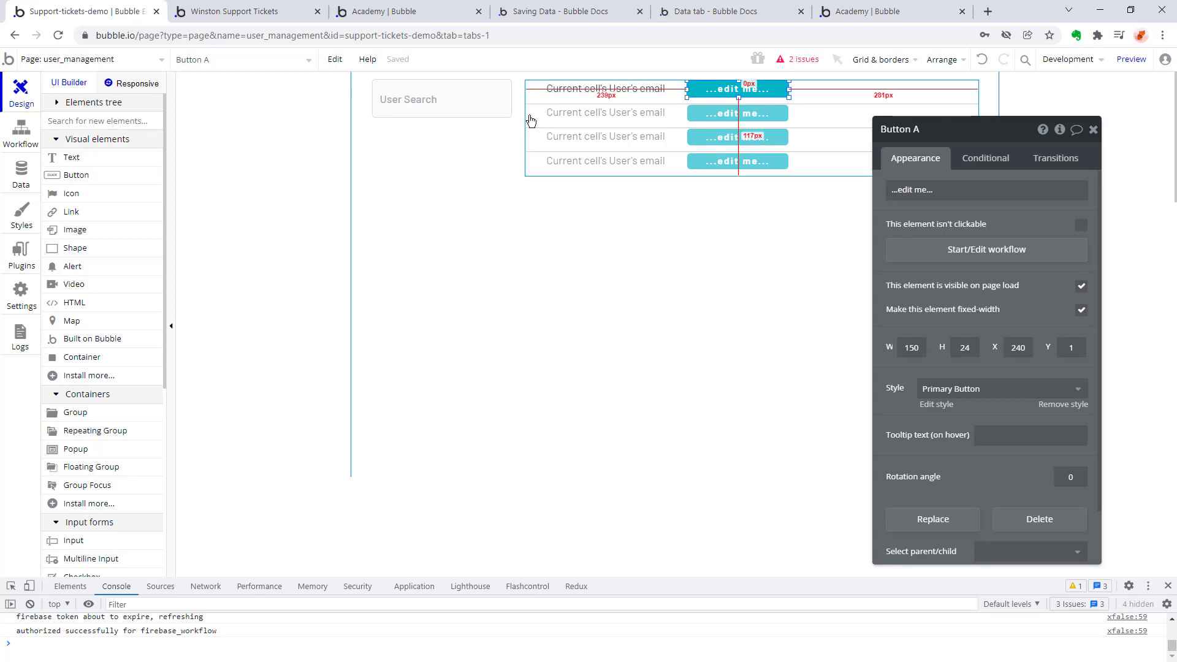
{"action": "scroll", "coordinate": [80, 441], "scroll_direction": "down", "scroll_amount": 1}
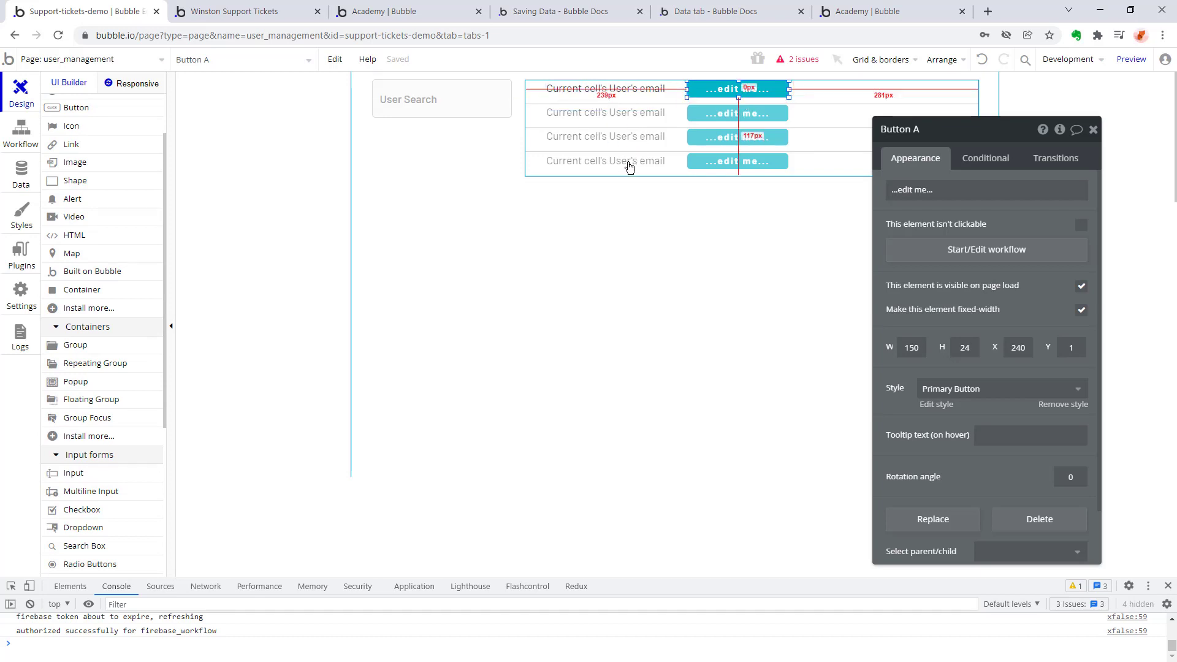
{"action": "scroll", "coordinate": [138, 335], "scroll_direction": "down", "scroll_amount": 1}
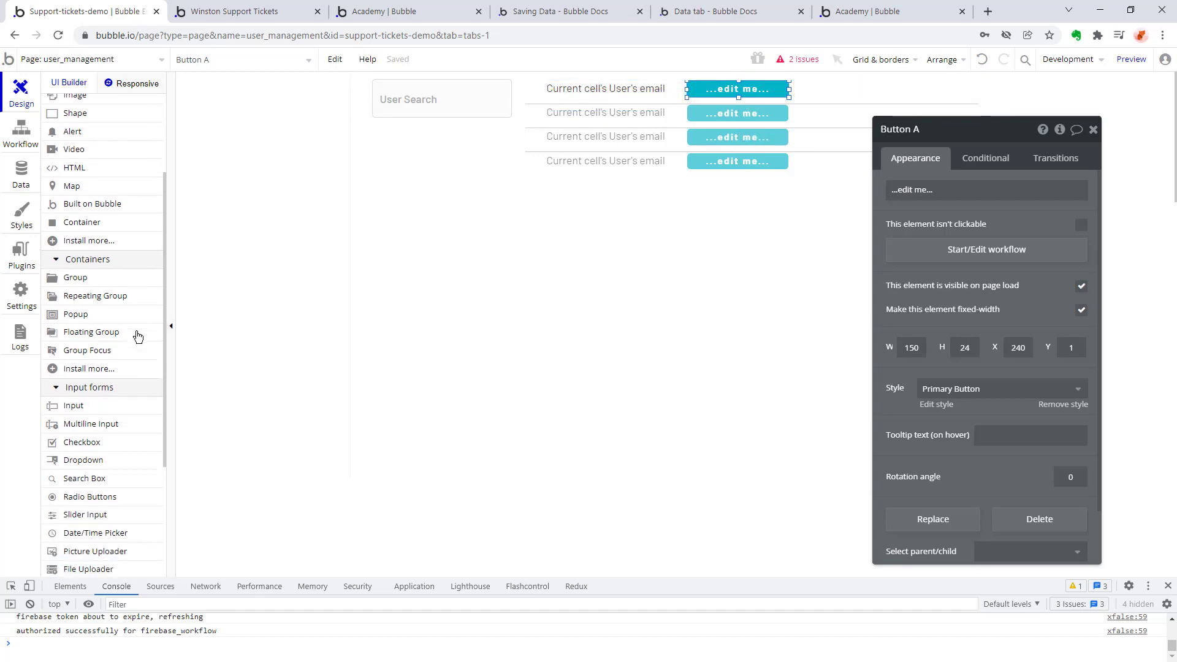
Set the caption of the button in the repeating group's first cell to Select.
{"action": "scroll", "coordinate": [137, 366], "scroll_direction": "down", "scroll_amount": 1}
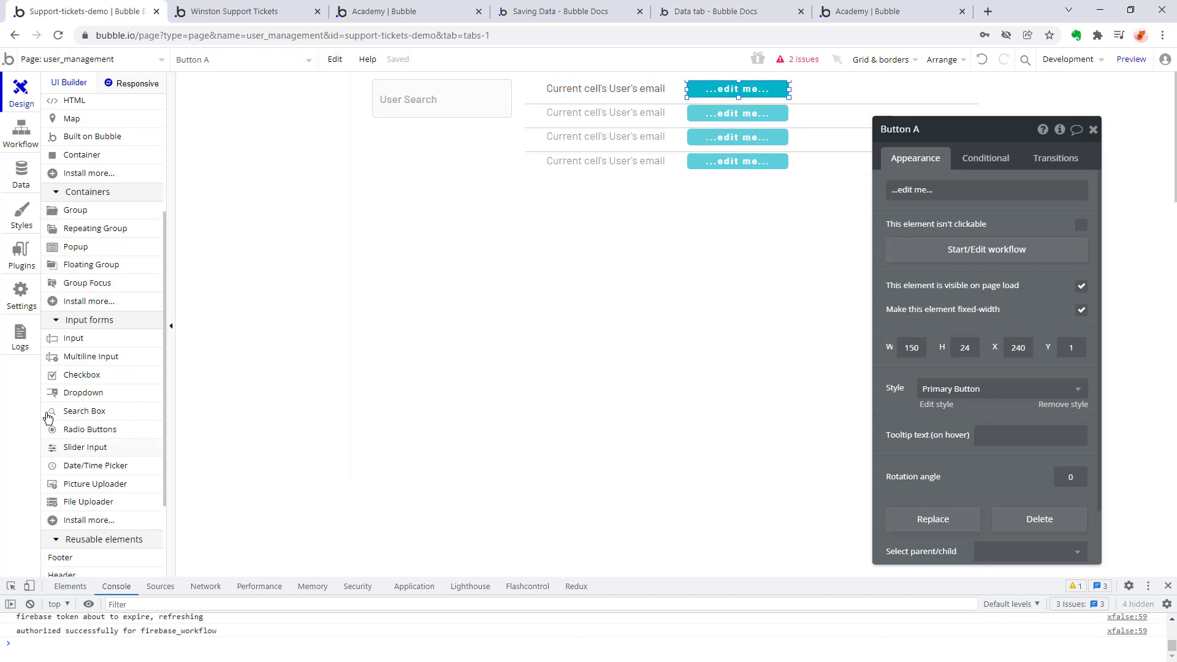
{"action": "mouse_move", "coordinate": [85, 398]}
{"action": "left_click", "coordinate": [957, 190]}
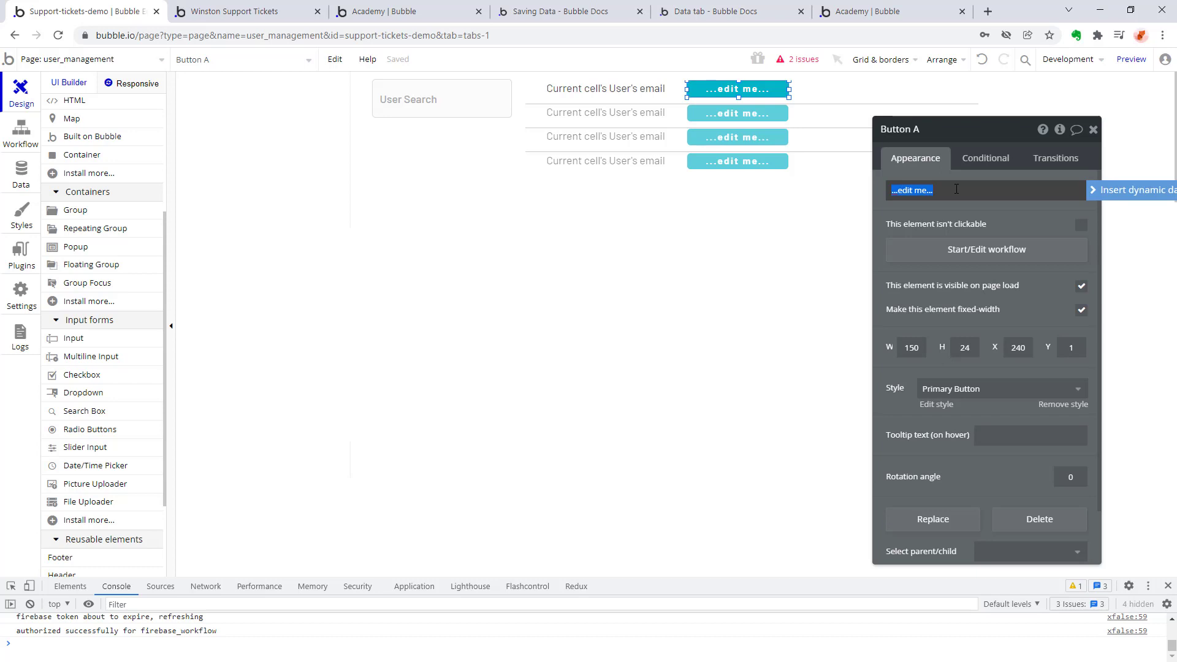
{"action": "type", "text": "Select"}
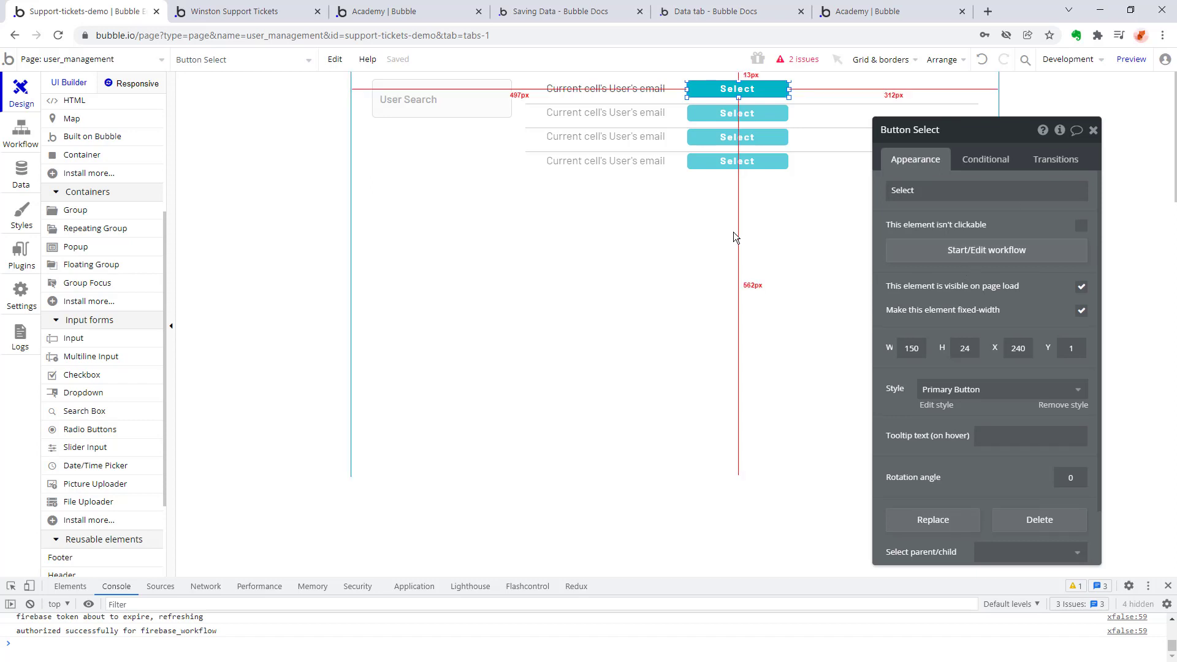
Create a workflow for the Select button with a Set state action targeting the user_management page.
{"action": "left_click", "coordinate": [1034, 251]}
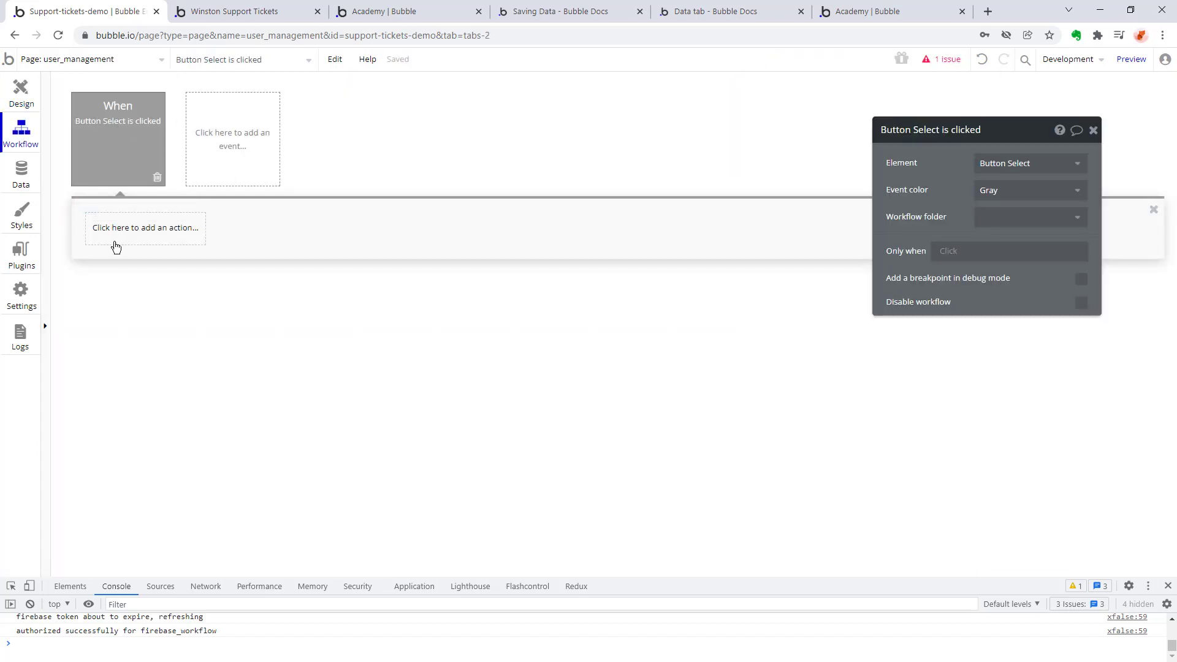
{"action": "left_click", "coordinate": [146, 238]}
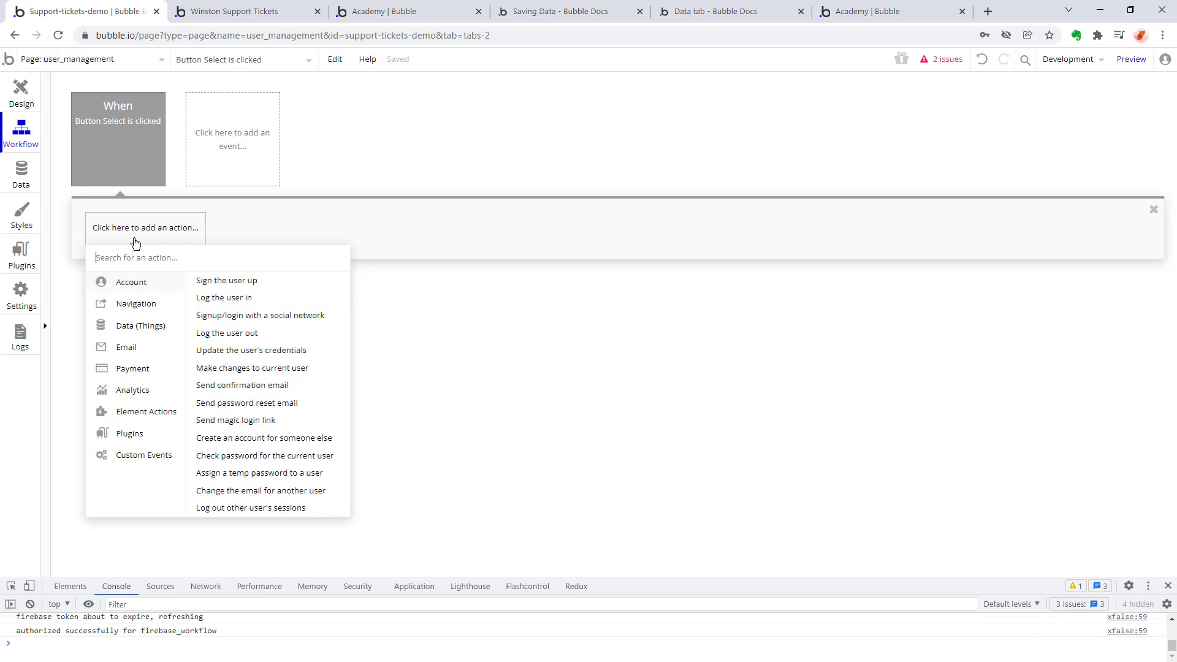
{"action": "mouse_move", "coordinate": [127, 326]}
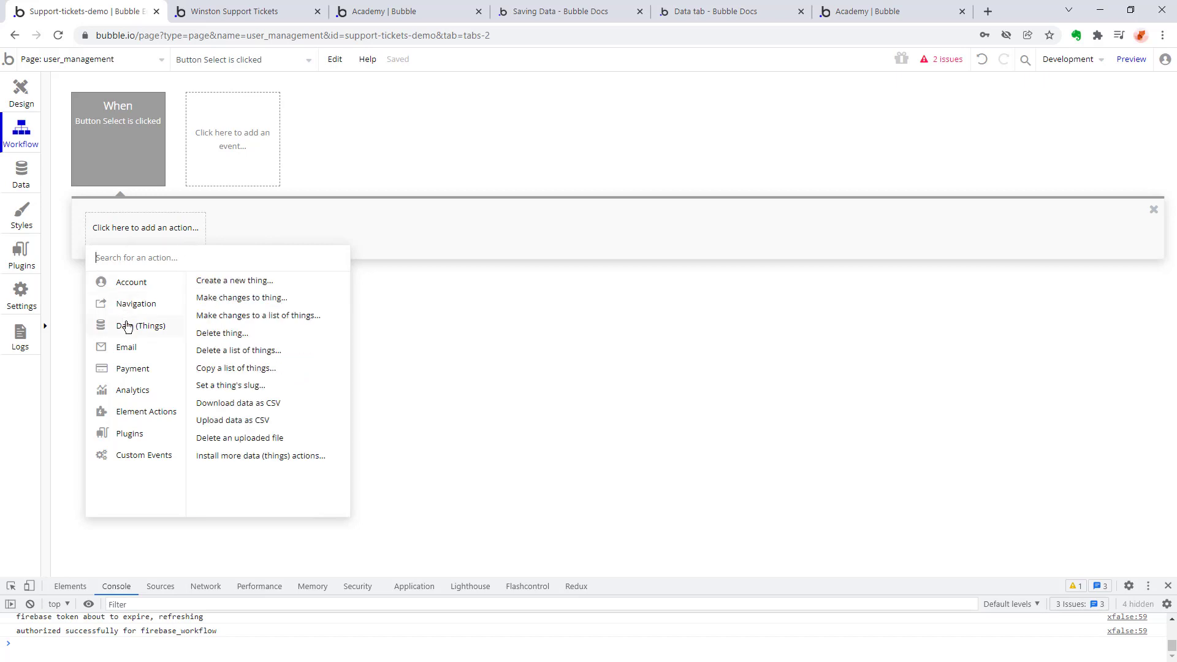
{"action": "mouse_move", "coordinate": [130, 283]}
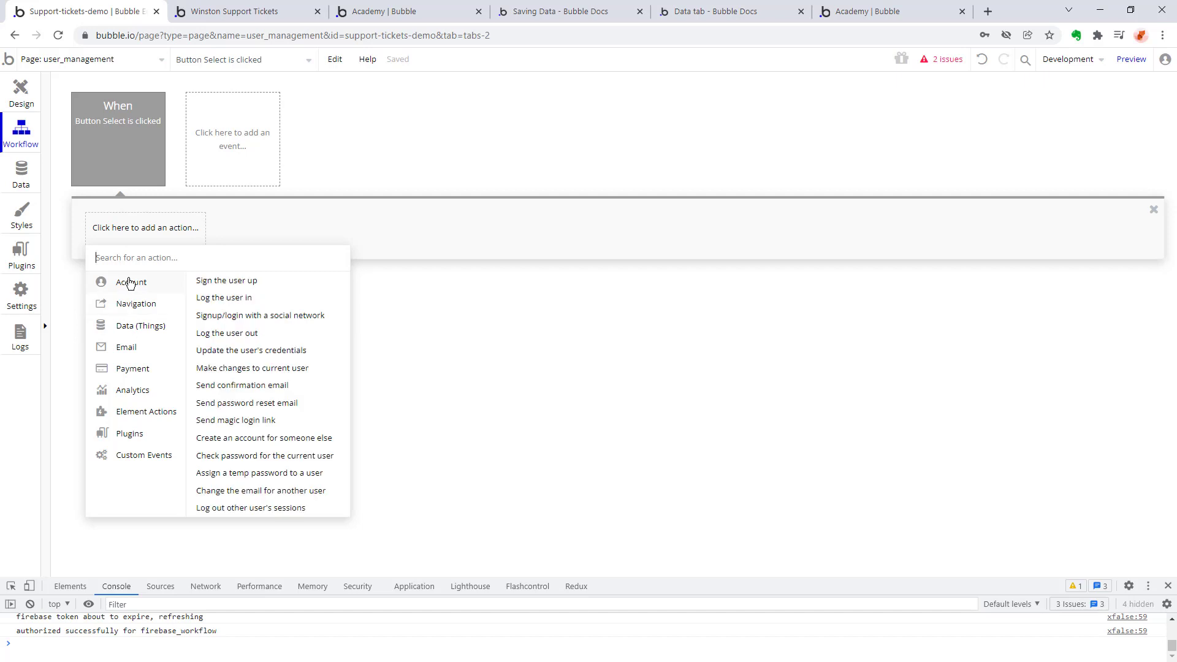
{"action": "mouse_move", "coordinate": [145, 412]}
{"action": "left_click", "coordinate": [300, 322]}
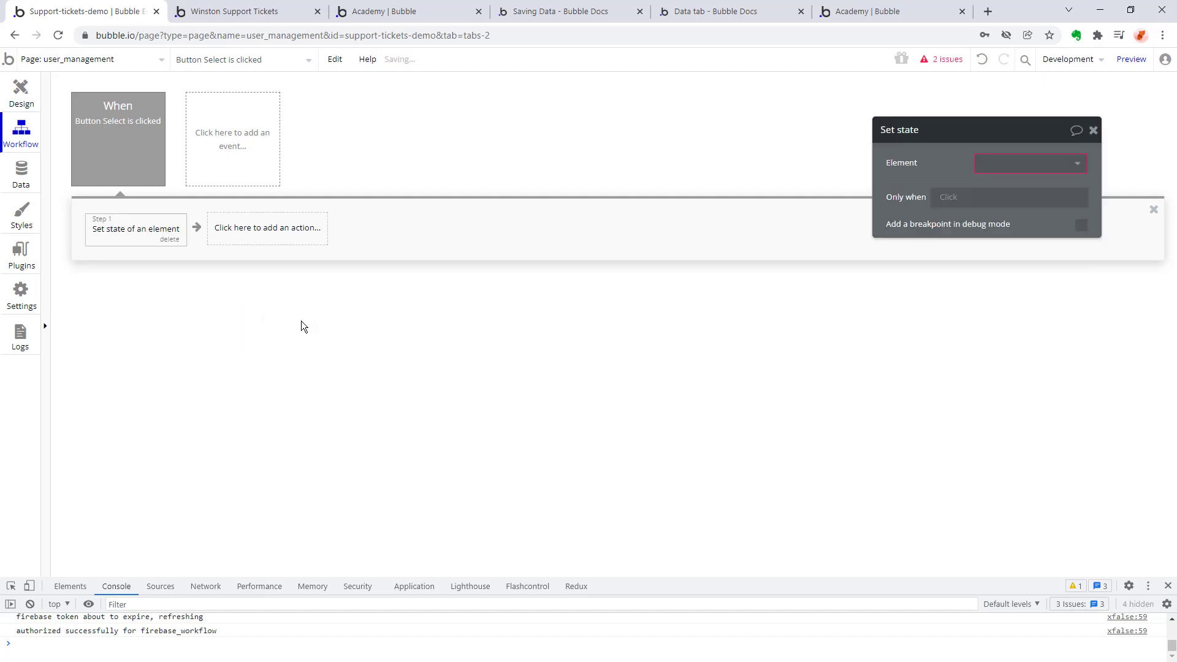
{"action": "left_click", "coordinate": [1088, 170]}
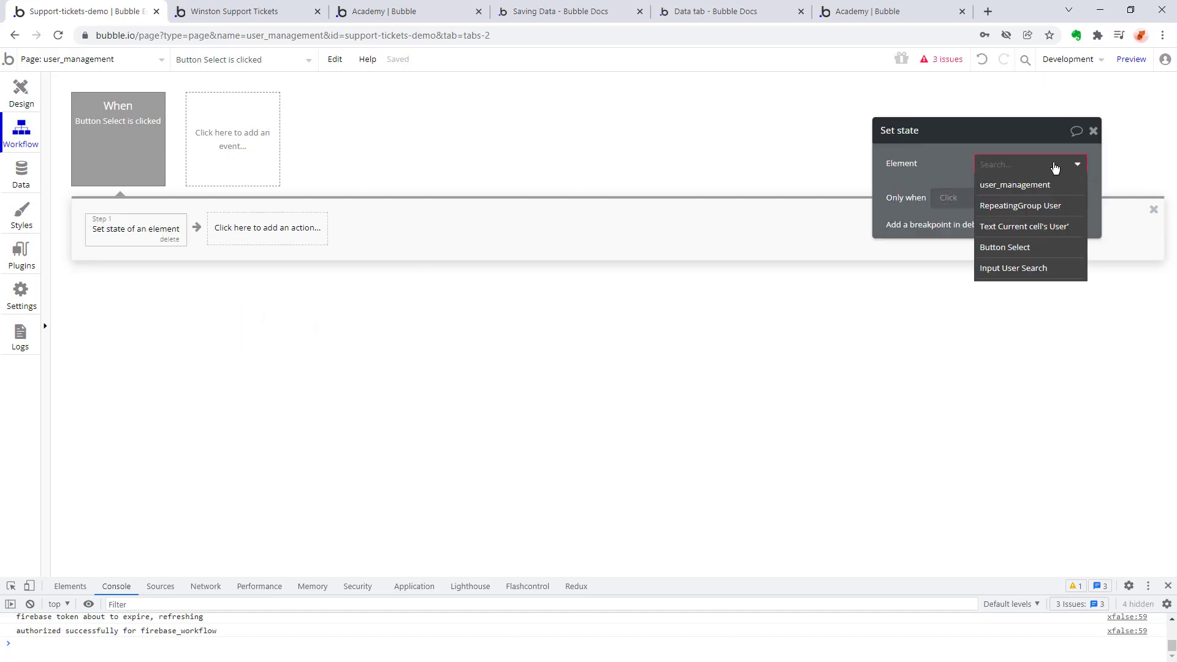
{"action": "left_click", "coordinate": [1055, 186]}
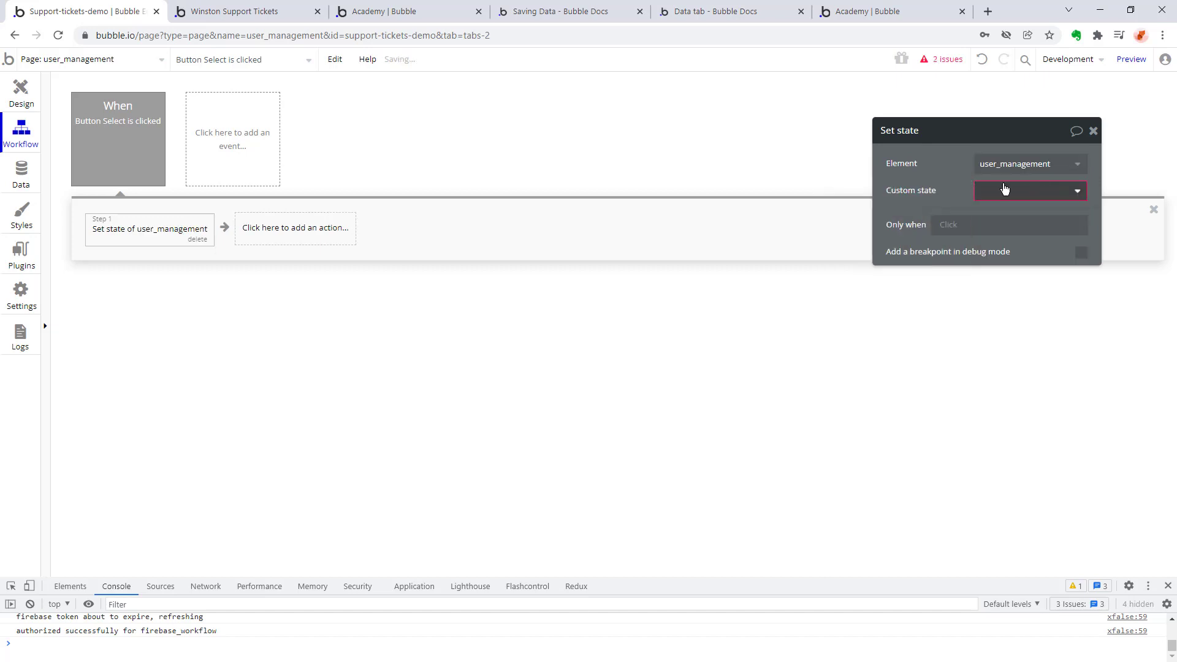
Create a custom state named Selected User of type text for the Set state action.
{"action": "left_click", "coordinate": [1072, 192]}
{"action": "left_click", "coordinate": [1072, 212]}
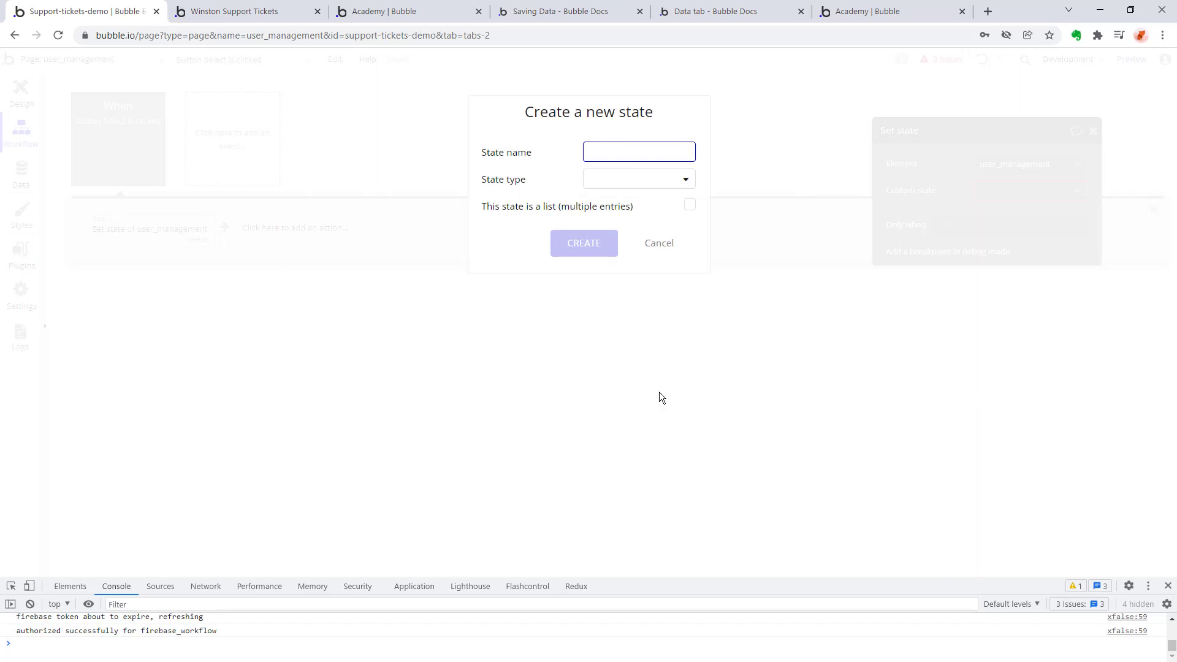
{"action": "type", "text": "selected user"}
{"action": "key", "text": "ctrl+a"}
{"action": "type", "text": "Selected User"}
{"action": "left_click", "coordinate": [689, 179]}
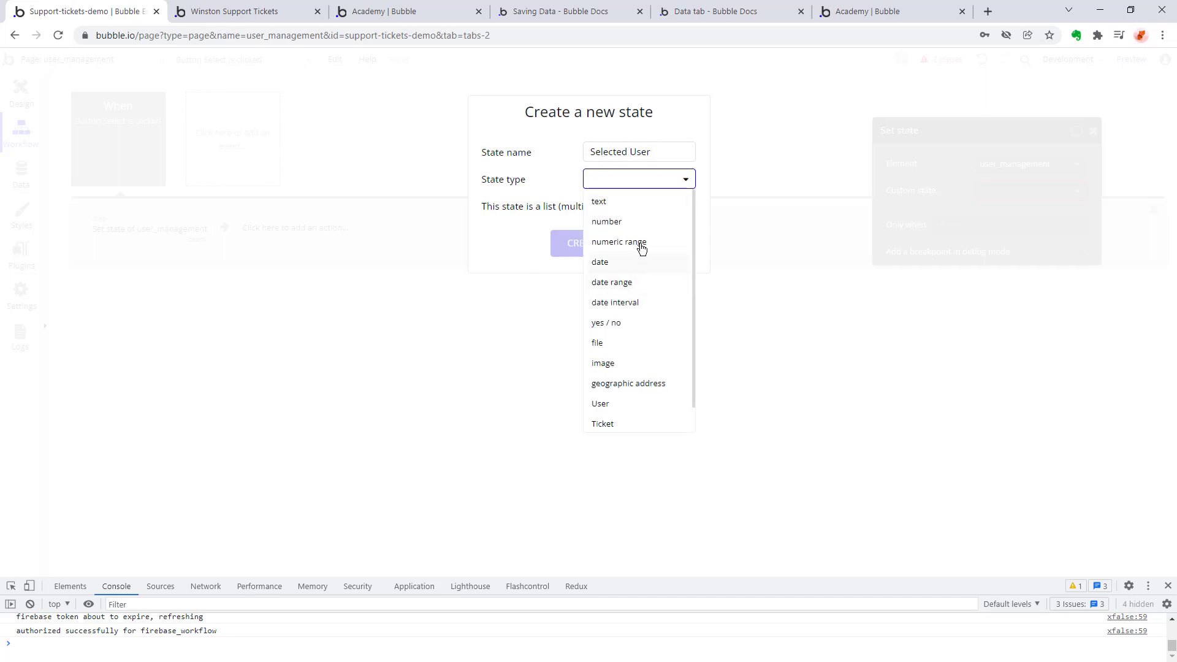
{"action": "left_click", "coordinate": [637, 203]}
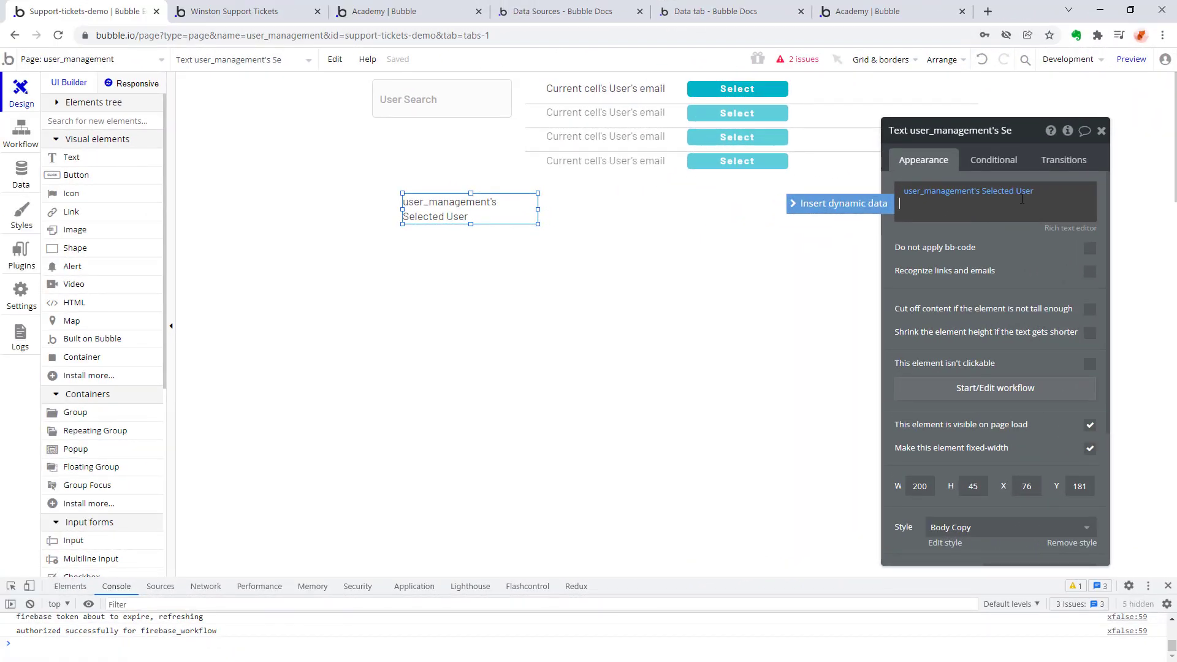
Edit the text element's rich text to read Editing: (user_management's Selected User) and save it.
{"action": "left_click", "coordinate": [1070, 228]}
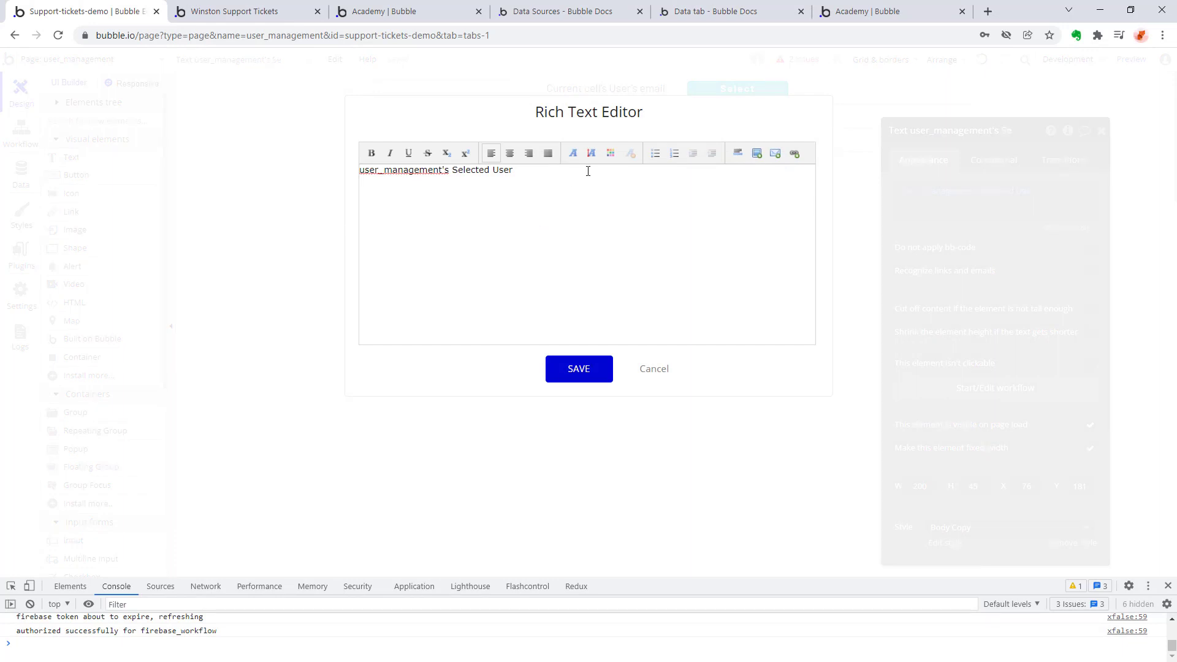
{"action": "type", "text": "("}
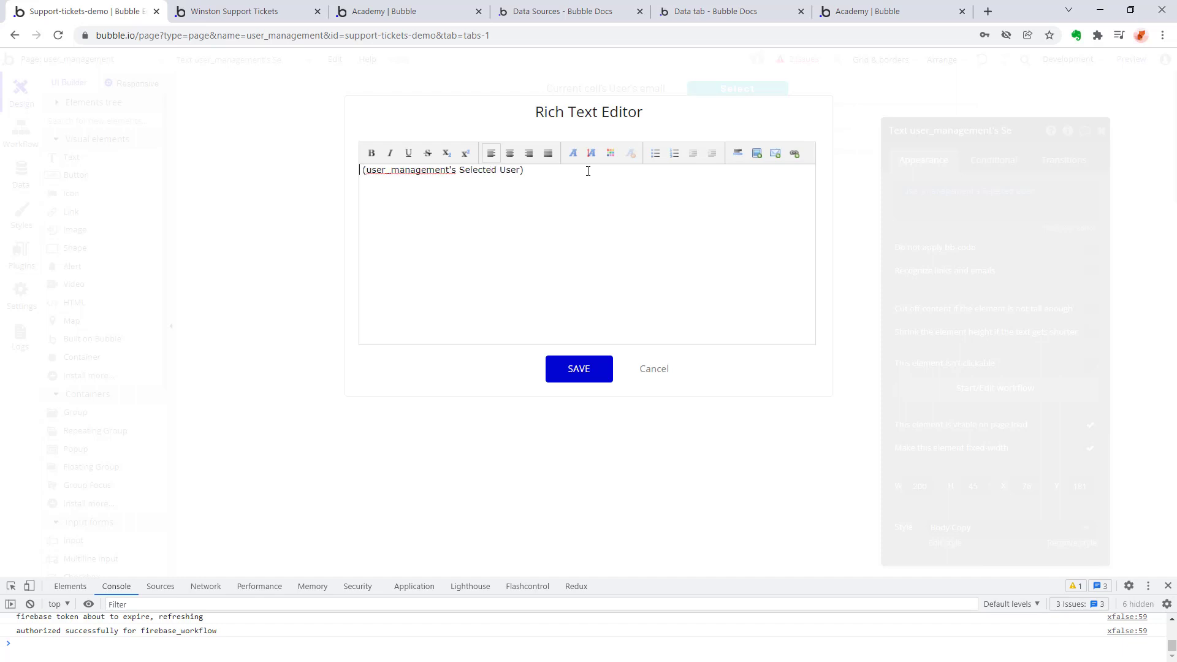
{"action": "type", "text": " Editing:"}
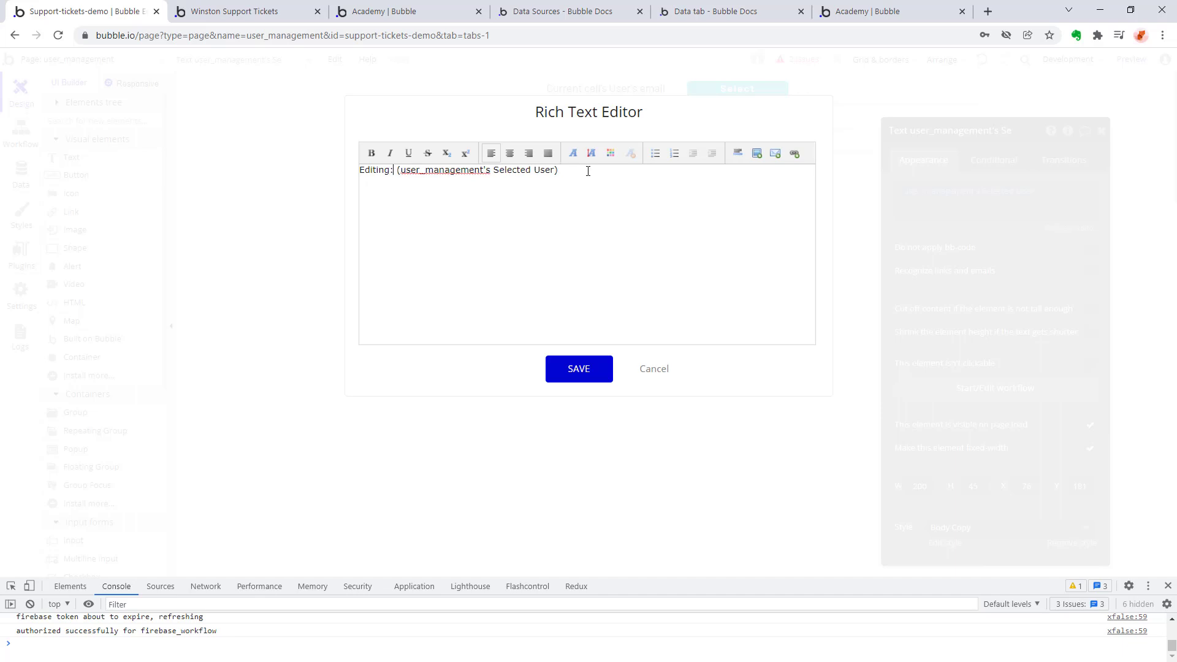
{"action": "left_click", "coordinate": [592, 368]}
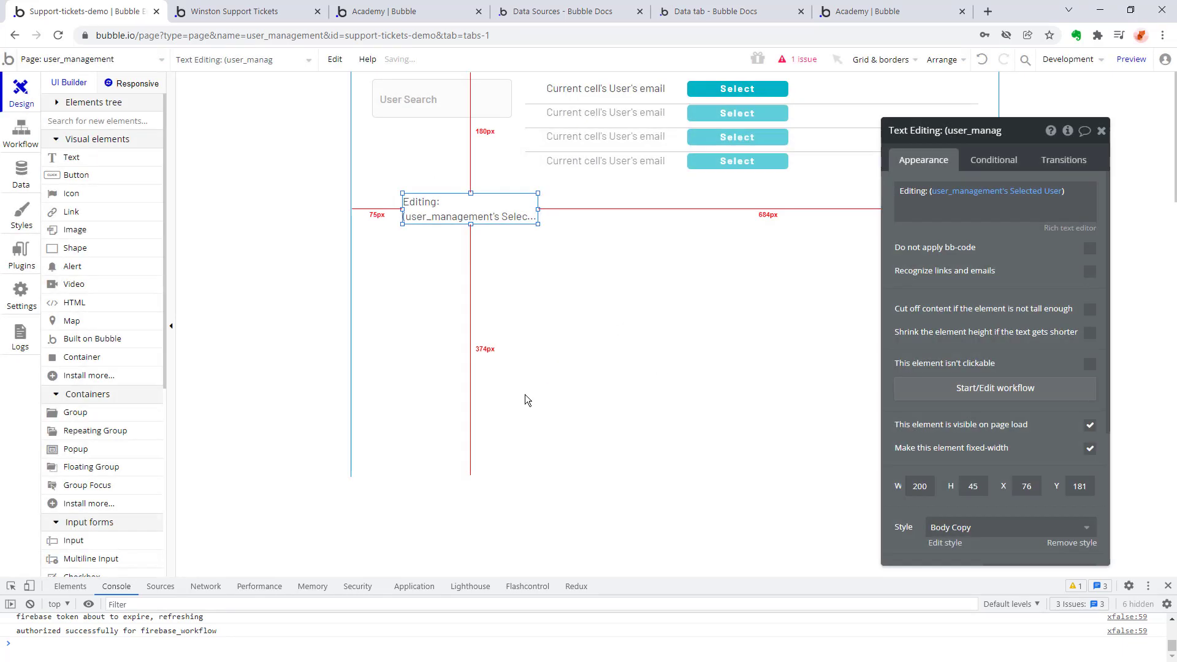
Remove both parentheses around user_management's Selected User in the Editing text and save it.
{"action": "left_click", "coordinate": [934, 193]}
{"action": "left_click", "coordinate": [1079, 228]}
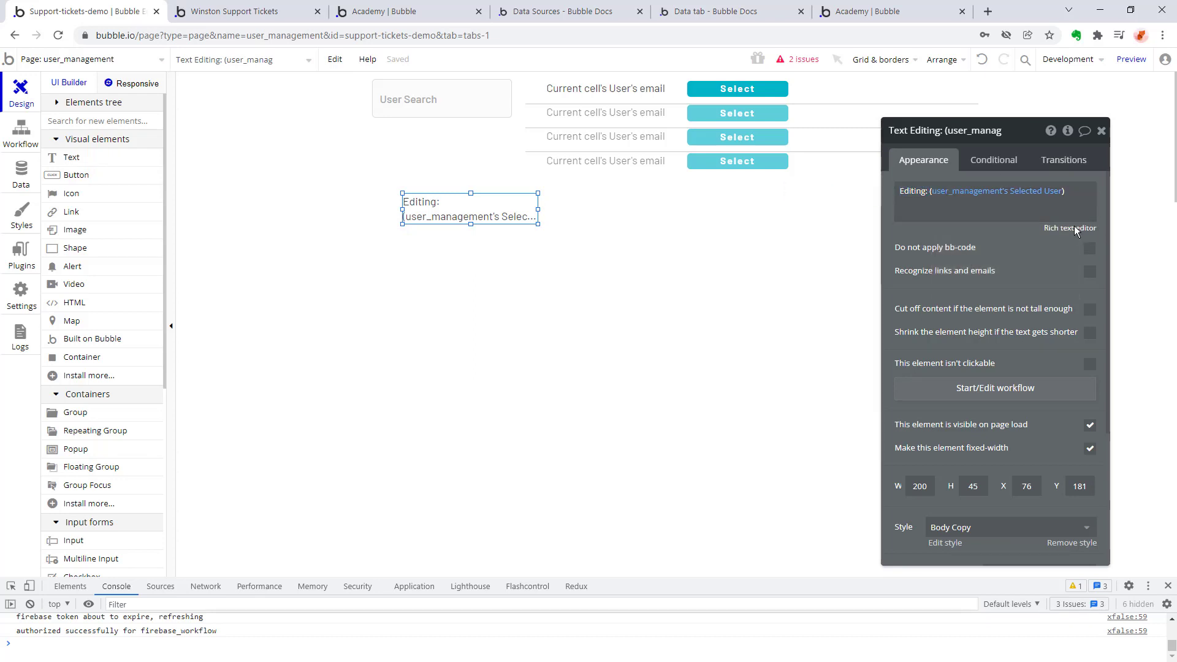
{"action": "left_click", "coordinate": [398, 172]}
{"action": "key", "text": "BackSpace"}
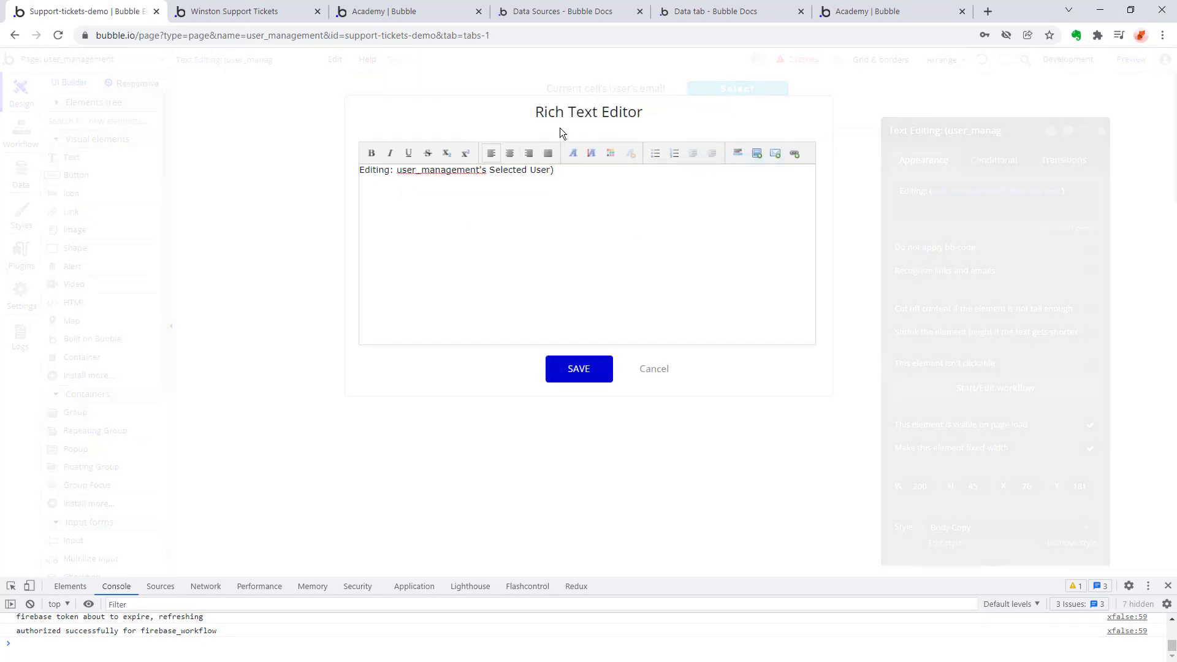
{"action": "key", "text": "End"}
{"action": "key", "text": "BackSpace"}
{"action": "left_click", "coordinate": [573, 373]}
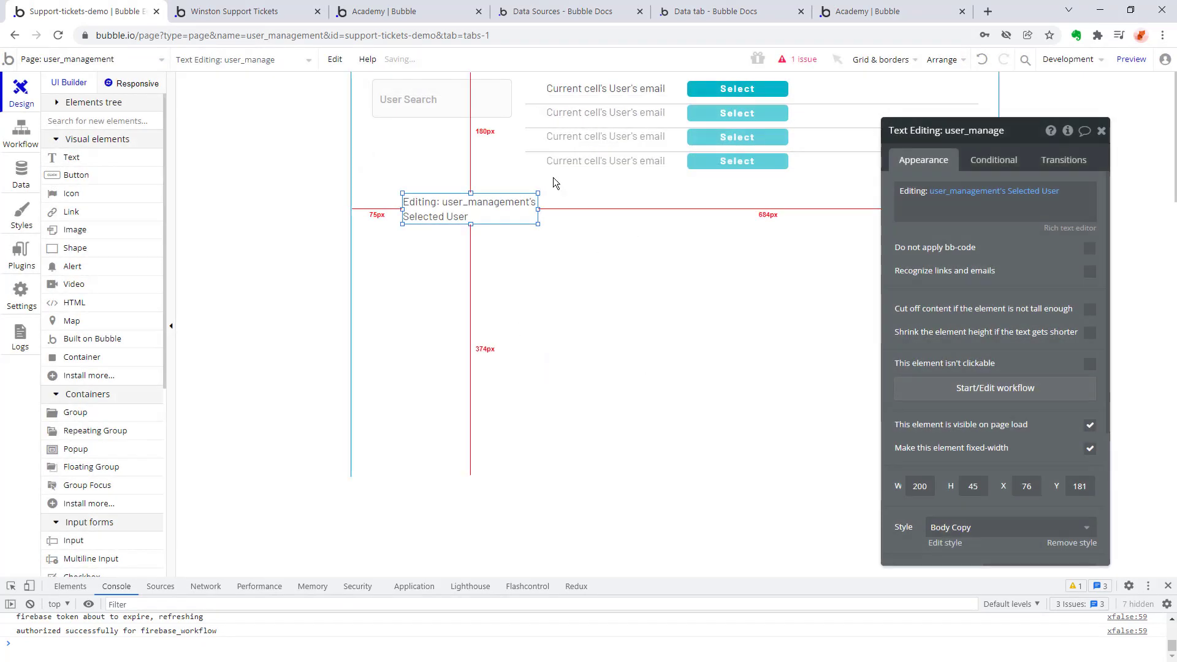
Widen the Editing text to fit one line and draw a button captioned Save, about 169 by 50 px, well below it.
{"action": "left_click_drag", "start_coordinate": [539, 224], "coordinate": [626, 213]}
{"action": "left_click", "coordinate": [539, 280]}
{"action": "left_click", "coordinate": [77, 175]}
{"action": "left_click_drag", "start_coordinate": [421, 429], "coordinate": [535, 465]}
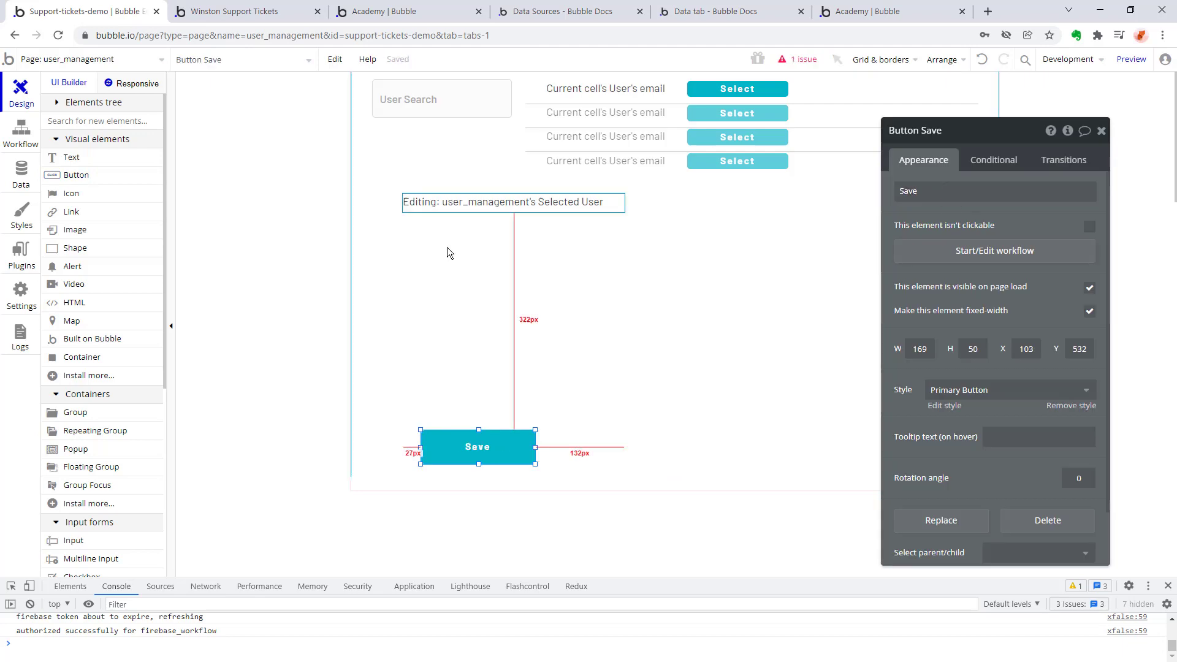
{"action": "left_click", "coordinate": [78, 177]}
{"action": "left_click_drag", "start_coordinate": [404, 231], "coordinate": [499, 255]}
{"action": "key", "text": "ctrl+z"}
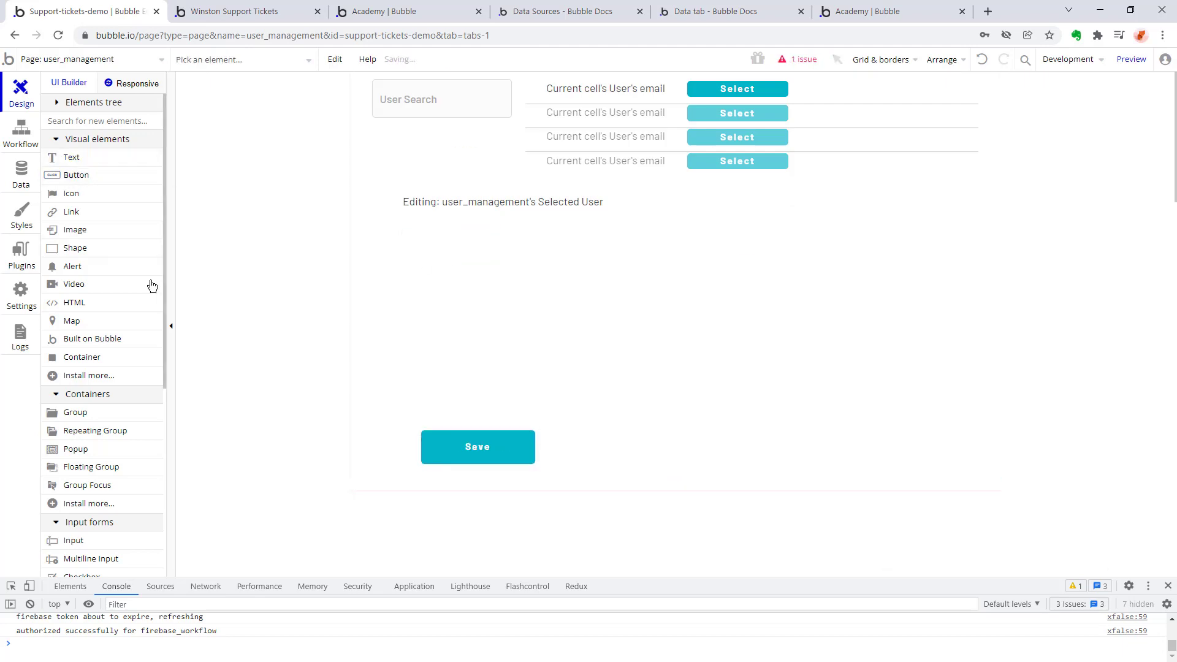
Draw a dropdown about 332 by 40 px under the Editing text with placeholder Role and static choices submitter and reviewer.
{"action": "scroll", "coordinate": [81, 272], "scroll_direction": "down", "scroll_amount": 3}
{"action": "left_click", "coordinate": [84, 393]}
{"action": "left_click_drag", "start_coordinate": [416, 230], "coordinate": [641, 272]}
{"action": "type", "text": "Role"}
{"action": "left_click", "coordinate": [1010, 255]}
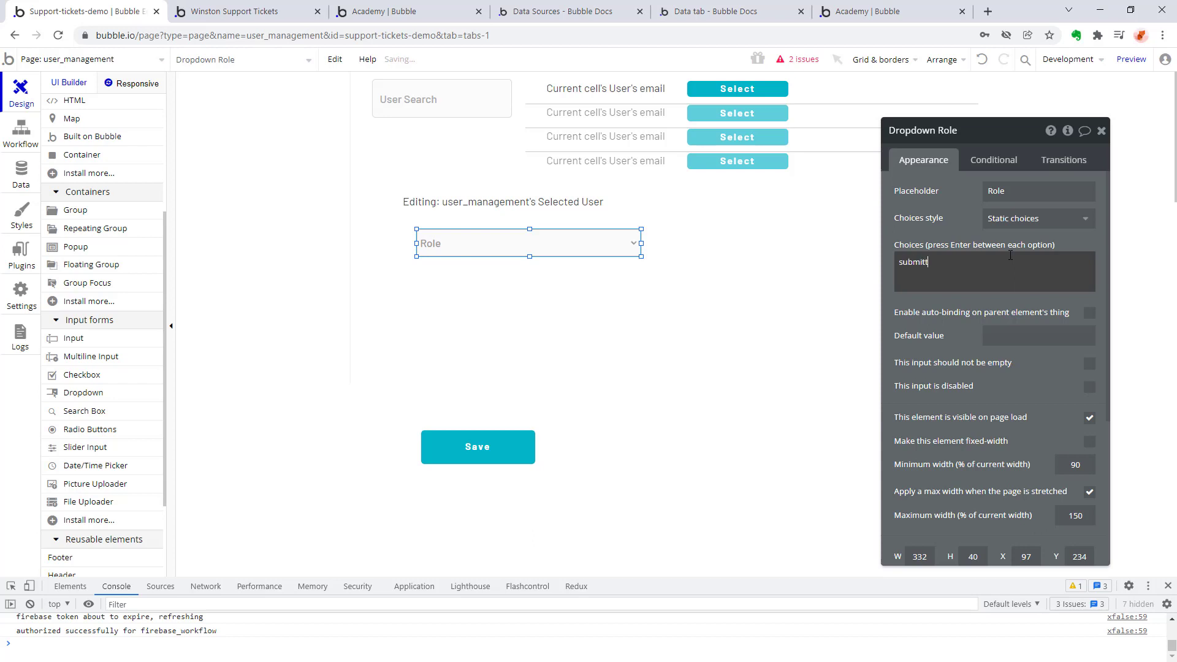
{"action": "type", "text": "submitter reviewer"}
{"action": "key", "text": "Return"}
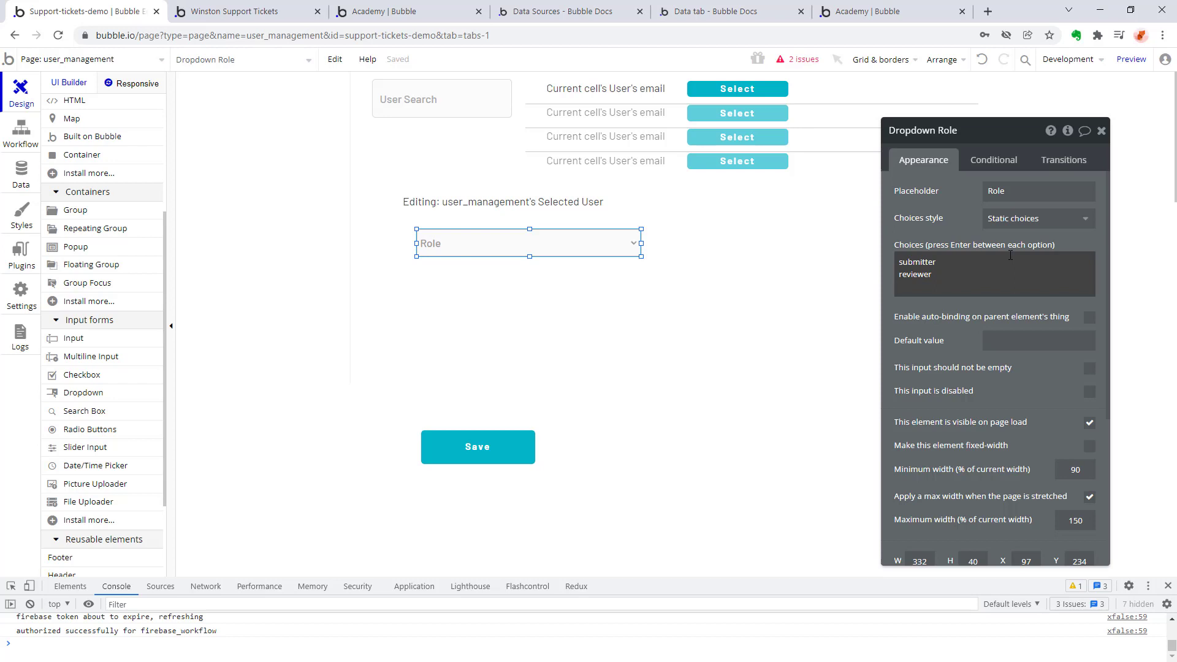
{"action": "key", "text": "BackSpace"}
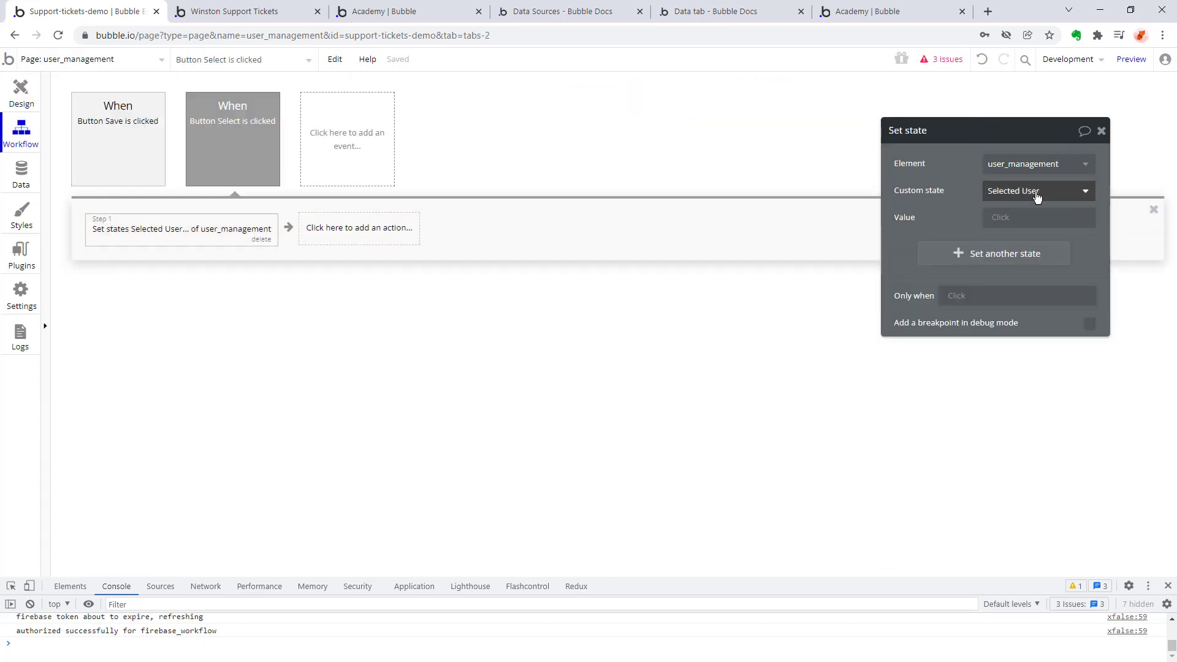
{"action": "left_click", "coordinate": [1039, 217]}
{"action": "left_click", "coordinate": [1044, 233]}
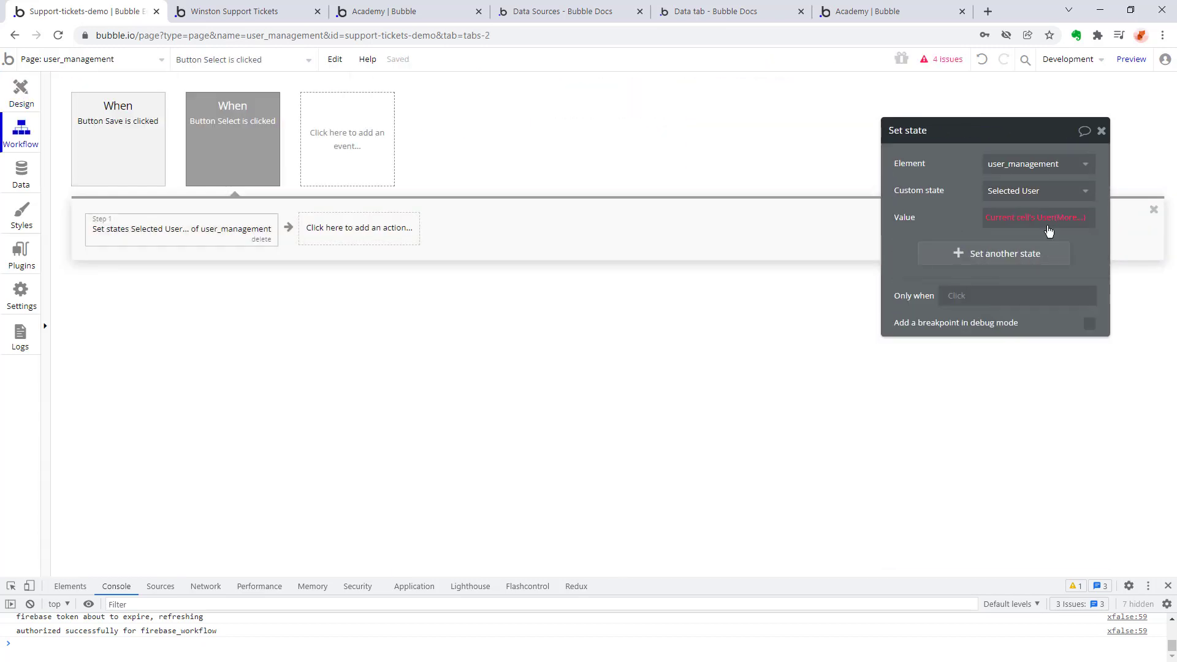
{"action": "scroll", "coordinate": [1046, 296], "scroll_direction": "down", "scroll_amount": 3}
{"action": "scroll", "coordinate": [1050, 293], "scroll_direction": "up", "scroll_amount": 3}
{"action": "left_click", "coordinate": [1068, 246]}
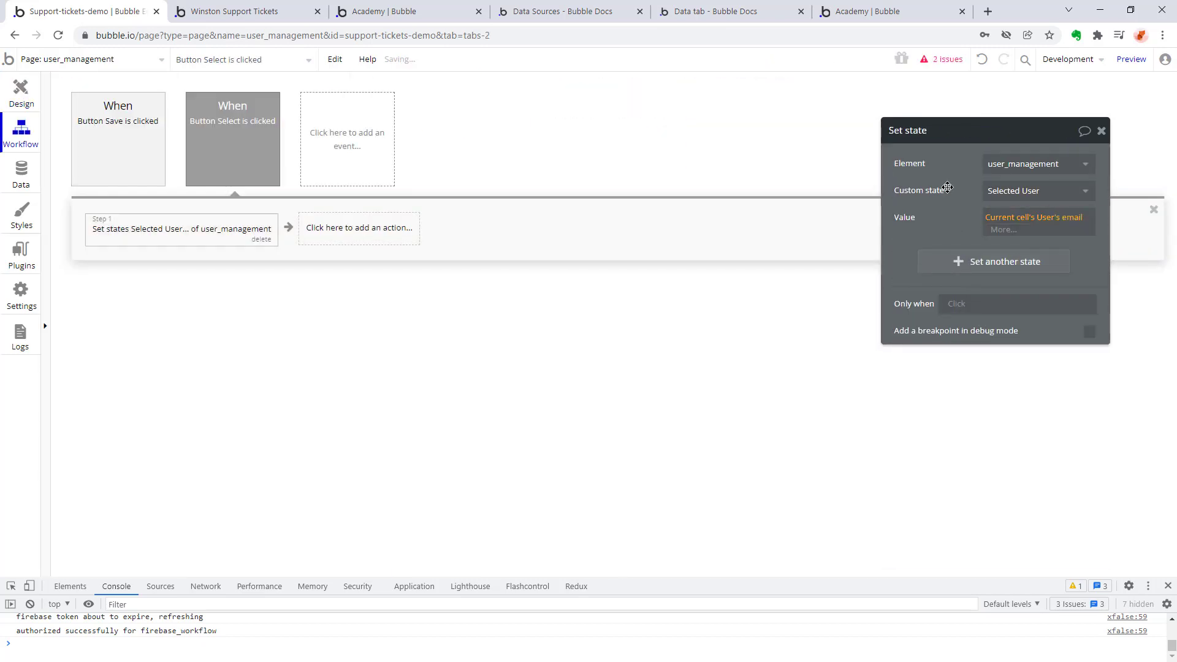
{"action": "left_click", "coordinate": [1003, 229]}
{"action": "left_click", "coordinate": [912, 214]}
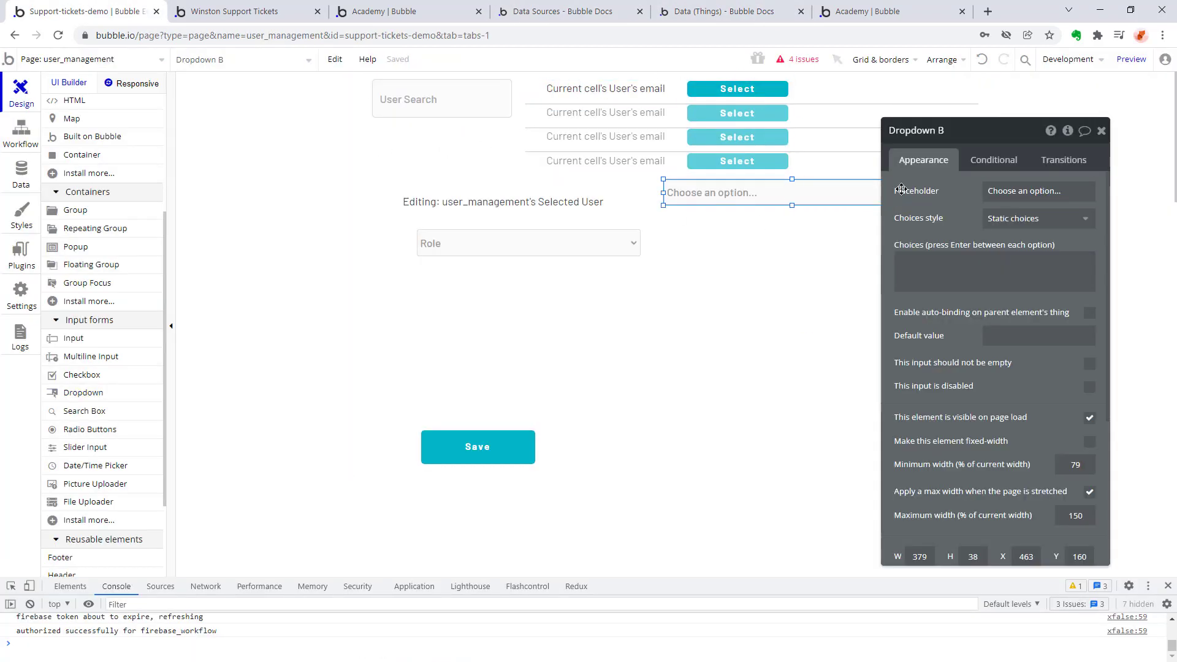
Give the new dropdown beside the Editing text dynamic choices of type User, sourced from a search for Users.
{"action": "left_click", "coordinate": [1036, 274]}
{"action": "left_click", "coordinate": [1036, 306]}
{"action": "left_click", "coordinate": [800, 237]}
{"action": "left_click", "coordinate": [777, 267]}
{"action": "left_click", "coordinate": [778, 268]}
{"action": "left_click", "coordinate": [995, 144]}
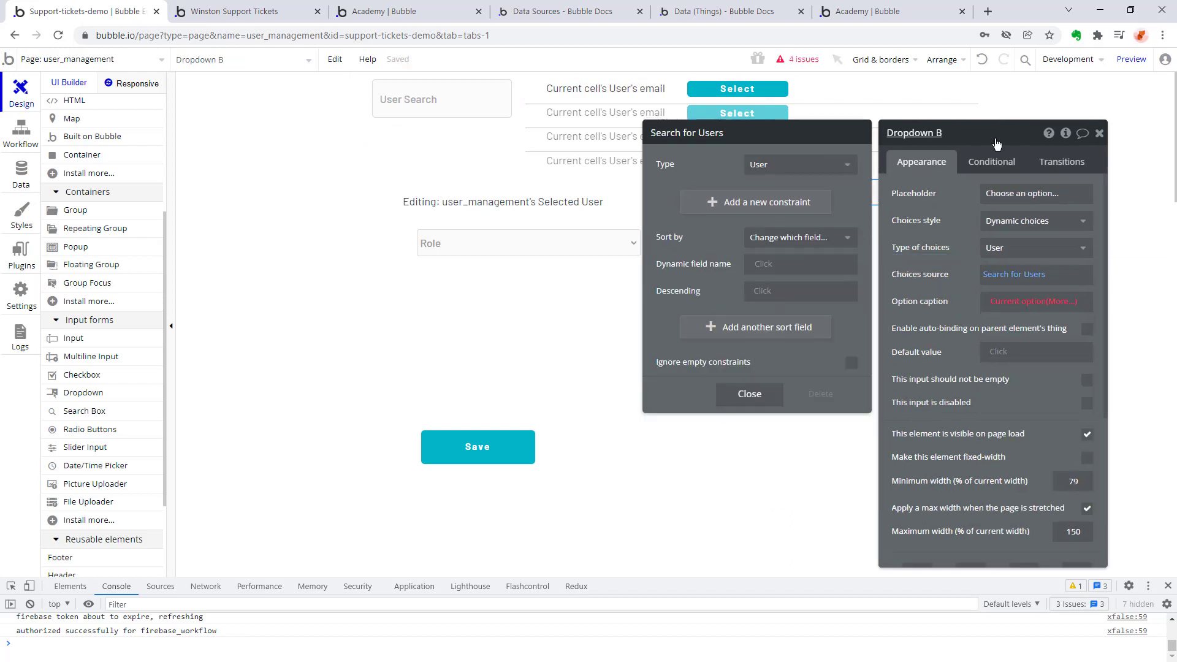
Set the user dropdown's option caption to Current option's email.
{"action": "left_click", "coordinate": [1030, 248]}
{"action": "left_click", "coordinate": [954, 241]}
{"action": "left_click", "coordinate": [987, 279]}
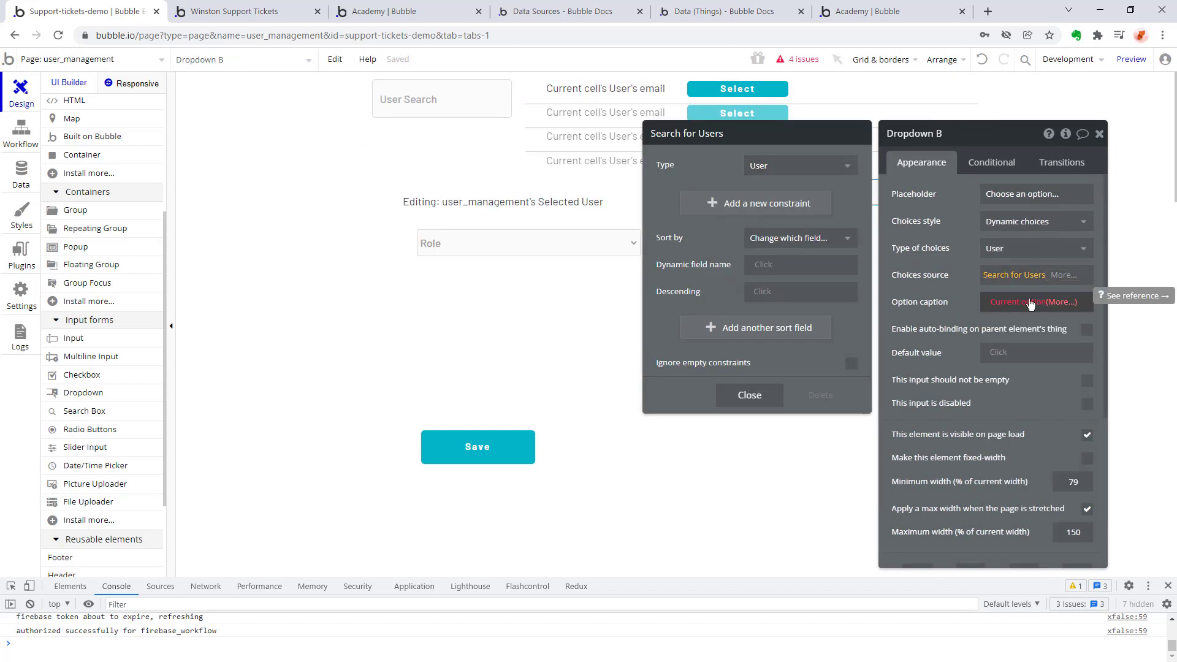
{"action": "left_click", "coordinate": [1056, 300]}
{"action": "left_click", "coordinate": [1036, 332]}
{"action": "scroll", "coordinate": [972, 369], "scroll_direction": "down", "scroll_amount": 3}
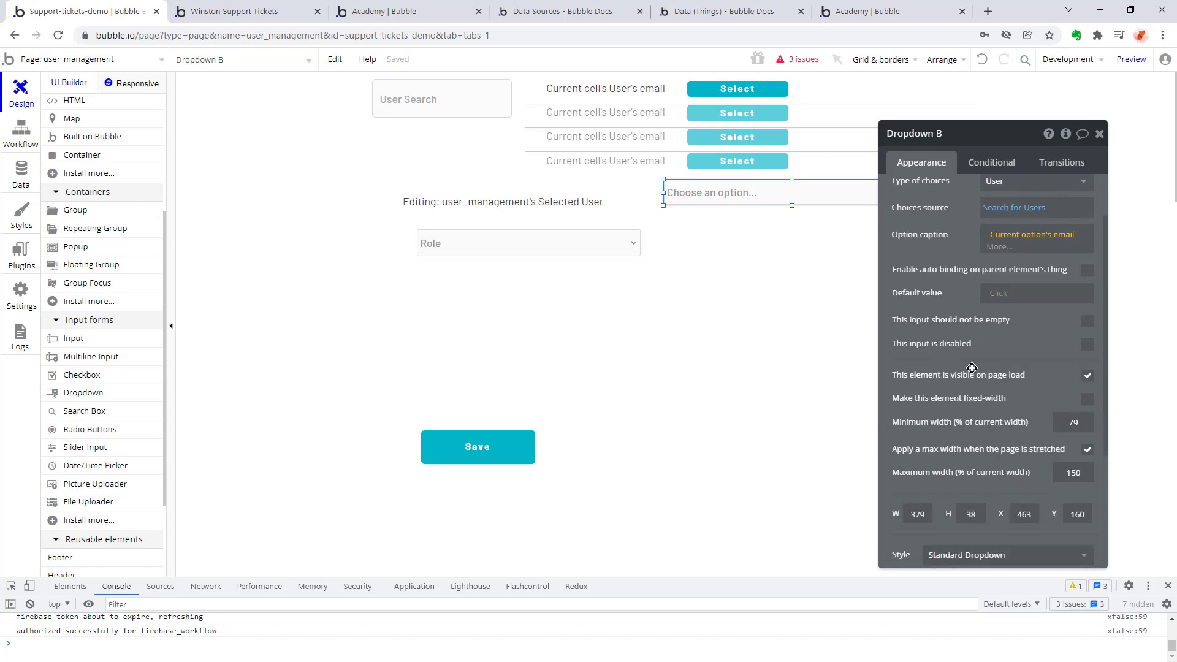
{"action": "left_click", "coordinate": [991, 162]}
{"action": "left_click", "coordinate": [1062, 162]}
{"action": "left_click", "coordinate": [938, 162]}
Replace the incomplete thing to change in the Save button's Make changes action.
{"action": "left_click", "coordinate": [21, 133]}
{"action": "left_click", "coordinate": [164, 240]}
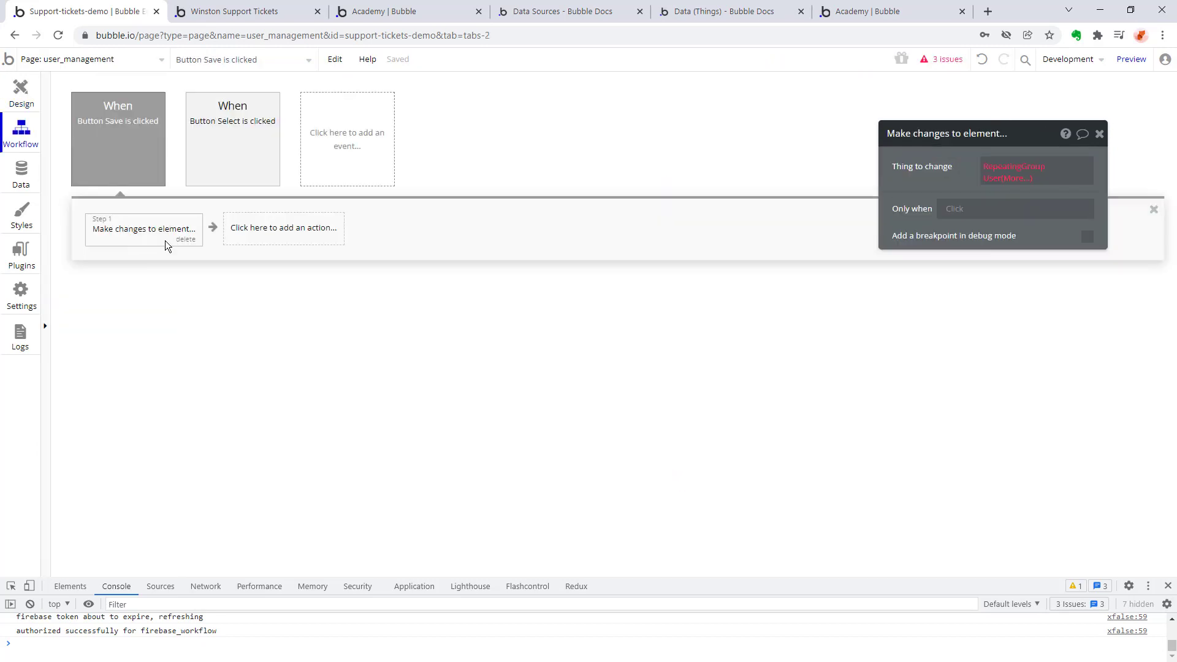
{"action": "left_click", "coordinate": [1018, 168]}
{"action": "left_click", "coordinate": [1023, 245]}
Try to give the user dropdown an arbitrary text as its default value, and clear the expression again.
{"action": "left_click", "coordinate": [21, 93]}
{"action": "left_click", "coordinate": [1007, 354]}
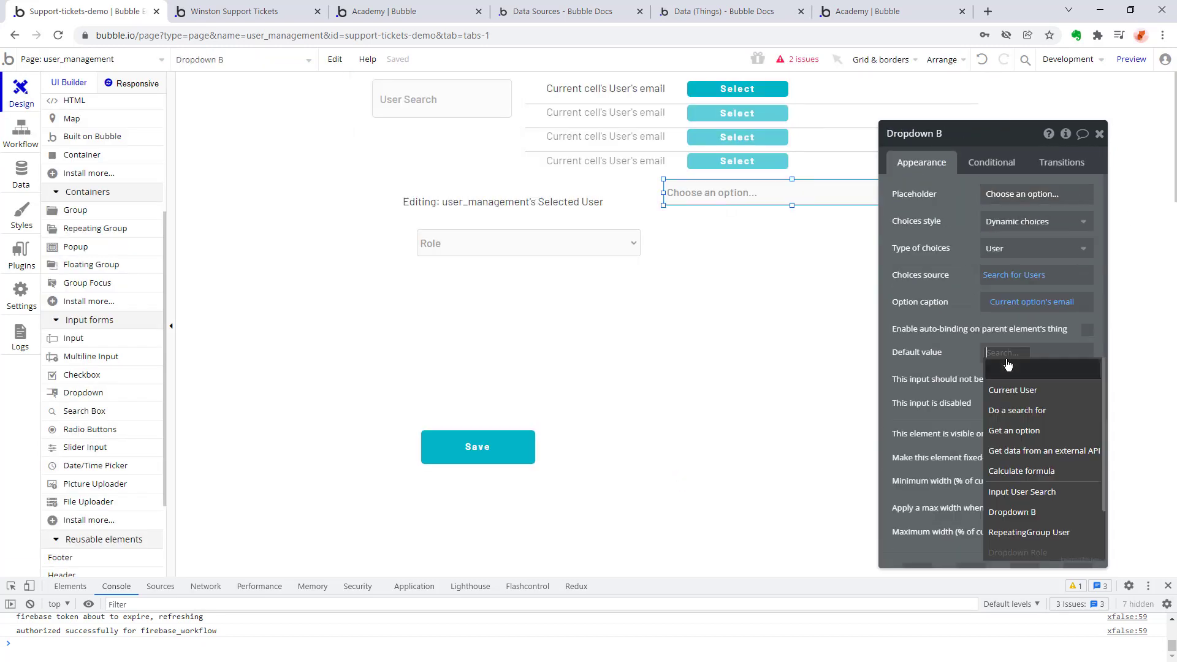
{"action": "left_click", "coordinate": [937, 381]}
{"action": "scroll", "coordinate": [931, 343], "scroll_direction": "down", "scroll_amount": 5}
{"action": "scroll", "coordinate": [917, 245], "scroll_direction": "up", "scroll_amount": 5}
{"action": "scroll", "coordinate": [1018, 368], "scroll_direction": "down", "scroll_amount": 6}
{"action": "scroll", "coordinate": [1024, 368], "scroll_direction": "up", "scroll_amount": 5}
{"action": "left_click", "coordinate": [1025, 313]}
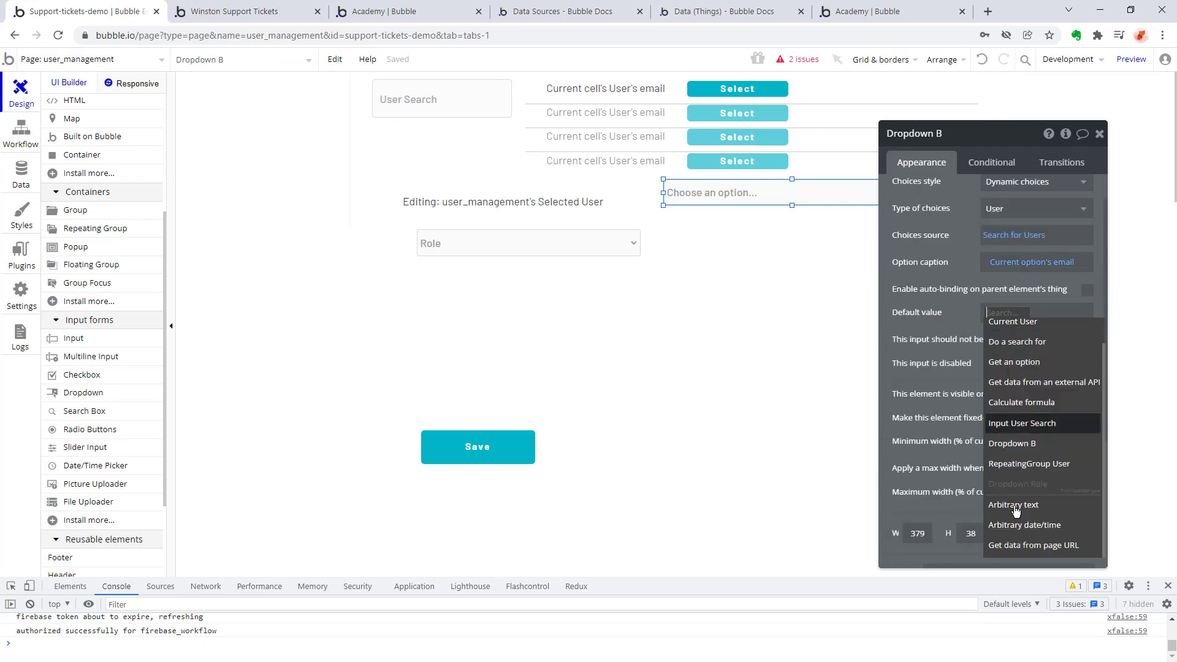
{"action": "left_click", "coordinate": [1015, 505]}
{"action": "type", "text": "Type a user name"}
{"action": "left_click", "coordinate": [750, 245]}
{"action": "right_click", "coordinate": [1007, 317]}
{"action": "left_click", "coordinate": [1029, 321]}
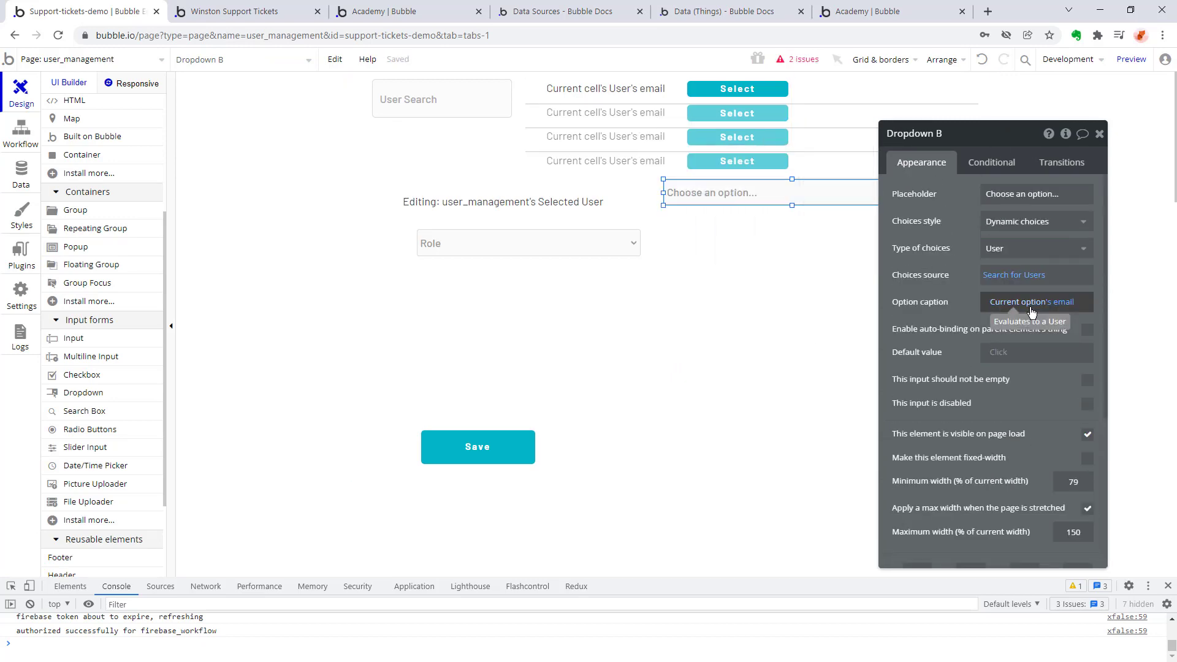
Rename the user dropdown as User Search Dropdown.
{"action": "scroll", "coordinate": [924, 320], "scroll_direction": "down", "scroll_amount": 5}
{"action": "scroll", "coordinate": [923, 321], "scroll_direction": "up", "scroll_amount": 5}
{"action": "left_click", "coordinate": [973, 139]}
{"action": "type", "text": "User Search"}
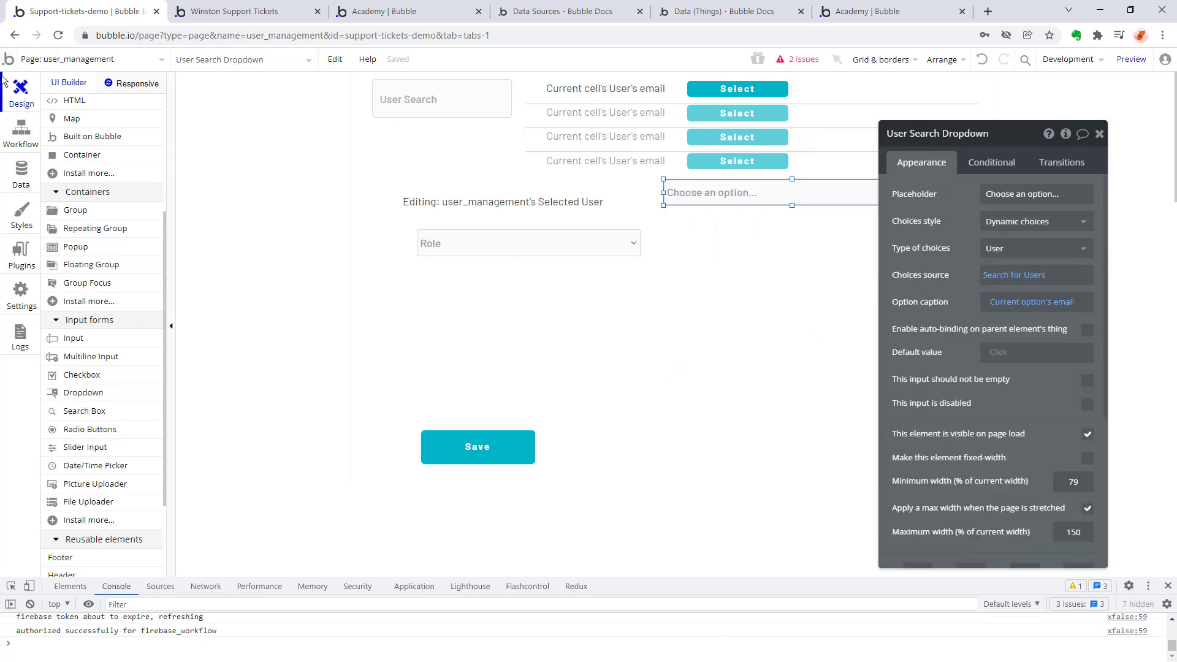
Open the index page and move the Create a new ticket button toward the left side of the space below the title.
{"action": "left_click", "coordinate": [21, 131]}
{"action": "left_click", "coordinate": [21, 93]}
{"action": "left_click", "coordinate": [92, 60]}
{"action": "left_click", "coordinate": [56, 151]}
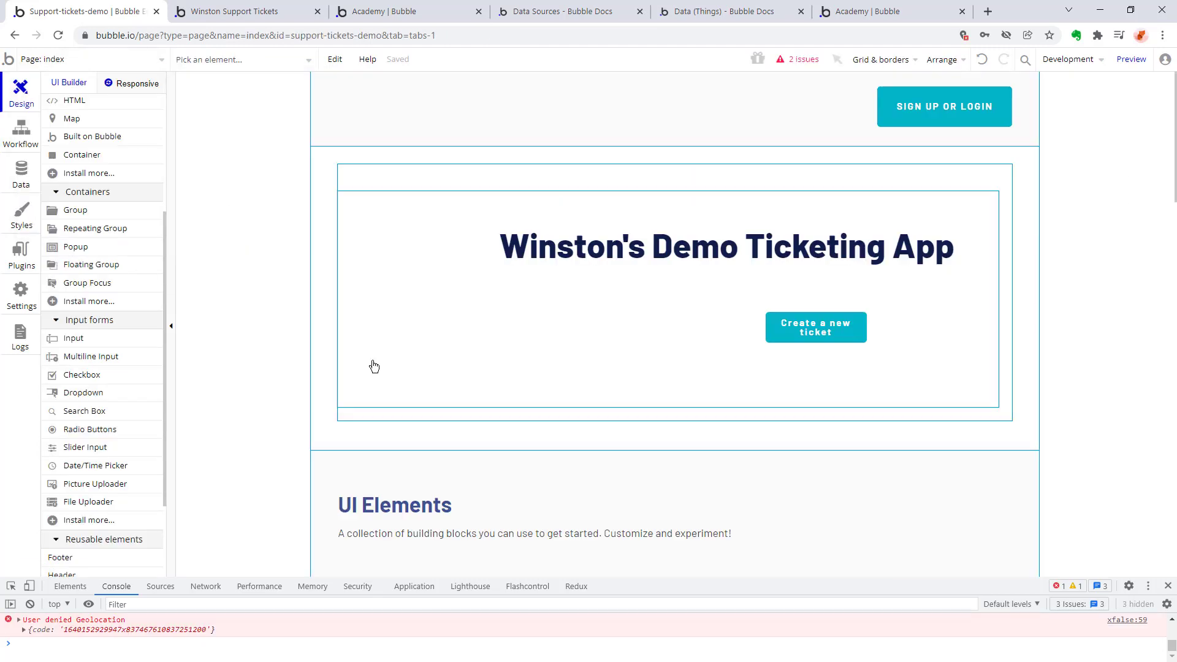
{"action": "mouse_move", "coordinate": [816, 328]}
{"action": "left_mouse_down"}
{"action": "mouse_move", "coordinate": [544, 292]}
{"action": "mouse_move", "coordinate": [592, 340]}
{"action": "left_mouse_up"}
Add a button labelled Manage Users below the Create a new ticket button.
{"action": "scroll", "coordinate": [60, 241], "scroll_direction": "up", "scroll_amount": 3}
{"action": "left_click", "coordinate": [76, 176]}
{"action": "type", "text": "Manage Users"}
Give the Manage Users button a workflow that goes to the user_management page, and return to the page design.
{"action": "left_click", "coordinate": [992, 253]}
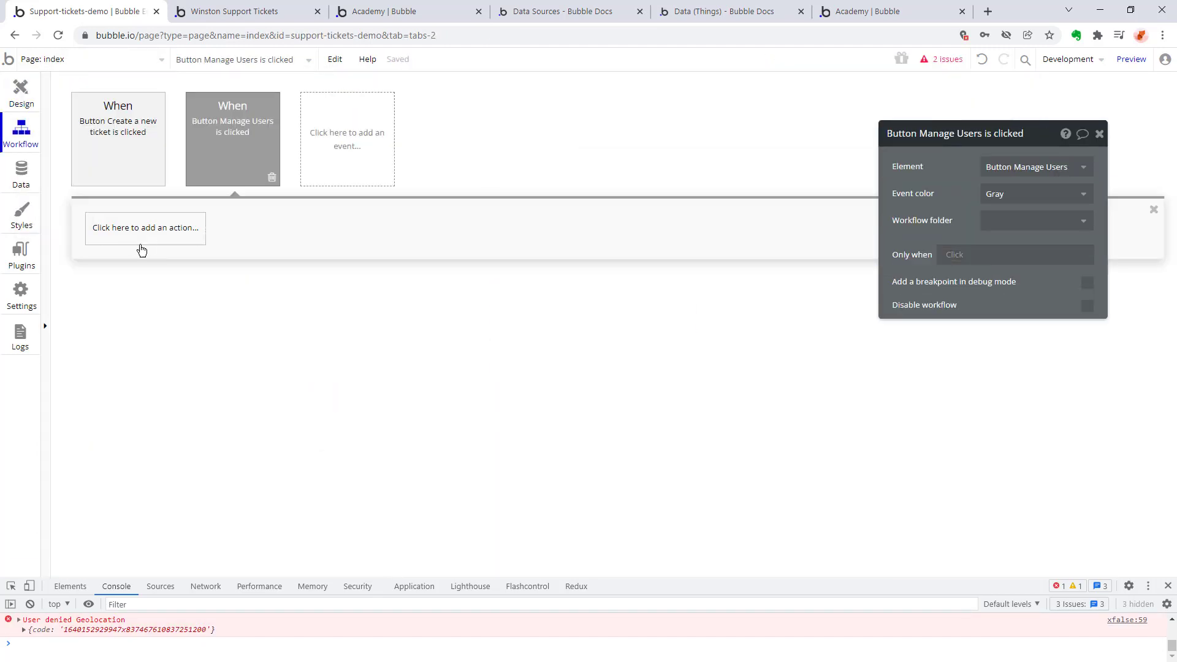
{"action": "left_click", "coordinate": [143, 233]}
{"action": "left_click", "coordinate": [270, 282]}
{"action": "left_click", "coordinate": [1035, 166]}
{"action": "left_click", "coordinate": [1030, 233]}
{"action": "left_click", "coordinate": [21, 93]}
{"action": "left_click", "coordinate": [281, 99]}
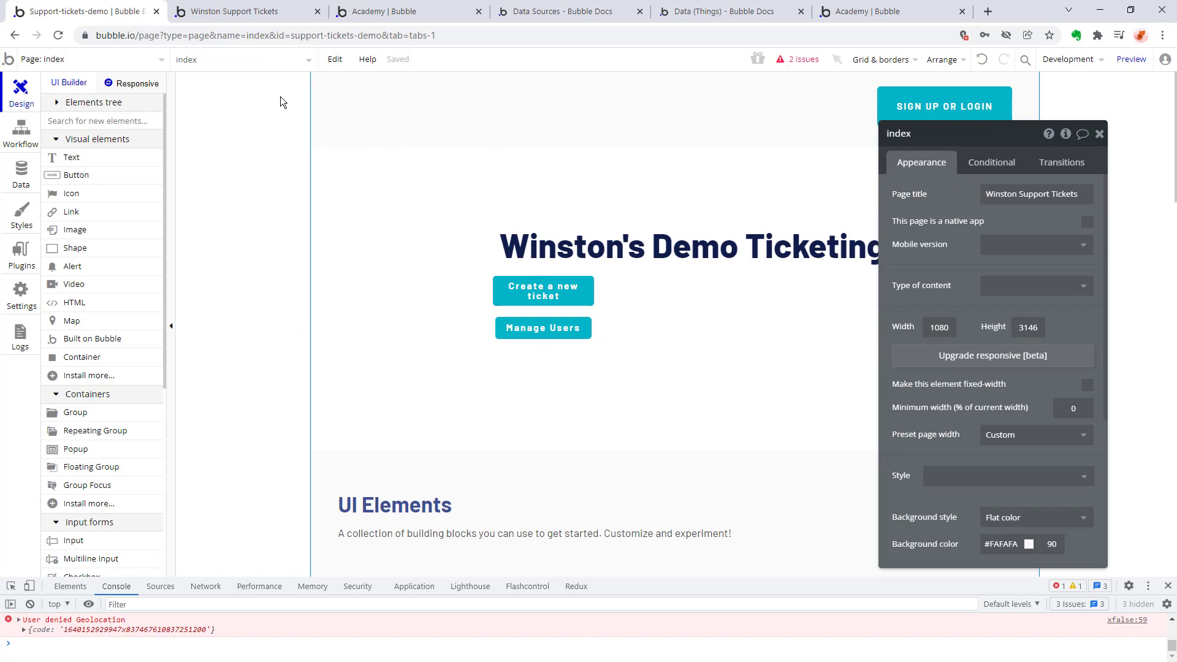
Reload the user_management preview, search for "devel" and select a user in the dropdown.
{"action": "left_click", "coordinate": [234, 12]}
{"action": "key", "text": "F5"}
{"action": "left_click", "coordinate": [393, 304]}
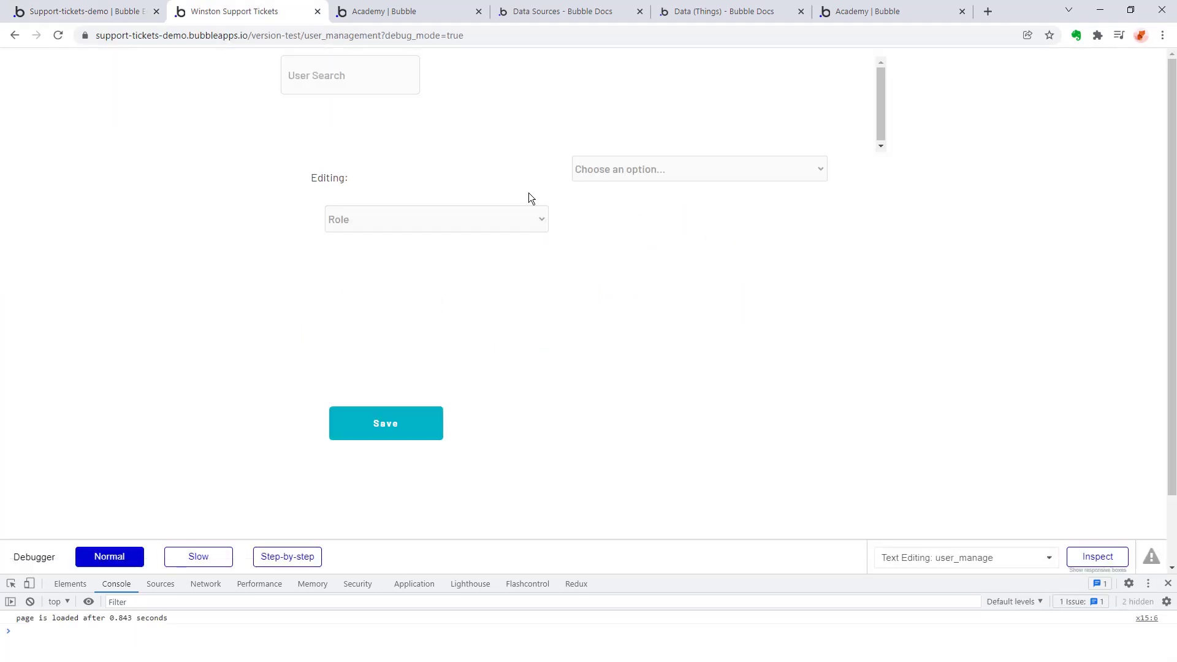
{"action": "left_click", "coordinate": [368, 75]}
{"action": "type", "text": "devel"}
{"action": "left_click", "coordinate": [668, 171]}
{"action": "left_click", "coordinate": [674, 197]}
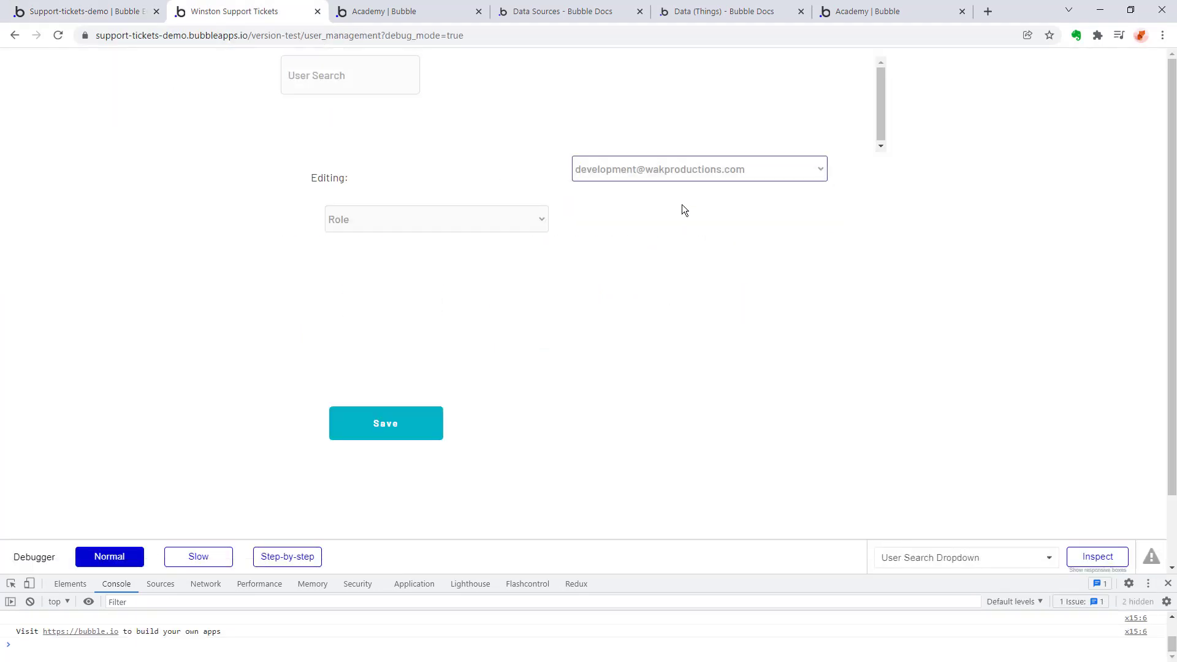
Reload the app data in the editor and view the All Users records.
{"action": "left_click", "coordinate": [86, 12]}
{"action": "left_click", "coordinate": [21, 174]}
{"action": "key", "text": "F5"}
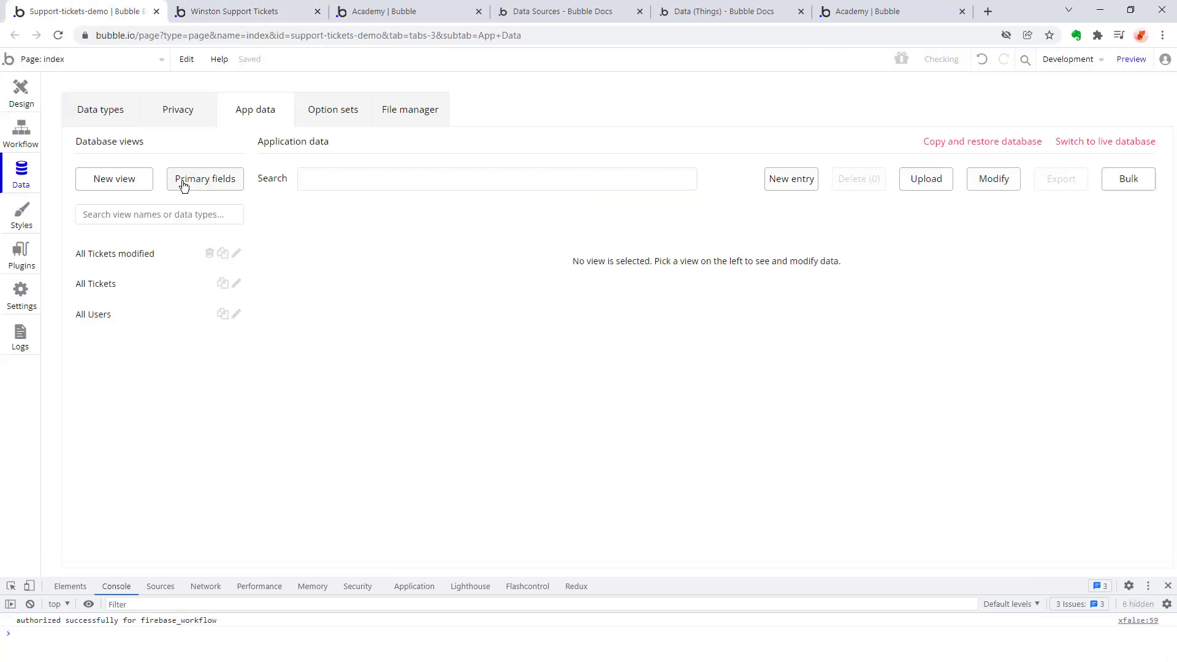
{"action": "left_click", "coordinate": [94, 316]}
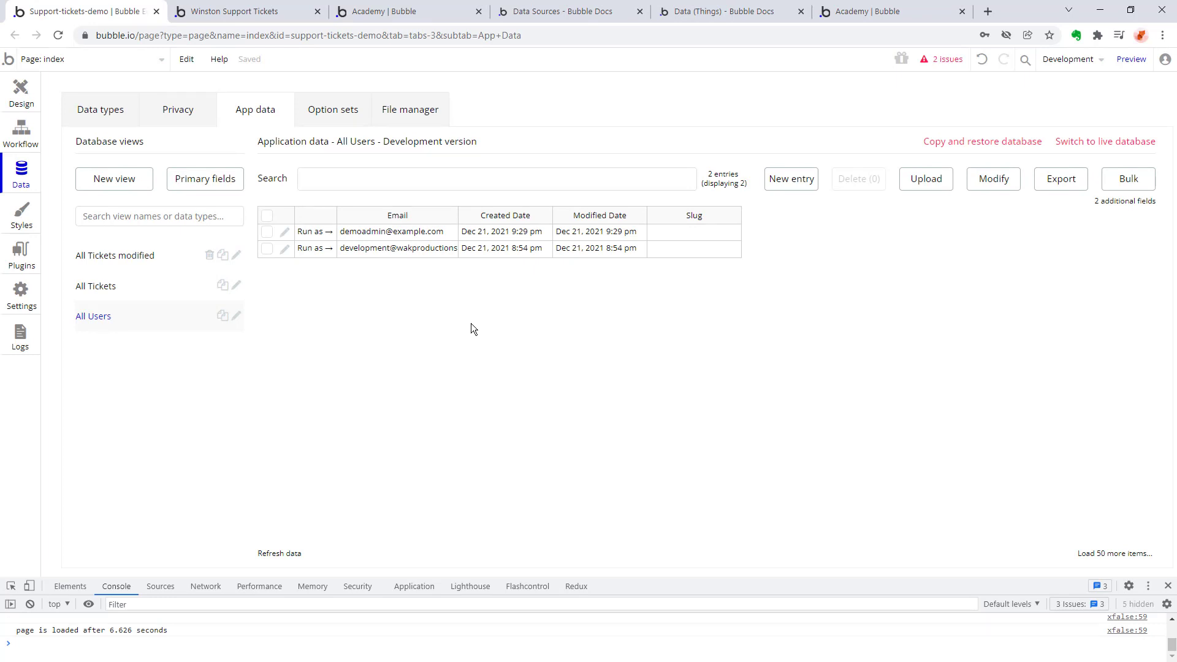
Go to the issue reported for RepeatingGroup User and clear the repeating group's incomplete data source expression.
{"action": "left_click", "coordinate": [21, 94]}
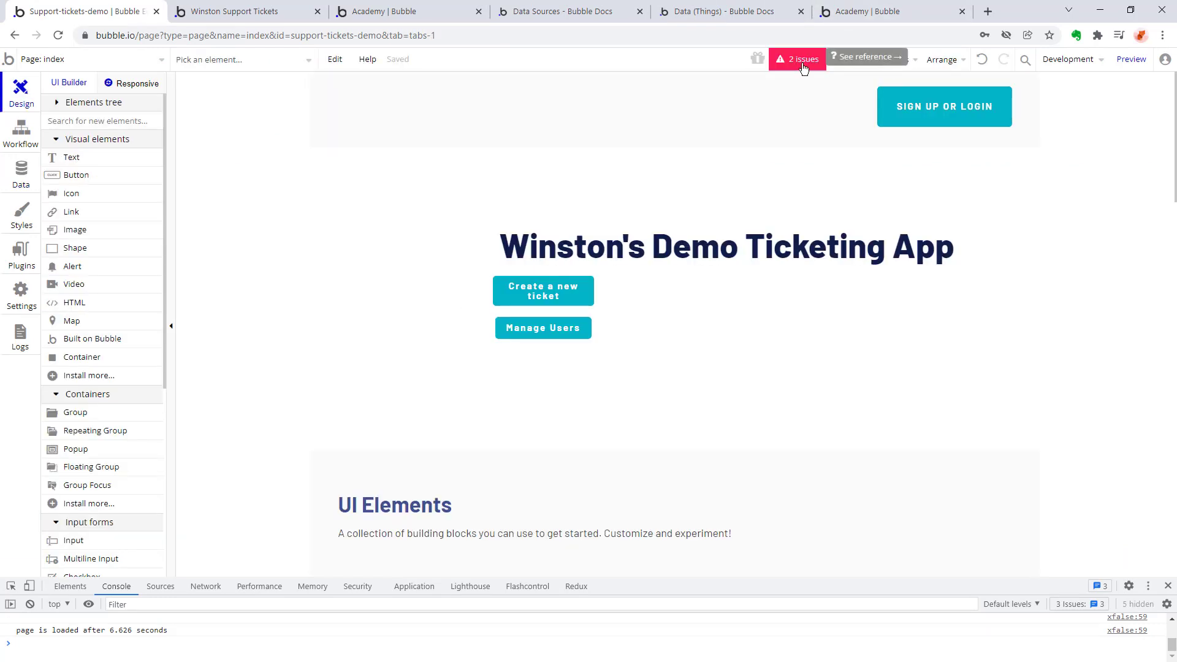
{"action": "left_click", "coordinate": [803, 62]}
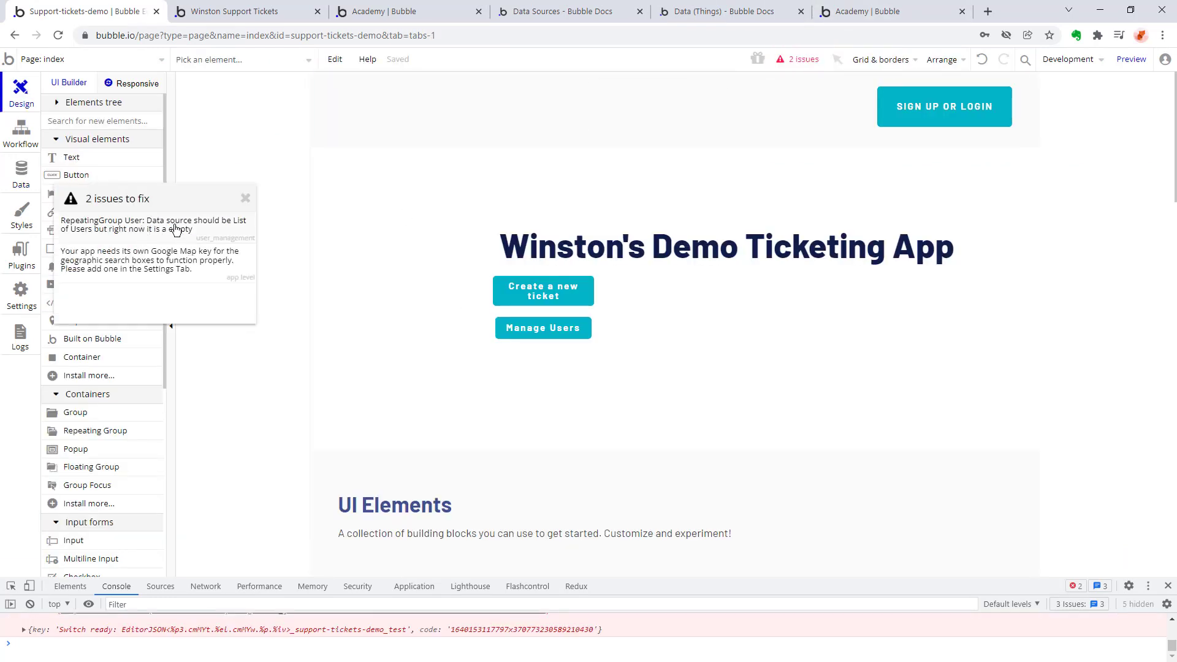
{"action": "left_click", "coordinate": [176, 229]}
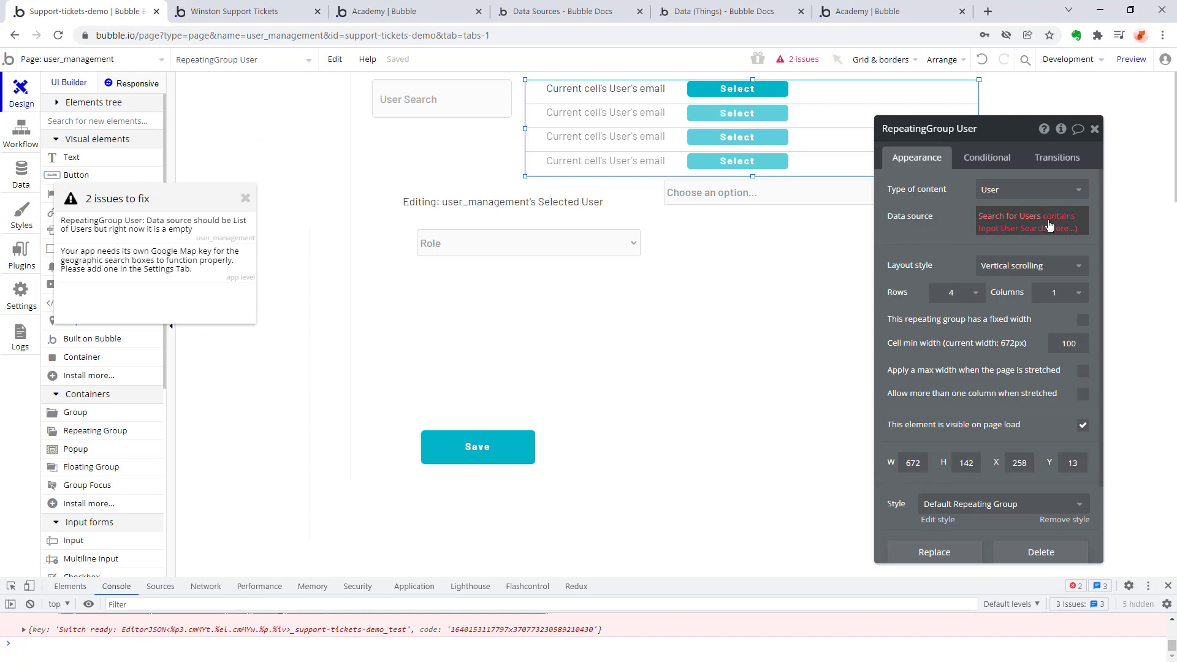
{"action": "left_click", "coordinate": [1010, 227]}
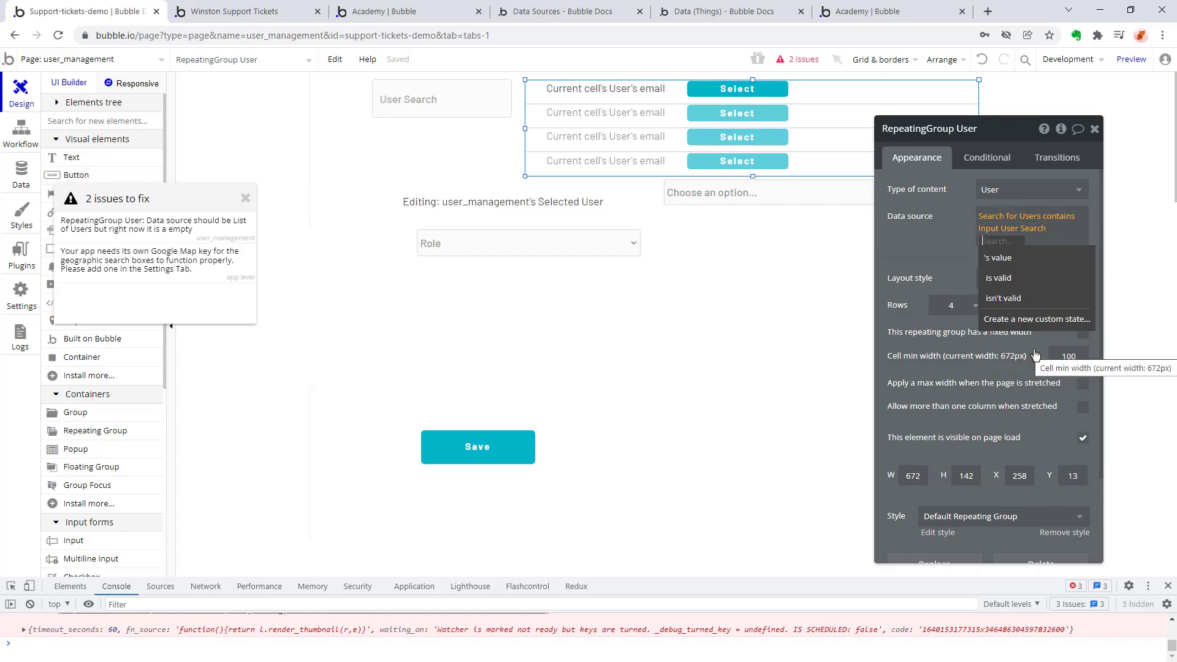
{"action": "left_click", "coordinate": [1013, 222]}
{"action": "key", "text": "BackSpace"}
{"action": "key", "text": "BackSpace"}
{"action": "left_click", "coordinate": [1013, 222]}
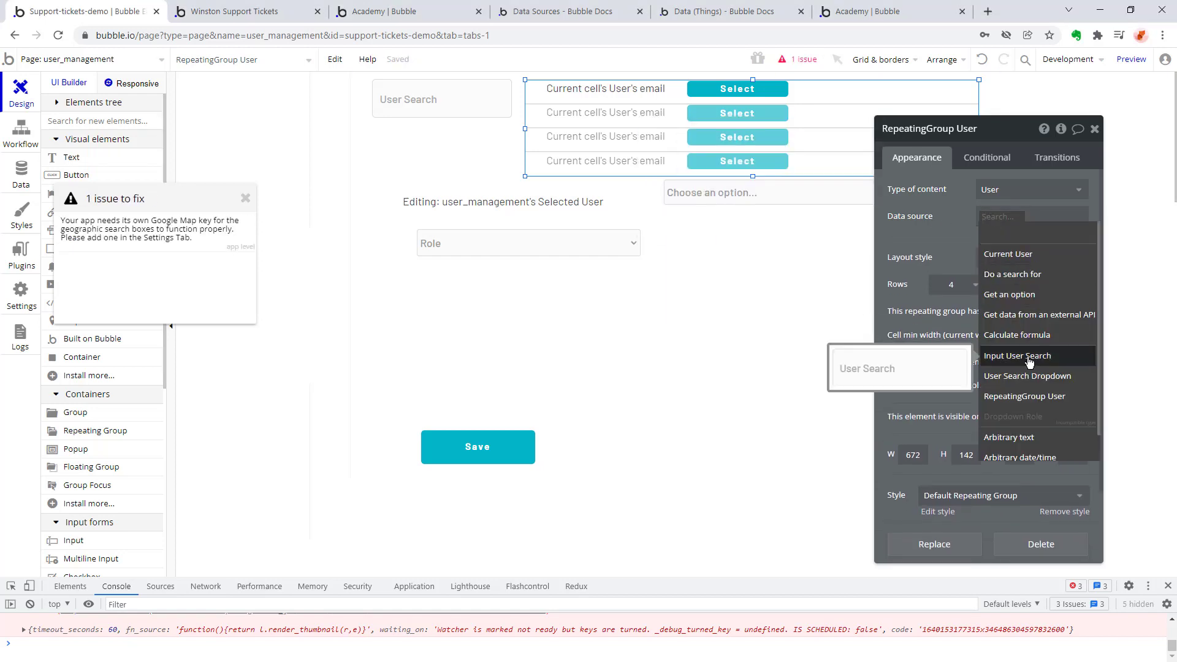
Set RepeatingGroup User's data source to a search for Users with the constraint email = Input User Search's value.
{"action": "left_click", "coordinate": [1029, 359]}
{"action": "key", "text": "BackSpace"}
{"action": "left_click", "coordinate": [1021, 273]}
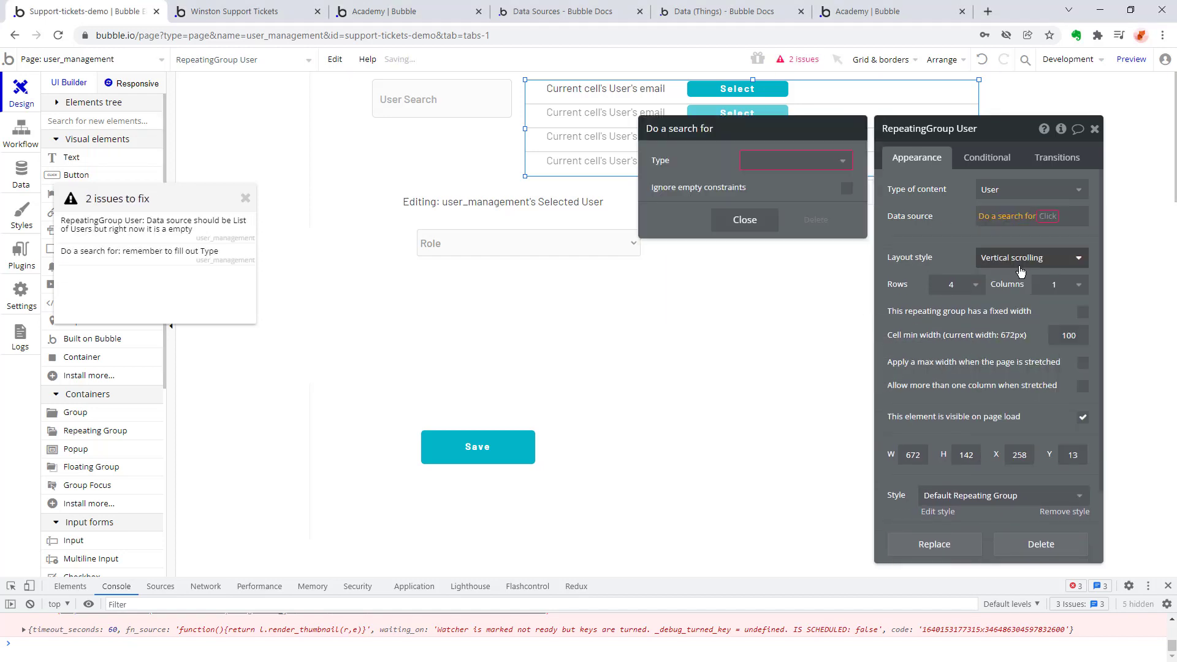
{"action": "left_click", "coordinate": [792, 160]}
{"action": "left_click", "coordinate": [776, 183]}
{"action": "left_click", "coordinate": [762, 204]}
{"action": "left_click", "coordinate": [681, 209]}
{"action": "left_click", "coordinate": [698, 191]}
{"action": "left_click", "coordinate": [762, 309]}
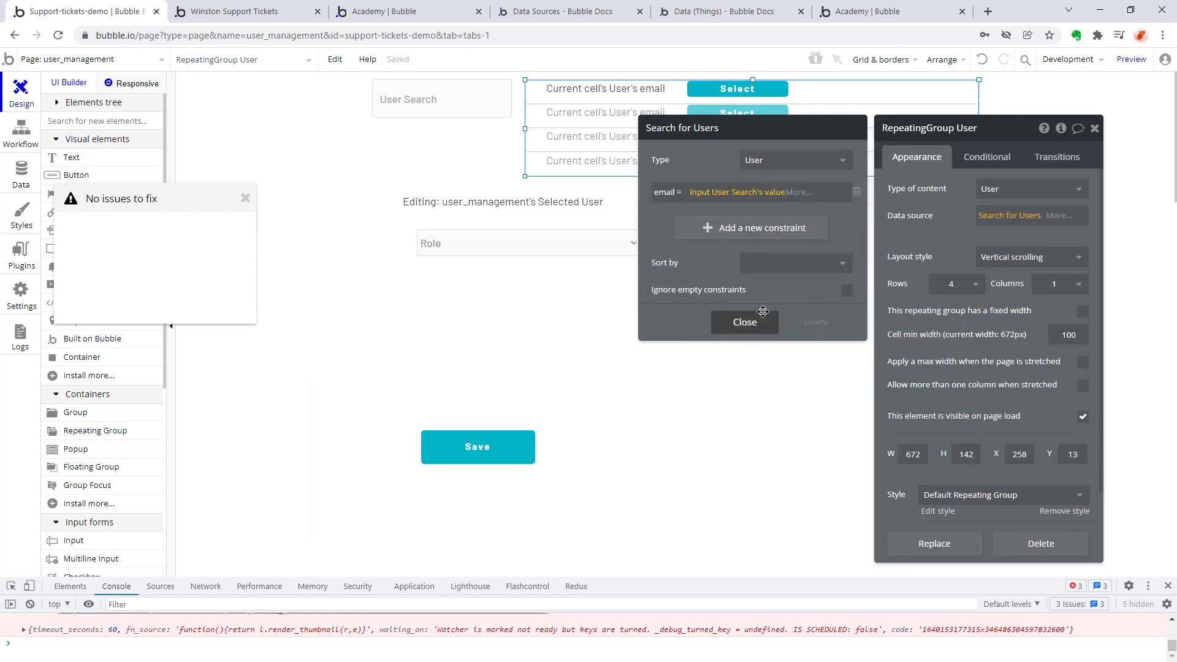
{"action": "left_click", "coordinate": [806, 208]}
{"action": "key", "text": "Escape"}
Reload the preview to check the user list, and return to the editor and close the issue list.
{"action": "left_click", "coordinate": [246, 11]}
{"action": "key", "text": "F5"}
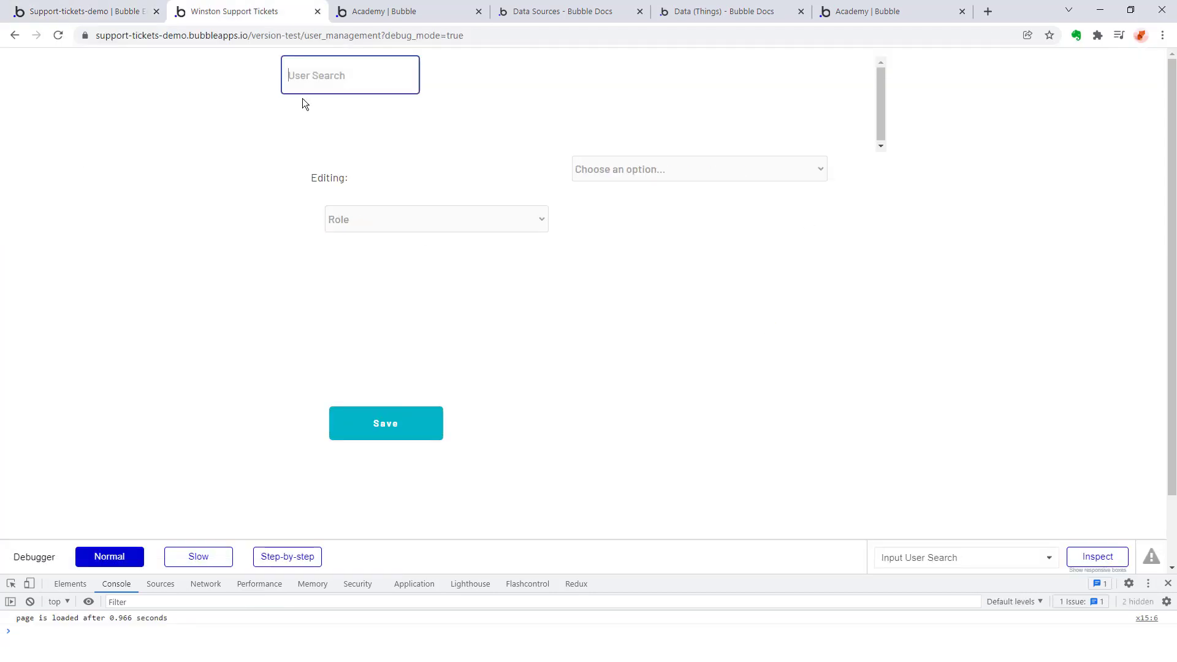
{"action": "left_click", "coordinate": [86, 11]}
{"action": "left_click", "coordinate": [245, 198]}
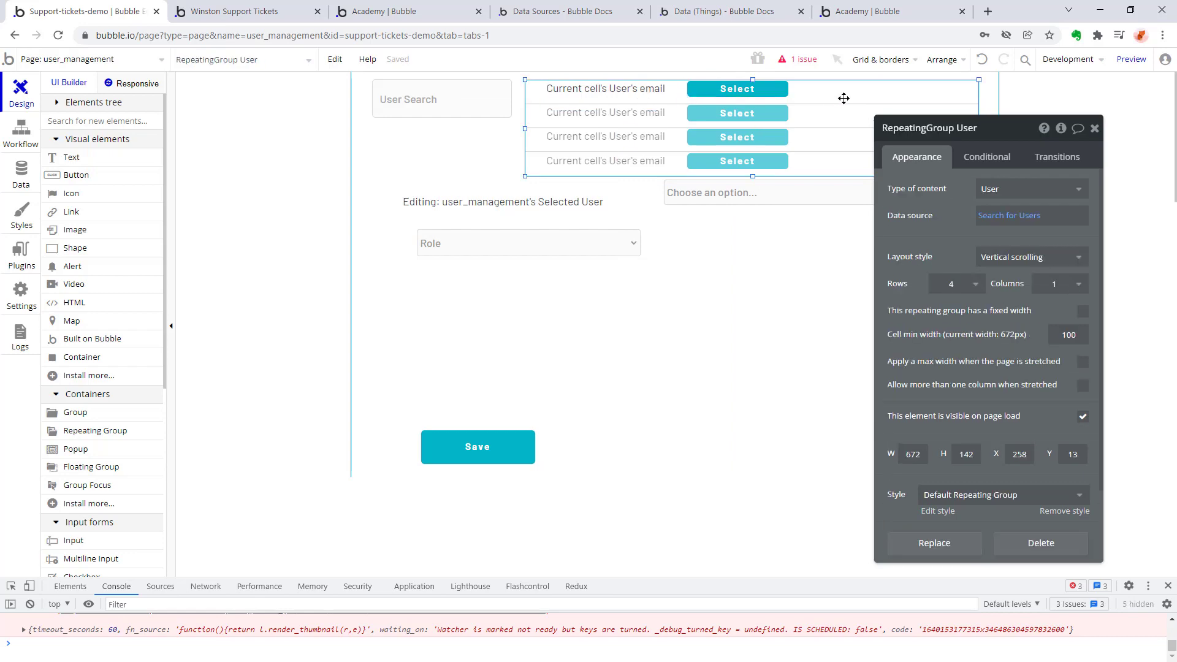
Reload the user_management preview and select the existing user in the user dropdown.
{"action": "left_click", "coordinate": [290, 13]}
{"action": "key", "text": "F5"}
{"action": "left_click", "coordinate": [688, 176]}
{"action": "left_click", "coordinate": [677, 189]}
{"action": "left_click", "coordinate": [671, 194]}
{"action": "left_click", "coordinate": [667, 177]}
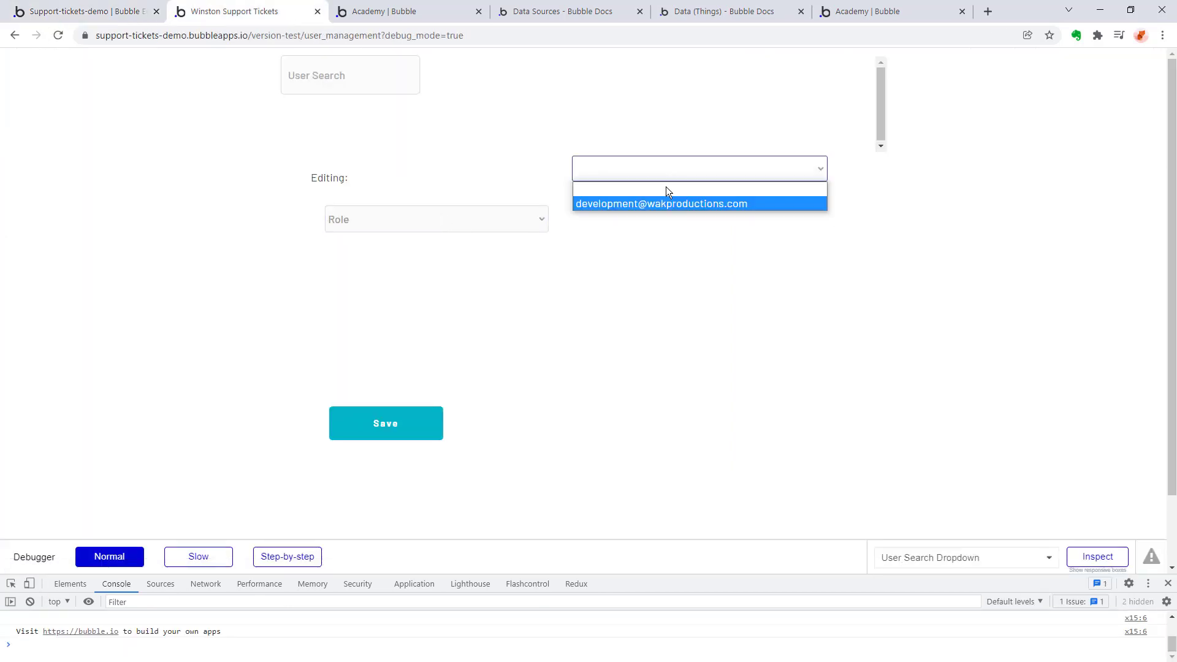
{"action": "left_click", "coordinate": [661, 203]}
Choose reviewer as the selected user's role in the preview.
{"action": "left_click", "coordinate": [493, 217]}
{"action": "left_click", "coordinate": [86, 11]}
{"action": "left_click", "coordinate": [476, 252]}
{"action": "left_click", "coordinate": [245, 11]}
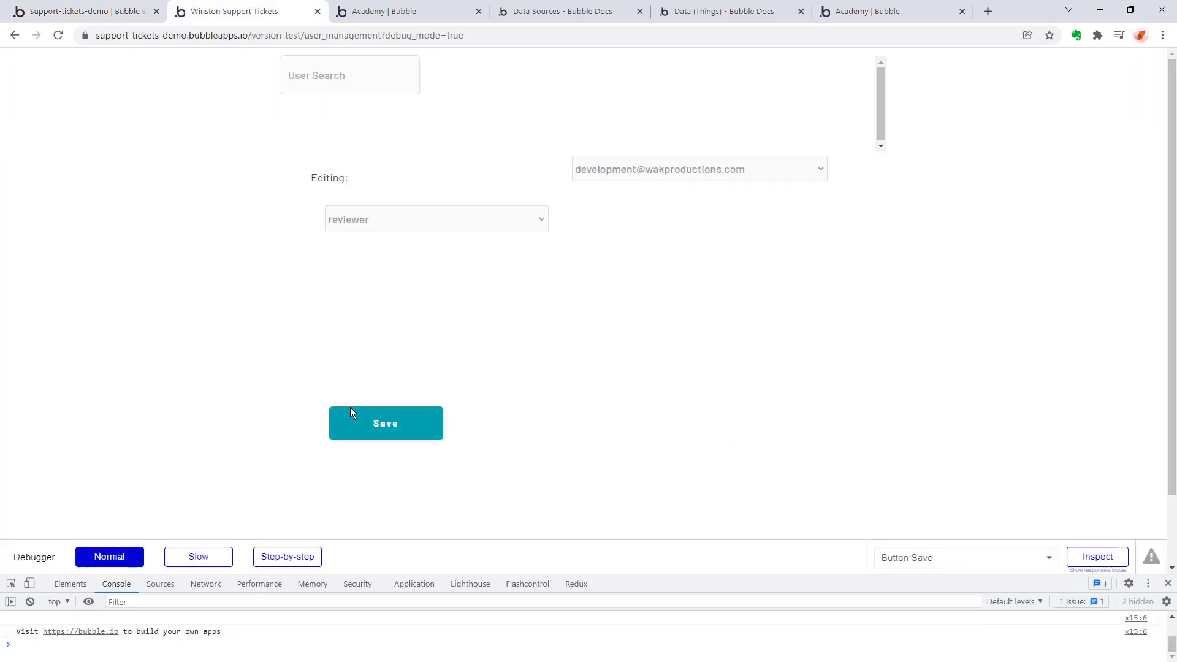
Open the Bubble documentation on auto-binding for the Role dropdown.
{"action": "left_click", "coordinate": [86, 11]}
{"action": "left_click", "coordinate": [493, 255]}
{"action": "left_click", "coordinate": [1051, 316]}
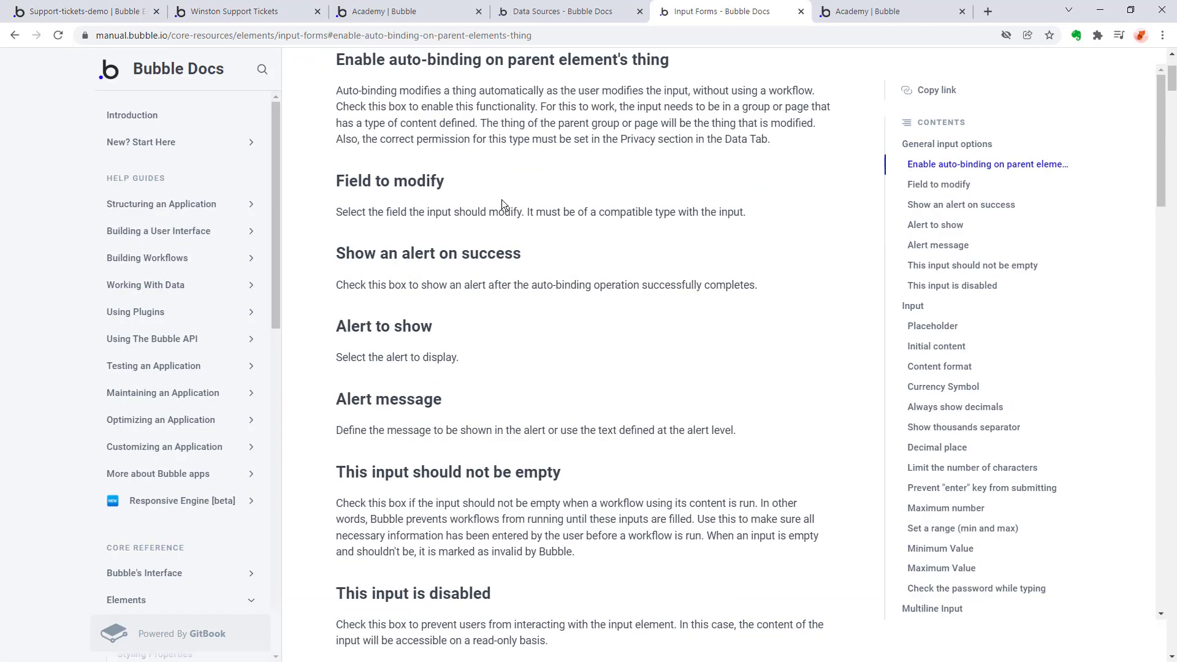
Set the user_management page's type of content to User.
{"action": "left_click", "coordinate": [86, 11]}
{"action": "left_click", "coordinate": [660, 307]}
{"action": "left_click", "coordinate": [1032, 280]}
{"action": "left_click", "coordinate": [1005, 324]}
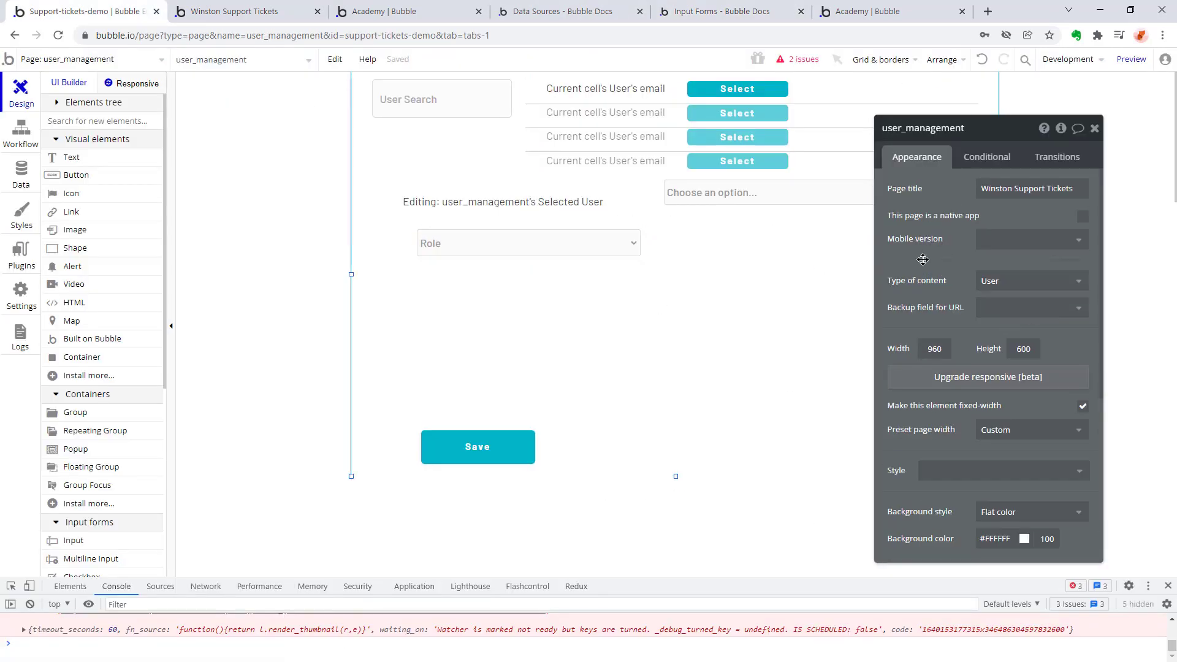
Enable auto-binding on the Role dropdown and create a new field named Role as its field to modify.
{"action": "scroll", "coordinate": [924, 286], "scroll_direction": "down", "scroll_amount": 2}
{"action": "scroll", "coordinate": [941, 311], "scroll_direction": "up", "scroll_amount": 1}
{"action": "left_click", "coordinate": [539, 245]}
{"action": "left_click", "coordinate": [1054, 335]}
{"action": "left_click", "coordinate": [1023, 354]}
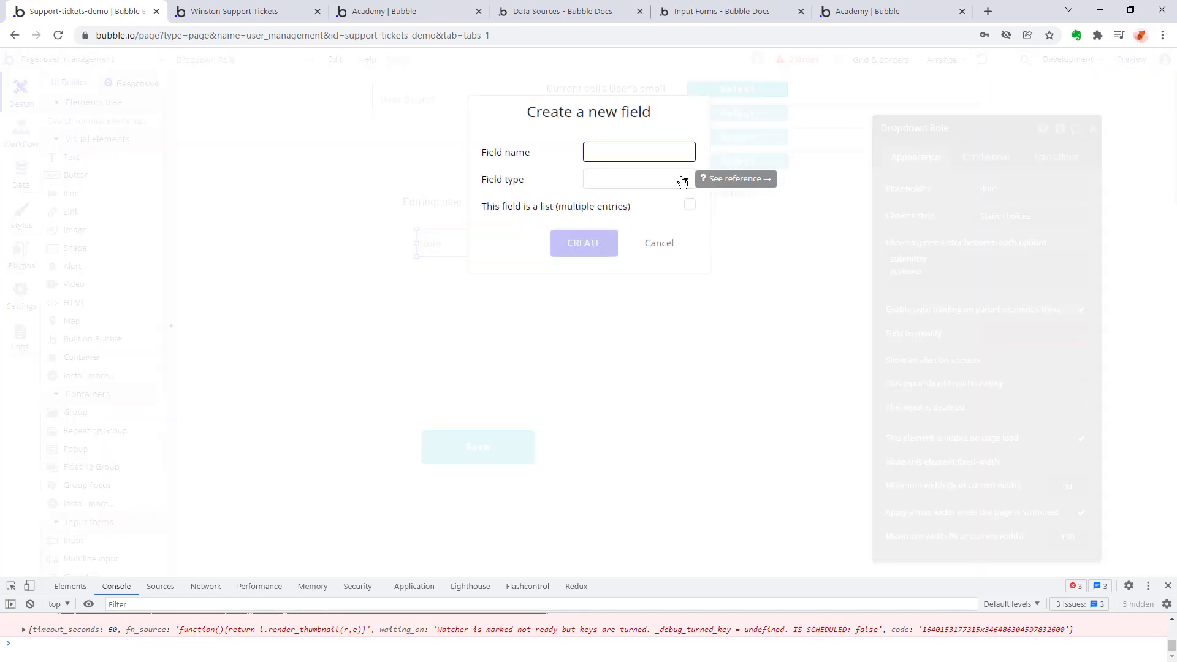
{"action": "type", "text": "Role"}
{"action": "left_click", "coordinate": [681, 181]}
{"action": "left_click", "coordinate": [649, 203]}
{"action": "left_click", "coordinate": [584, 244]}
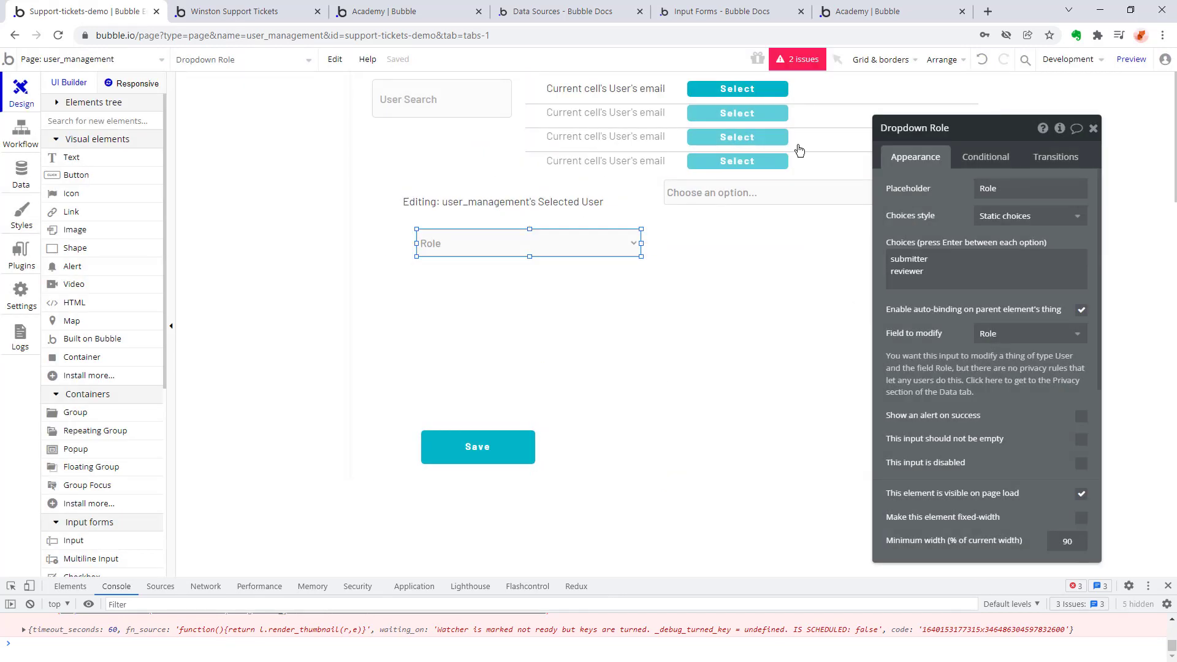
Review the app's open issues and the User Search Dropdown's appearance properties.
{"action": "left_click", "coordinate": [798, 61]}
{"action": "left_click", "coordinate": [705, 193]}
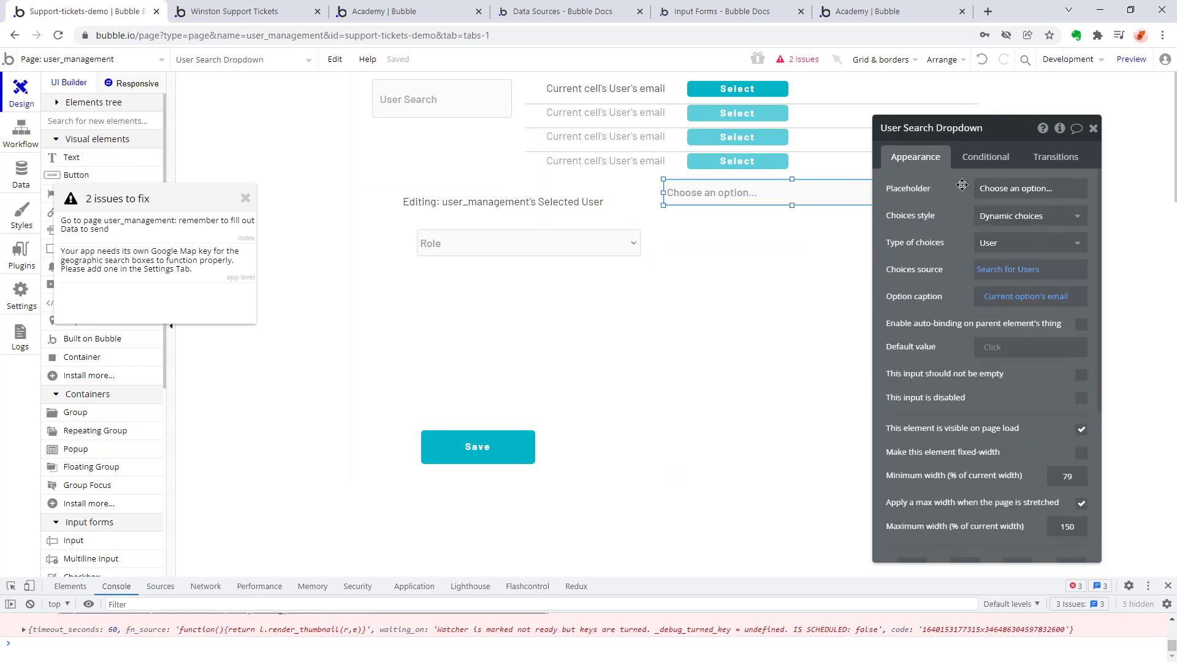
{"action": "left_click", "coordinate": [187, 228]}
{"action": "left_click", "coordinate": [21, 93]}
{"action": "left_click", "coordinate": [741, 192]}
{"action": "scroll", "coordinate": [985, 306], "scroll_direction": "down", "scroll_amount": 4}
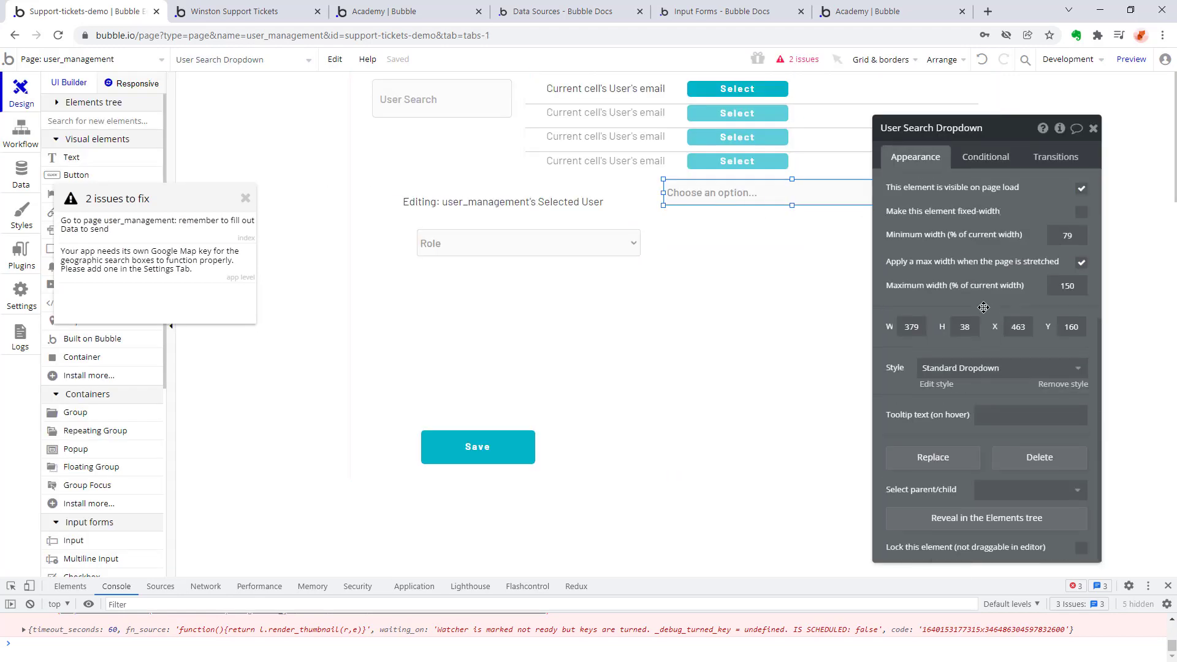
{"action": "scroll", "coordinate": [984, 305], "scroll_direction": "up", "scroll_amount": 4}
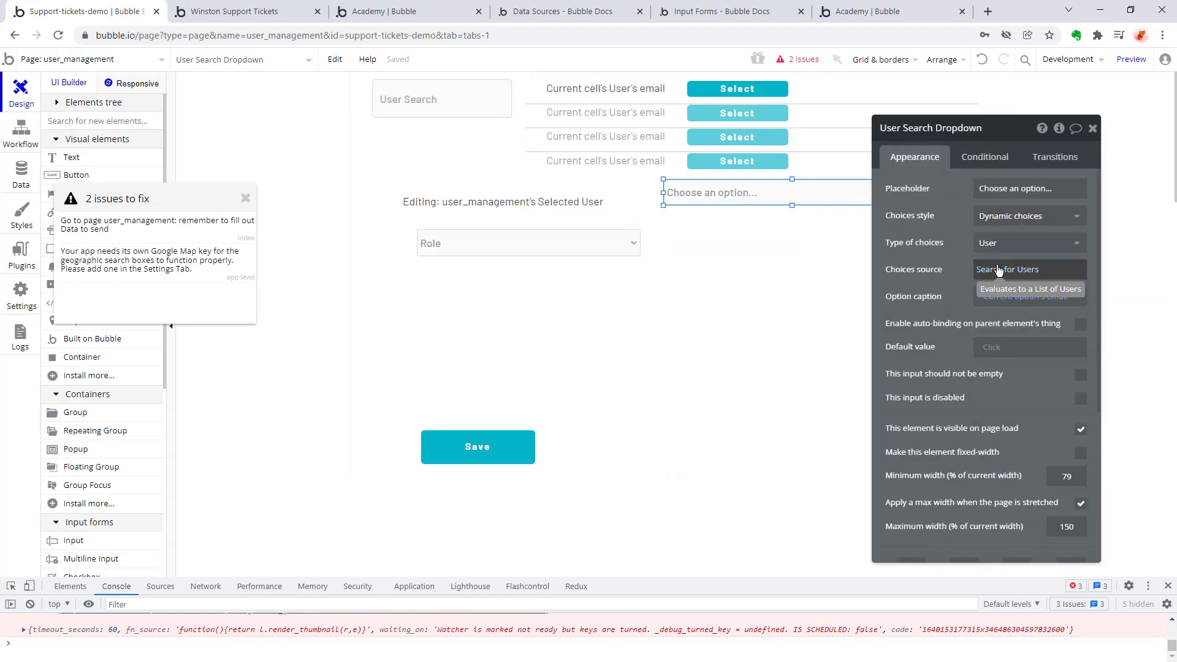
{"action": "scroll", "coordinate": [951, 376], "scroll_direction": "down", "scroll_amount": 4}
{"action": "scroll", "coordinate": [951, 376], "scroll_direction": "up", "scroll_amount": 4}
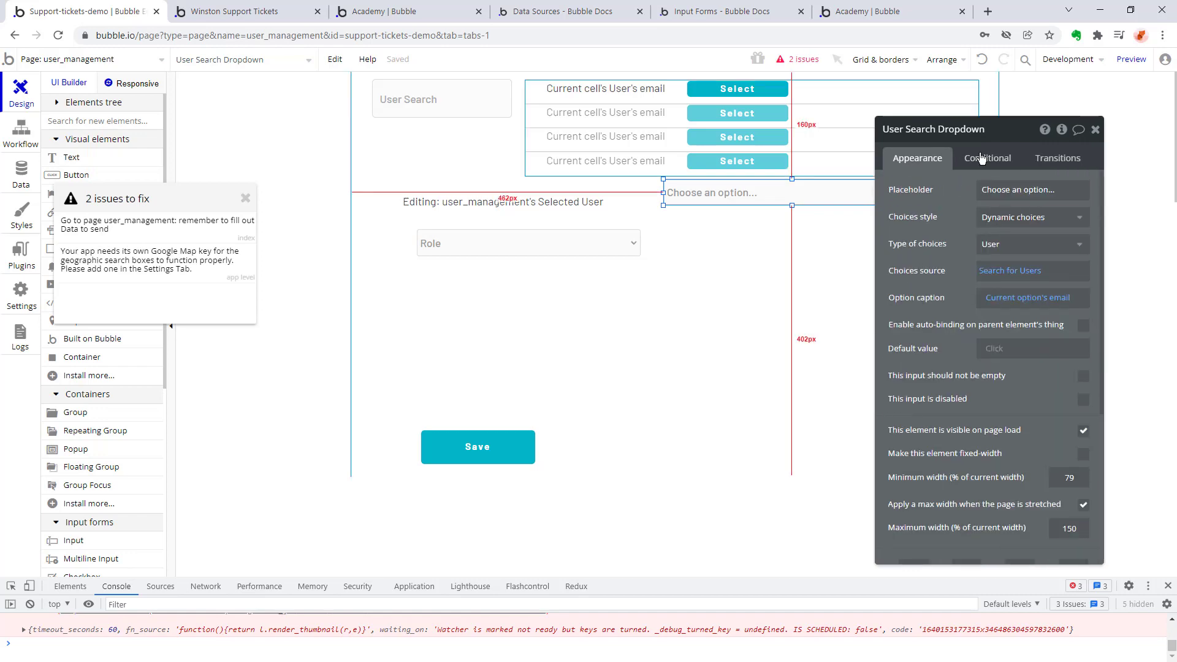
Add a workflow event for when the User Search Dropdown's value is changed.
{"action": "left_click", "coordinate": [21, 130]}
{"action": "left_click", "coordinate": [347, 139]}
{"action": "left_click", "coordinate": [463, 212]}
{"action": "left_click", "coordinate": [1042, 159]}
{"action": "left_click", "coordinate": [1009, 173]}
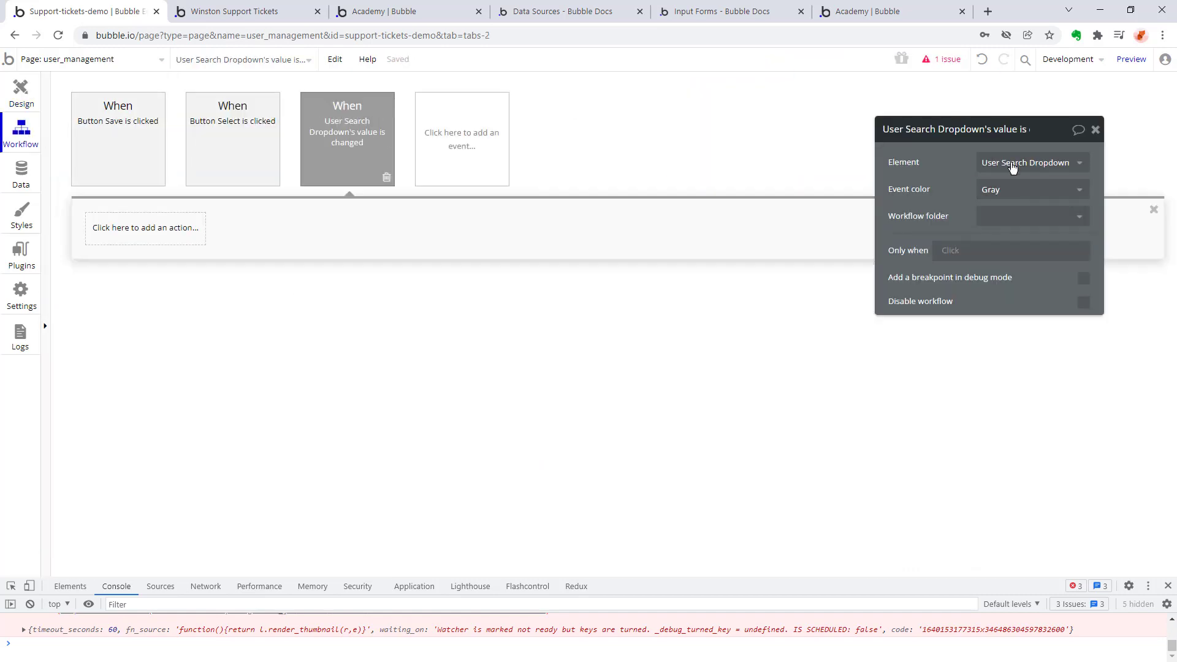
Add a Set state action to the dropdown event, targeting user_management's Selected User custom state.
{"action": "left_click", "coordinate": [145, 228]}
{"action": "mouse_move", "coordinate": [140, 325]}
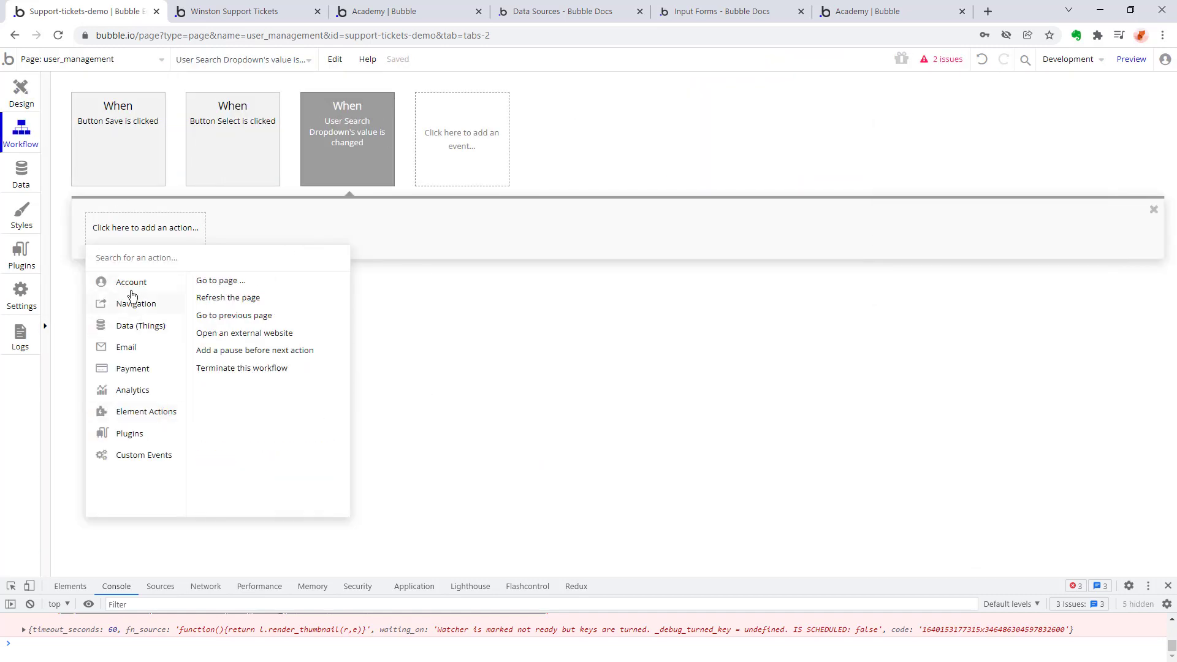
{"action": "mouse_move", "coordinate": [126, 288]}
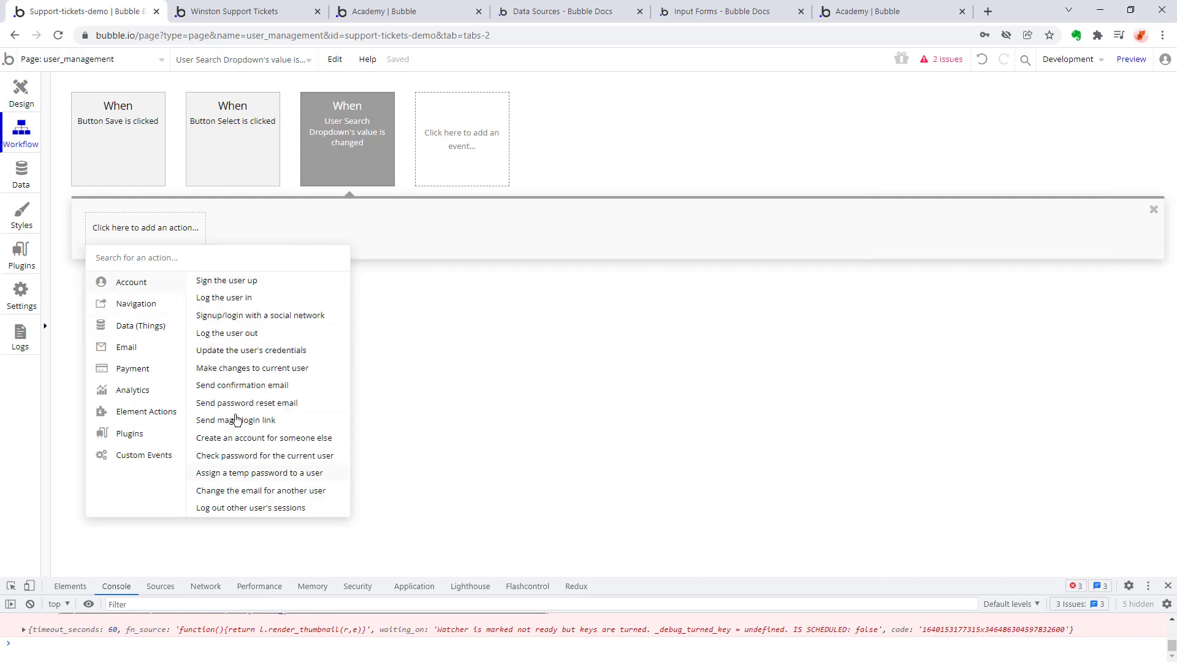
{"action": "mouse_move", "coordinate": [164, 415]}
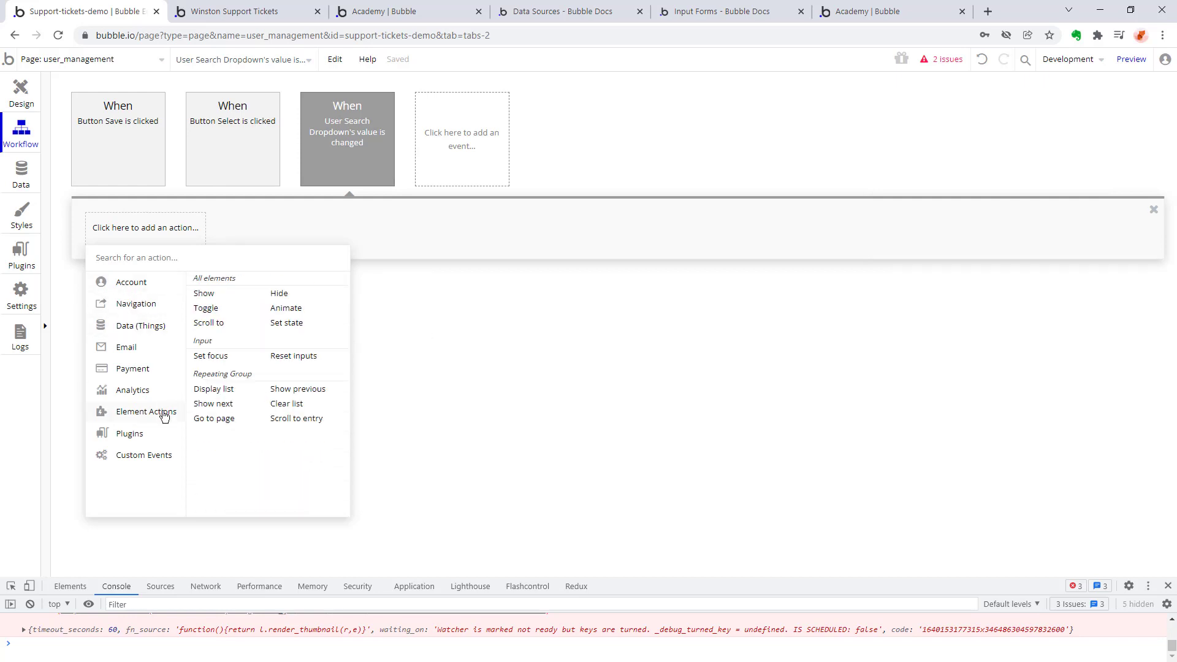
{"action": "left_click", "coordinate": [291, 329]}
{"action": "left_click", "coordinate": [1023, 162]}
{"action": "left_click", "coordinate": [1018, 185]}
{"action": "left_click", "coordinate": [1015, 190]}
{"action": "left_click", "coordinate": [1015, 210]}
Set the Selected User state's value to This Dropdown's value's email.
{"action": "left_click", "coordinate": [1013, 216]}
{"action": "left_click", "coordinate": [1011, 255]}
{"action": "left_click", "coordinate": [1056, 234]}
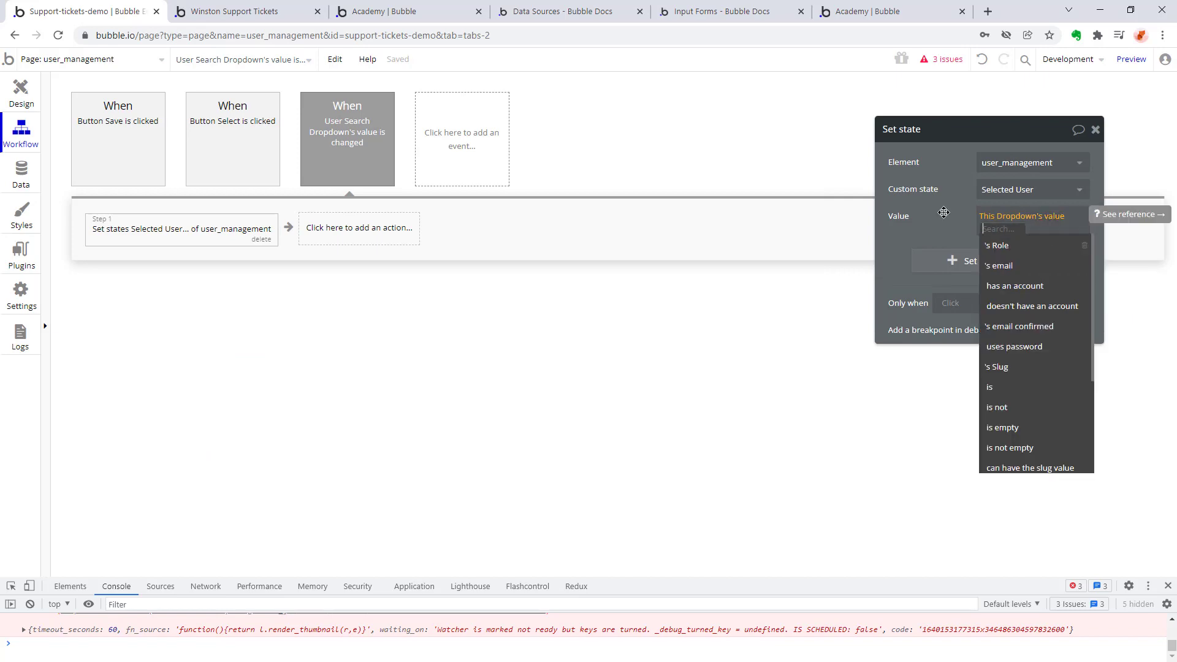
{"action": "left_click", "coordinate": [1000, 266]}
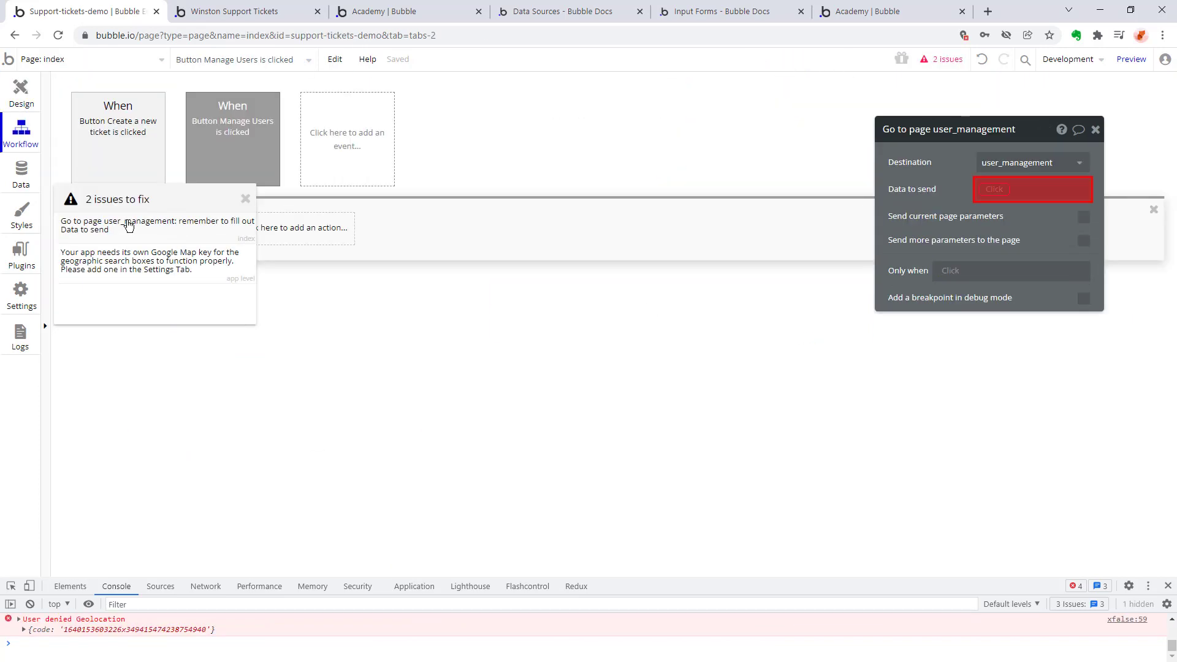
Check the Data to send of the Manage Users button's Go to page action and the user_management page's properties.
{"action": "left_click", "coordinate": [998, 190]}
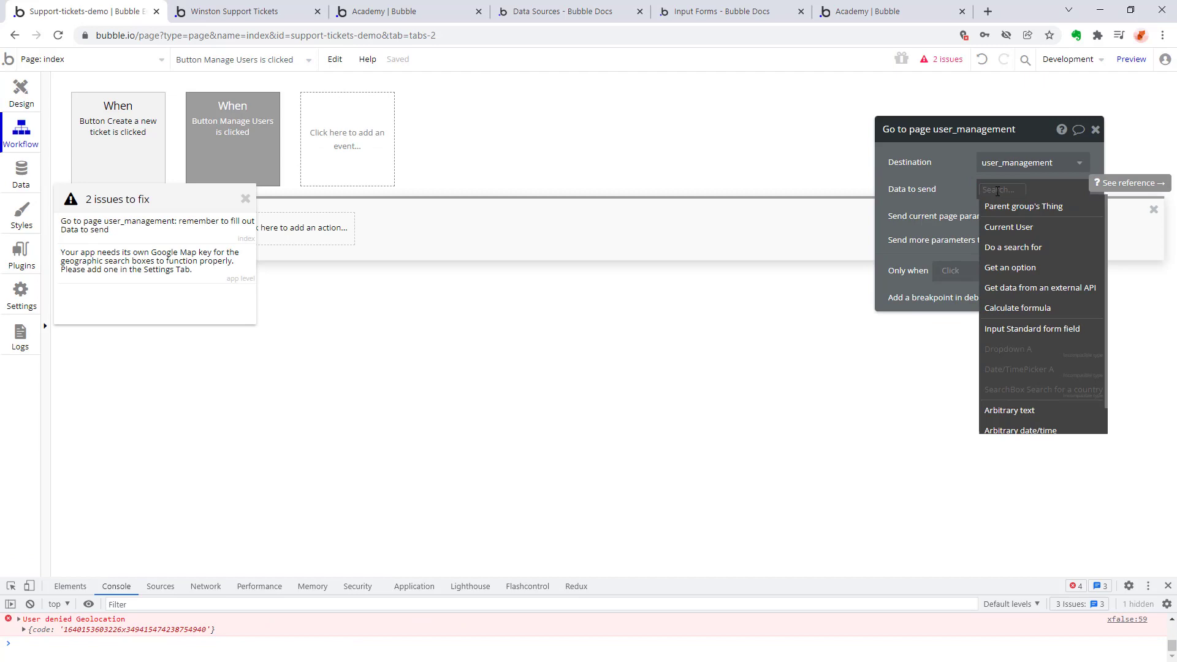
{"action": "left_click", "coordinate": [20, 92]}
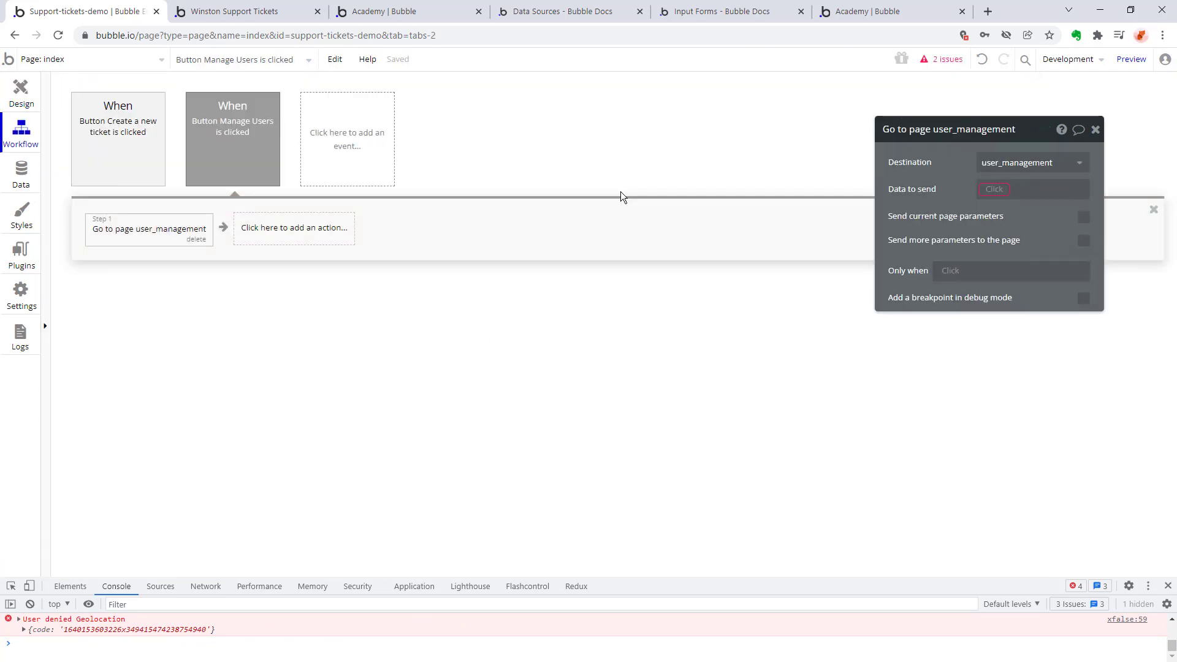
{"action": "left_click", "coordinate": [991, 188]}
{"action": "left_click", "coordinate": [113, 300]}
{"action": "left_click", "coordinate": [19, 94]}
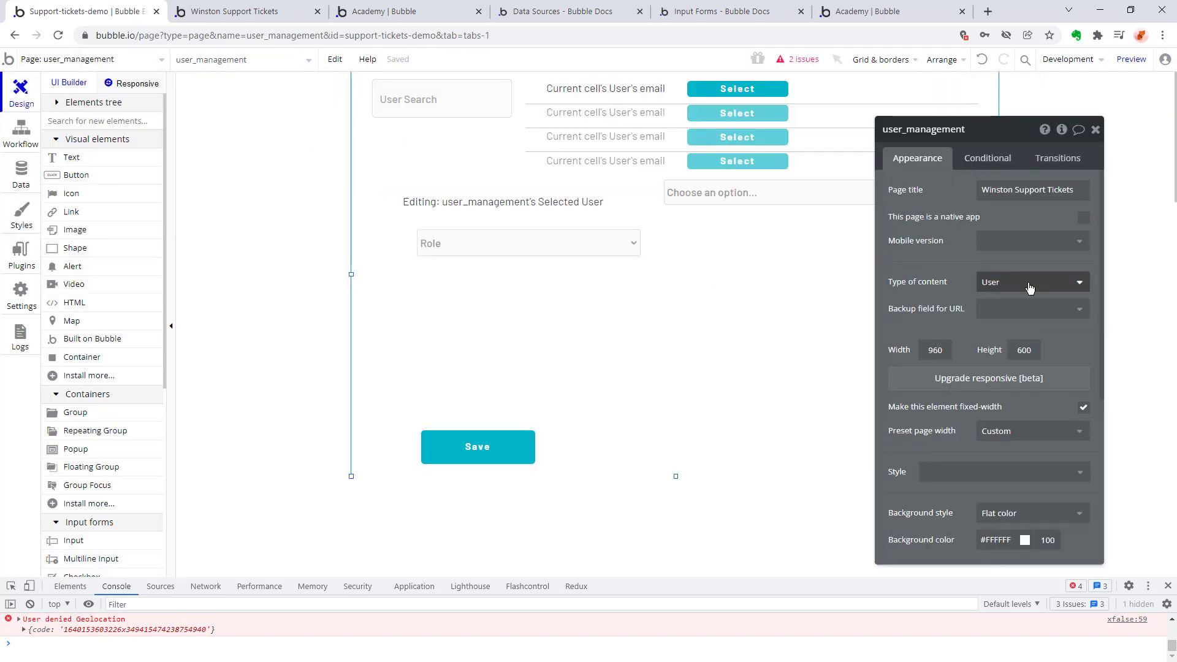
Set the user_management page's title to User Management.
{"action": "triple_click", "coordinate": [1028, 190]}
{"action": "type", "text": "User Management"}
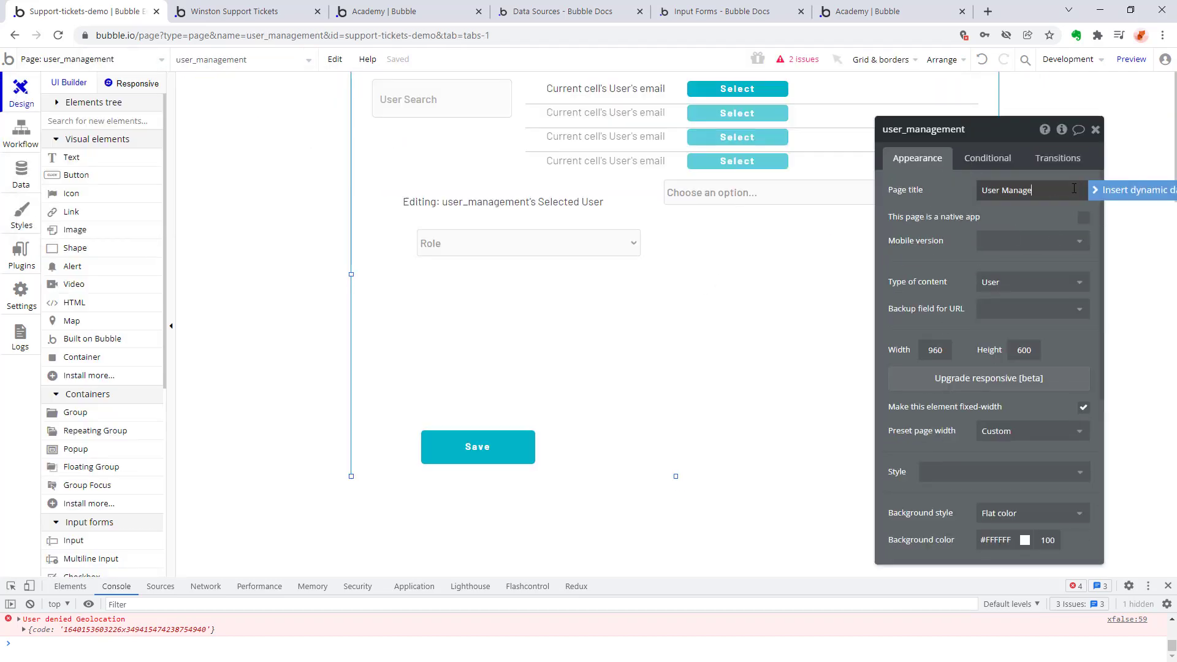
{"action": "left_click", "coordinate": [957, 198]}
{"action": "scroll", "coordinate": [1005, 245], "scroll_direction": "down", "scroll_amount": 1}
{"action": "left_click", "coordinate": [1044, 246]}
{"action": "left_click", "coordinate": [952, 251]}
{"action": "scroll", "coordinate": [952, 251], "scroll_direction": "down", "scroll_amount": 3}
{"action": "scroll", "coordinate": [950, 248], "scroll_direction": "up", "scroll_amount": 5}
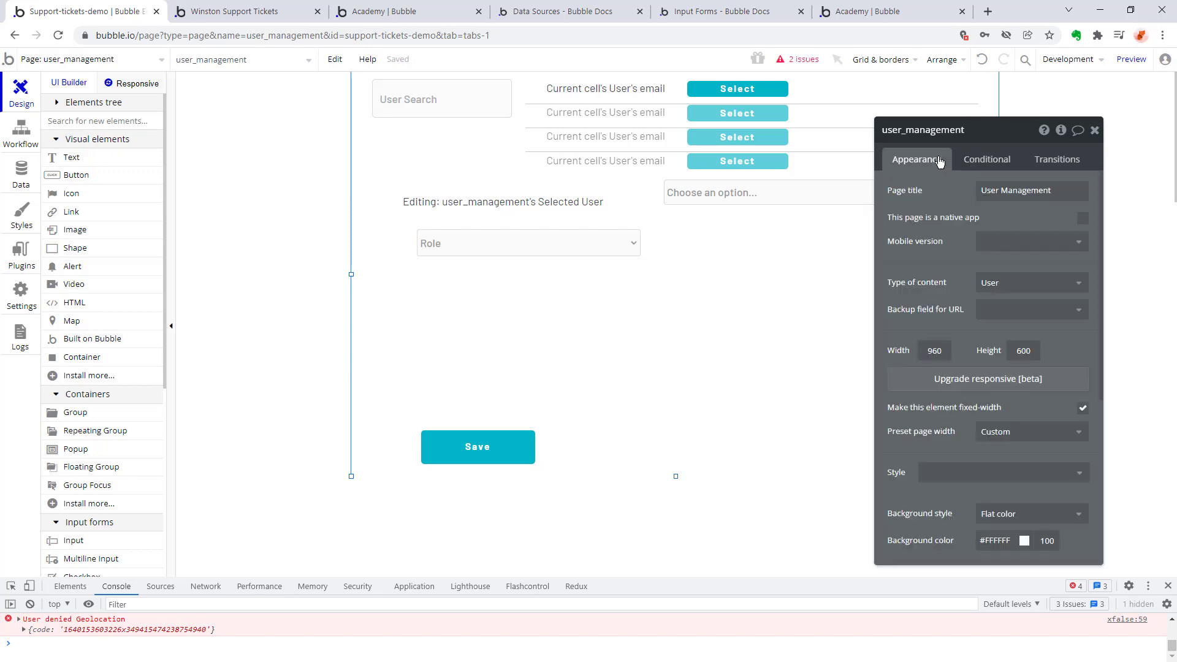
Preview the user_management page and try assigning the reviewer role to the selected user.
{"action": "left_click", "coordinate": [468, 203]}
{"action": "left_click", "coordinate": [1131, 60]}
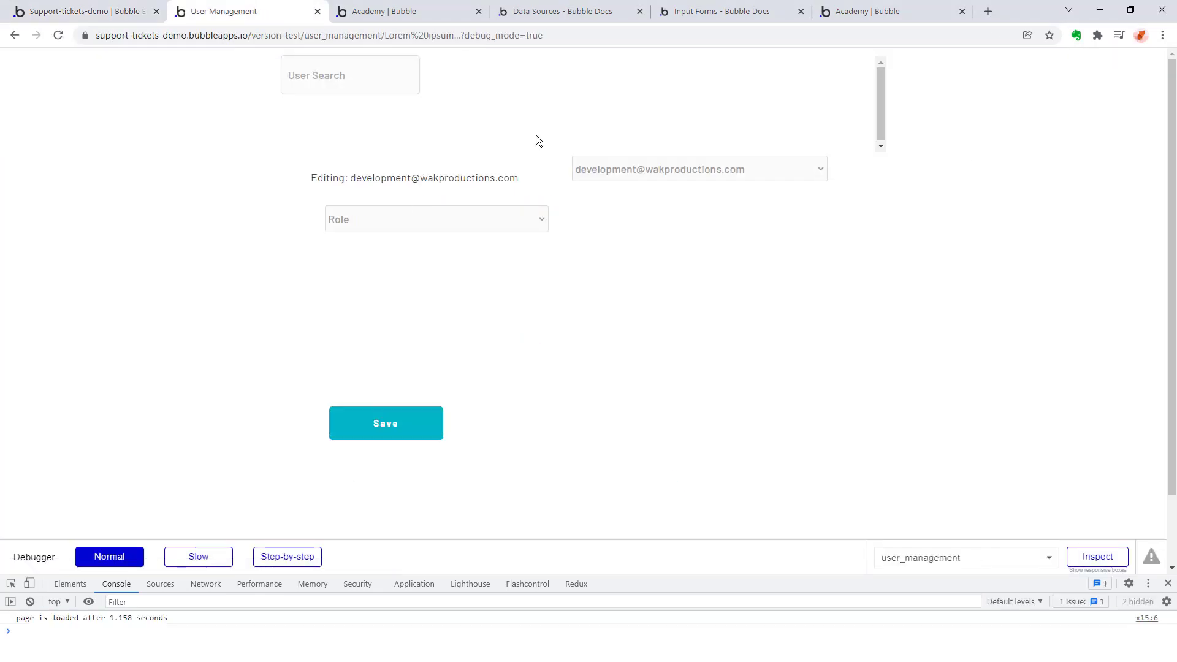
{"action": "left_click", "coordinate": [405, 220]}
{"action": "left_click", "coordinate": [386, 269]}
Check the Role dropdown's auto-binding settings and open the User type's privacy rules from its notice.
{"action": "left_click", "coordinate": [86, 11]}
{"action": "left_click", "coordinate": [490, 243]}
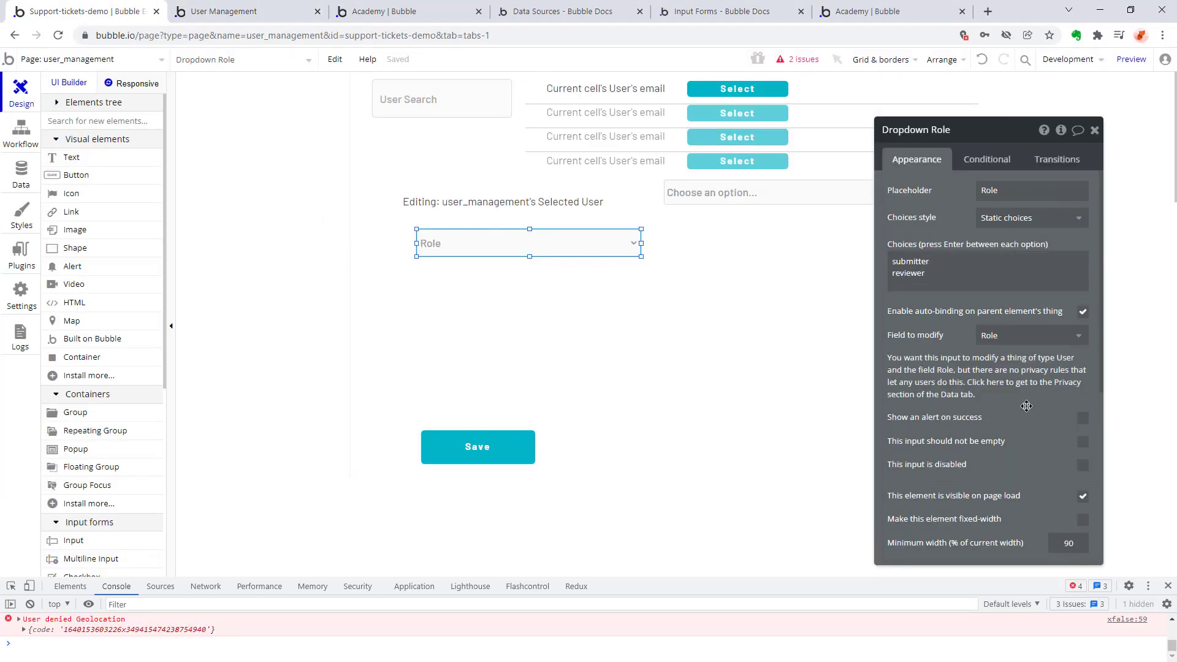
{"action": "left_click", "coordinate": [909, 390]}
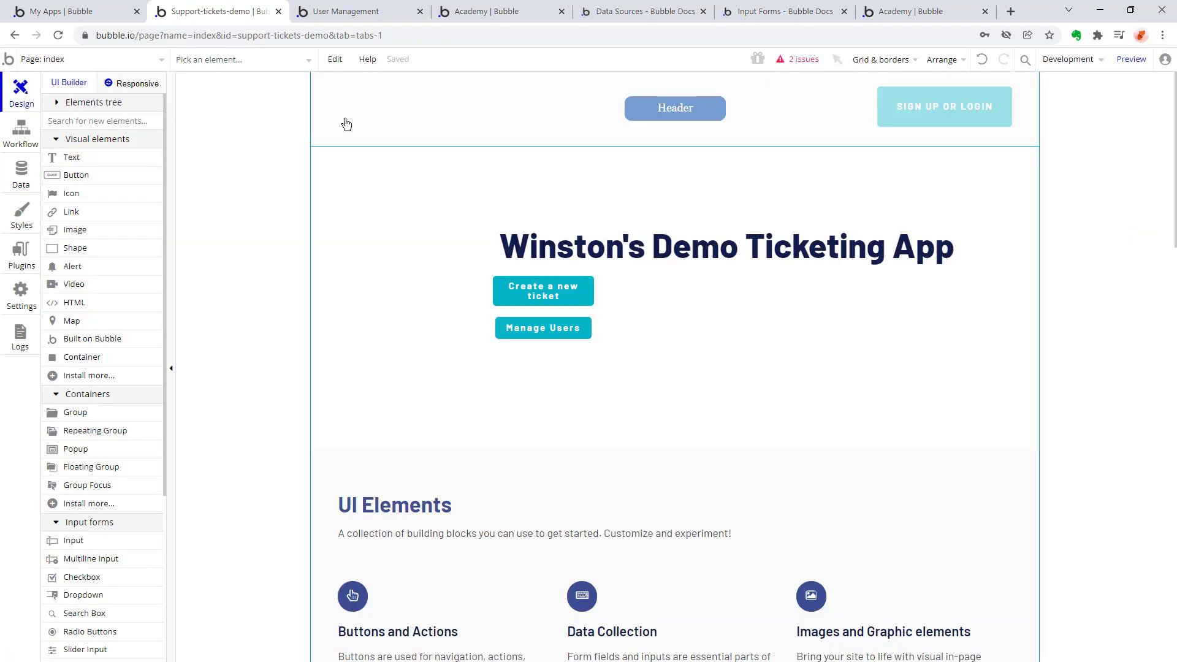
Switch the editor to the user_management page and inspect the condition of the "User's own data" privacy rule.
{"action": "left_click", "coordinate": [92, 58]}
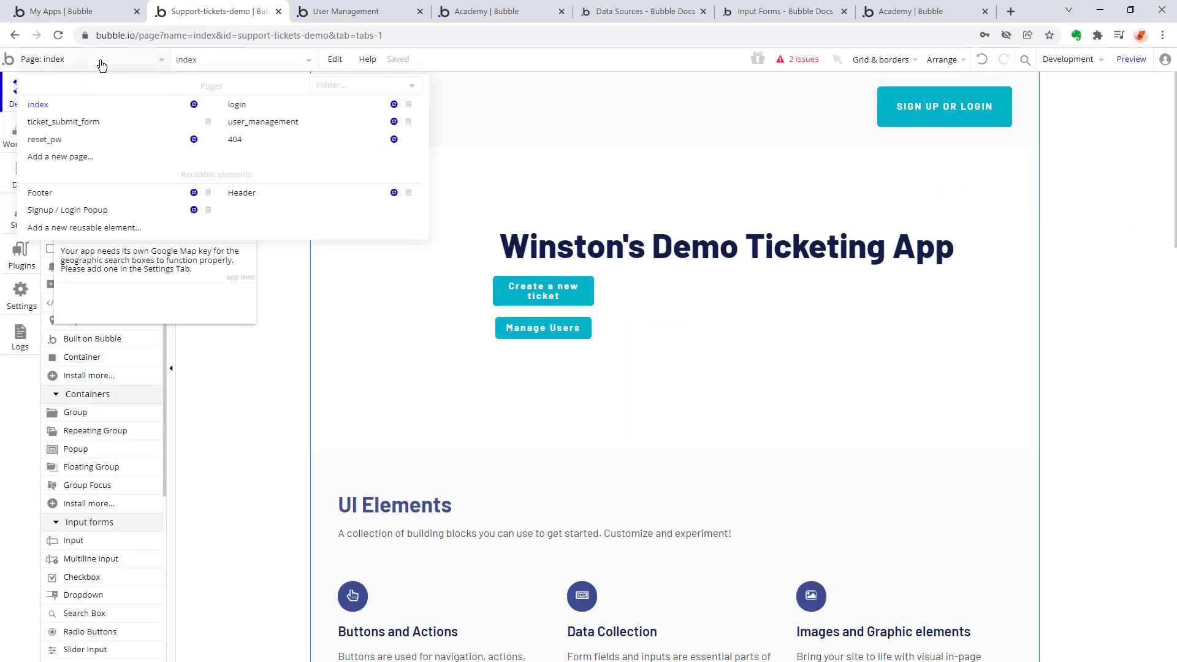
{"action": "left_click", "coordinate": [260, 125]}
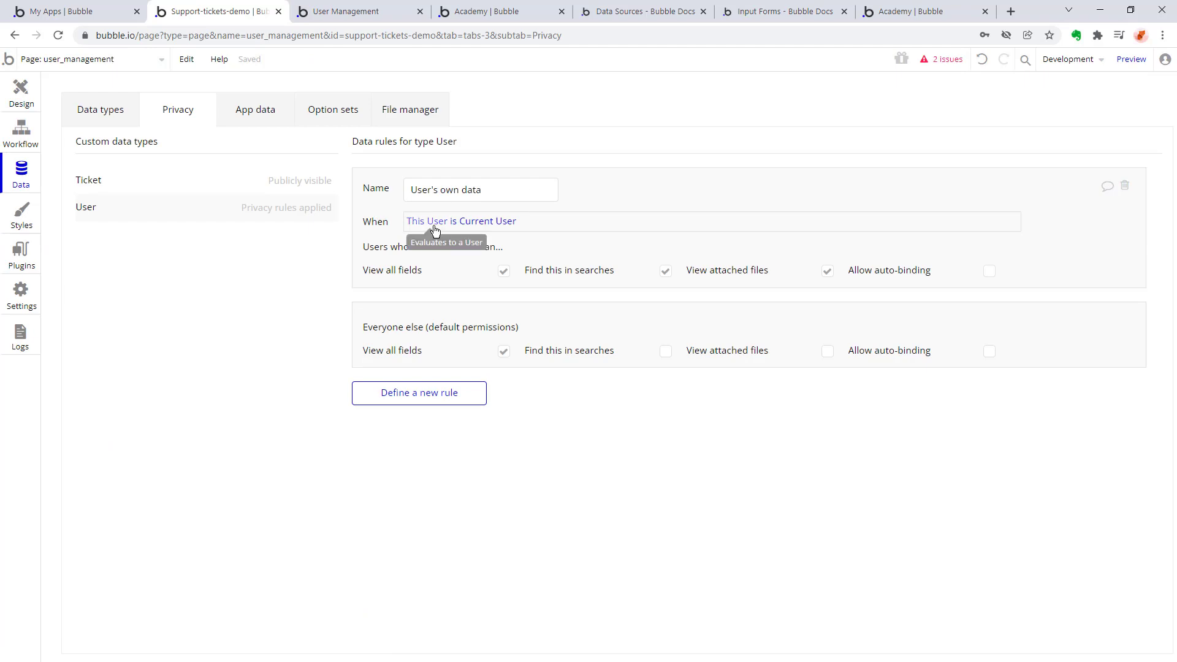
{"action": "left_click", "coordinate": [434, 231]}
{"action": "left_click", "coordinate": [402, 224]}
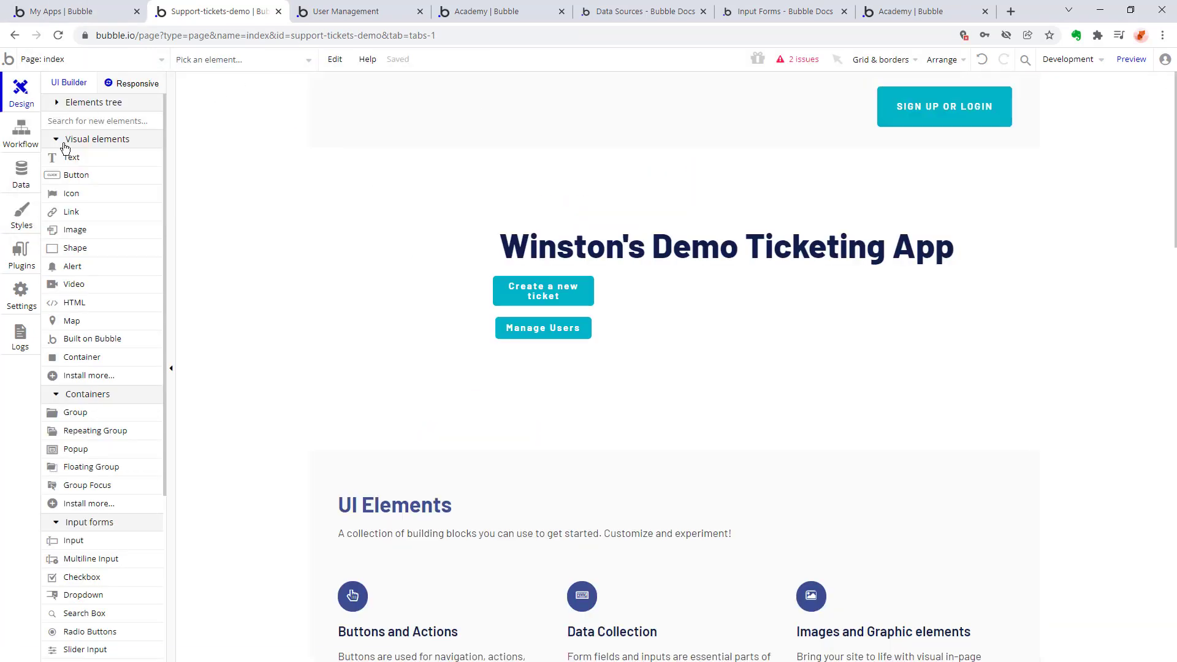
{"action": "left_click", "coordinate": [77, 59]}
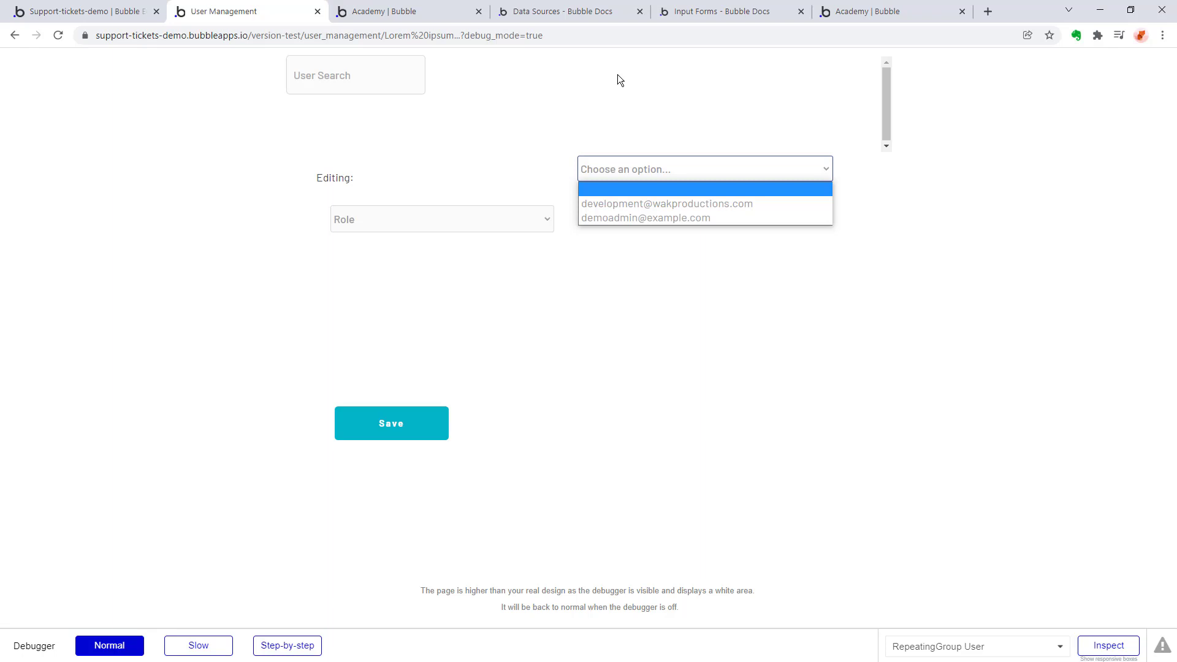
Test the previewed page by selecting the first listed user, choosing the reviewer role and saving.
{"action": "left_click", "coordinate": [668, 204]}
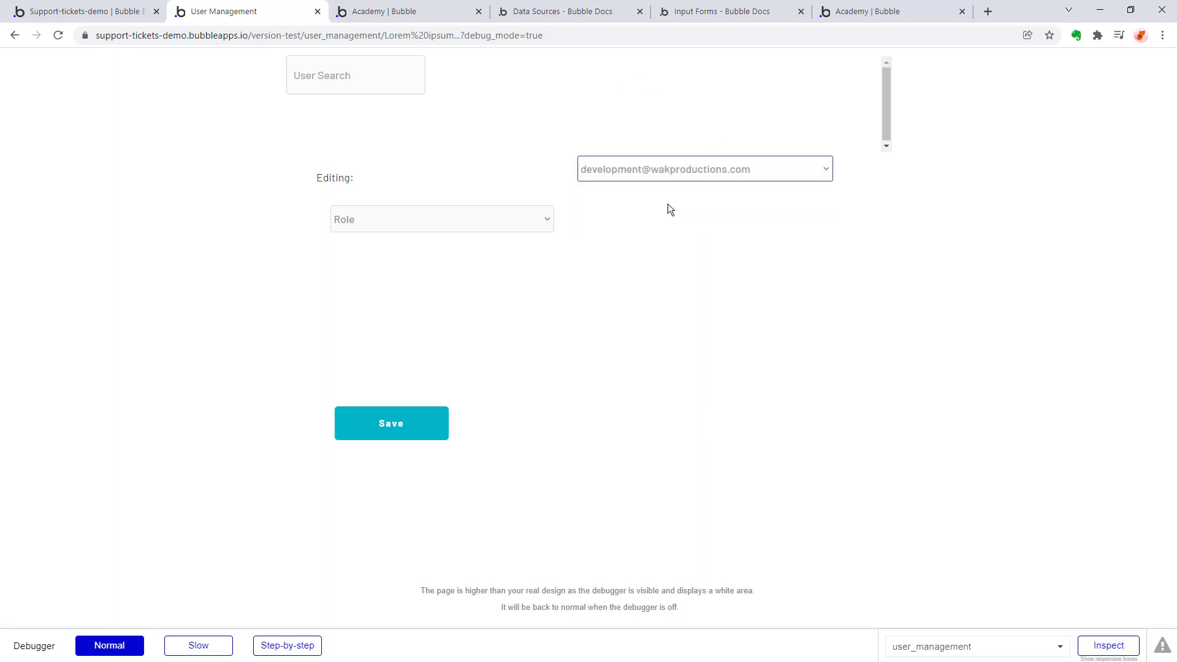
{"action": "left_click", "coordinate": [445, 218]}
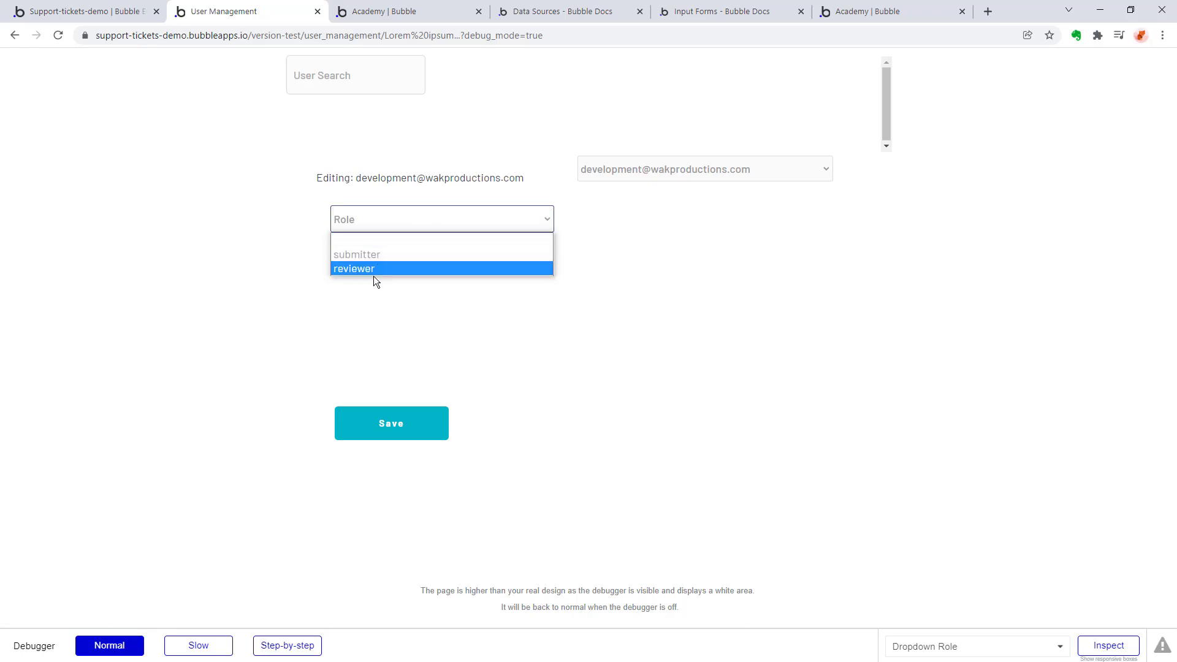
{"action": "left_click", "coordinate": [372, 271]}
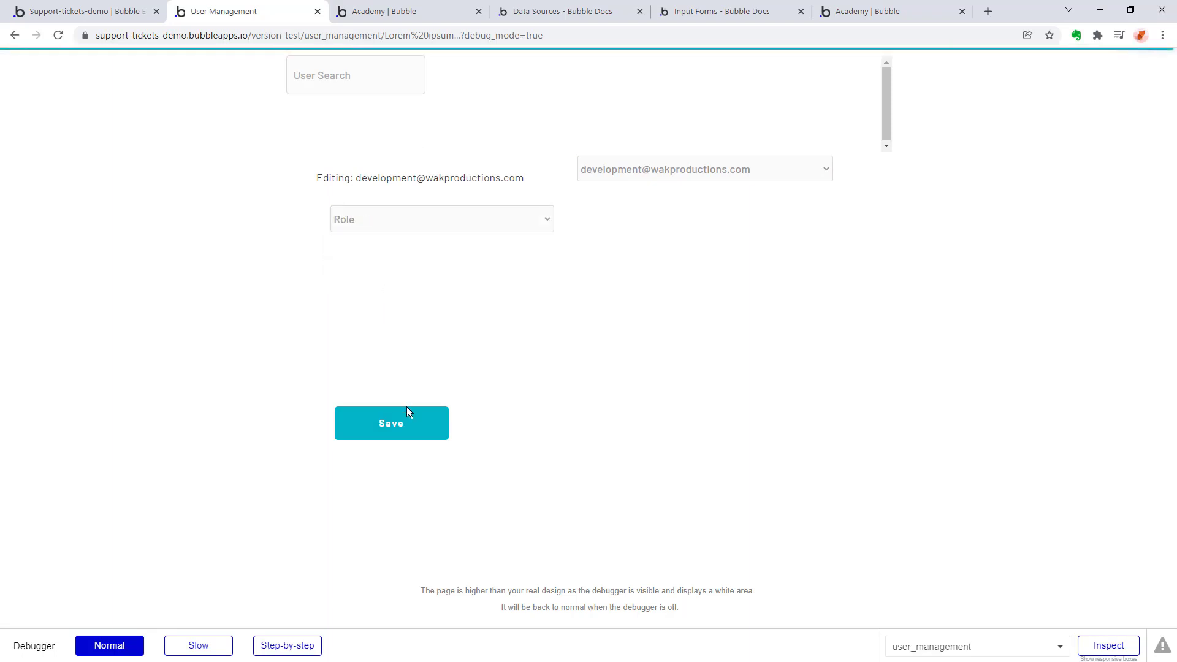
{"action": "left_click", "coordinate": [399, 413]}
{"action": "left_click", "coordinate": [594, 294]}
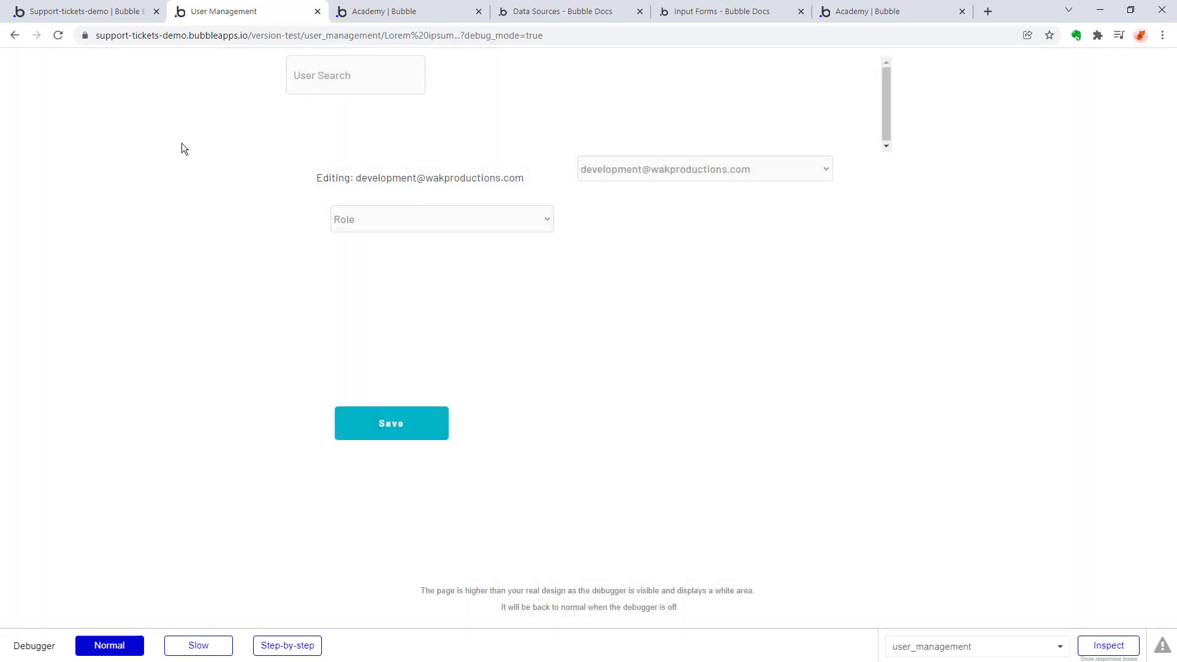
Check the User type's fields and the Role values stored in the All Users database view.
{"action": "left_click", "coordinate": [78, 14]}
{"action": "left_click", "coordinate": [20, 175]}
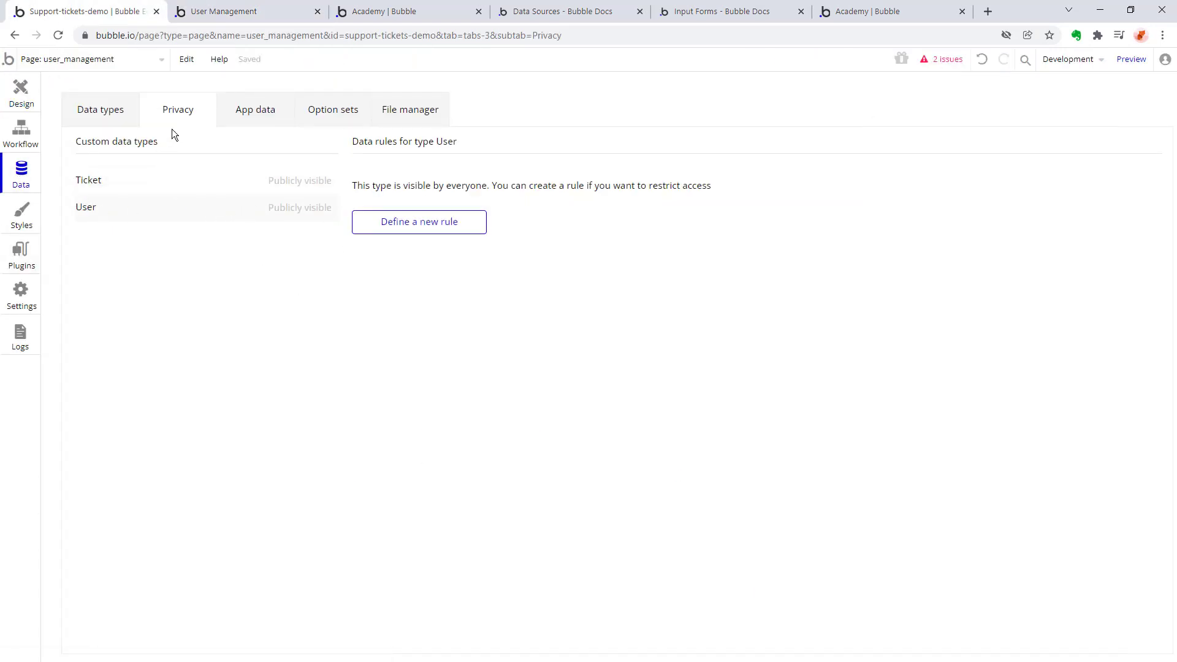
{"action": "left_click", "coordinate": [89, 114]}
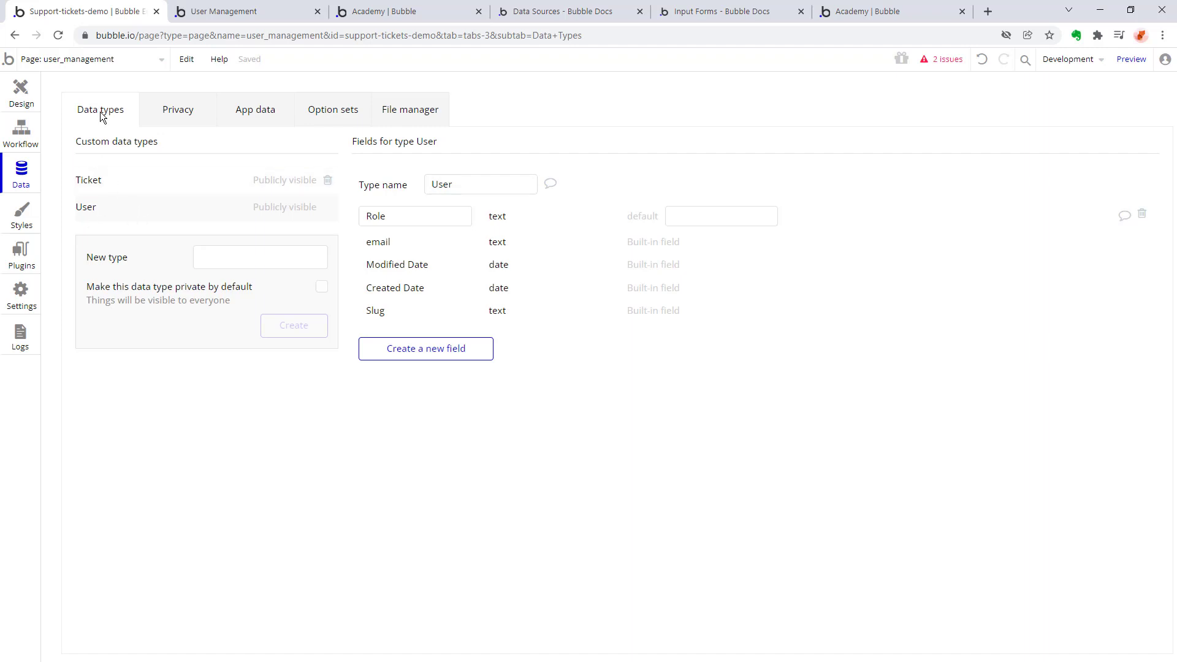
{"action": "left_click", "coordinate": [264, 112]}
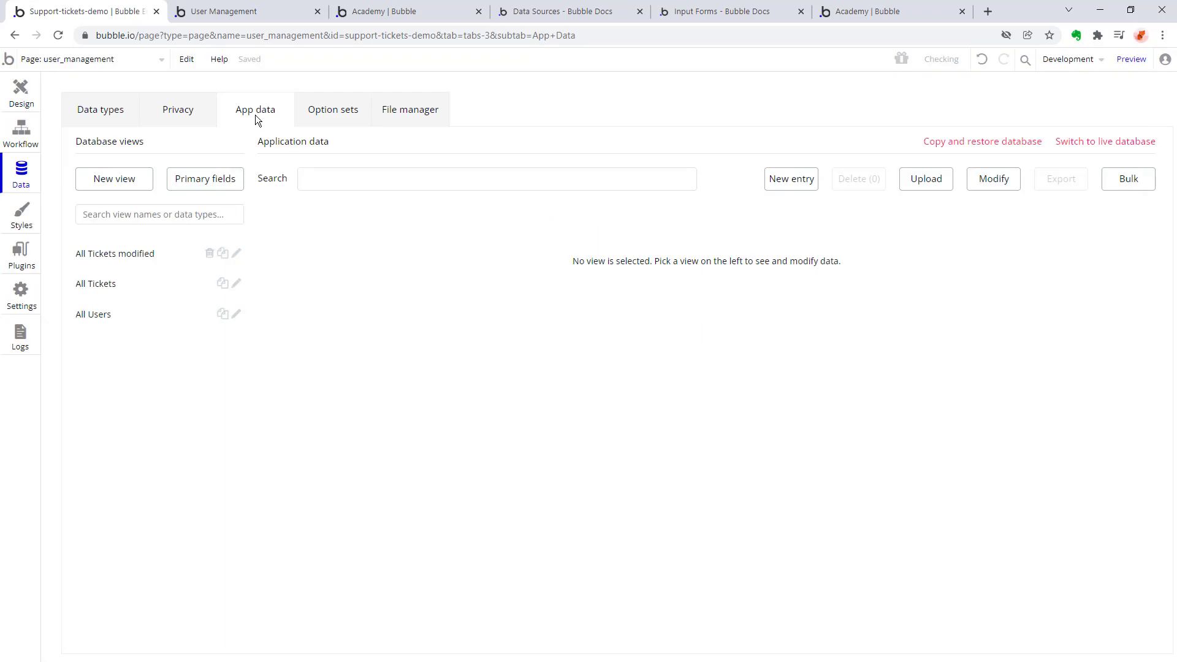
{"action": "left_click", "coordinate": [108, 313]}
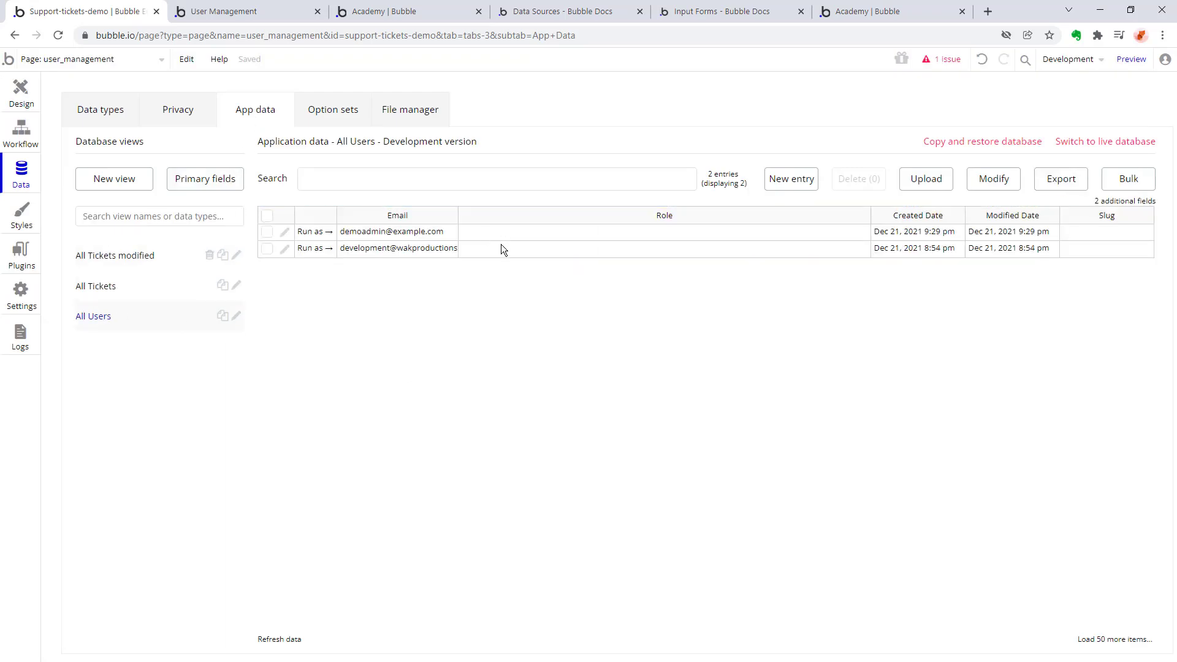
{"action": "left_click", "coordinate": [583, 255]}
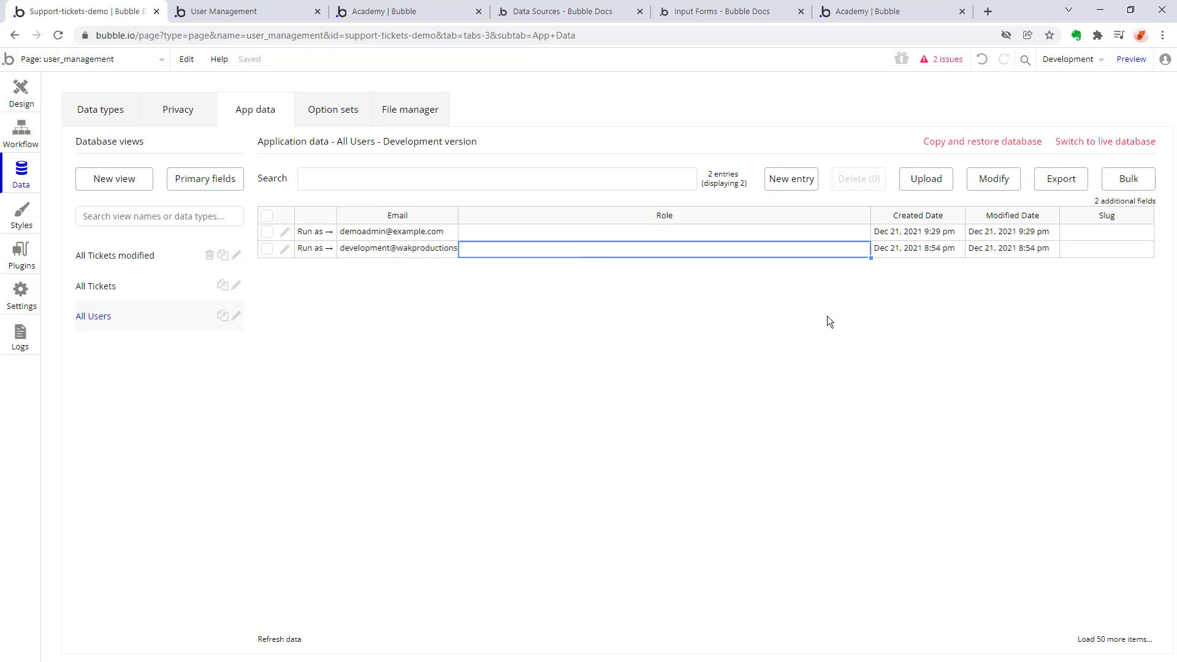
Select the Role dropdown in the user_management page design and look through the available element types.
{"action": "left_click", "coordinate": [20, 90]}
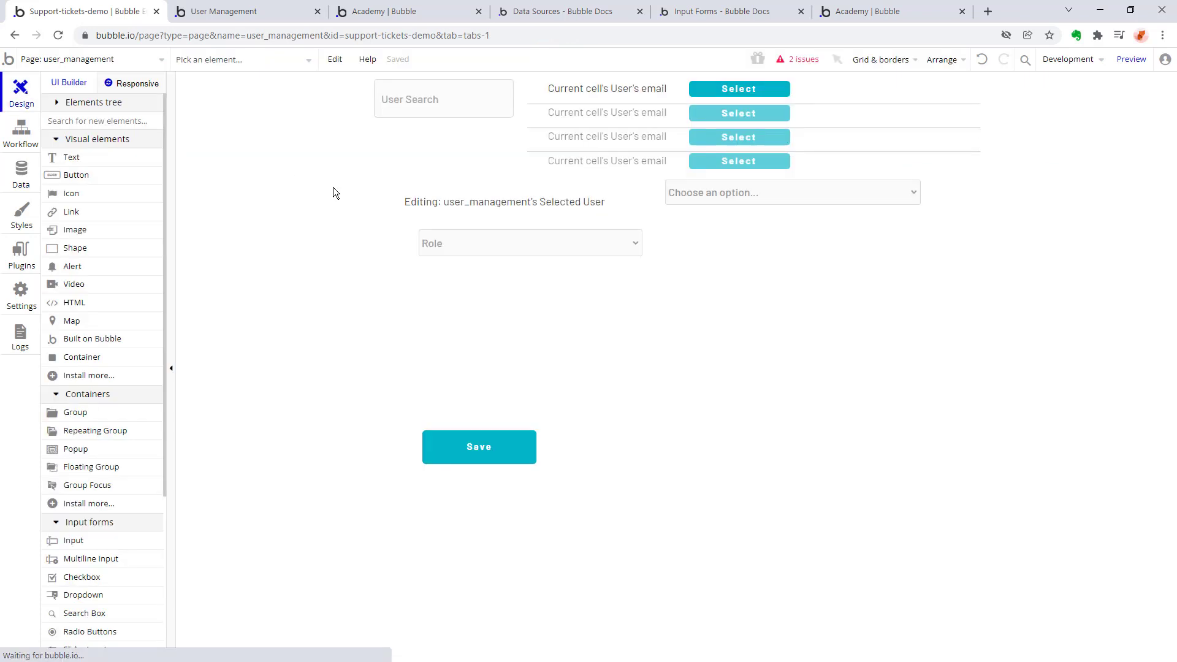
{"action": "left_click", "coordinate": [529, 243]}
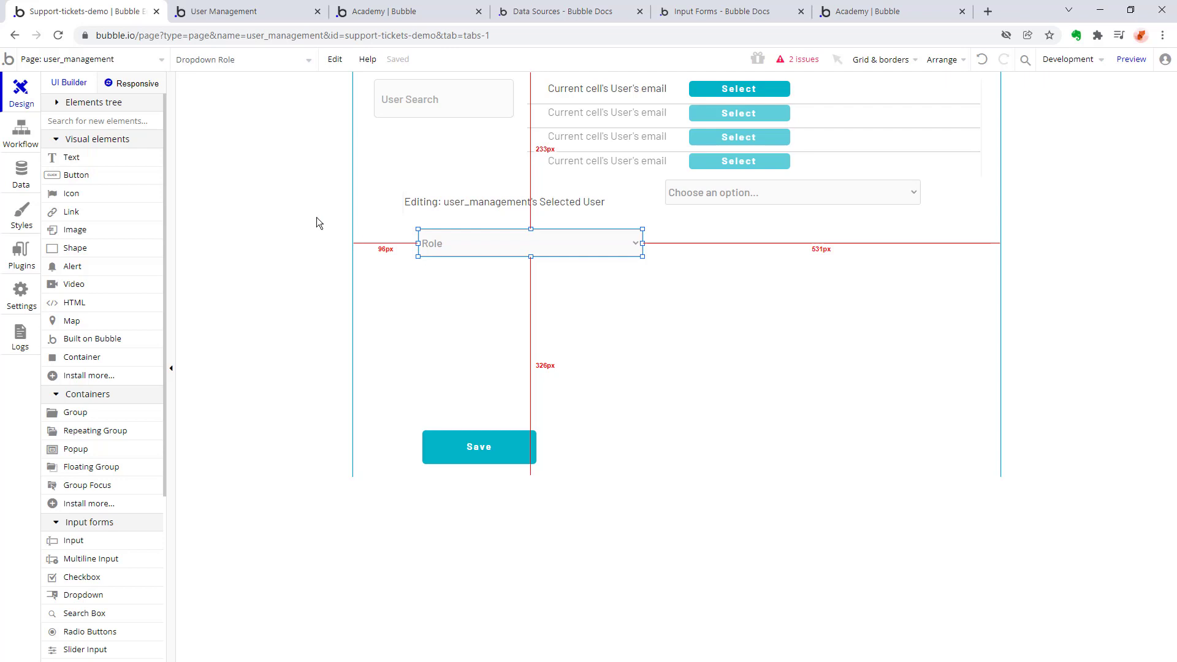
{"action": "scroll", "coordinate": [119, 296], "scroll_direction": "down", "scroll_amount": 4}
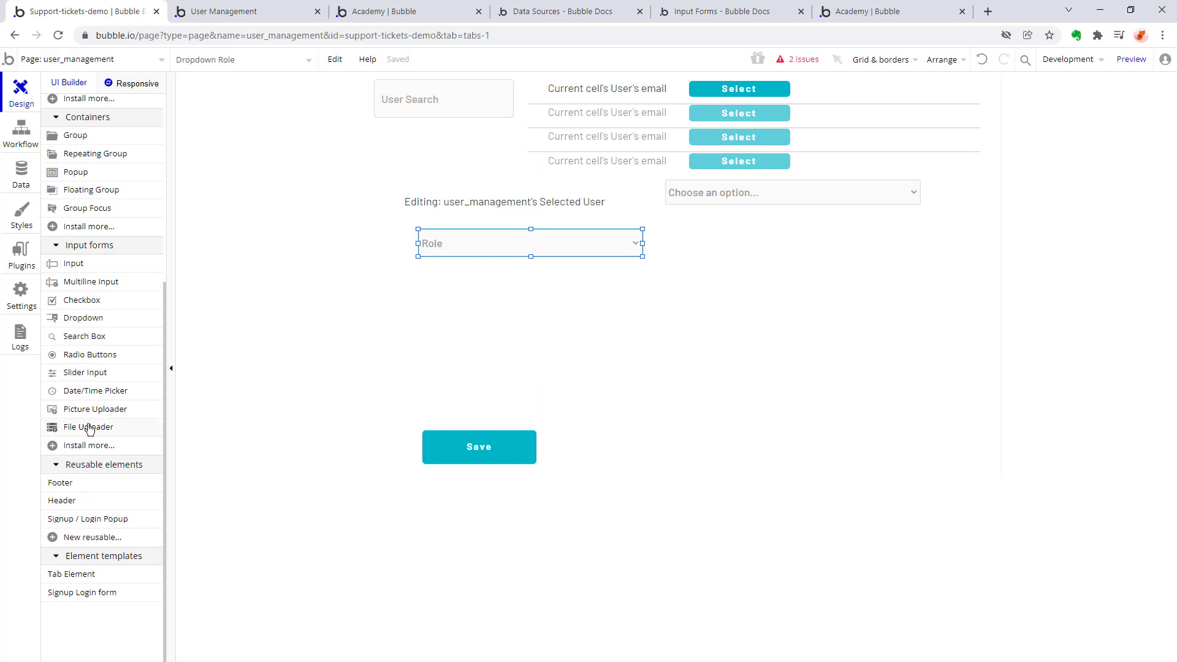
{"action": "scroll", "coordinate": [92, 356], "scroll_direction": "up", "scroll_amount": 4}
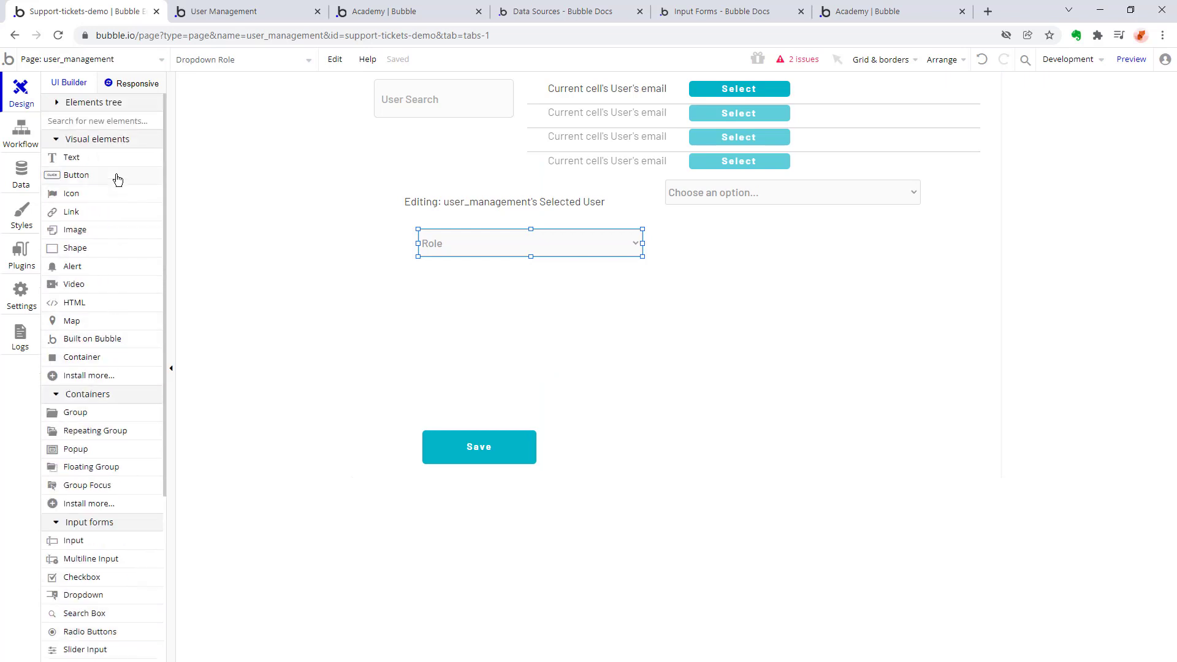